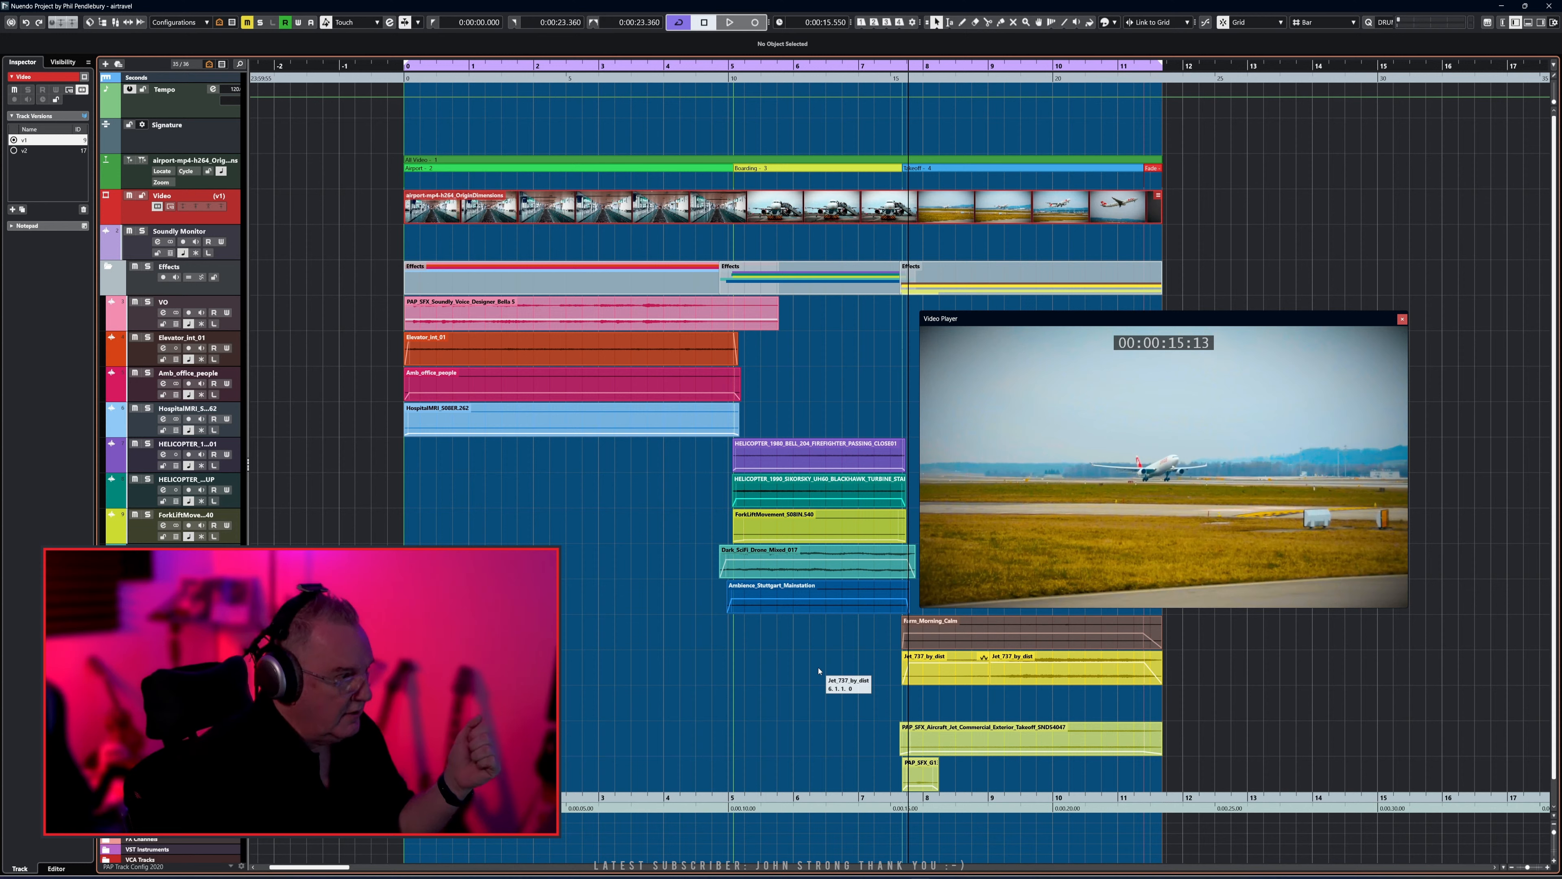
Play the airtravel project from the start to review the video with its sound effects
key(Home)
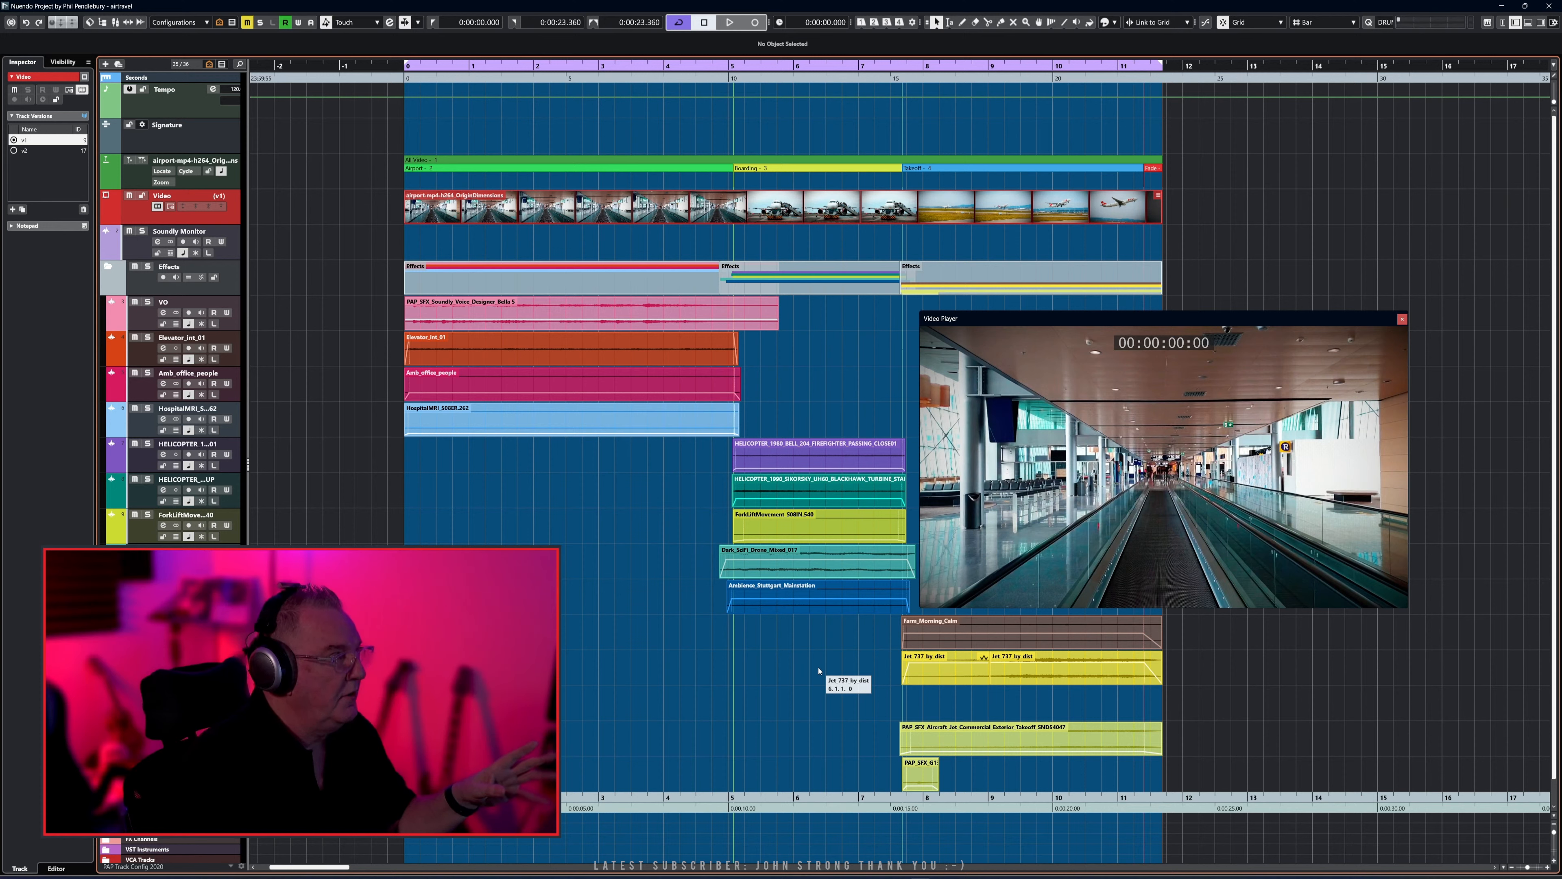
key(space)
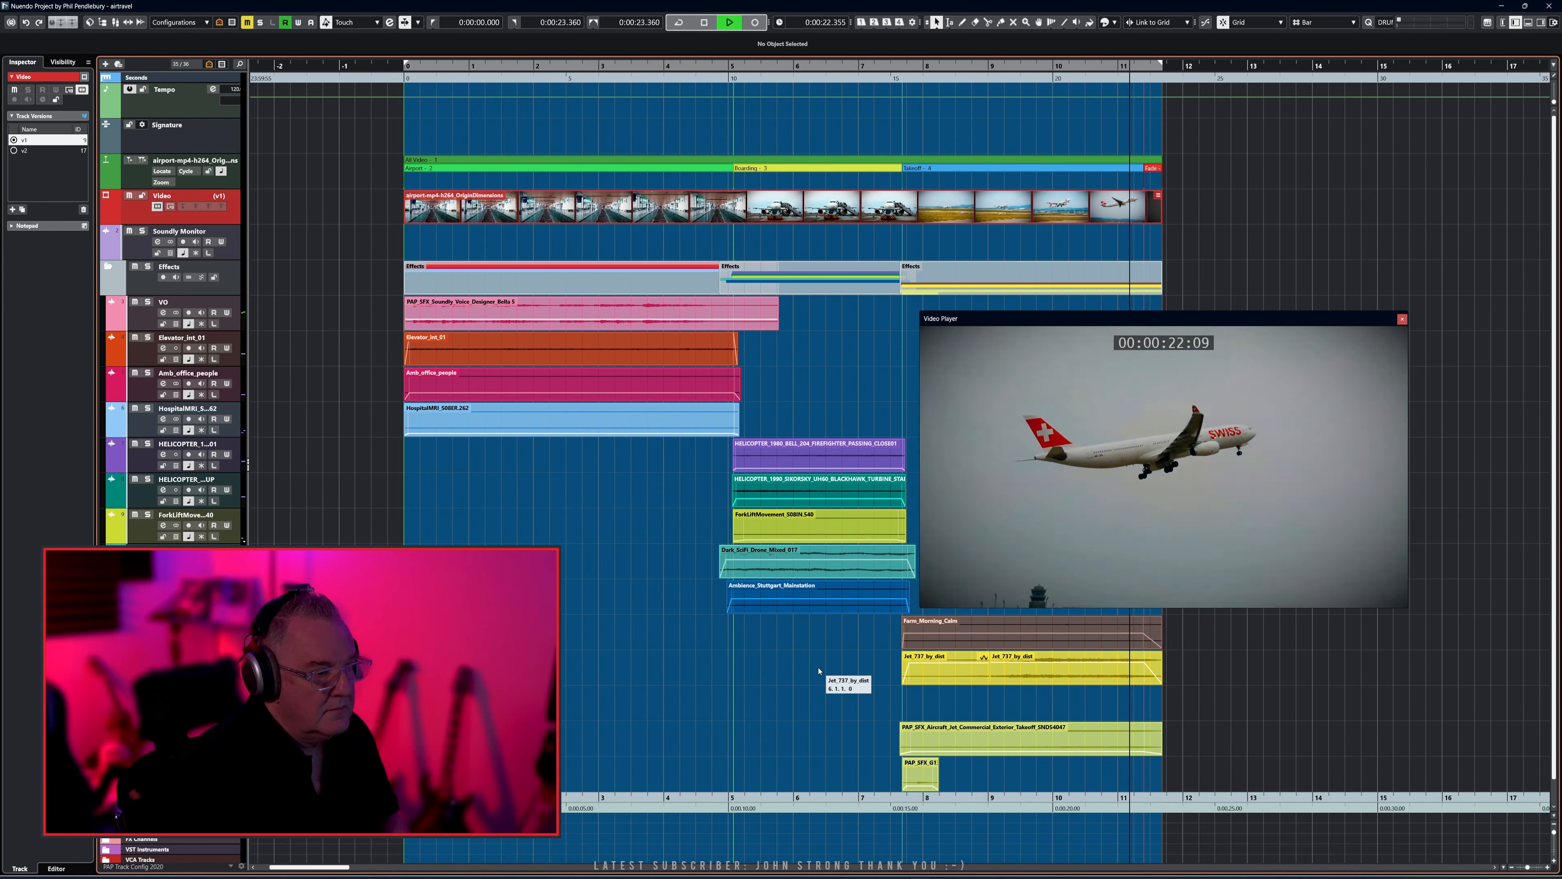
key(space)
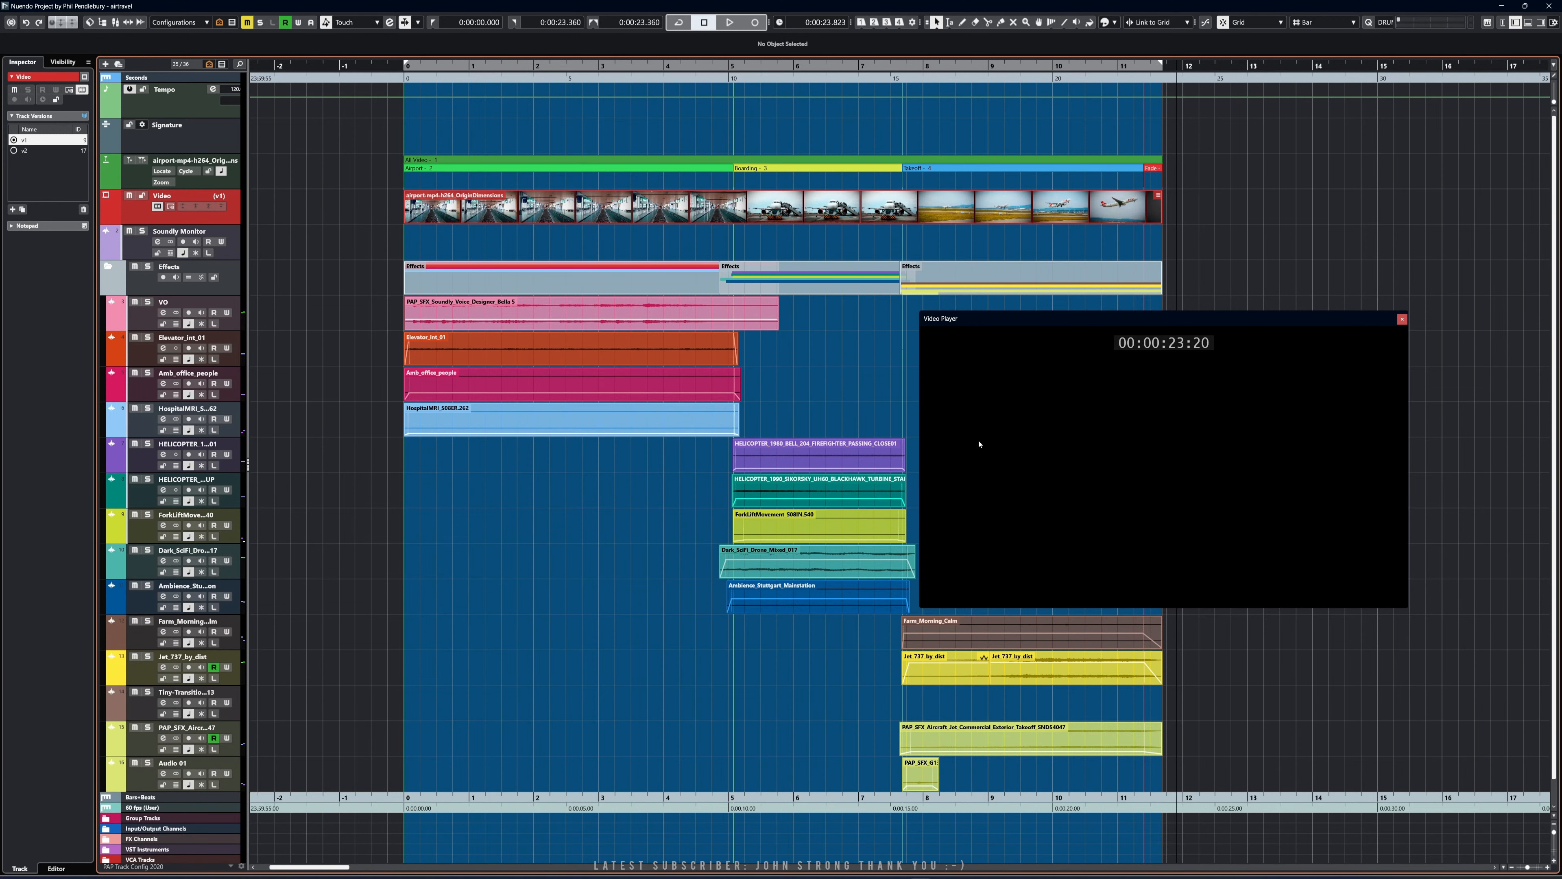
key(Home)
key(space)
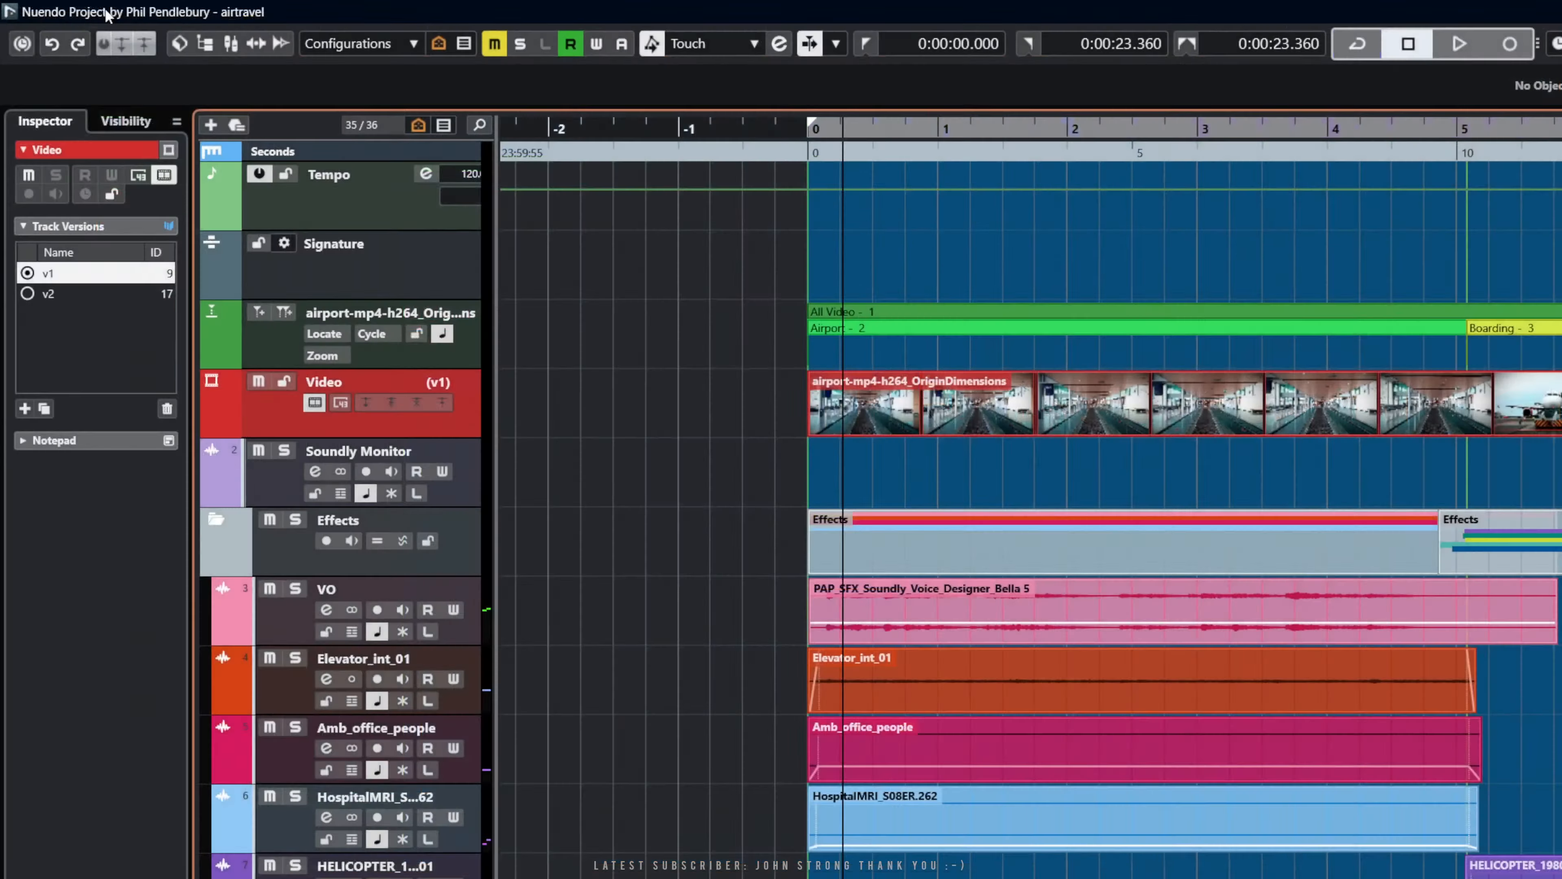
Open the video export settings and compare the Replace Audio in Video options with those of Render New Video File
key(alt)
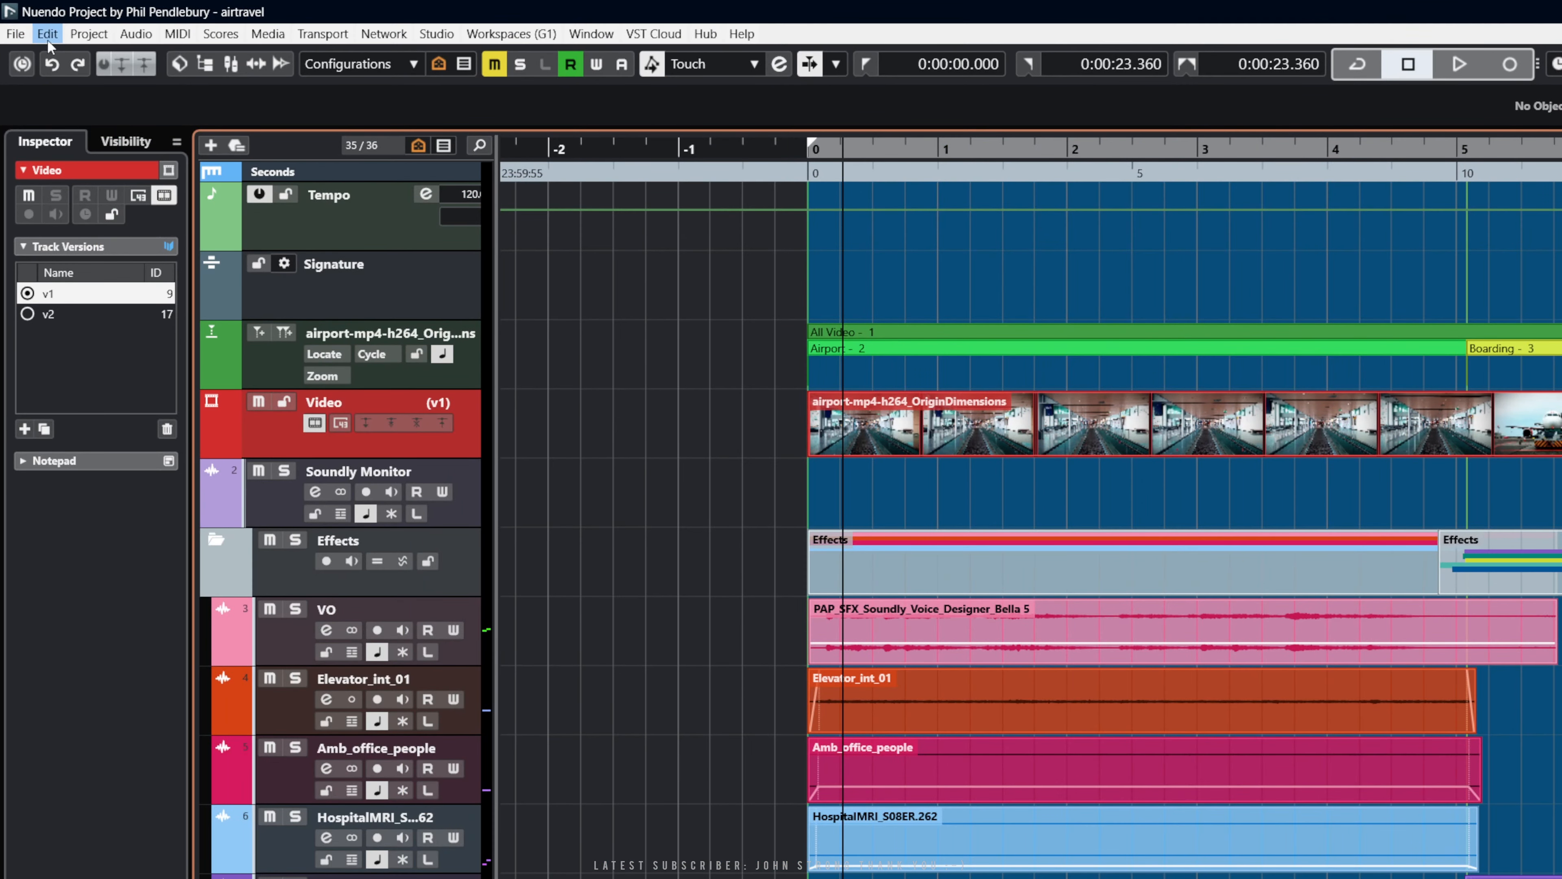
click(20, 35)
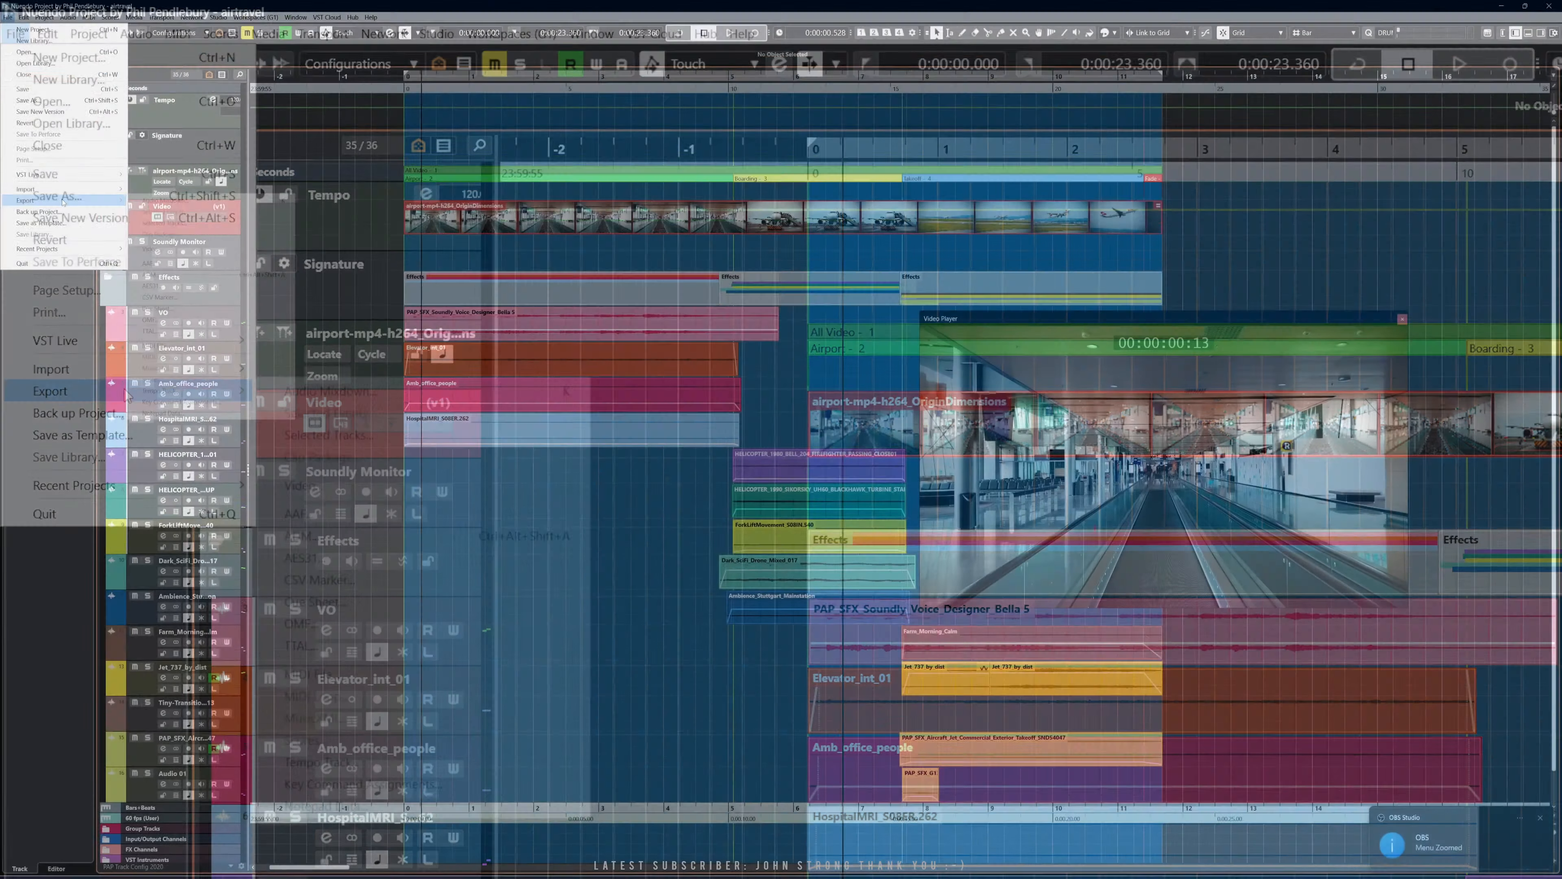
mouse_move(63, 201)
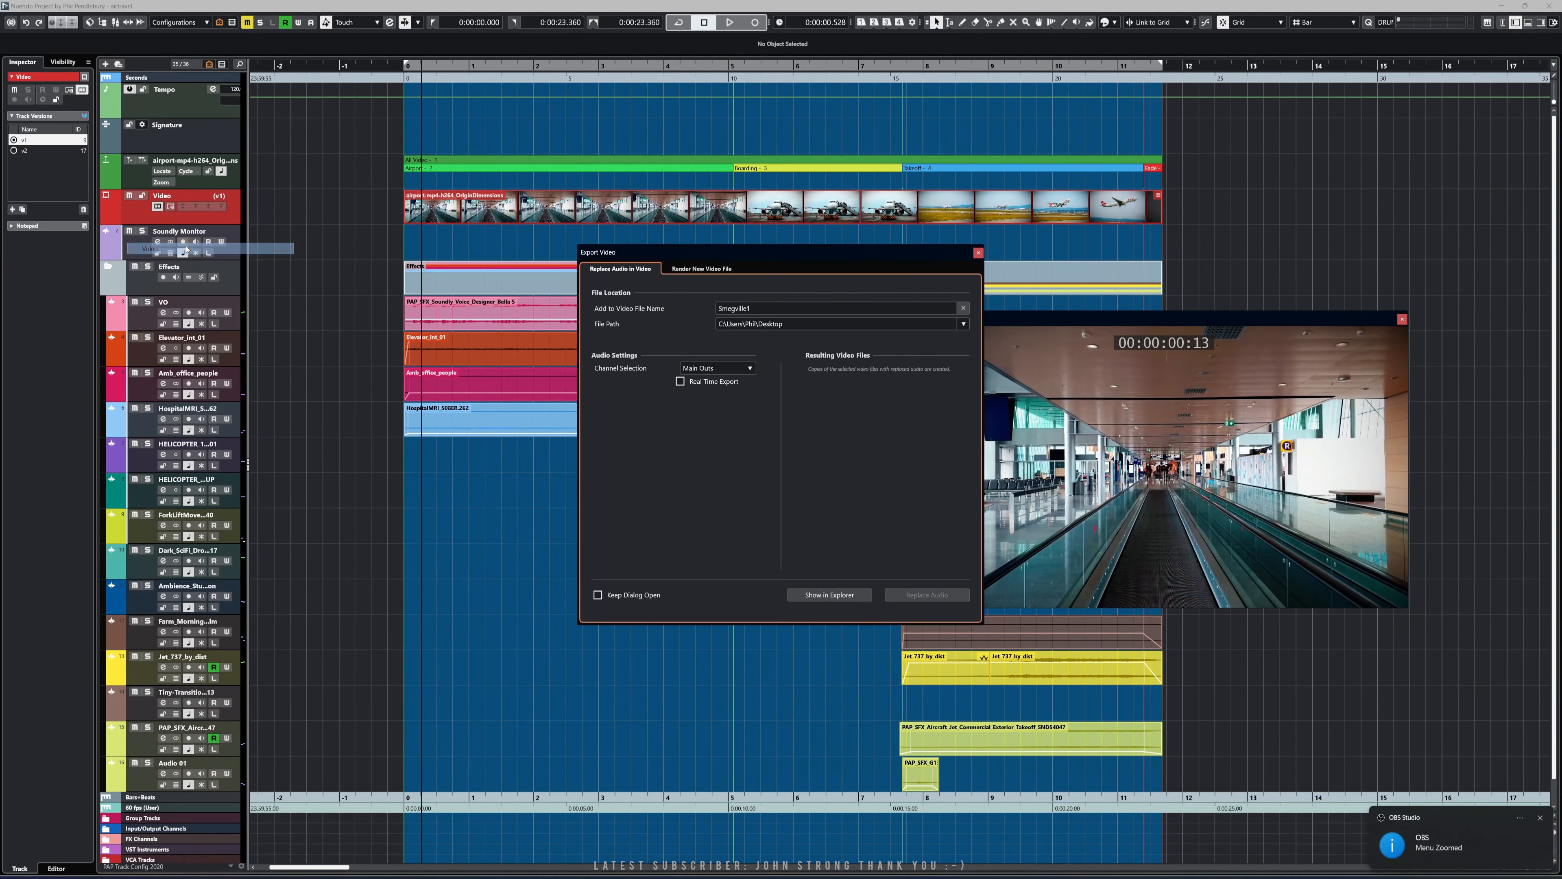
click(185, 248)
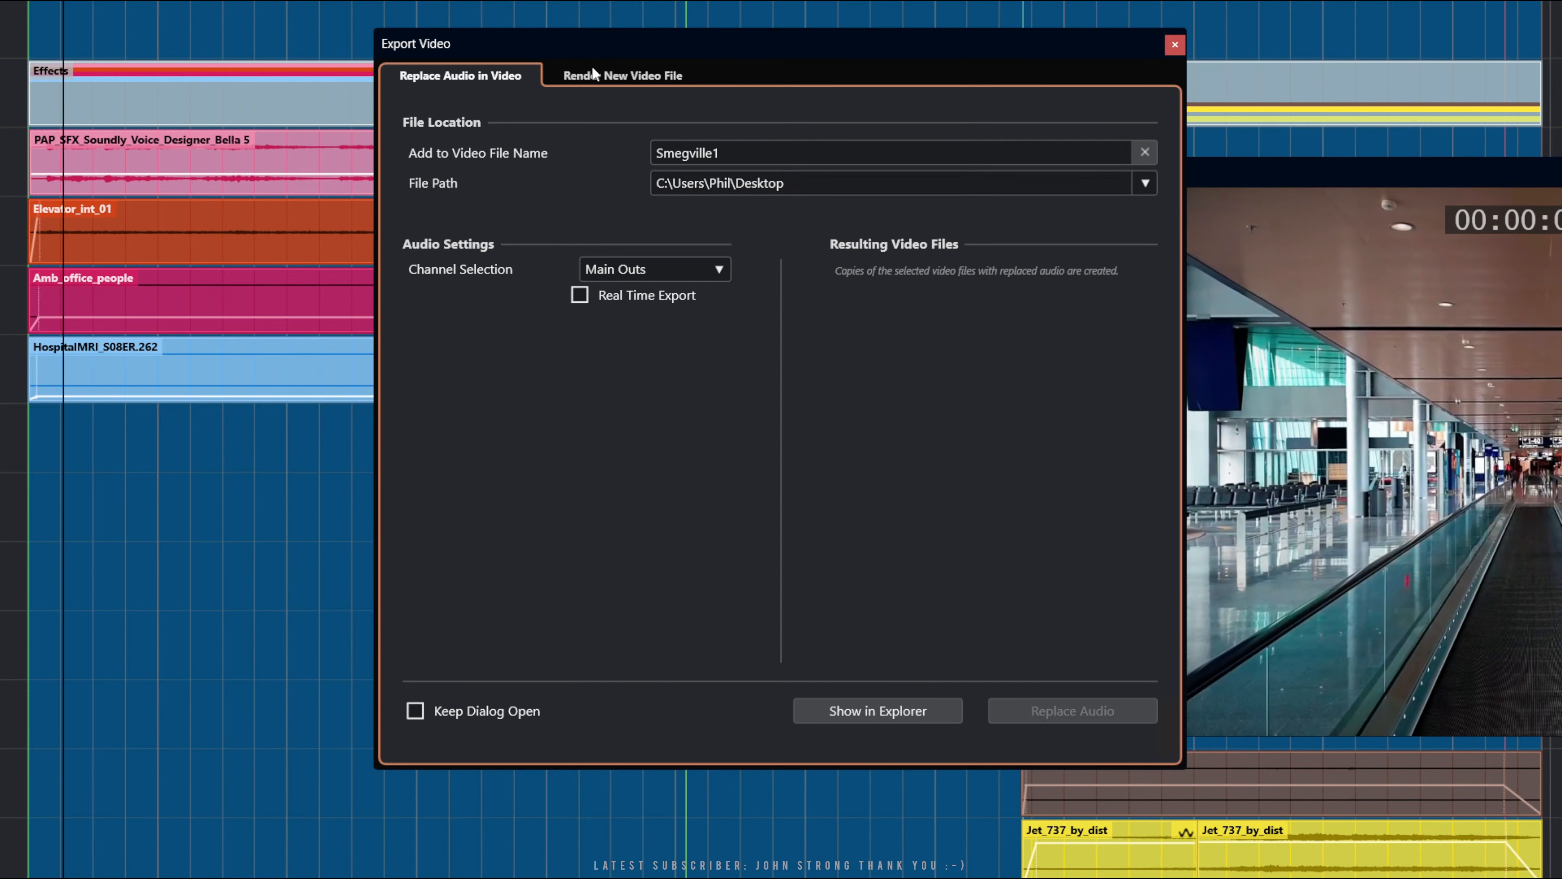
click(613, 74)
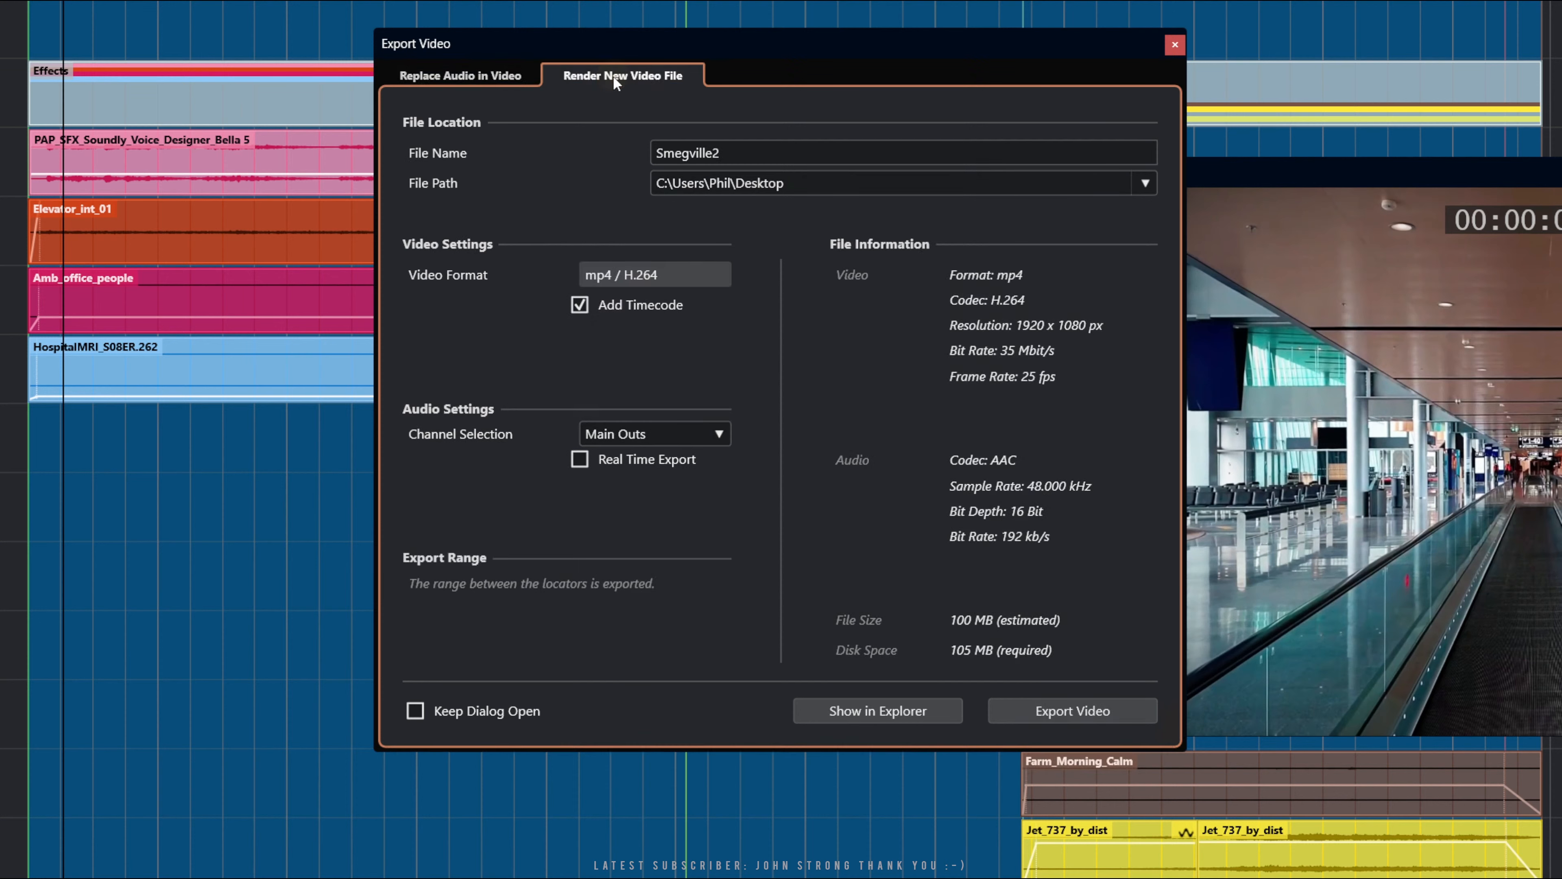
click(476, 76)
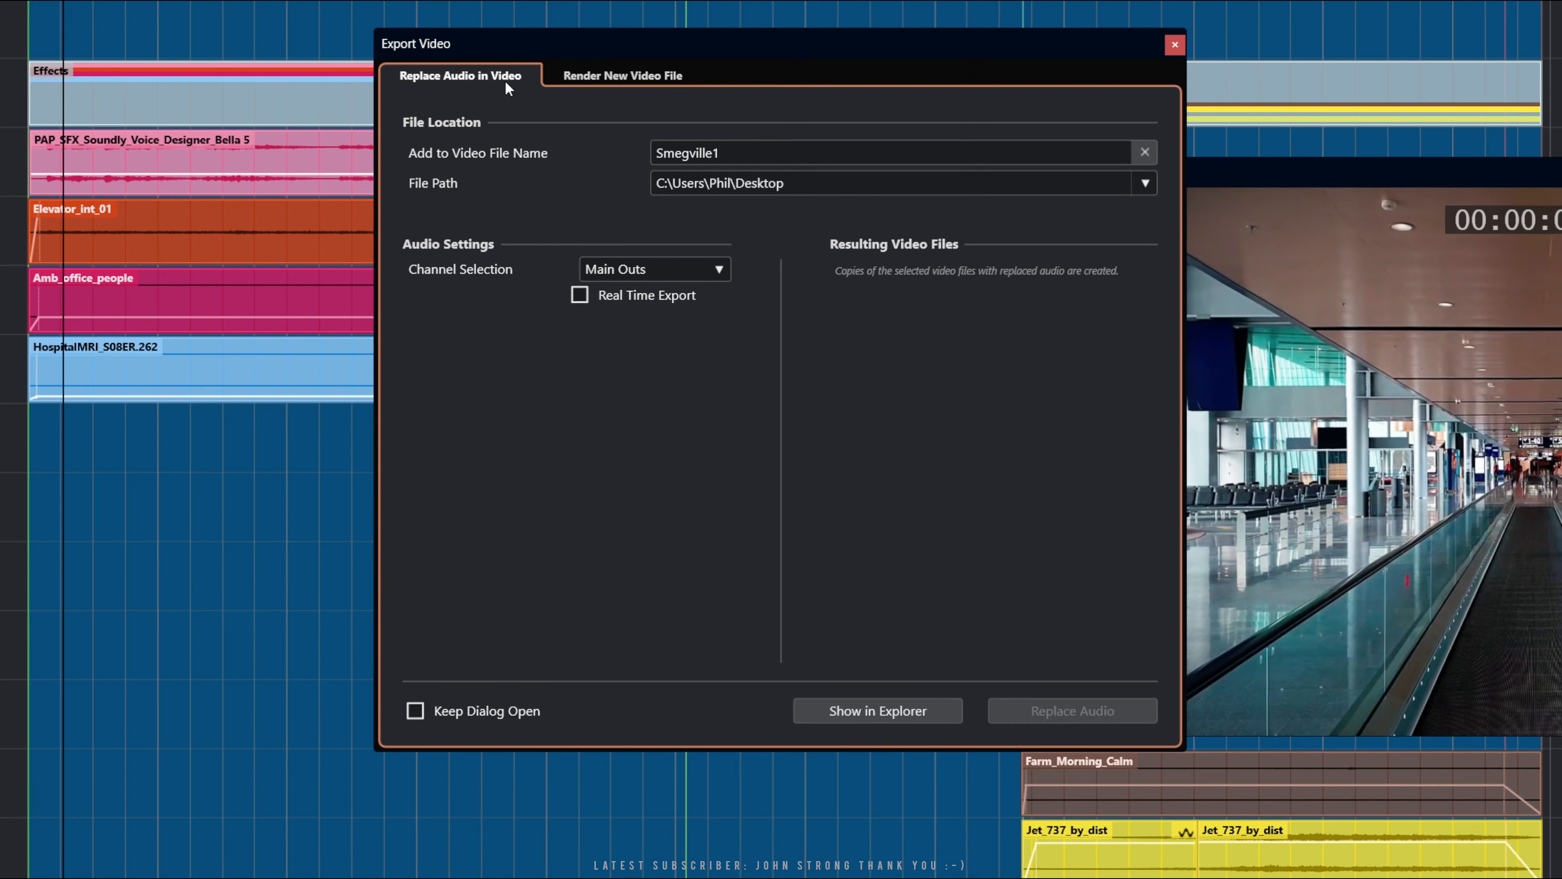
click(602, 77)
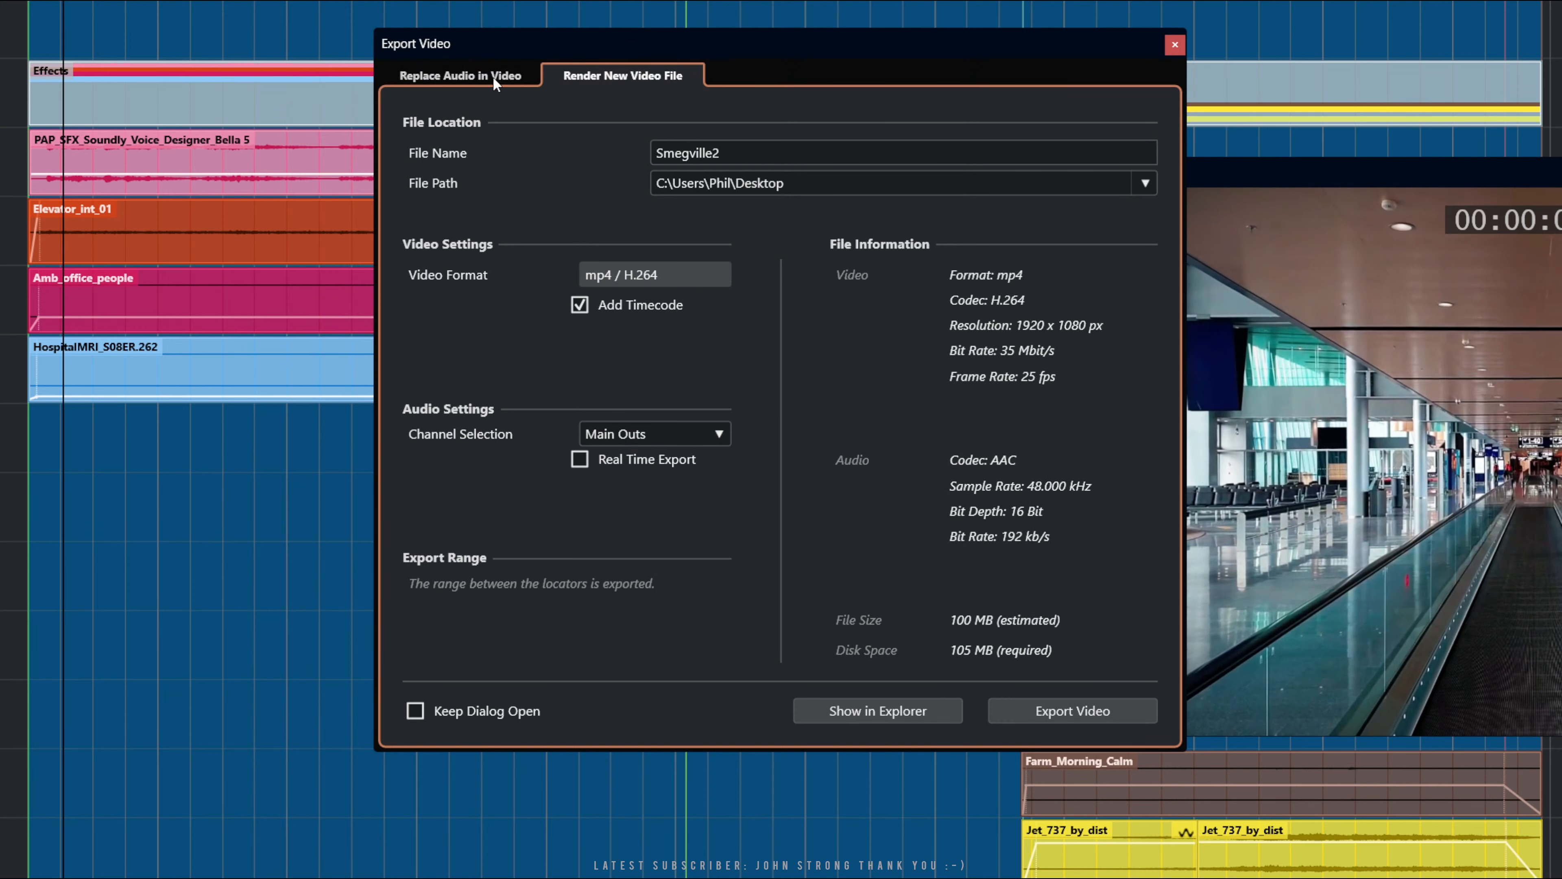
click(460, 79)
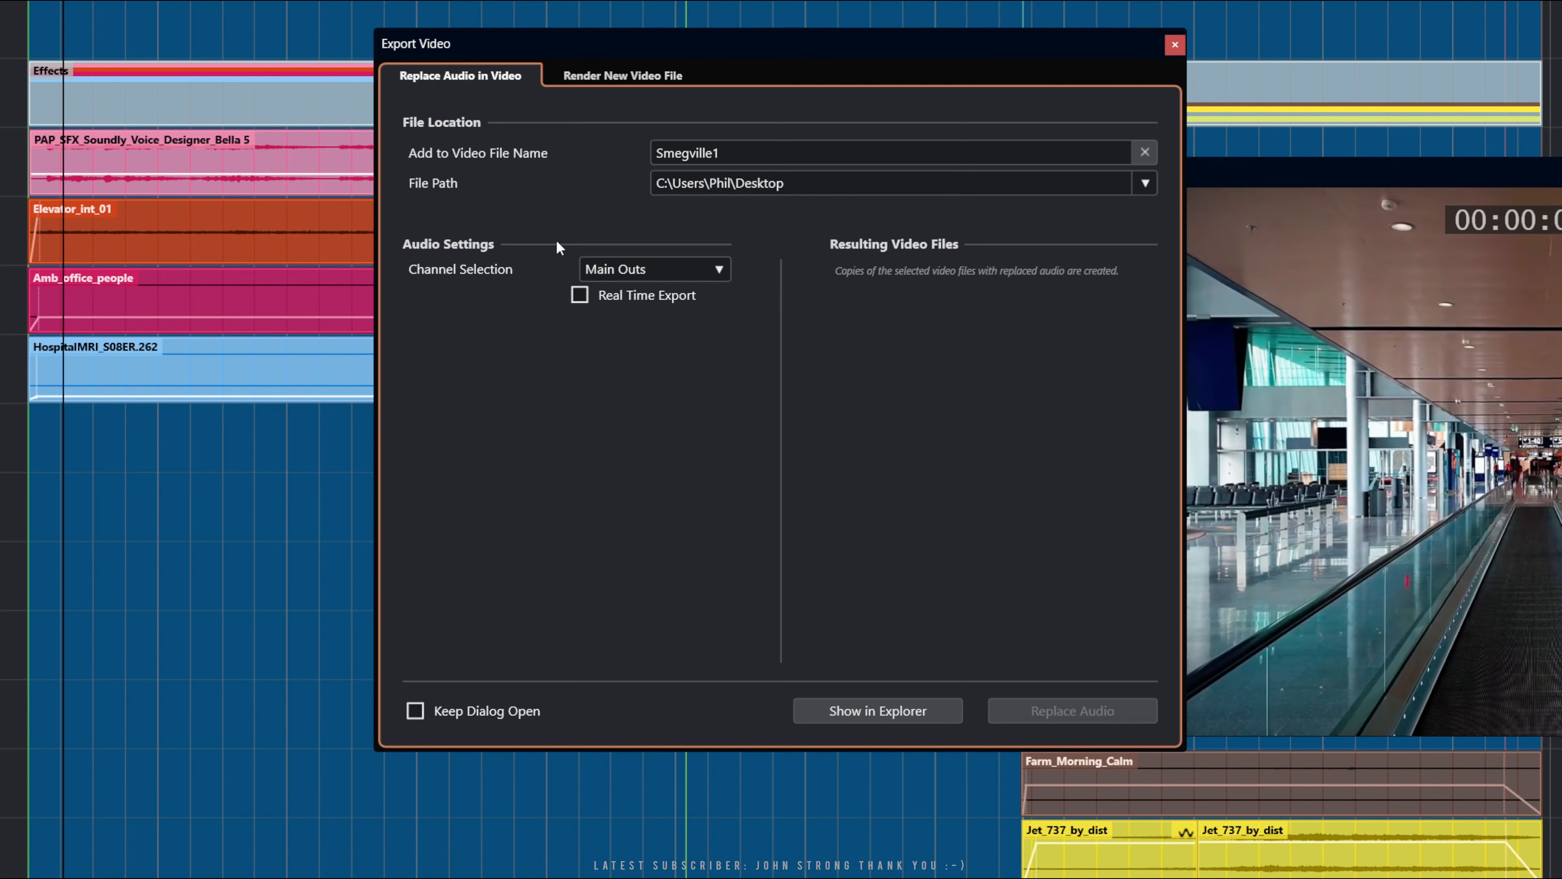
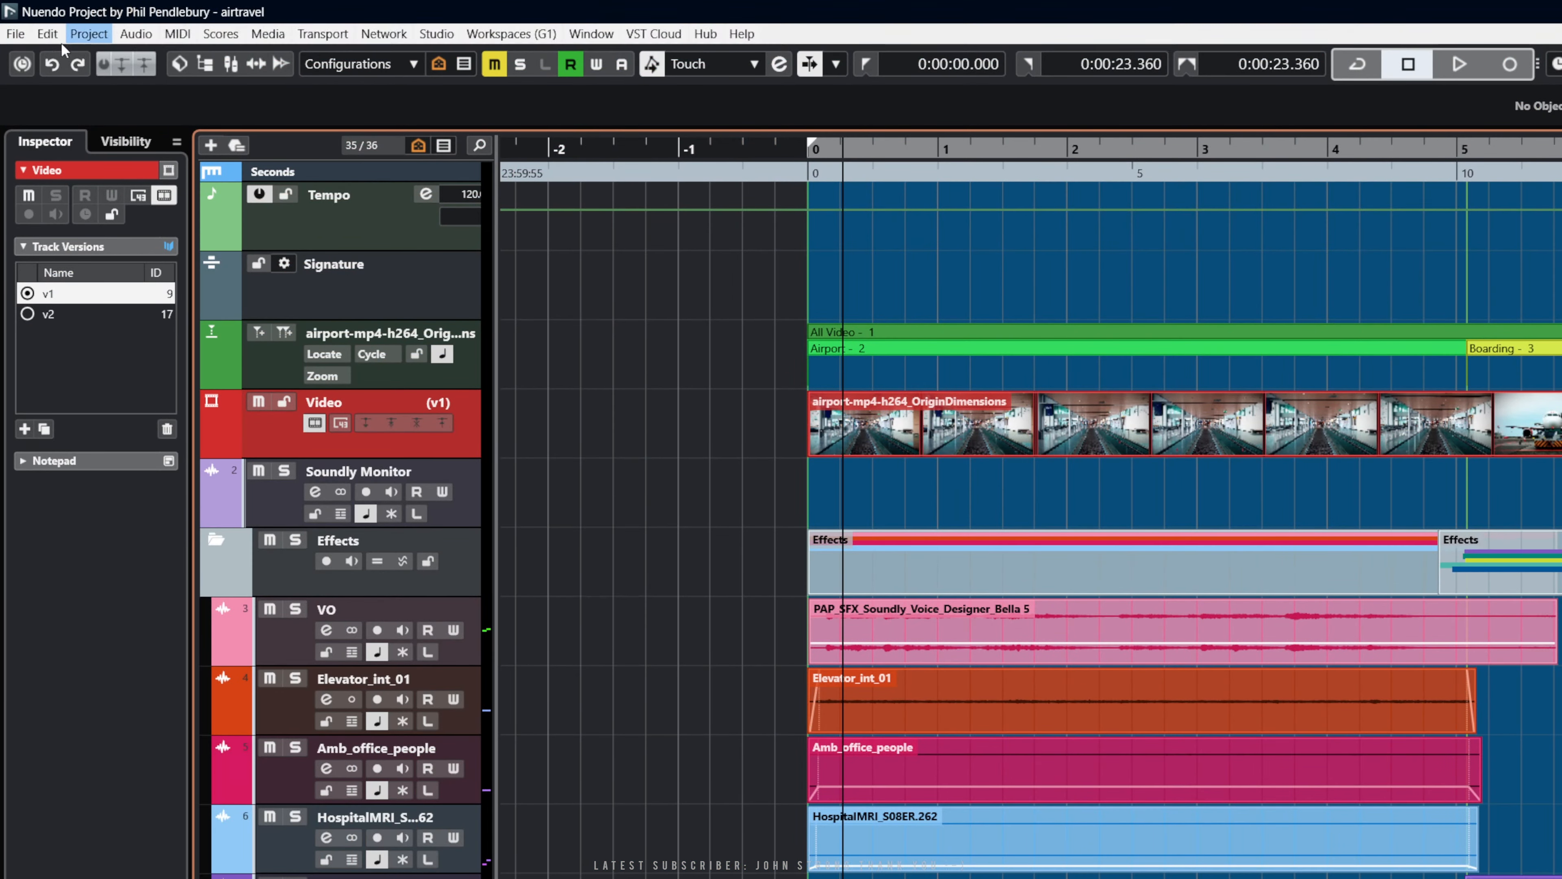
Render the project with the Main Outs audio as a new video file named Smegville2, and open the exported Smegville2.mp4 from the Desktop folder
click(15, 34)
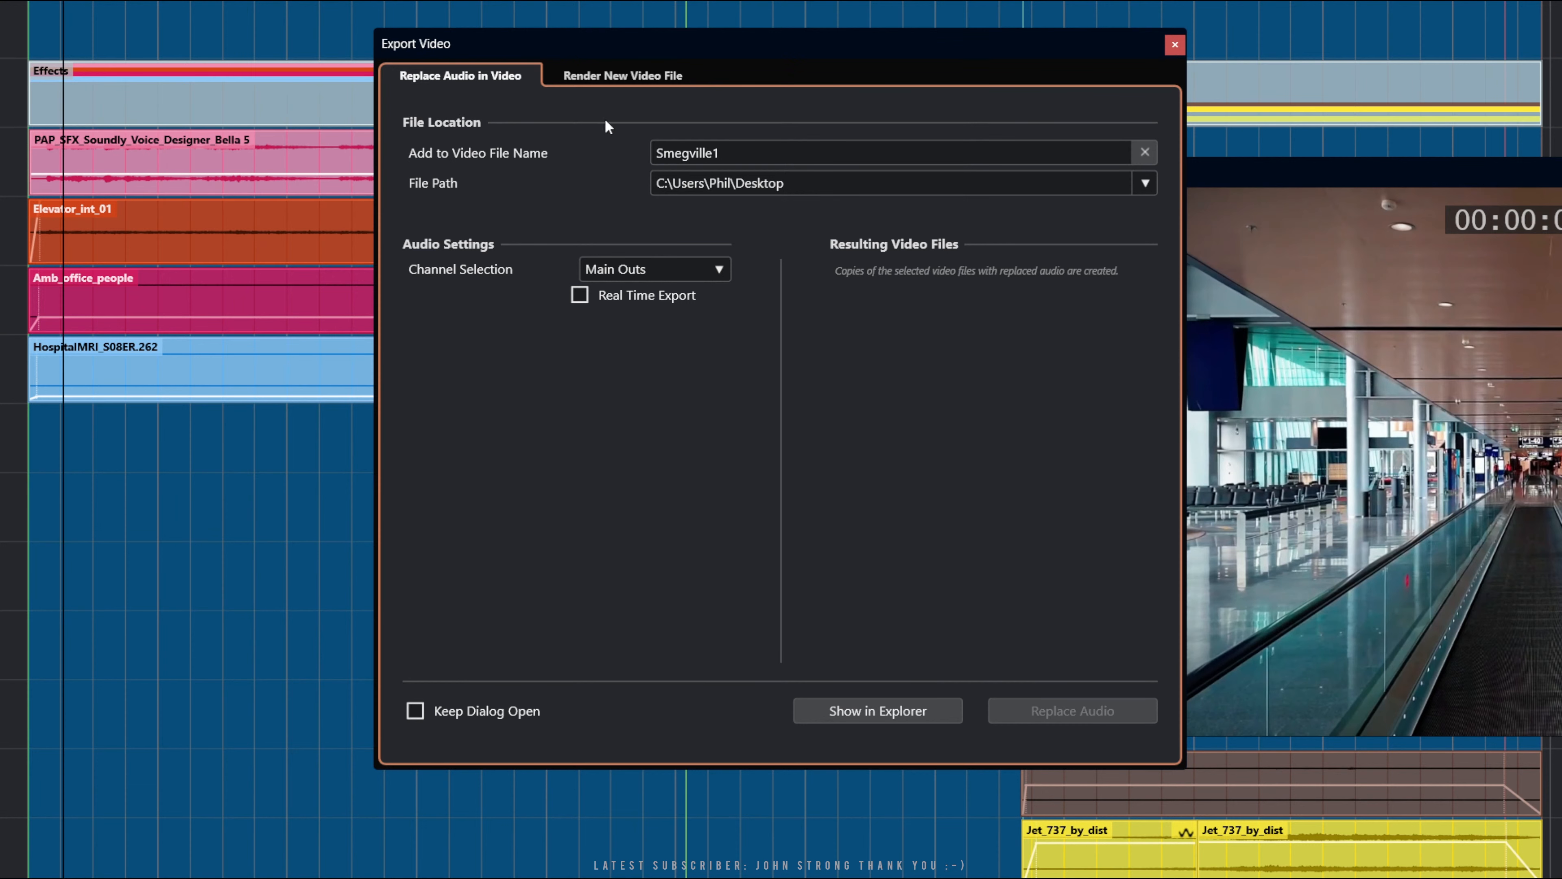
click(624, 74)
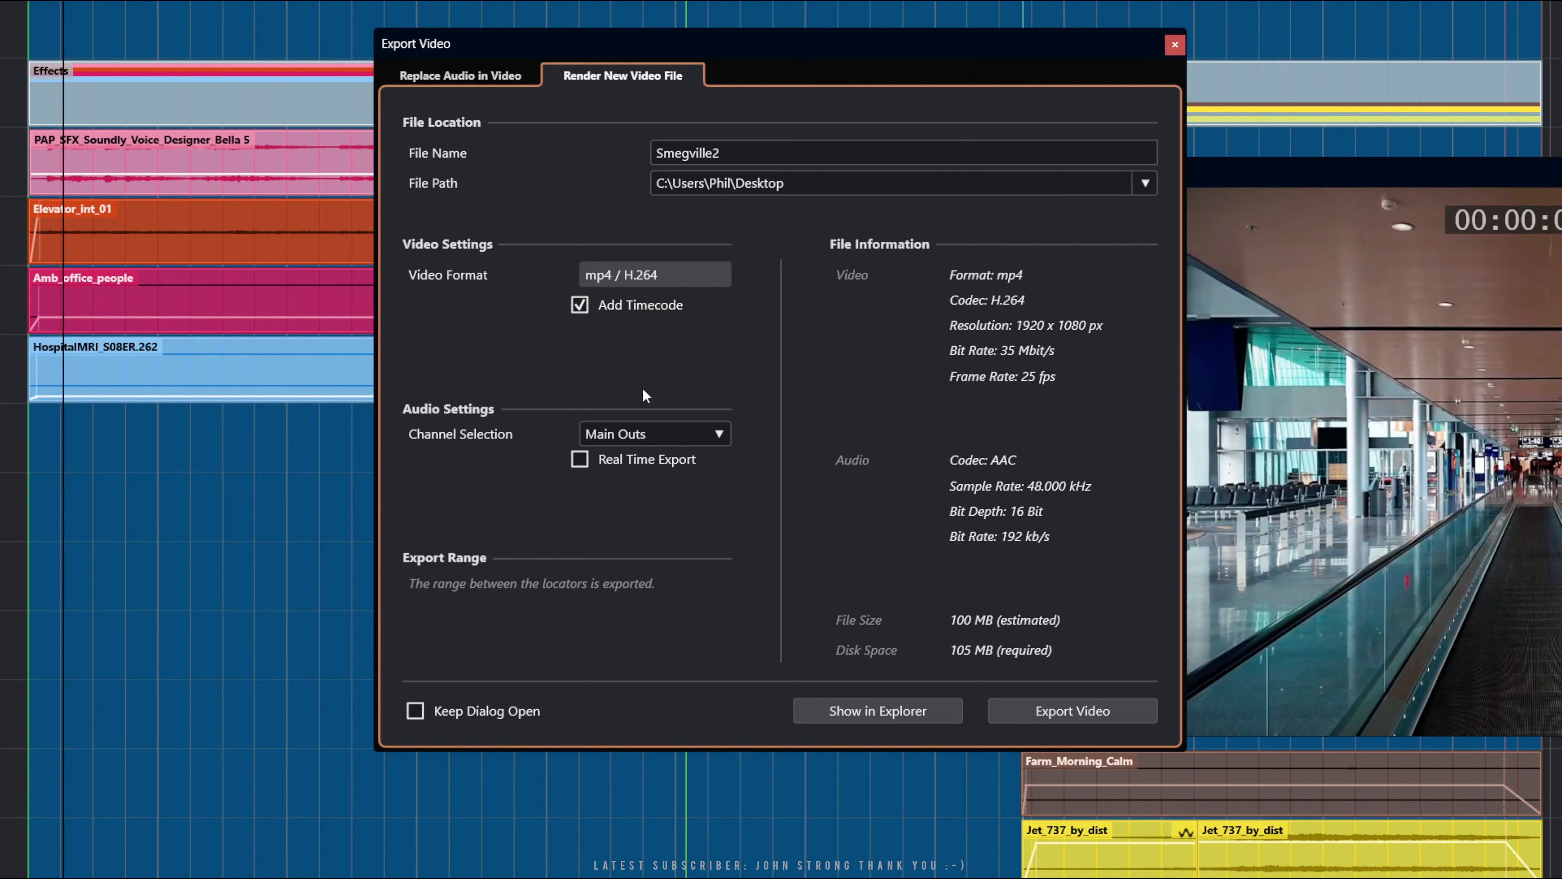
click(653, 428)
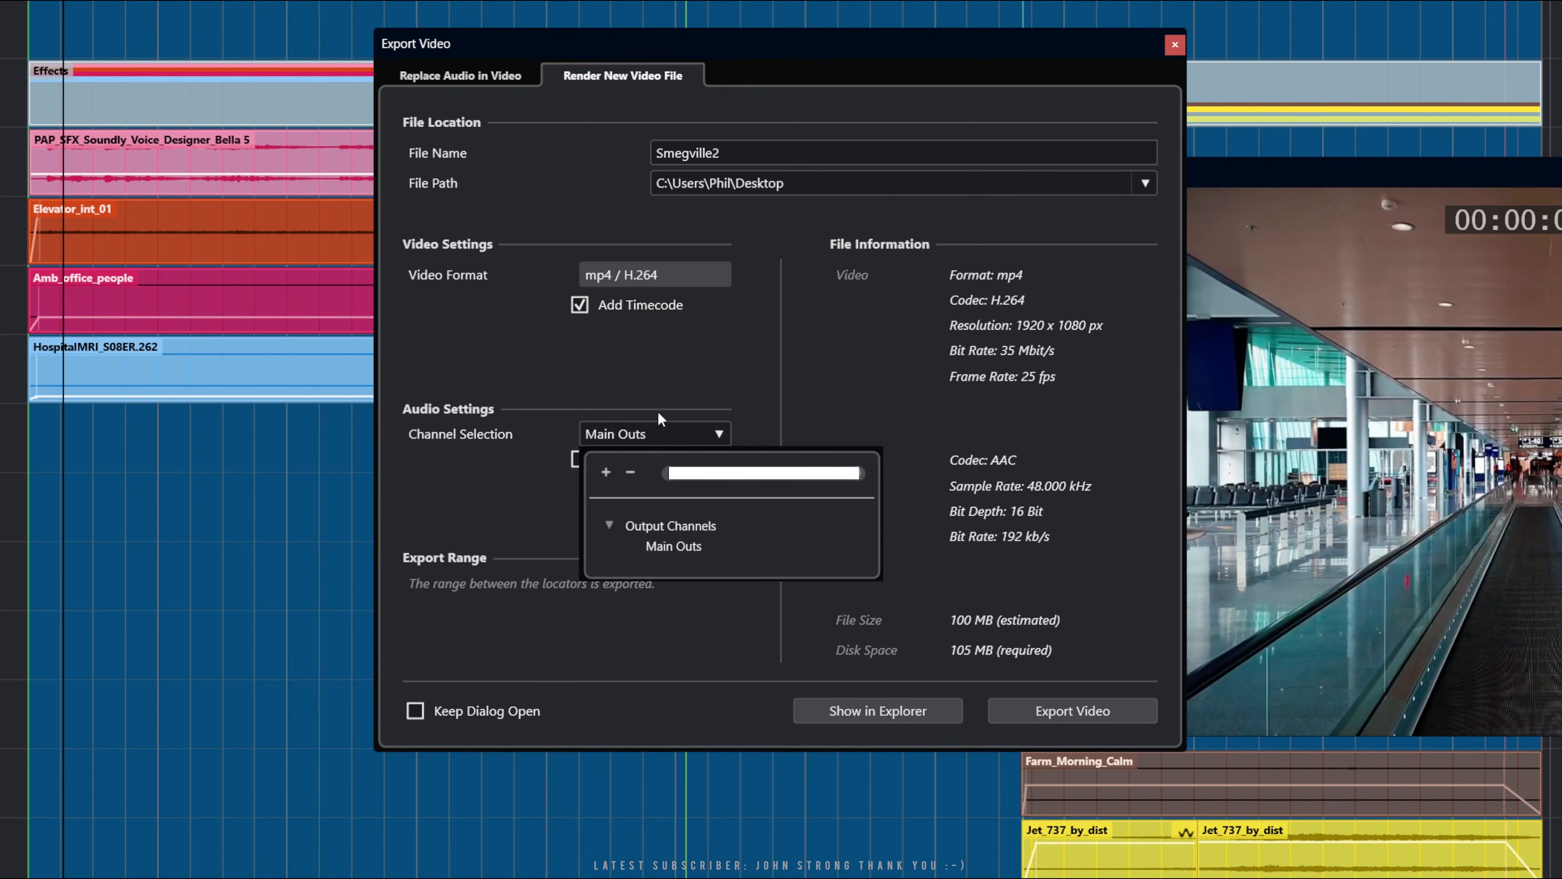
click(663, 382)
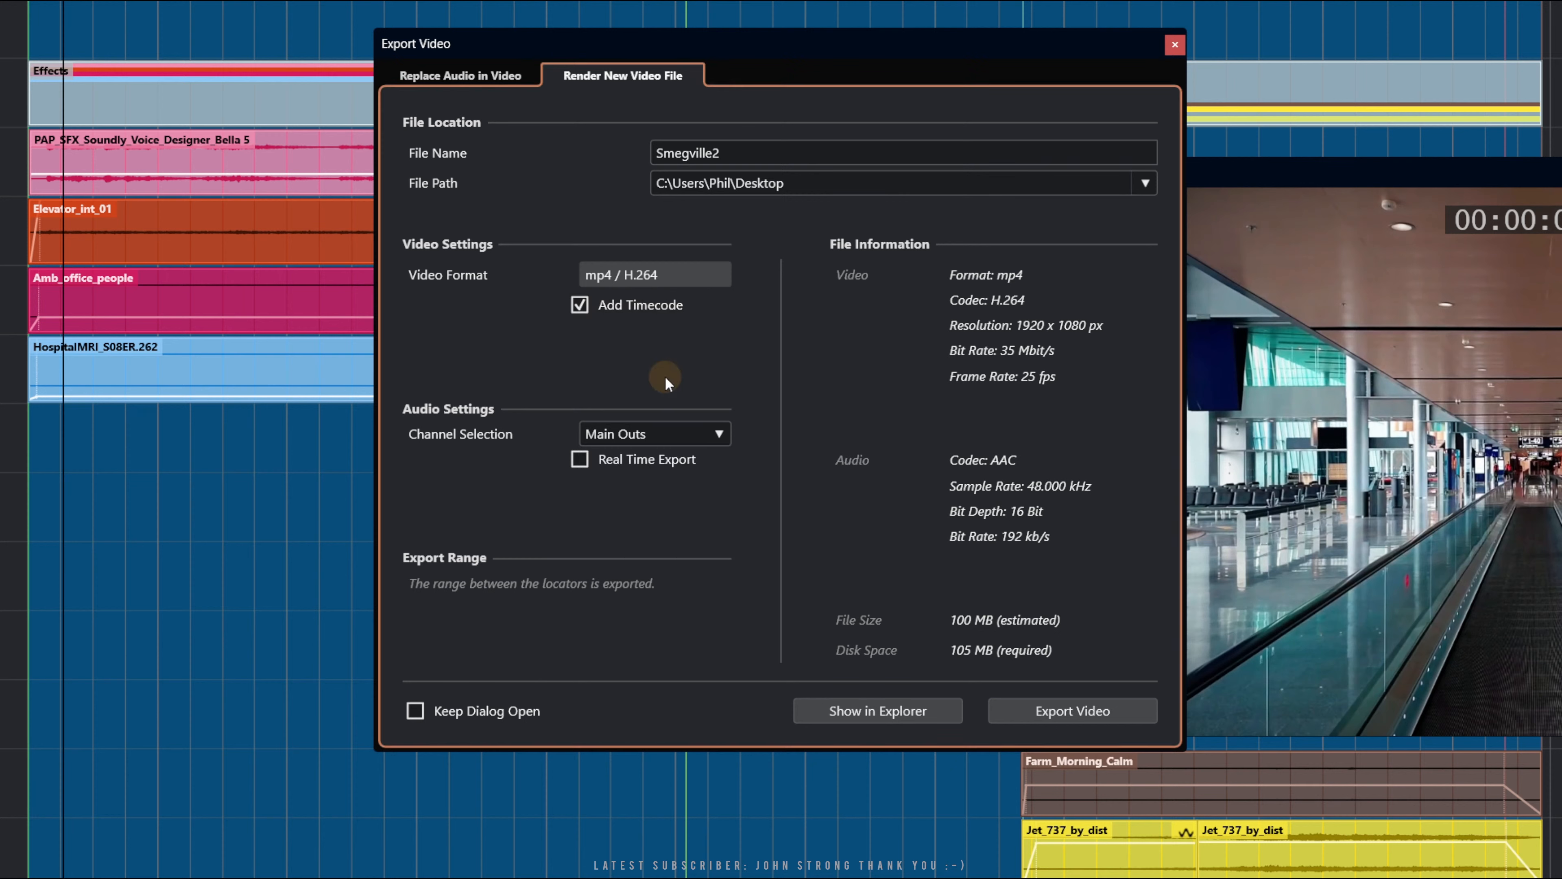
click(579, 460)
click(579, 464)
click(1059, 716)
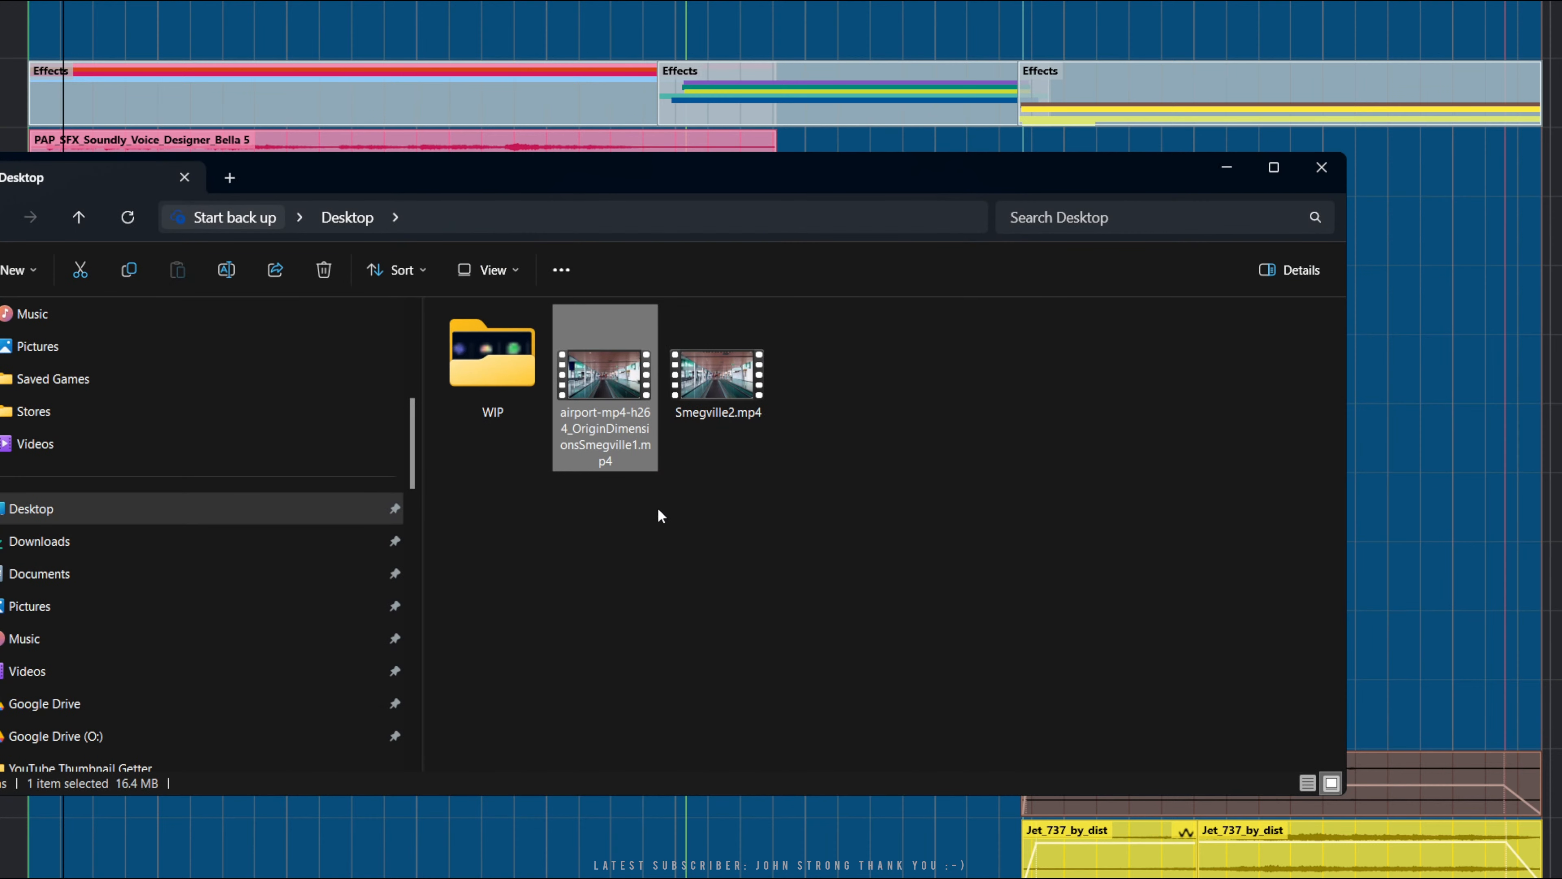
click(664, 526)
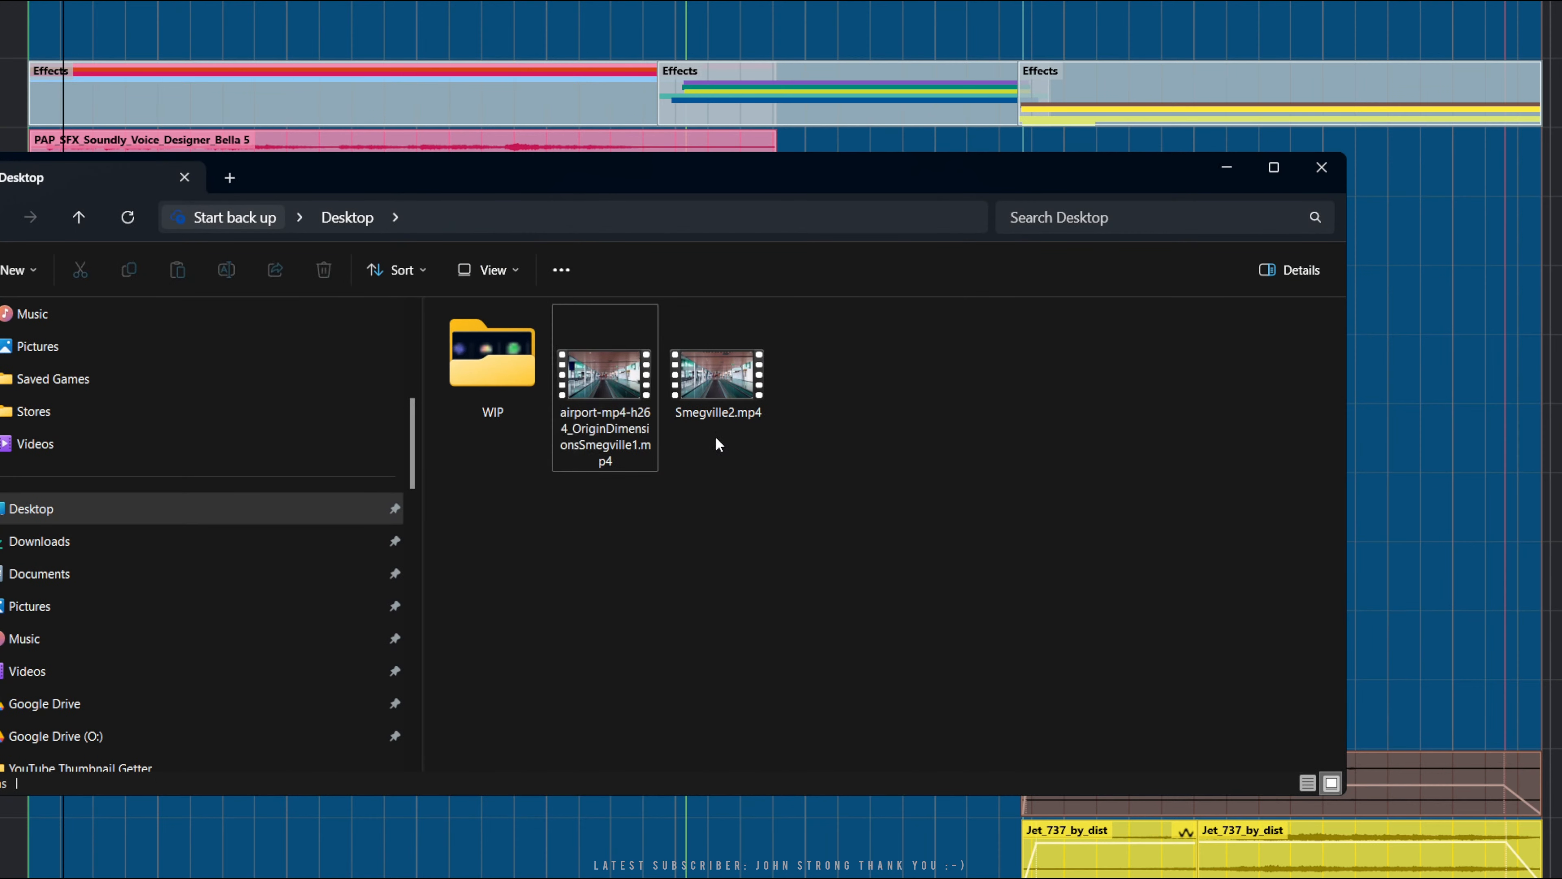
double_click(708, 388)
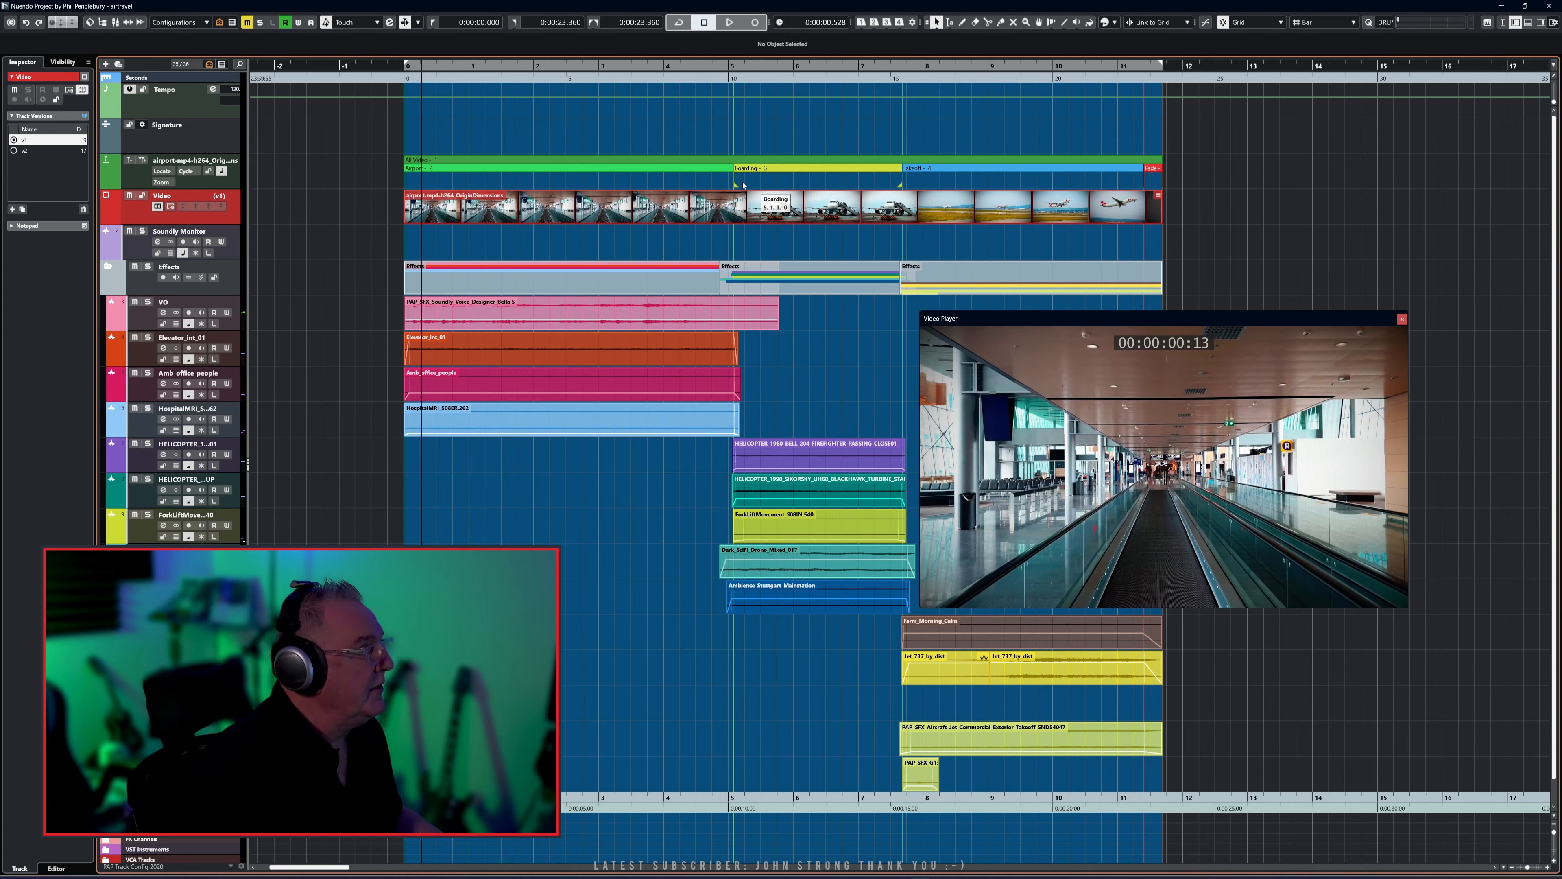
Set the locators to the Boarding cycle marker and play that section from its start
click(792, 173)
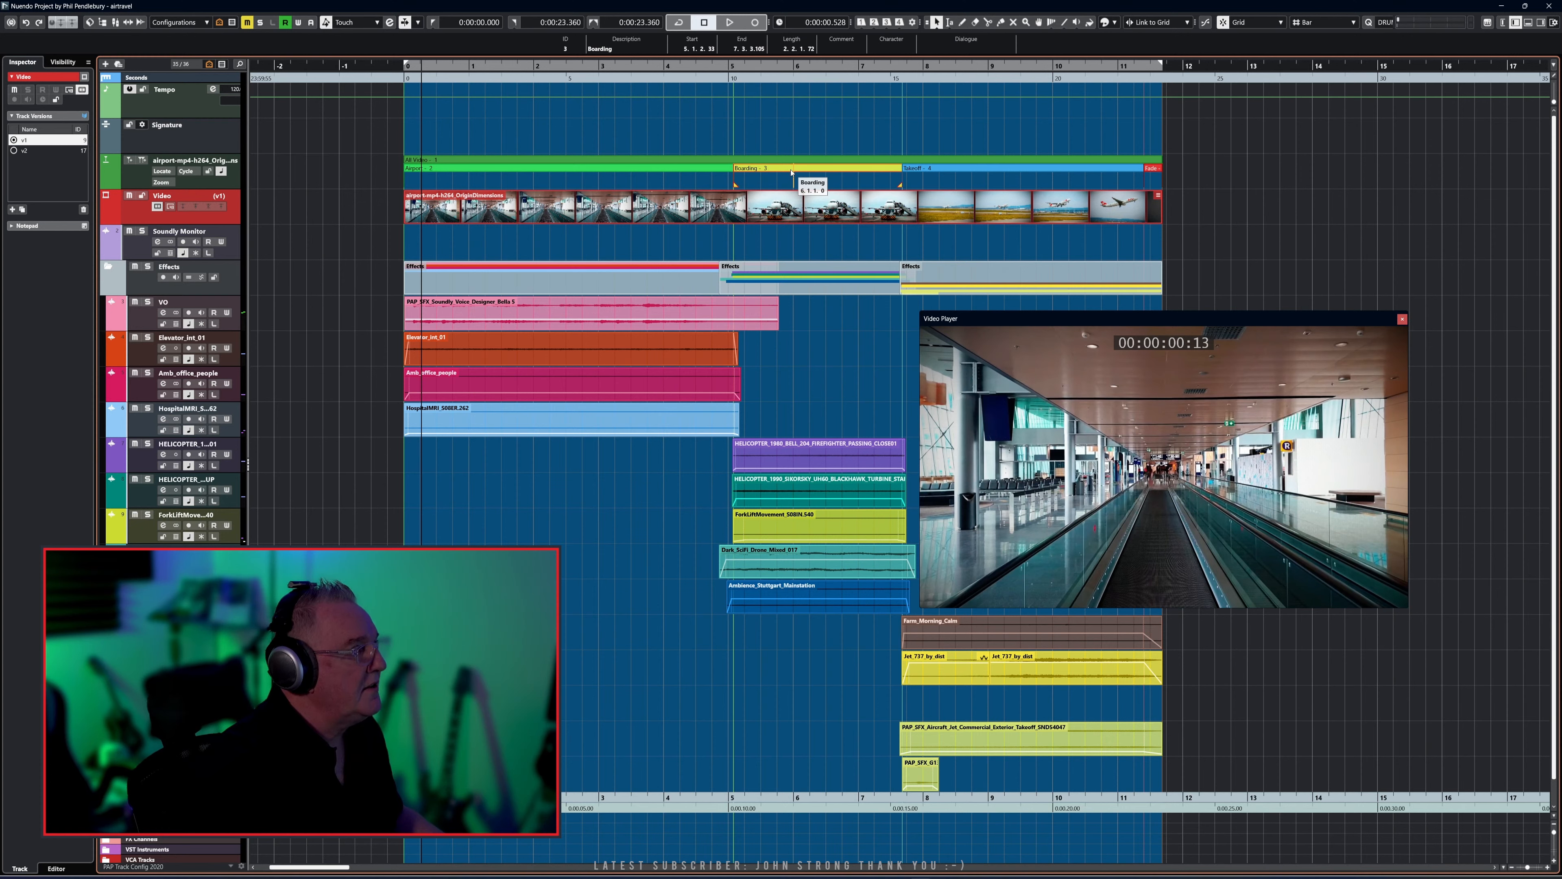
double_click(792, 172)
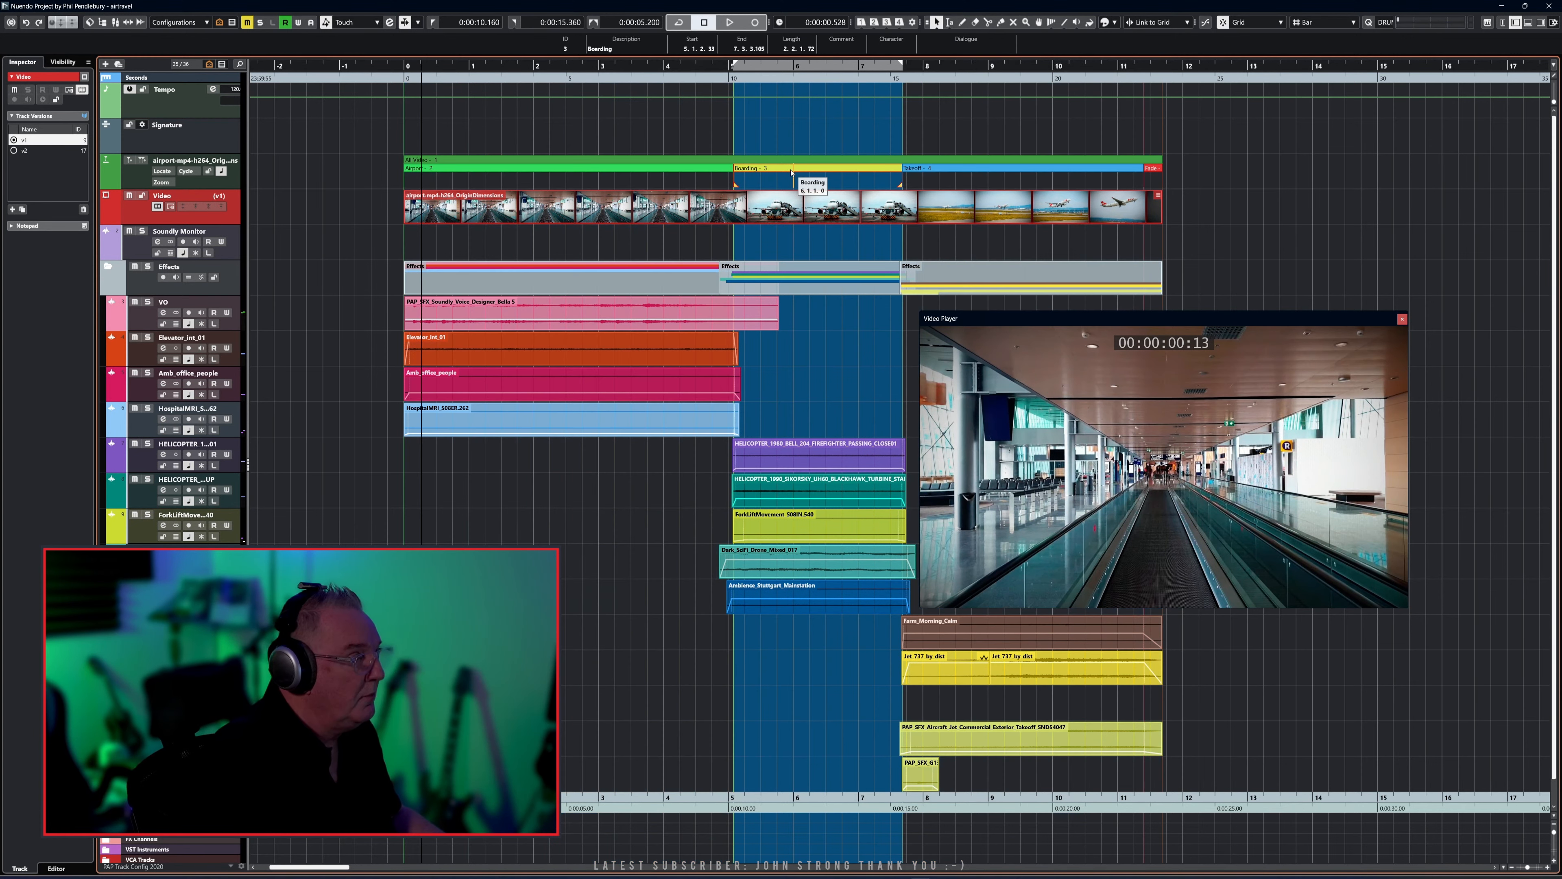
key(KP_1)
key(space)
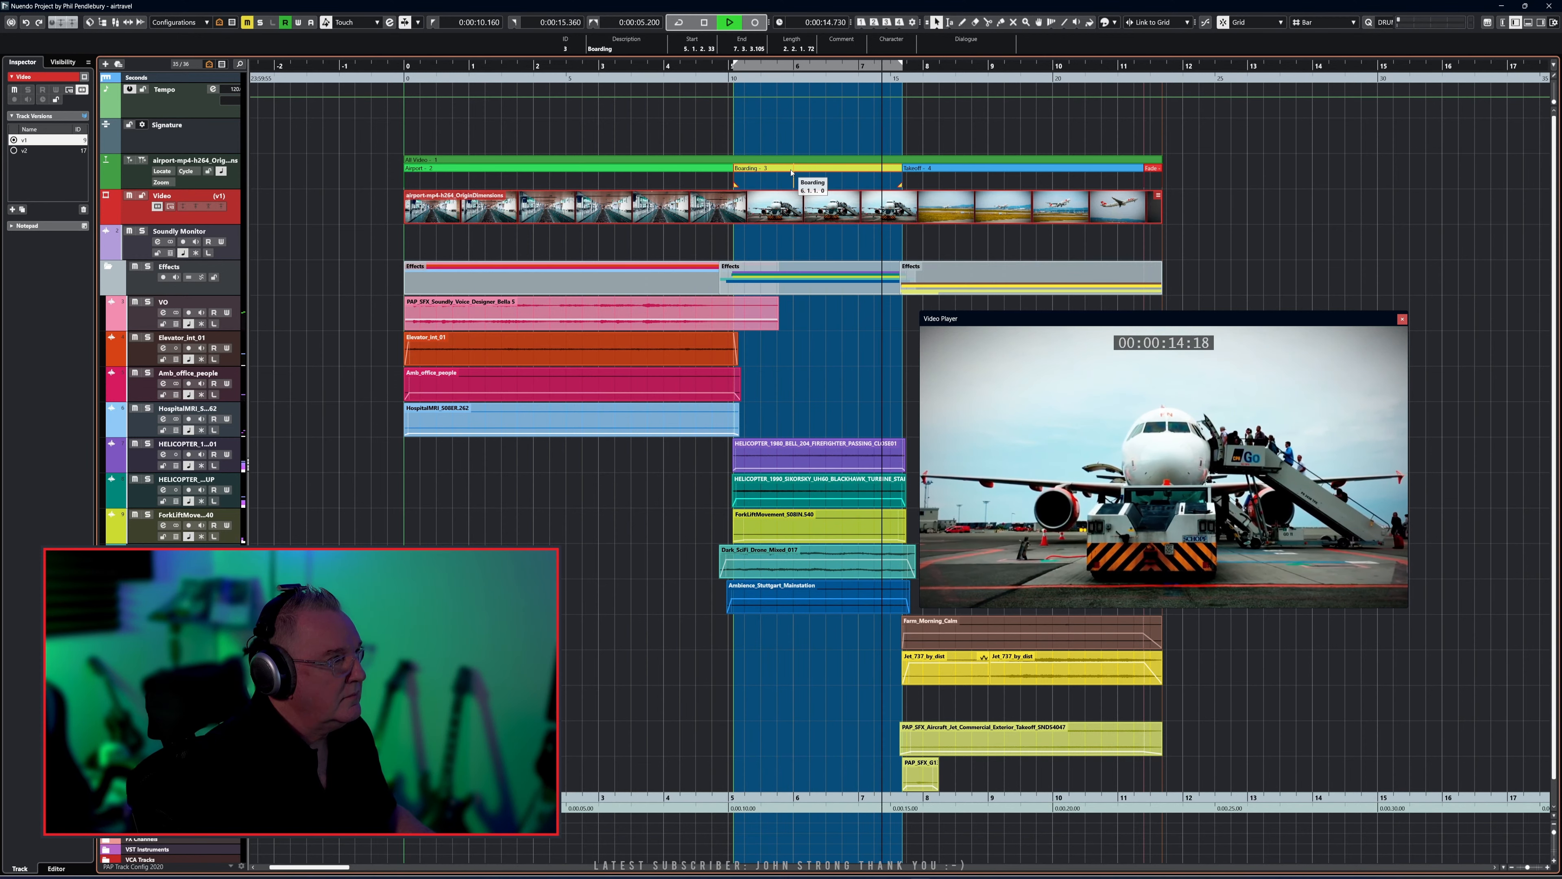
key(space)
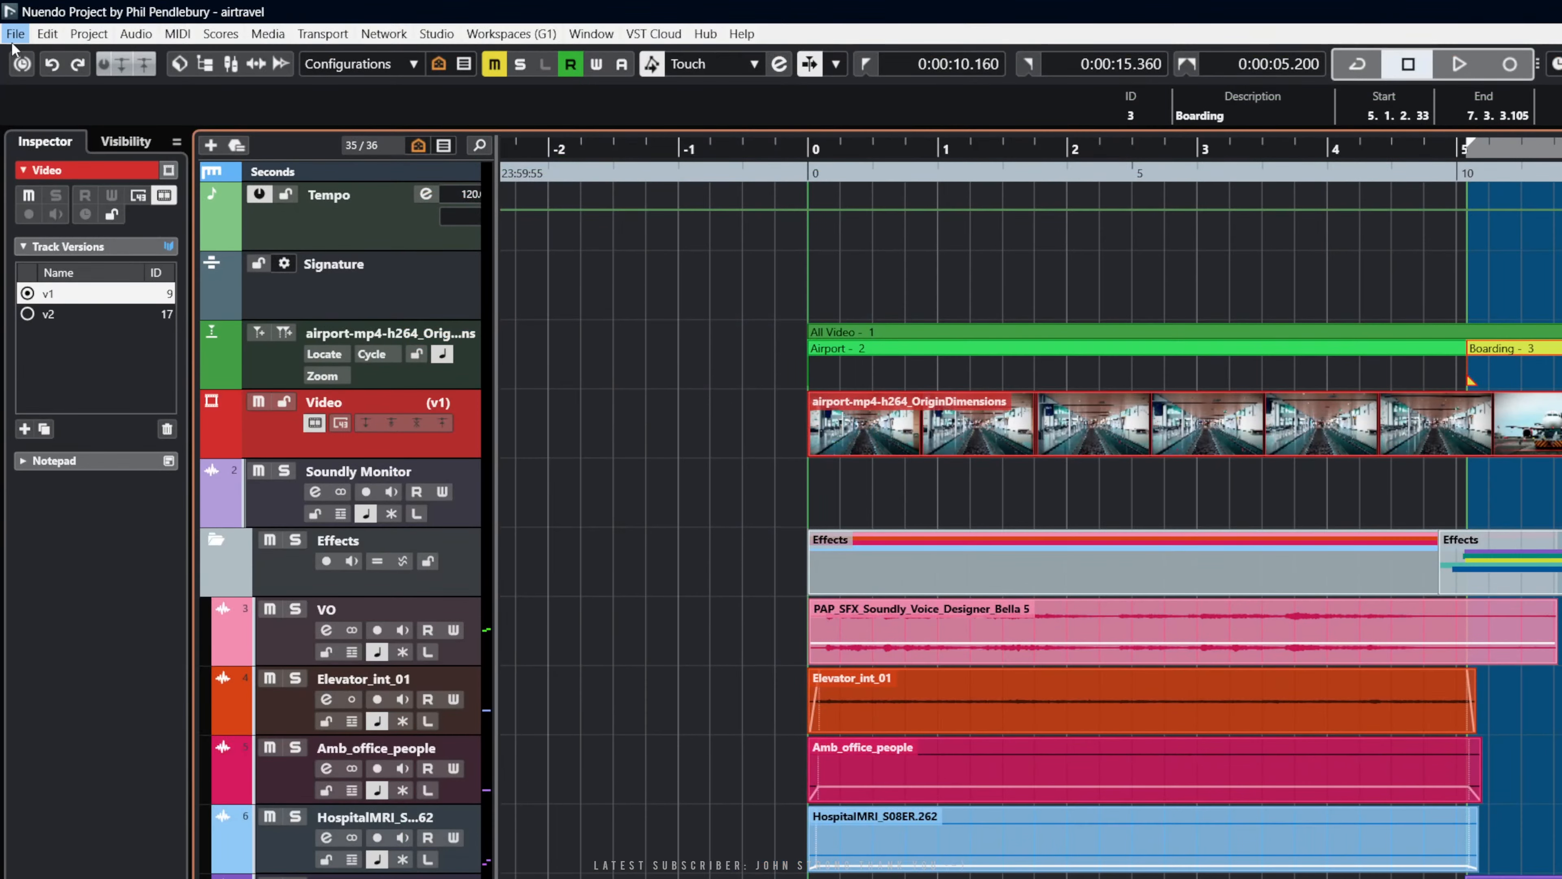
Render the range between the locators as a new video file named SmegvilleEdit2 on the Desktop
click(13, 39)
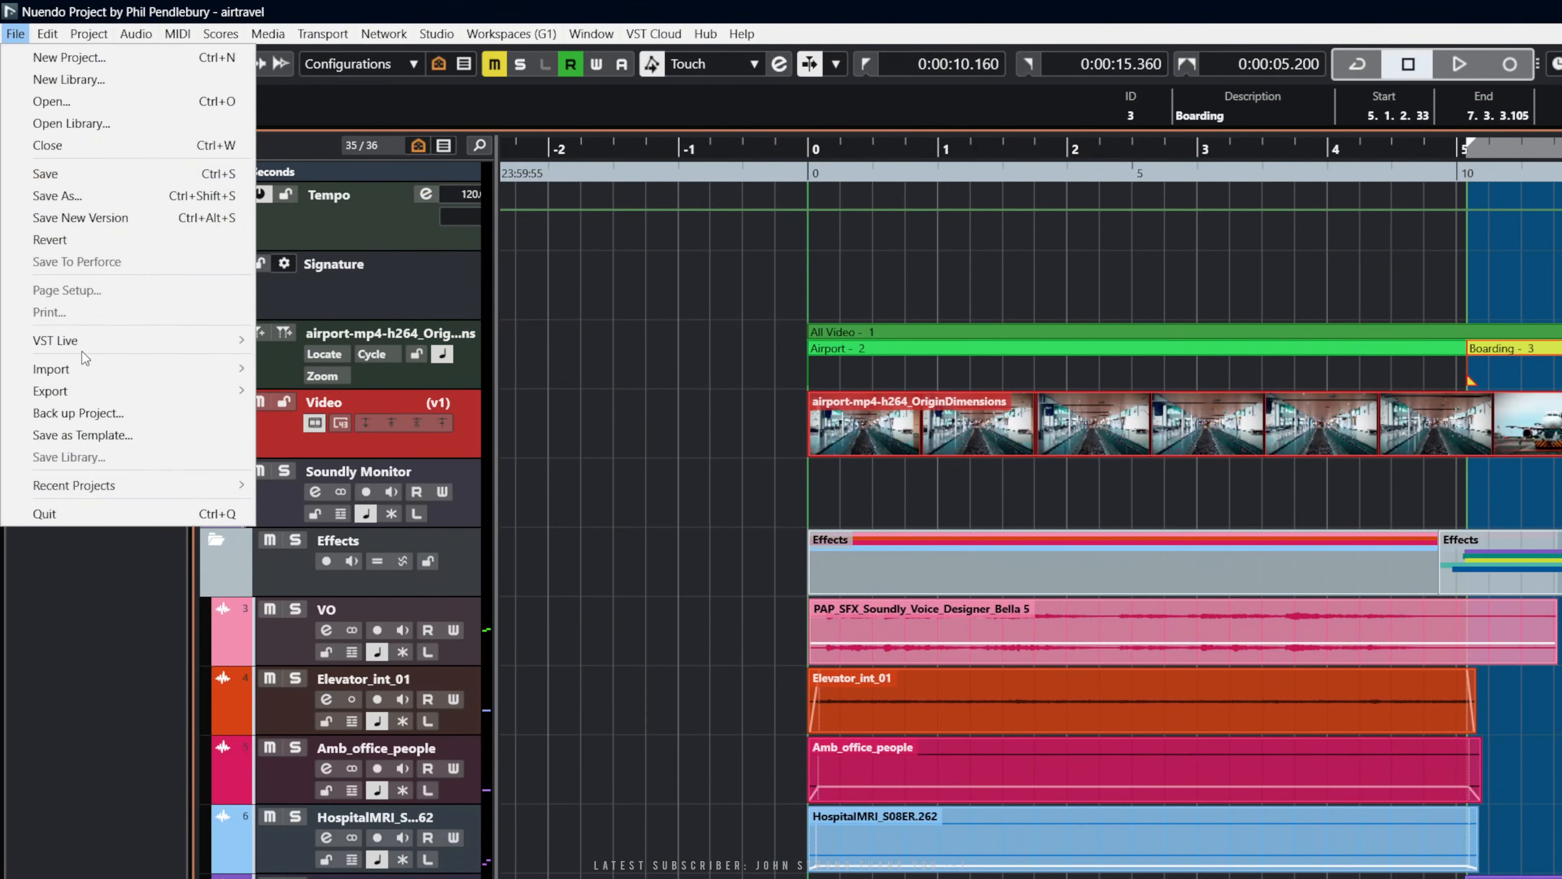
mouse_move(94, 394)
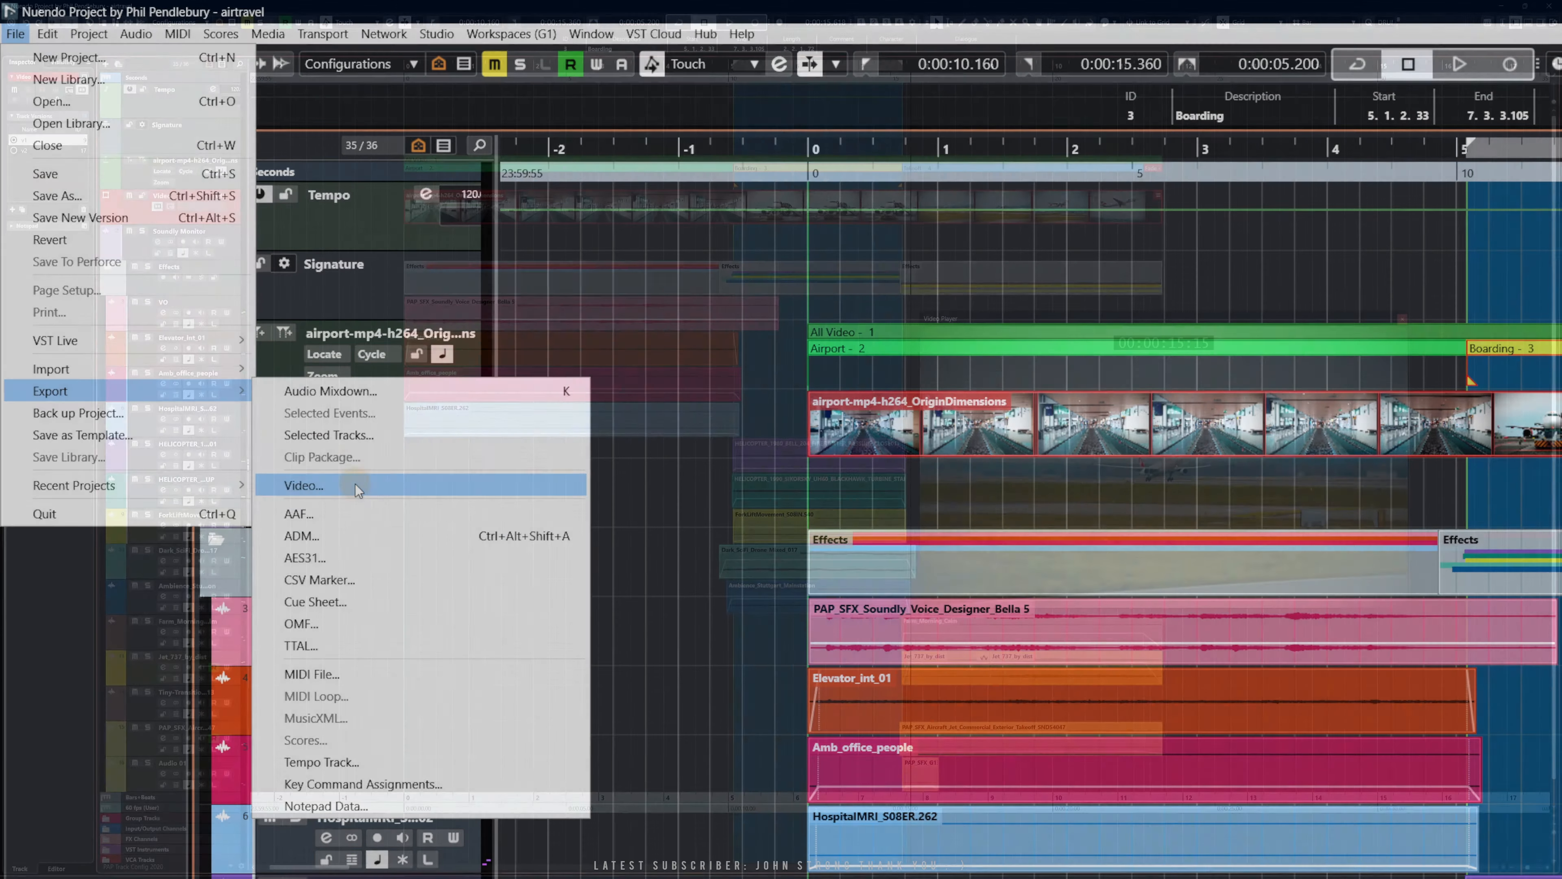
click(347, 486)
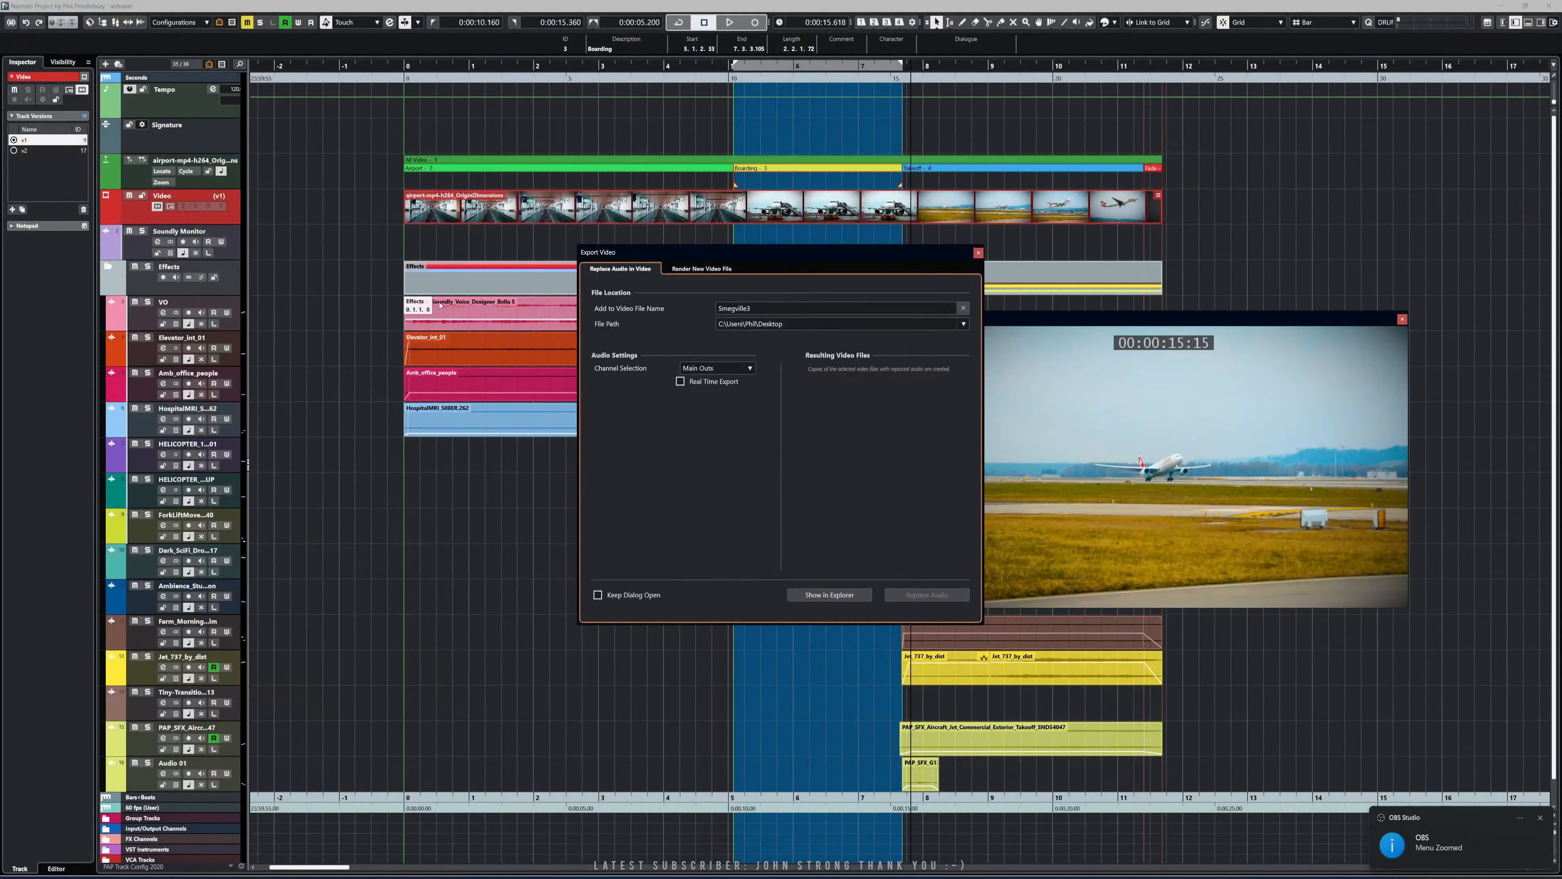
click(687, 270)
click(763, 309)
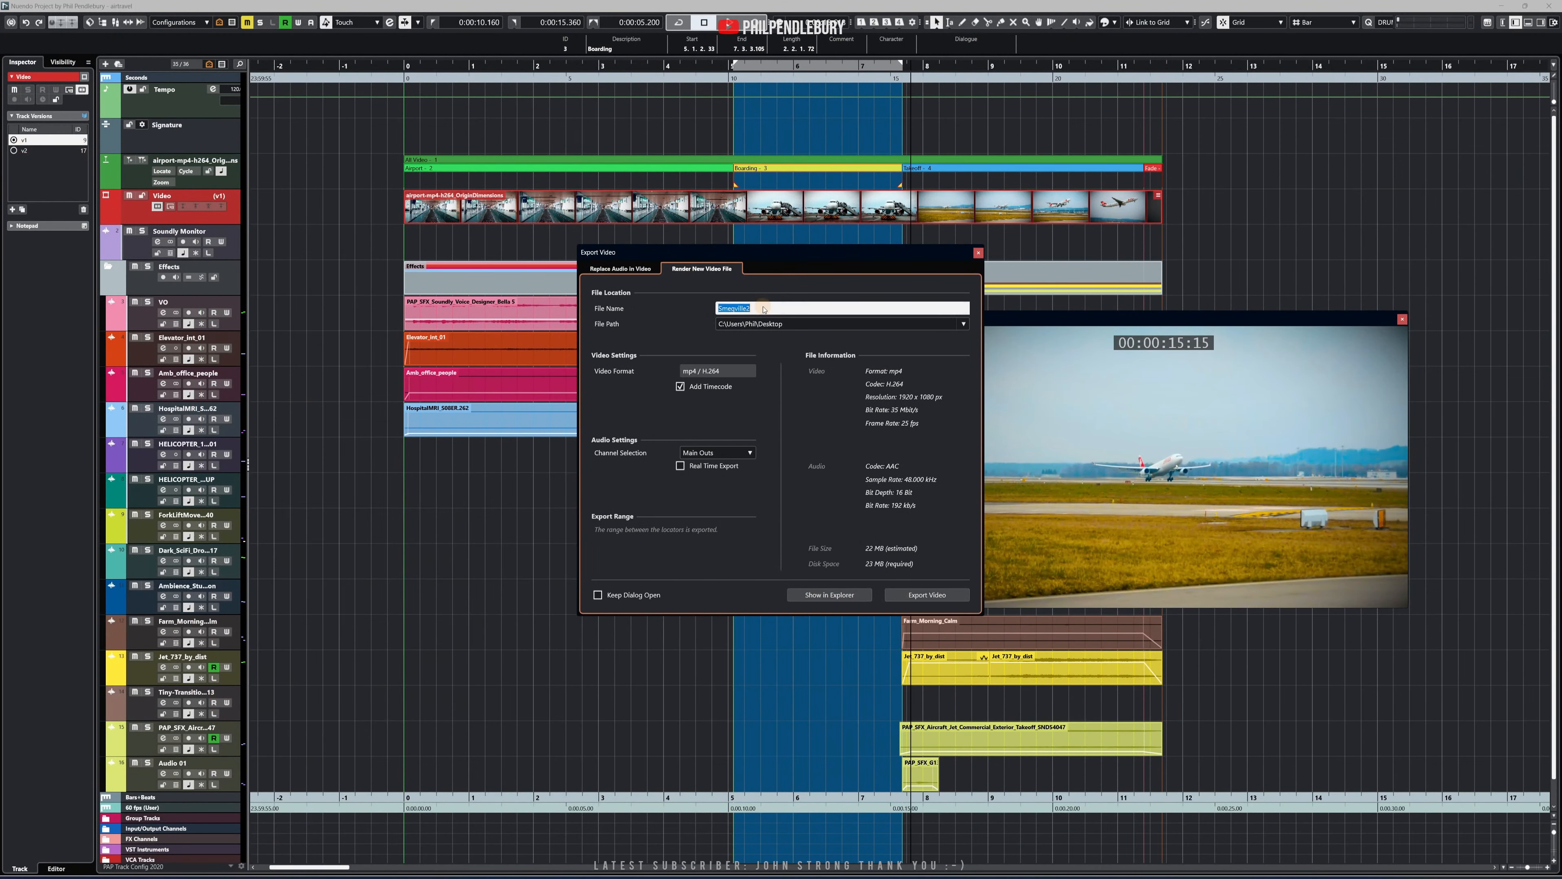
click(763, 306)
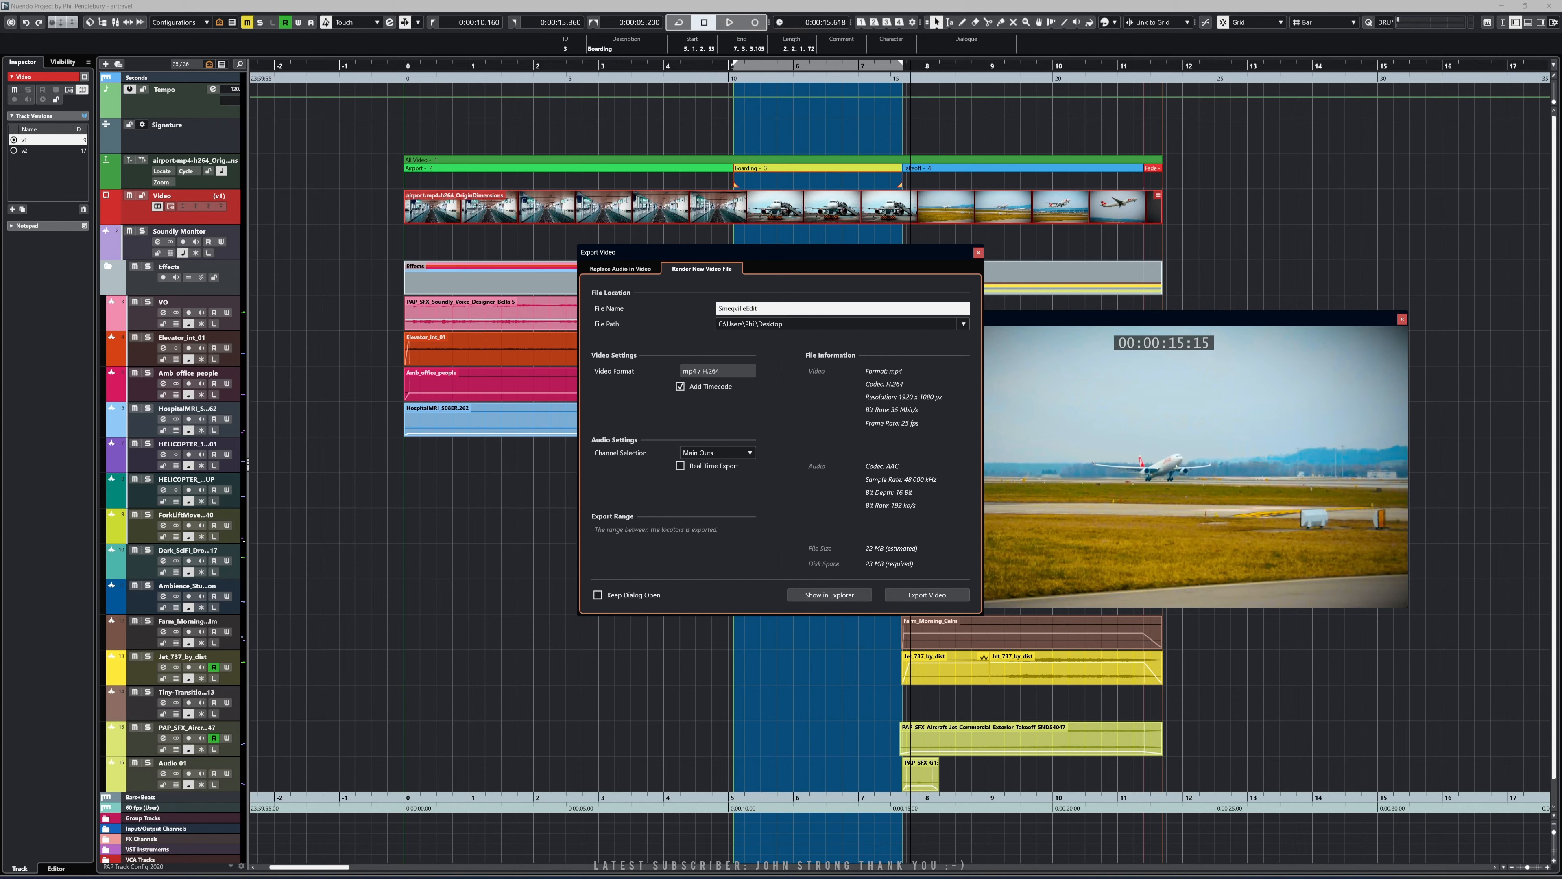
click(767, 409)
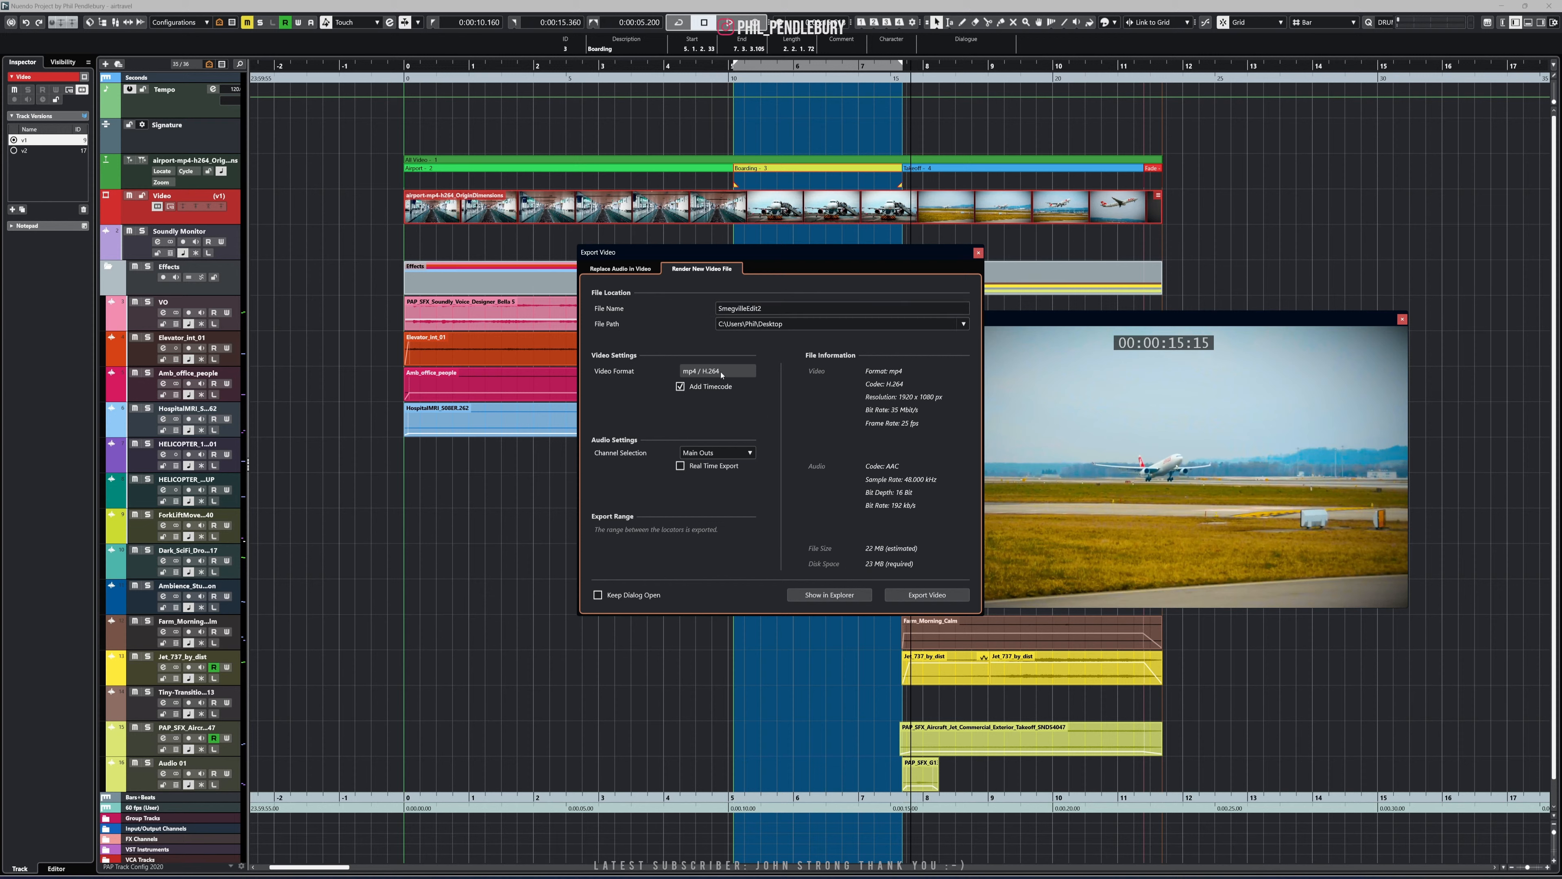
click(909, 594)
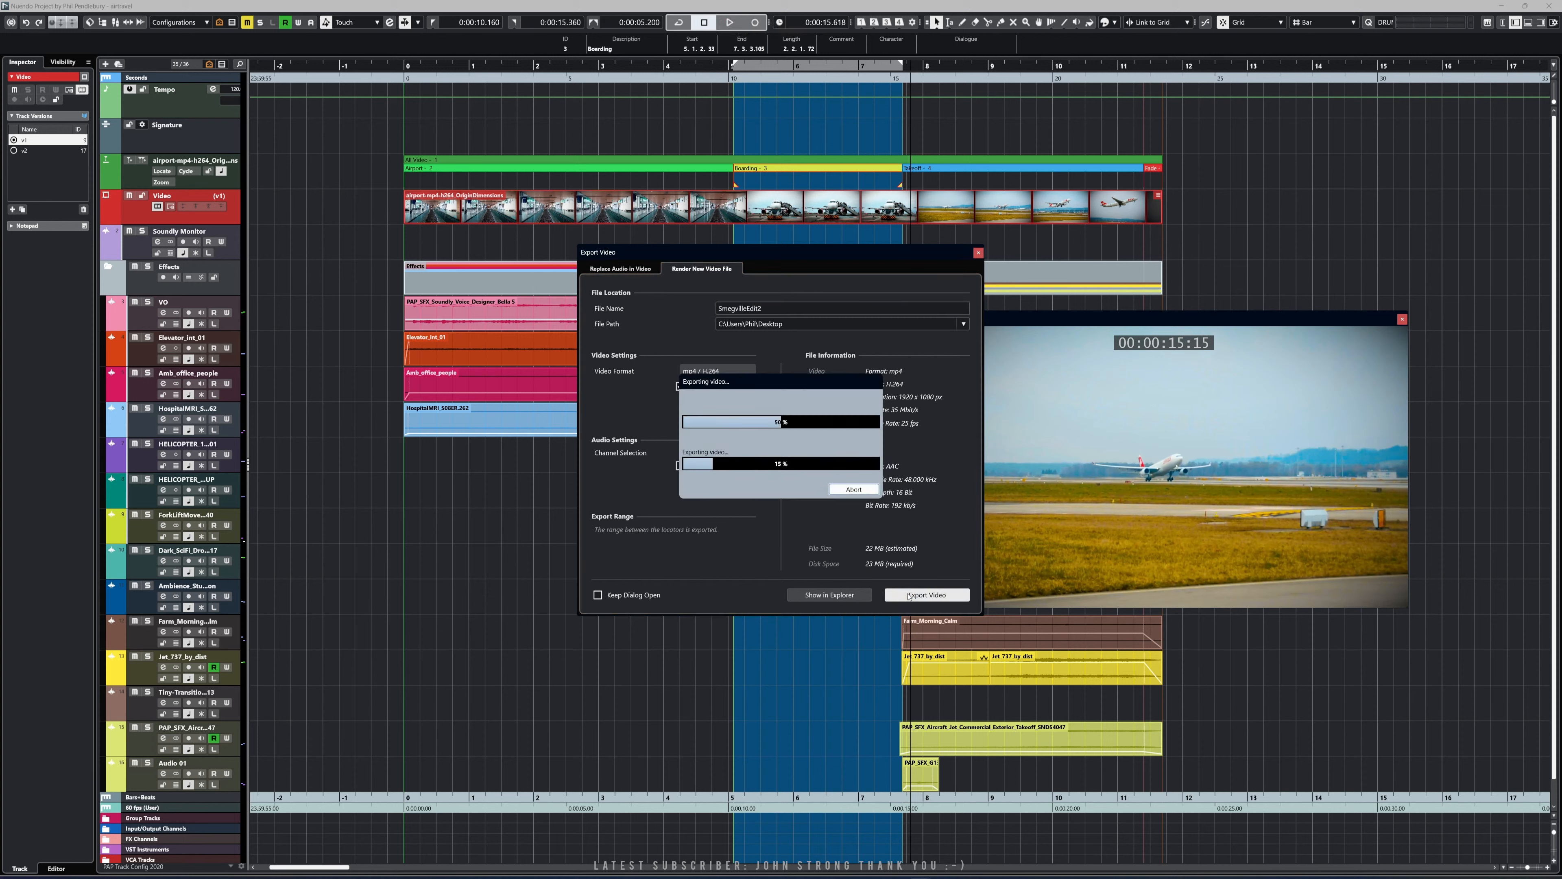
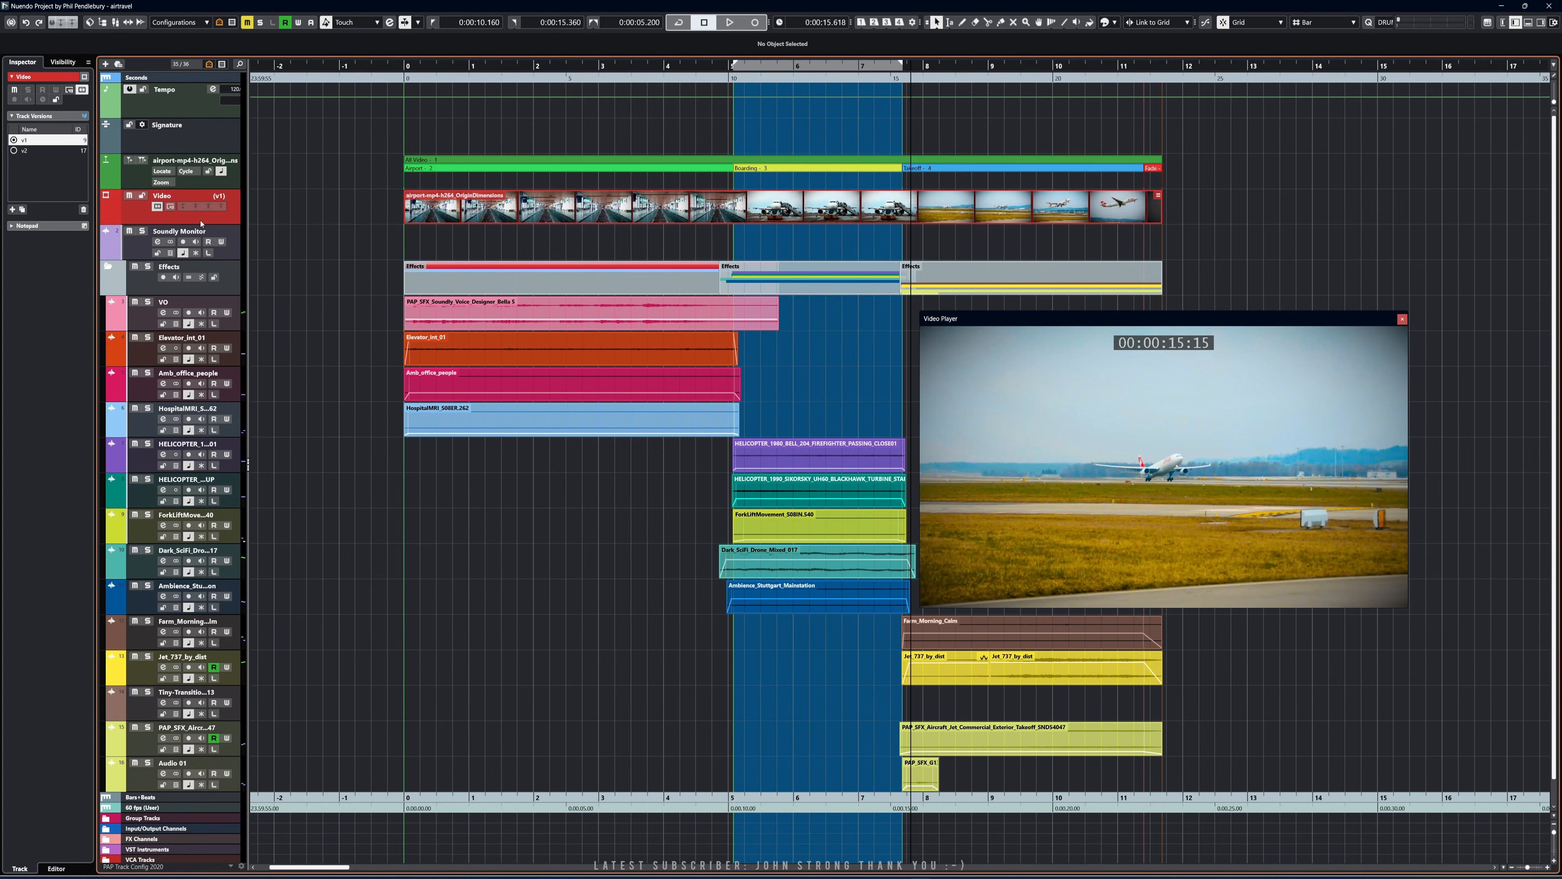
Show the Channel section beside the Inspector and widen both of them
click(1504, 24)
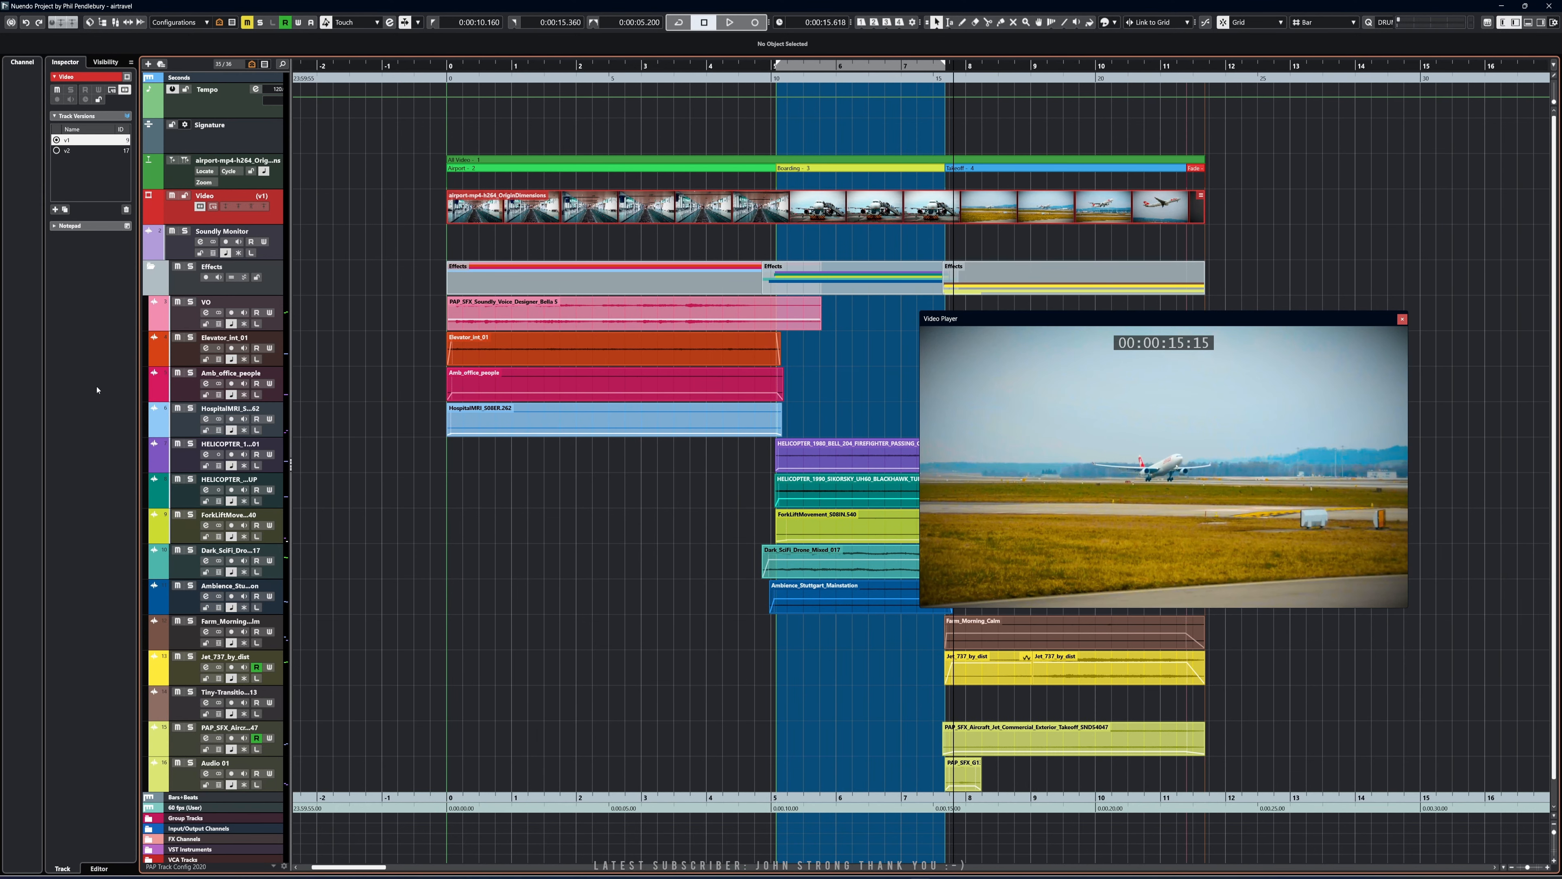
drag(45, 373, 84, 370)
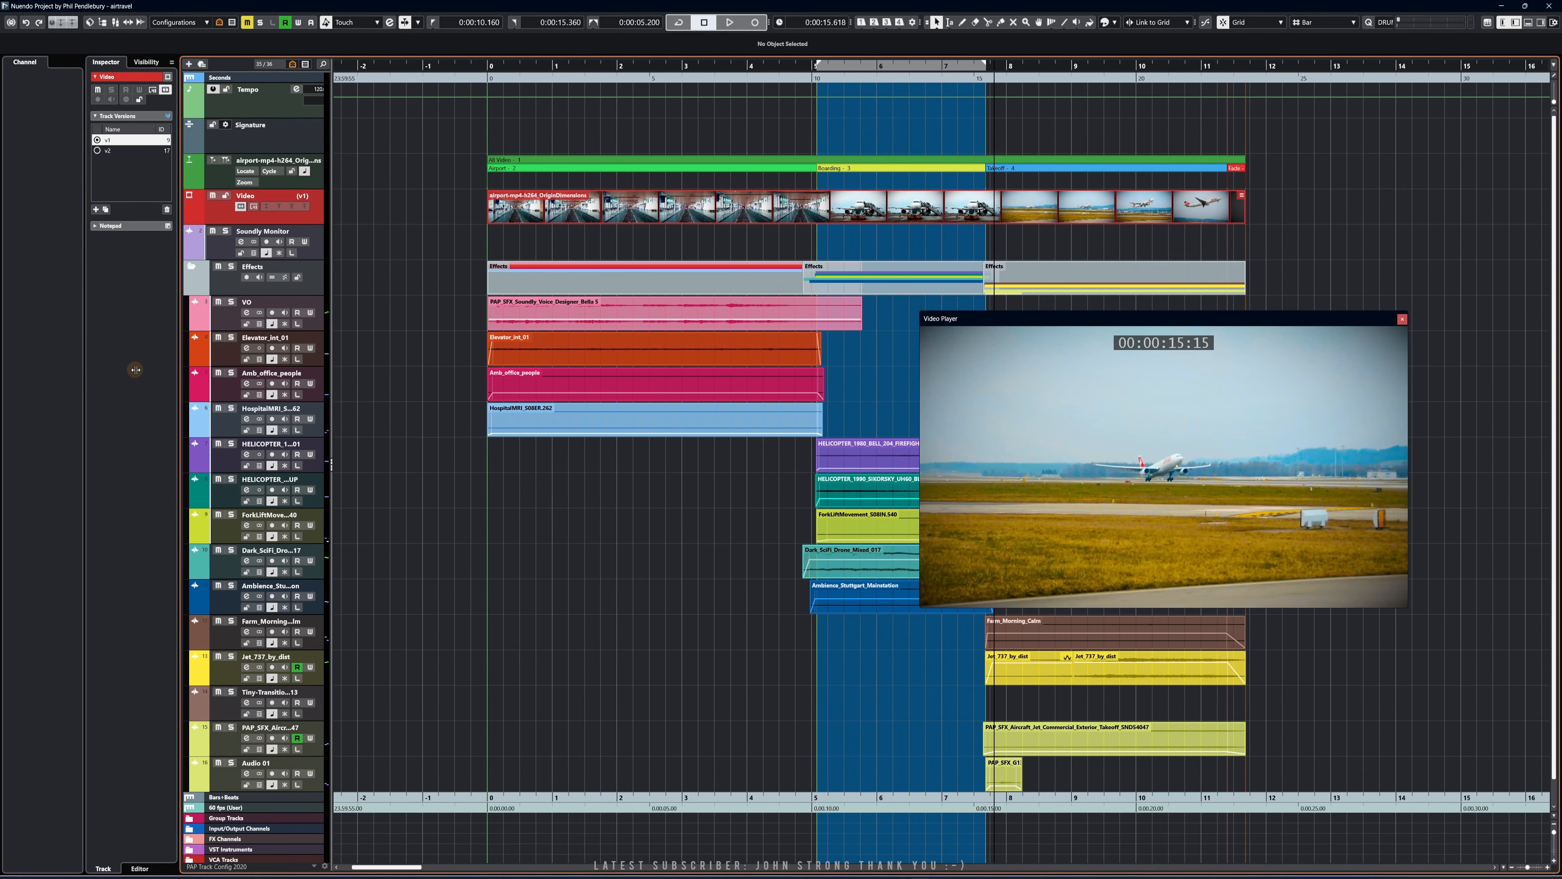
drag(179, 370, 224, 369)
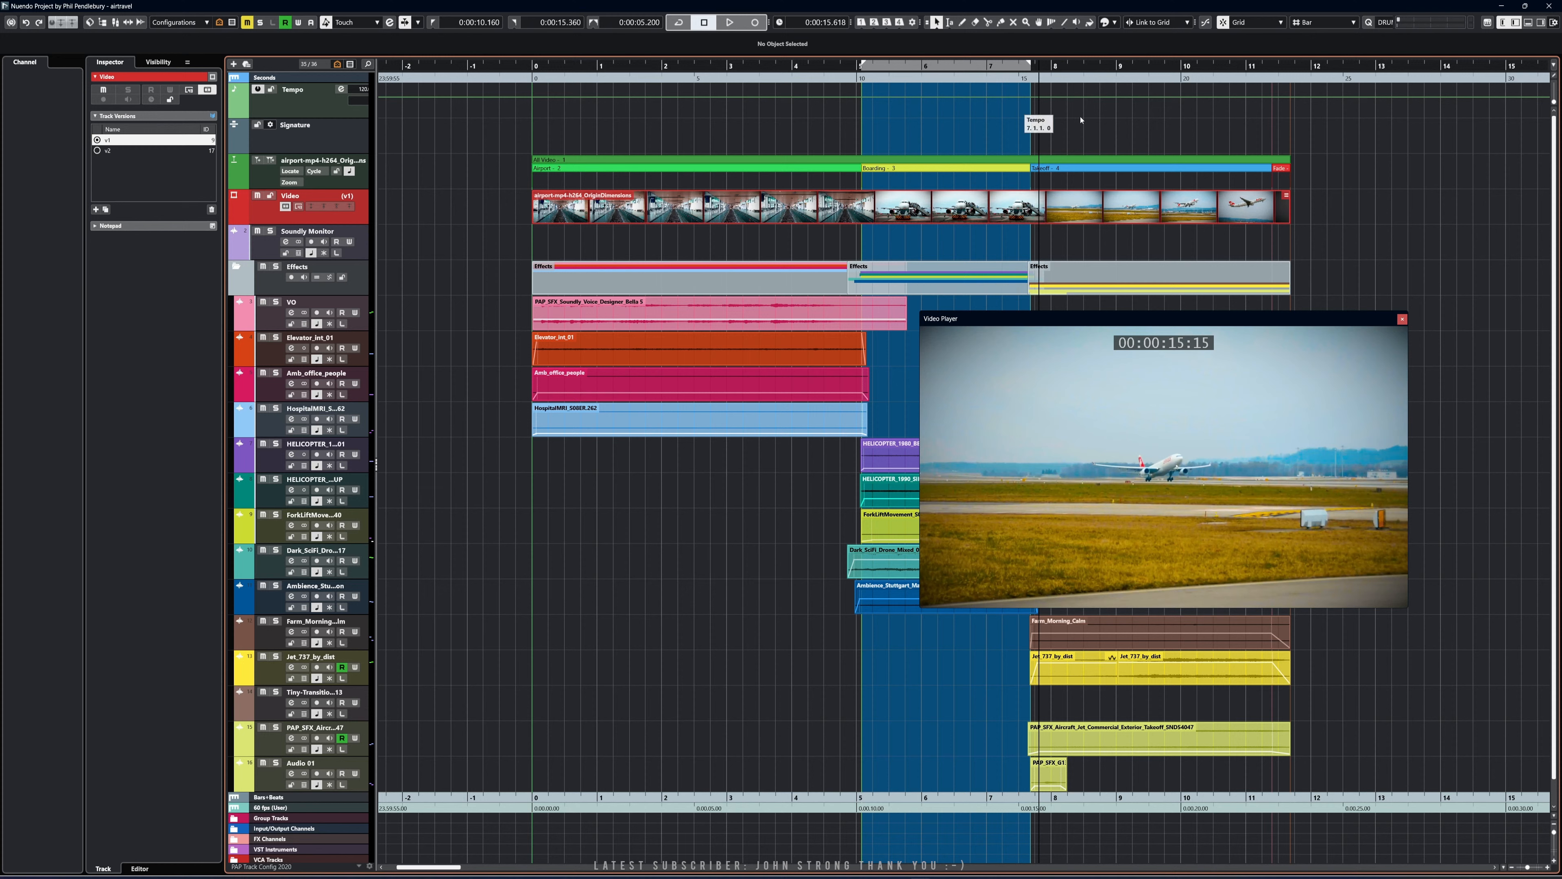
Set the locators to the All Video cycle marker and clear the selection
click(708, 160)
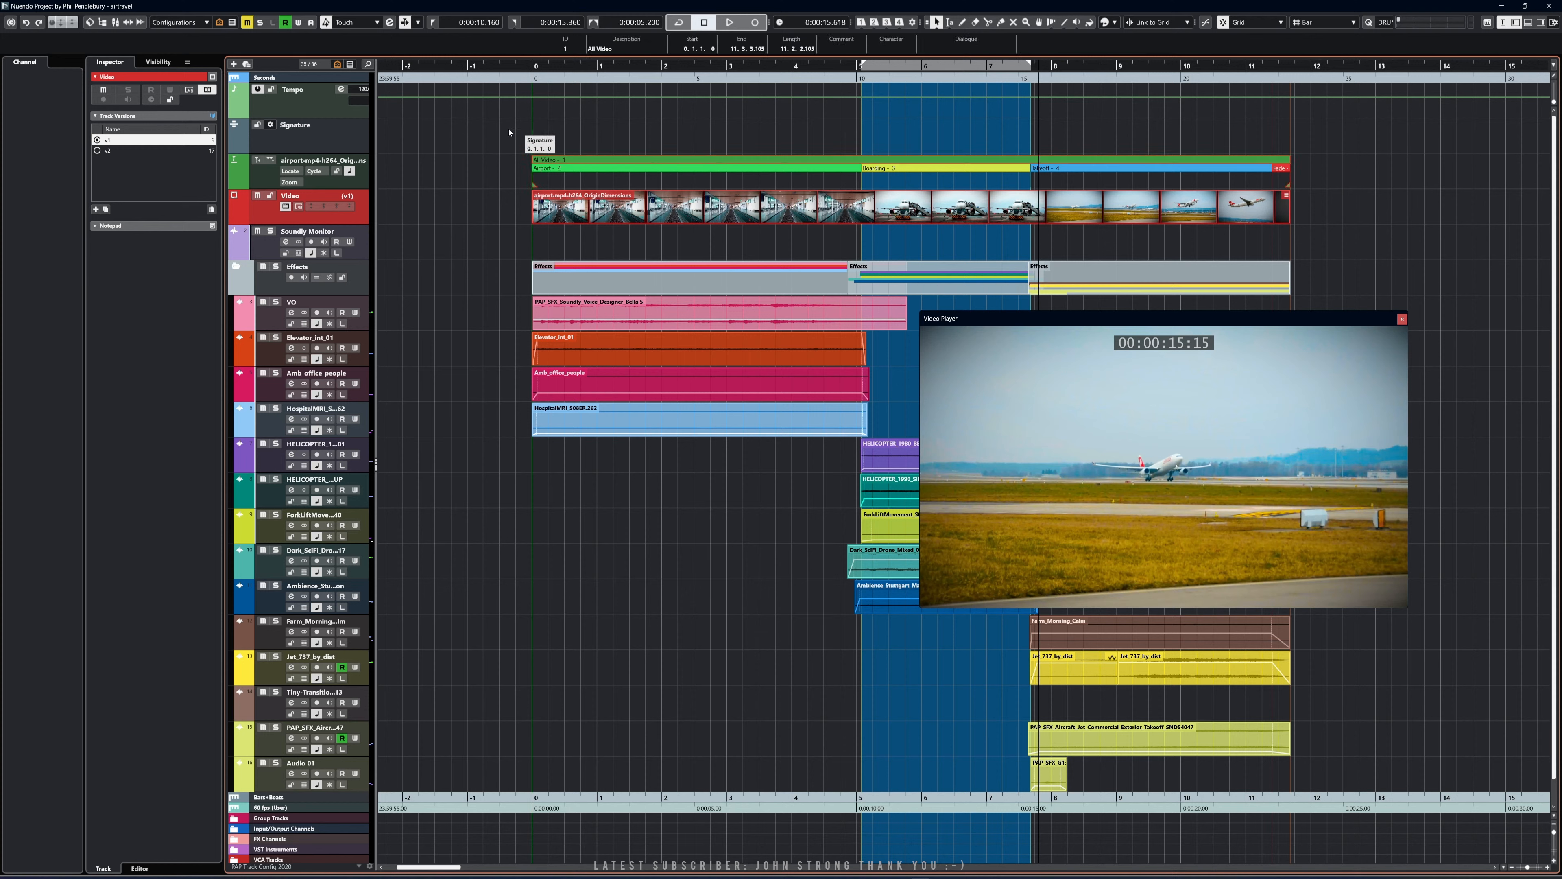
key(p)
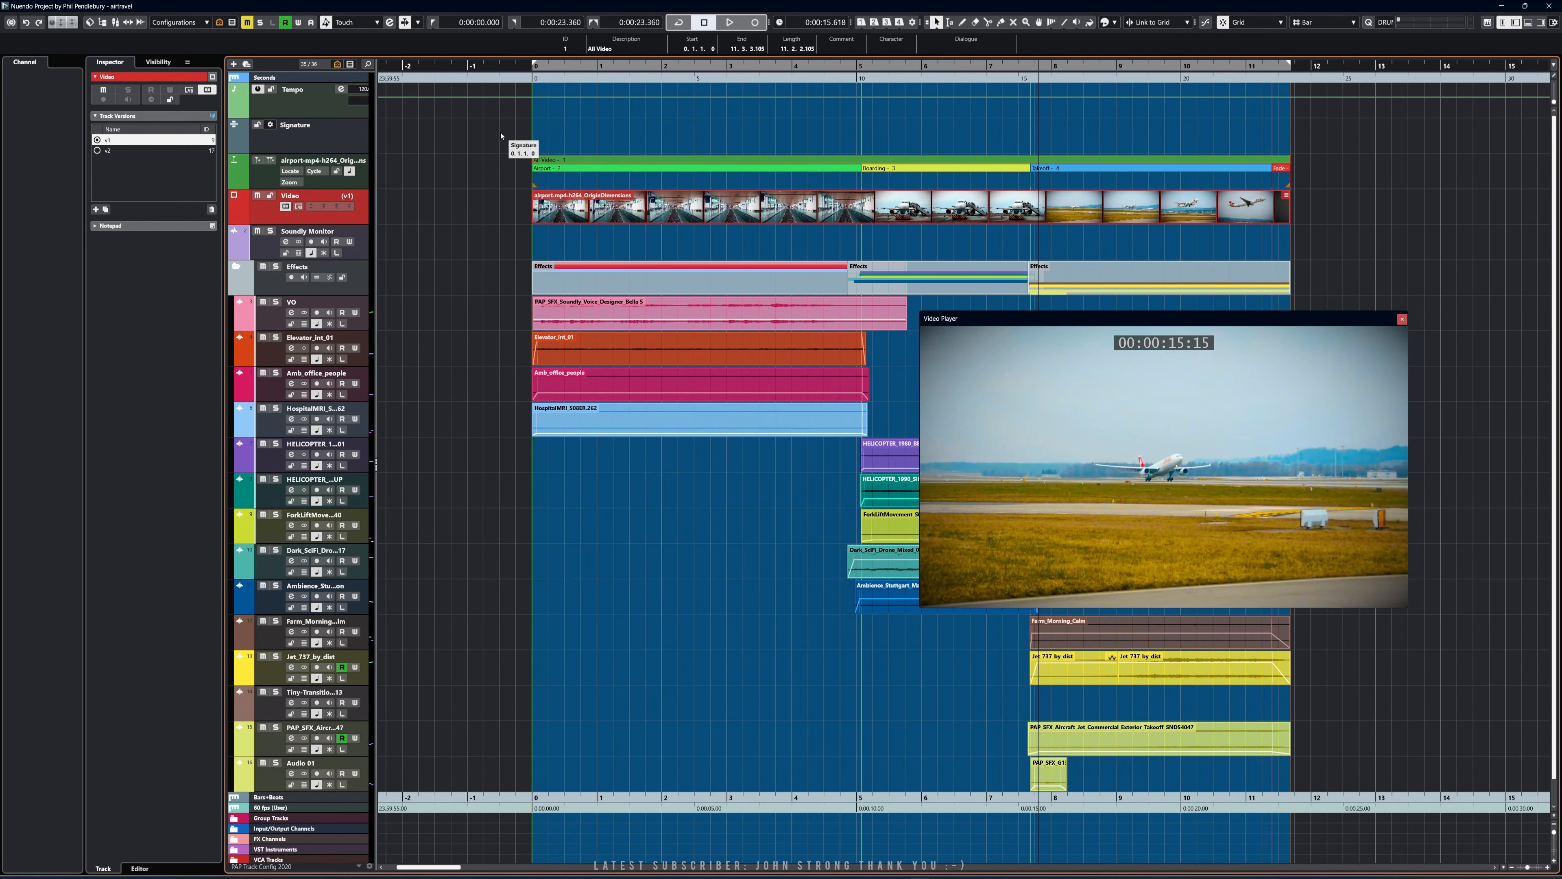
click(472, 235)
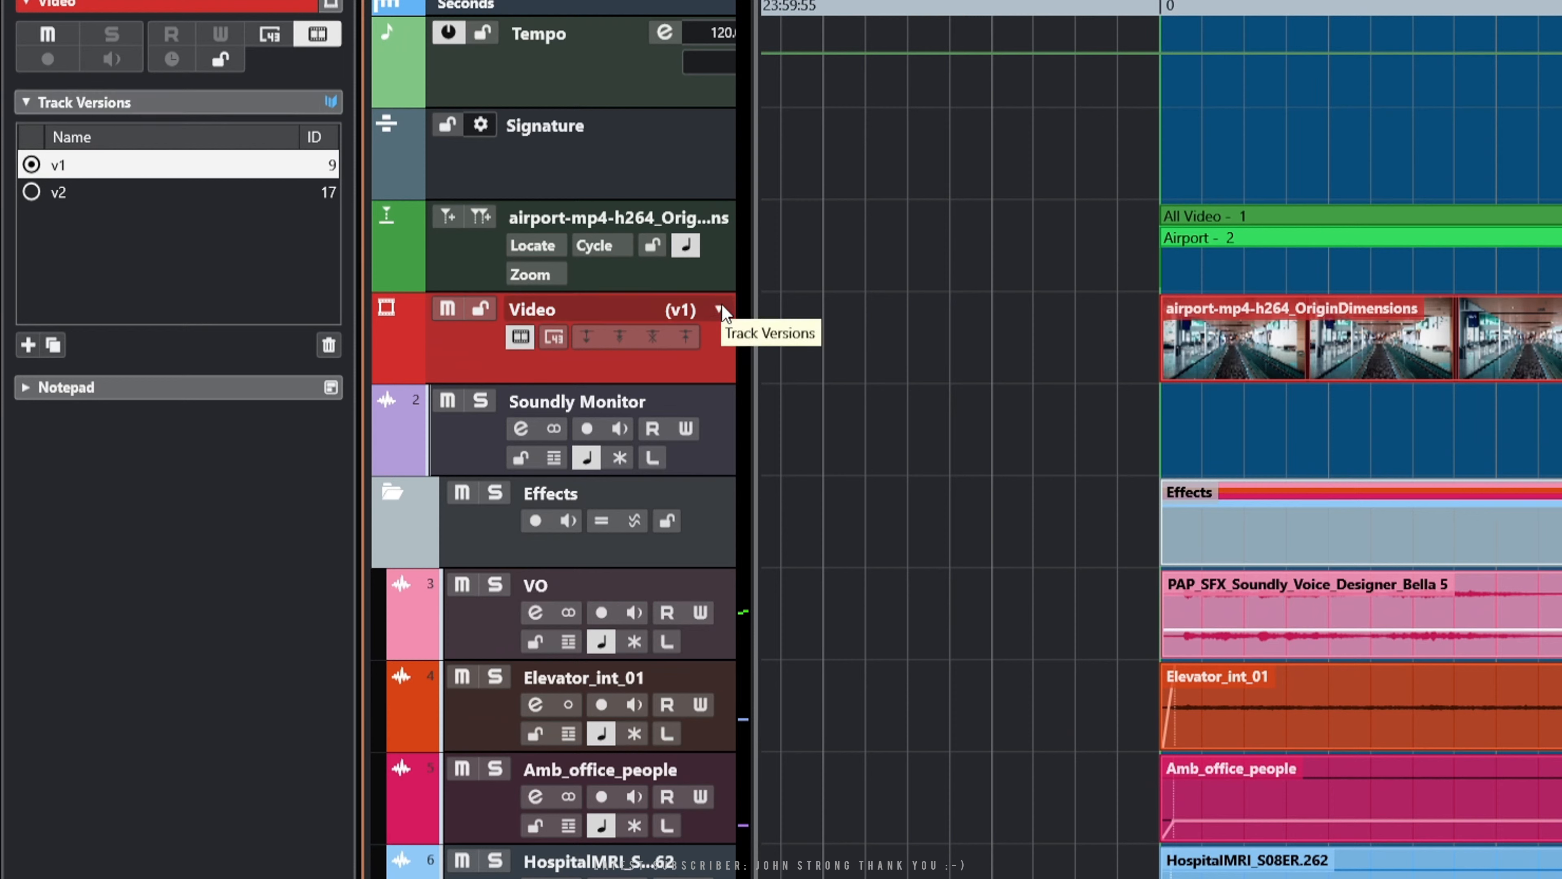
Compare the Video track's versions v1 and v2 by switching between them in the Inspector, ending on v1
click(32, 193)
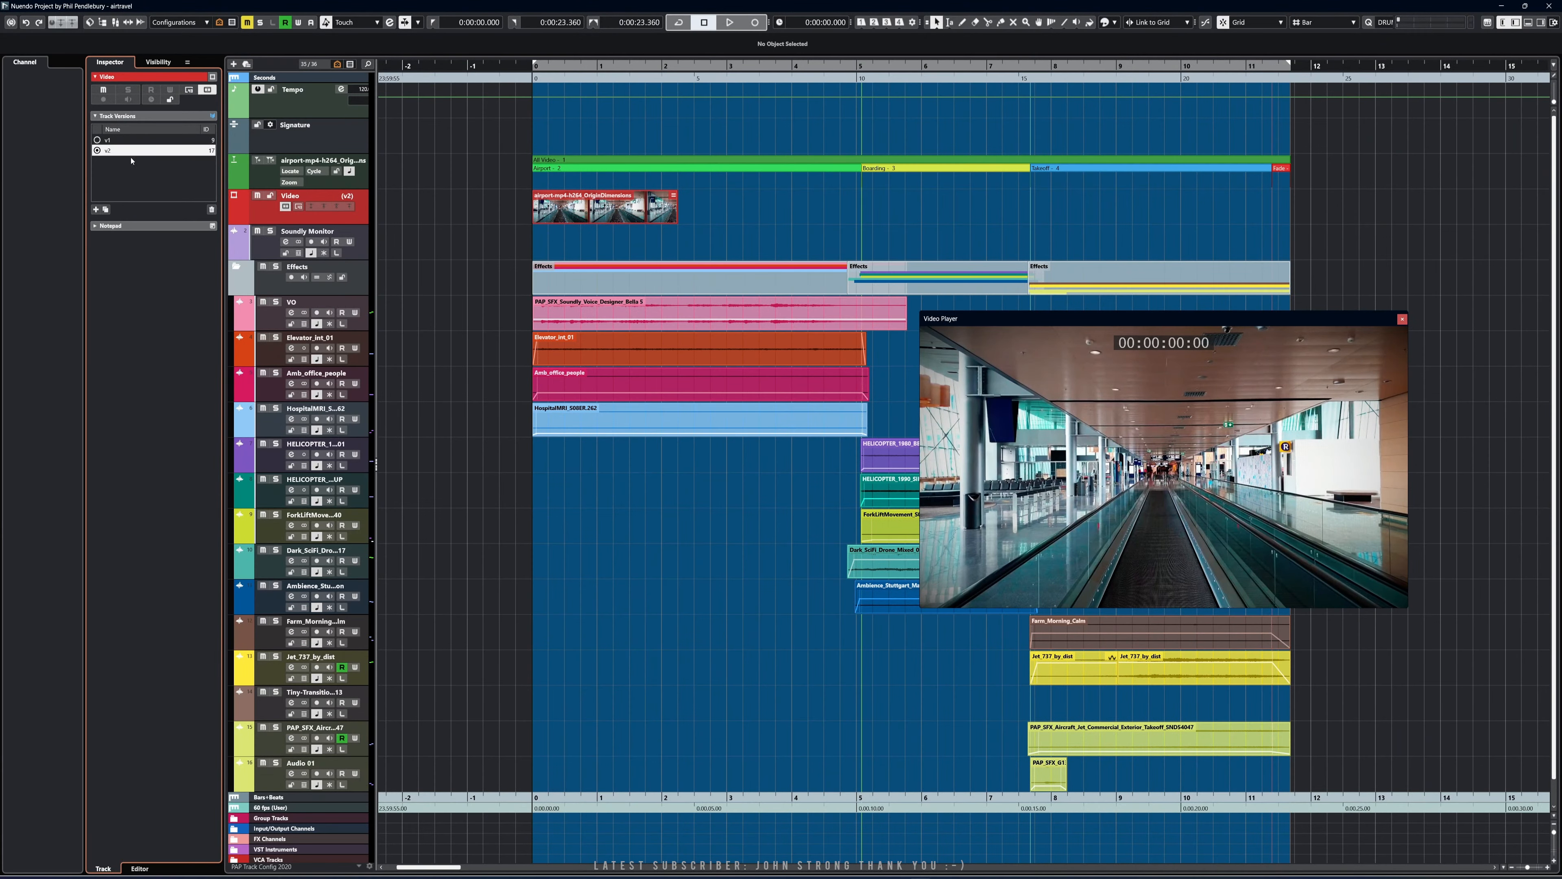
click(97, 140)
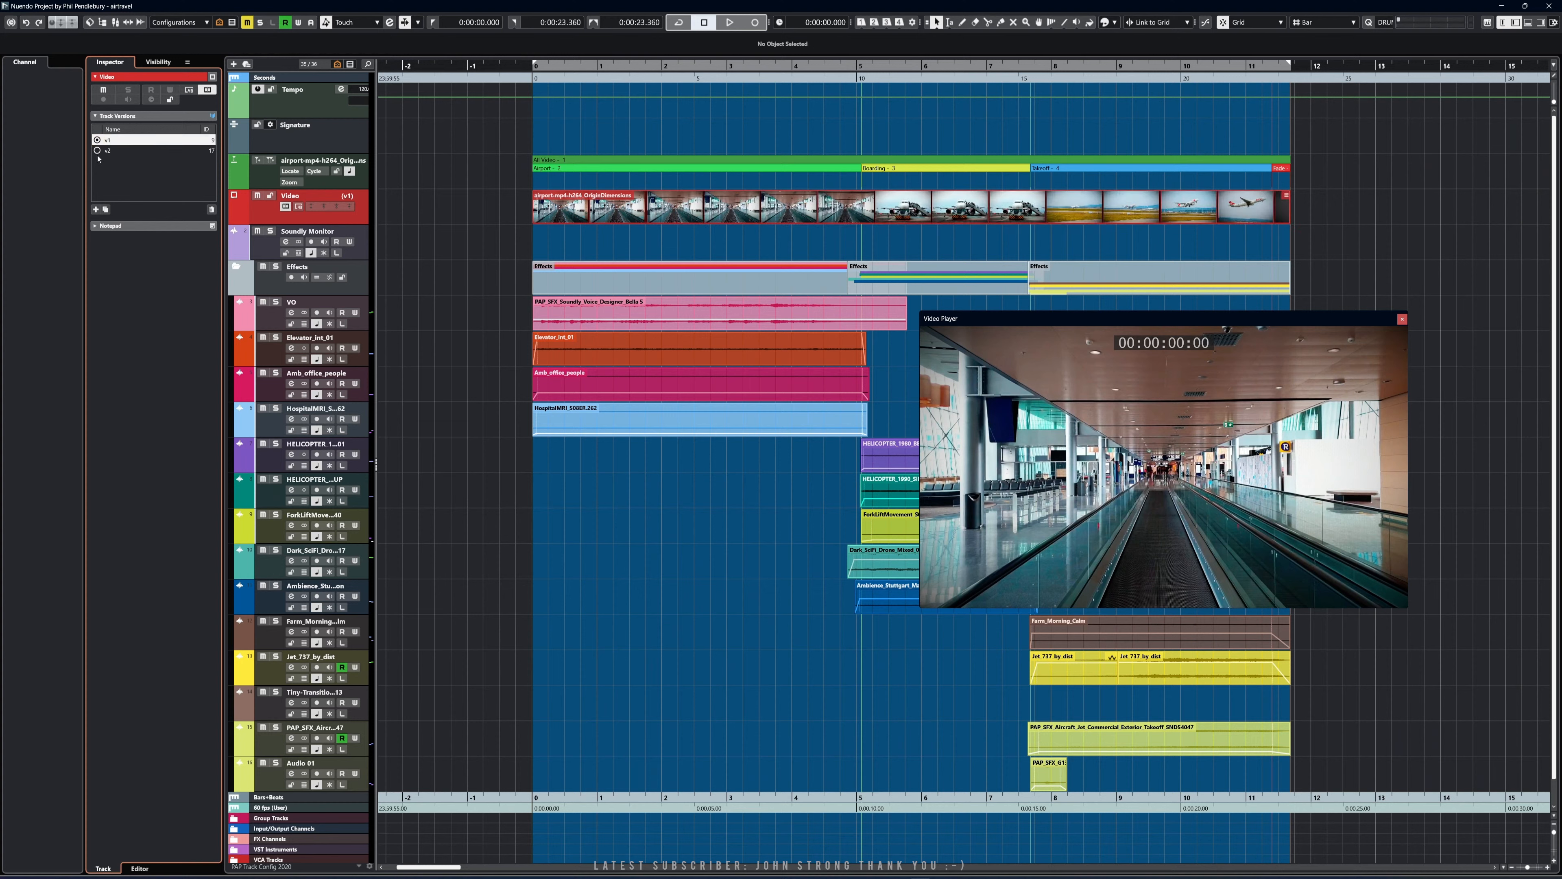
click(97, 151)
click(96, 141)
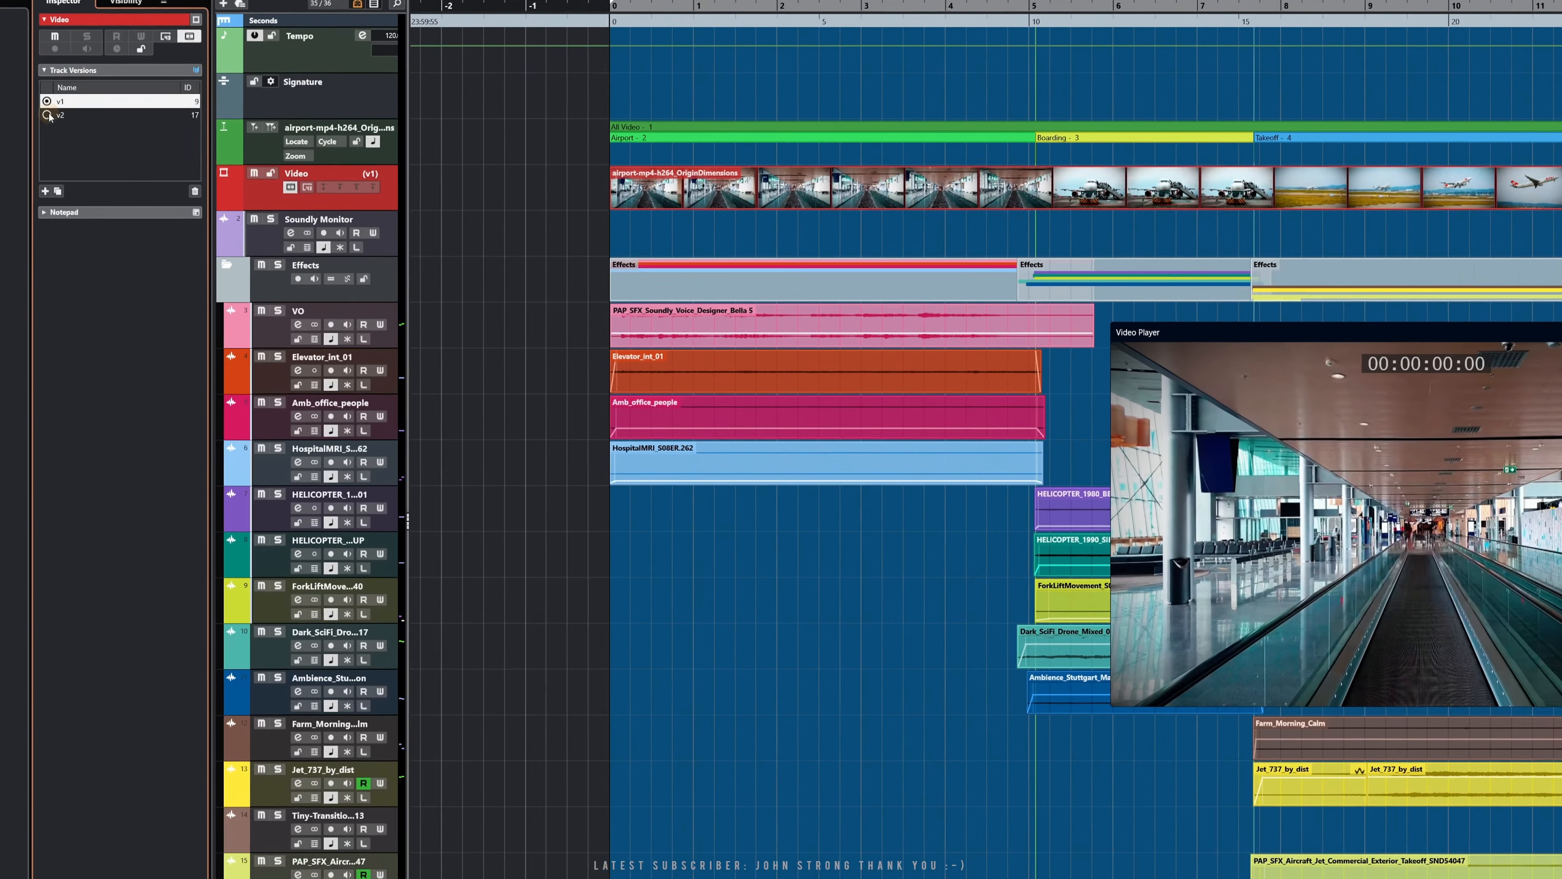
click(98, 152)
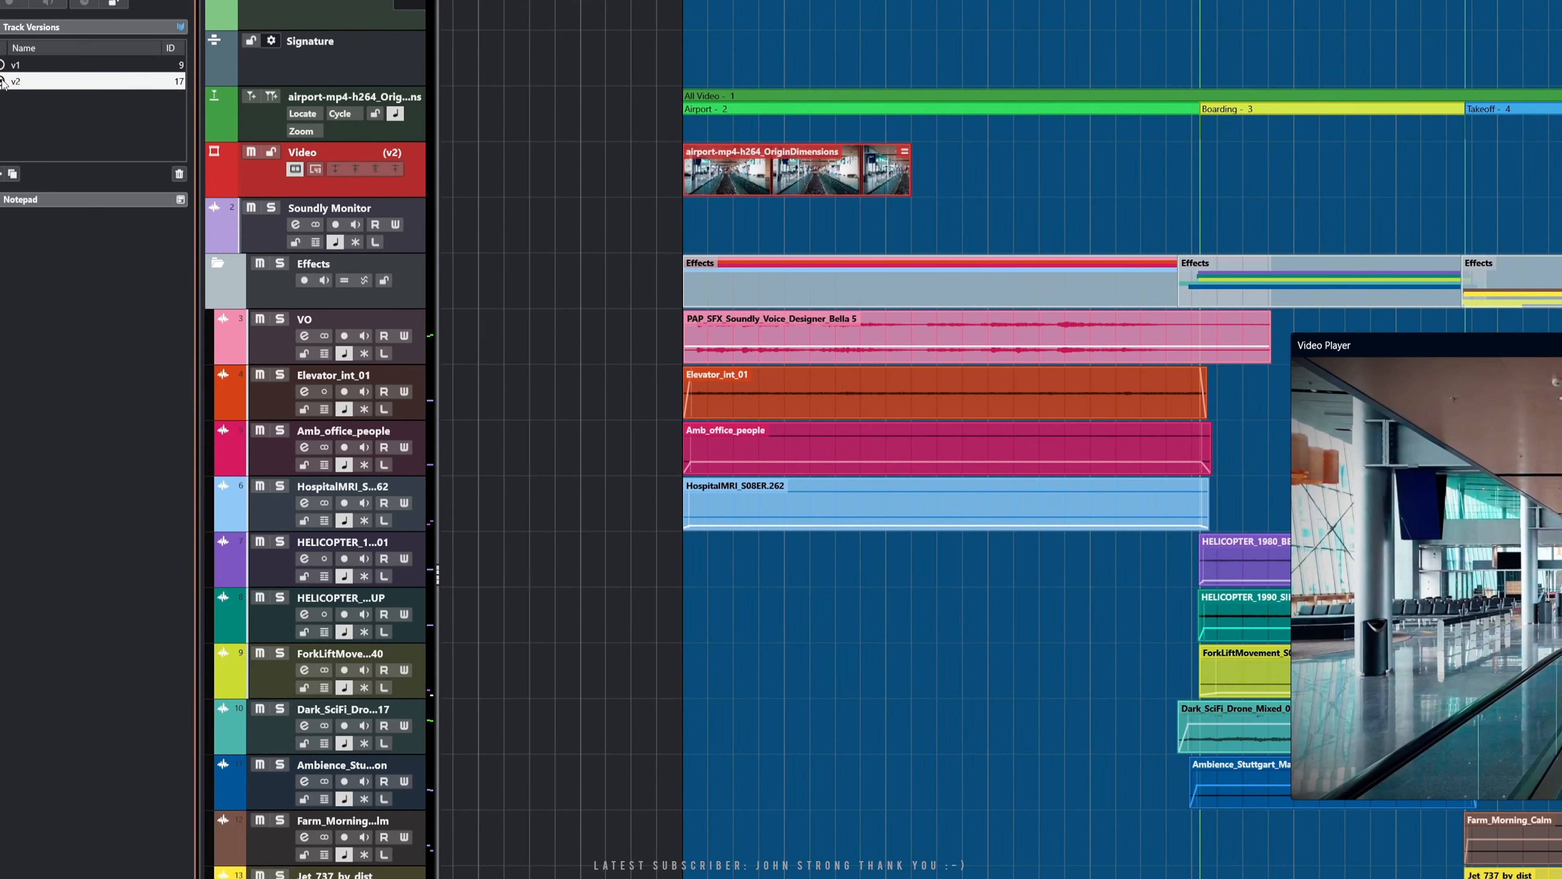
click(4, 66)
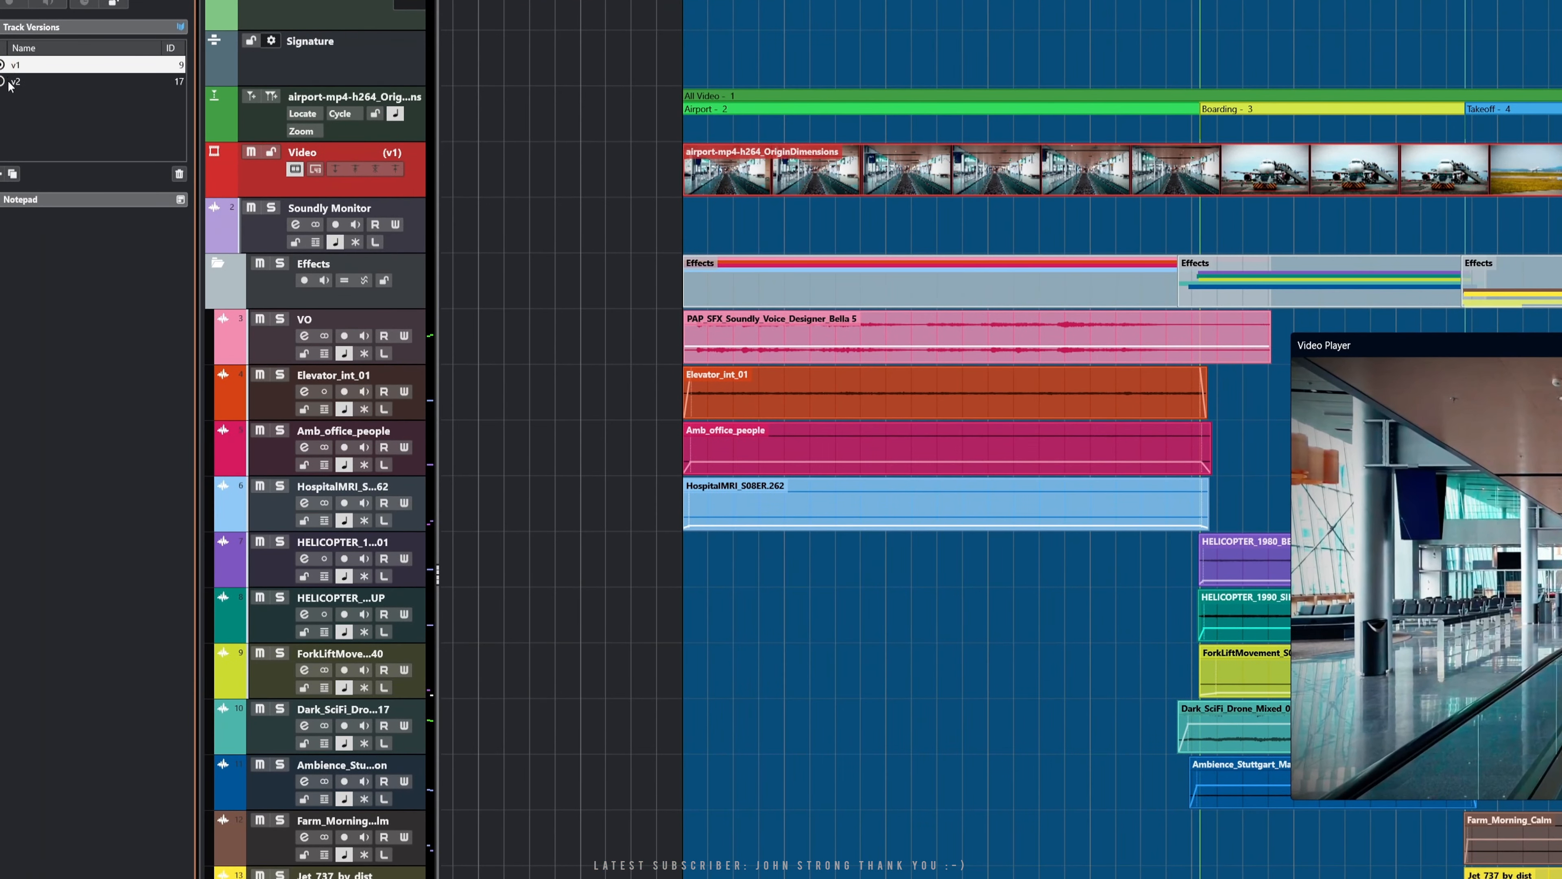
click(4, 82)
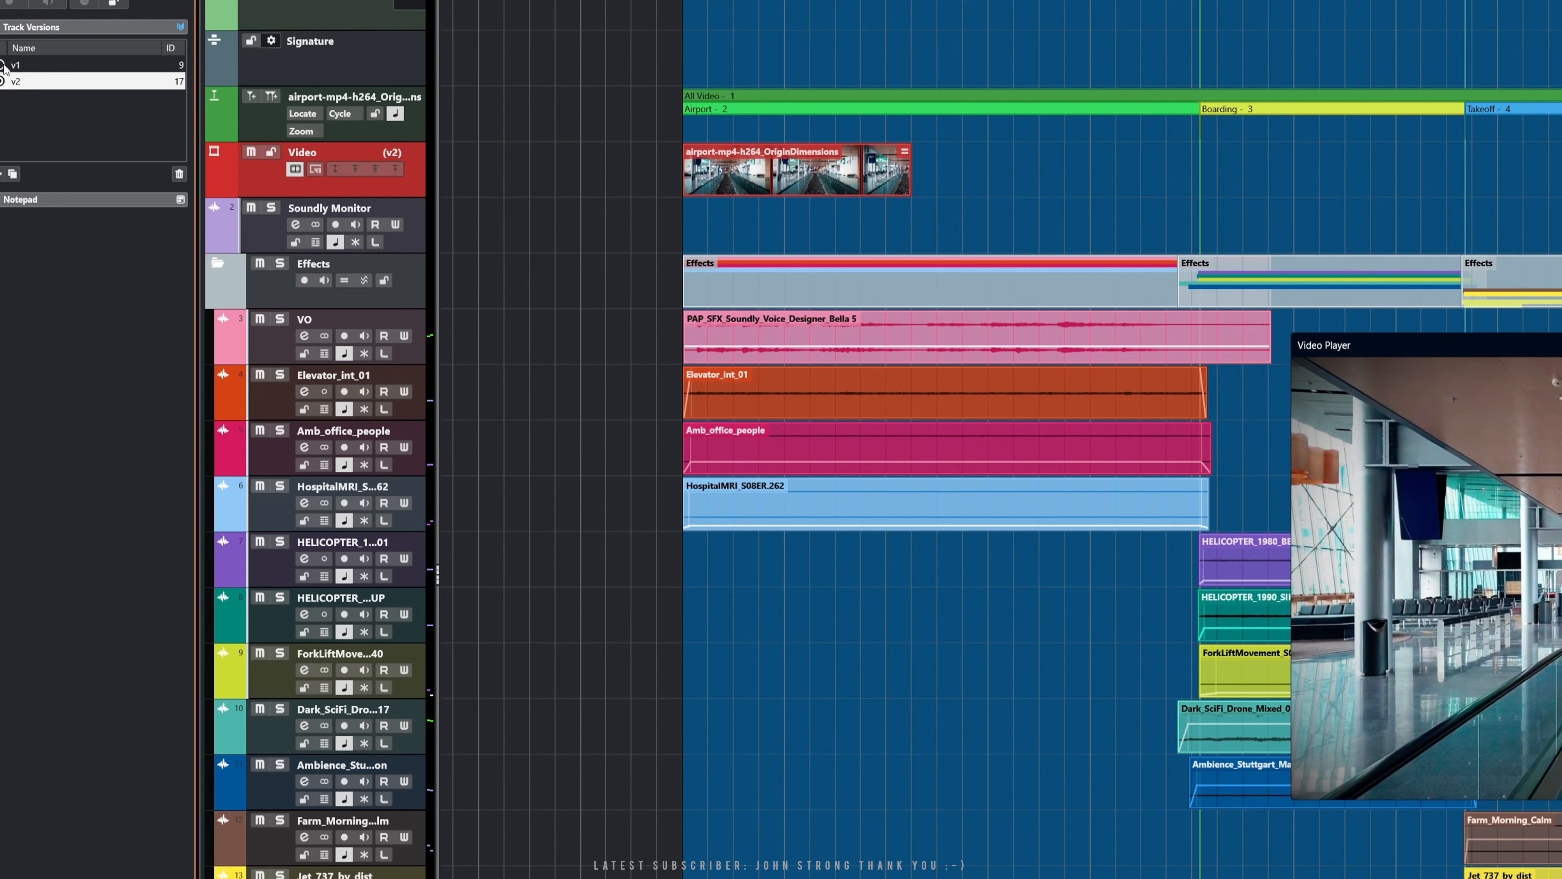
click(3, 66)
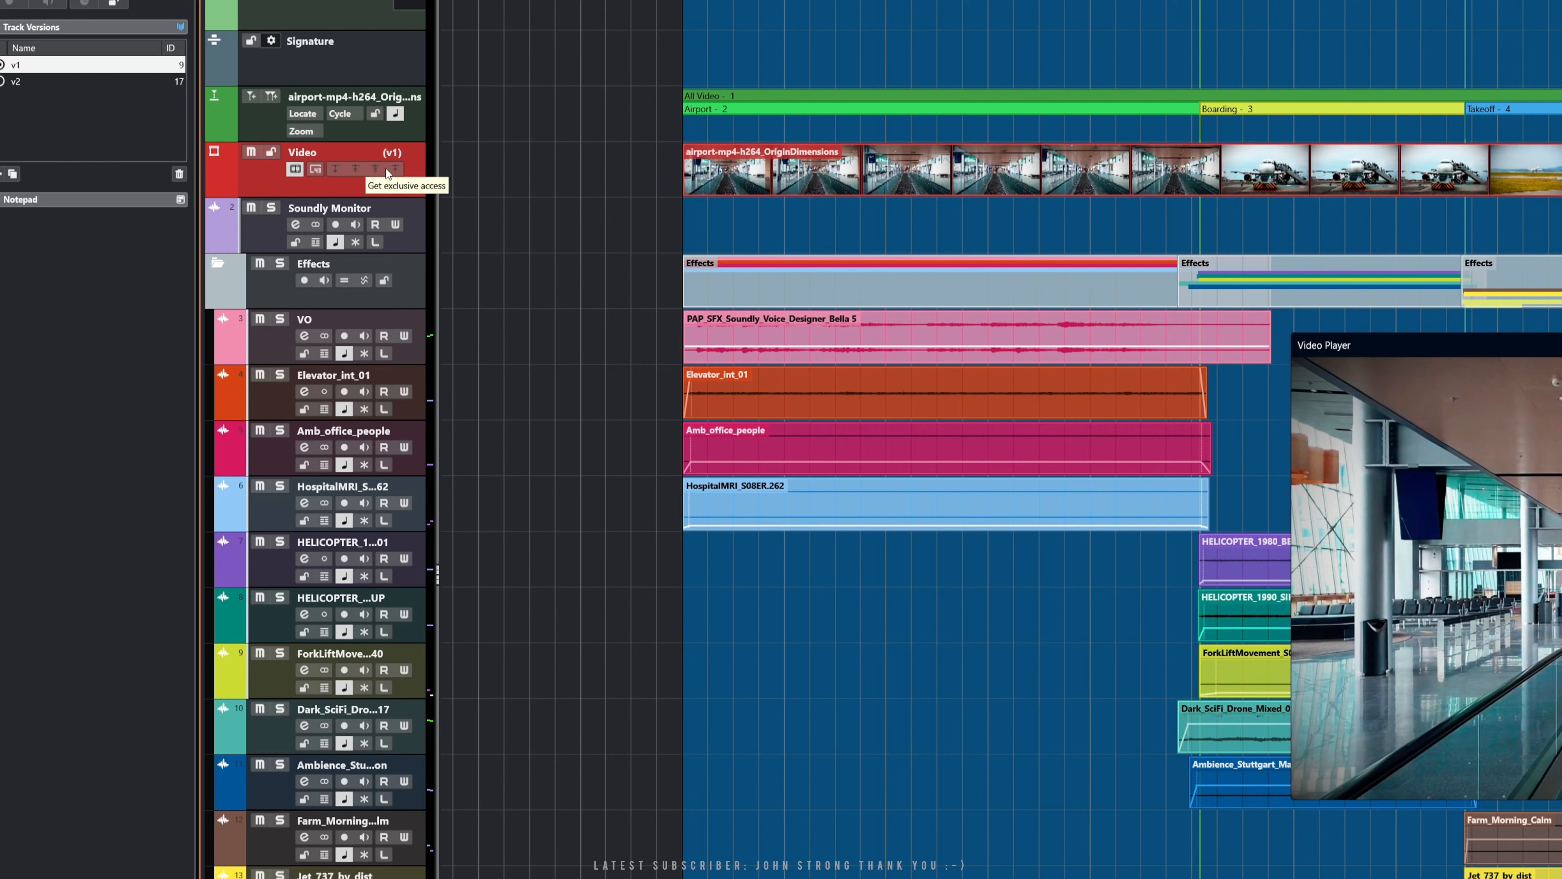
Switch the Video track to v2 and back to v1 using the version list on the track itself
click(414, 156)
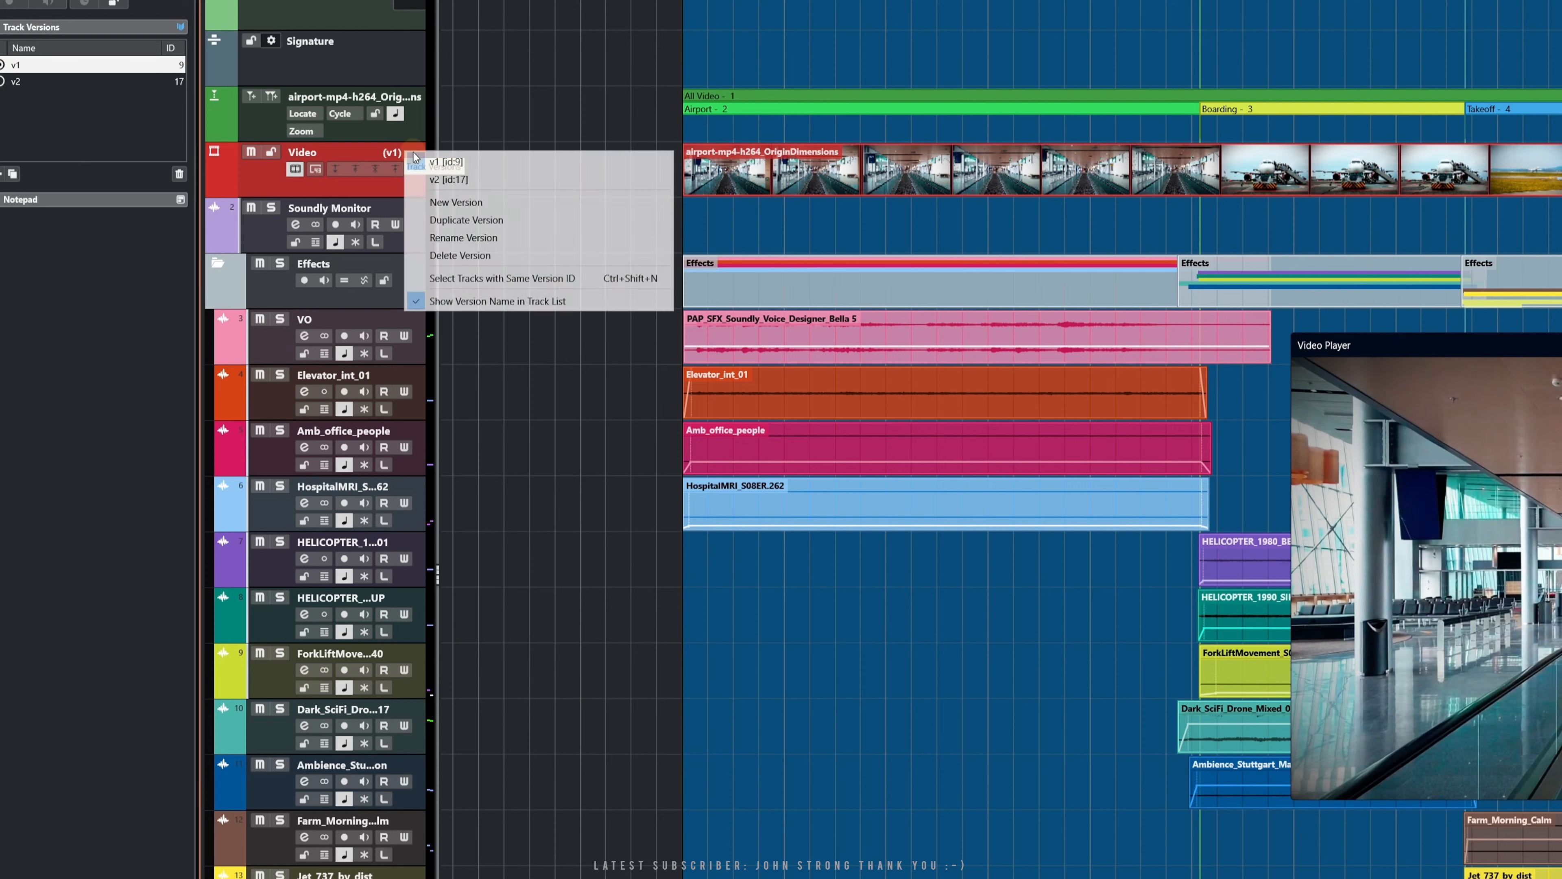
click(444, 179)
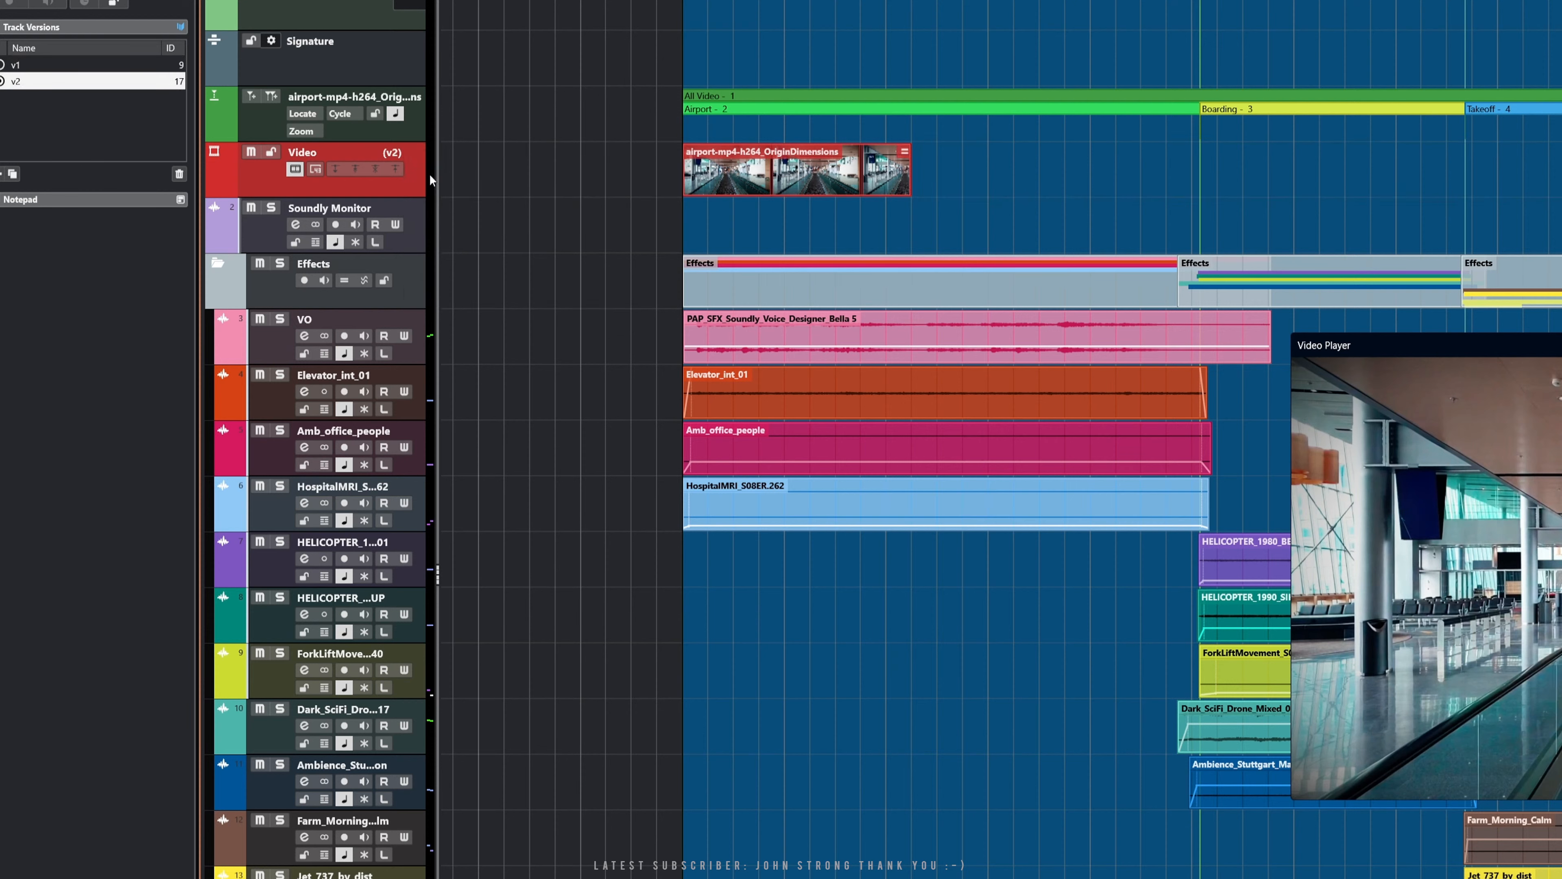
click(415, 156)
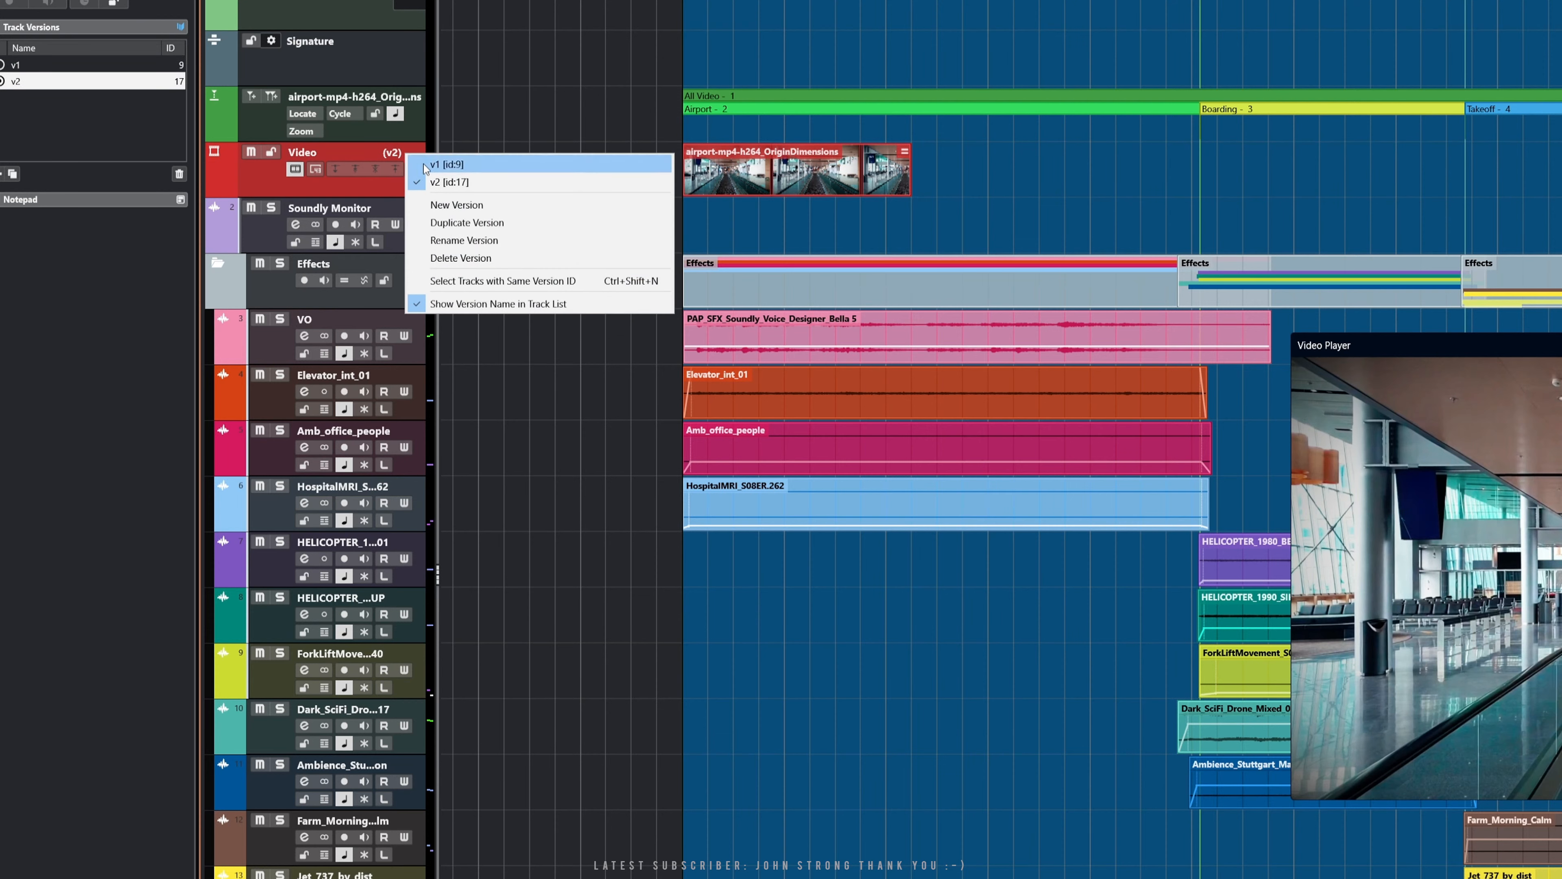
click(424, 164)
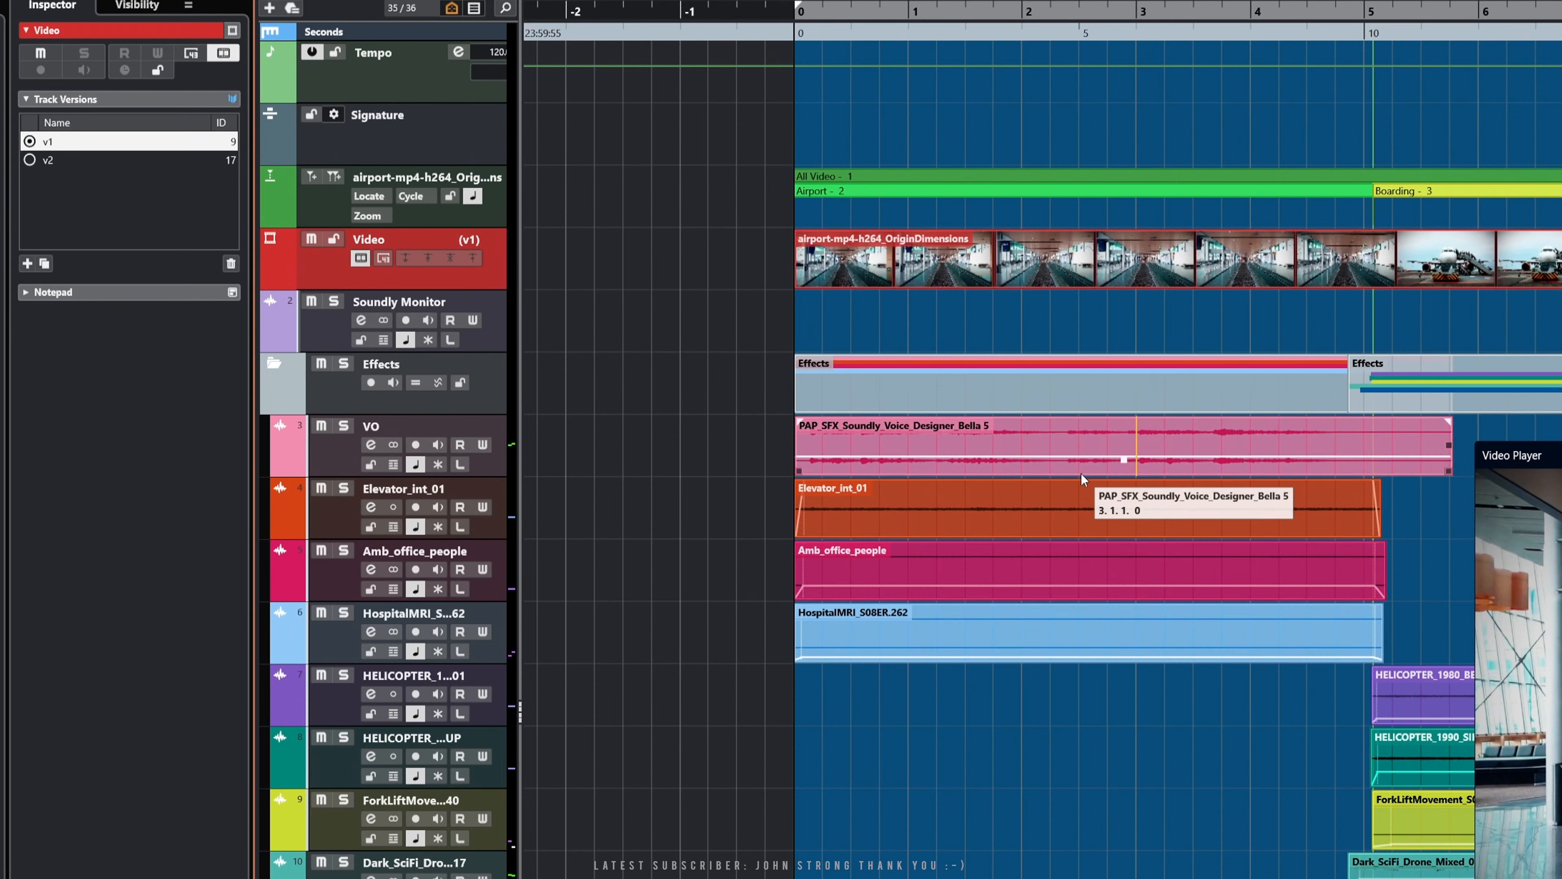
Activate version v2 of the Video track and set the locators to its shortened video clip
click(30, 160)
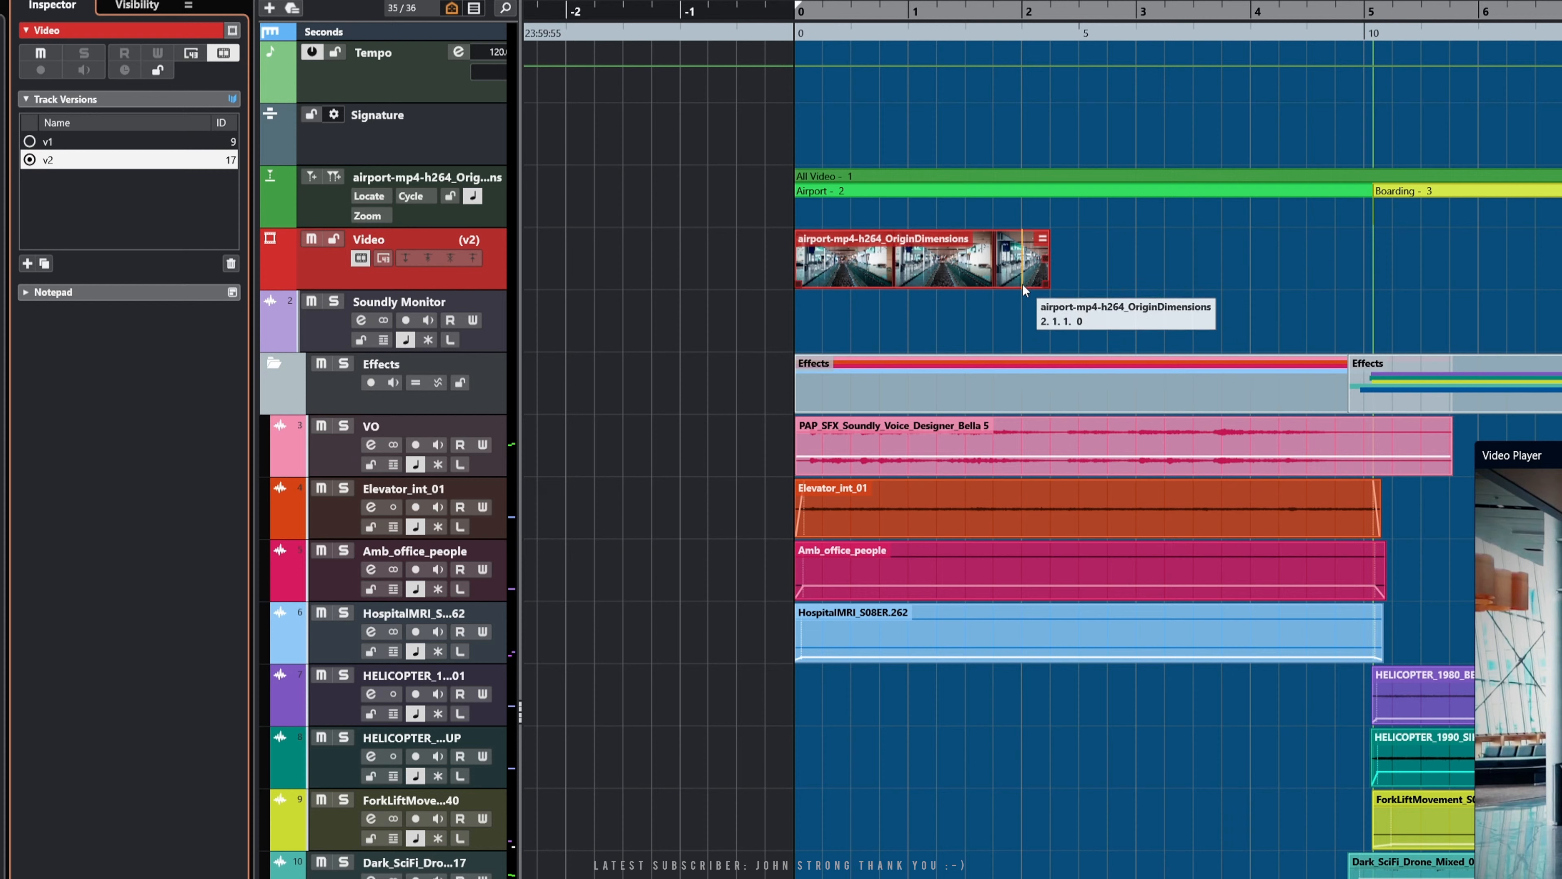
click(963, 263)
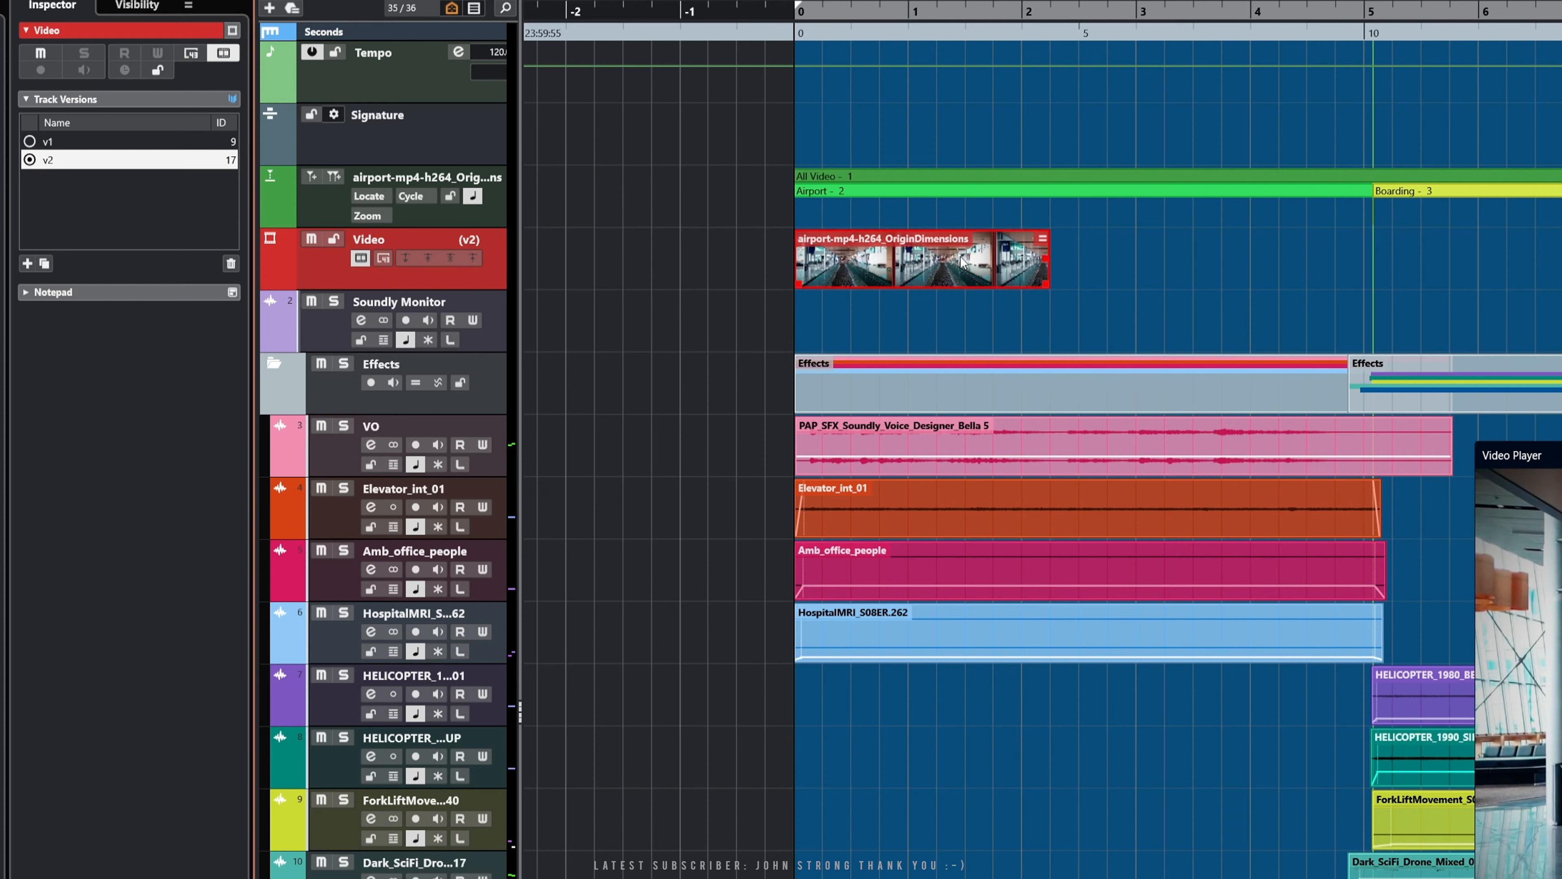
key(p)
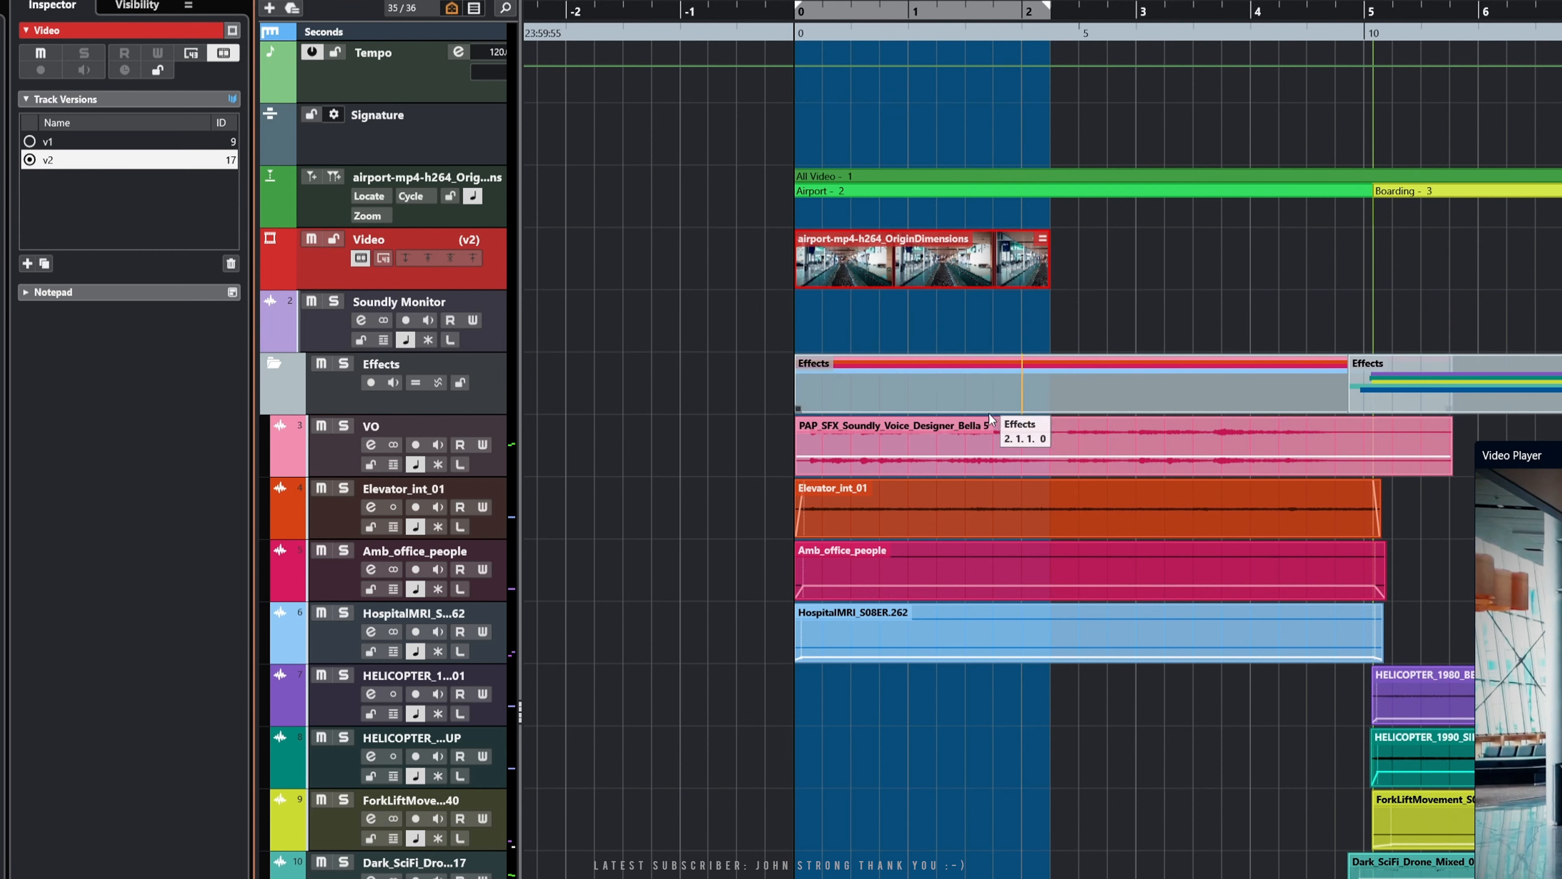
Duplicate the VO track's active track version and rename the copy v2
click(340, 465)
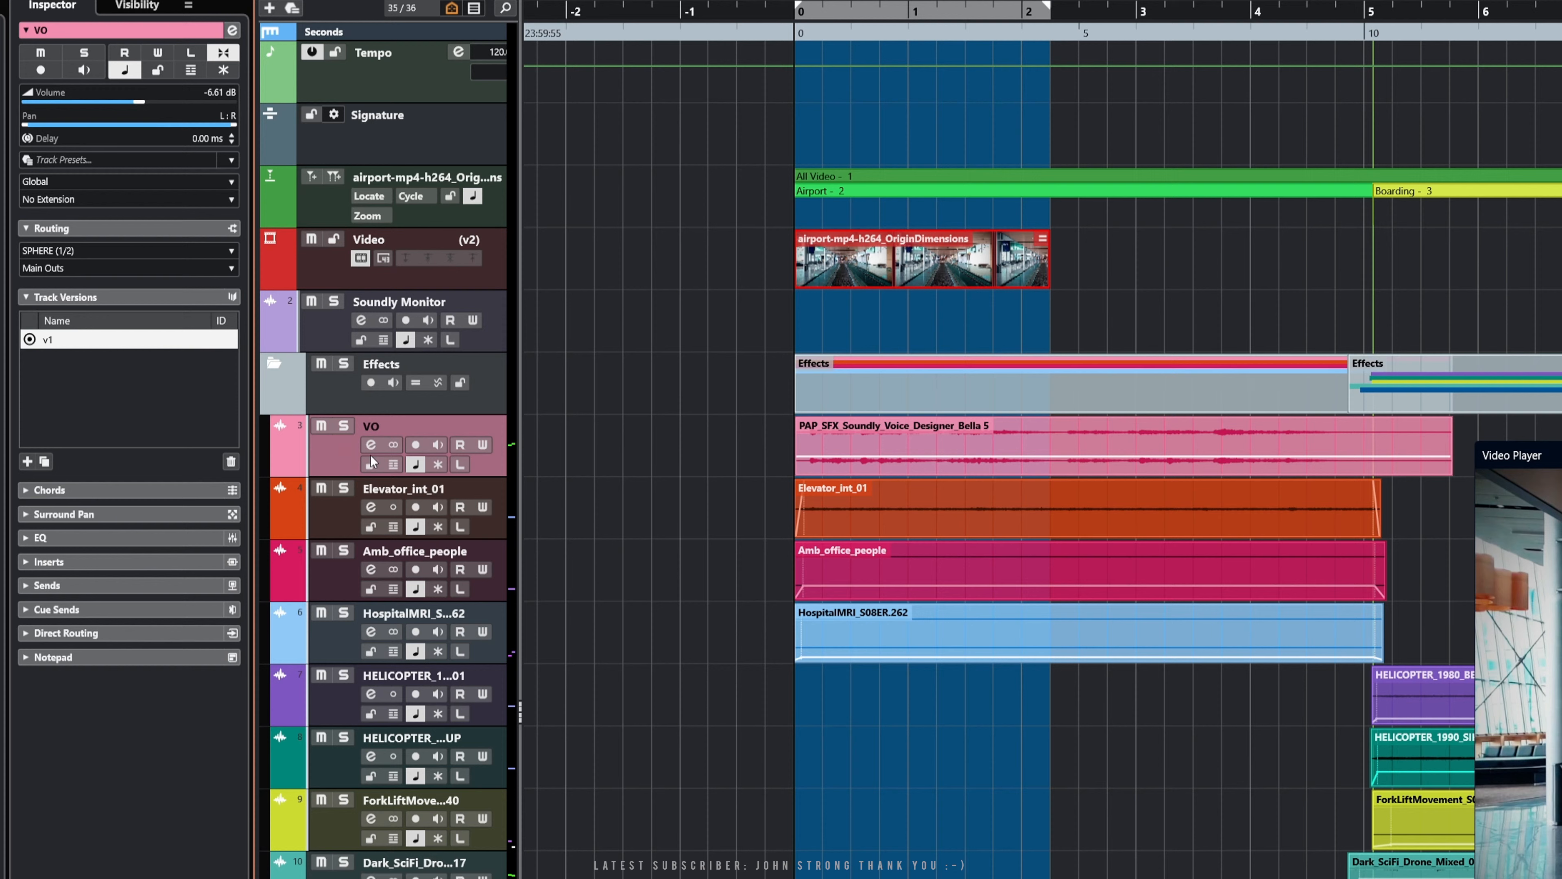
key(space)
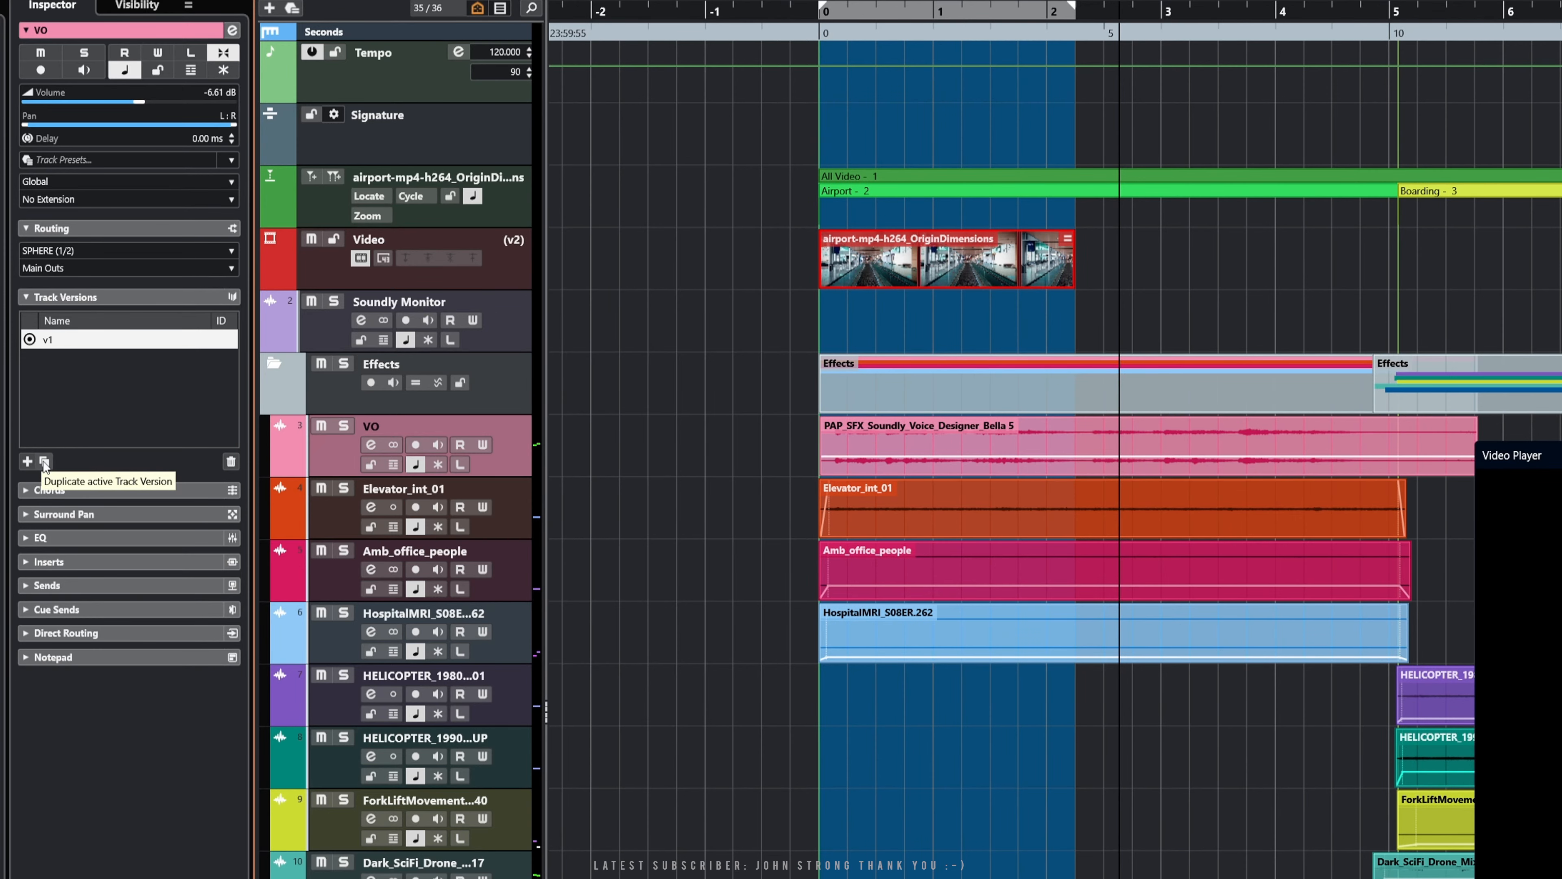
click(45, 461)
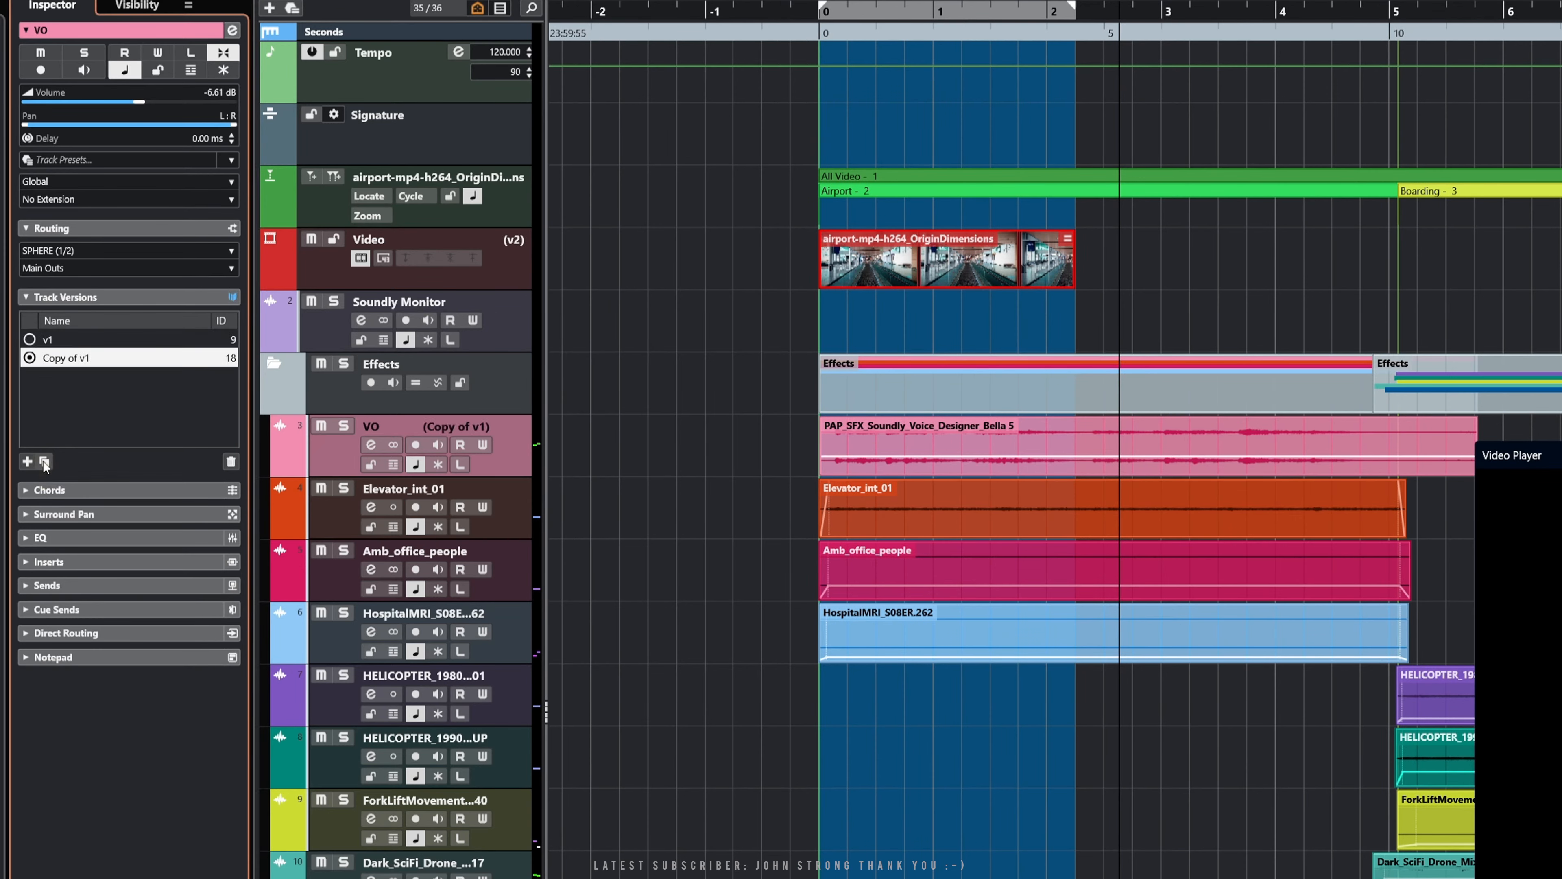
double_click(74, 357)
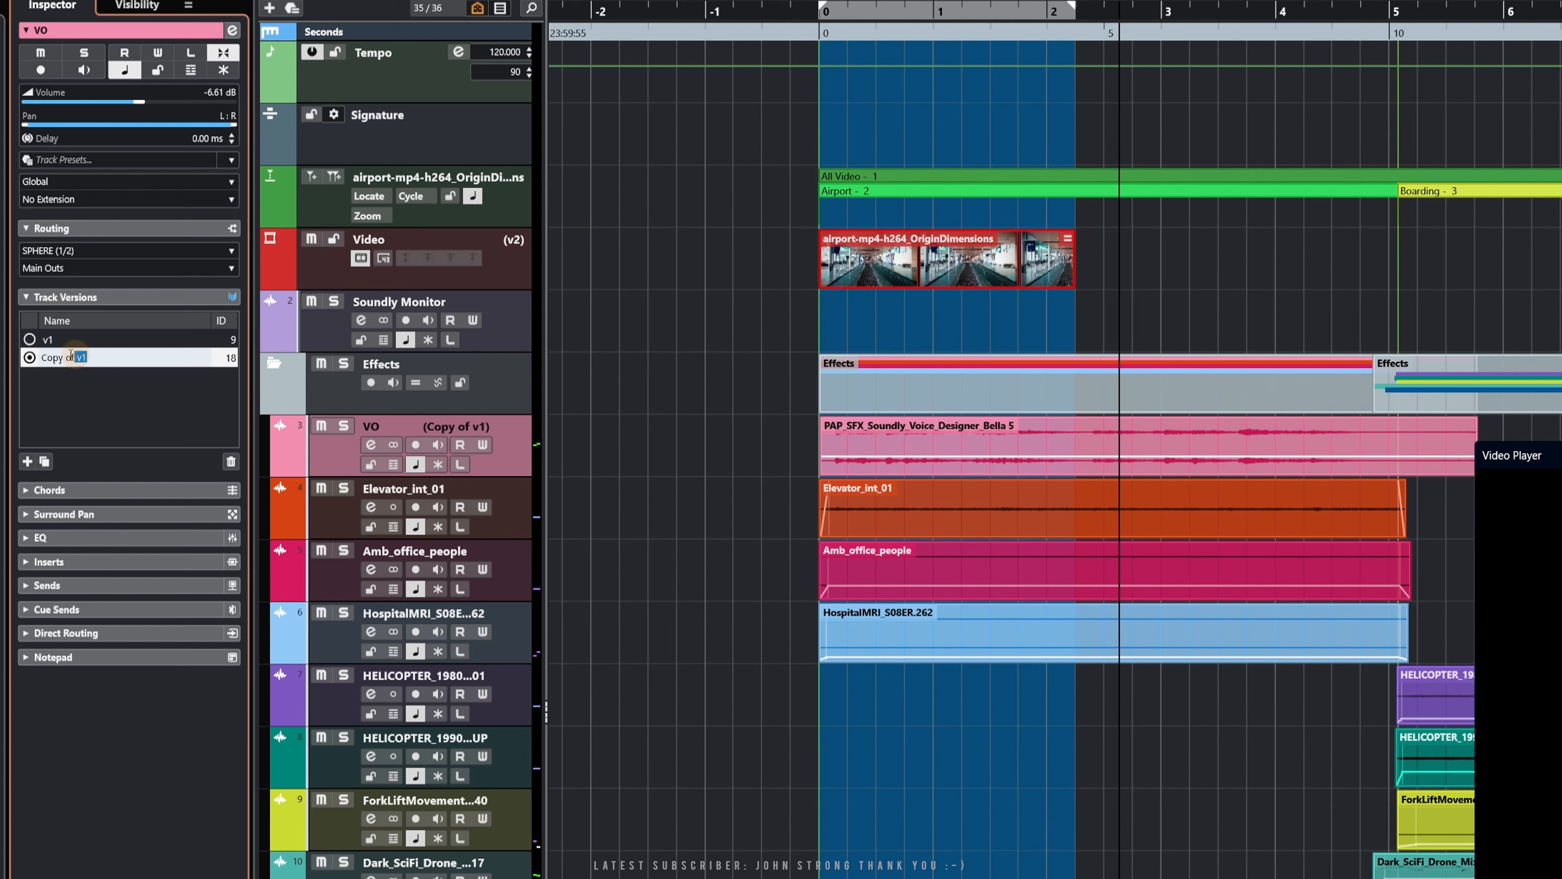
text(v2)
key(Return)
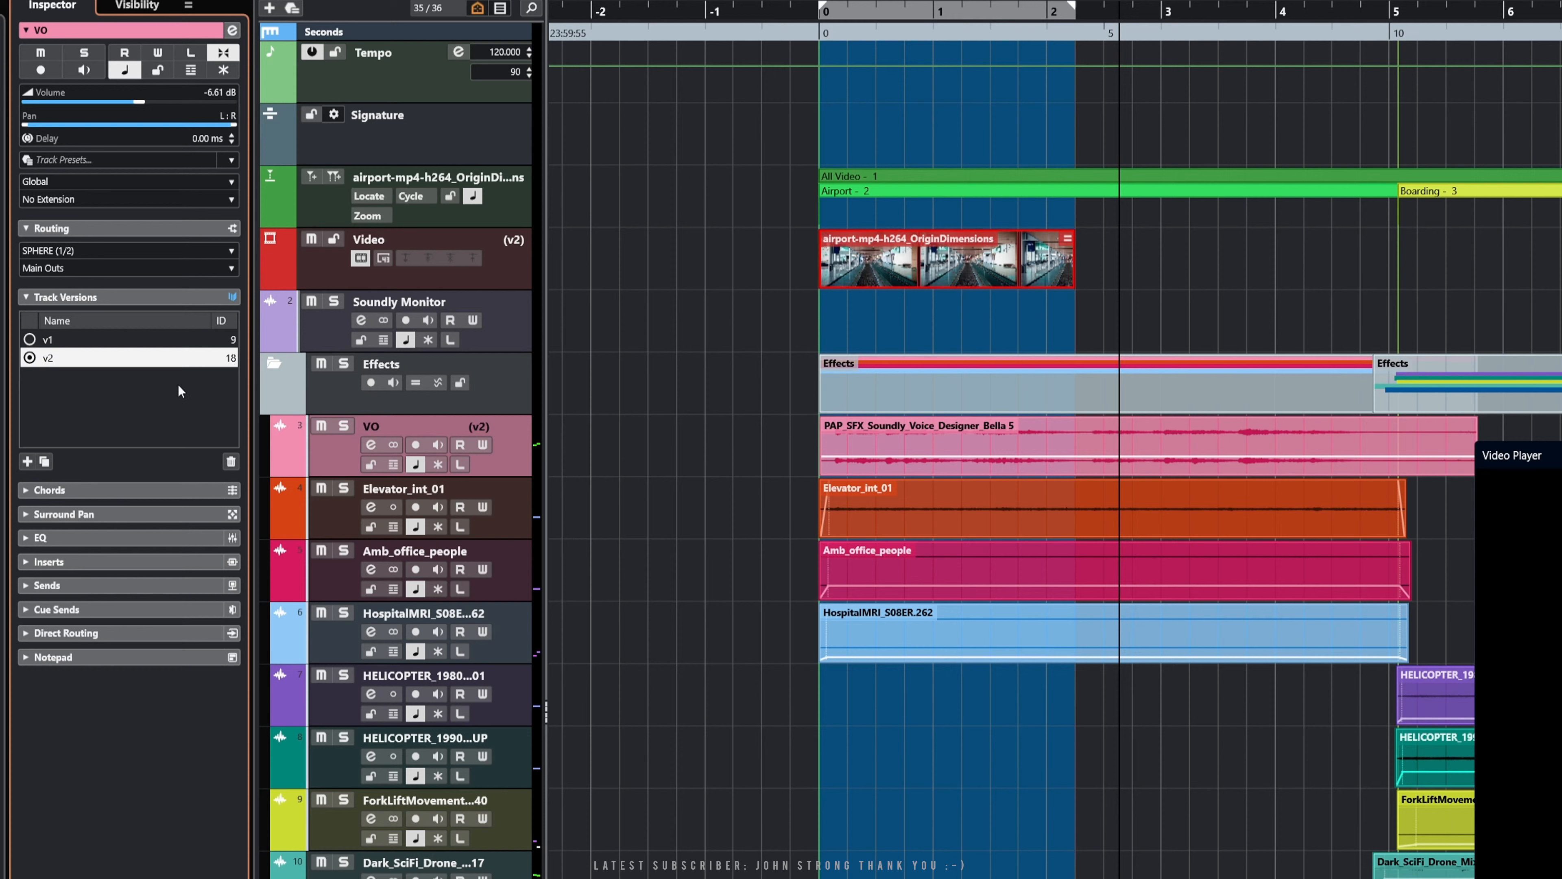
Switch the VO track back and forth between versions v1 and v2, ending on v2
click(29, 340)
click(30, 358)
click(30, 340)
click(29, 358)
click(29, 340)
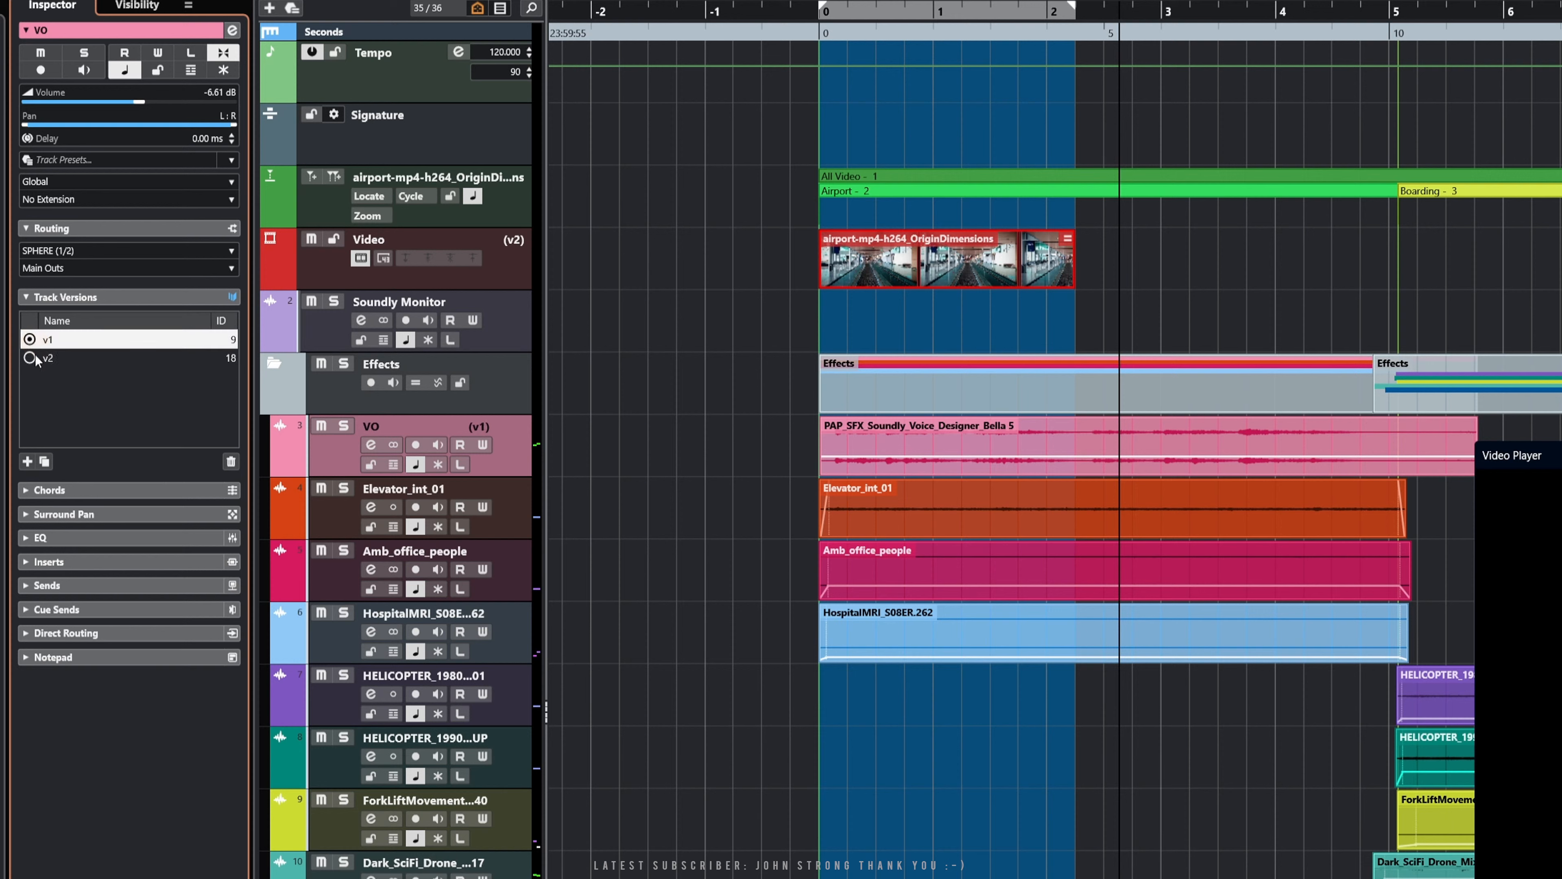
click(29, 358)
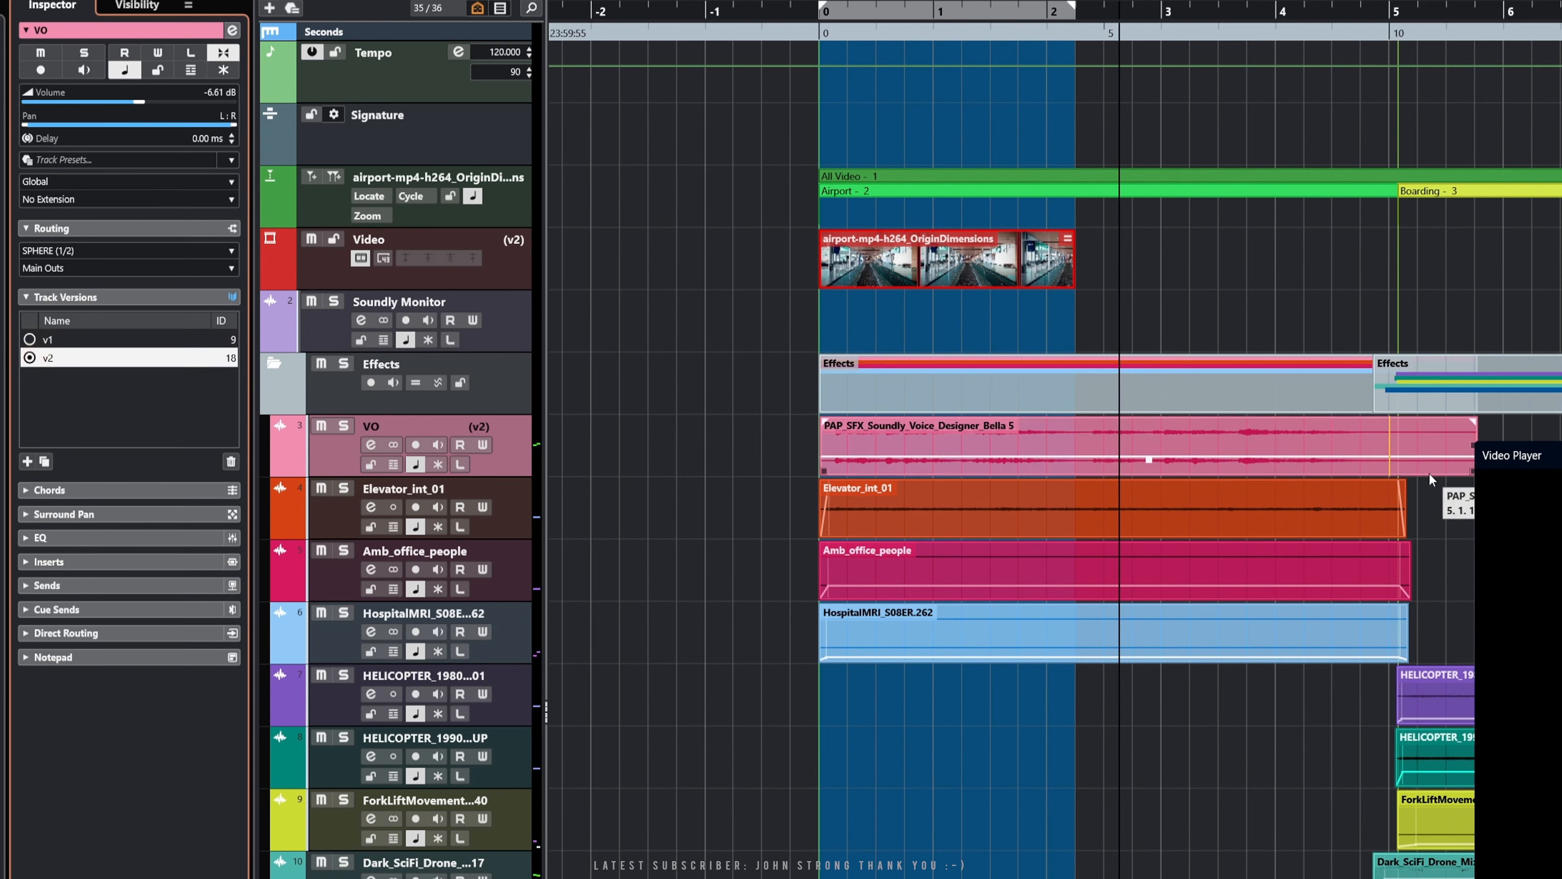
Shorten the VO clip in v2 to end with the video clip and add a short fade-out at its end
drag(1469, 469, 1437, 470)
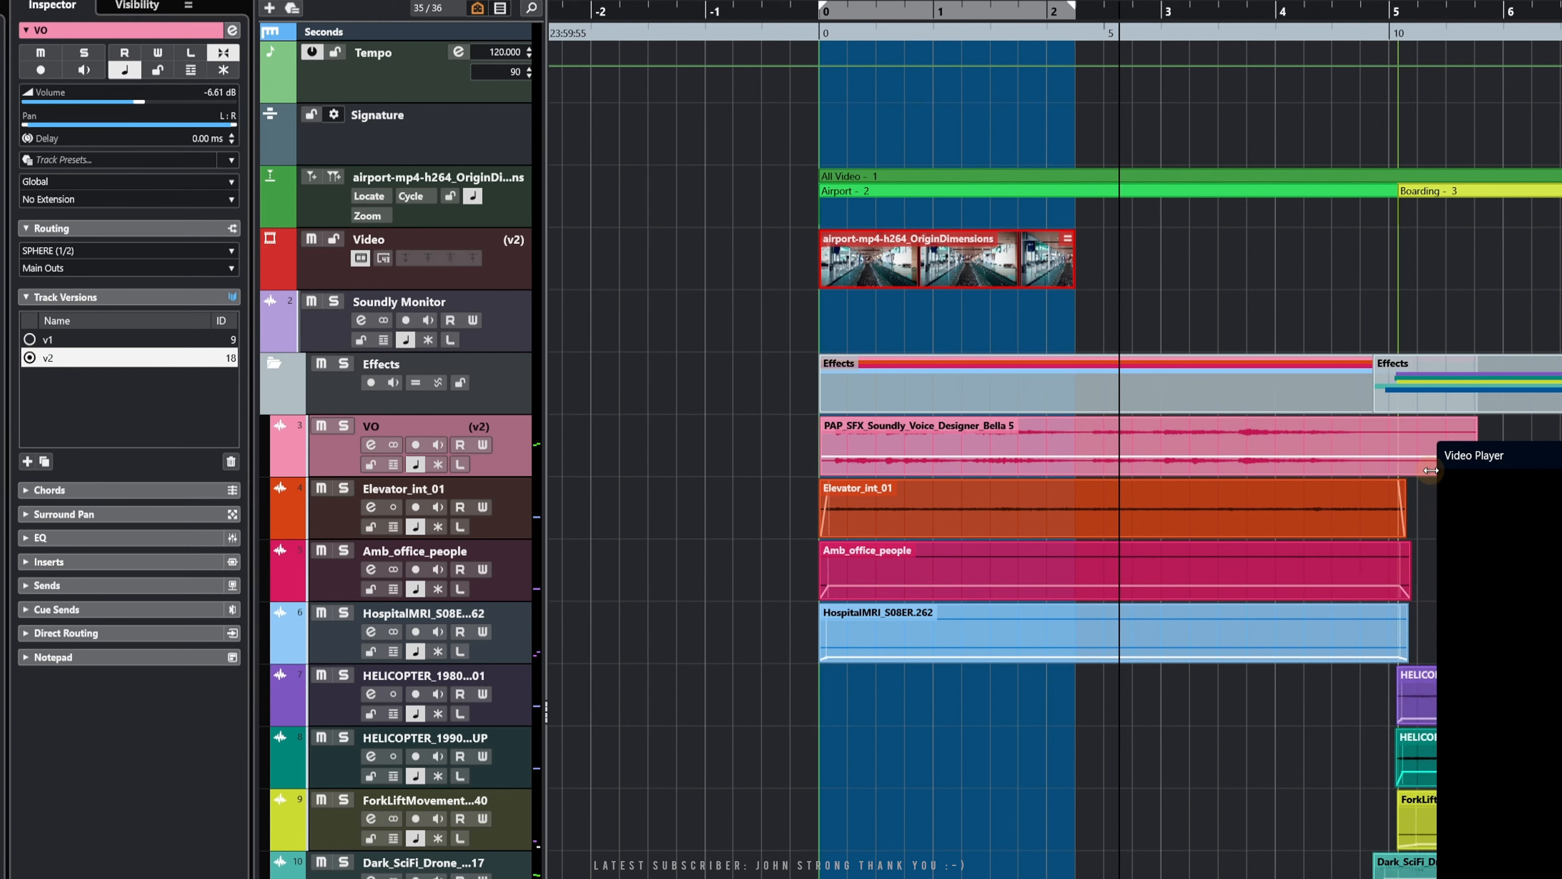
click(1410, 452)
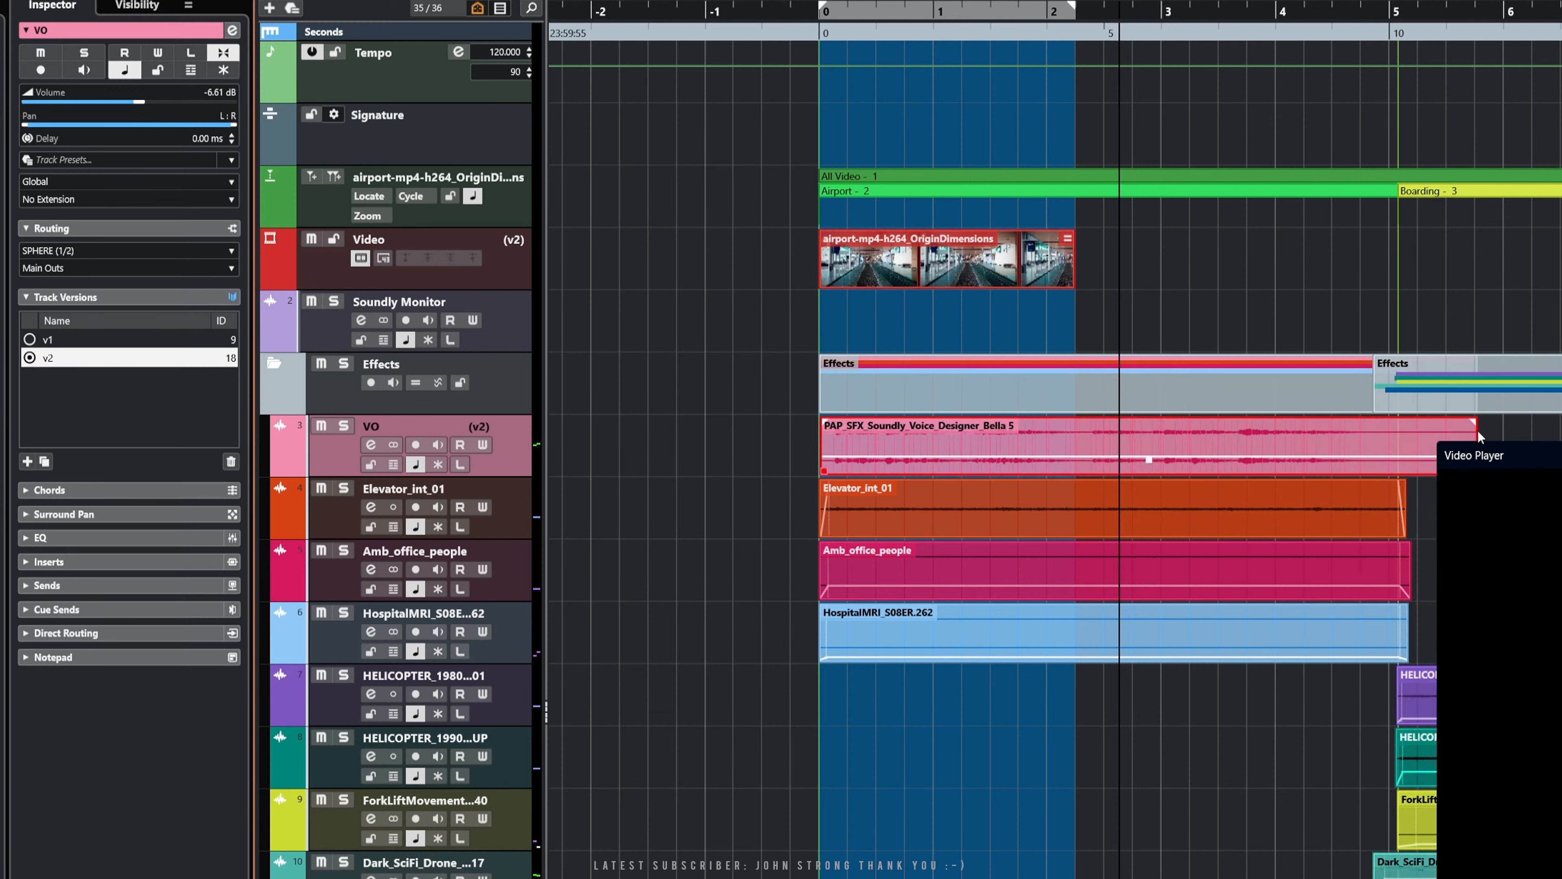
drag(1543, 459, 1069, 476)
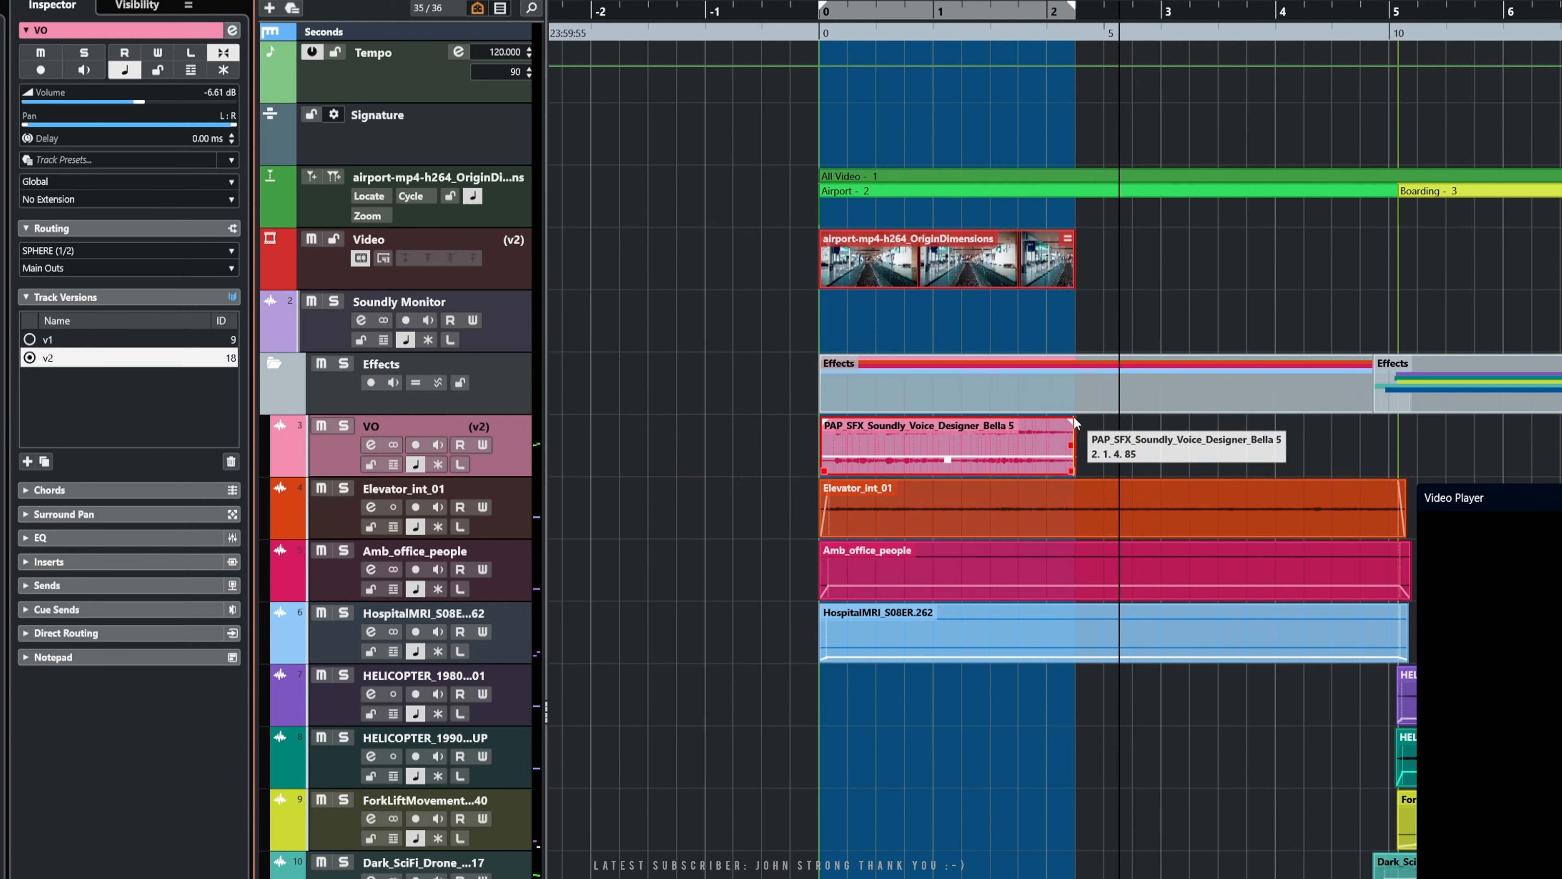
drag(1072, 418, 1059, 419)
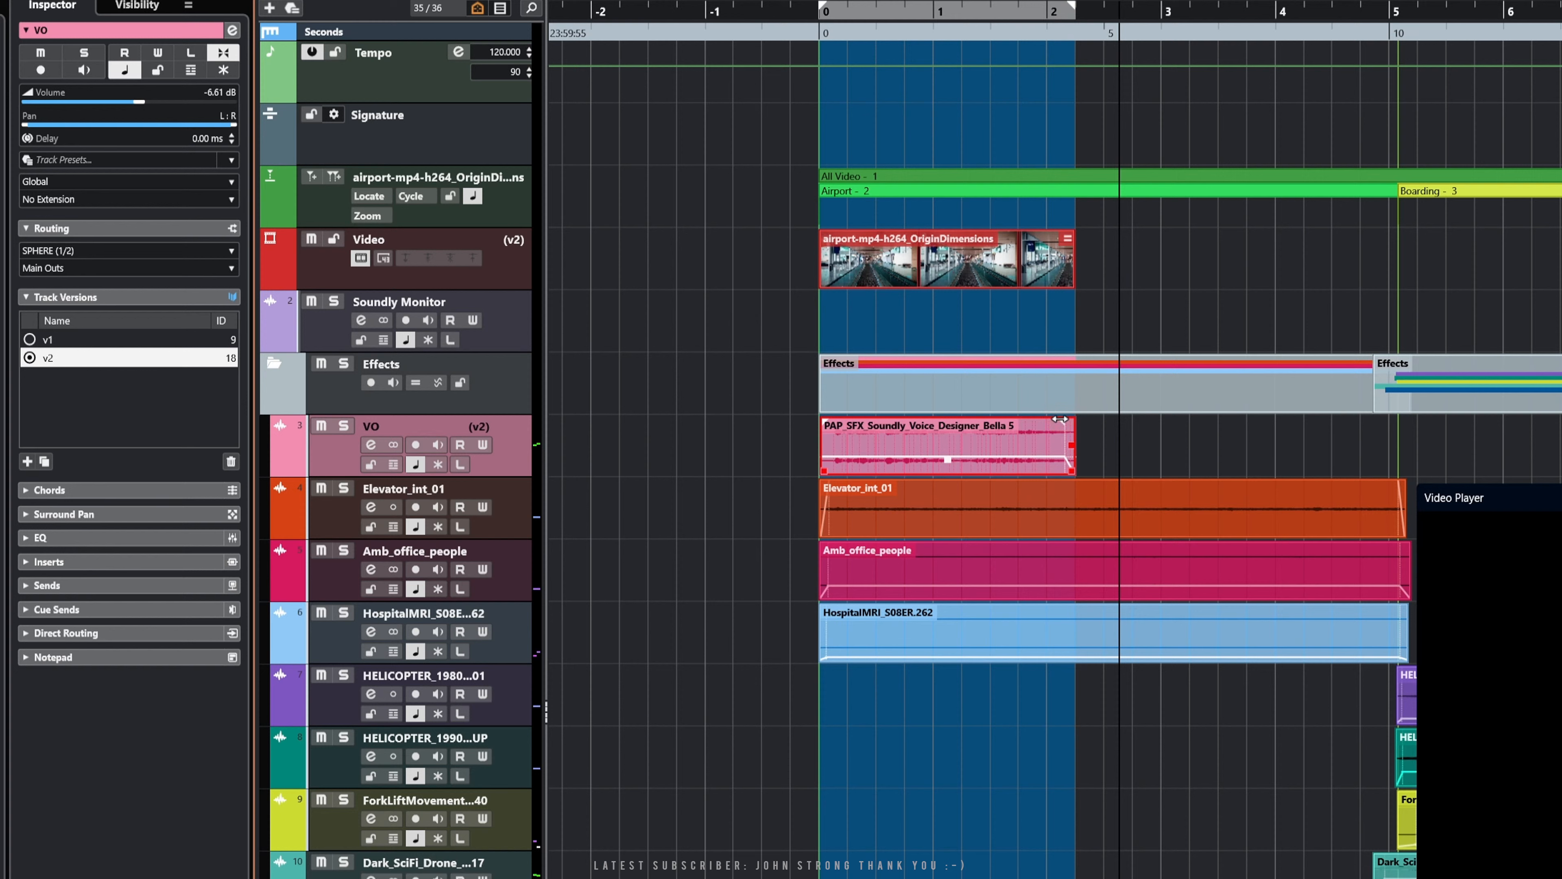
Solo the VO track, play the shortened voice-over section, and turn the solo off
click(344, 426)
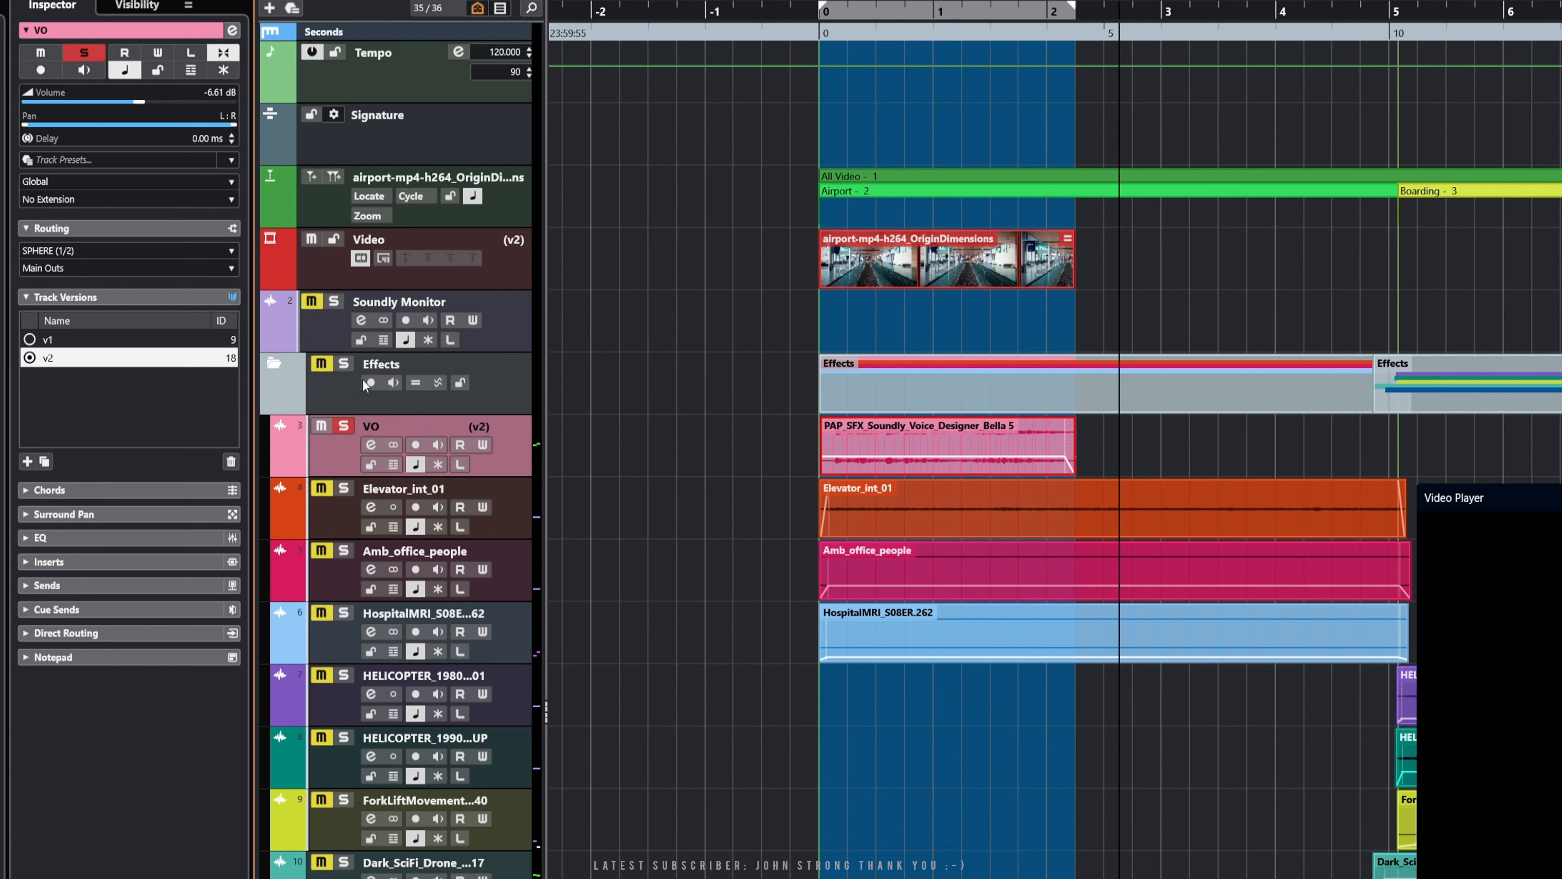
key(space)
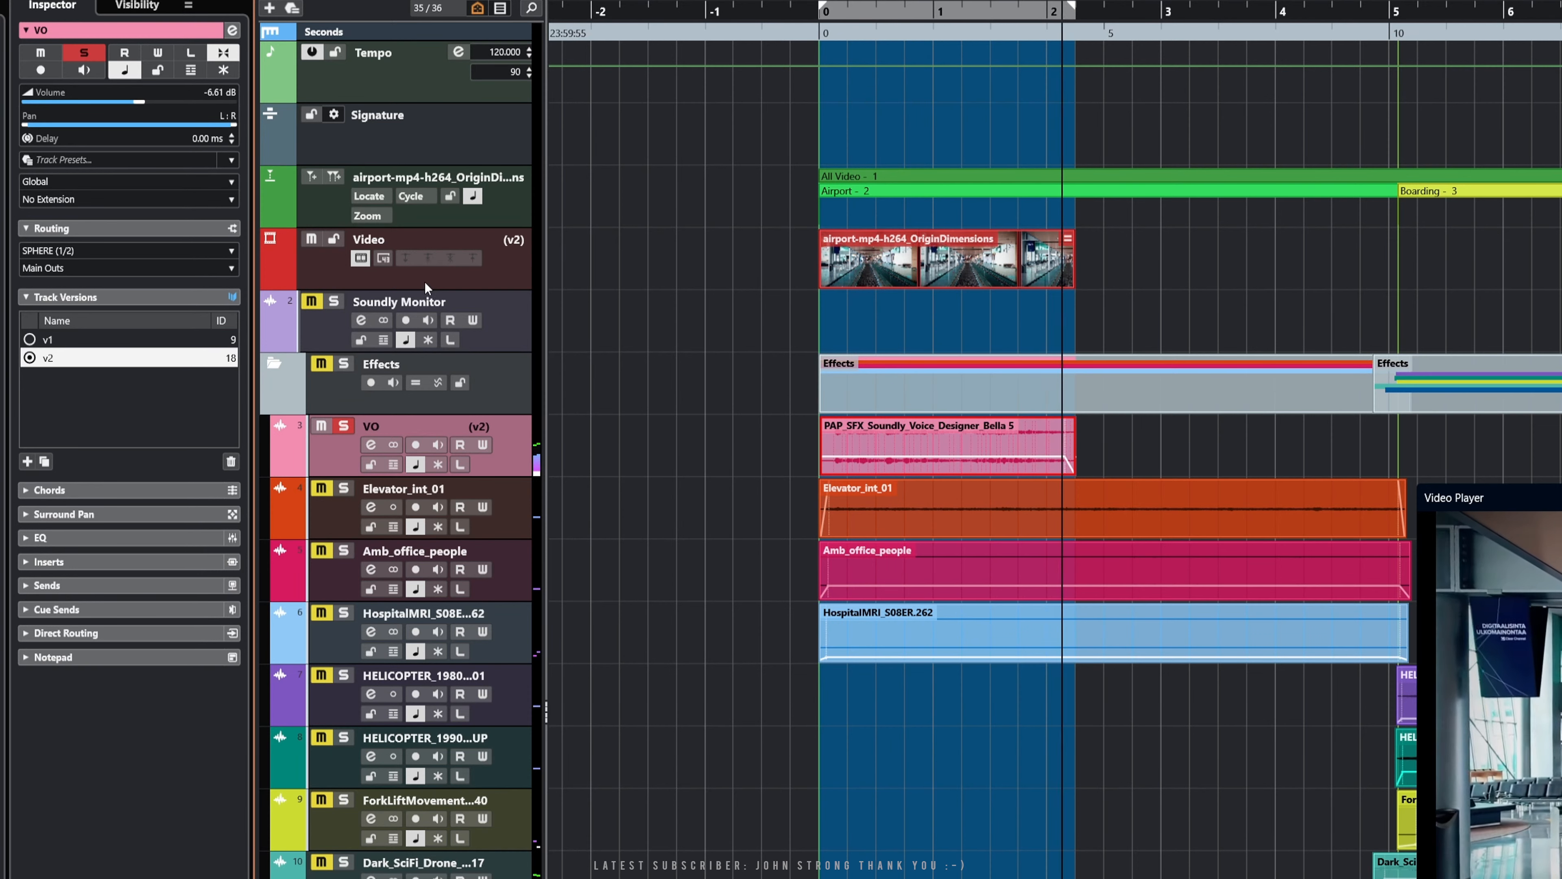
key(space)
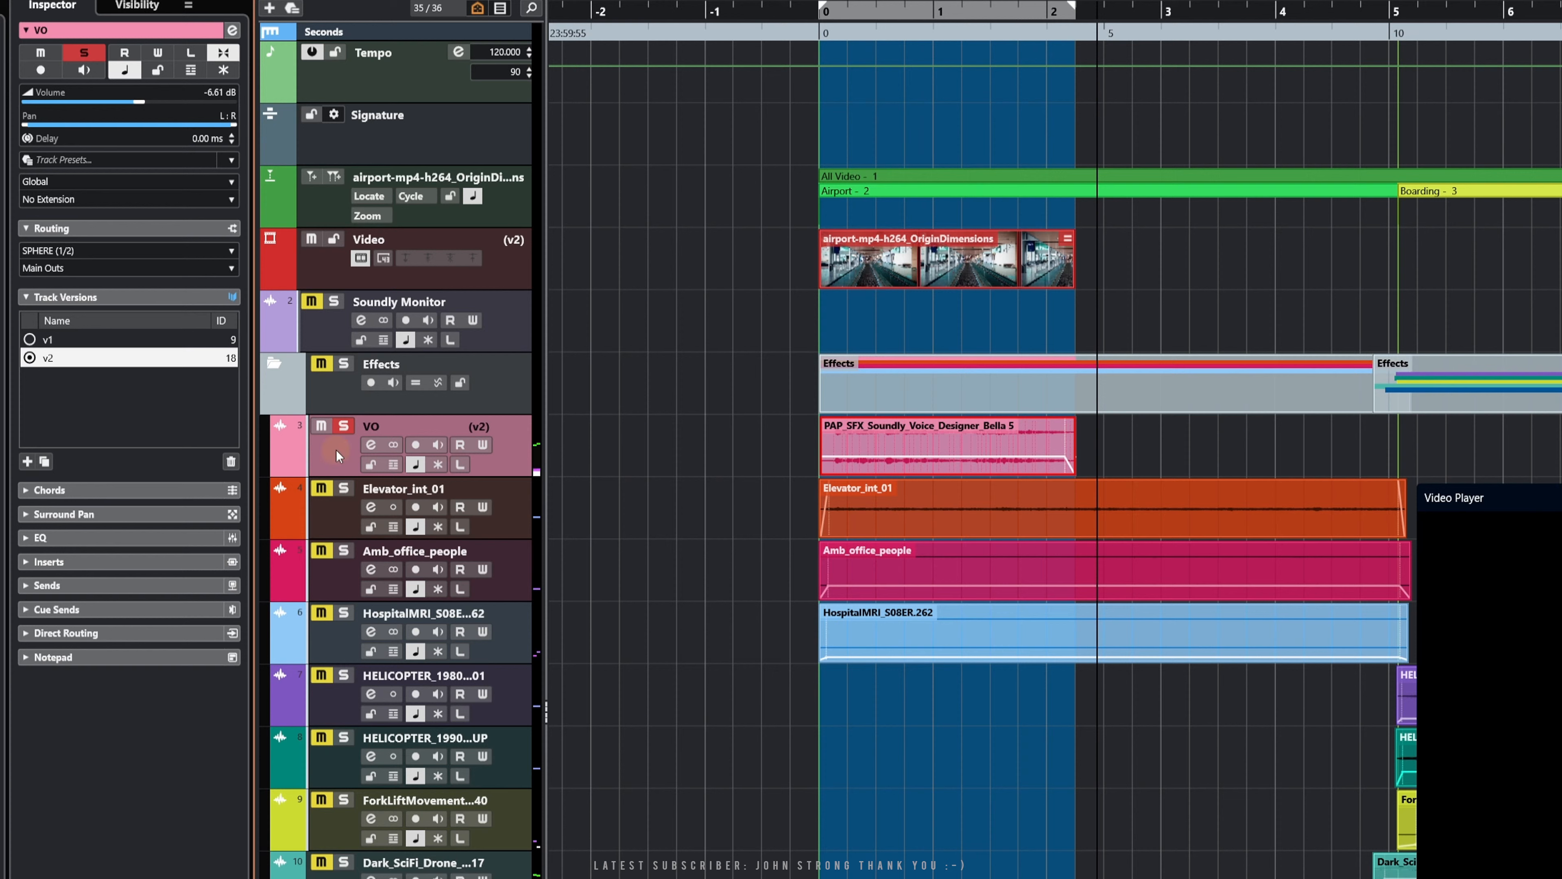
click(876, 515)
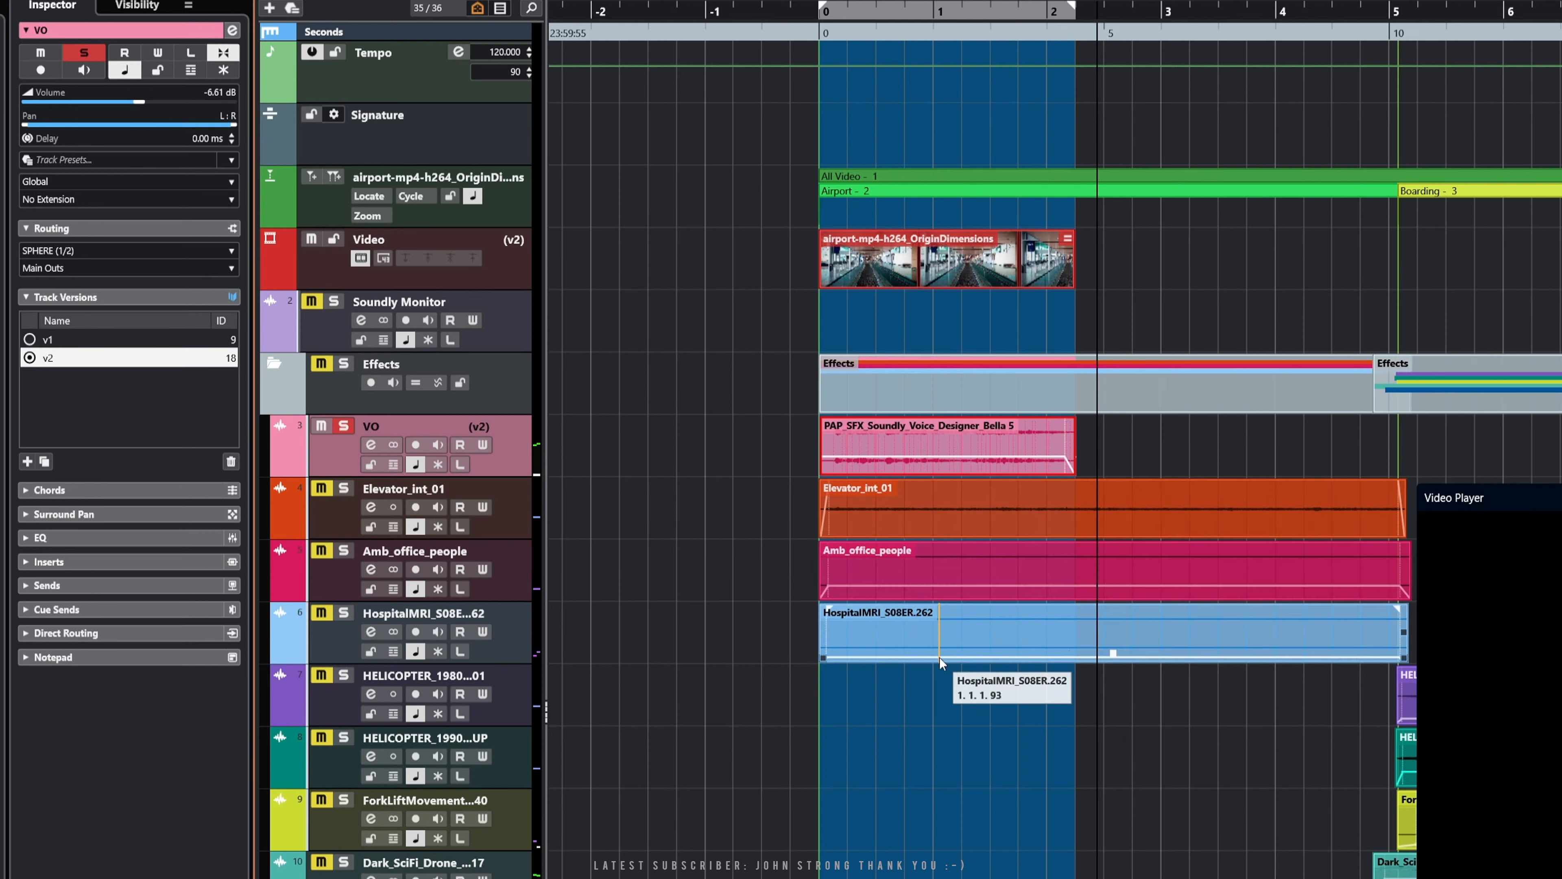
click(344, 426)
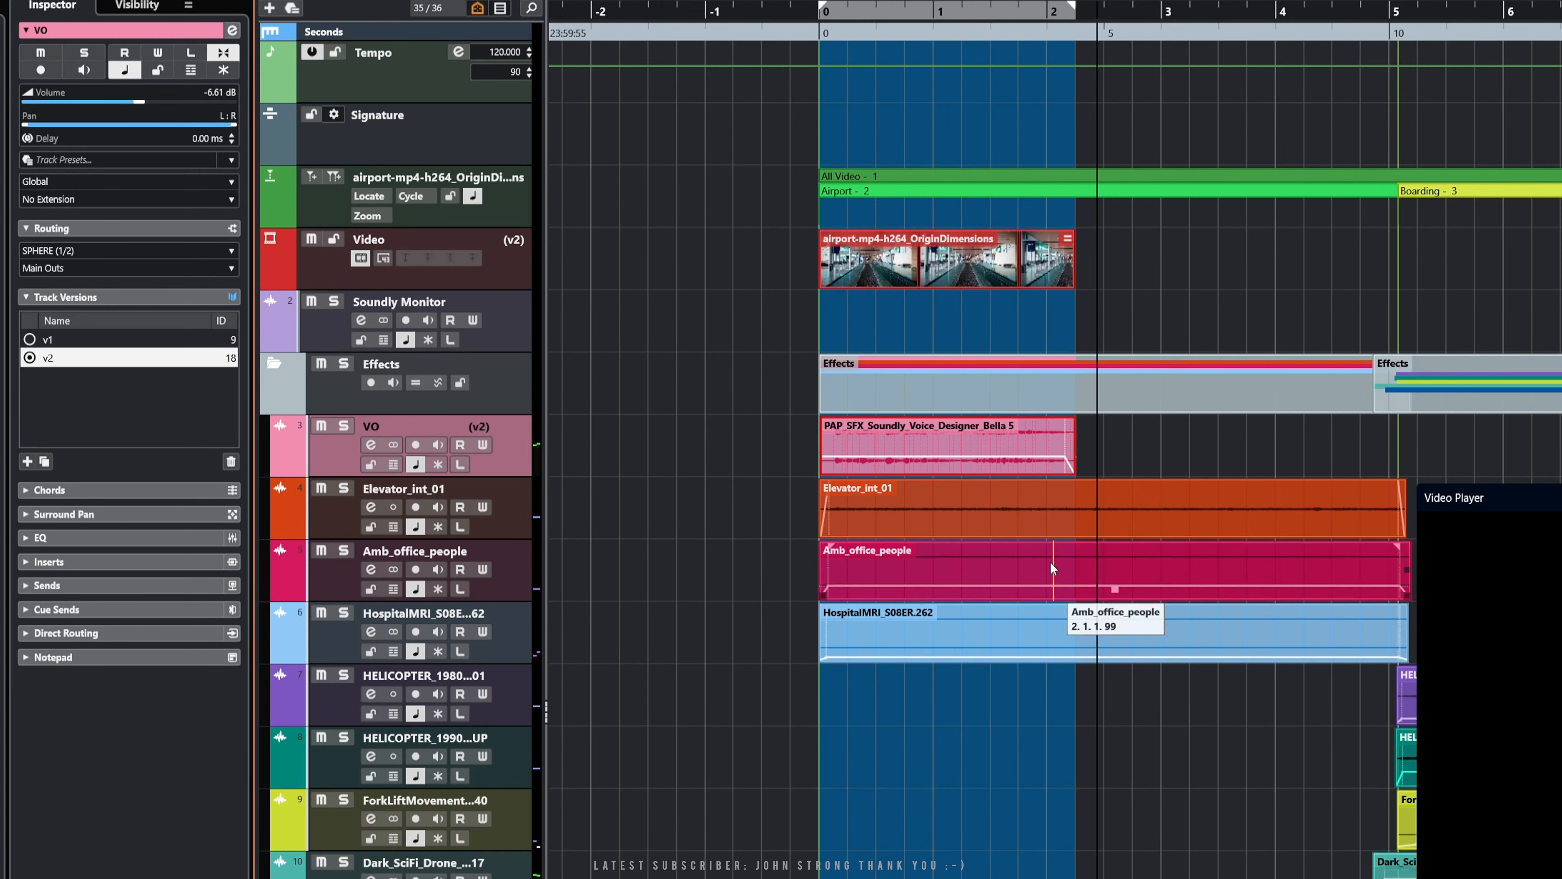
Solo the Elevator_int_01 track, play the beginning of the section, and turn the solo off
drag(1504, 510, 1218, 263)
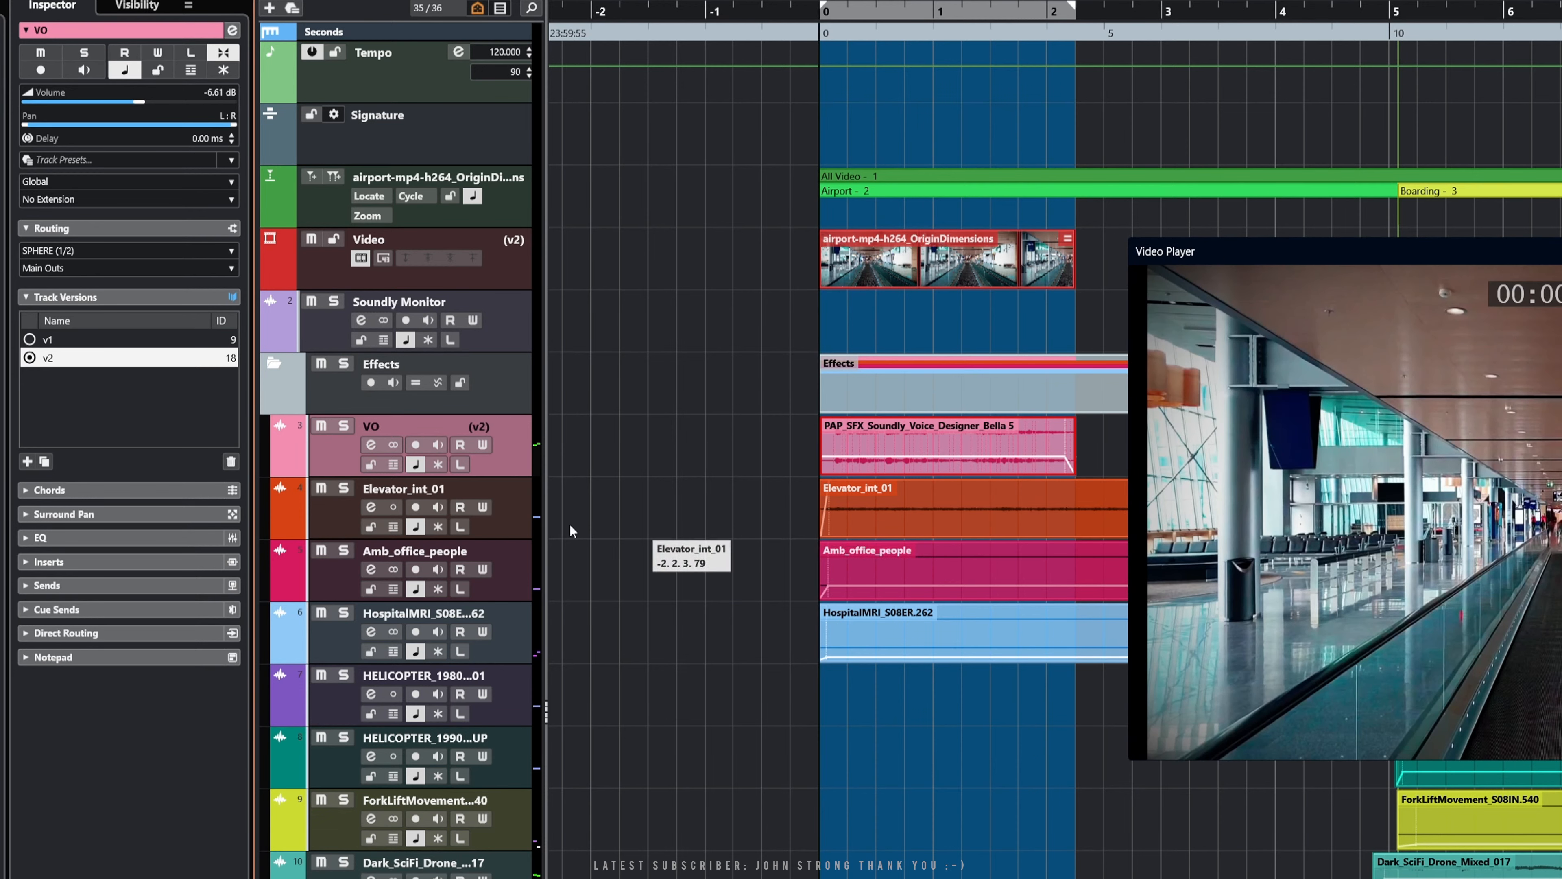
click(340, 530)
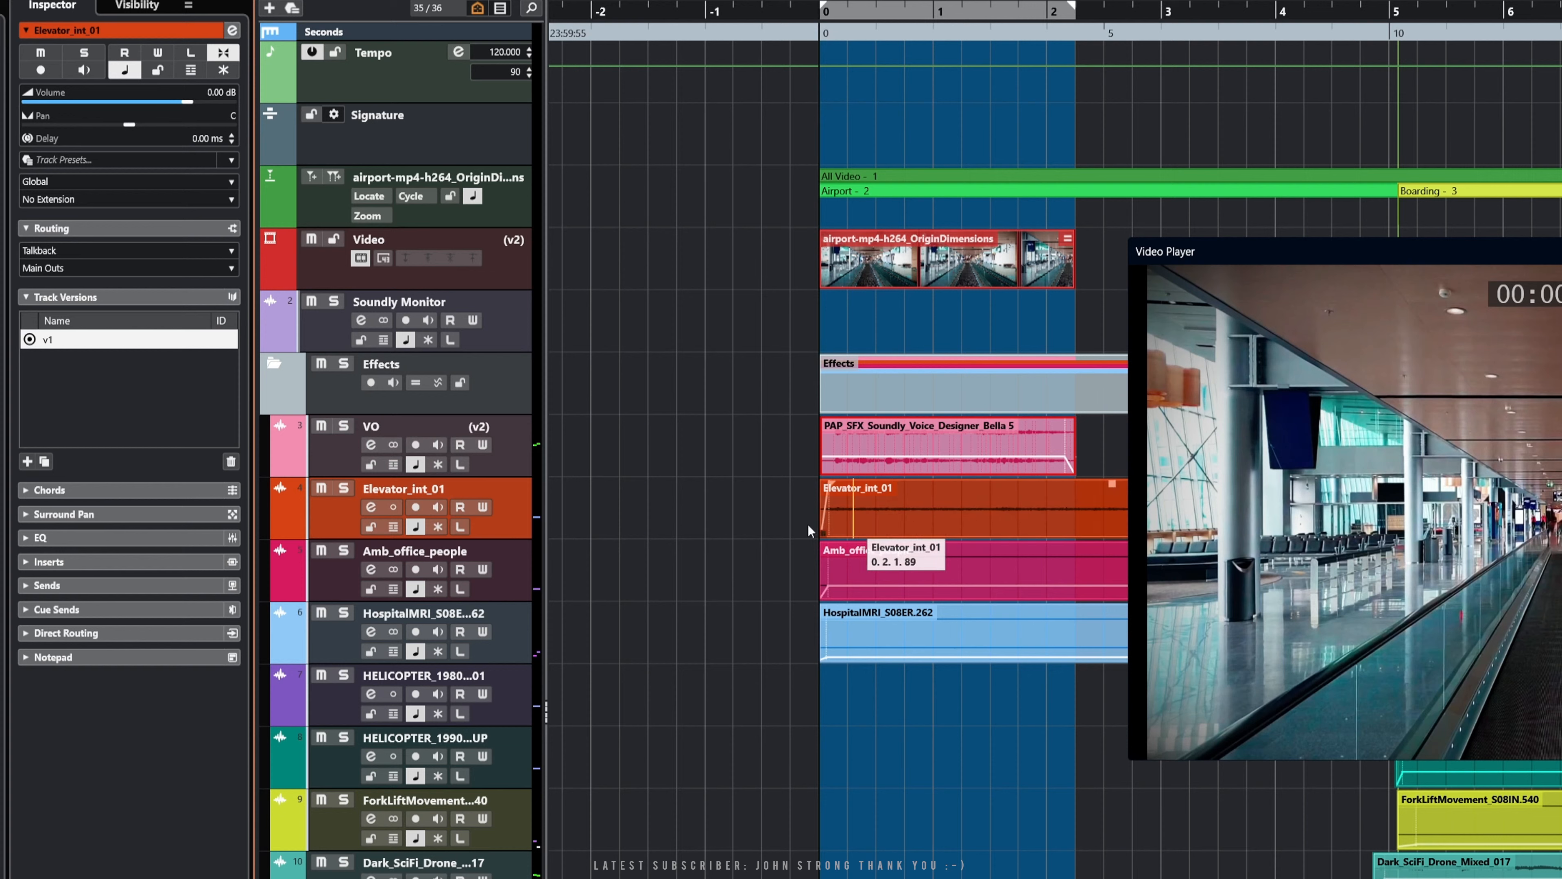
click(344, 489)
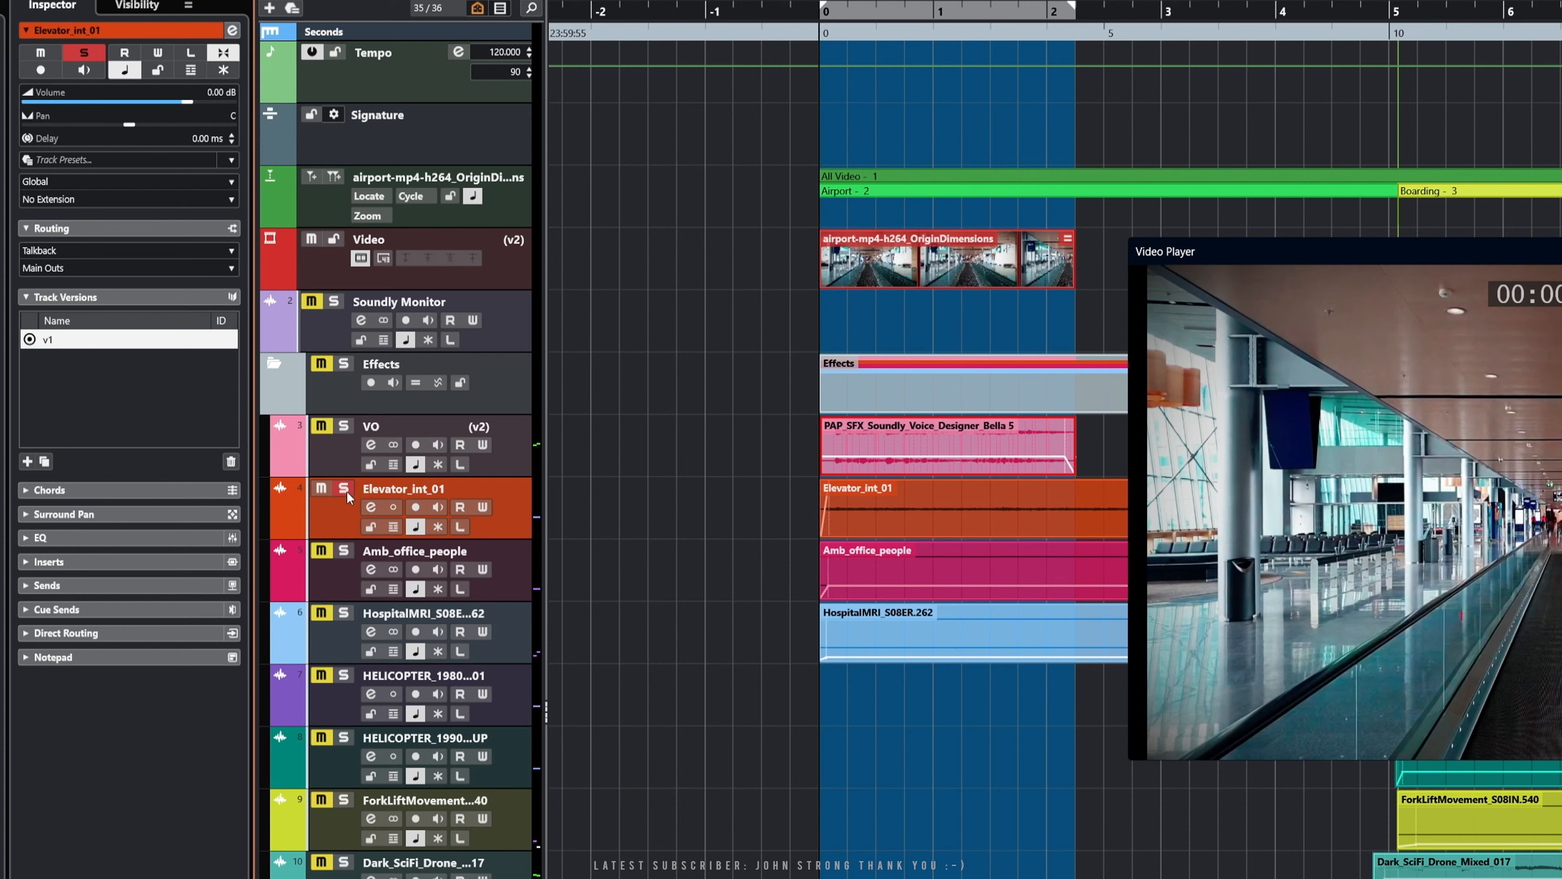
key(space)
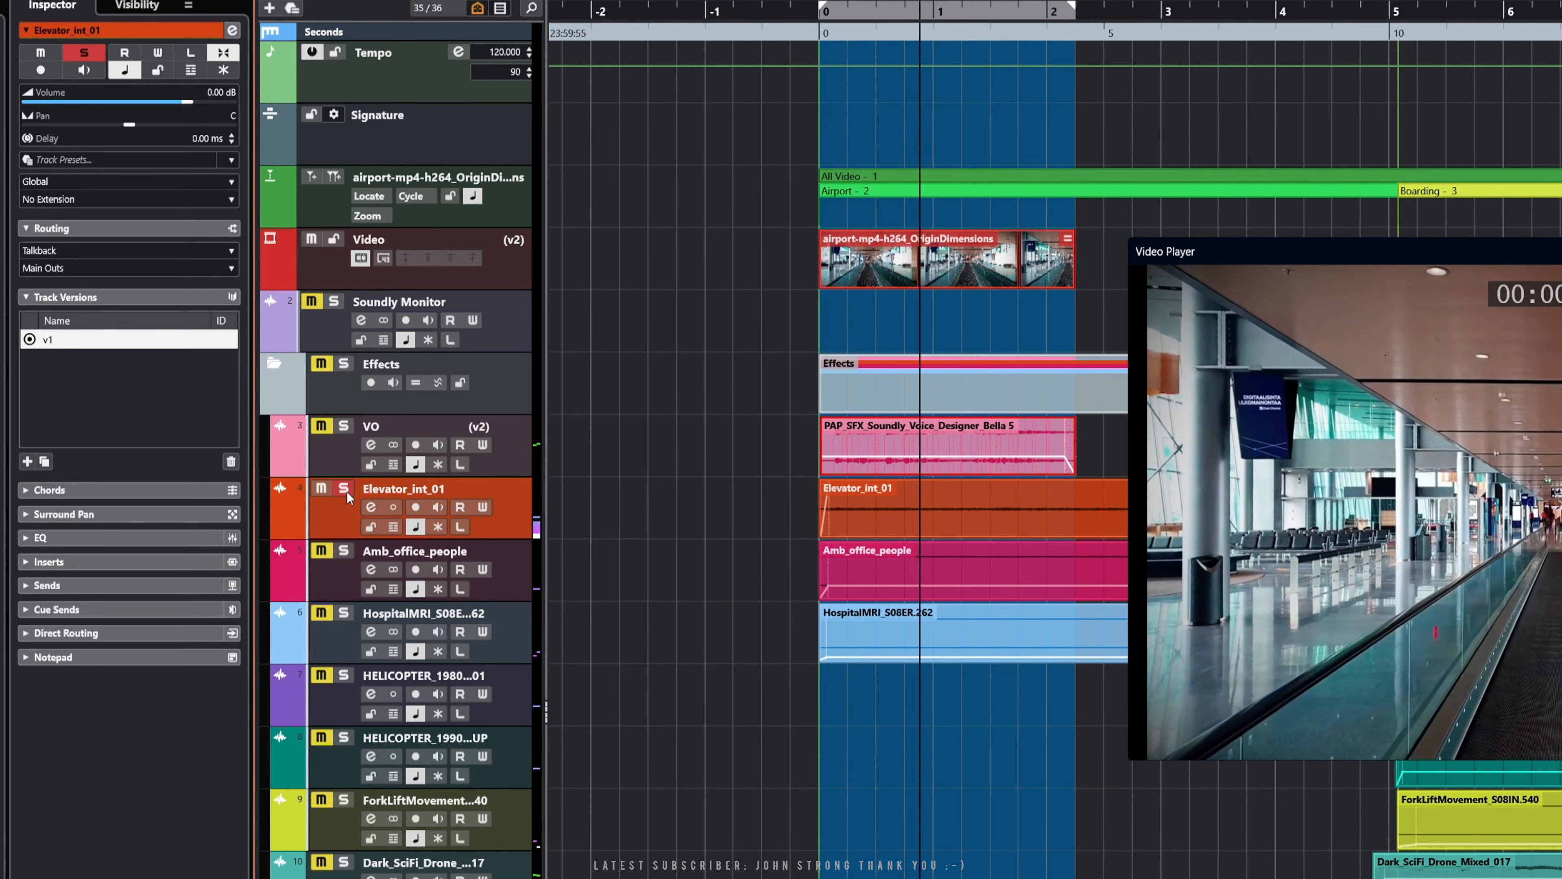
key(space)
click(344, 489)
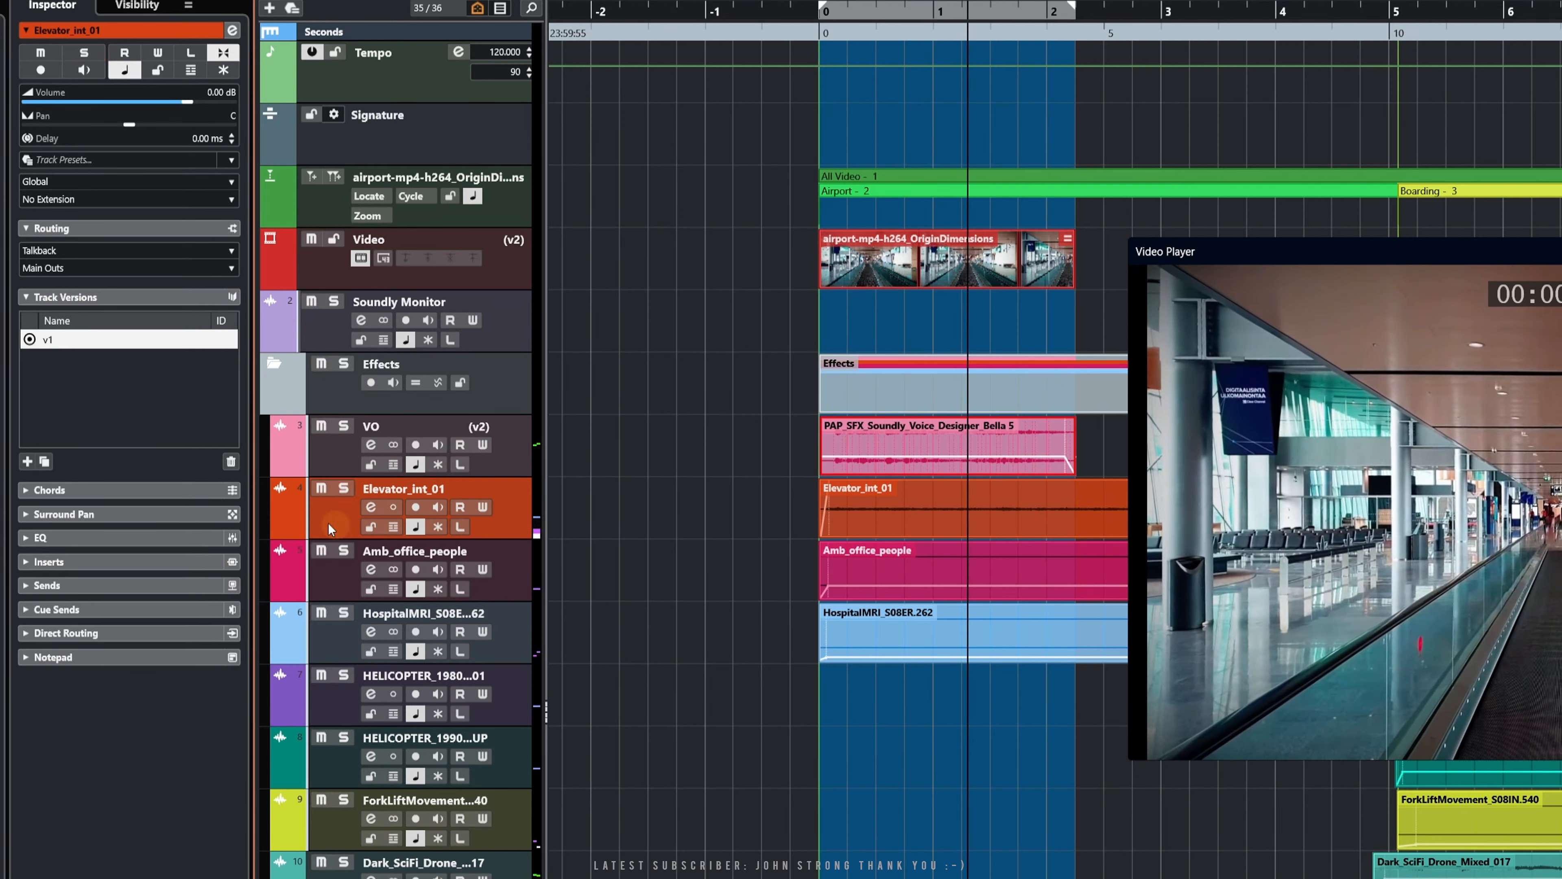
Duplicate the Elevator_int_01 track's active track version, rename the copy v2, and keep v2 active
click(44, 461)
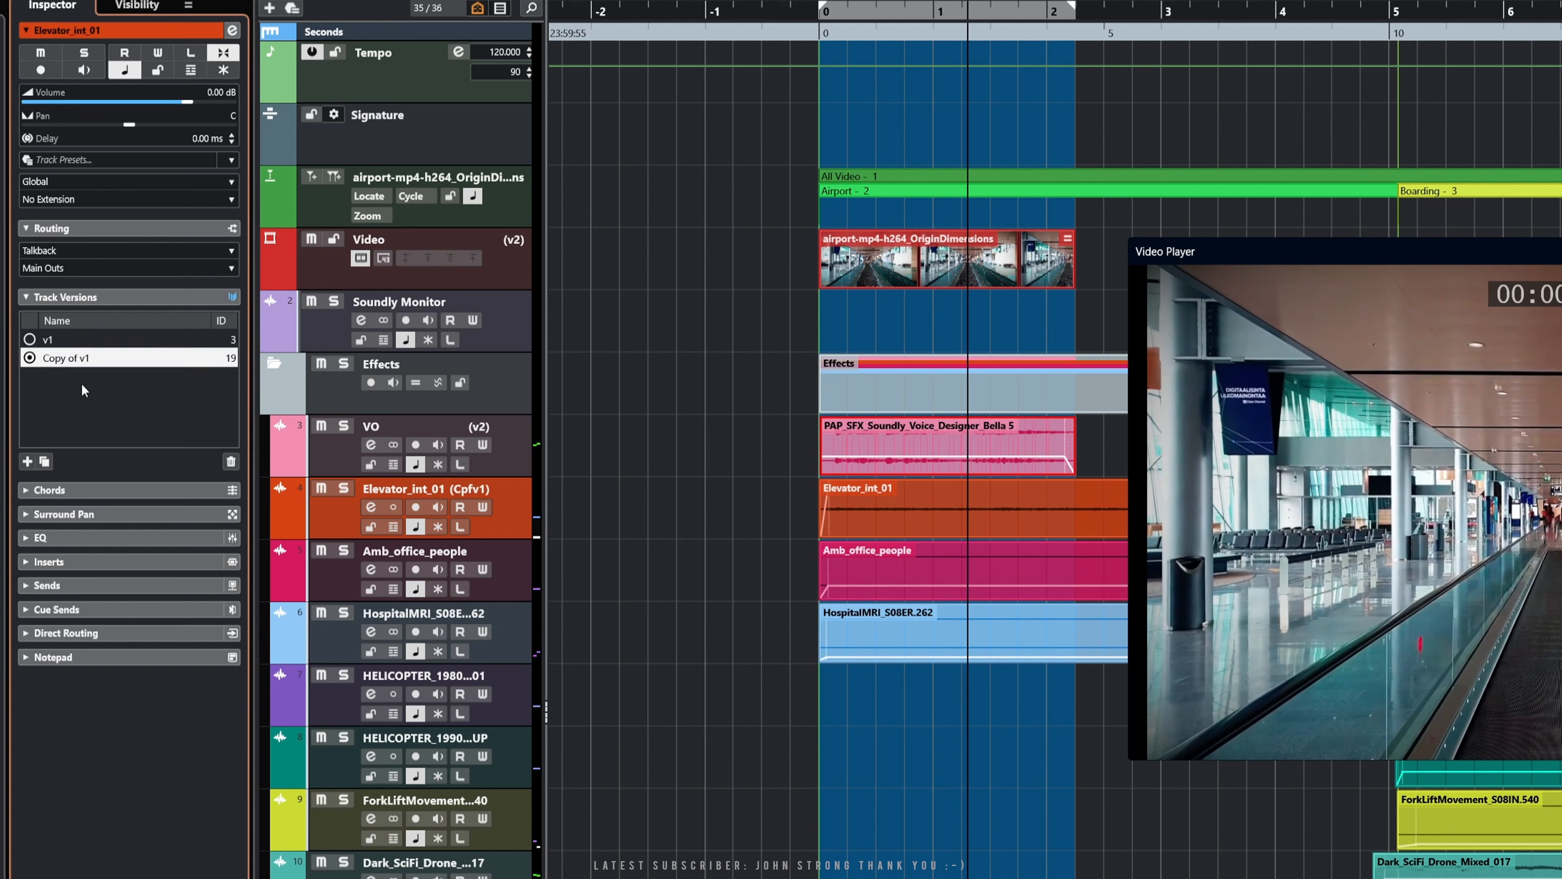
double_click(81, 359)
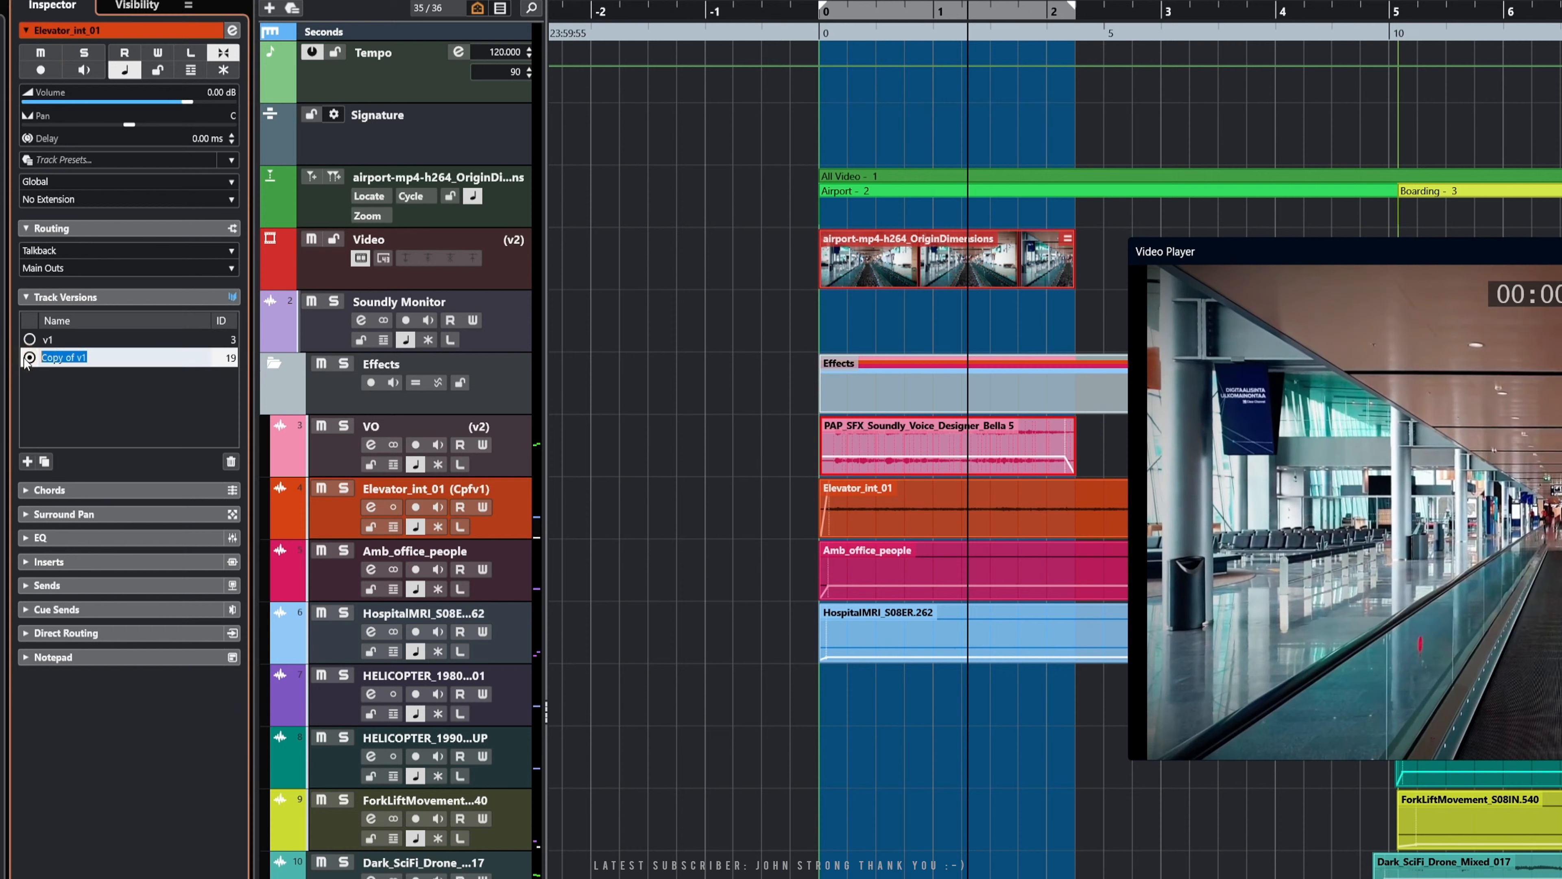
text(v2)
key(Return)
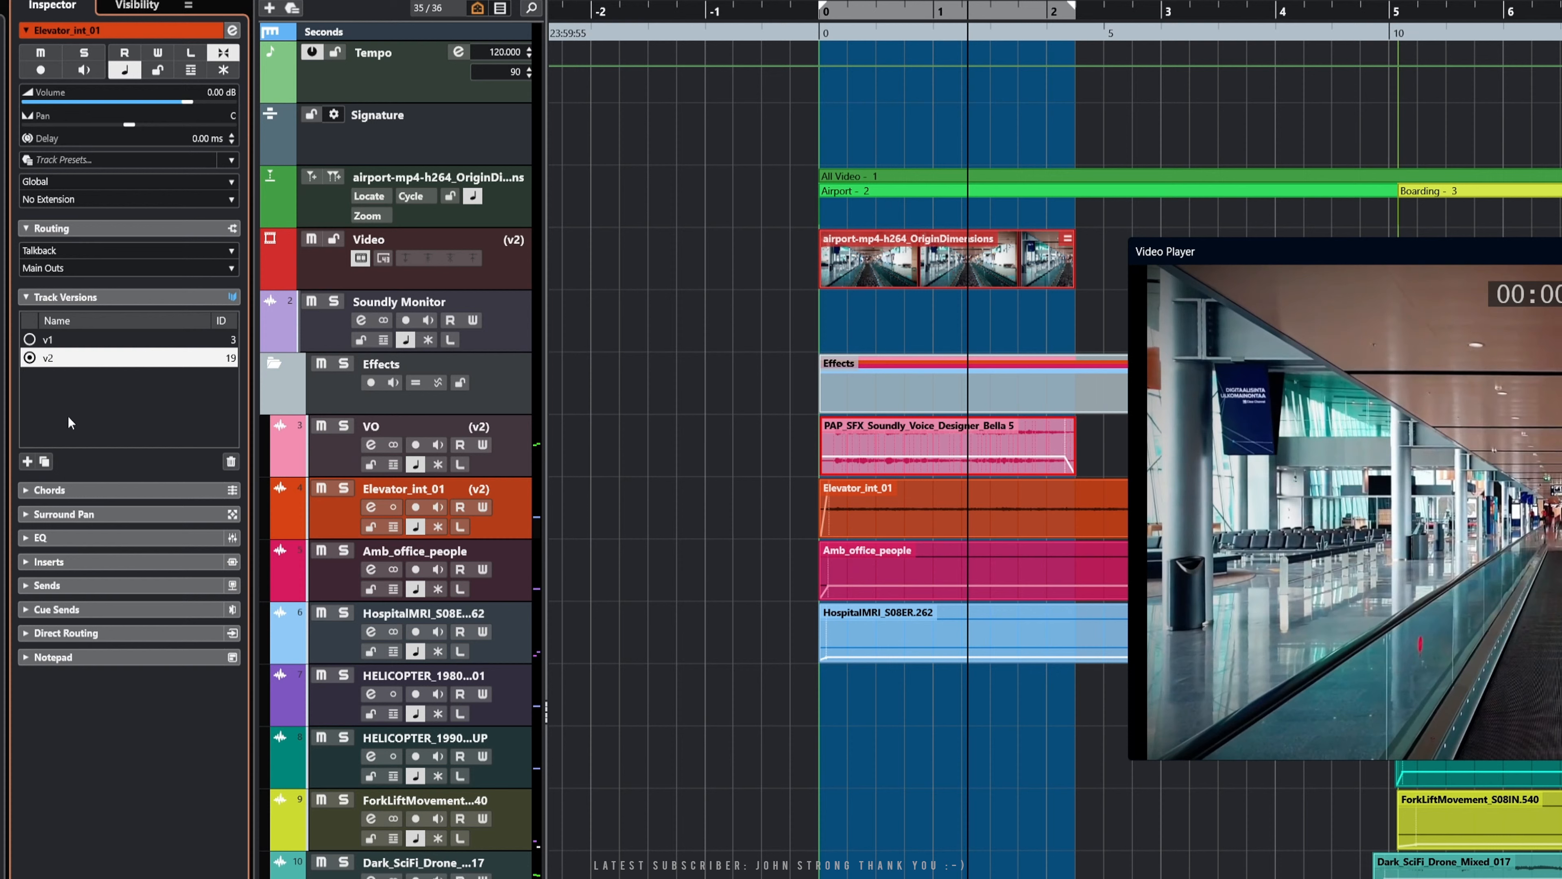
click(61, 339)
click(61, 357)
Split the Elevator_int_01 clip near the end of the video clip, delete the remainder, and add a short fade-out
right_click(1089, 520)
click(1181, 519)
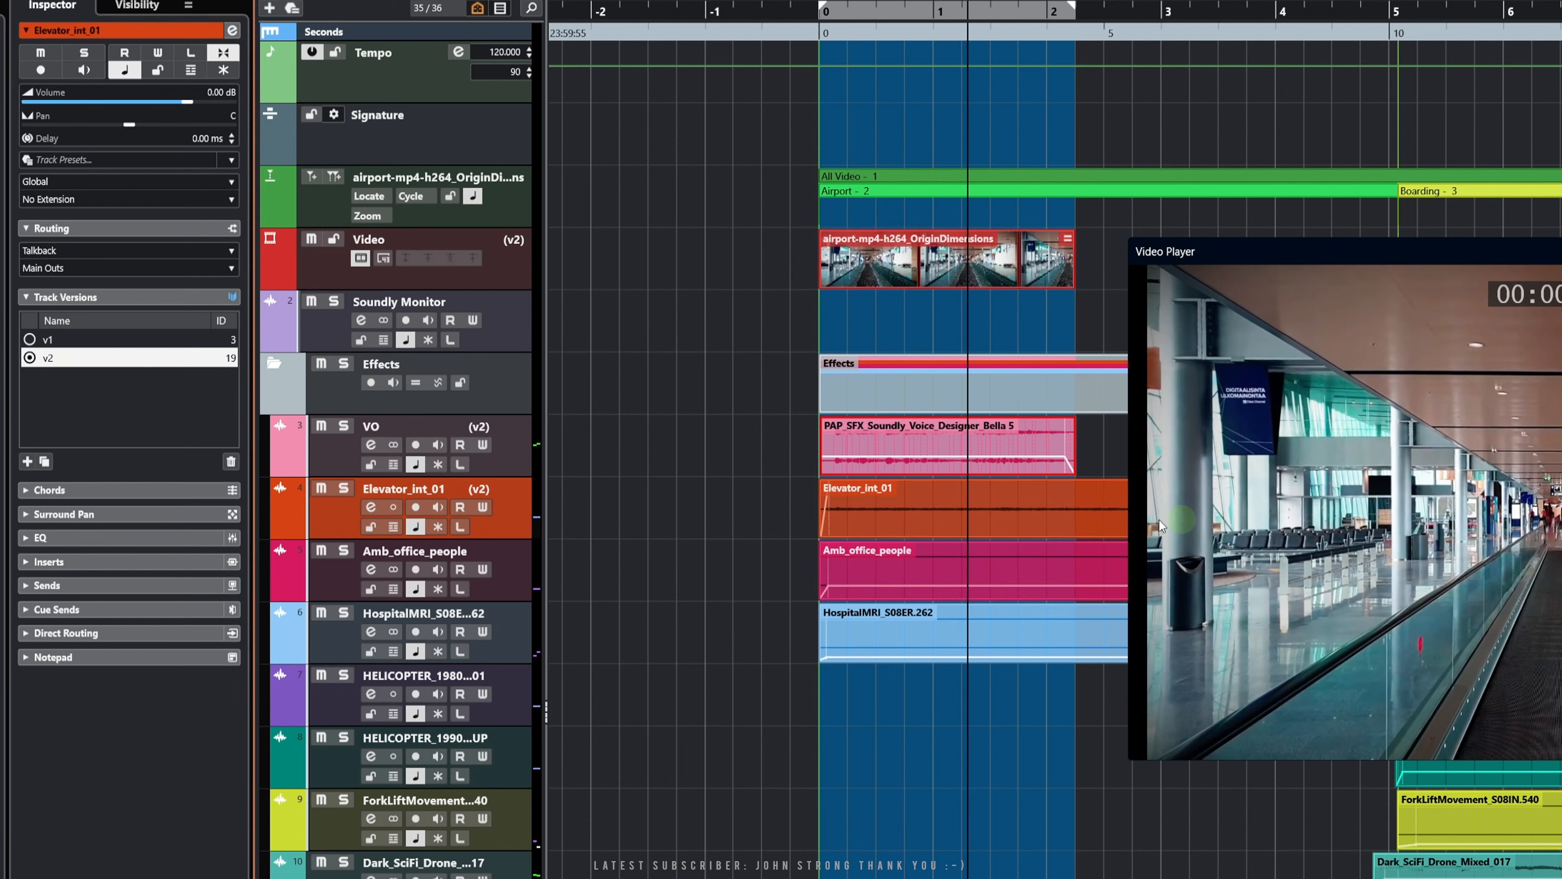
click(1084, 520)
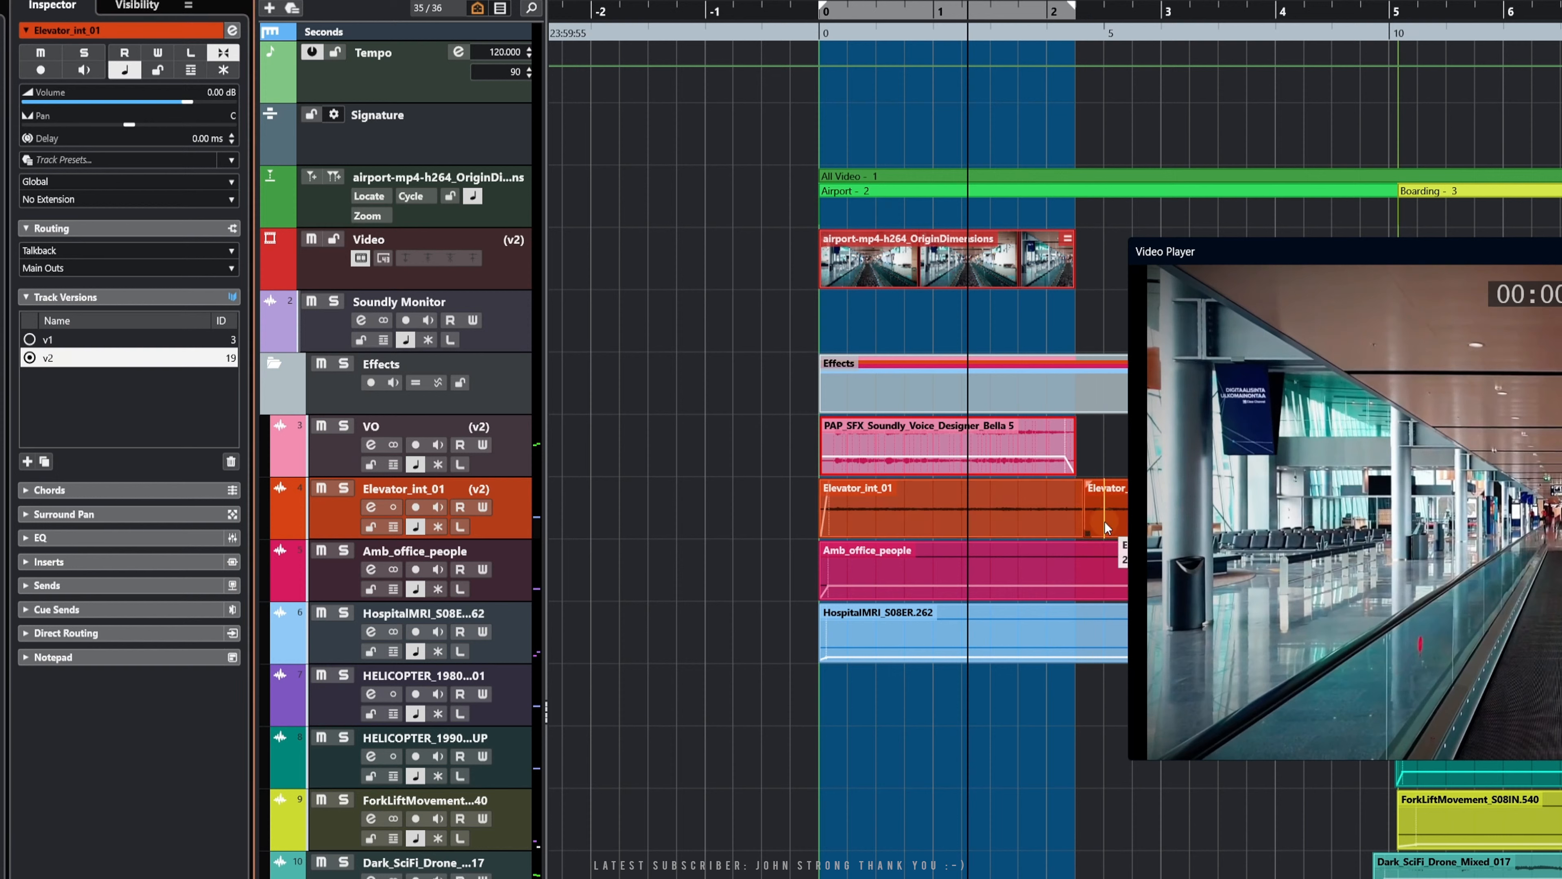
click(1105, 527)
key(Delete)
click(1082, 523)
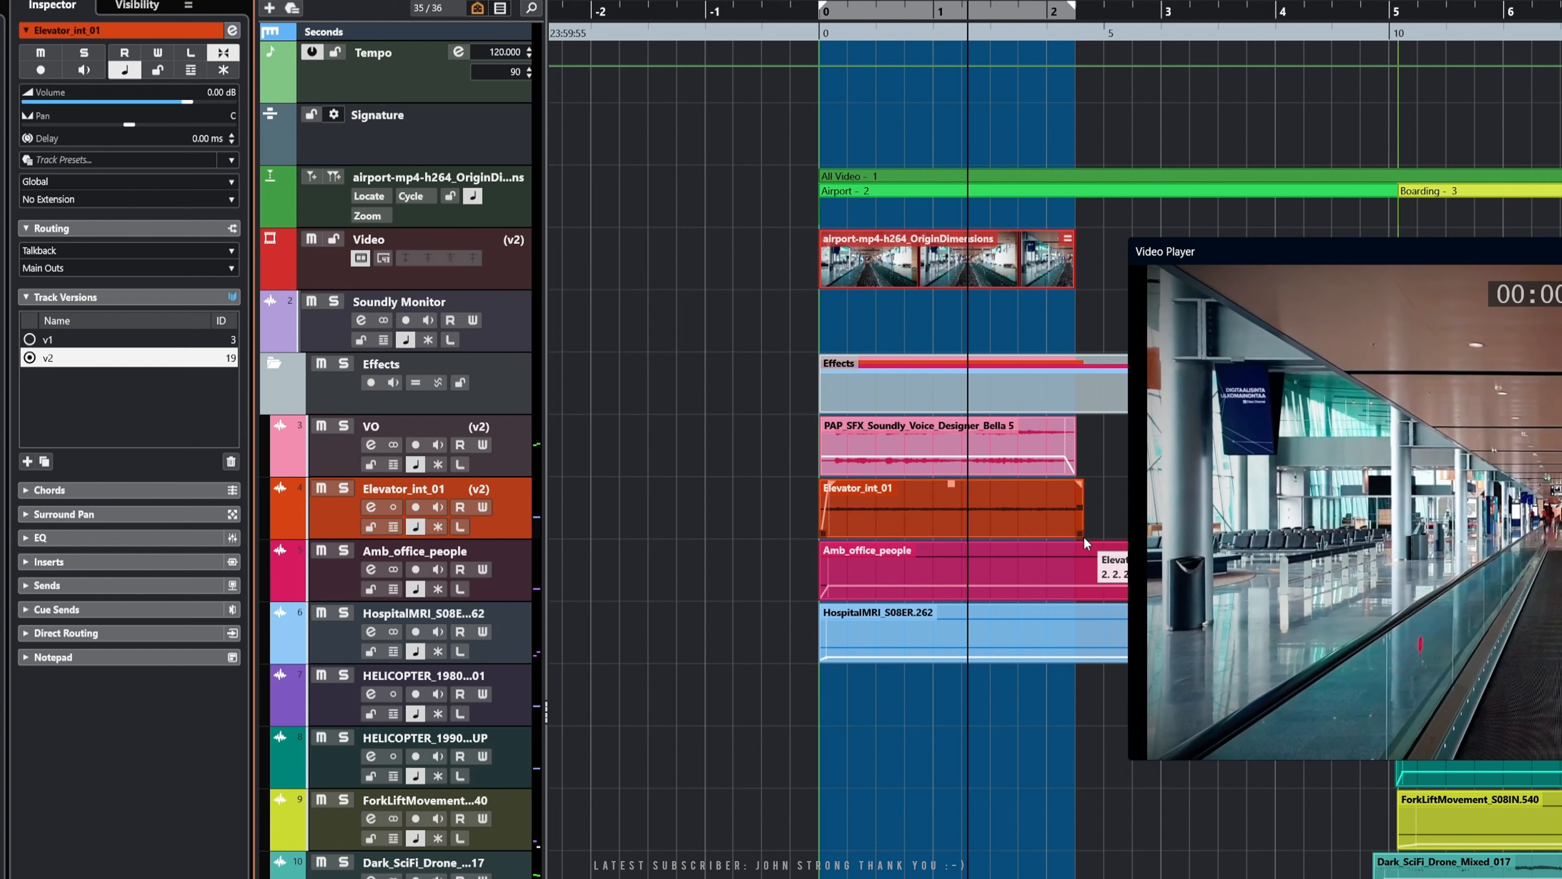
drag(1083, 533, 1064, 481)
click(710, 569)
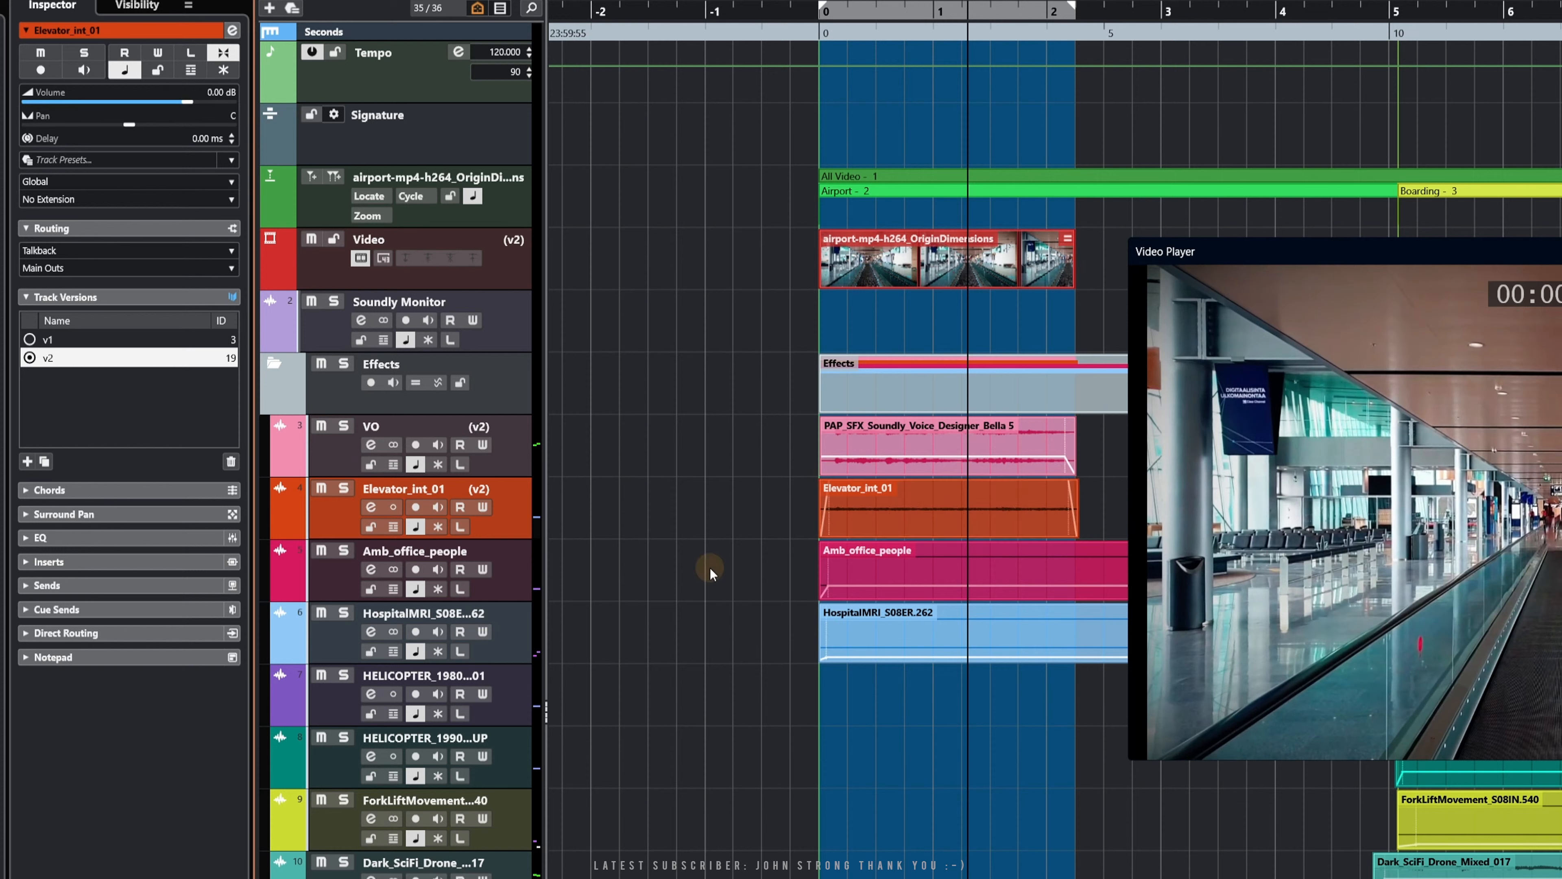
Duplicate the Amb_office_people track's active track version and rename the copy v2
click(335, 582)
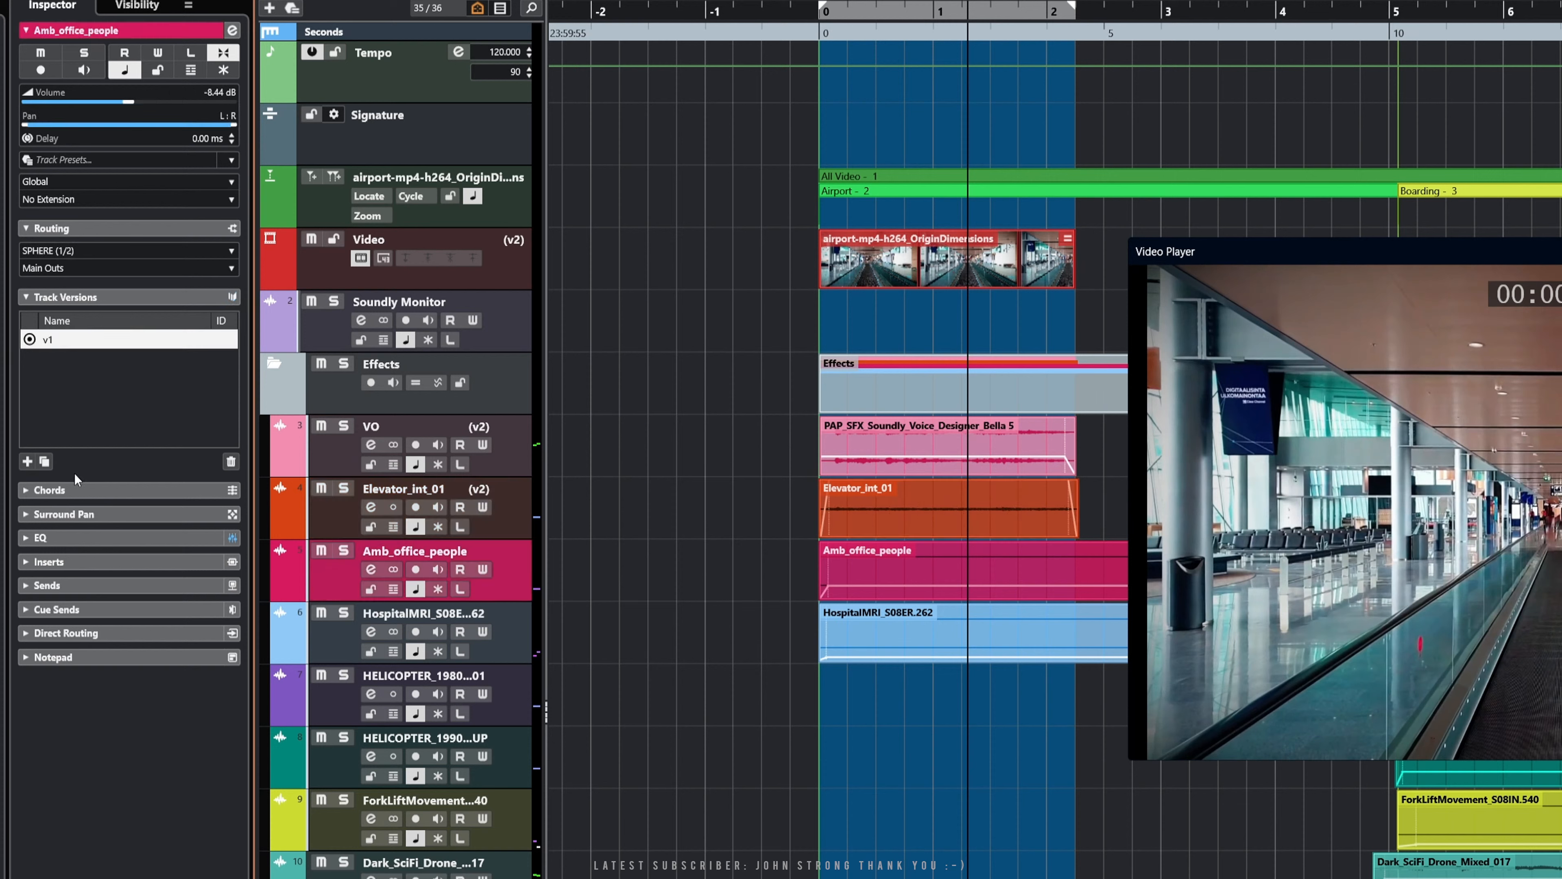
click(45, 461)
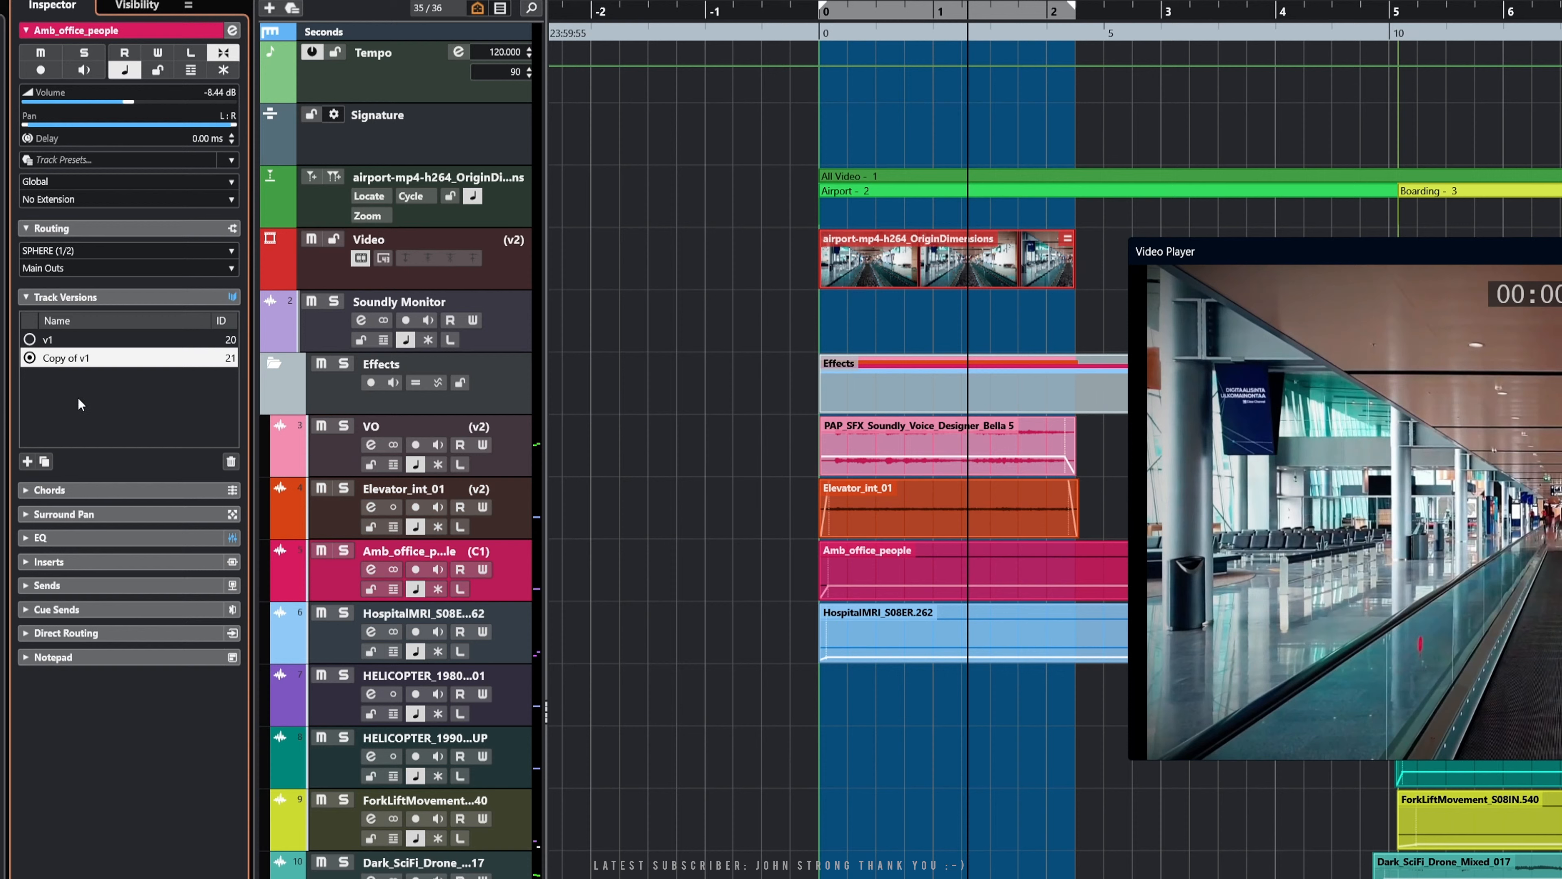
double_click(70, 358)
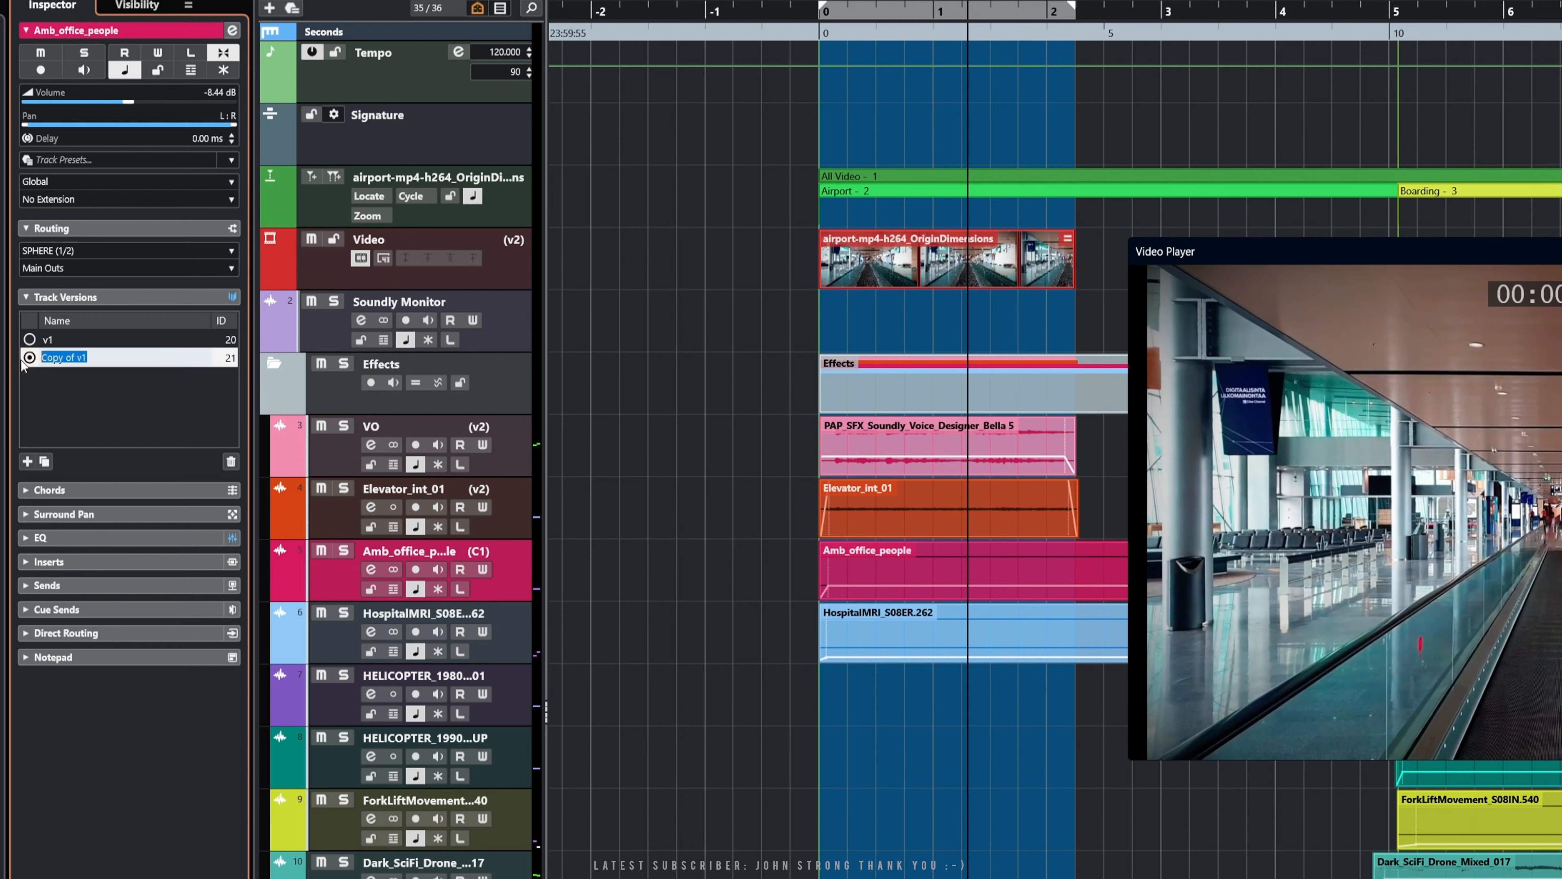
text(v2)
key(Return)
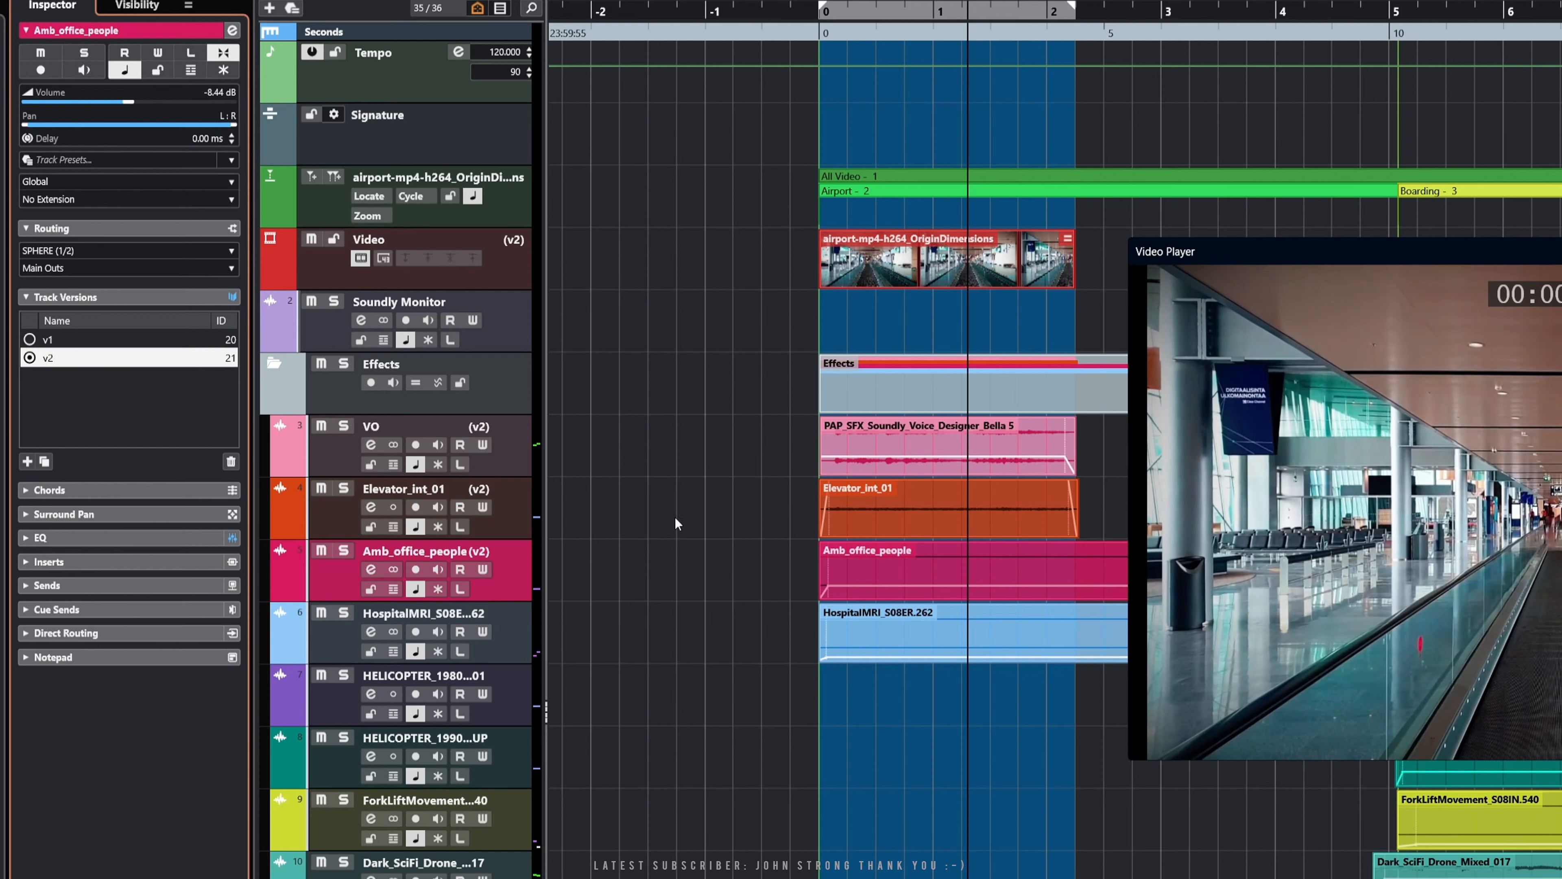
Split the Amb_office_people clip in v2 near the video clip's end, delete the remainder, and add a short fade-out
right_click(1071, 579)
click(1164, 582)
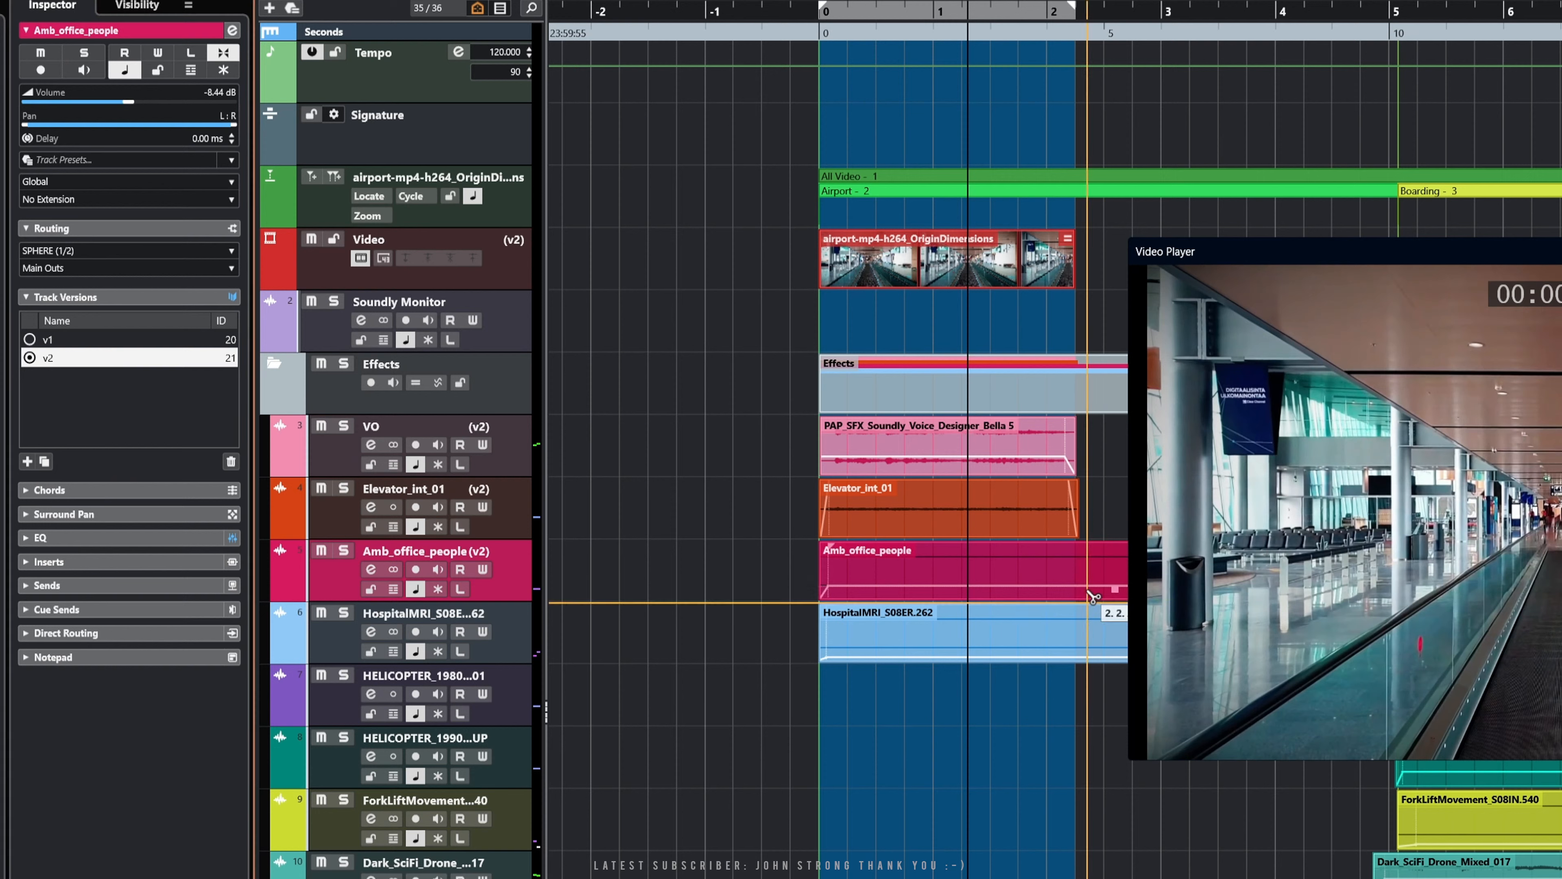
click(1089, 592)
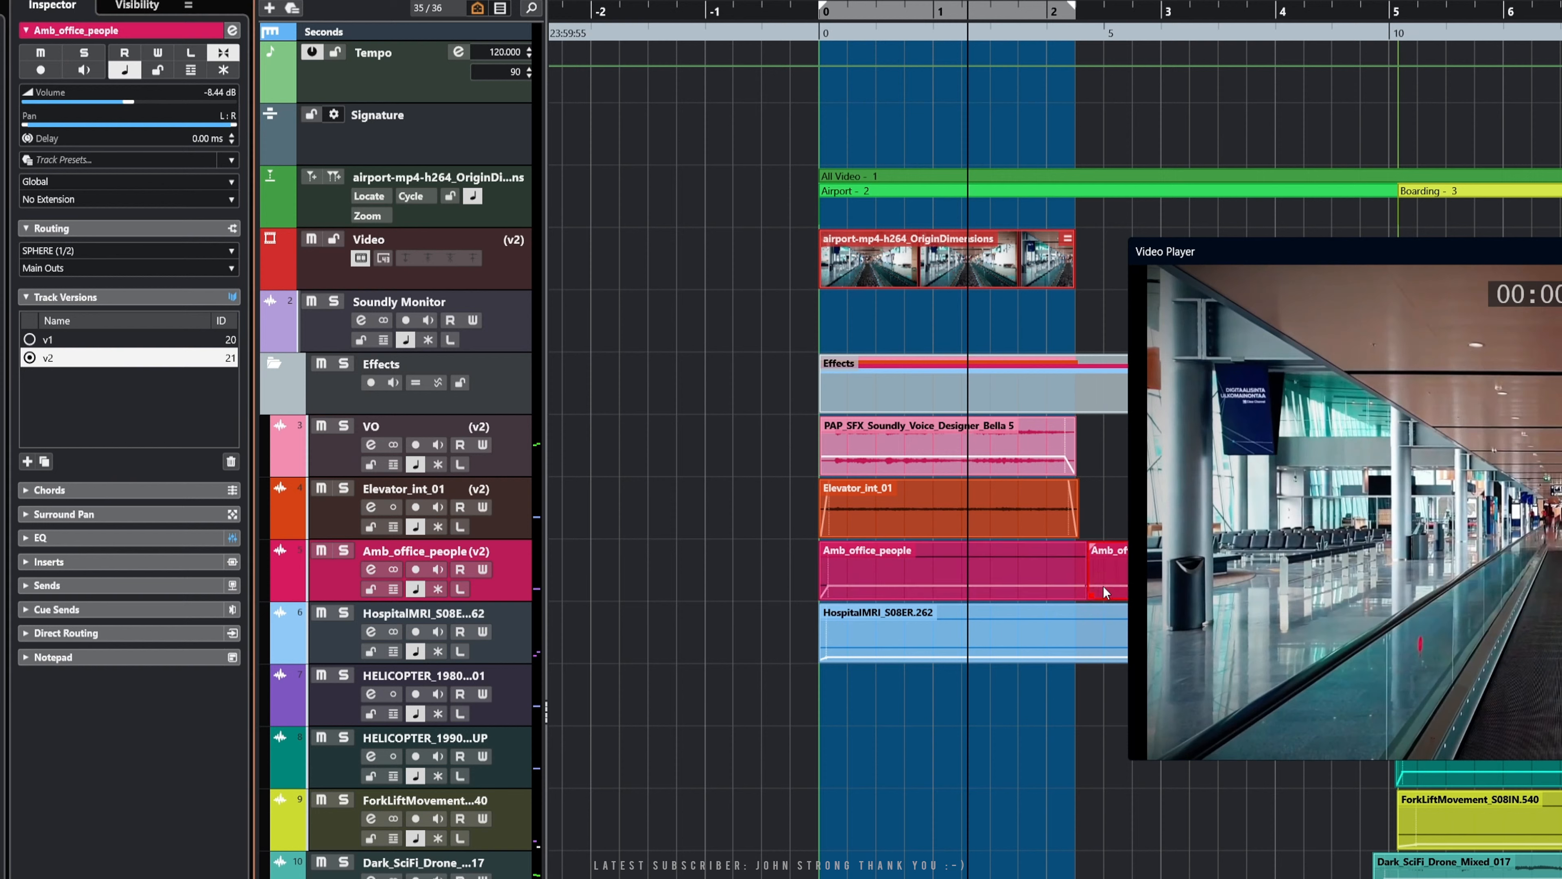
key(Delete)
drag(1087, 592, 1066, 545)
Duplicate the HospitalMRI_S08ER.262 track's active track version and rename the copy v2
click(340, 647)
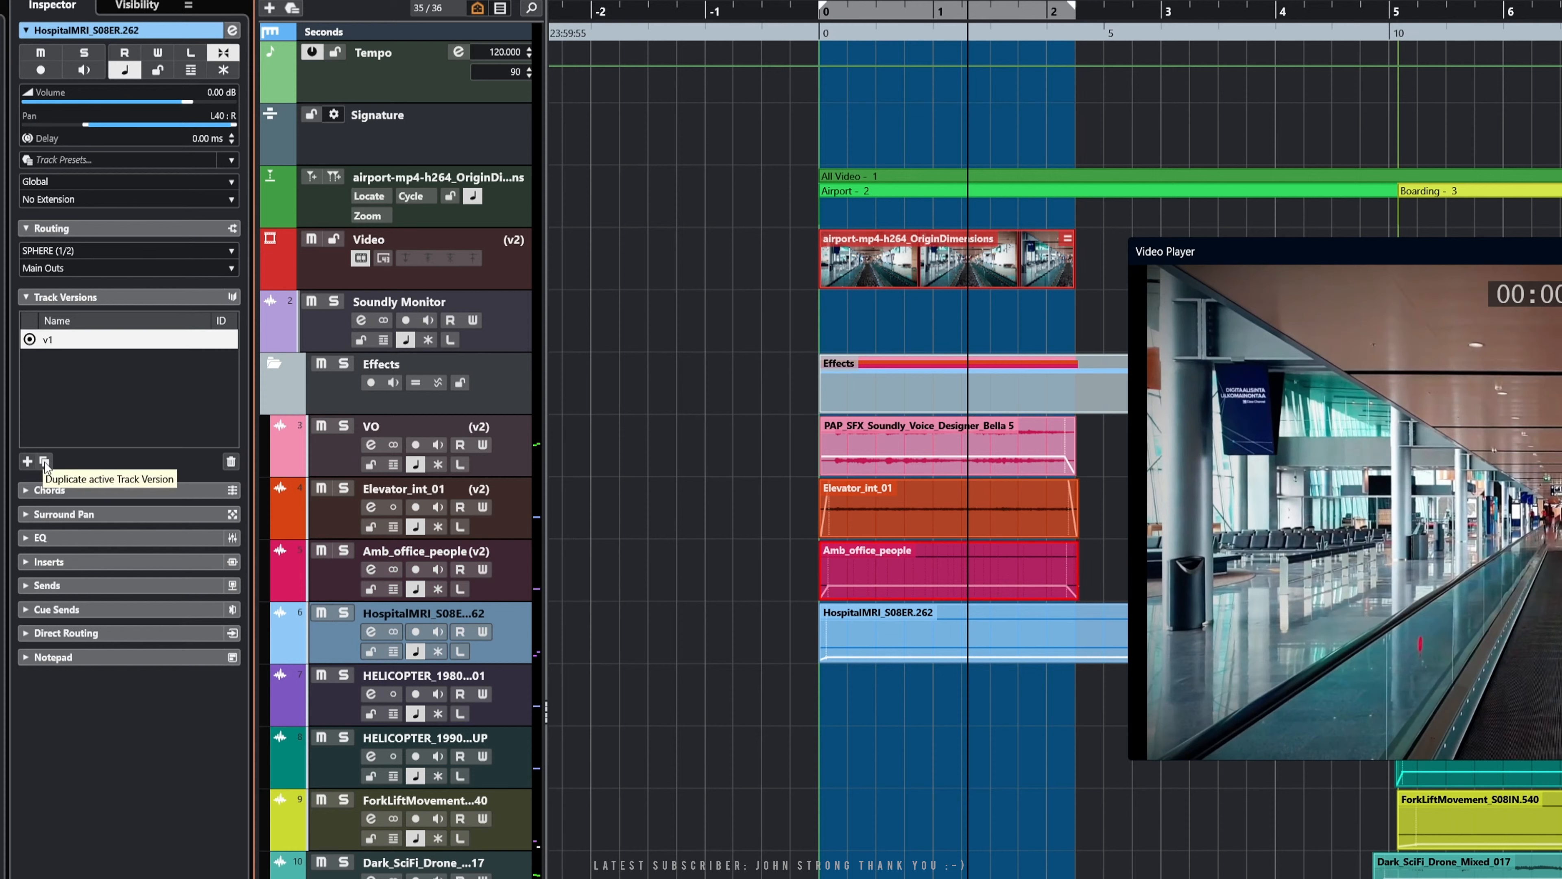
click(45, 462)
double_click(72, 358)
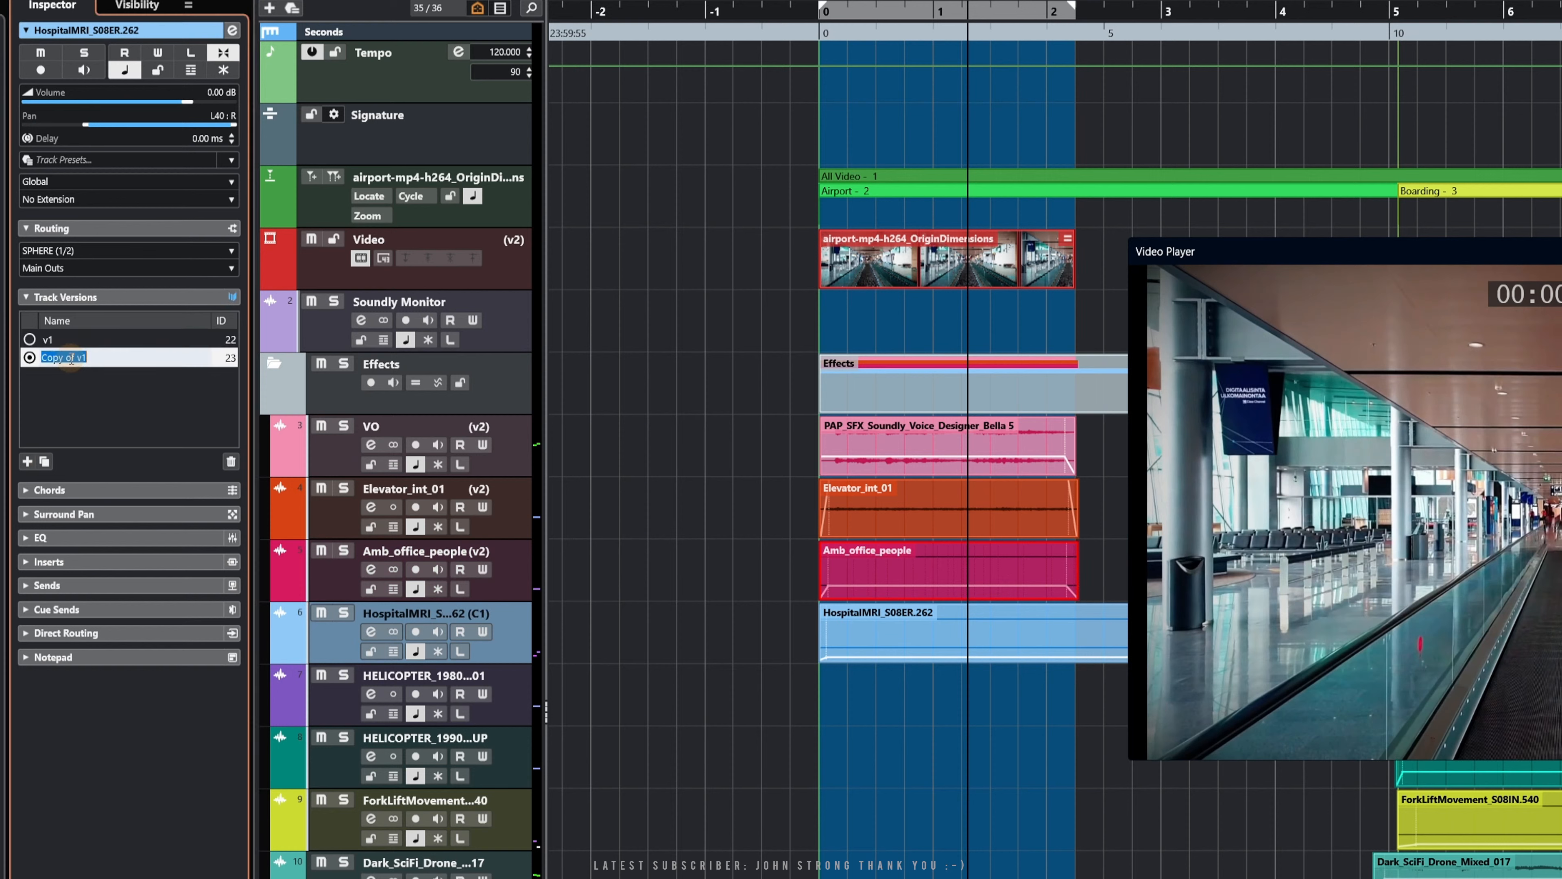
drag(108, 362, 18, 362)
text(v2)
key(Return)
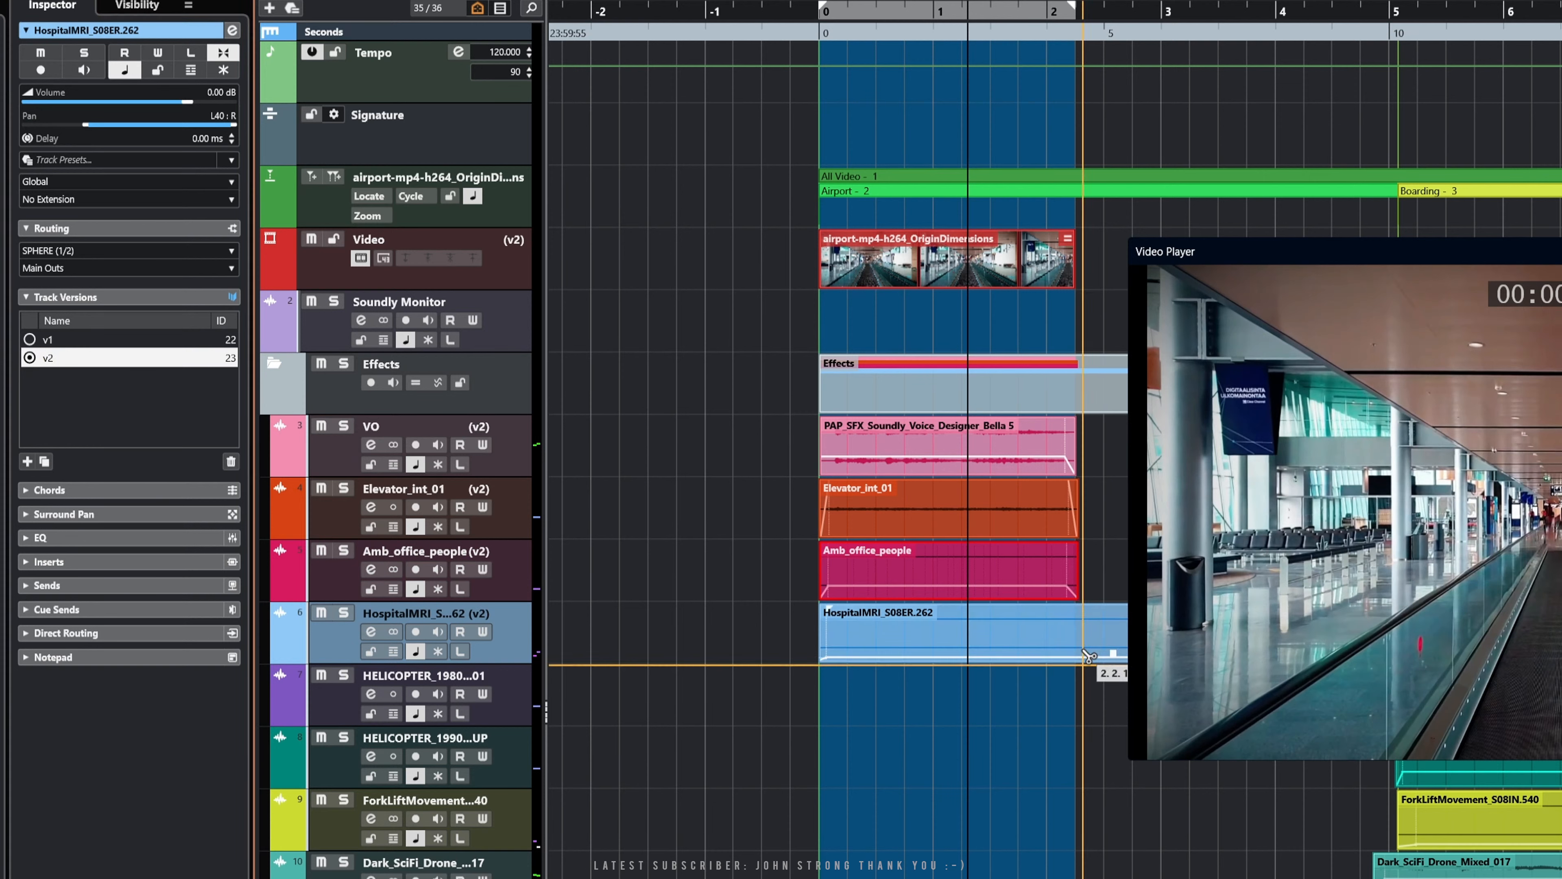
Shorten the HospitalMRI_S08ER.262 clip in v2 to end near the video clip's end and add a short fade-out
click(1098, 653)
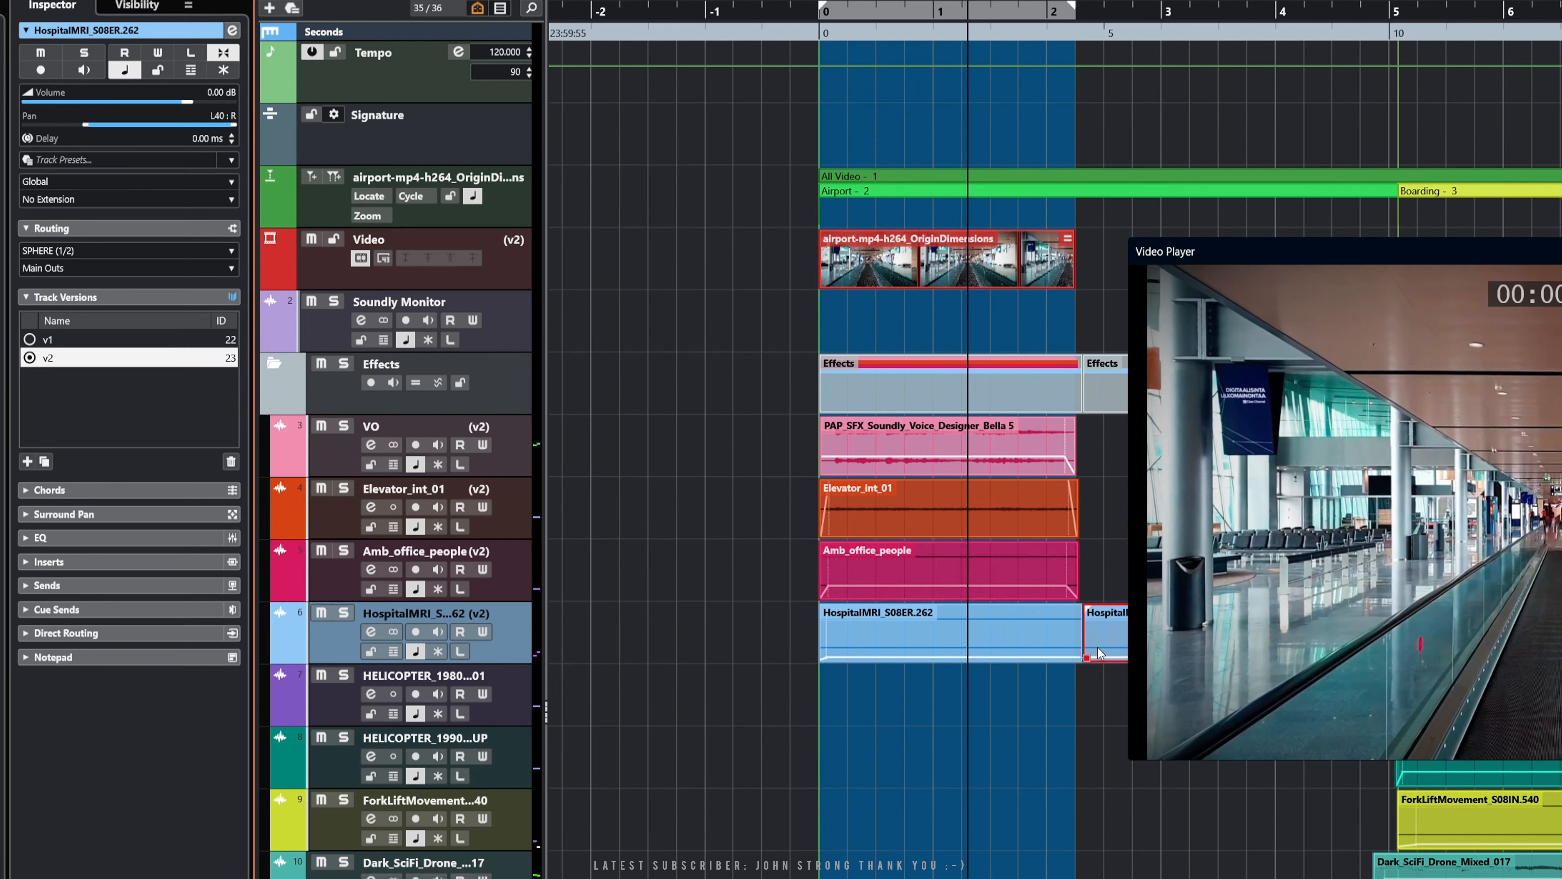
key(ctrl+z)
drag(1078, 660, 1077, 660)
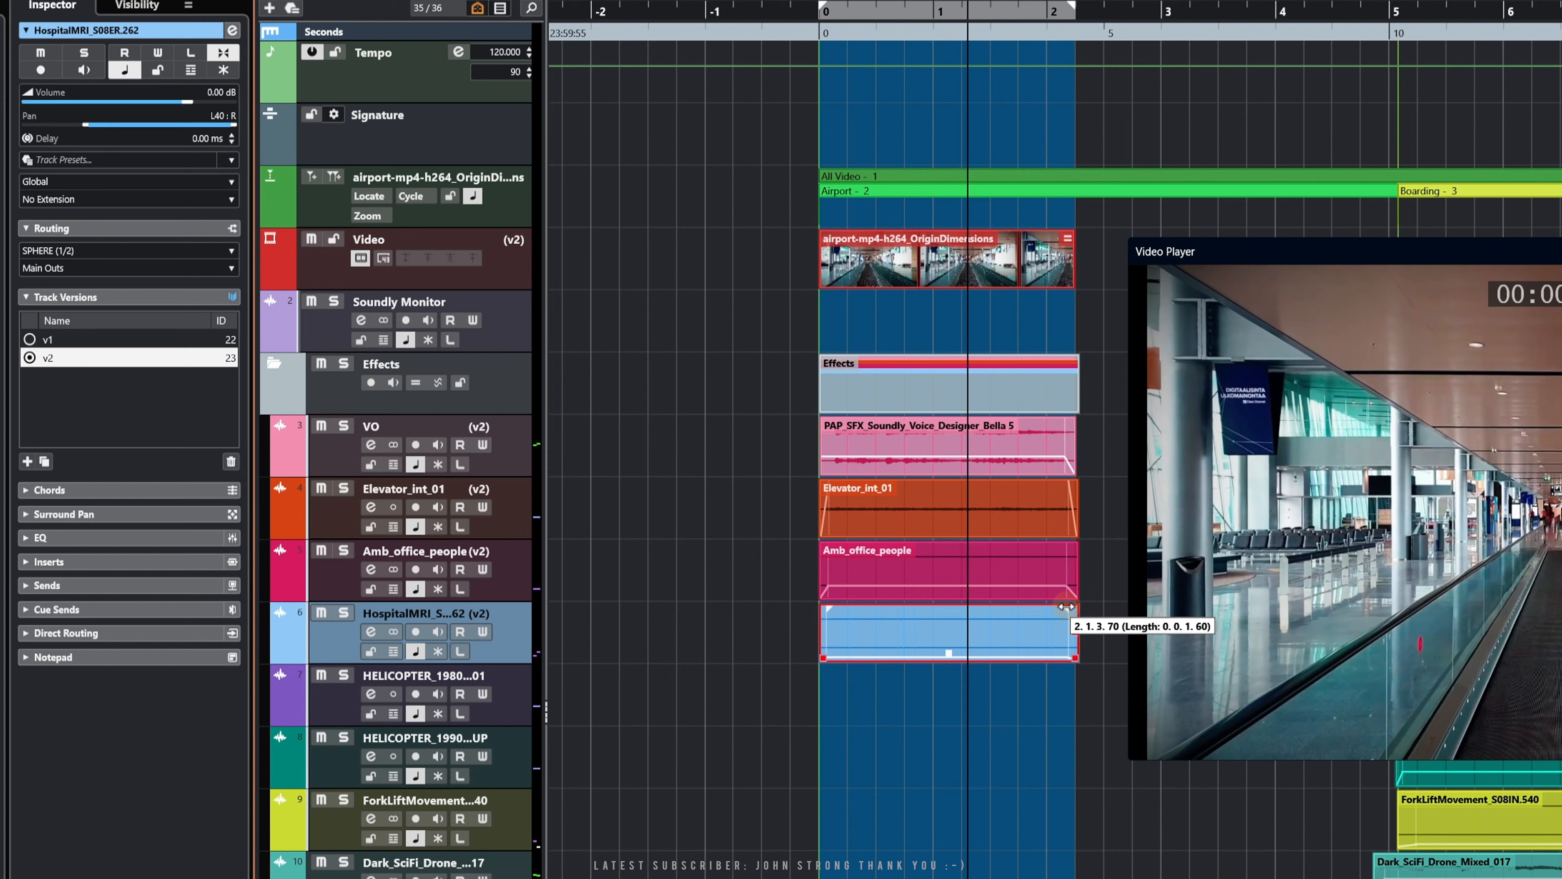
Solo the HospitalMRI_S08ER.262 track, play the shortened section from the start, and turn the solo off
click(346, 614)
key(KP_1)
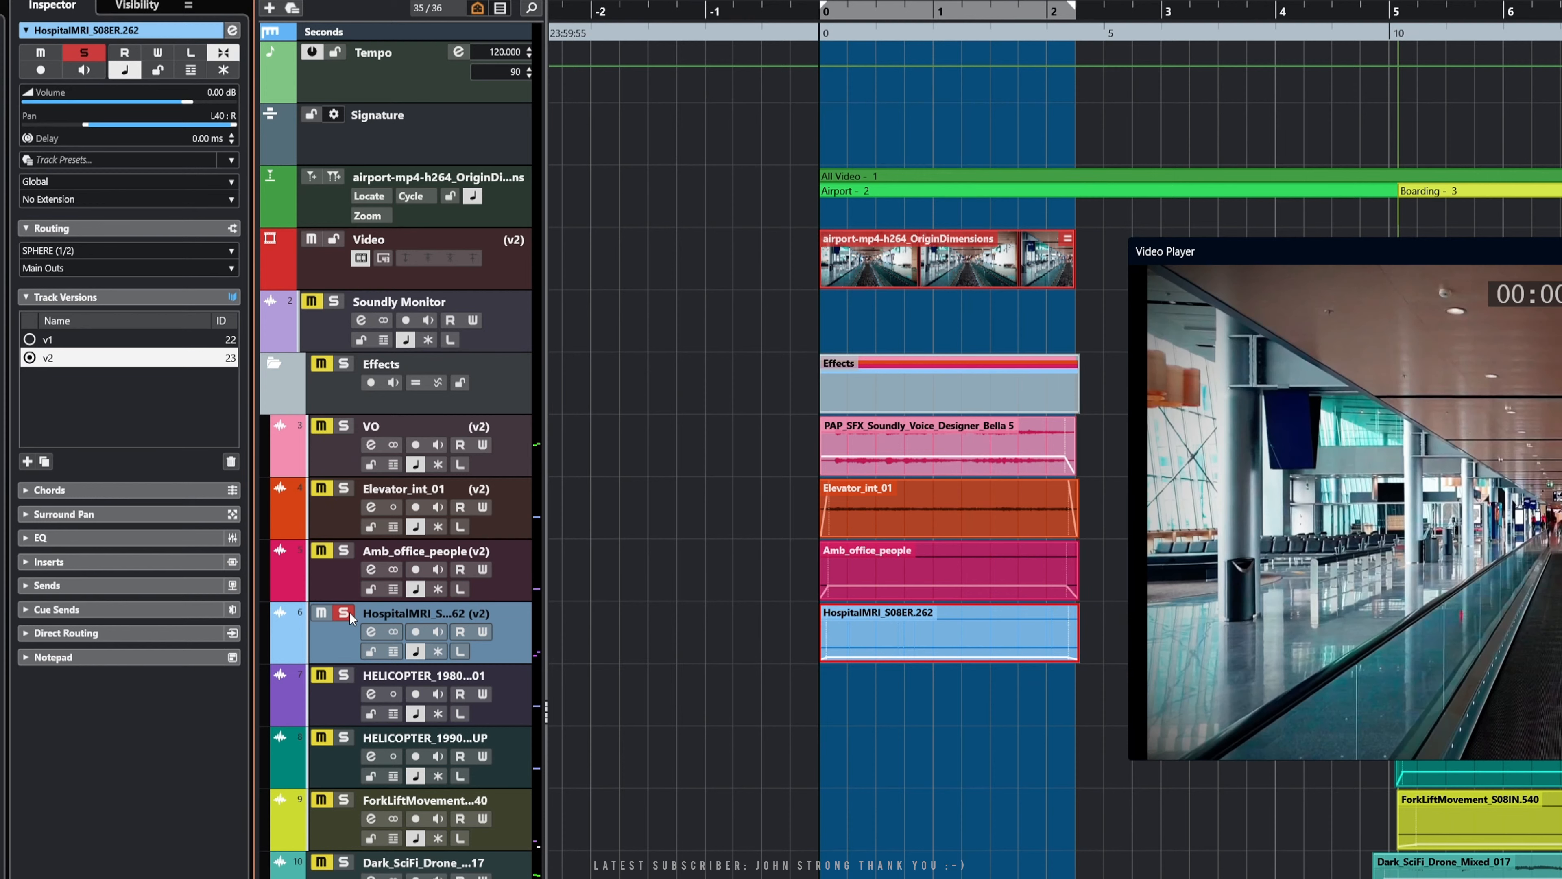
key(space)
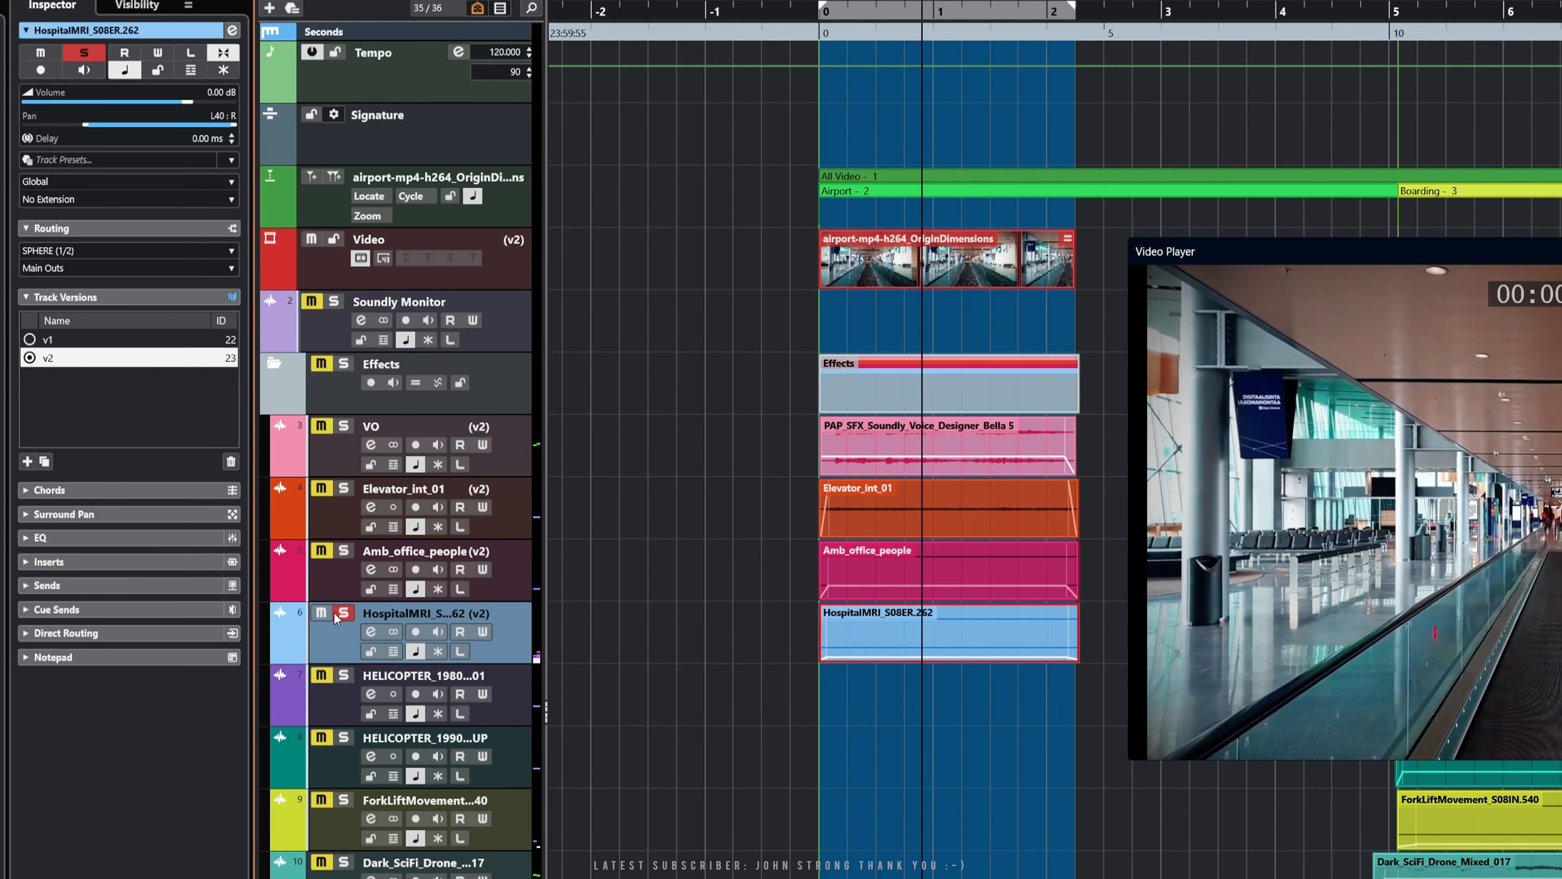
key(space)
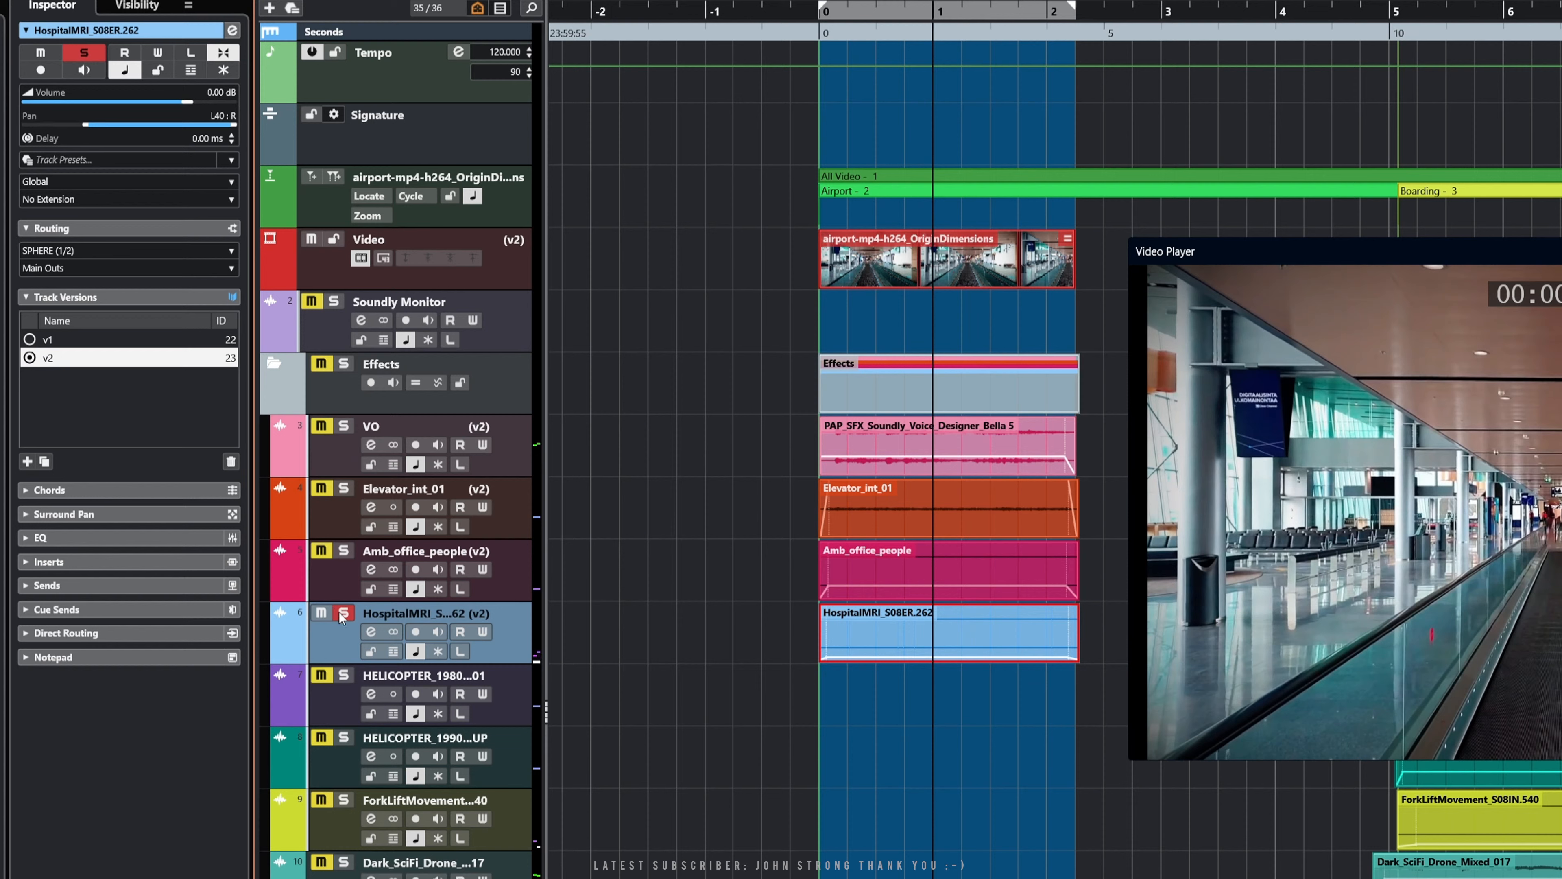
click(343, 613)
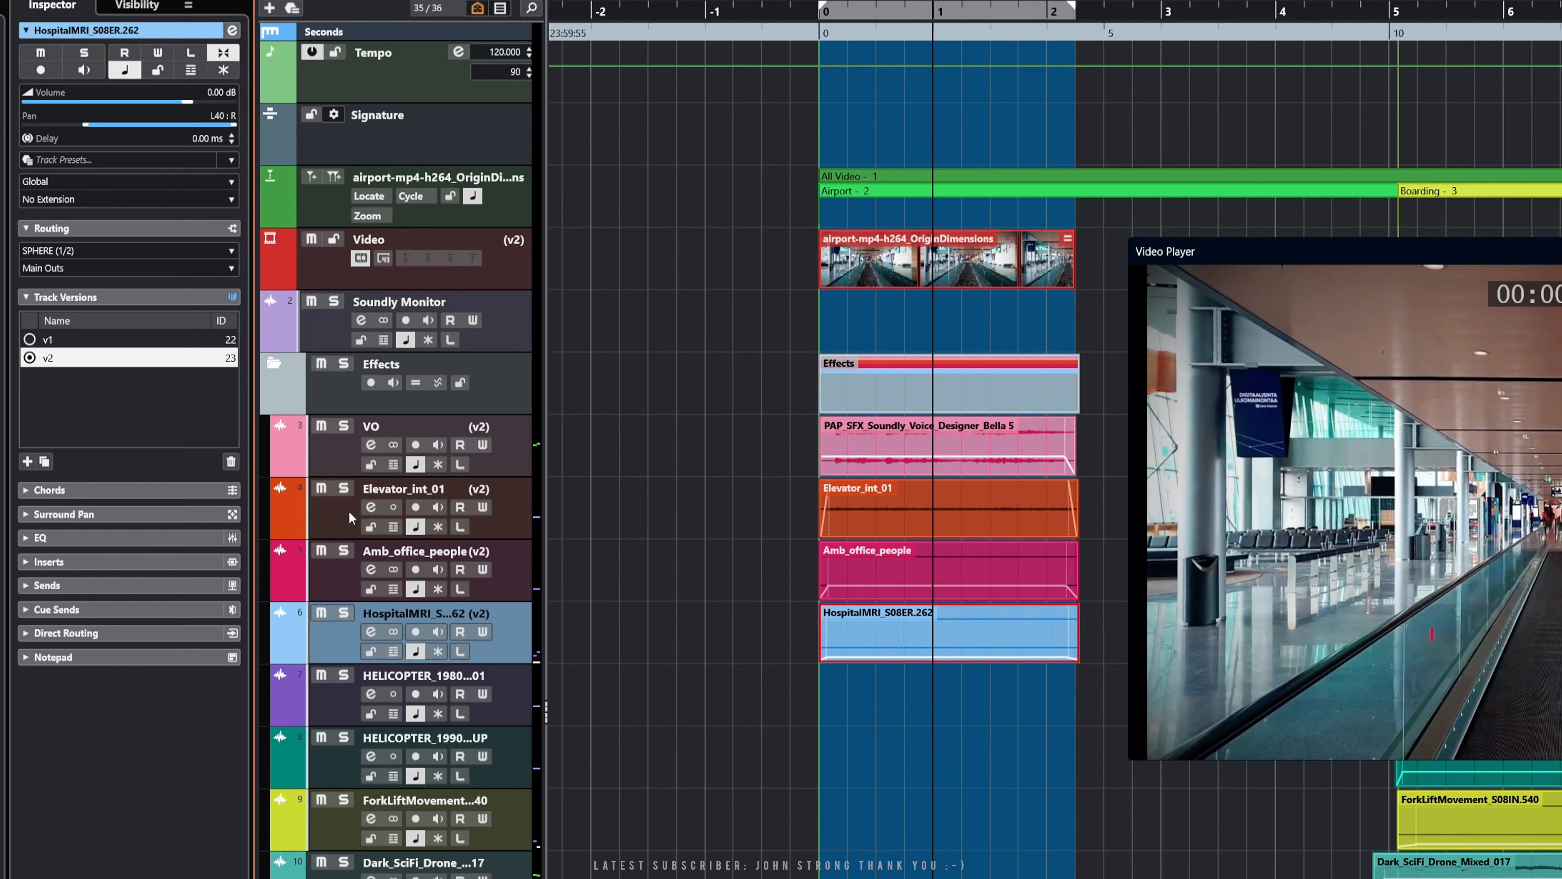
Switch the HospitalMRI_S08ER.262, Amb_office_people, Elevator_int_01 and VO tracks to track version v1
click(52, 340)
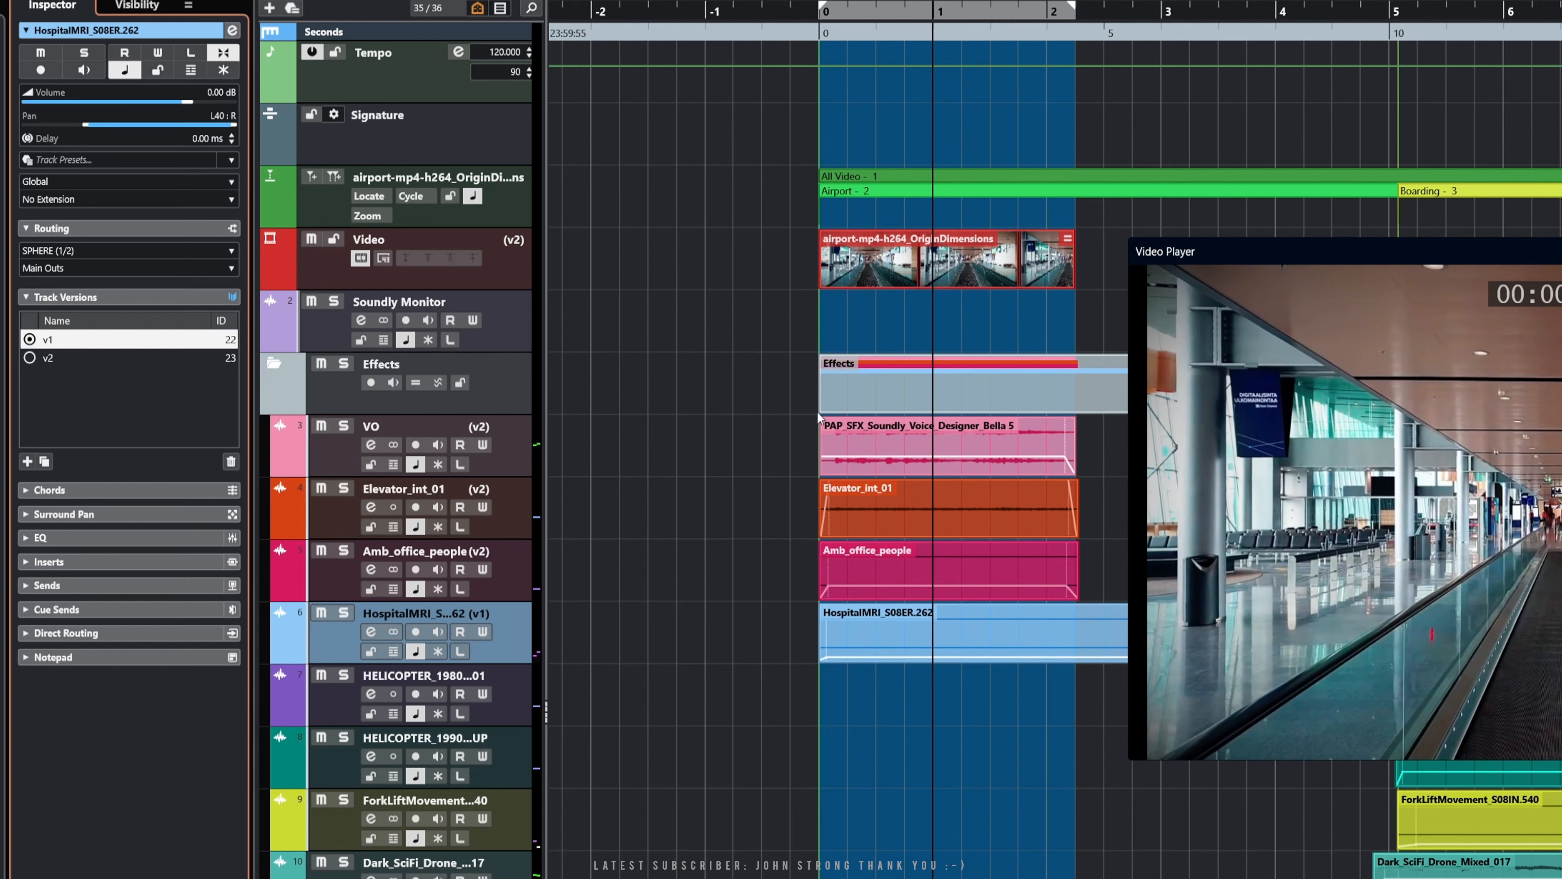
drag(1312, 257, 1561, 251)
click(344, 559)
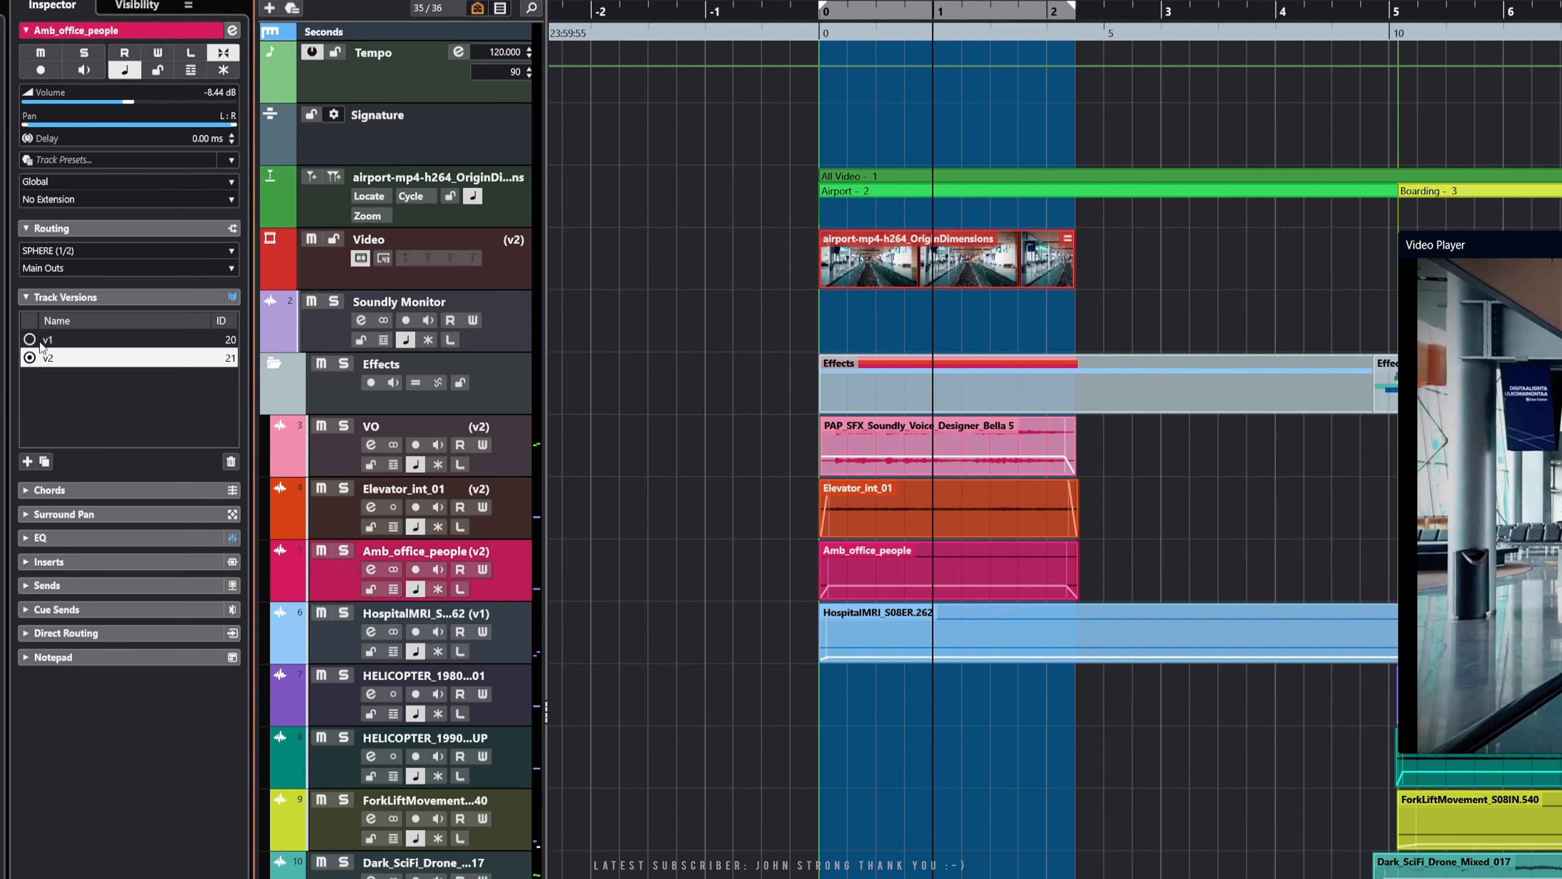
click(45, 340)
click(348, 523)
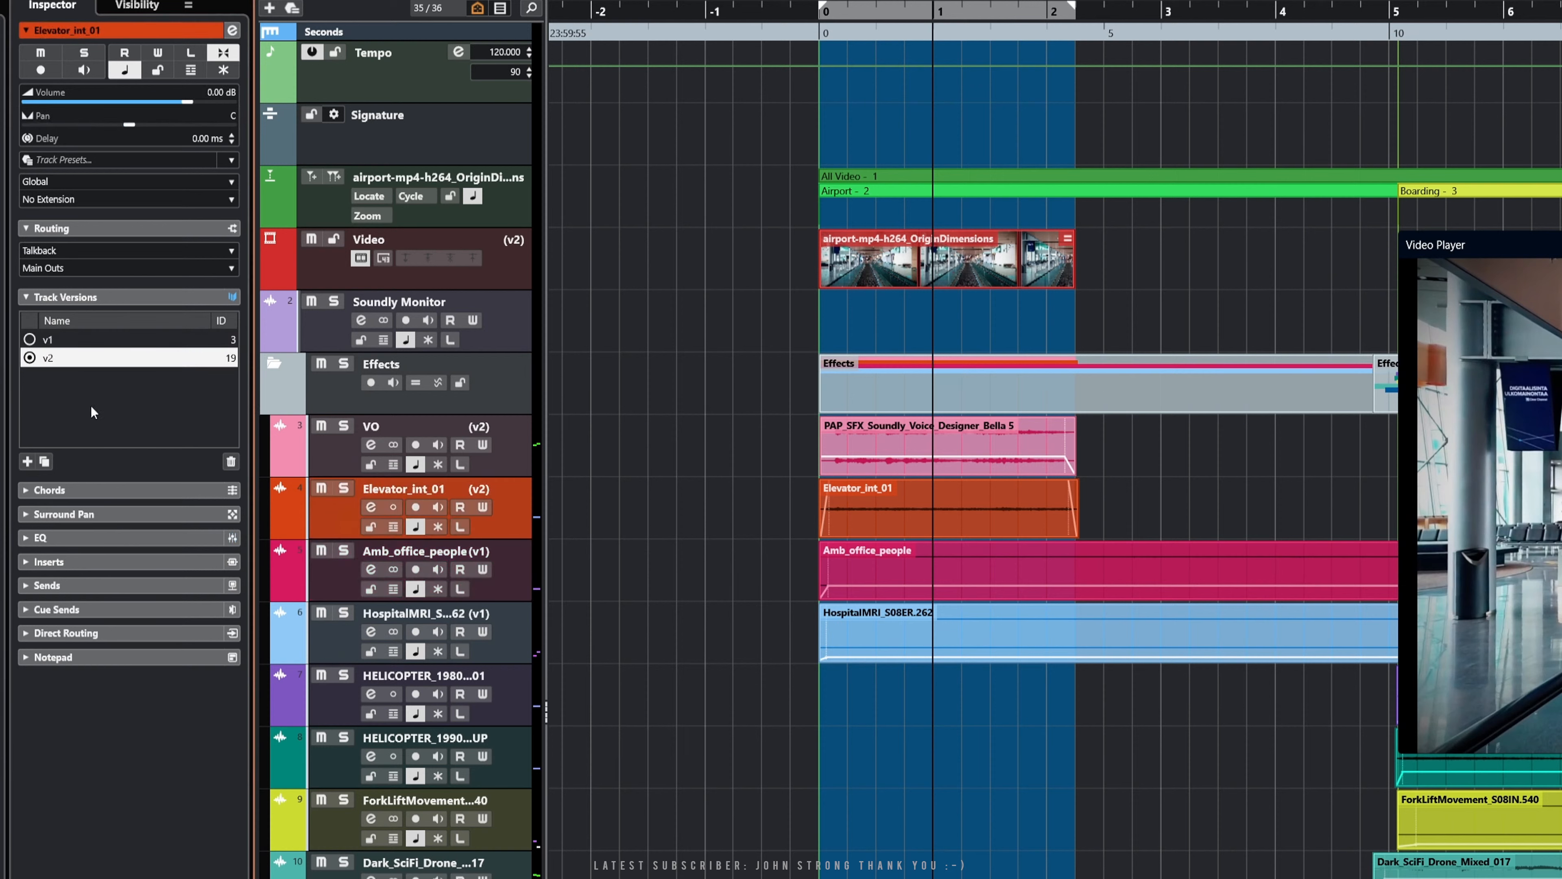
click(31, 340)
click(336, 469)
click(45, 341)
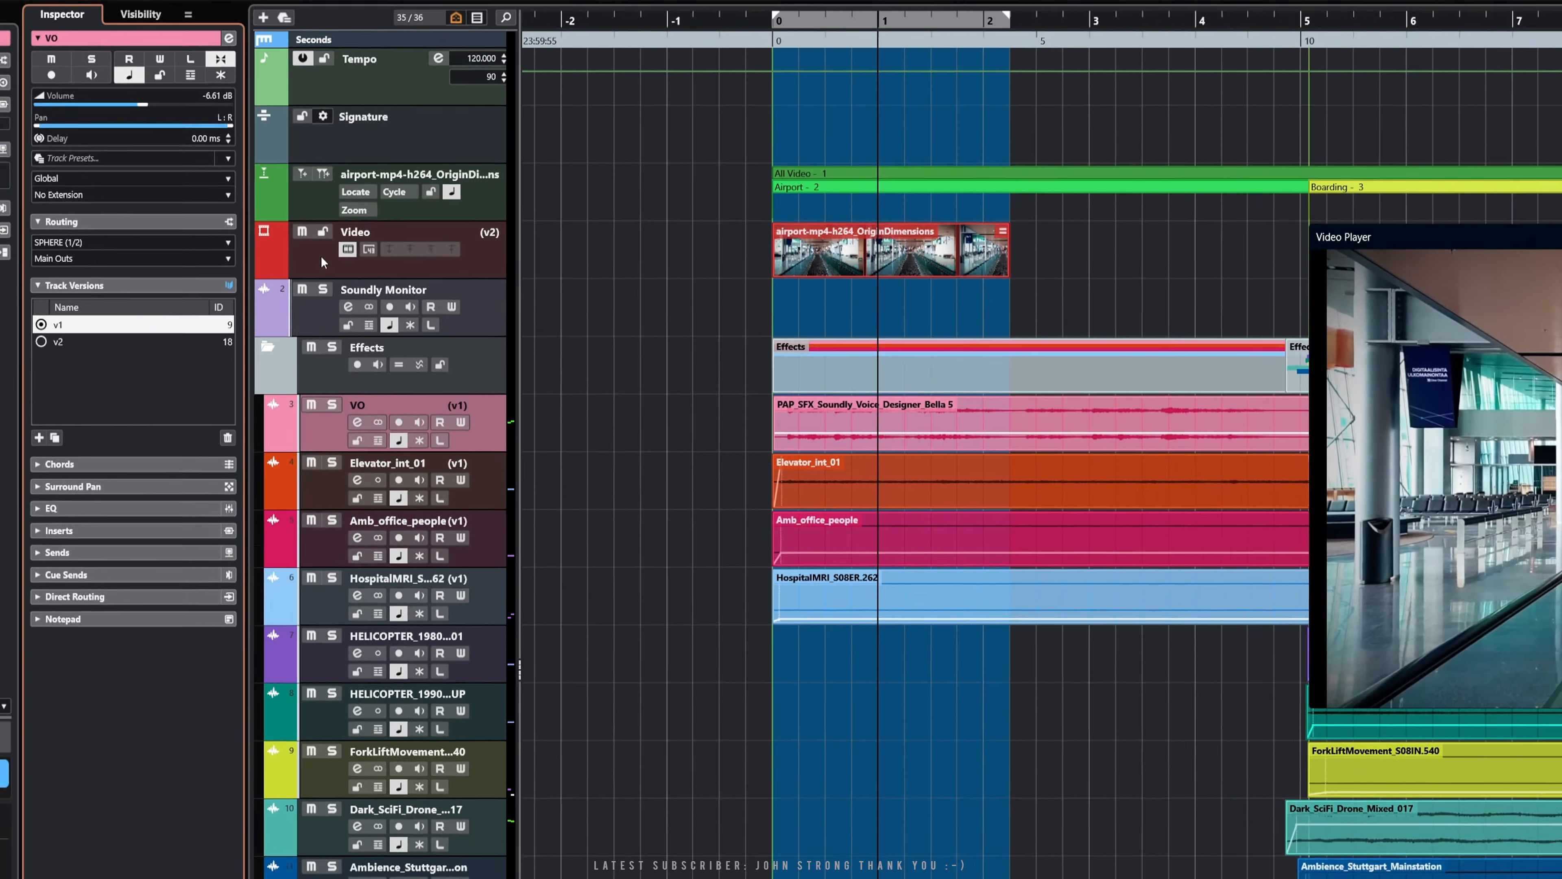
Switch the Video track to track version v1 and back to v2
click(323, 257)
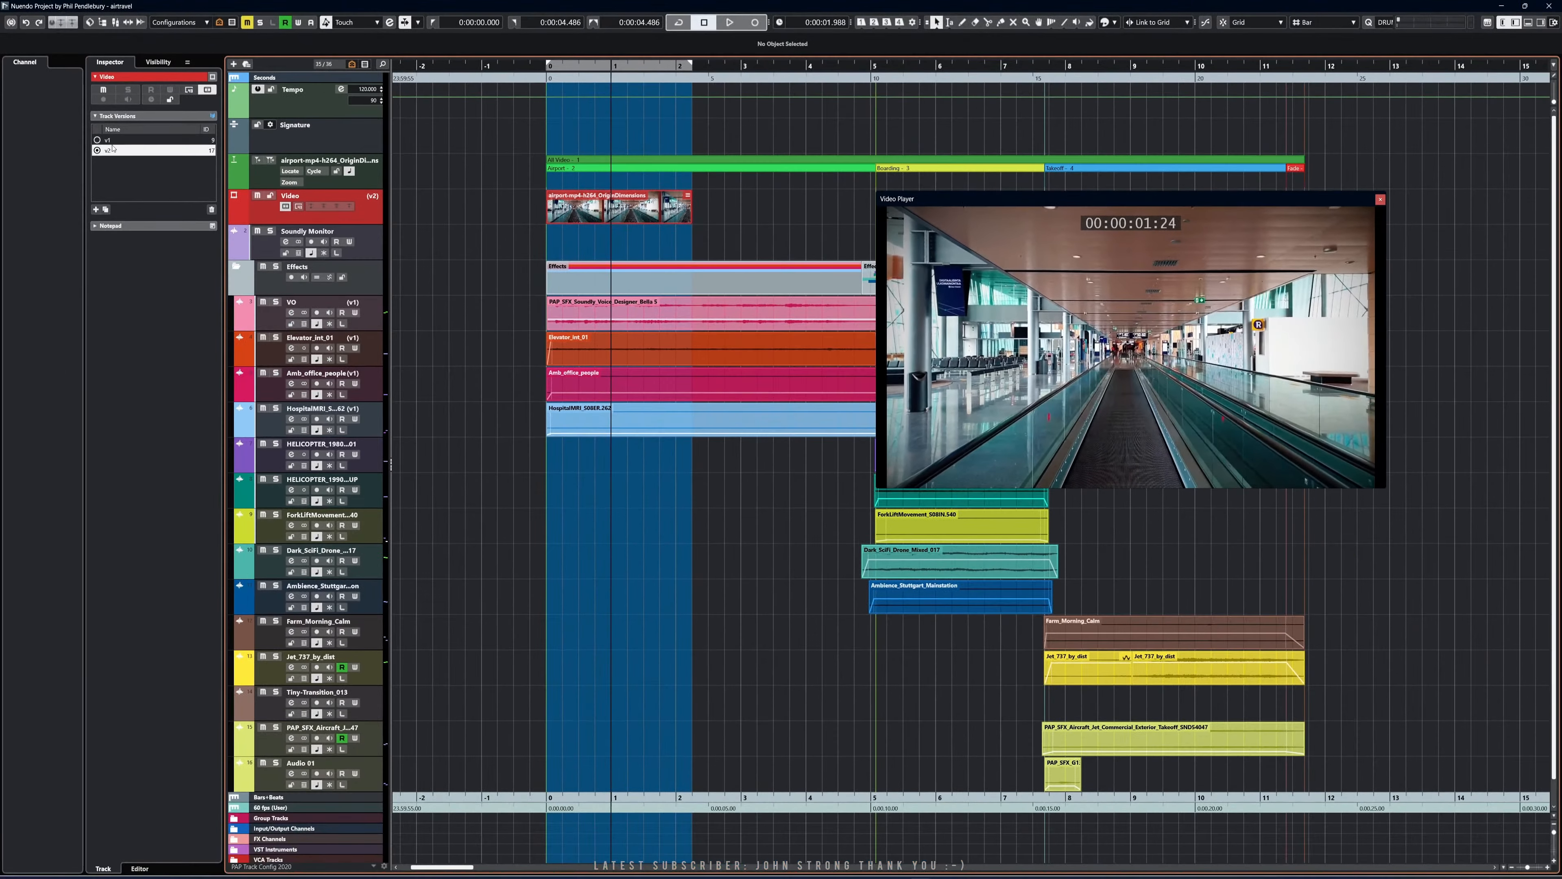
click(108, 141)
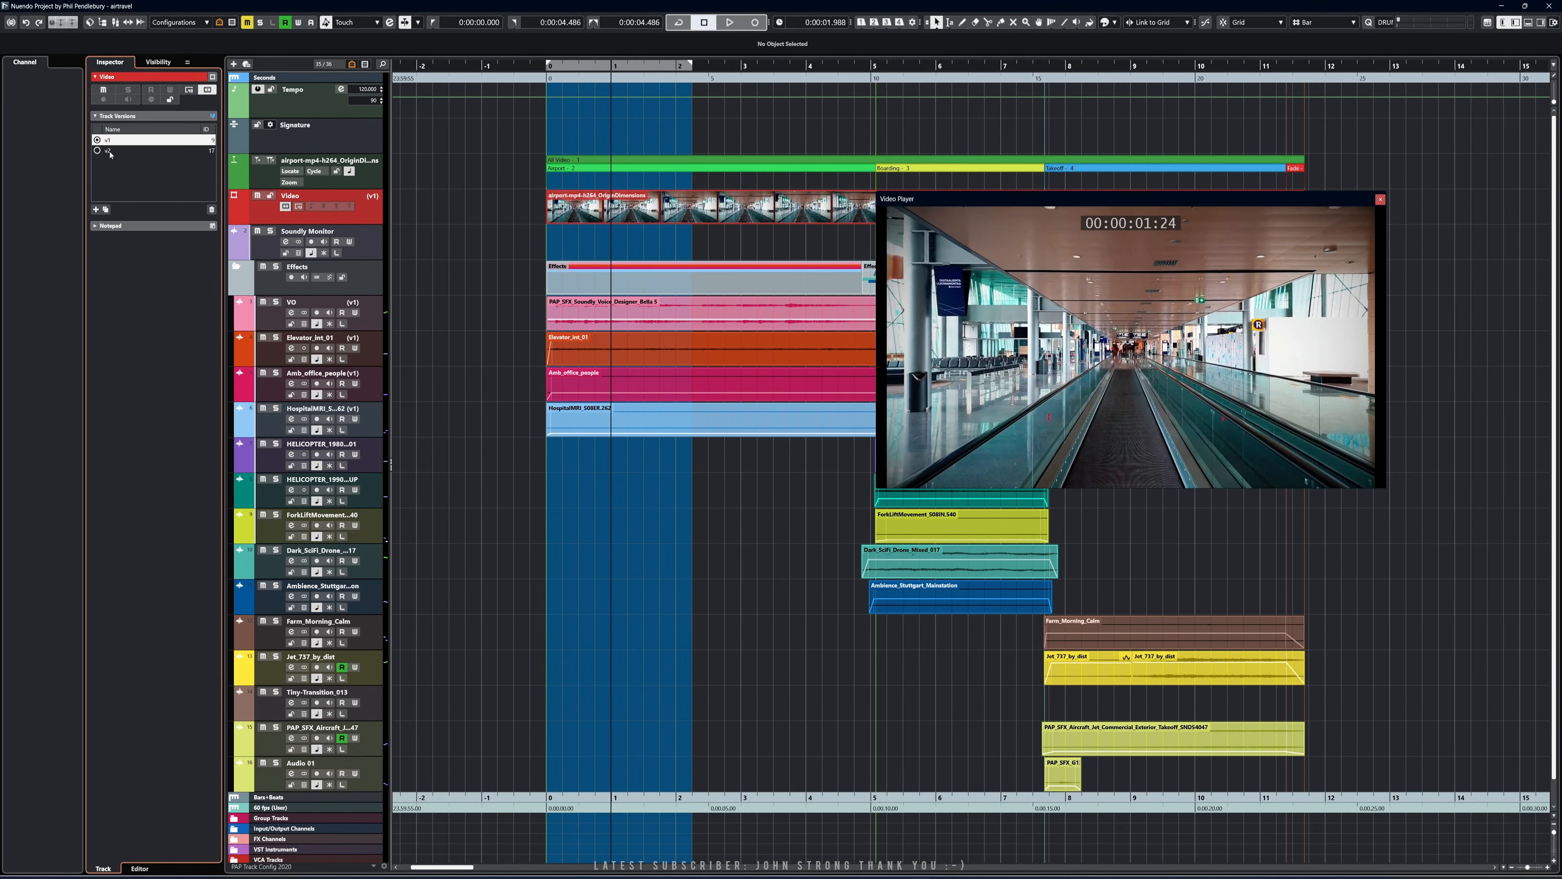
click(108, 151)
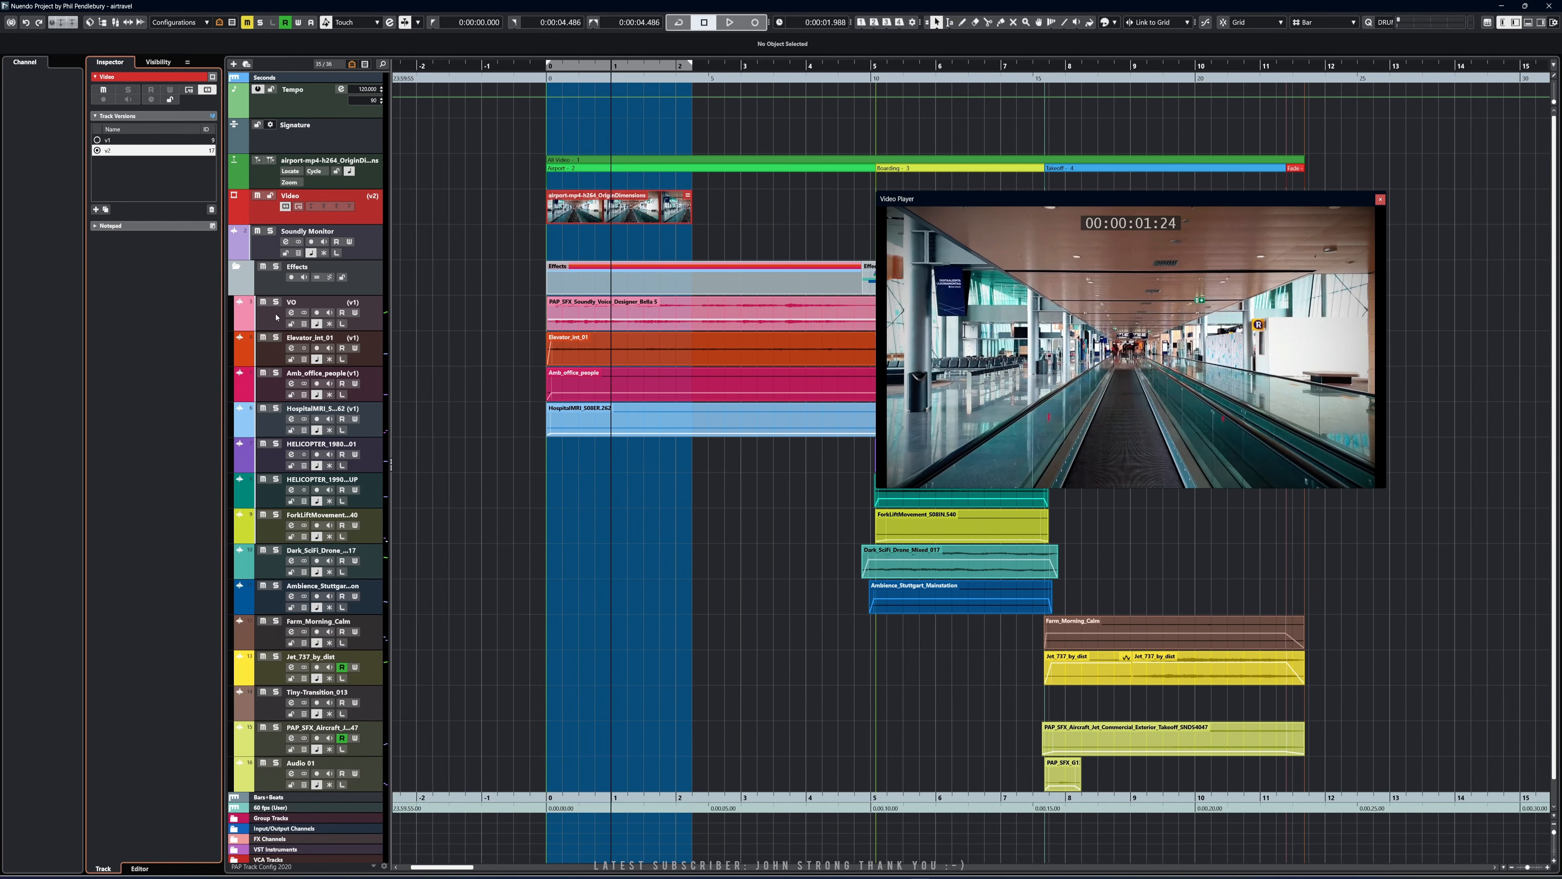
key(KP_Add)
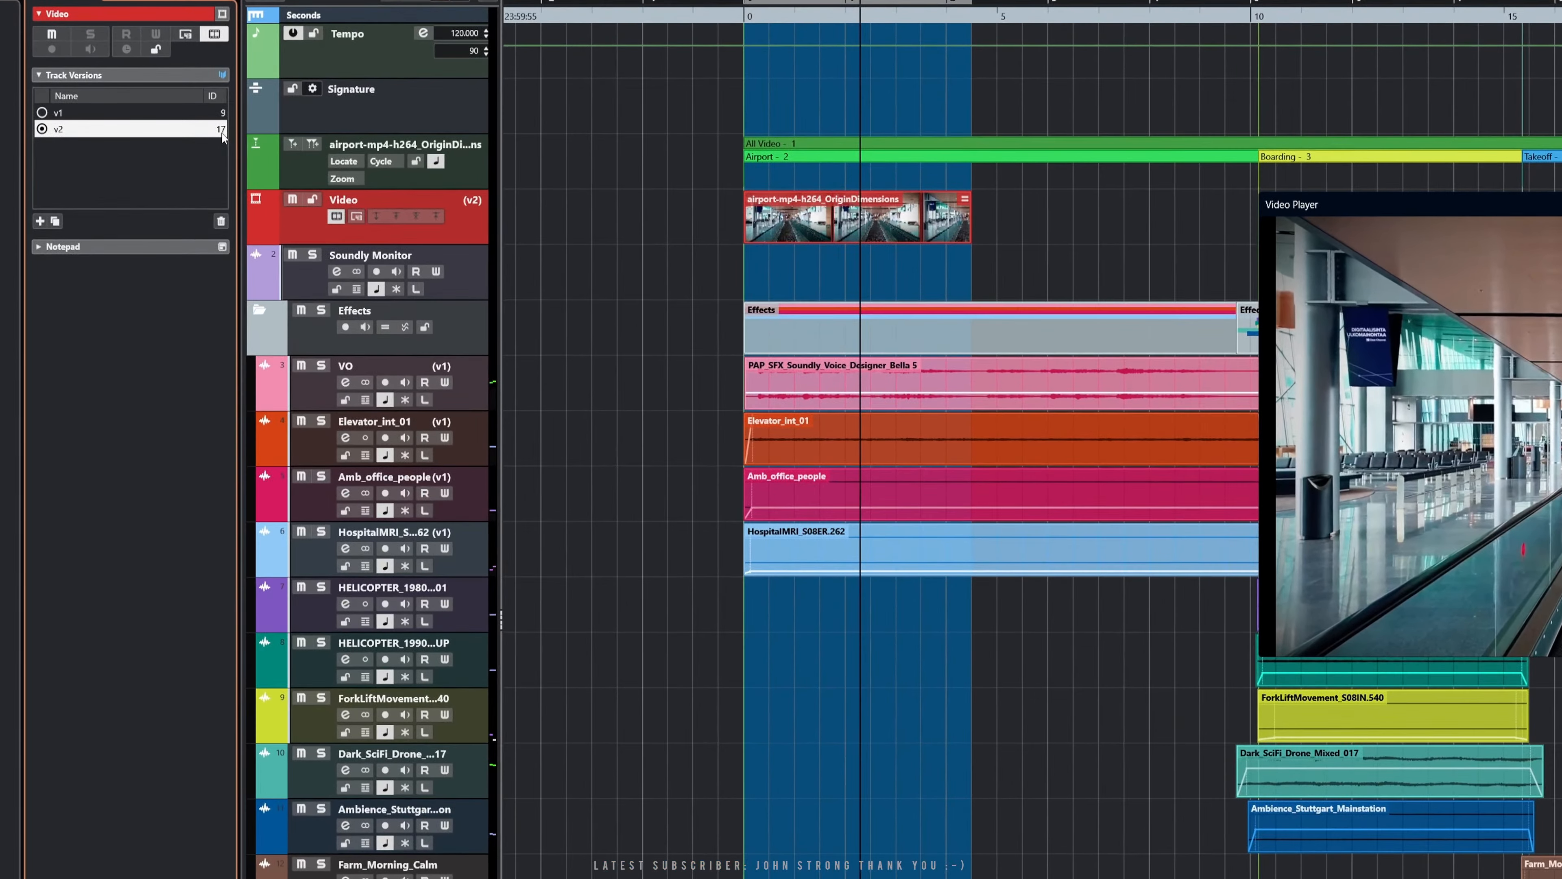
Switch the Video, VO, Elevator_int_01, Amb_office_people and HospitalMRI_S08ER.262 tracks to track version v2
click(153, 113)
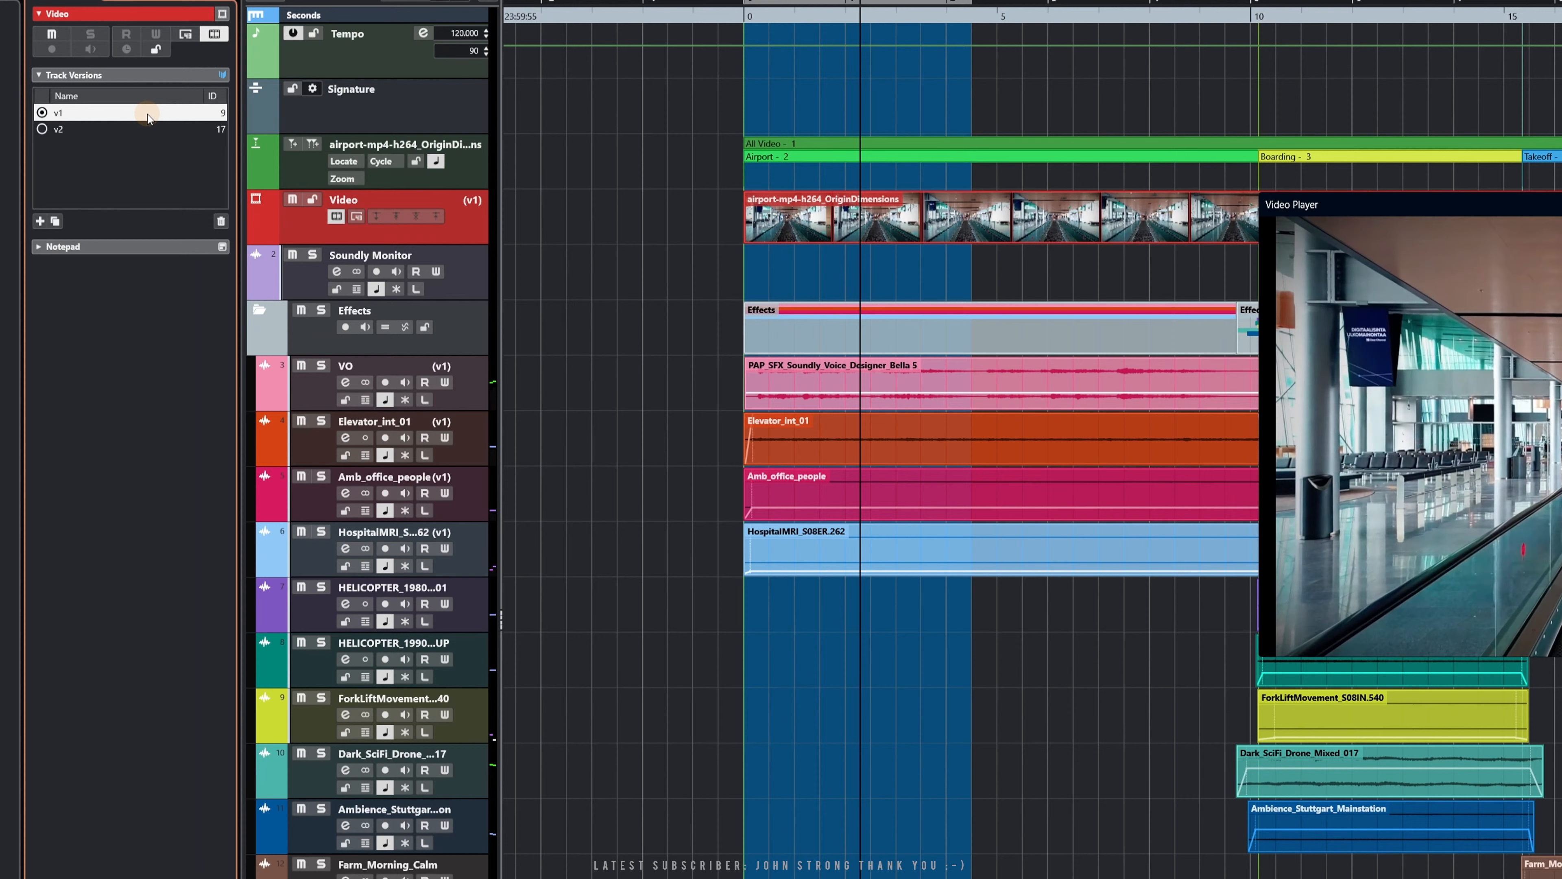
click(212, 130)
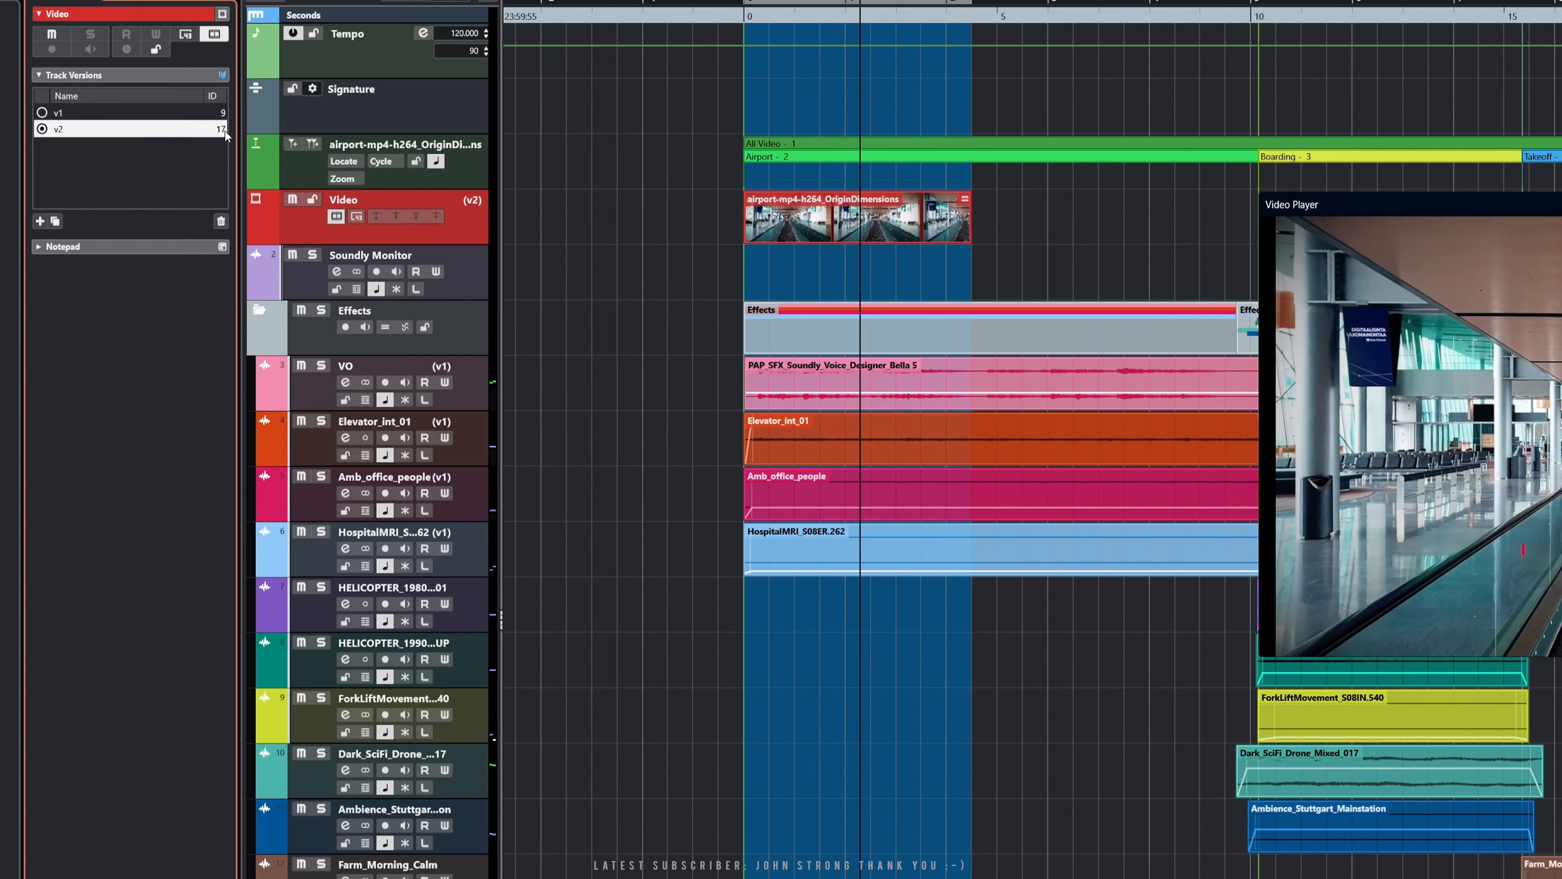
click(313, 385)
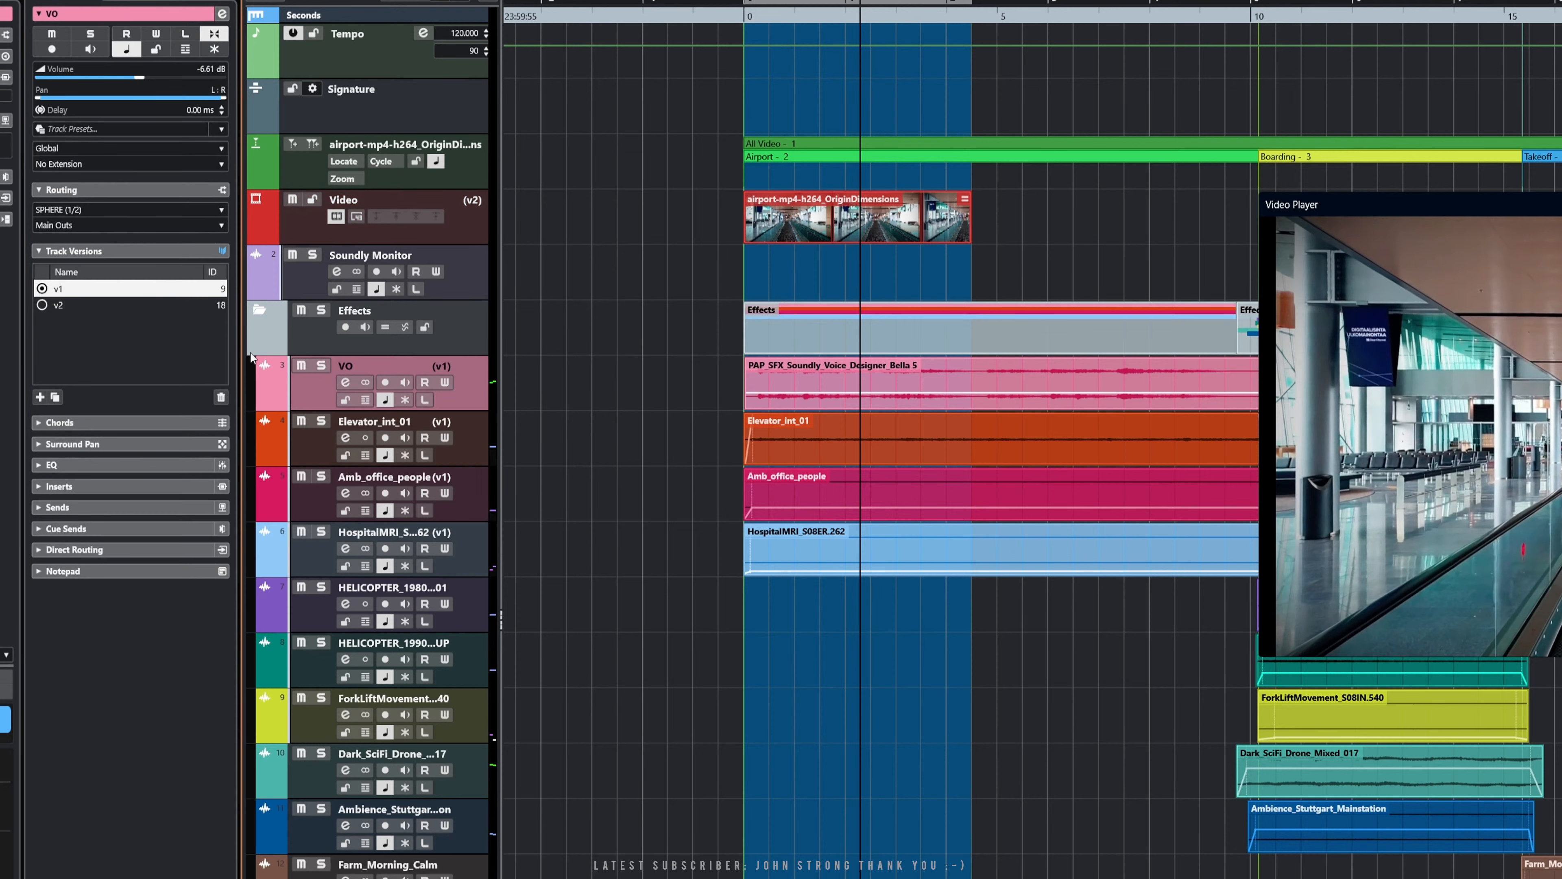
click(188, 306)
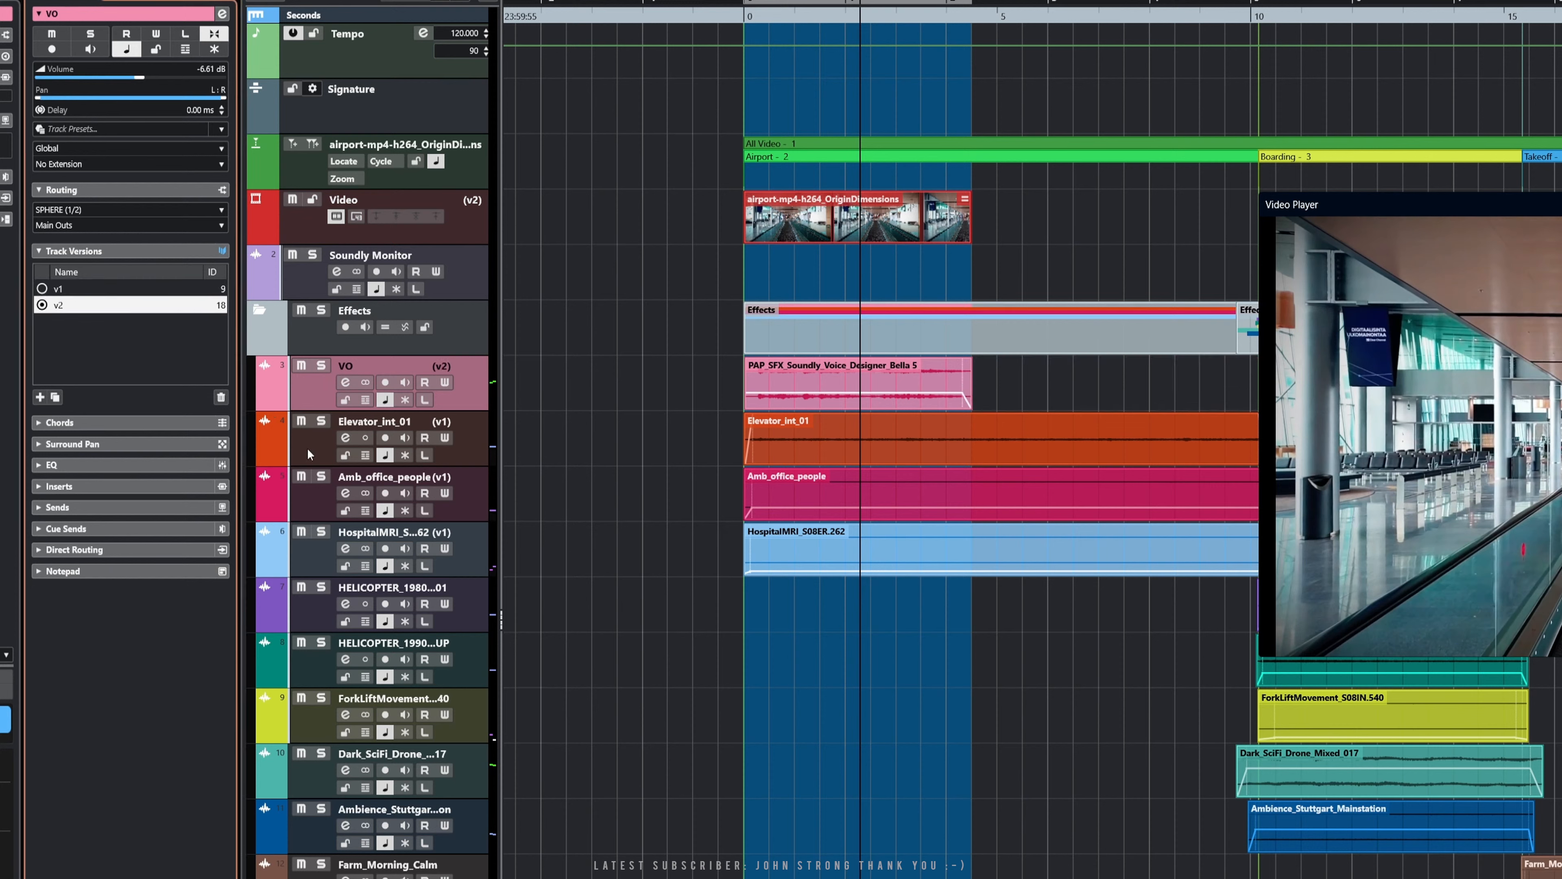
click(304, 450)
click(177, 304)
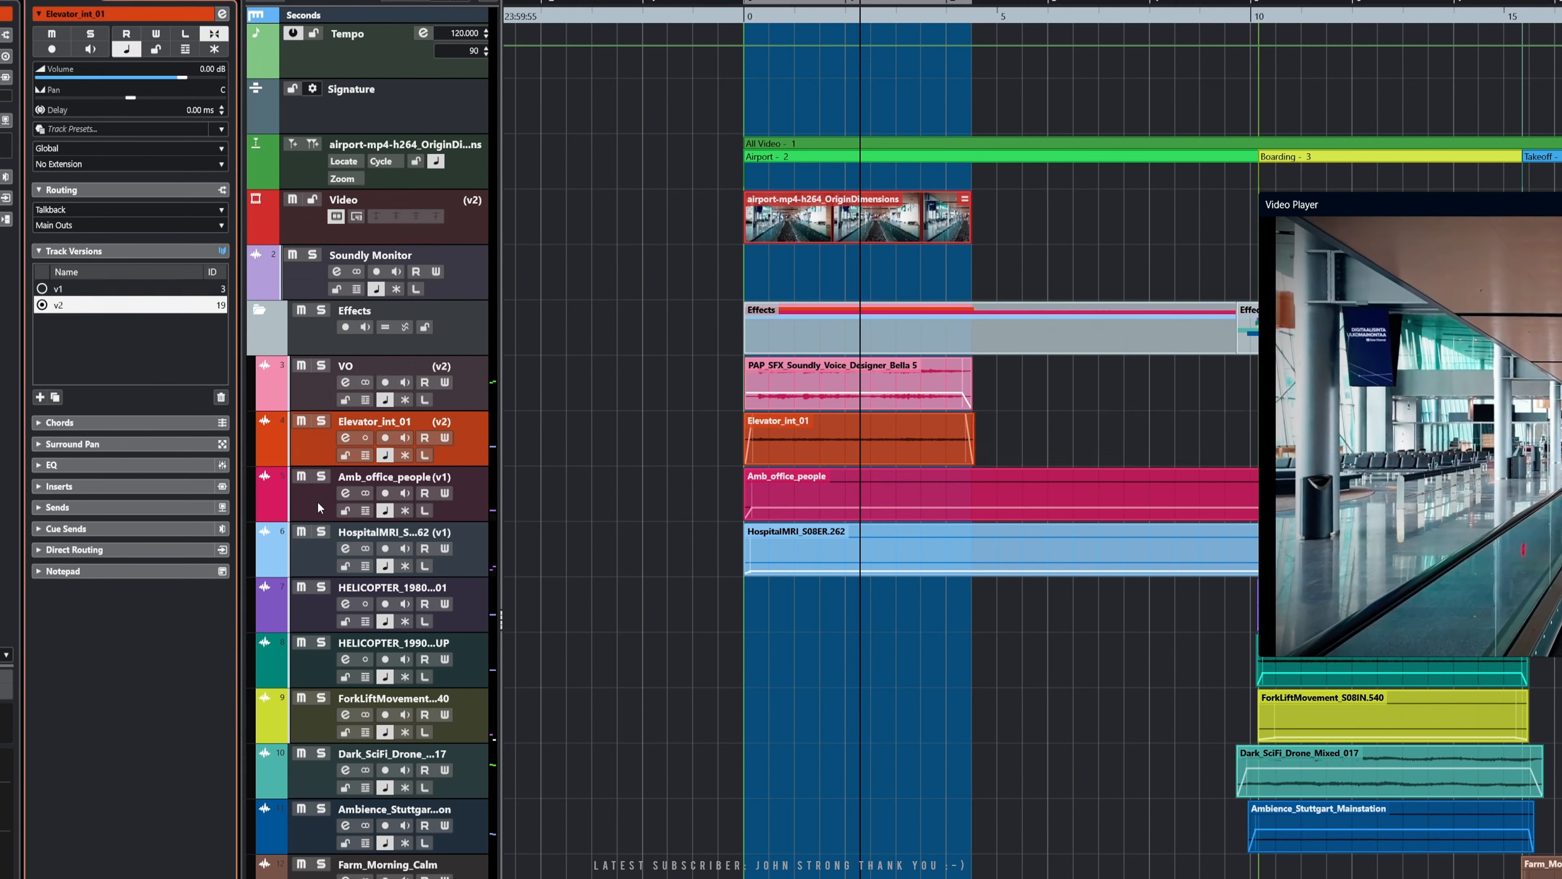
click(317, 500)
click(196, 306)
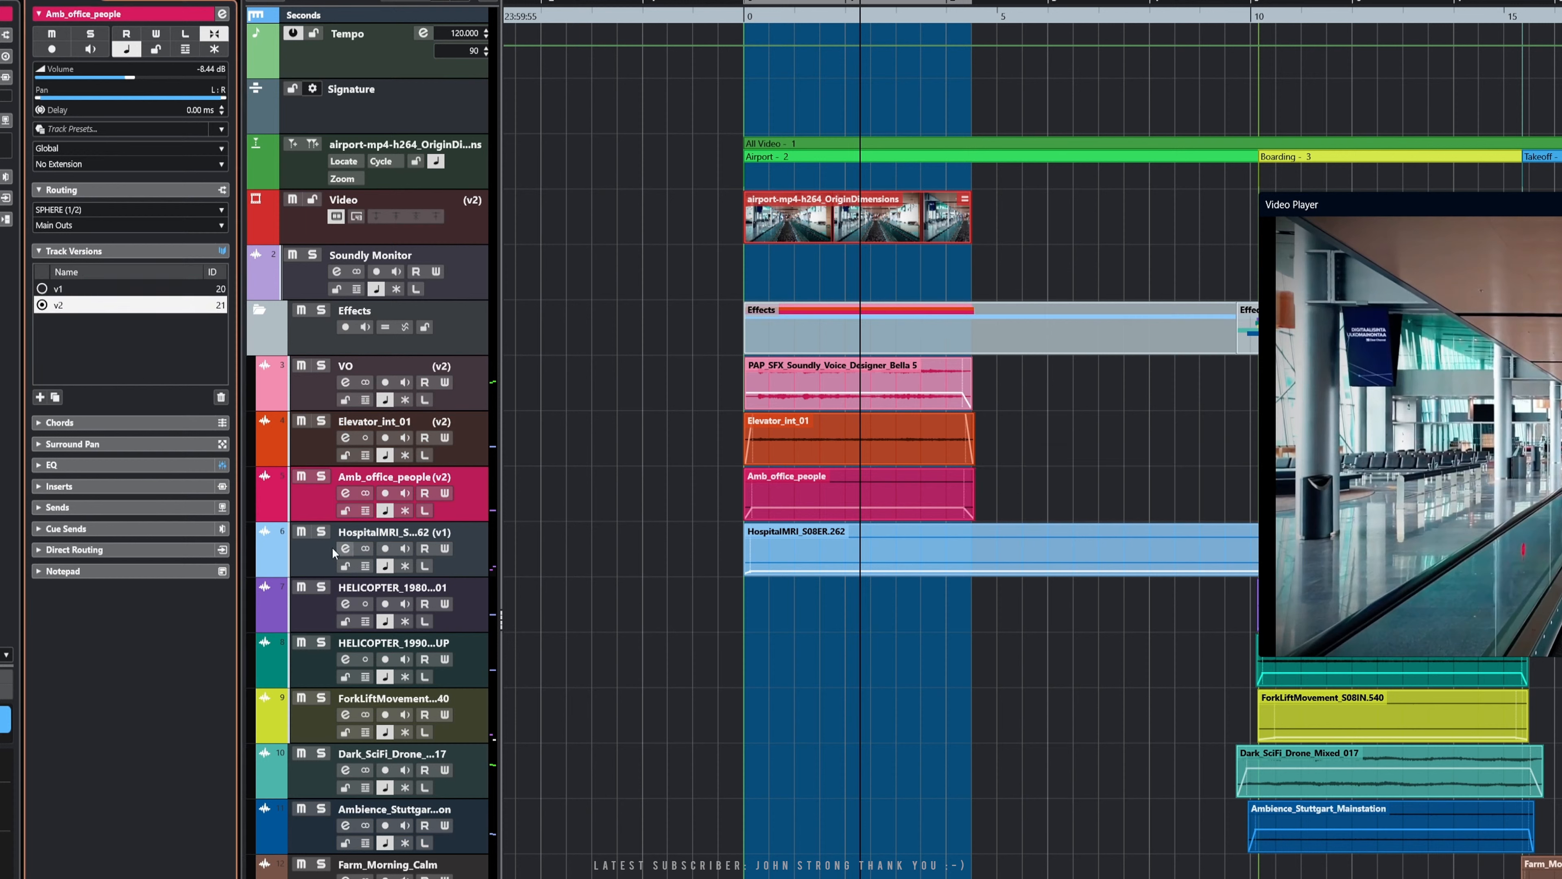
click(294, 540)
click(148, 305)
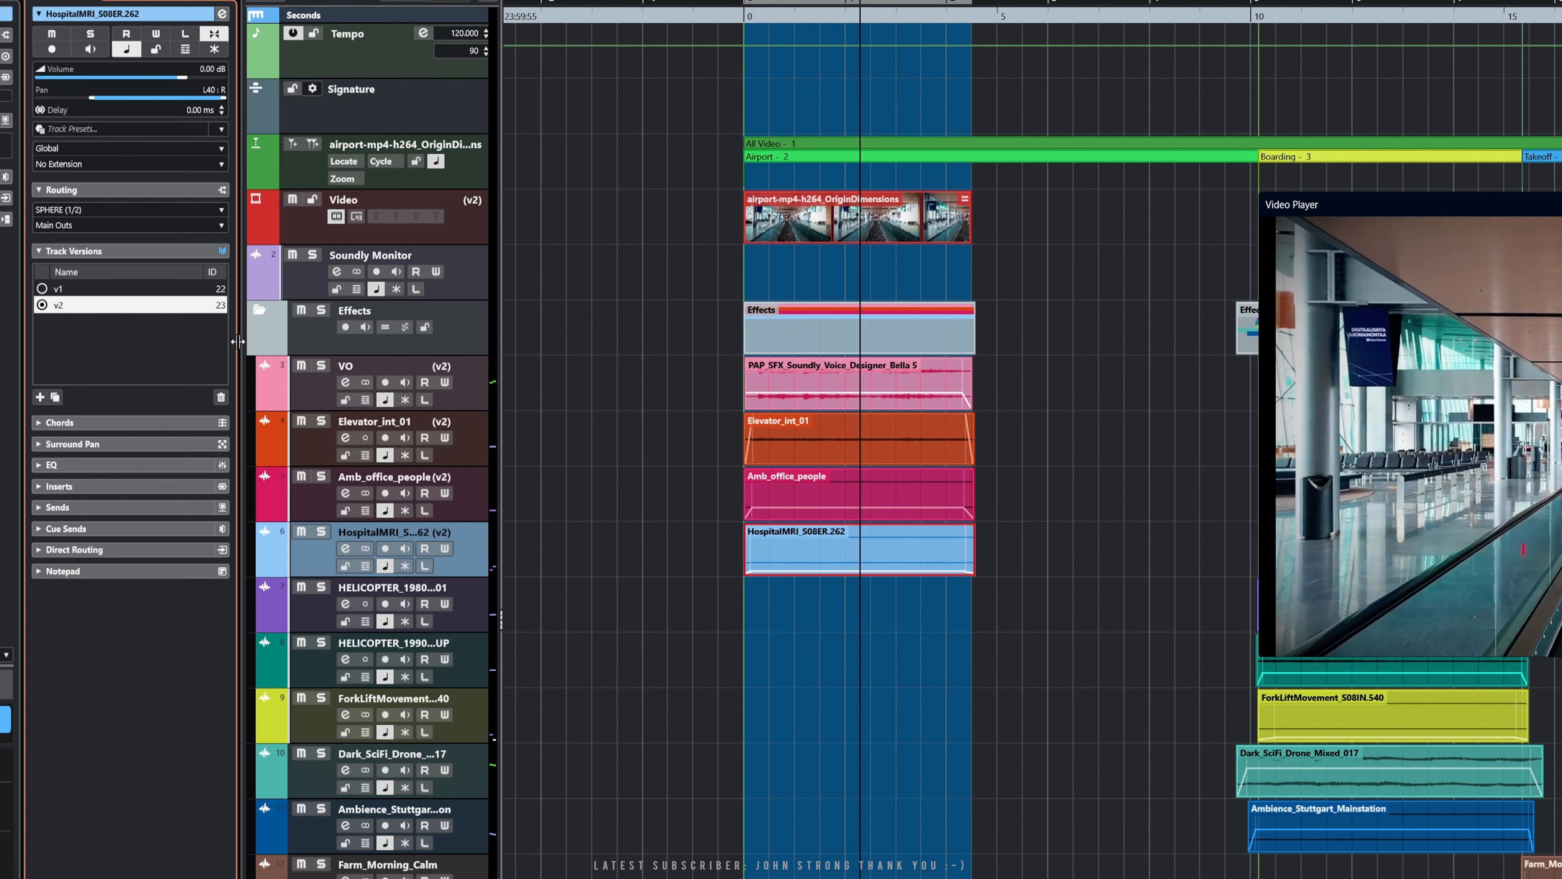
Compare the v2 version IDs of the Amb_office_people, Elevator_int_01 and VO tracks
click(315, 505)
click(314, 449)
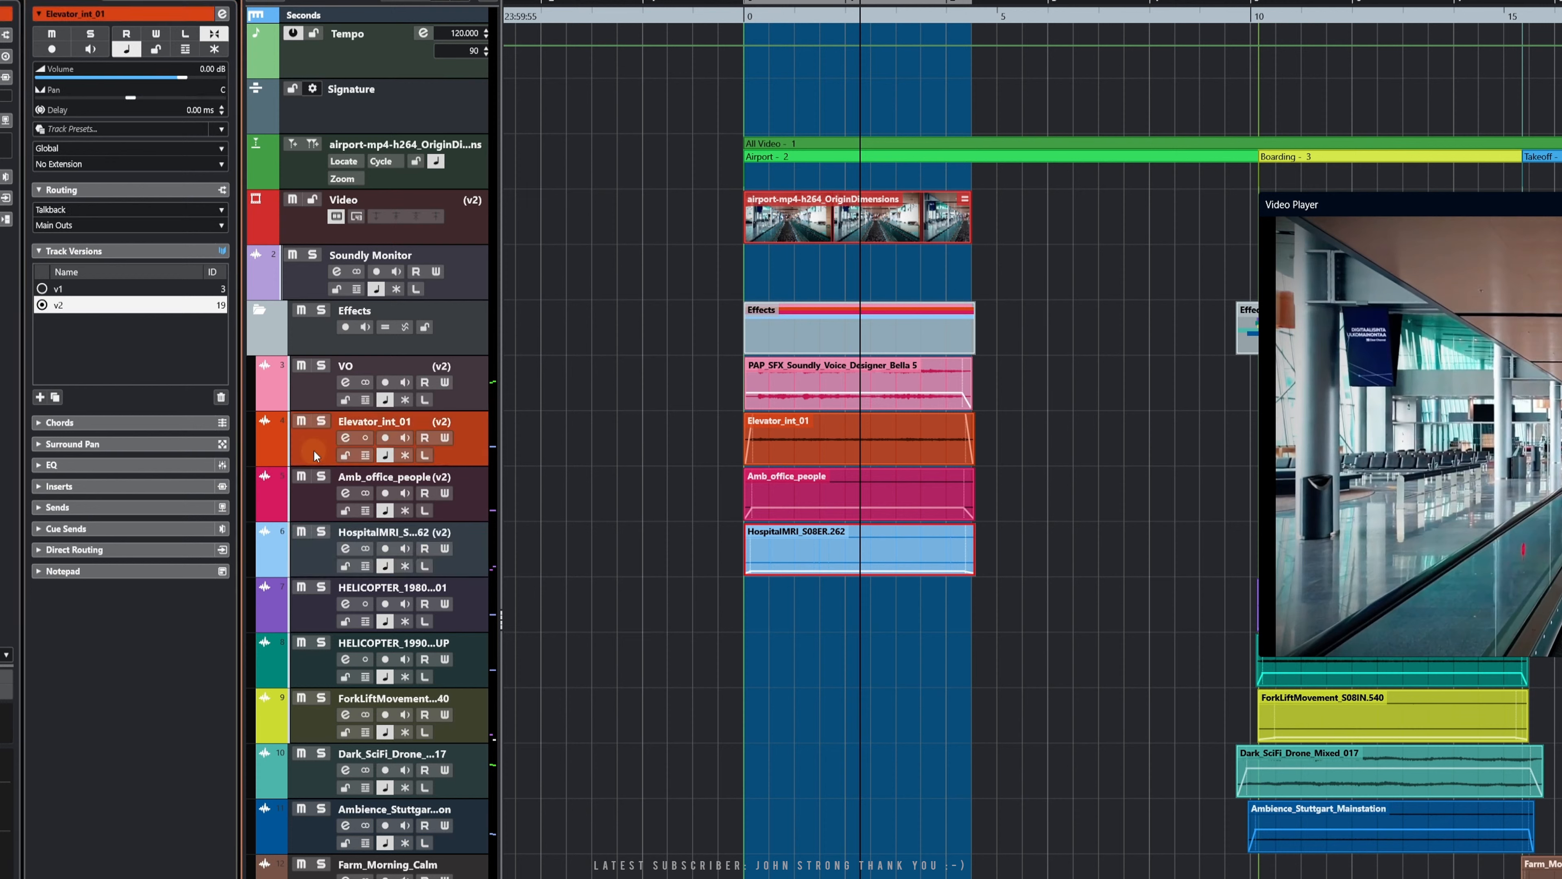
click(314, 398)
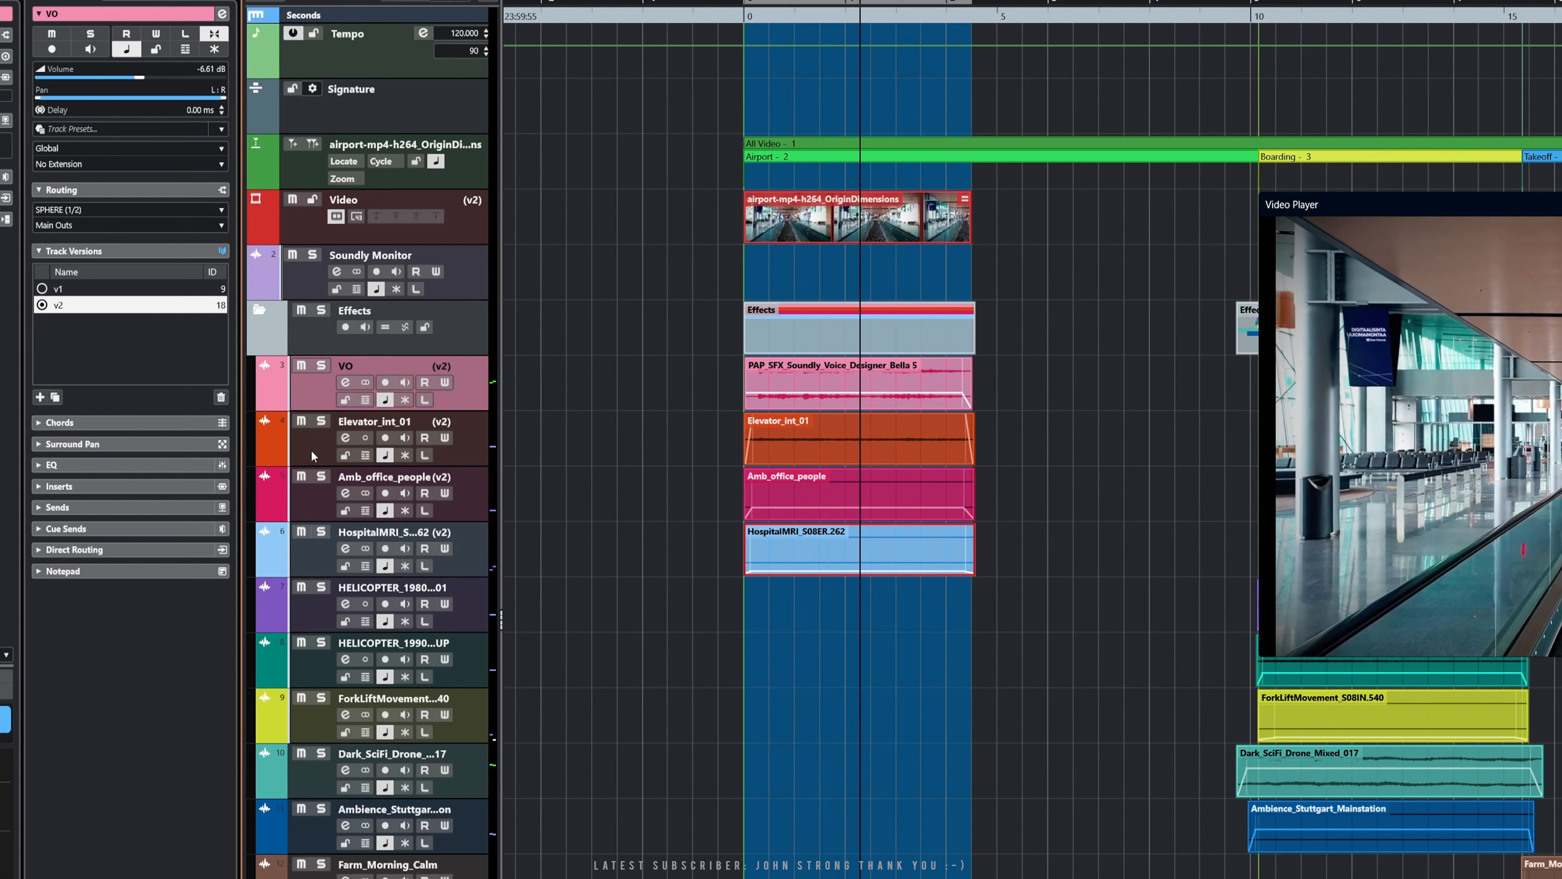
Assign a common version ID to the v2 versions of the Video, VO, Elevator_int_01, Amb_office_people and HospitalMRI_S08ER.262 tracks
click(314, 556)
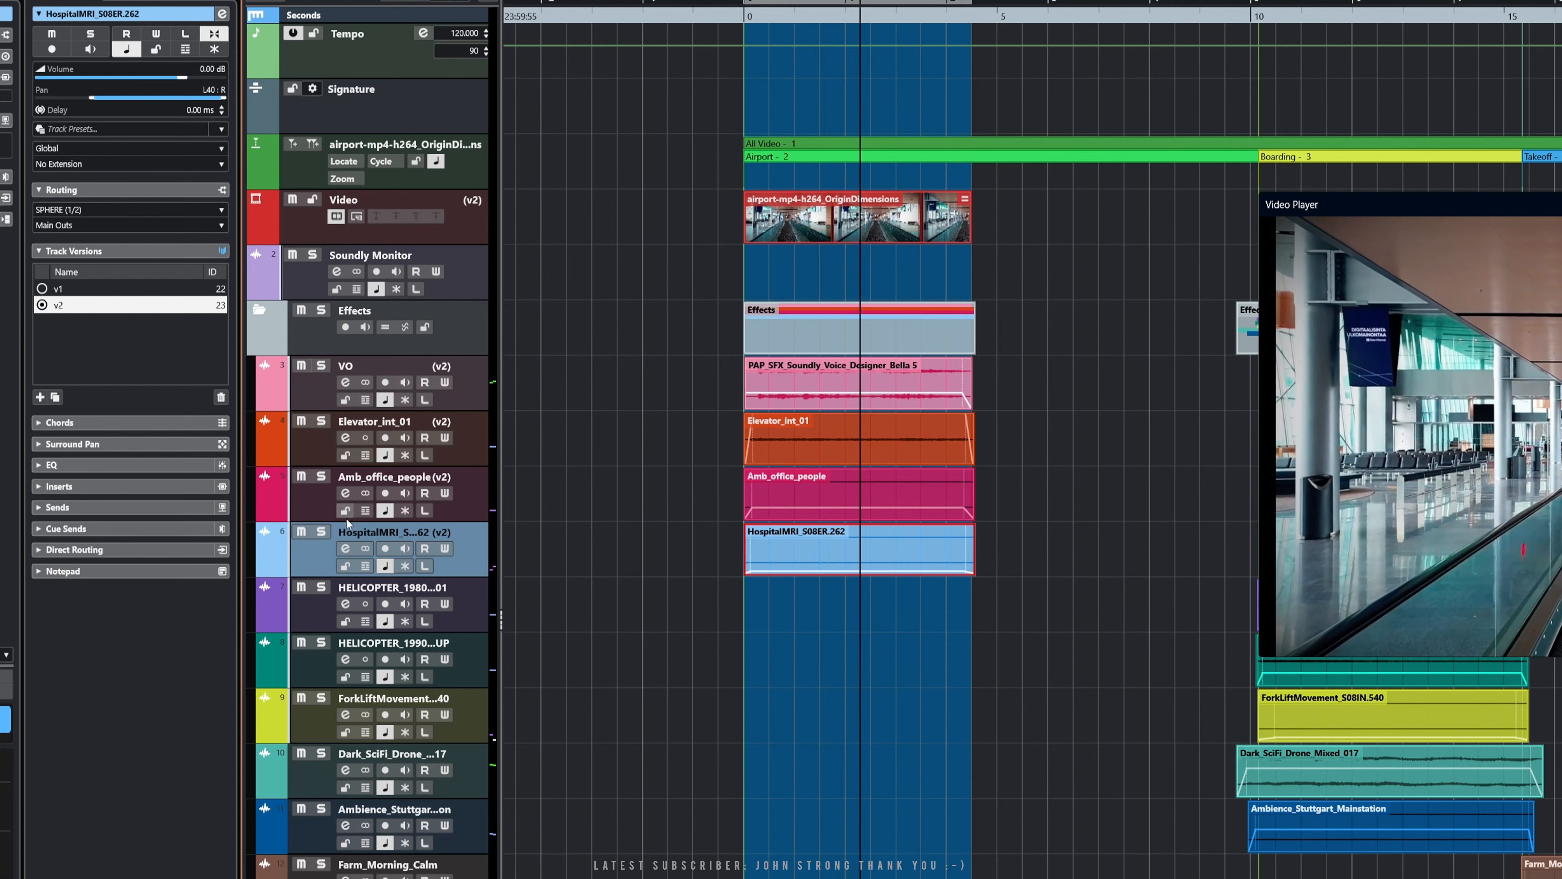
ctrl+click(313, 503)
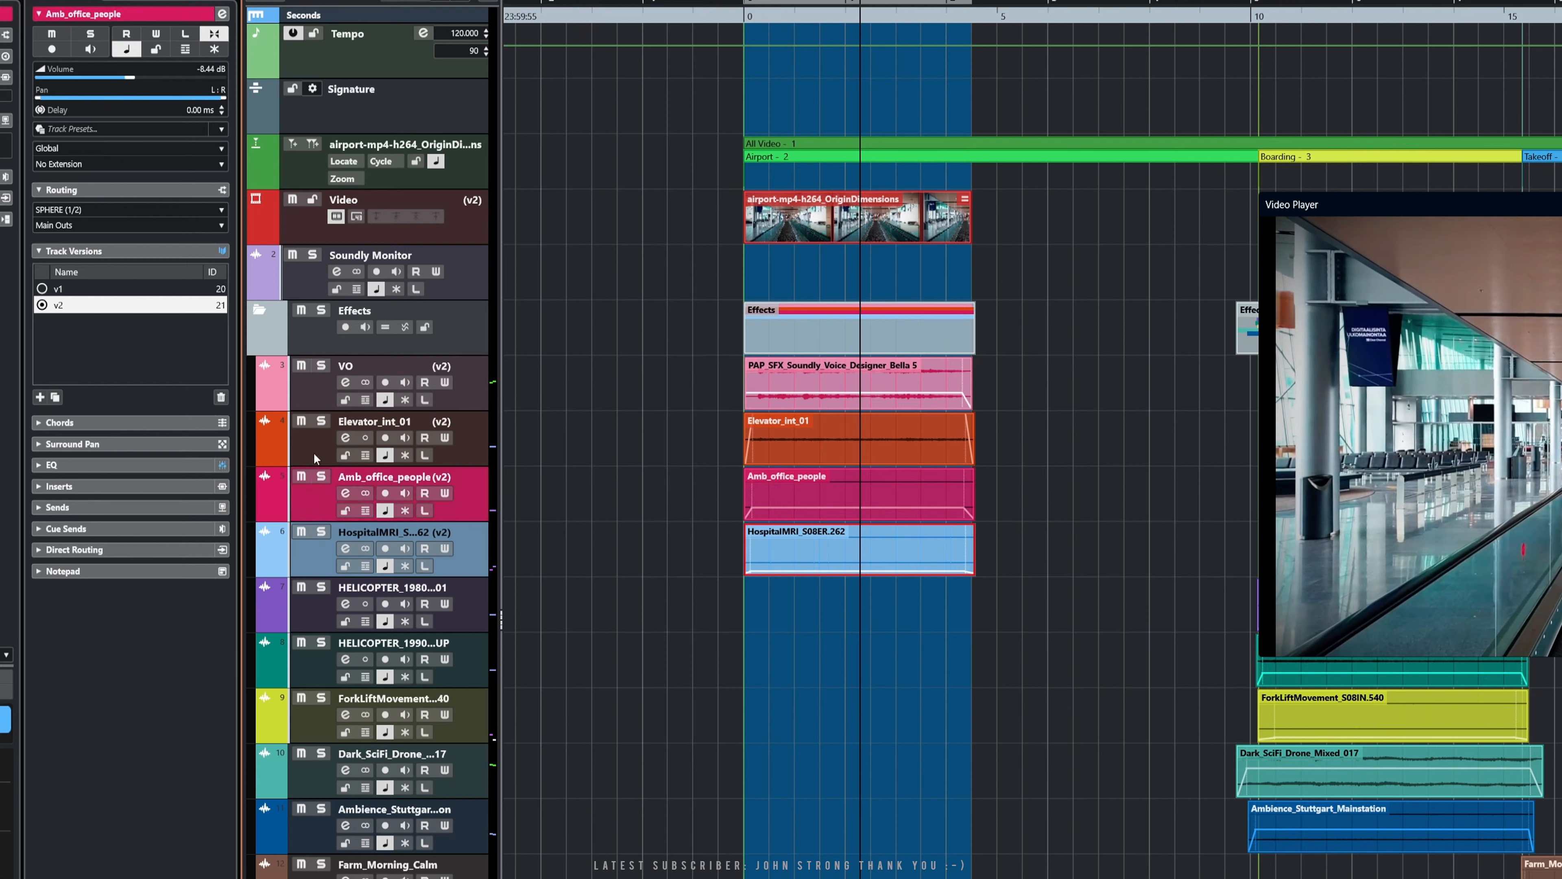
ctrl+click(310, 438)
ctrl+click(309, 386)
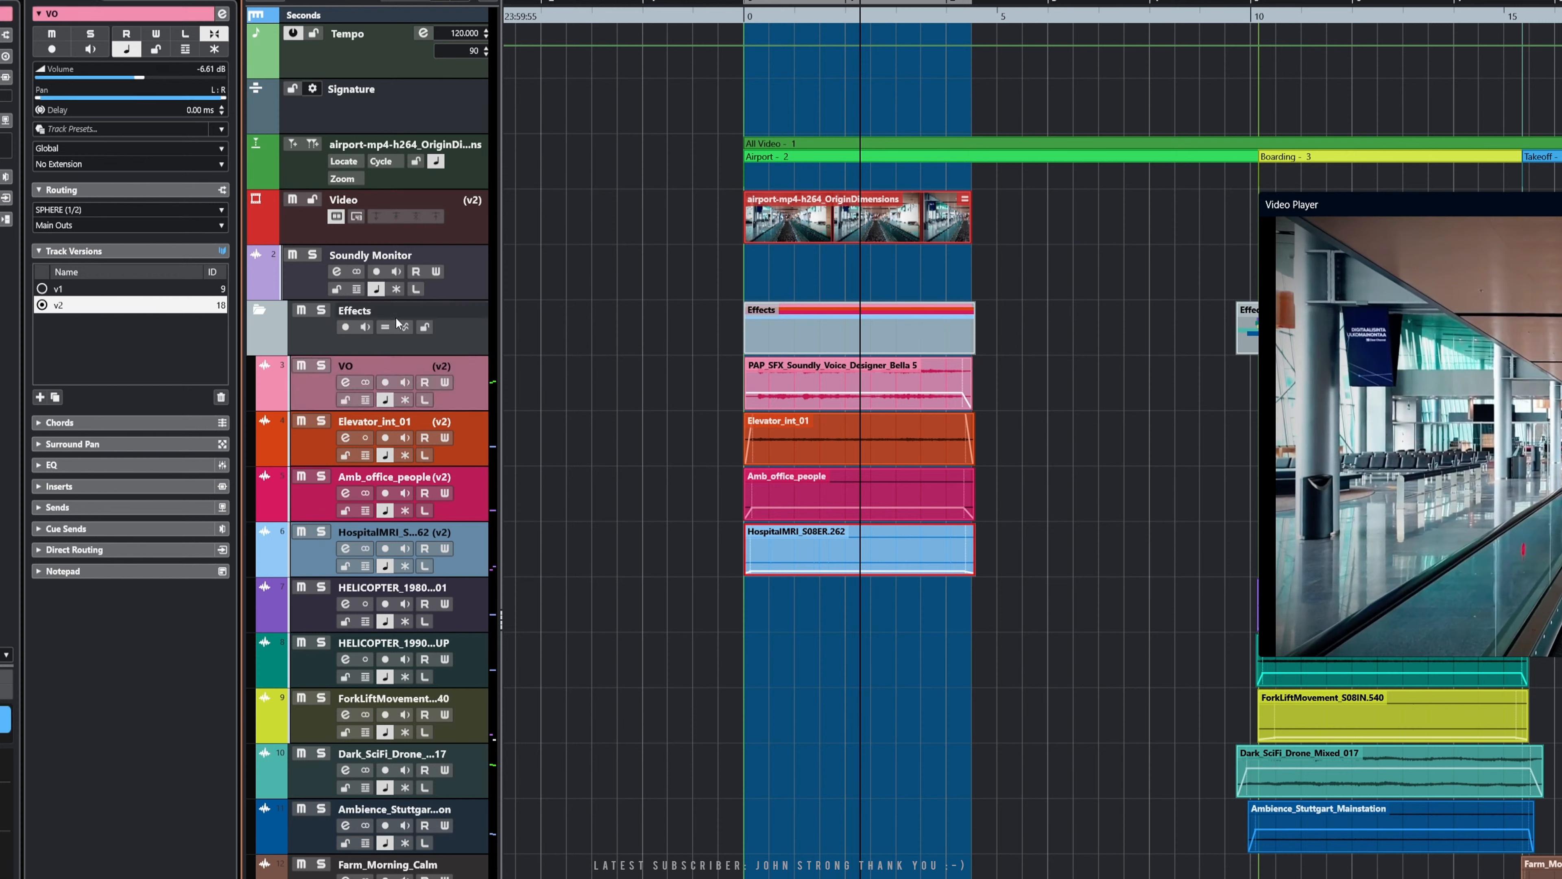
click(301, 227)
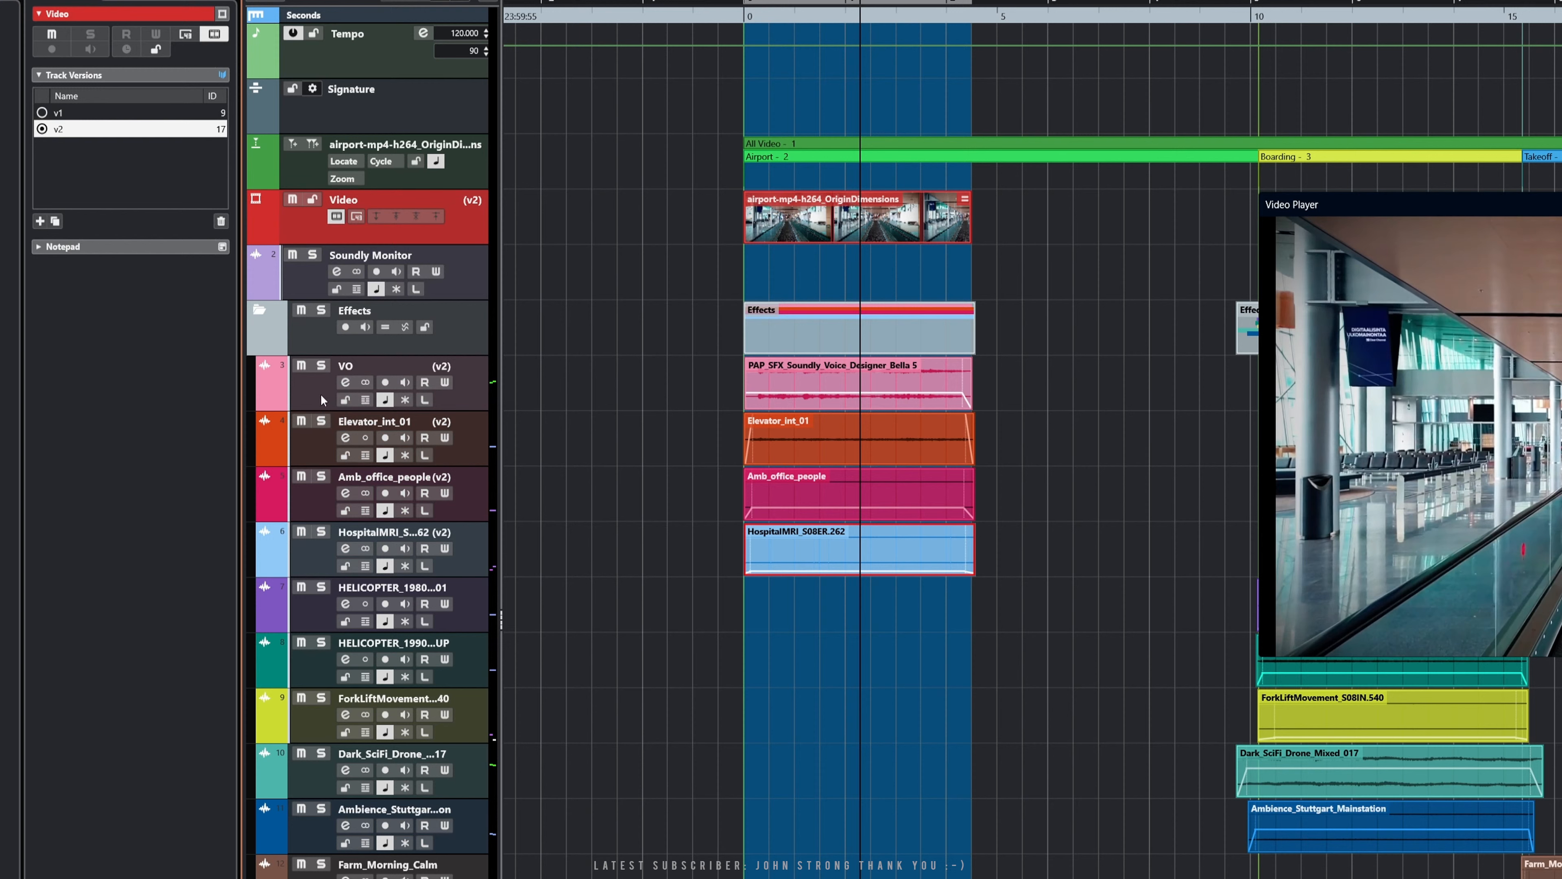
drag(319, 394, 319, 553)
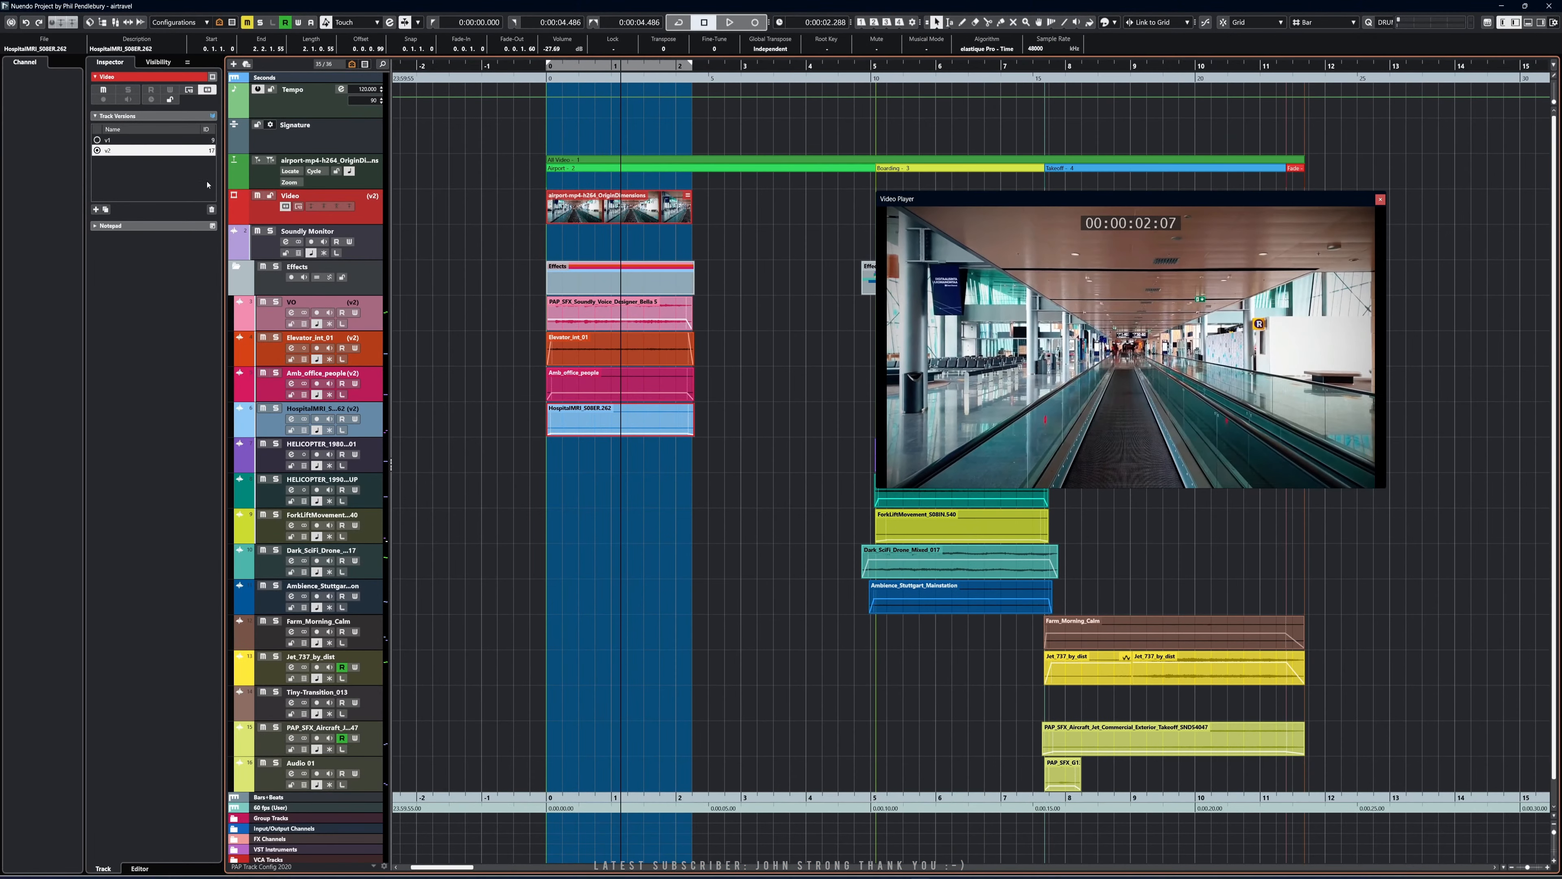
click(45, 16)
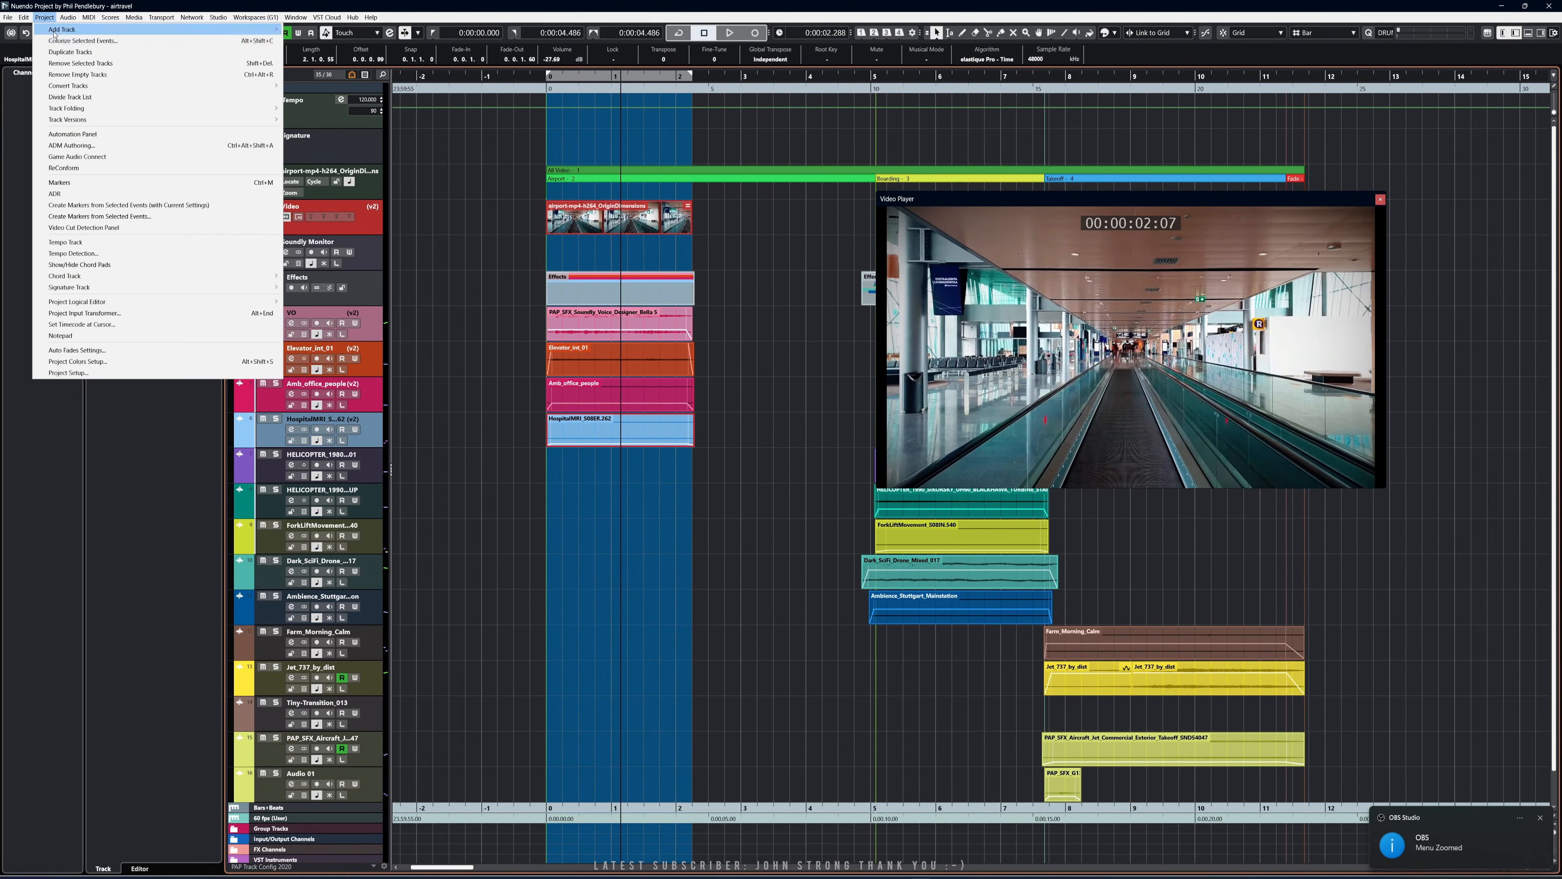
mouse_move(93, 121)
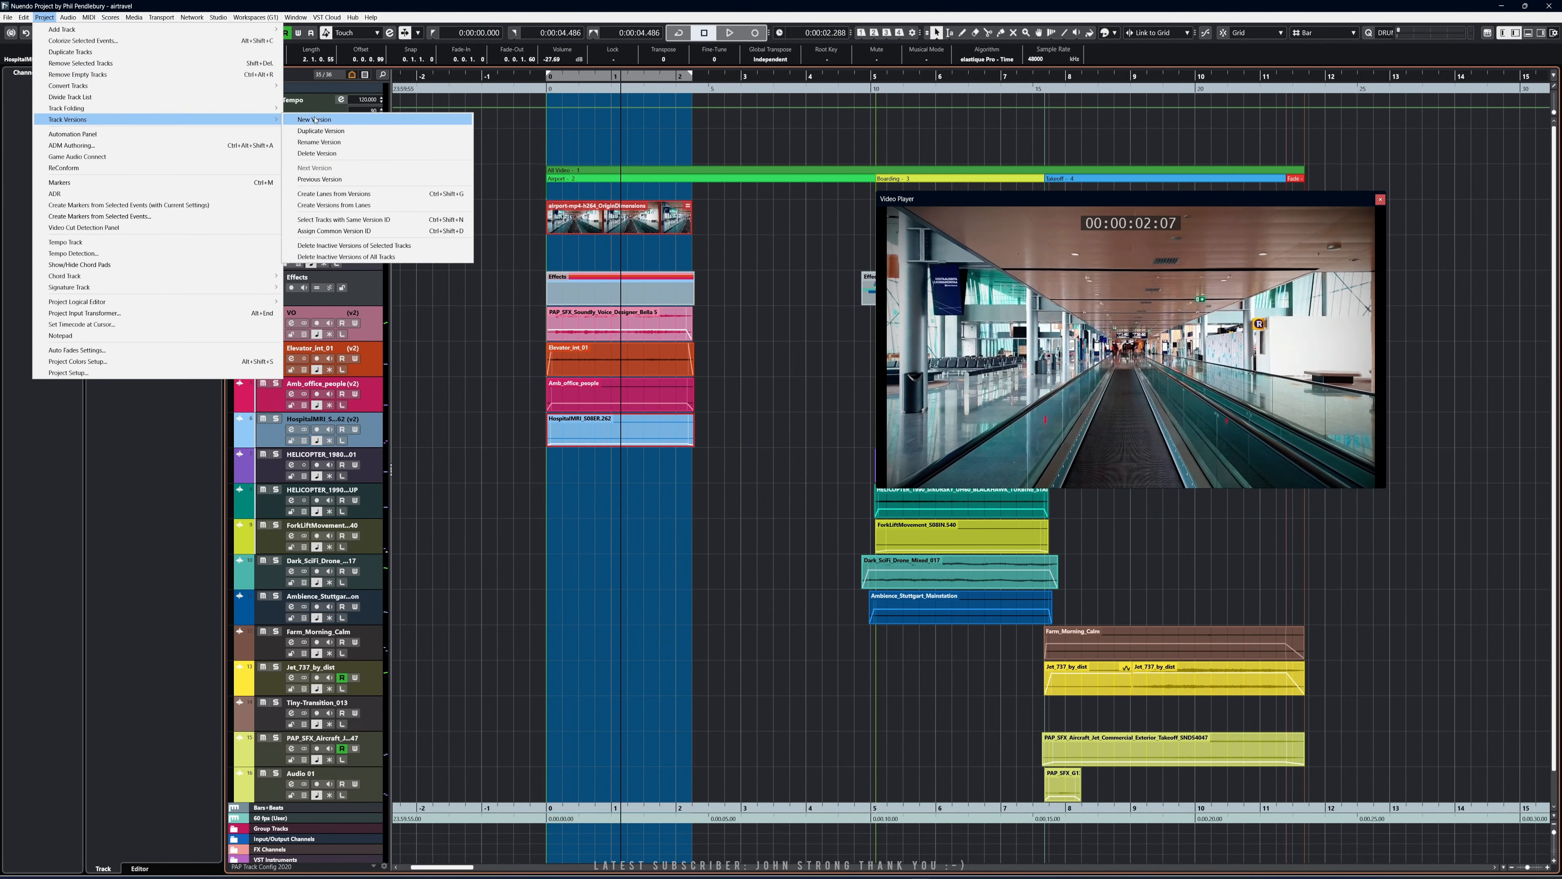
click(352, 232)
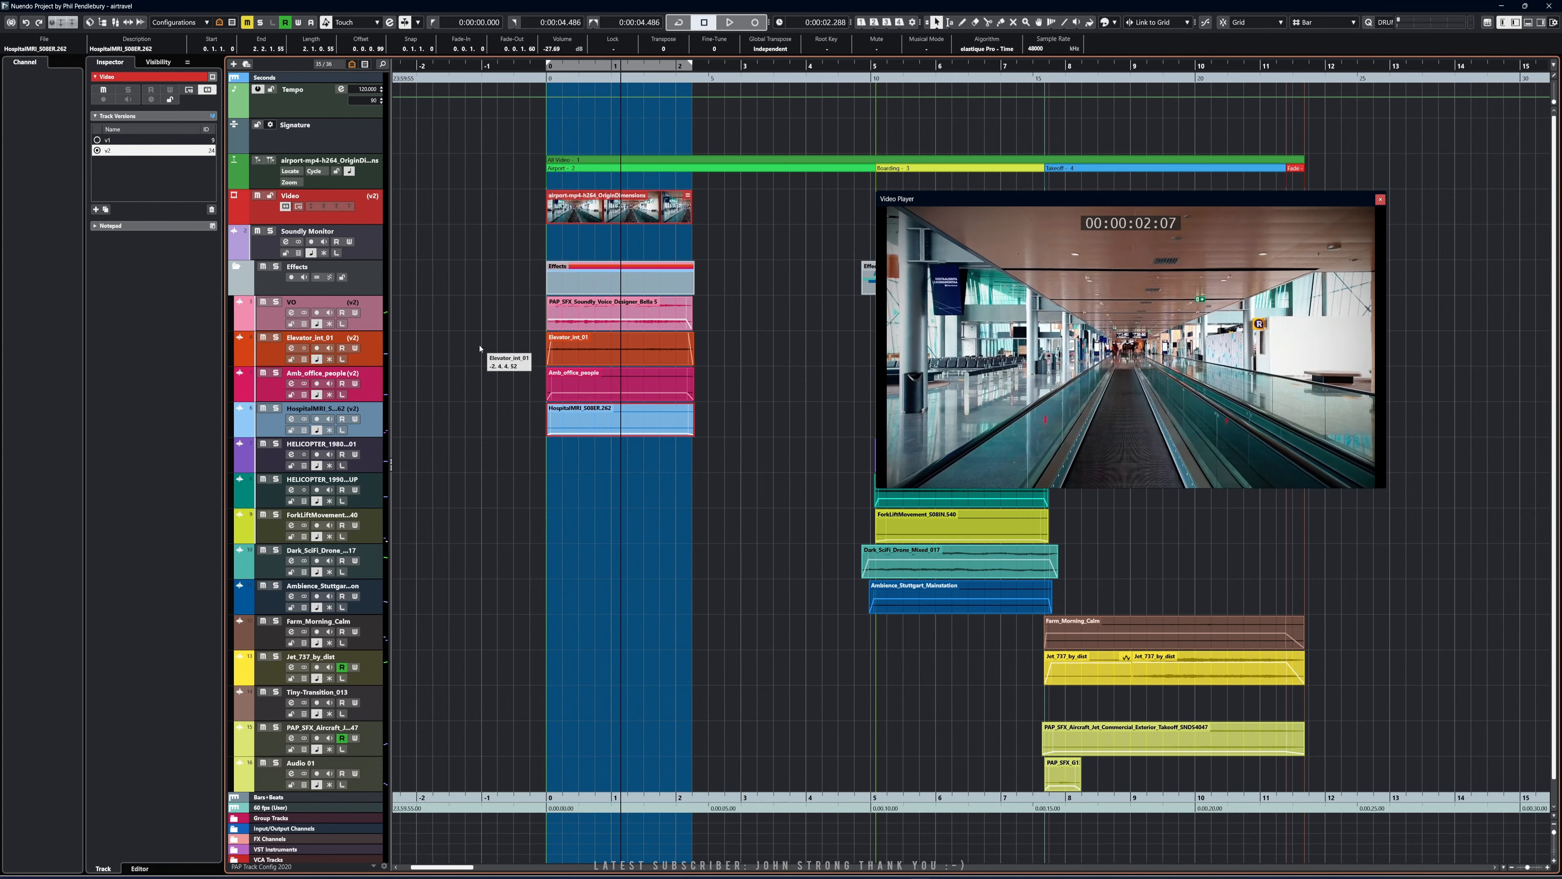
Check the v2 version ID on the VO, Elevator_int_01, Amb_office_people and HospitalMRI_S08ER.262 tracks in turn
click(274, 323)
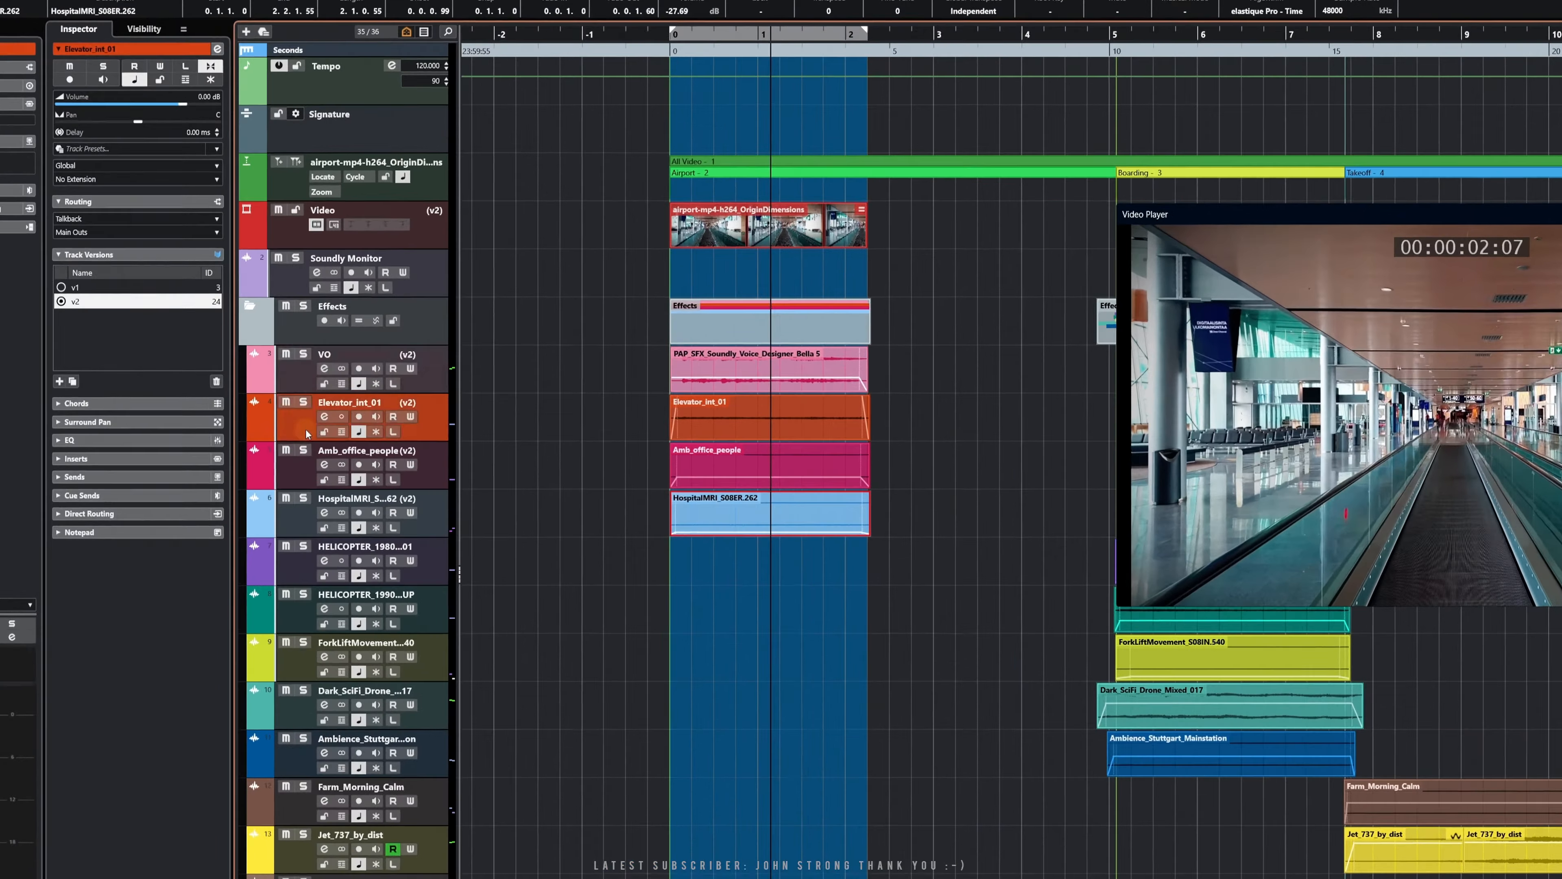
click(274, 362)
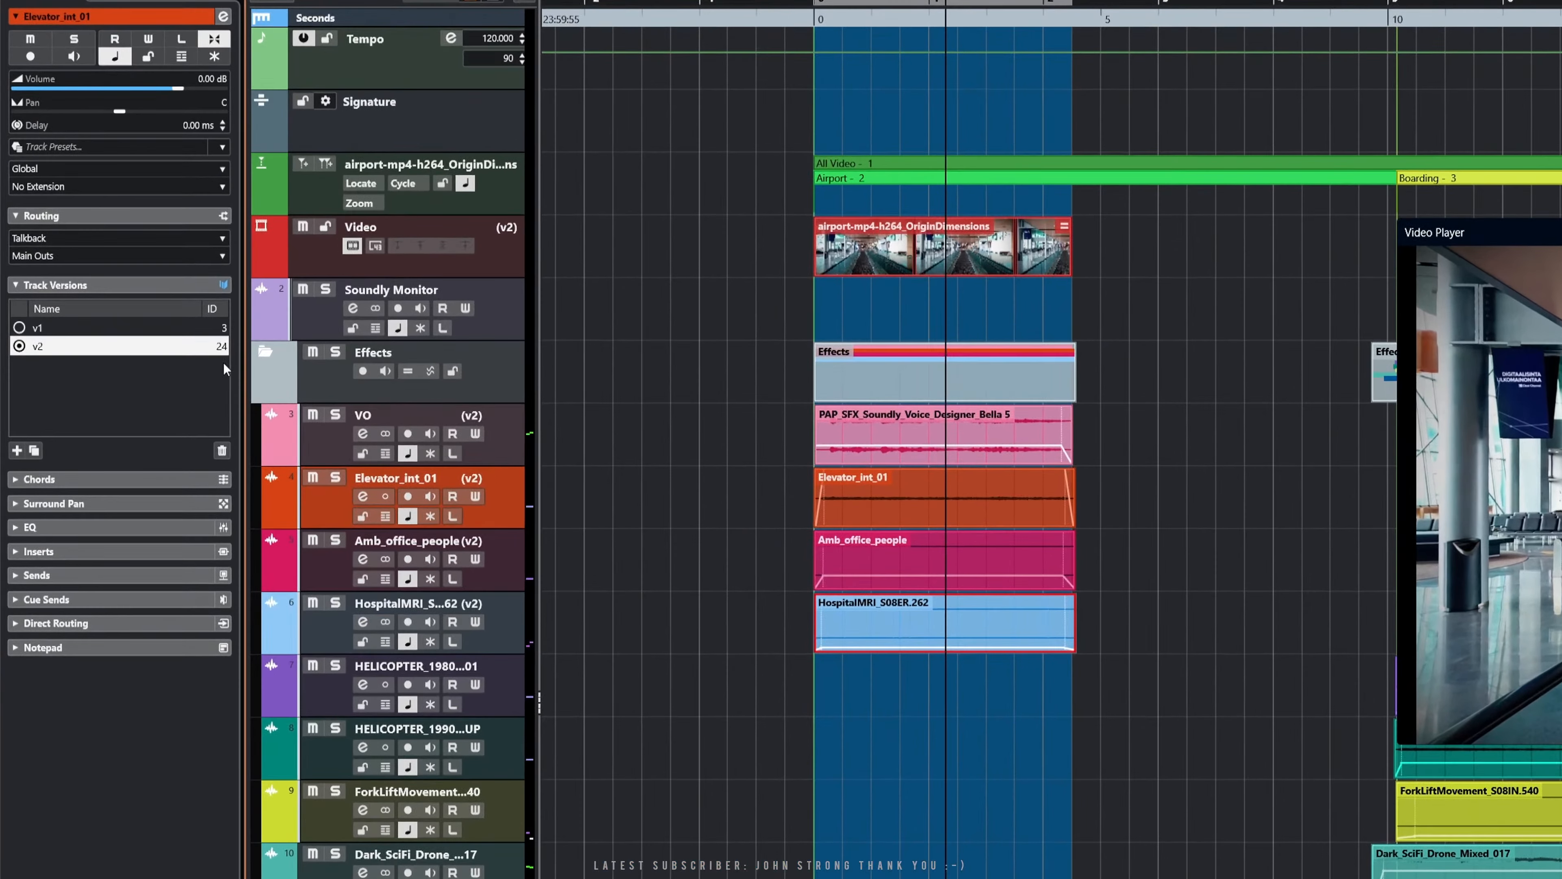
click(323, 564)
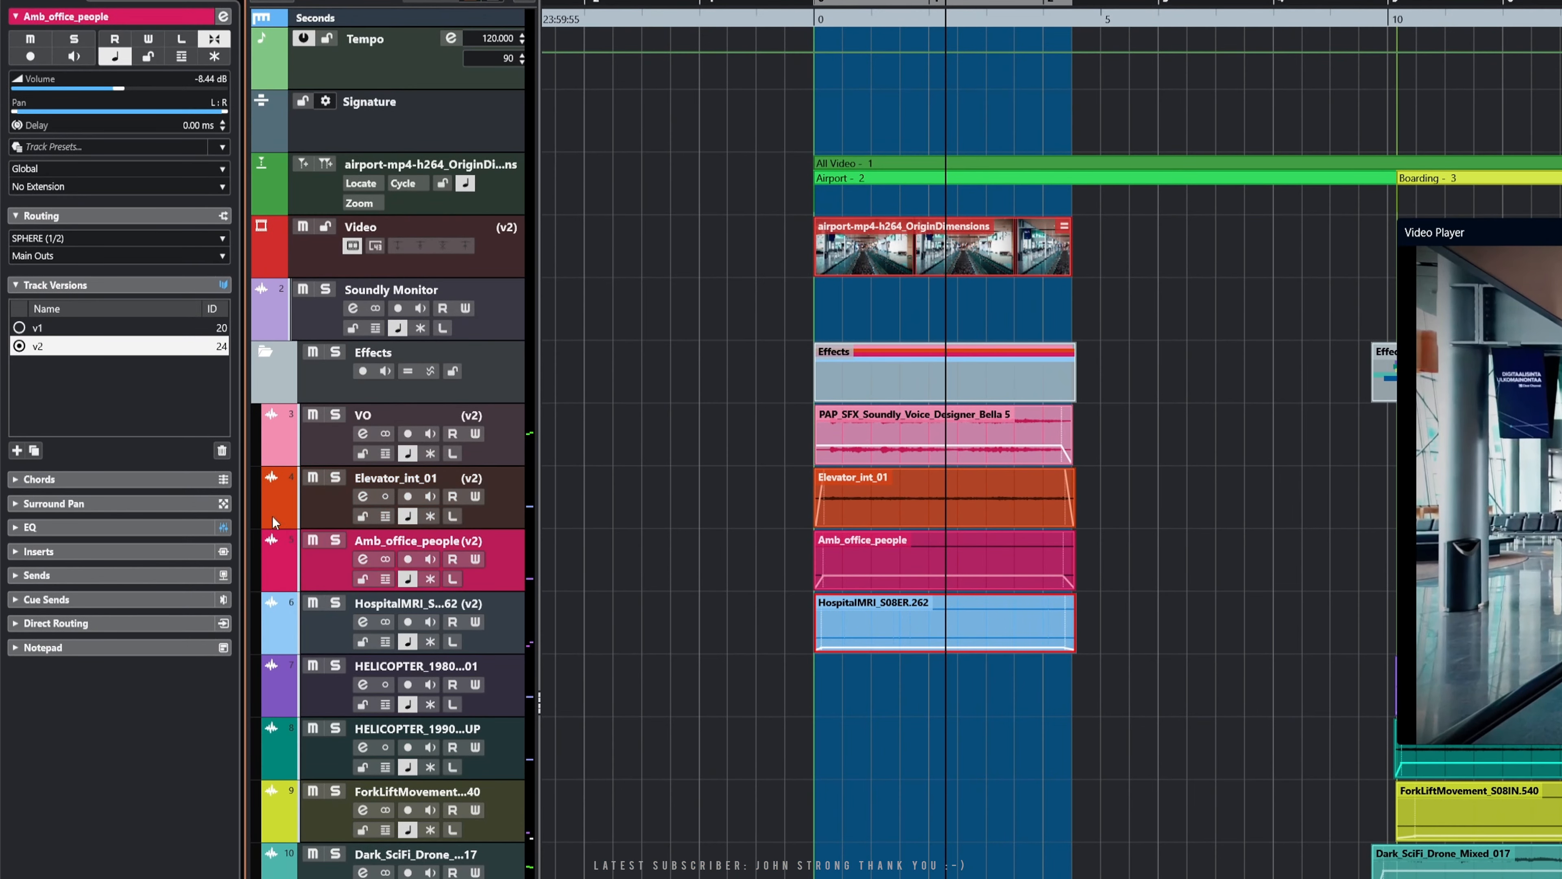
click(327, 635)
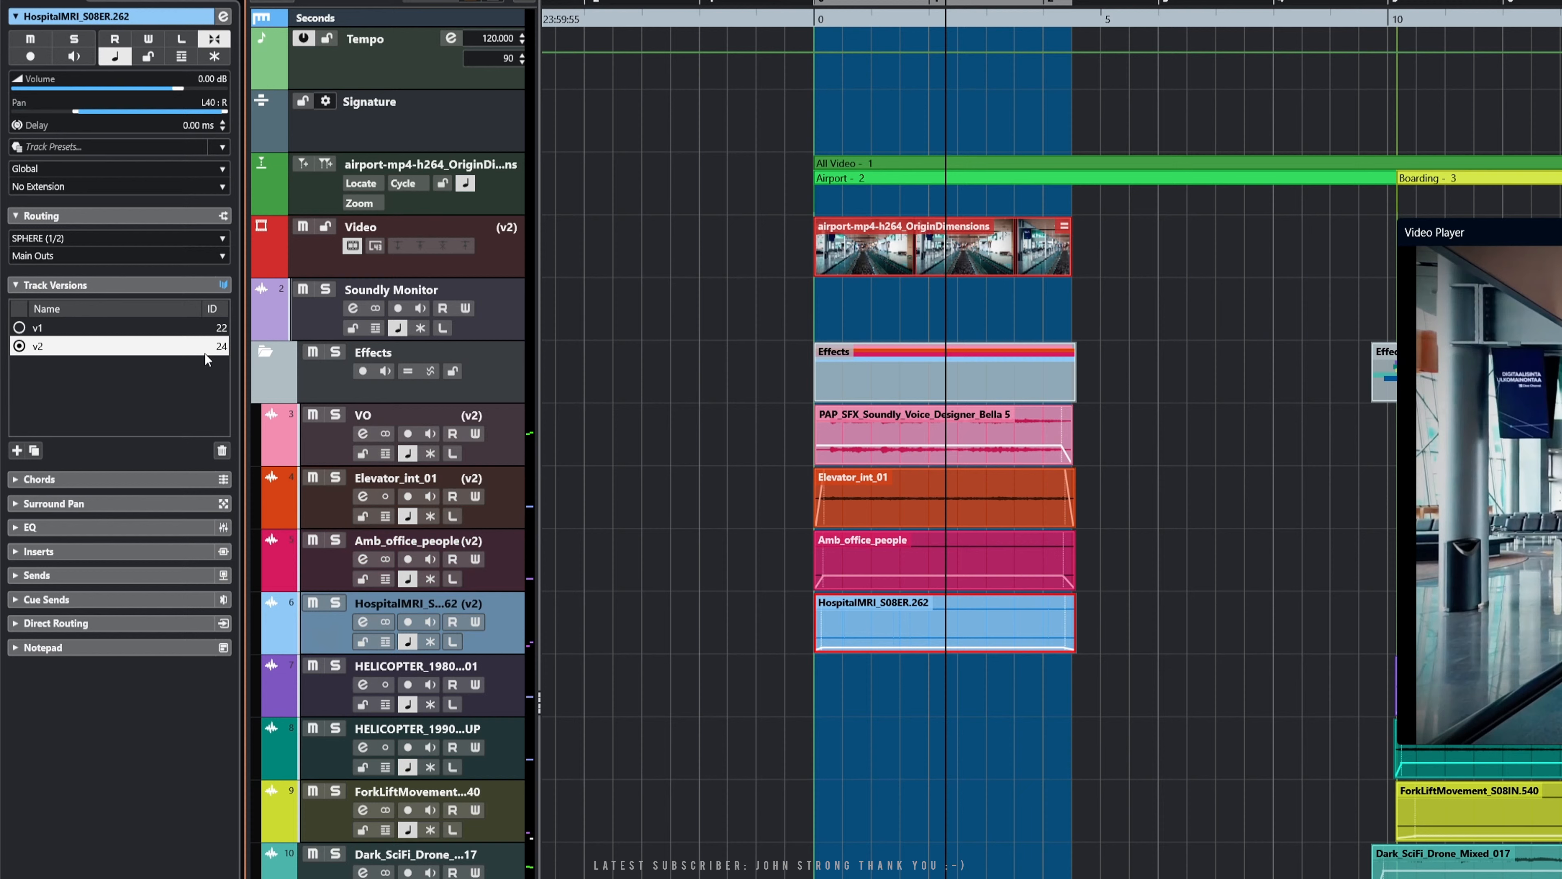
Switch the Video, VO, Elevator_int_01, Amb_office_people and HospitalMRI_S08ER.262 tracks to track version v1
click(308, 270)
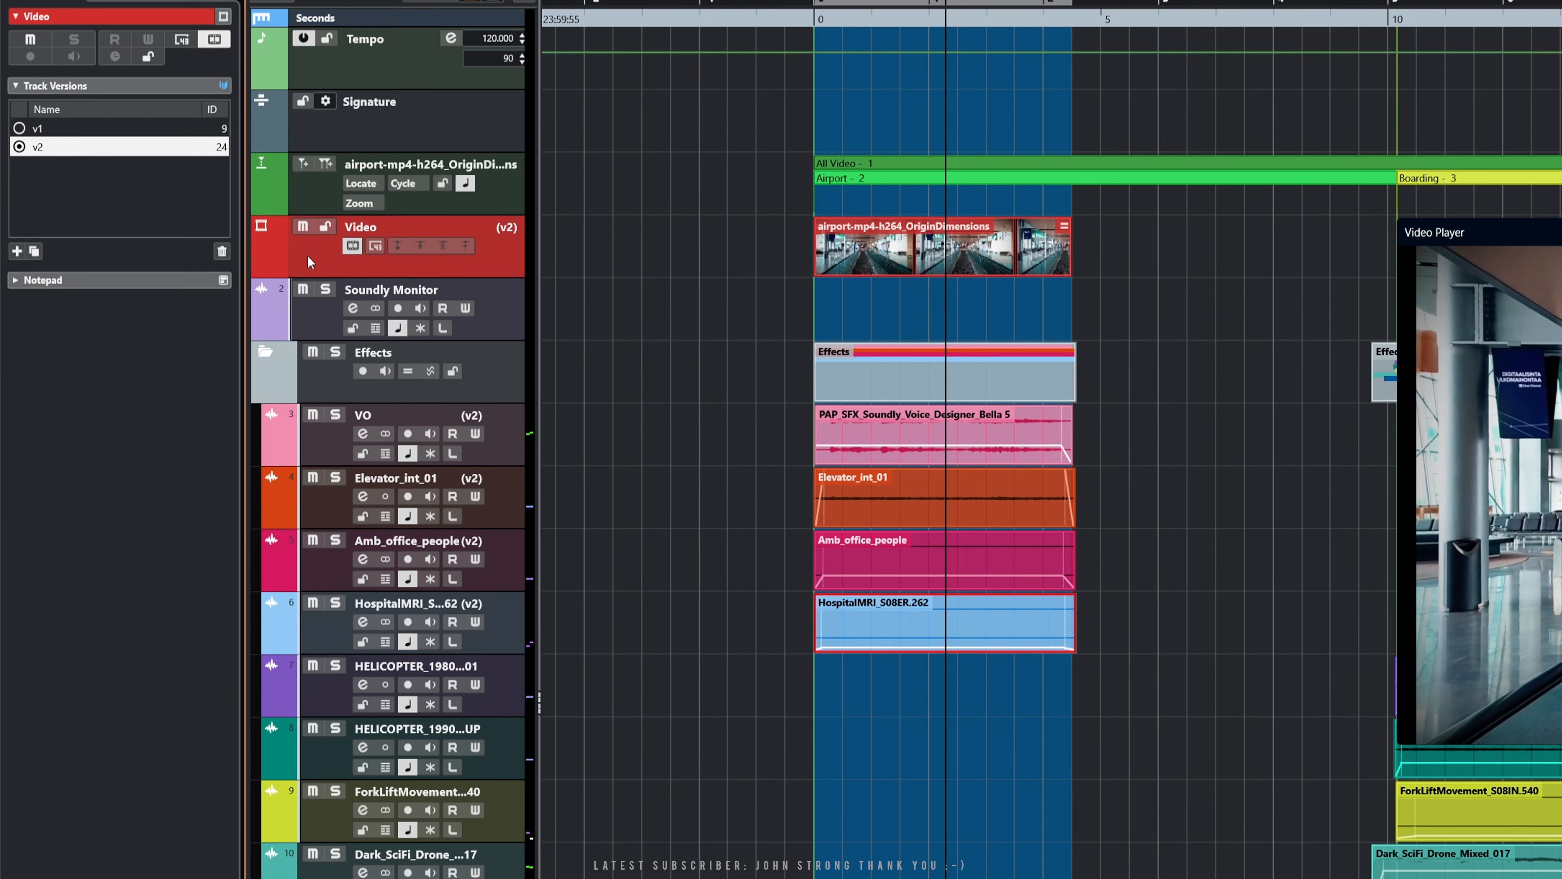
click(86, 128)
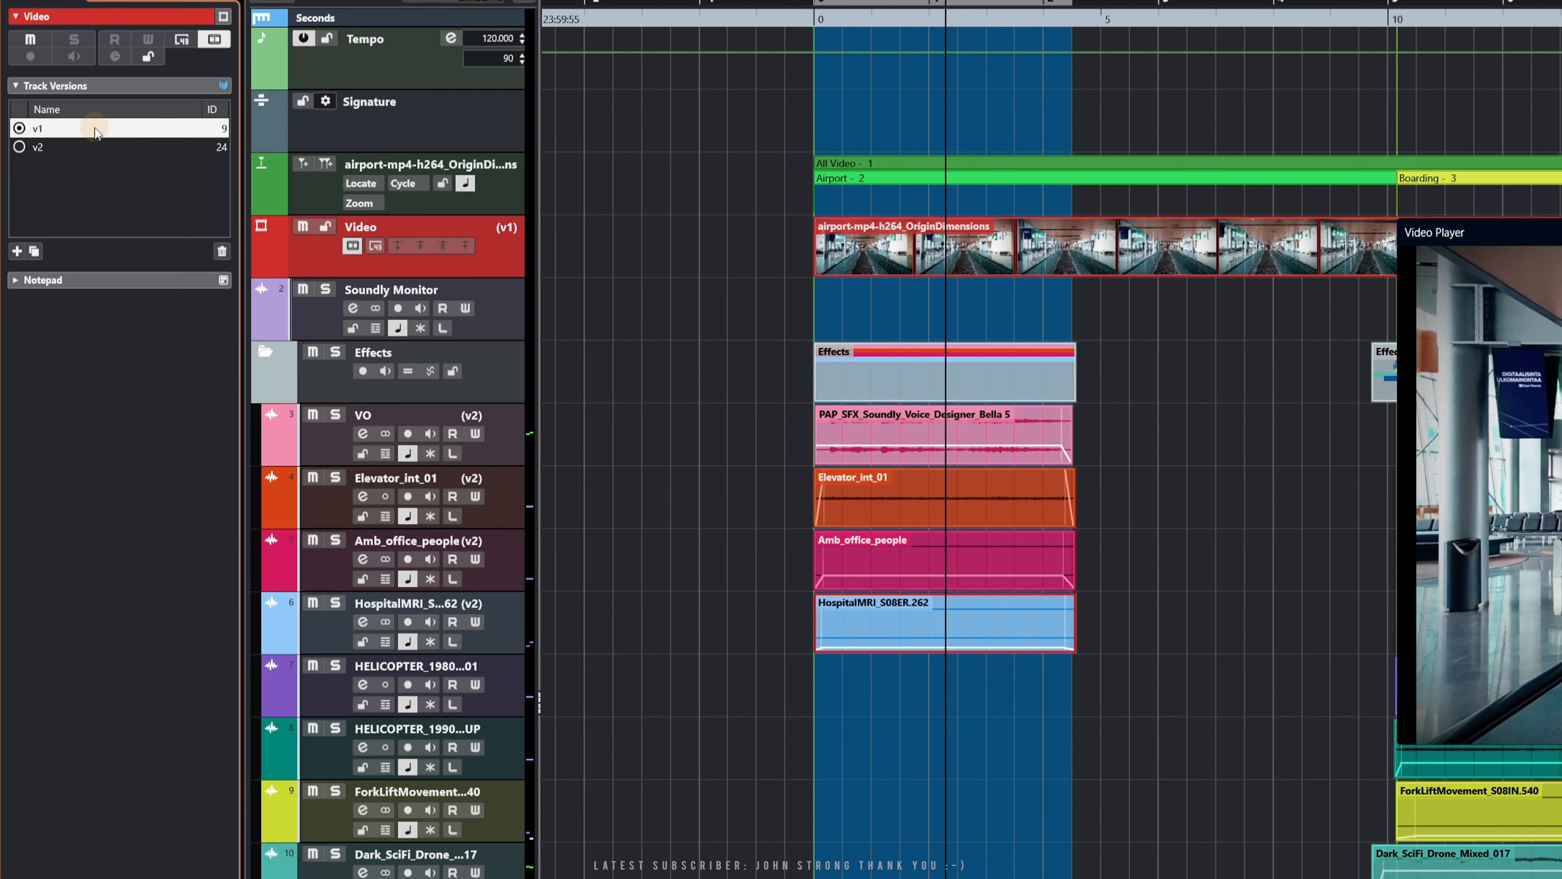
click(324, 444)
click(117, 327)
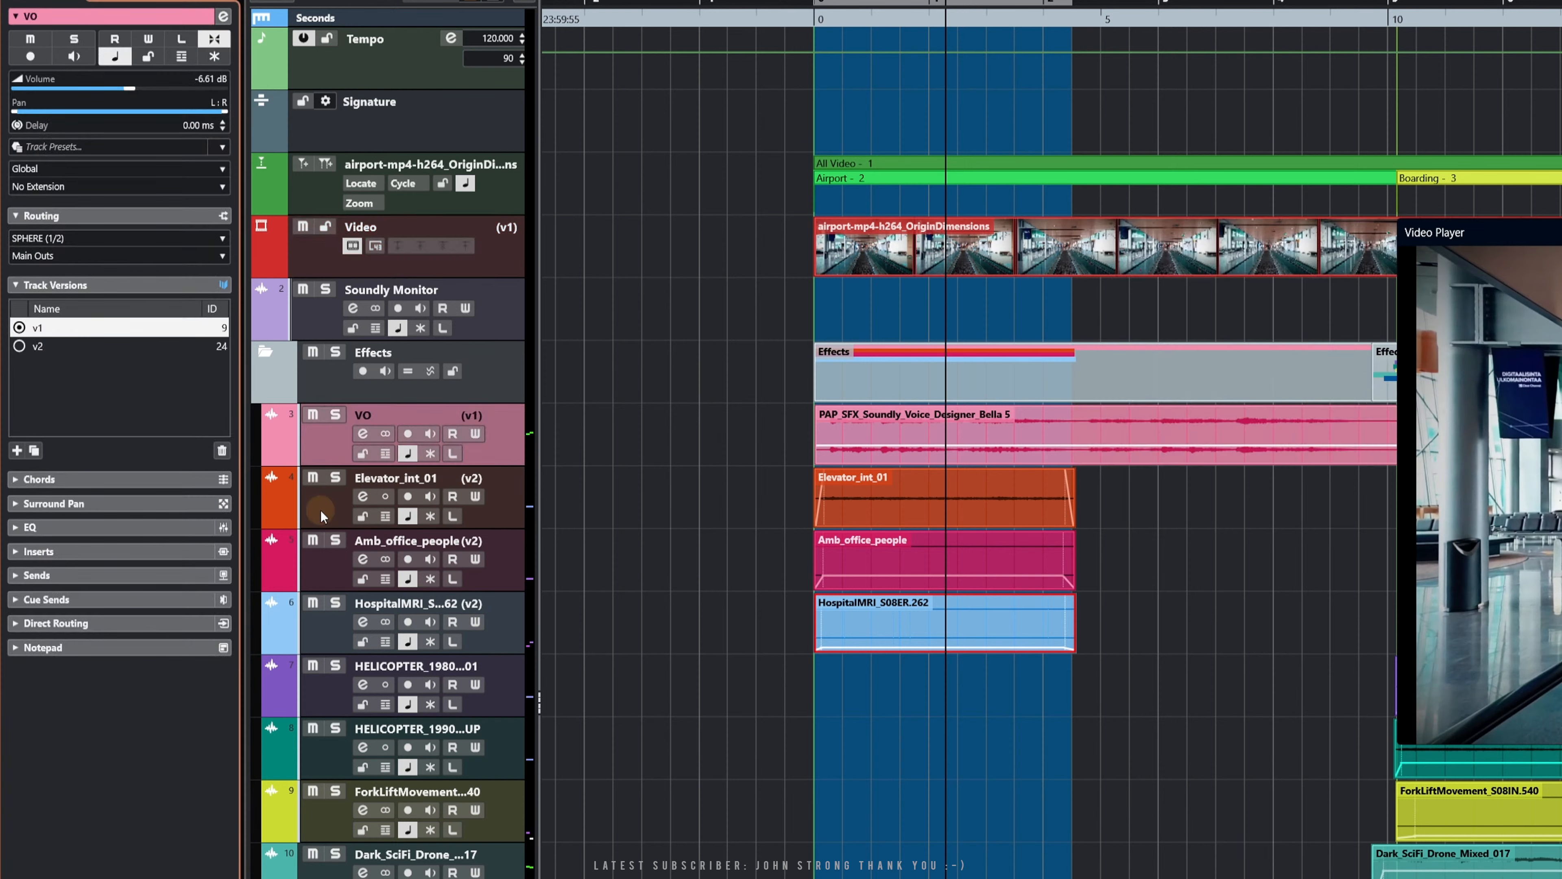
click(320, 510)
click(174, 328)
click(320, 569)
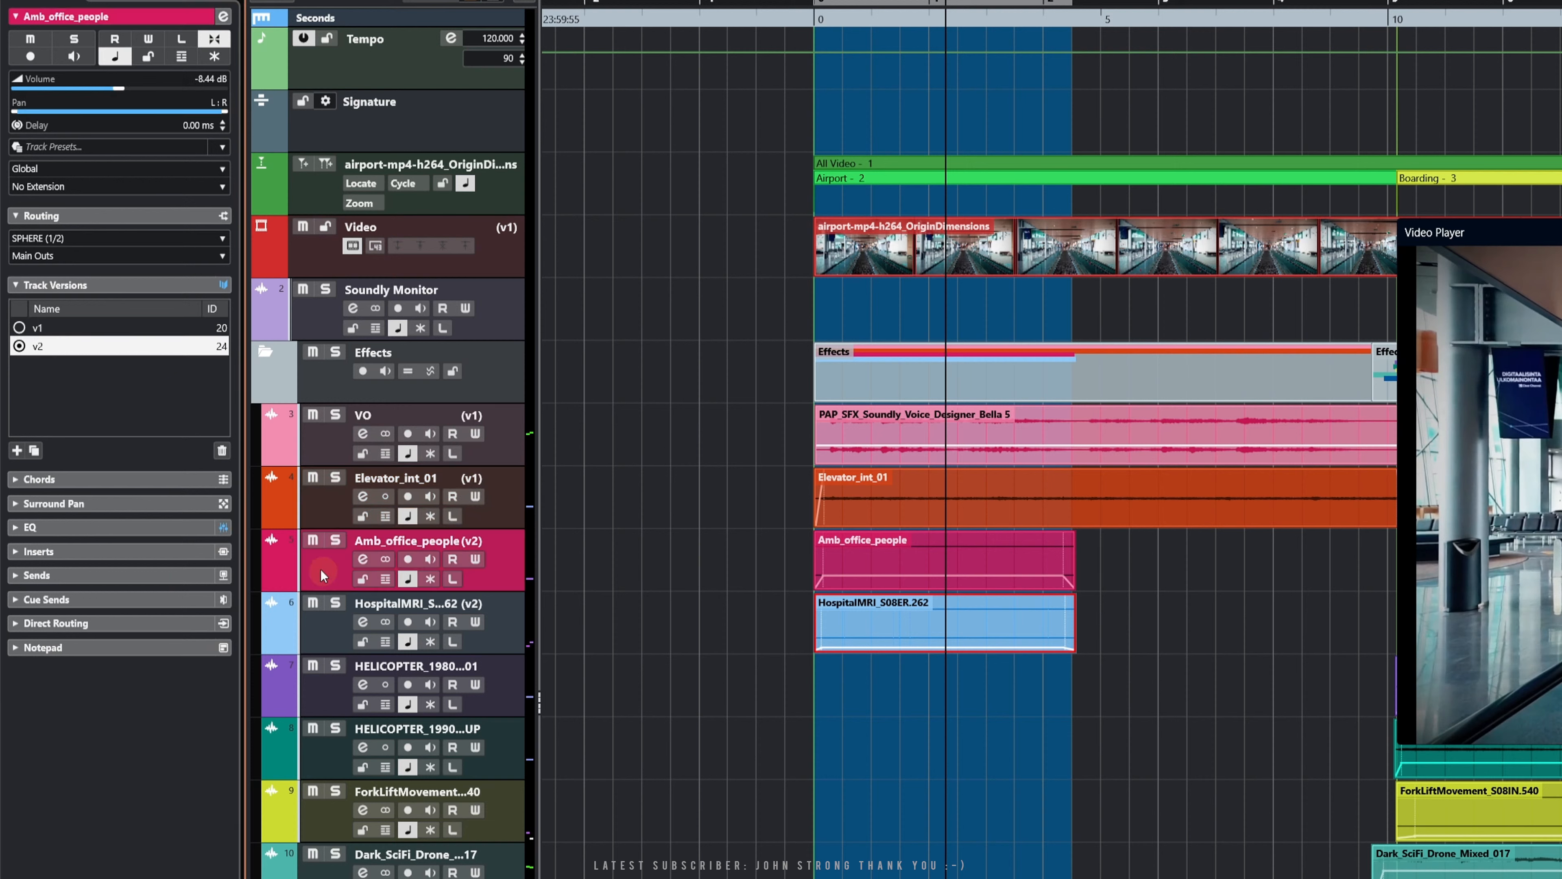
click(125, 327)
click(320, 631)
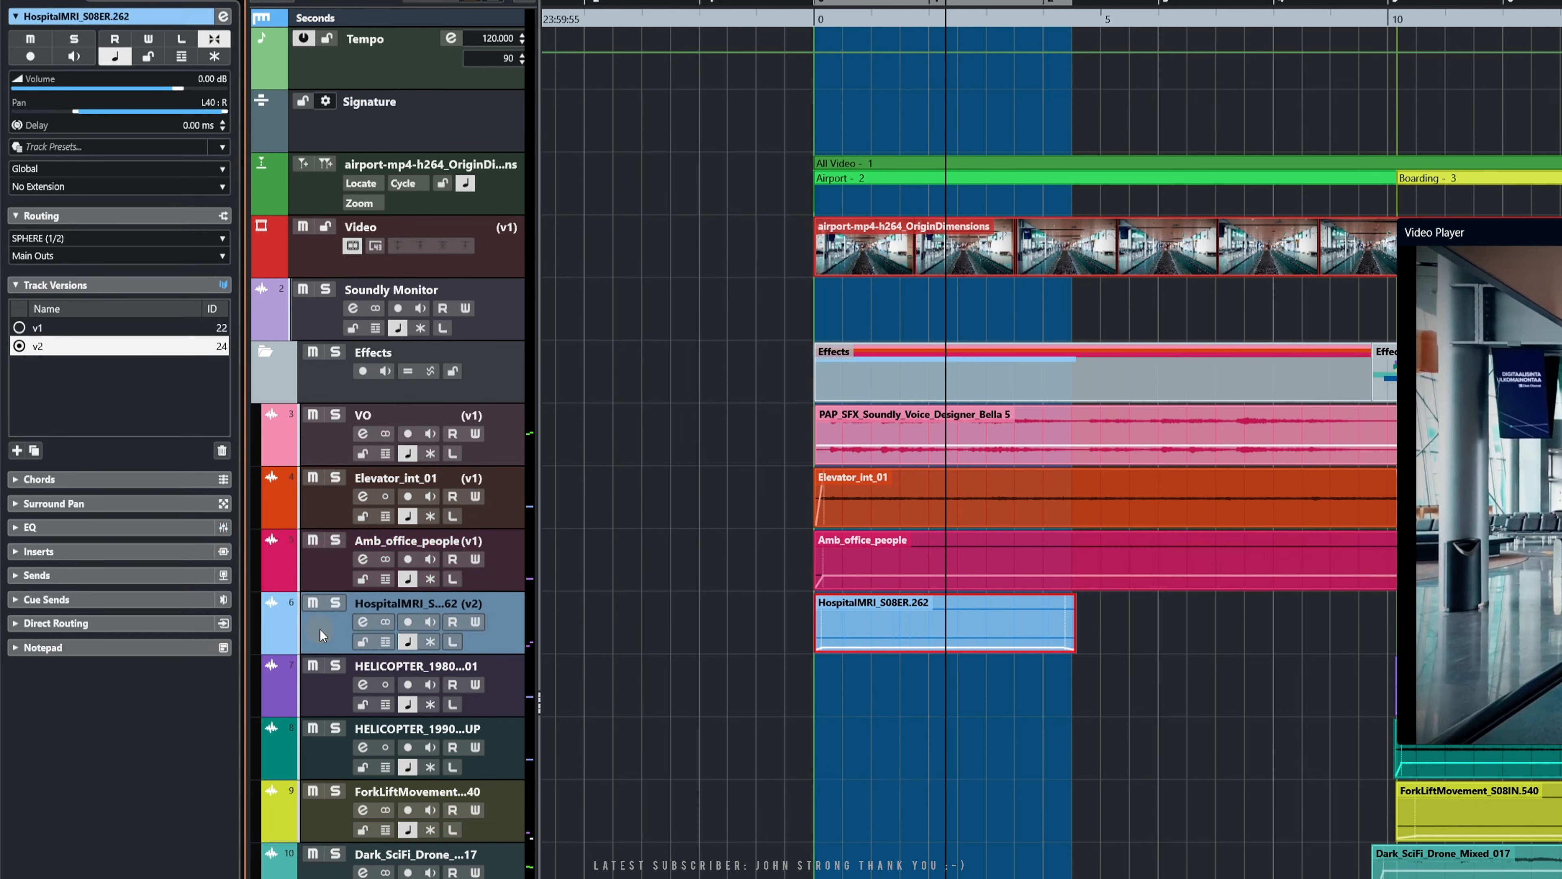
click(162, 330)
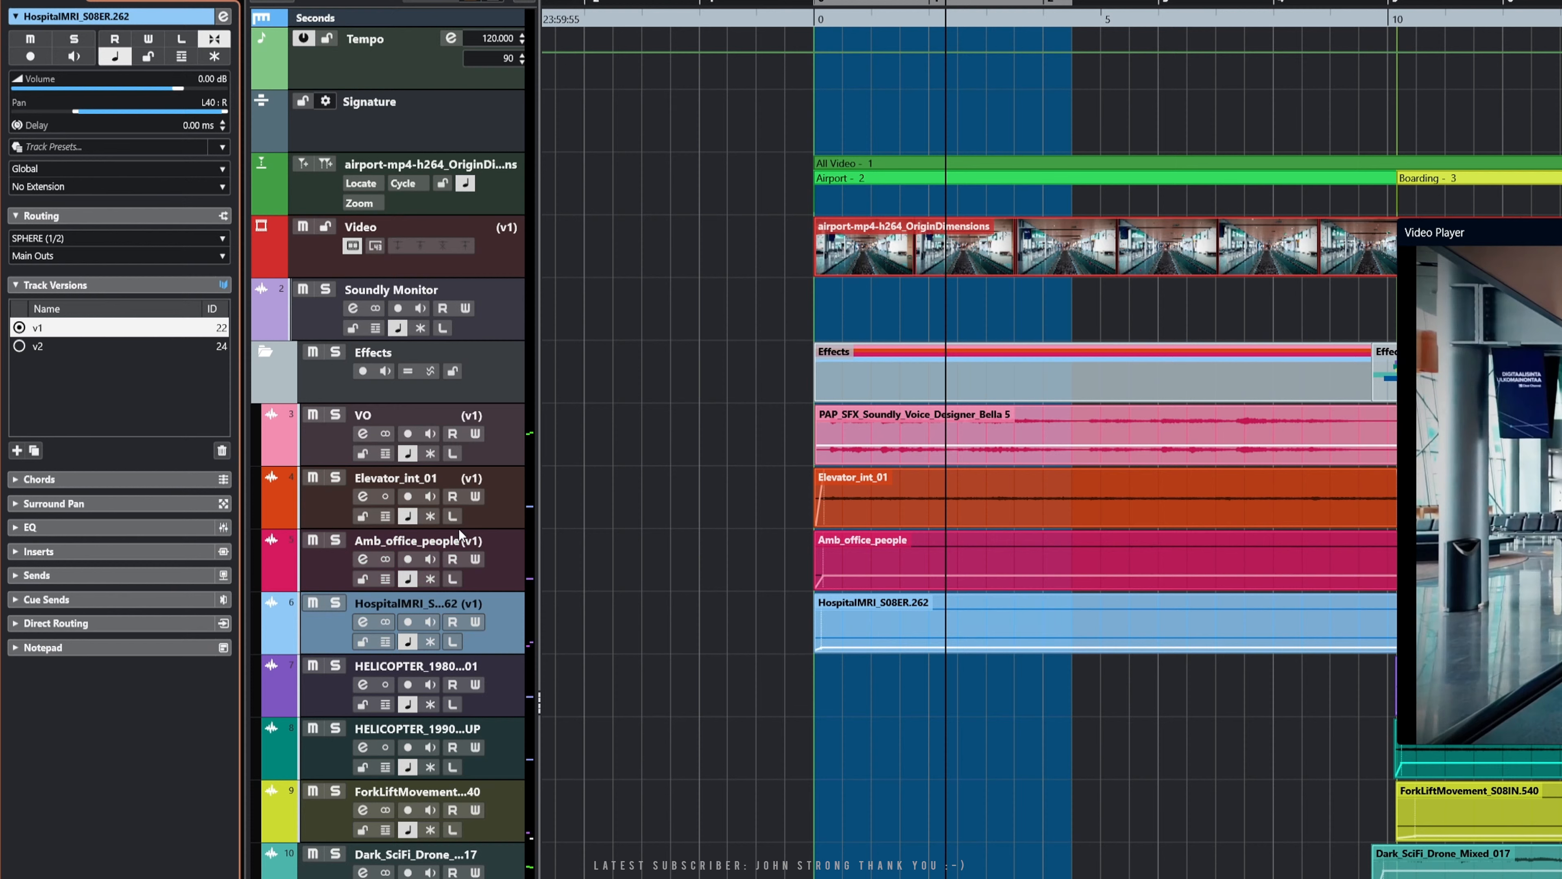
Assign a common version ID to the v1 versions of the Video, VO, Elevator_int_01, Amb_office_people and HospitalMRI_S08ER.262 tracks
click(326, 504)
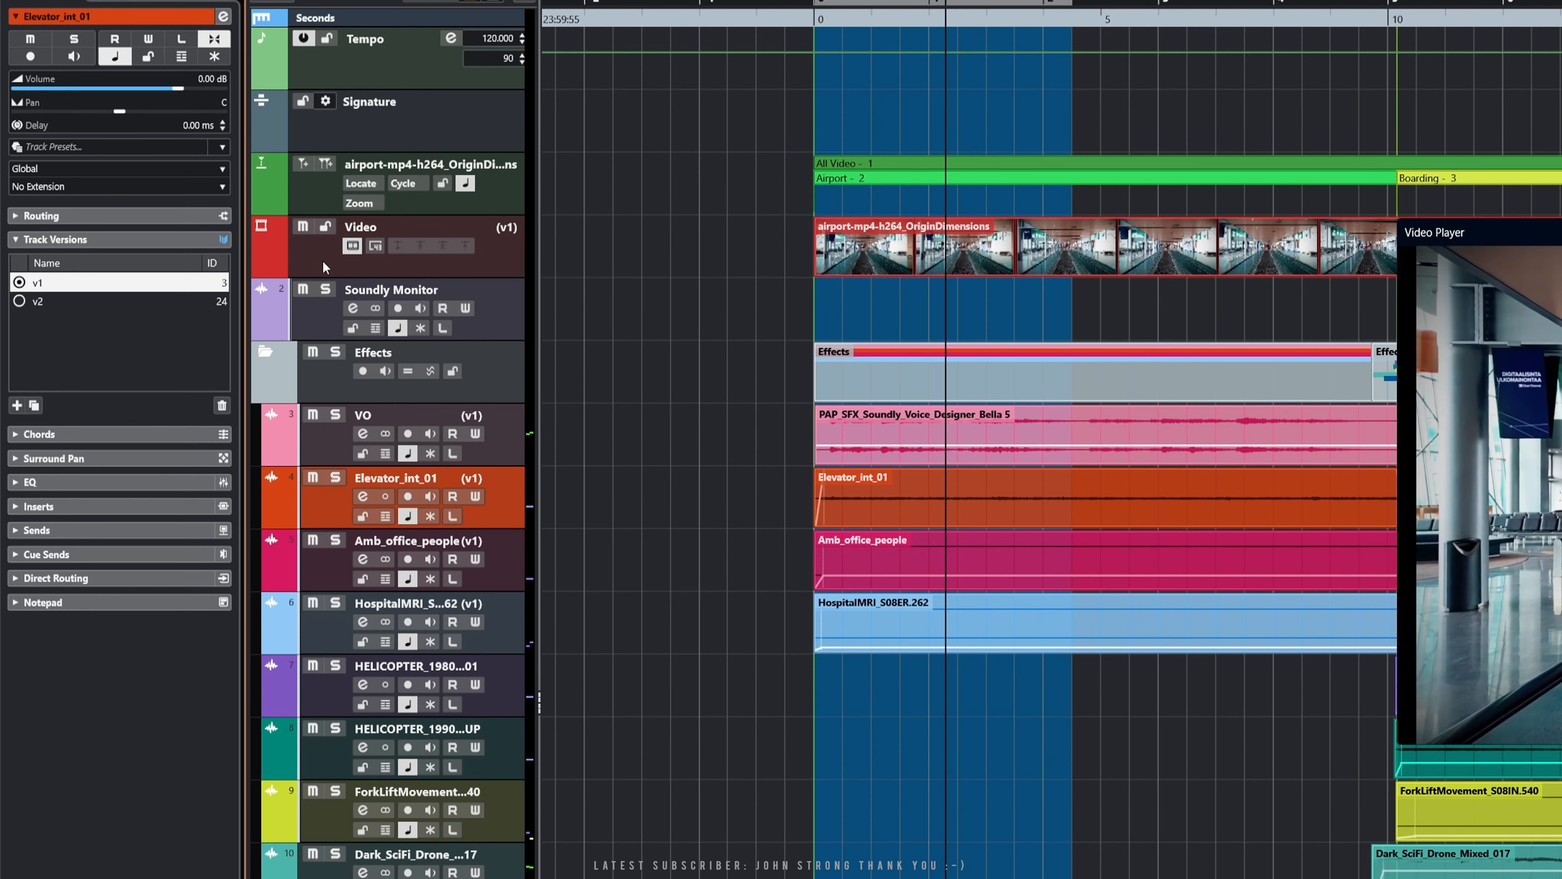
click(323, 261)
ctrl+click(320, 447)
ctrl+click(315, 507)
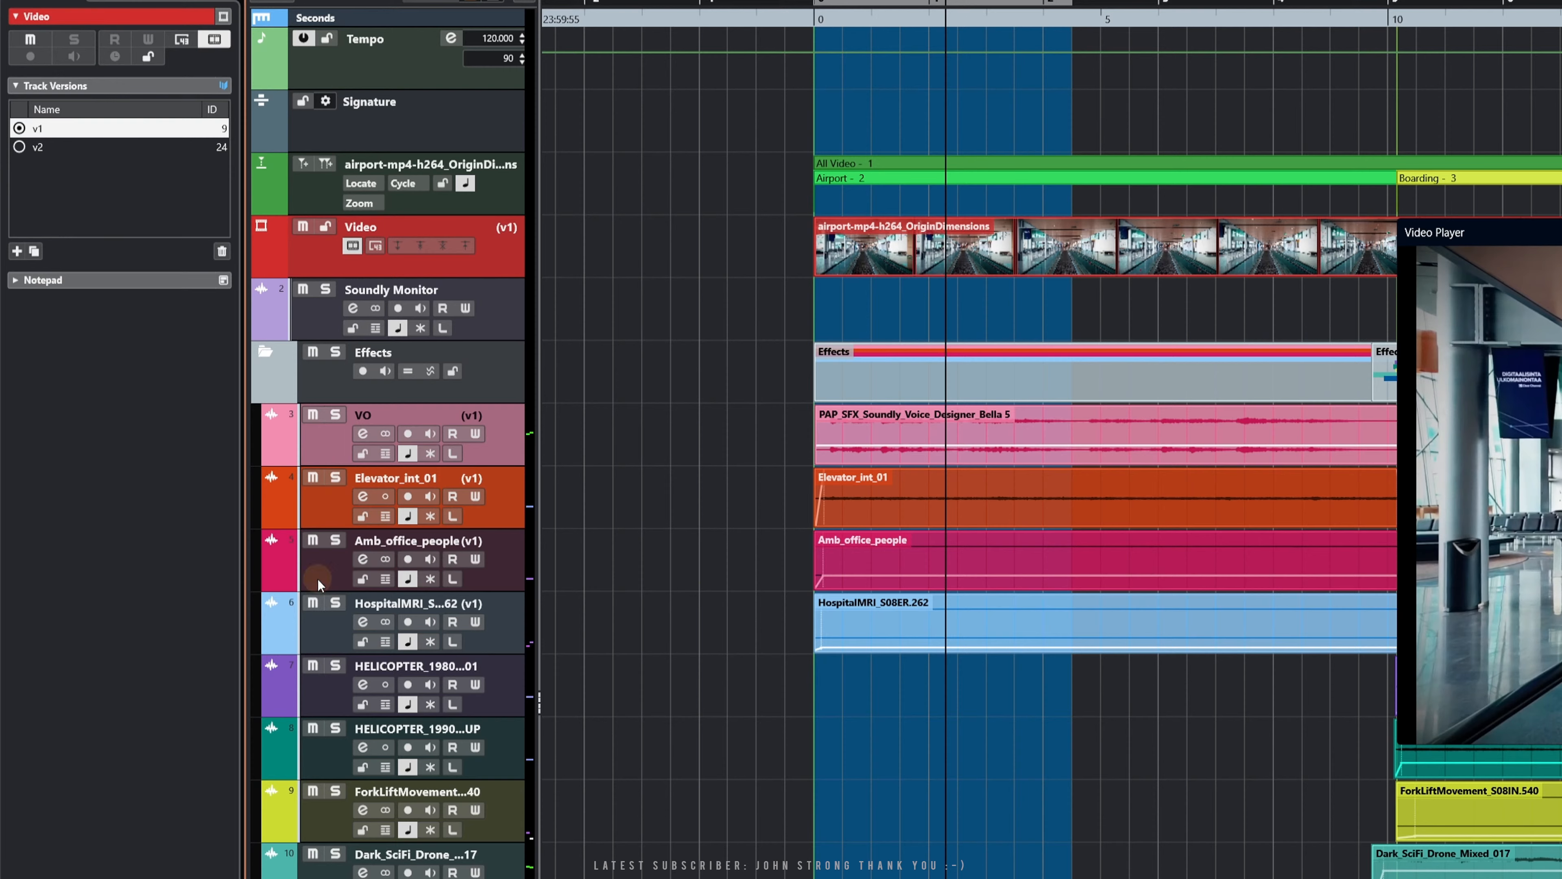
ctrl+click(317, 579)
ctrl+click(319, 641)
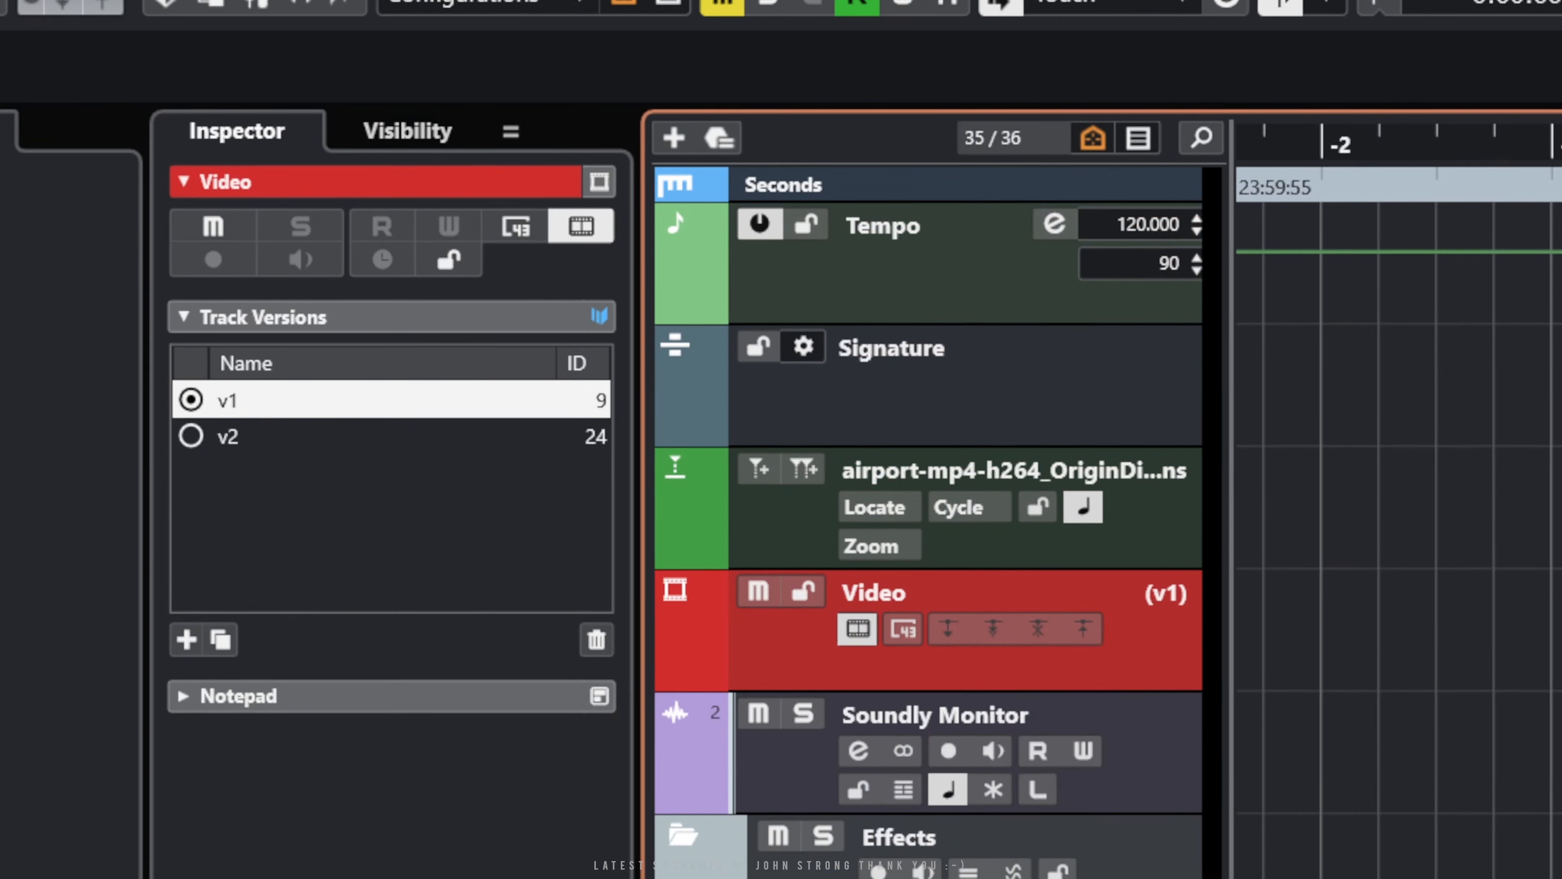
click(32, 1)
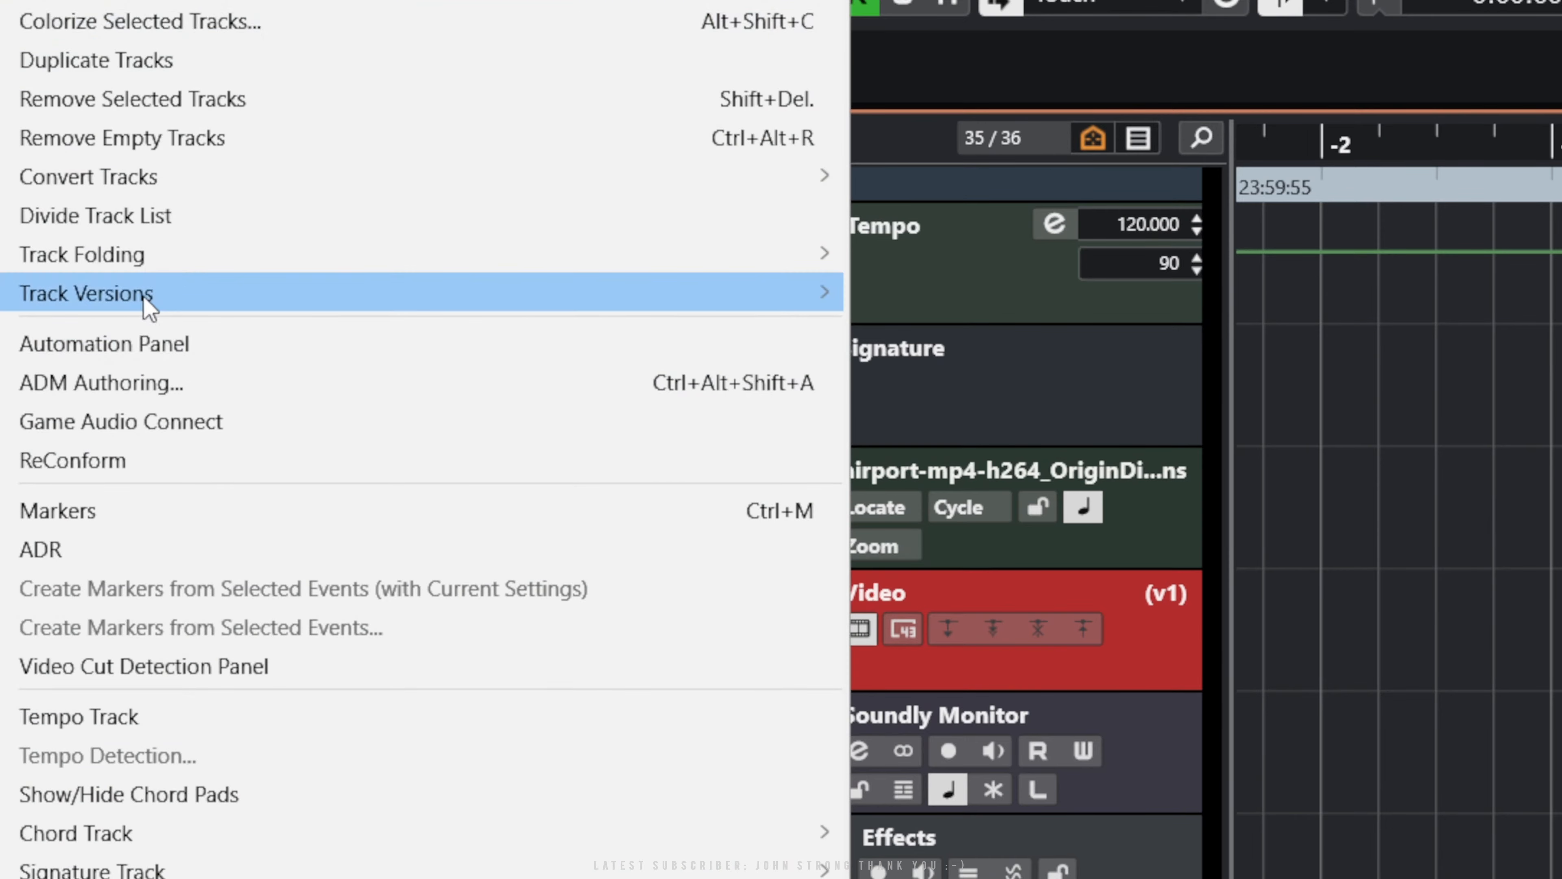
mouse_move(152, 292)
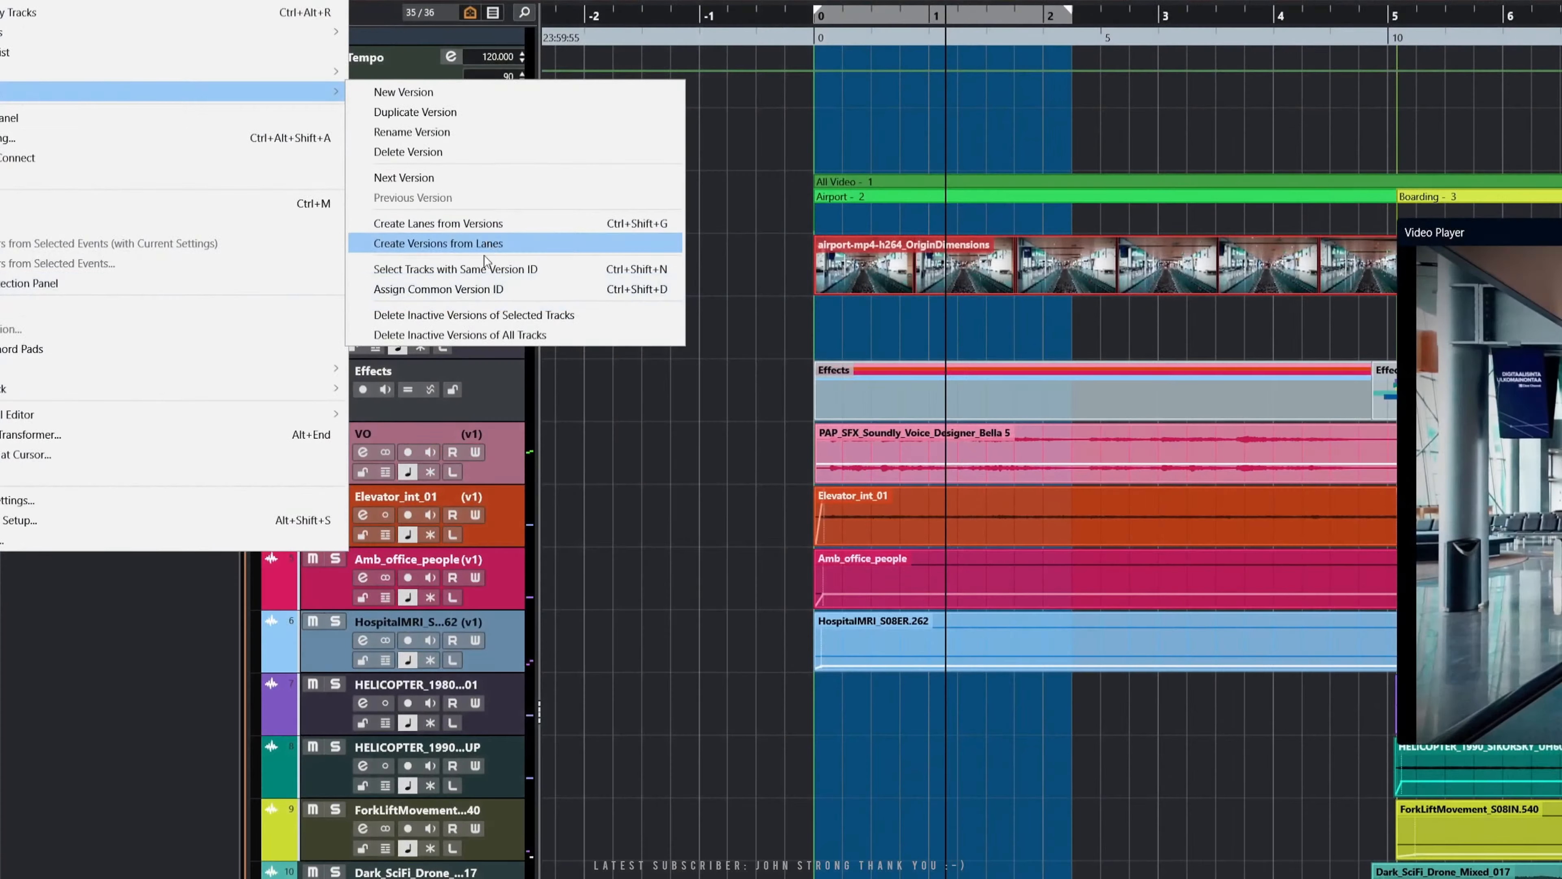
click(471, 288)
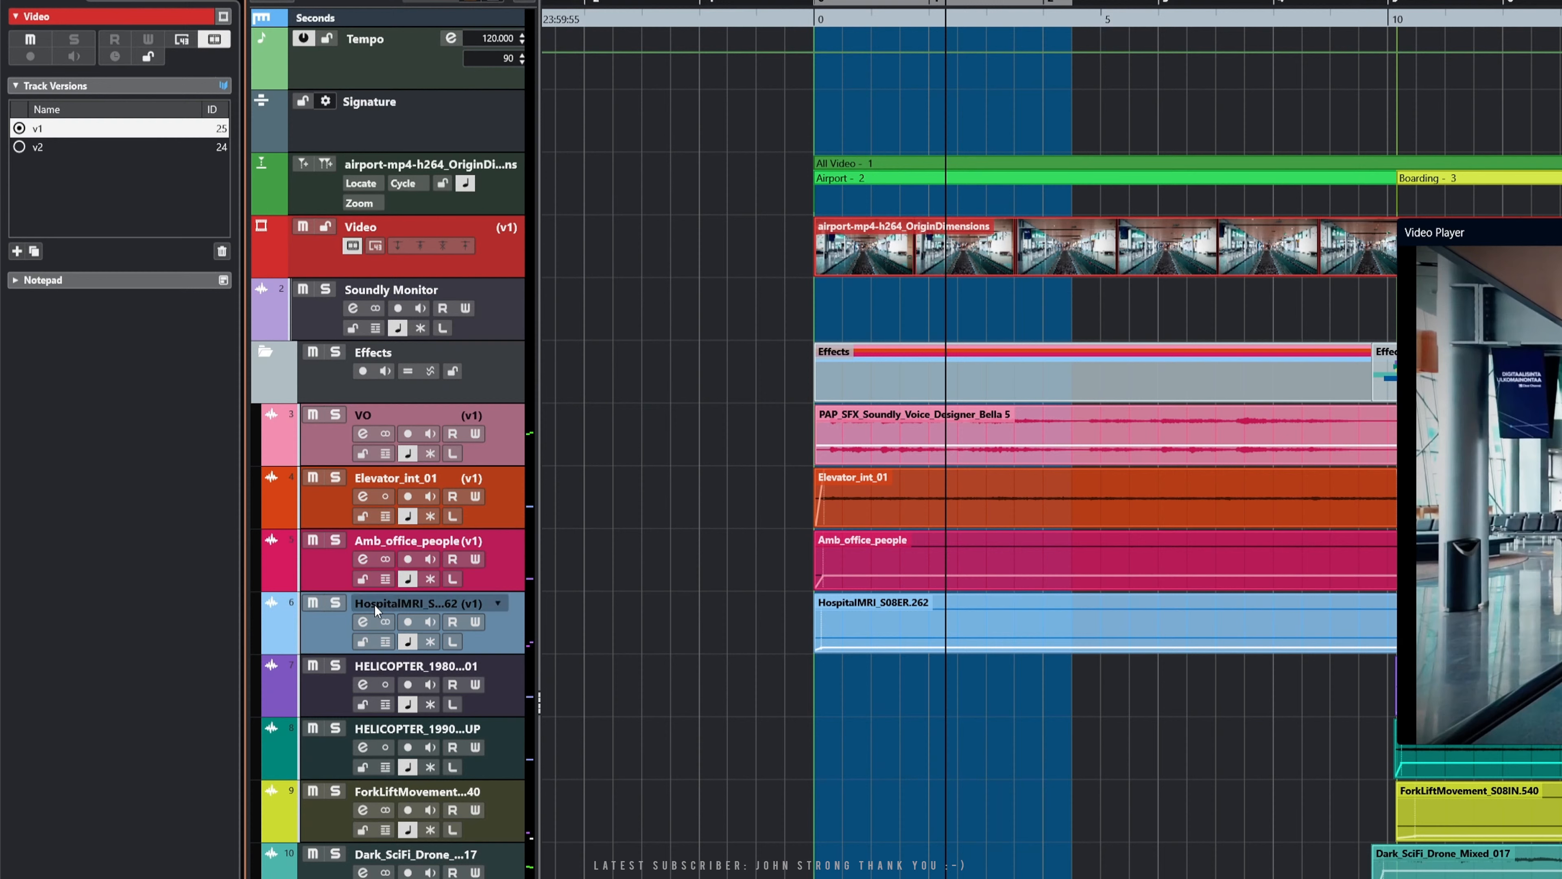
Check the v1 version ID on the Amb_office_people, Elevator_int_01 and VO tracks
click(330, 571)
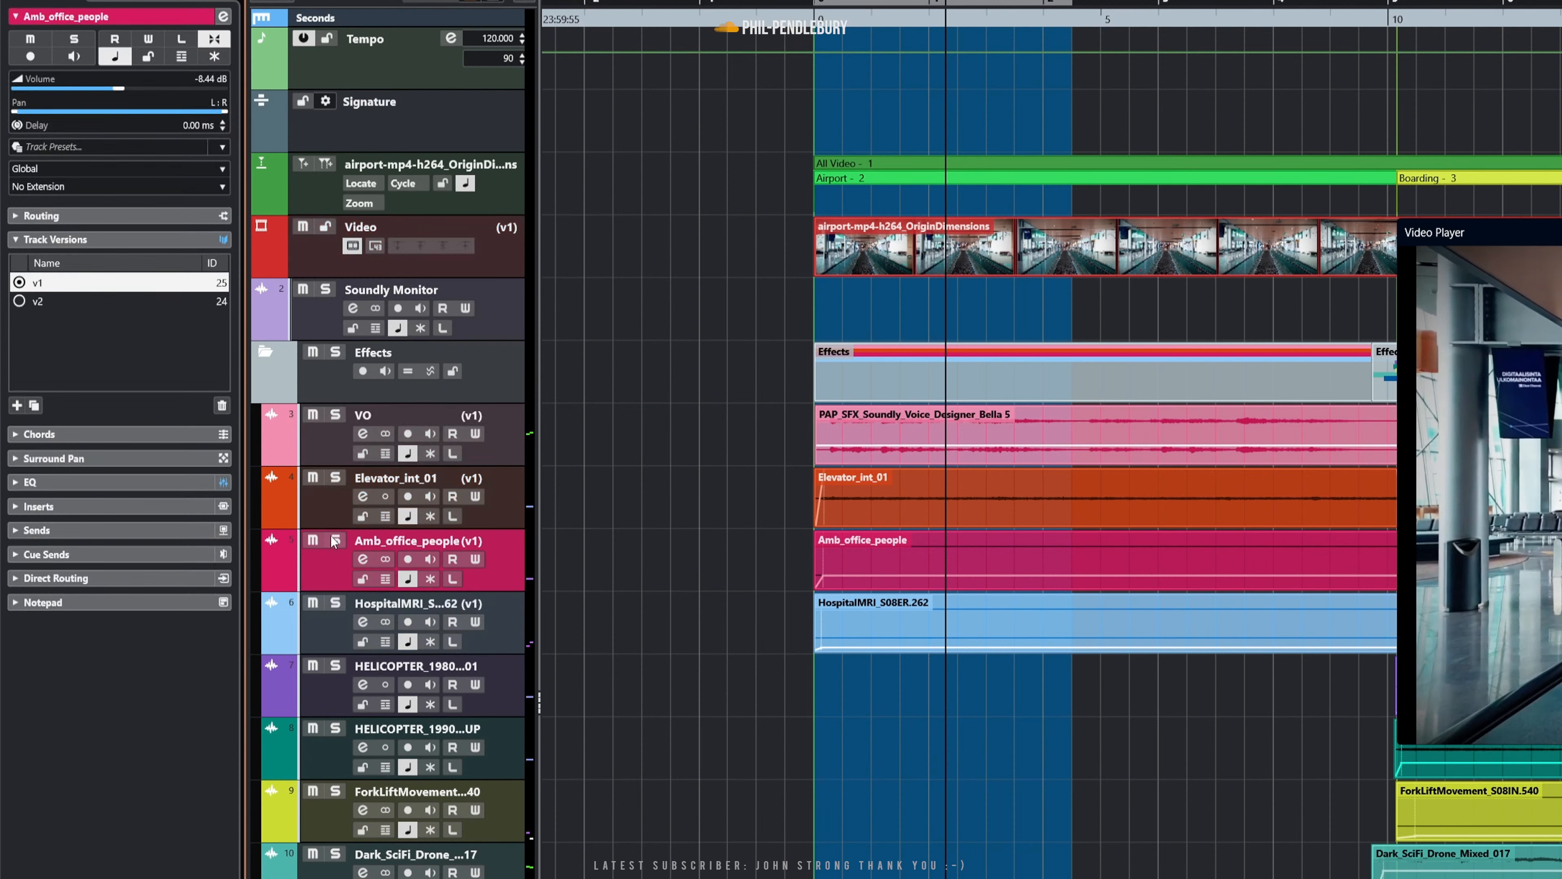
click(330, 511)
click(328, 446)
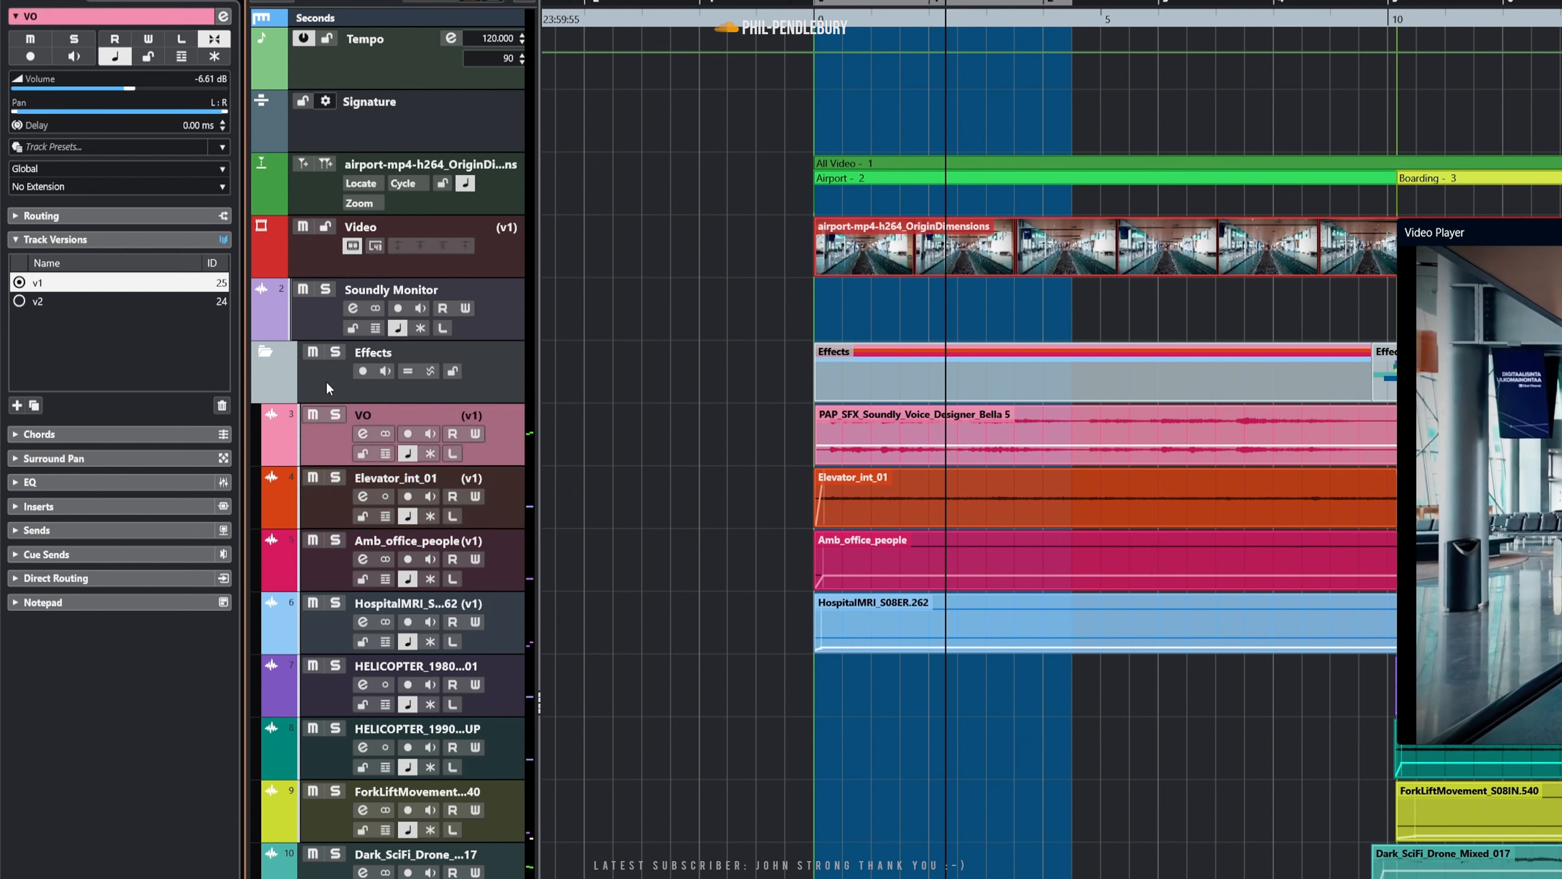
Widen the track list and switch the Video track alone to version v2 and back to v1
click(322, 252)
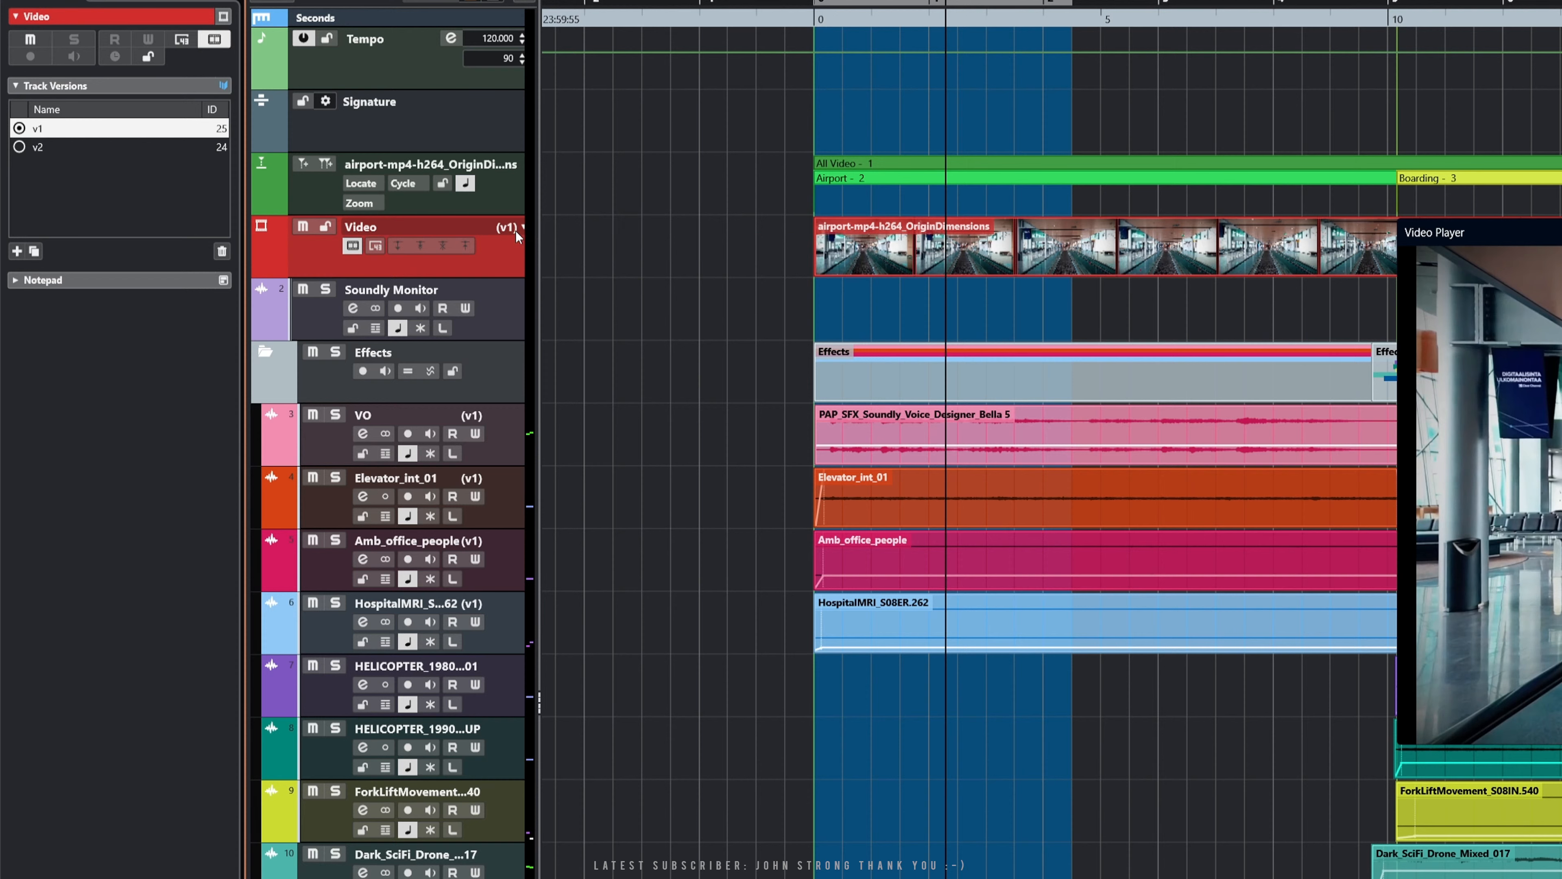
drag(535, 231, 567, 230)
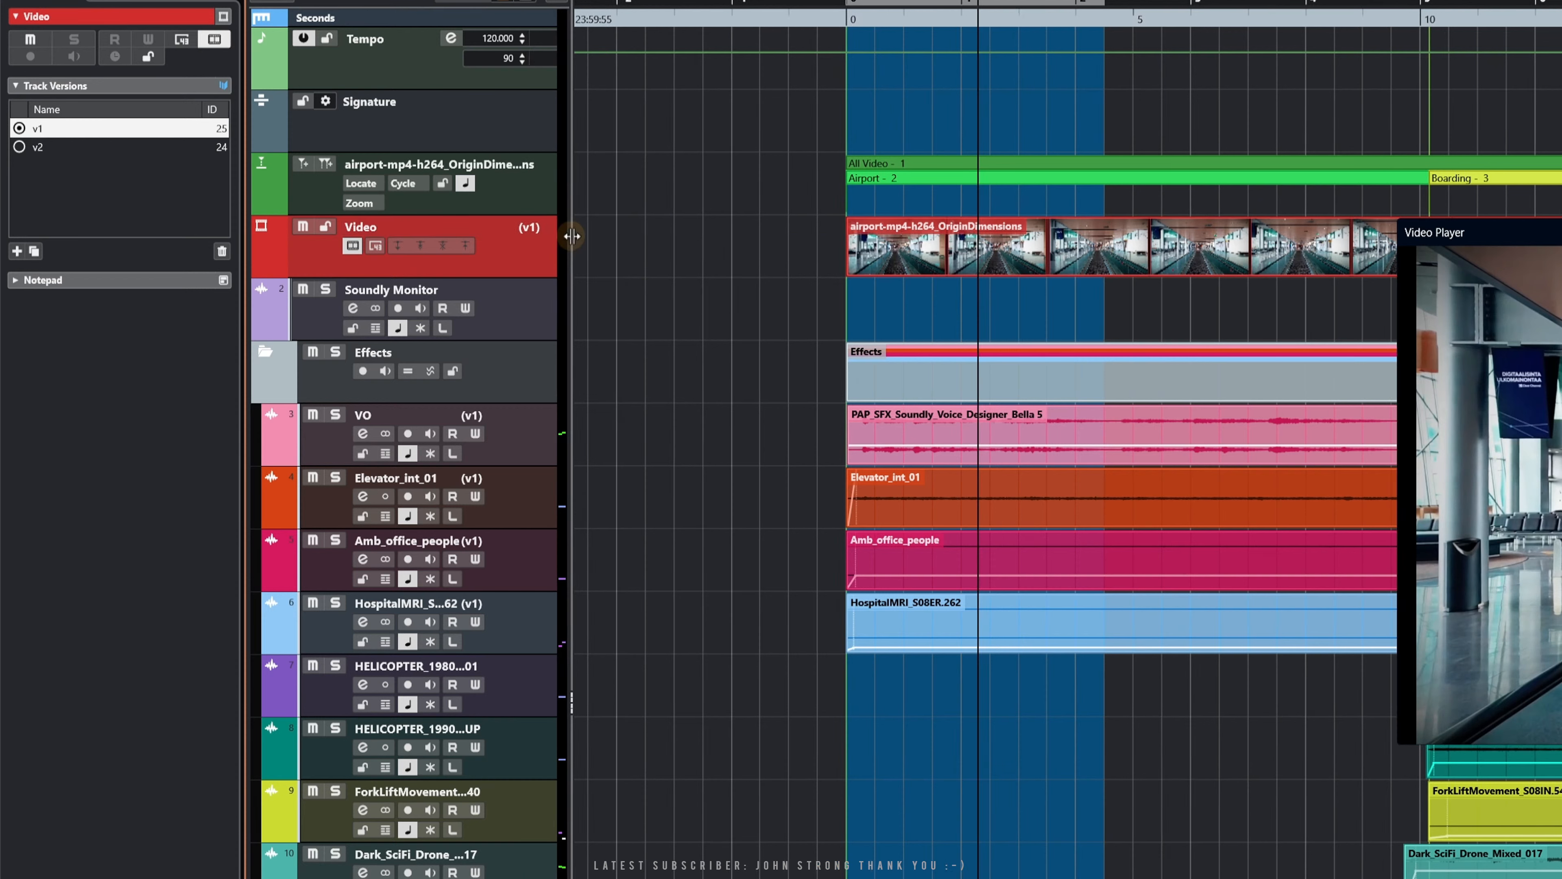
click(554, 228)
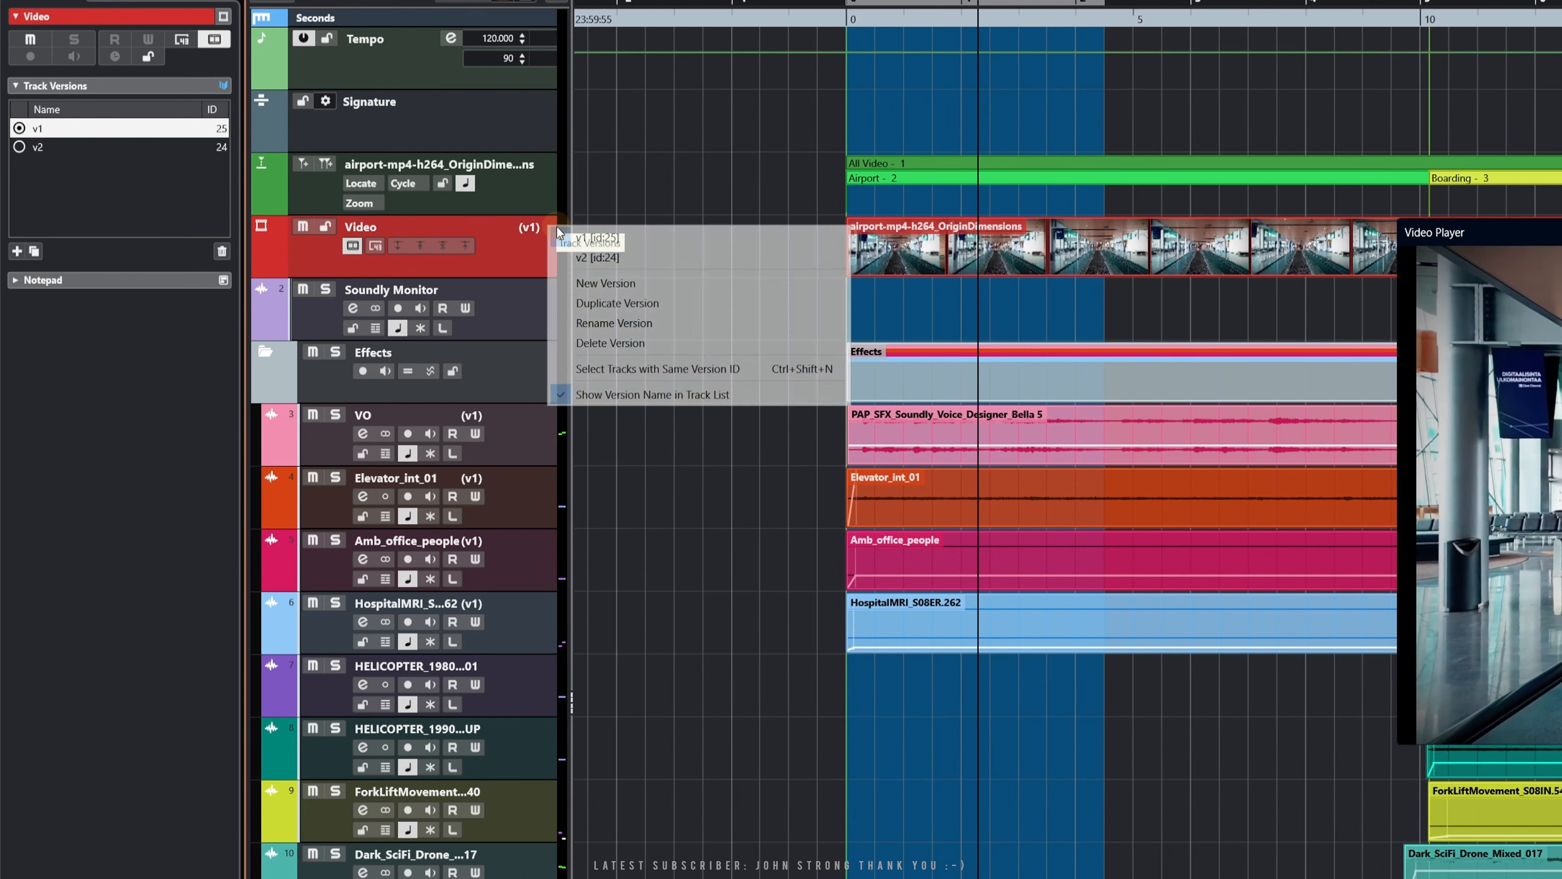
click(582, 257)
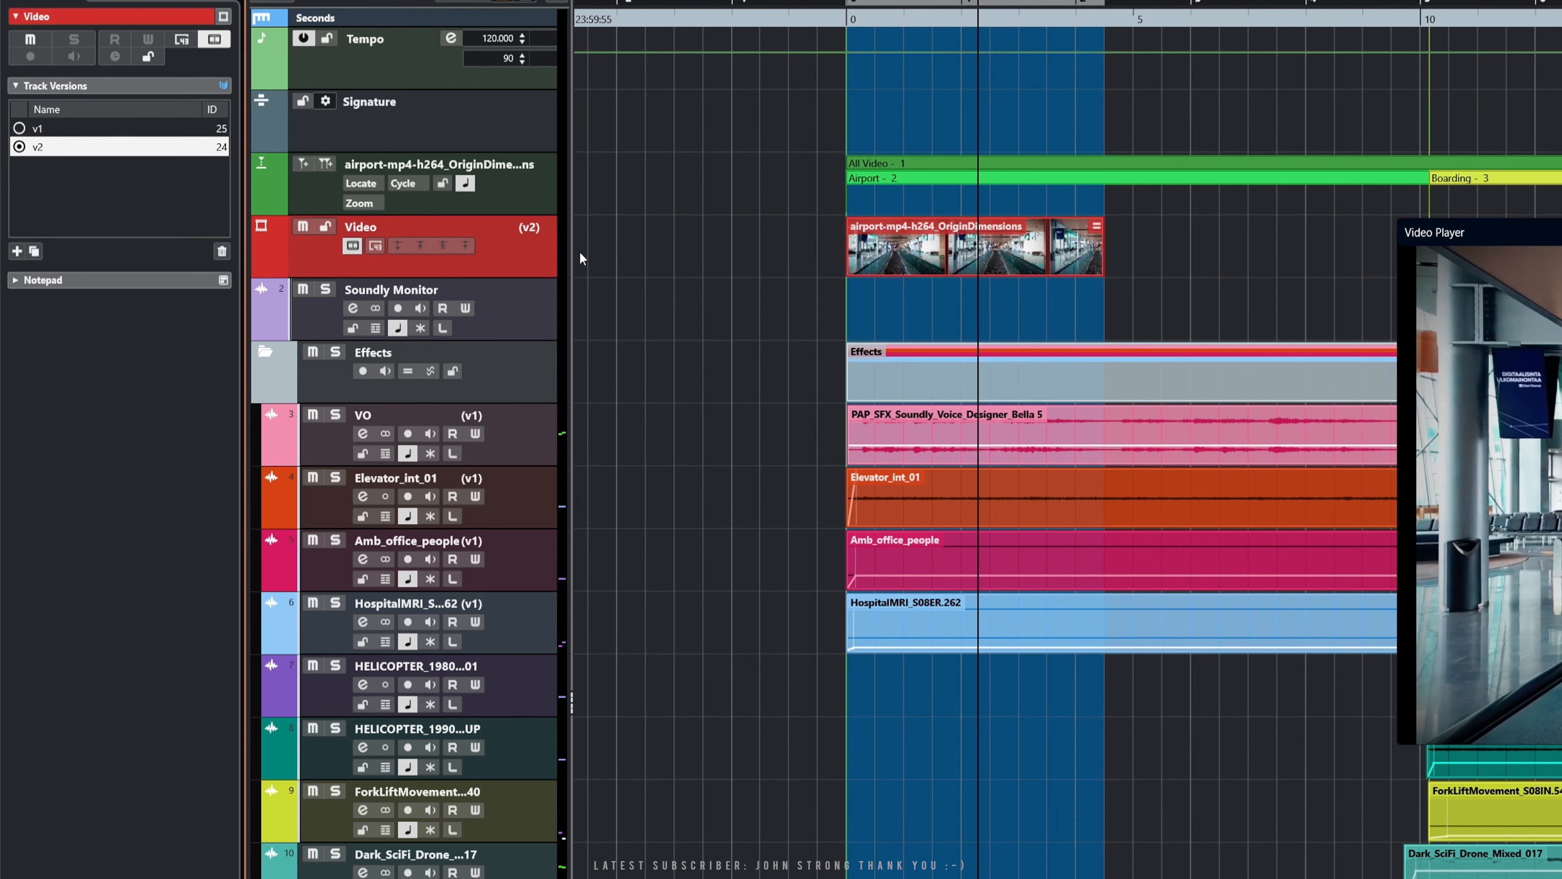
click(548, 227)
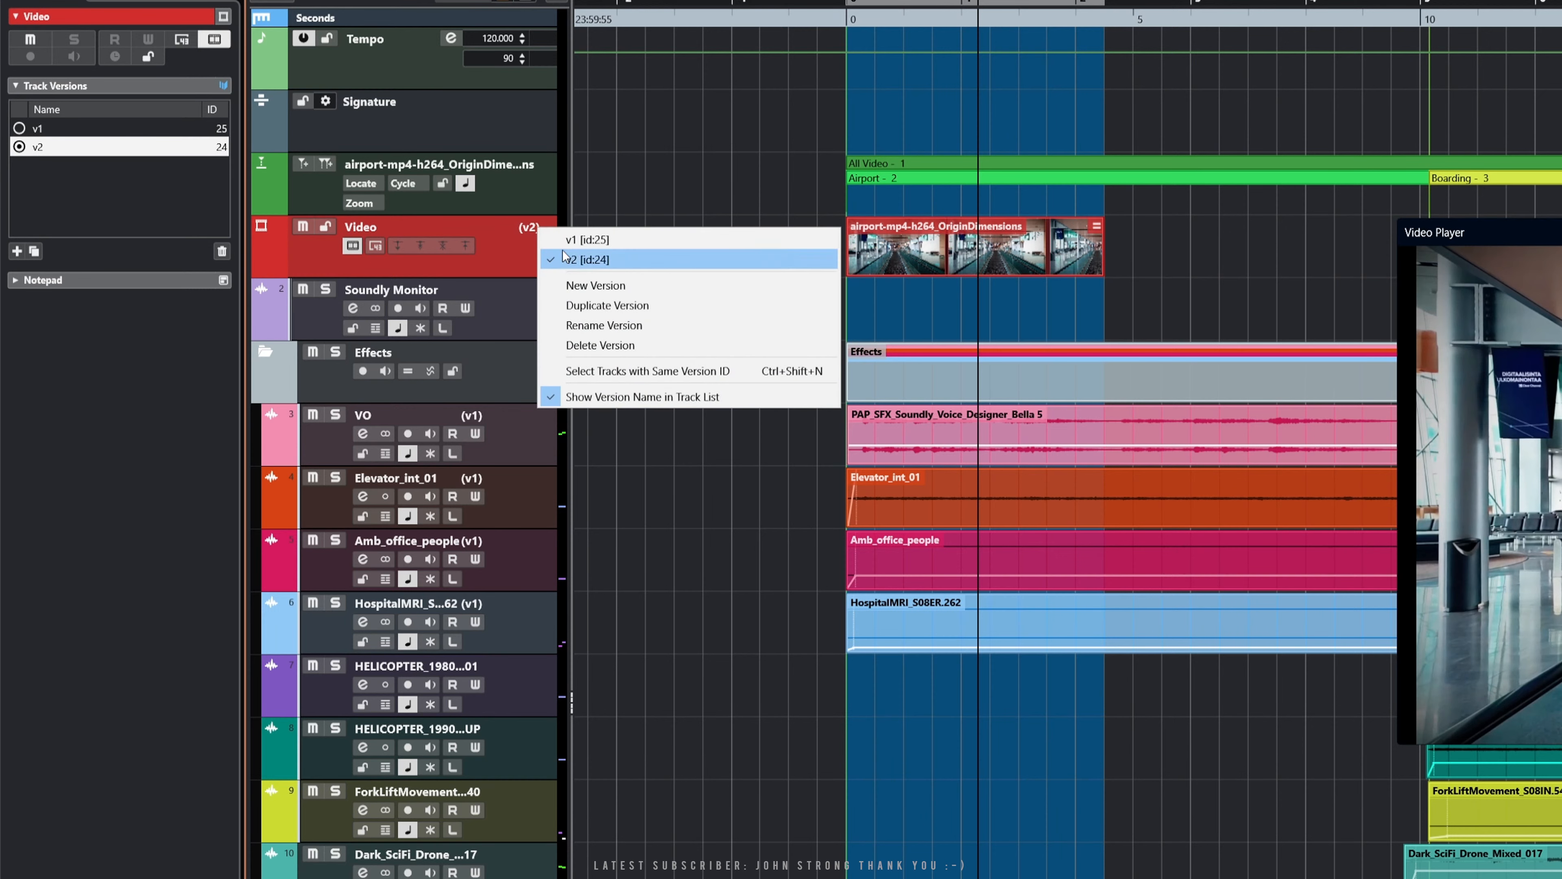
click(560, 239)
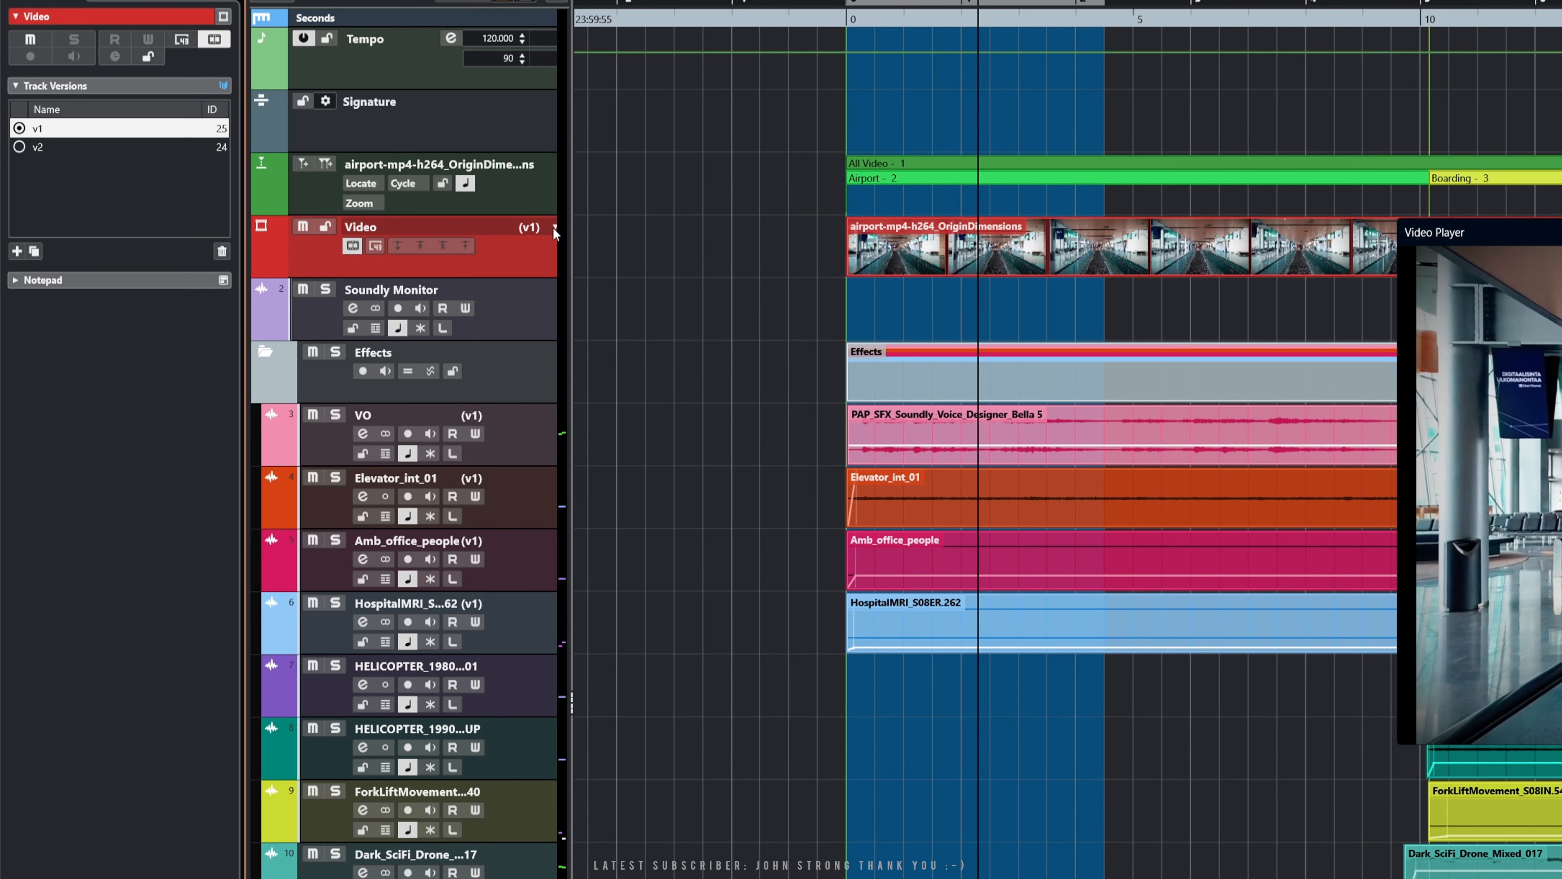
Select all tracks sharing the Video track's v1 version ID and switch them together to version v2
click(553, 227)
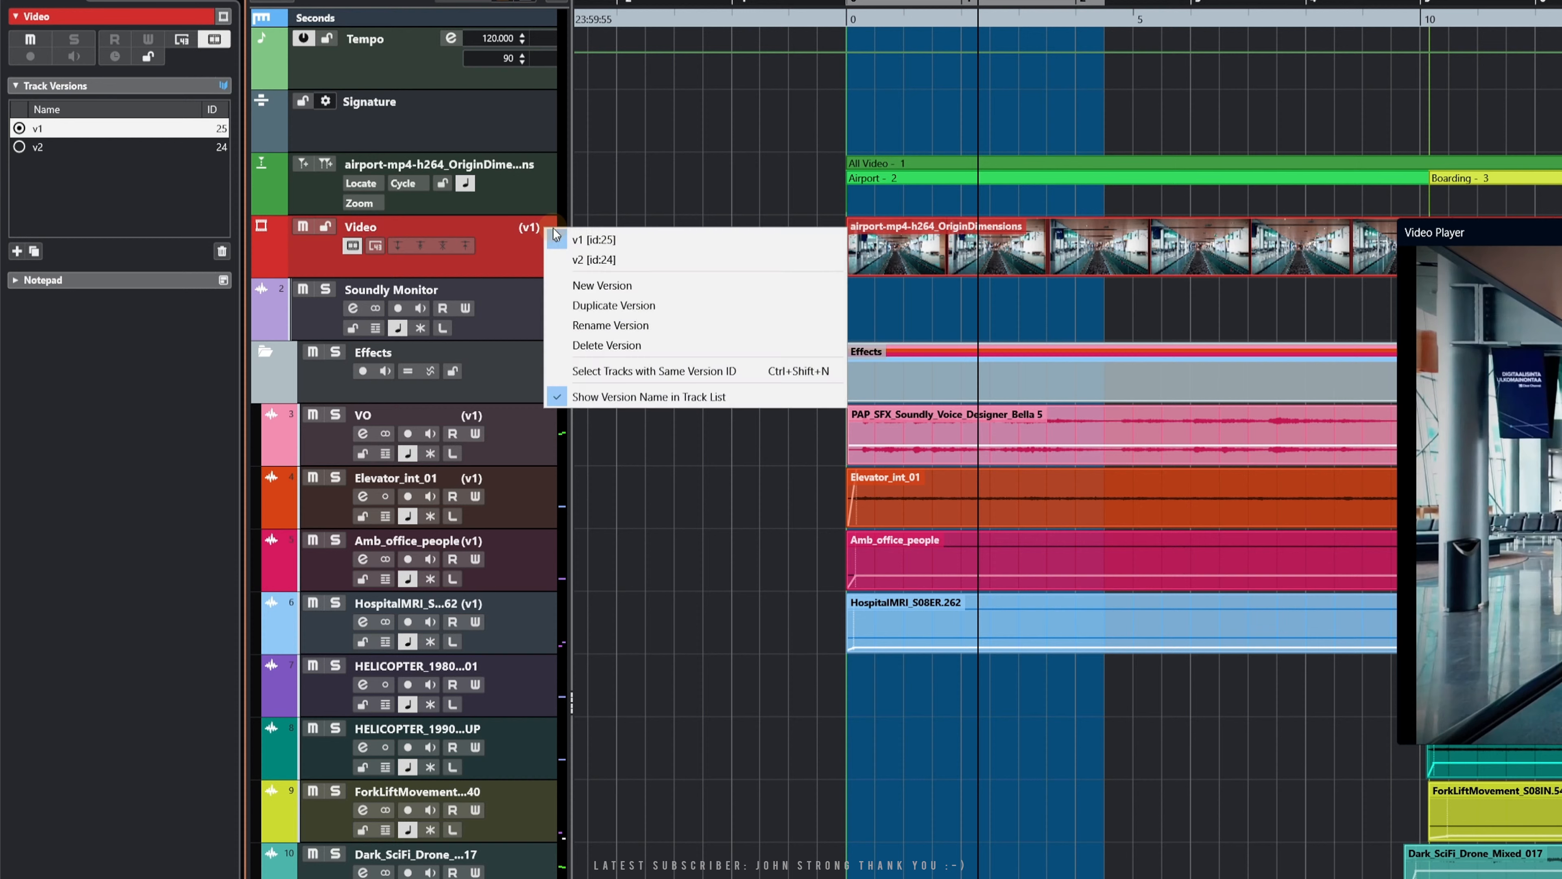
click(613, 370)
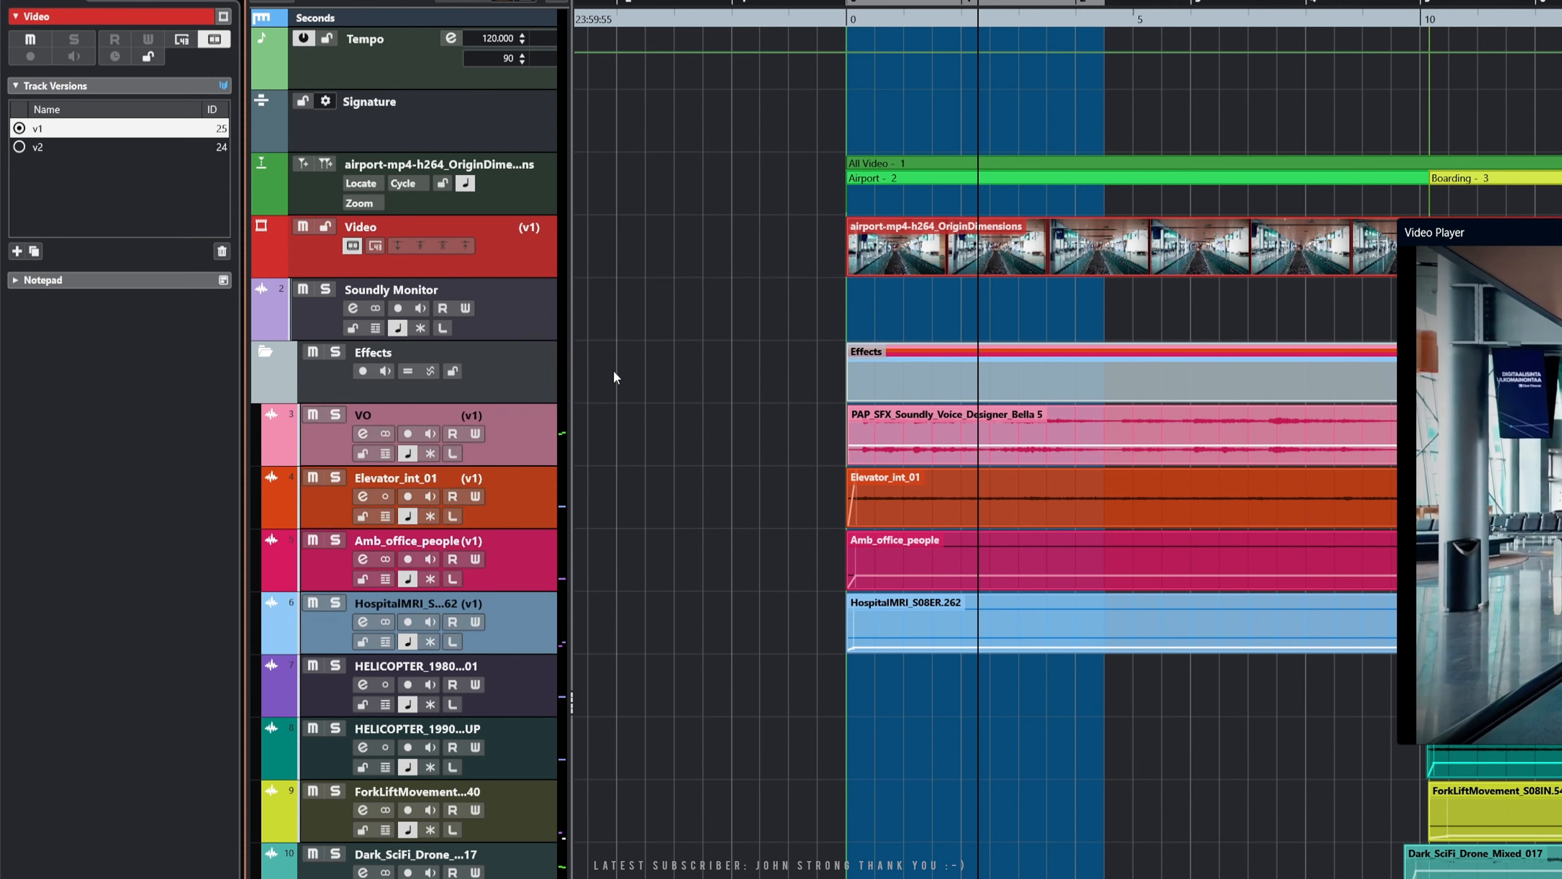
click(552, 226)
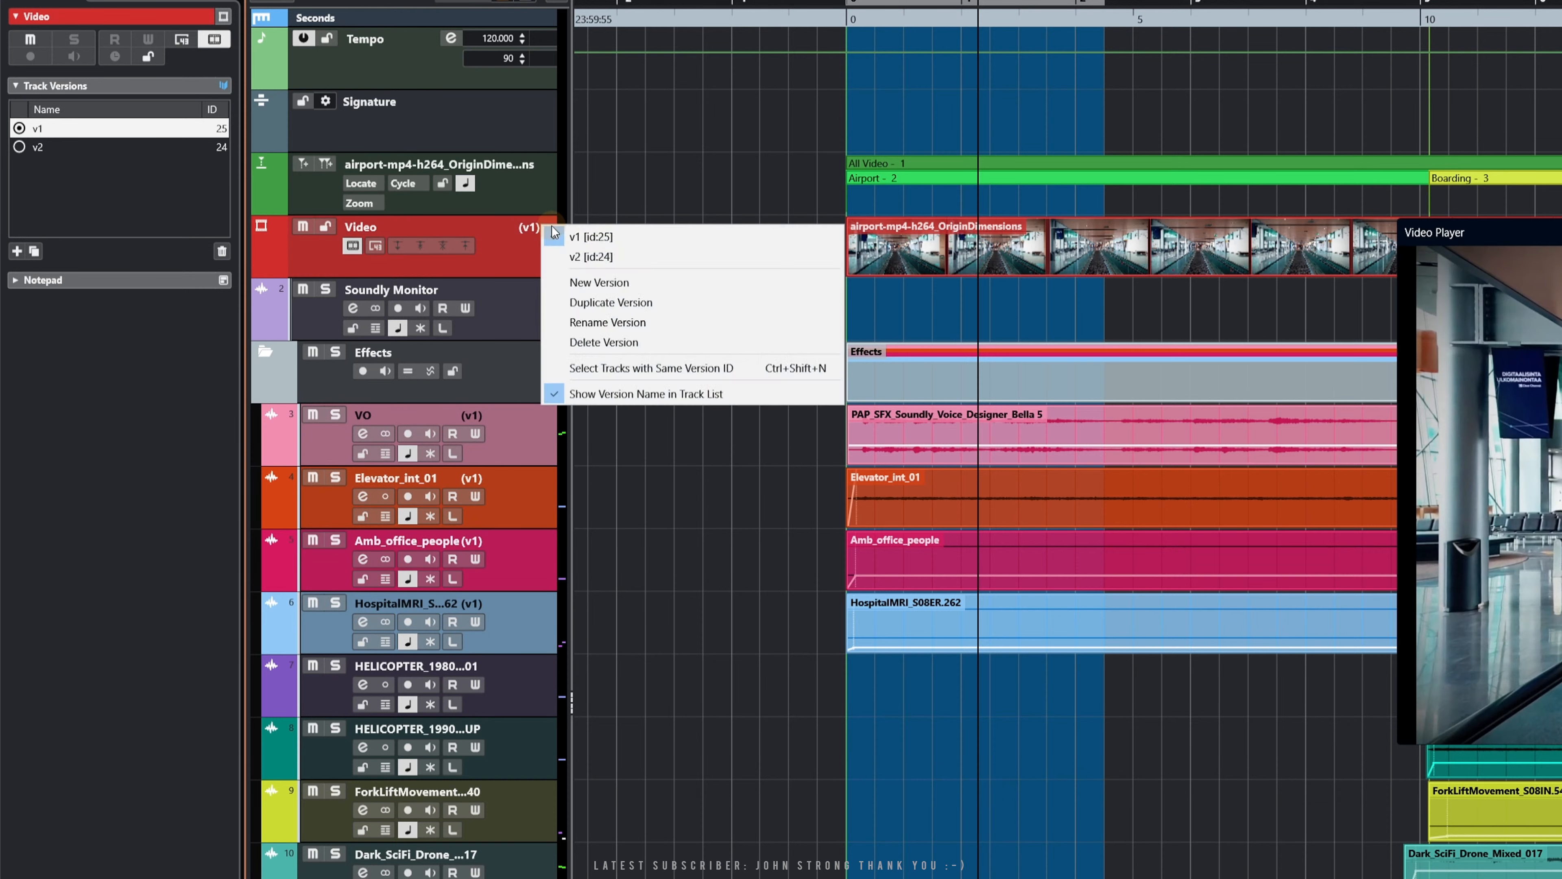
click(571, 257)
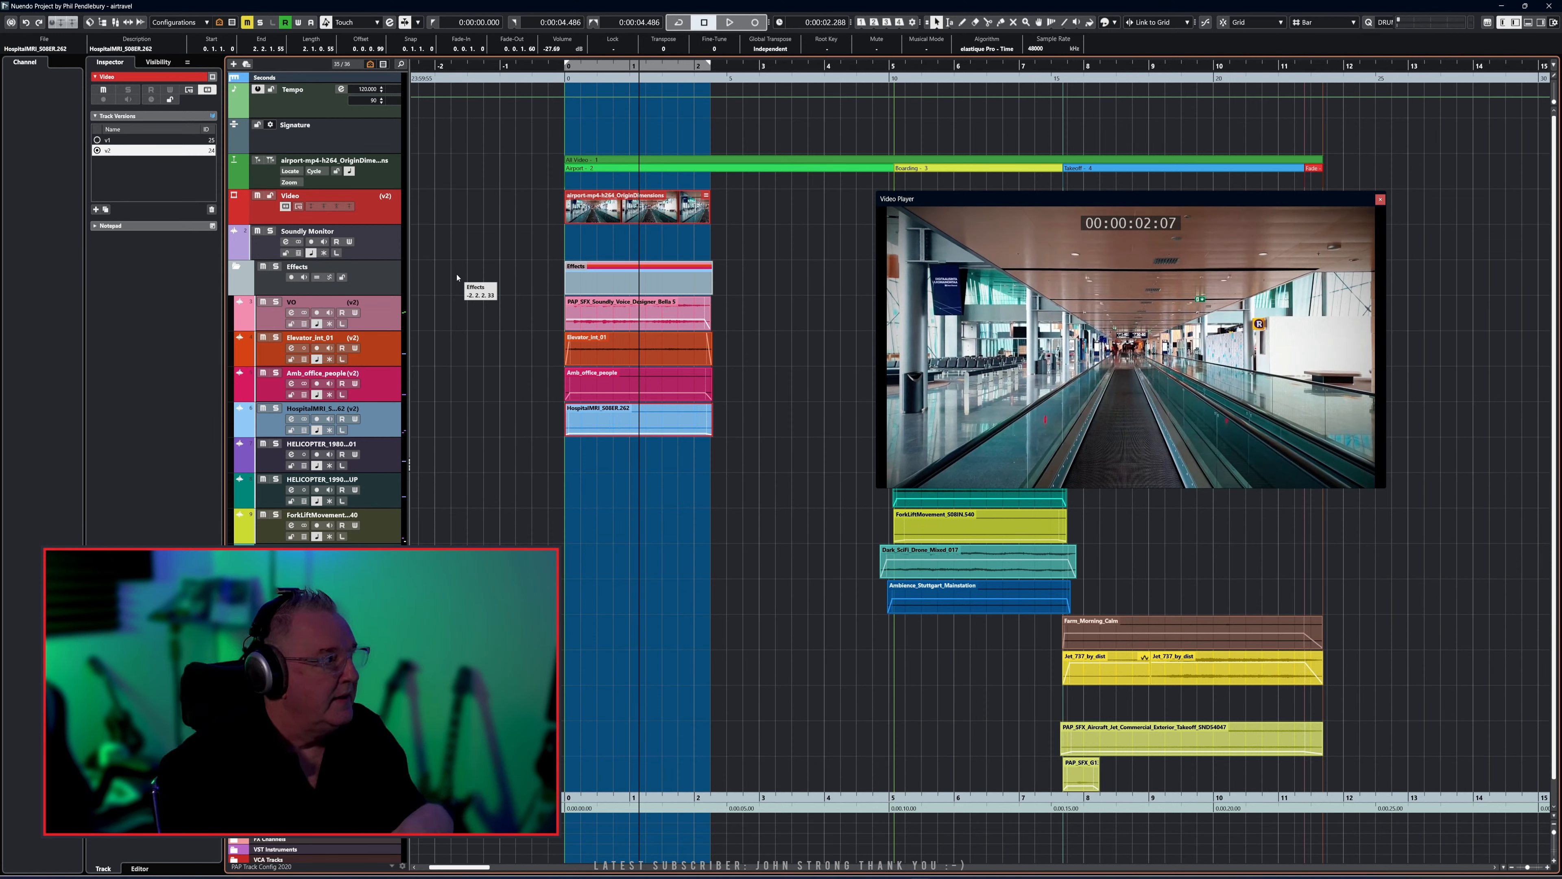
Reselect the tracks sharing the Video track's v2 version ID, and switch them together to v1 and back to v2
click(392, 199)
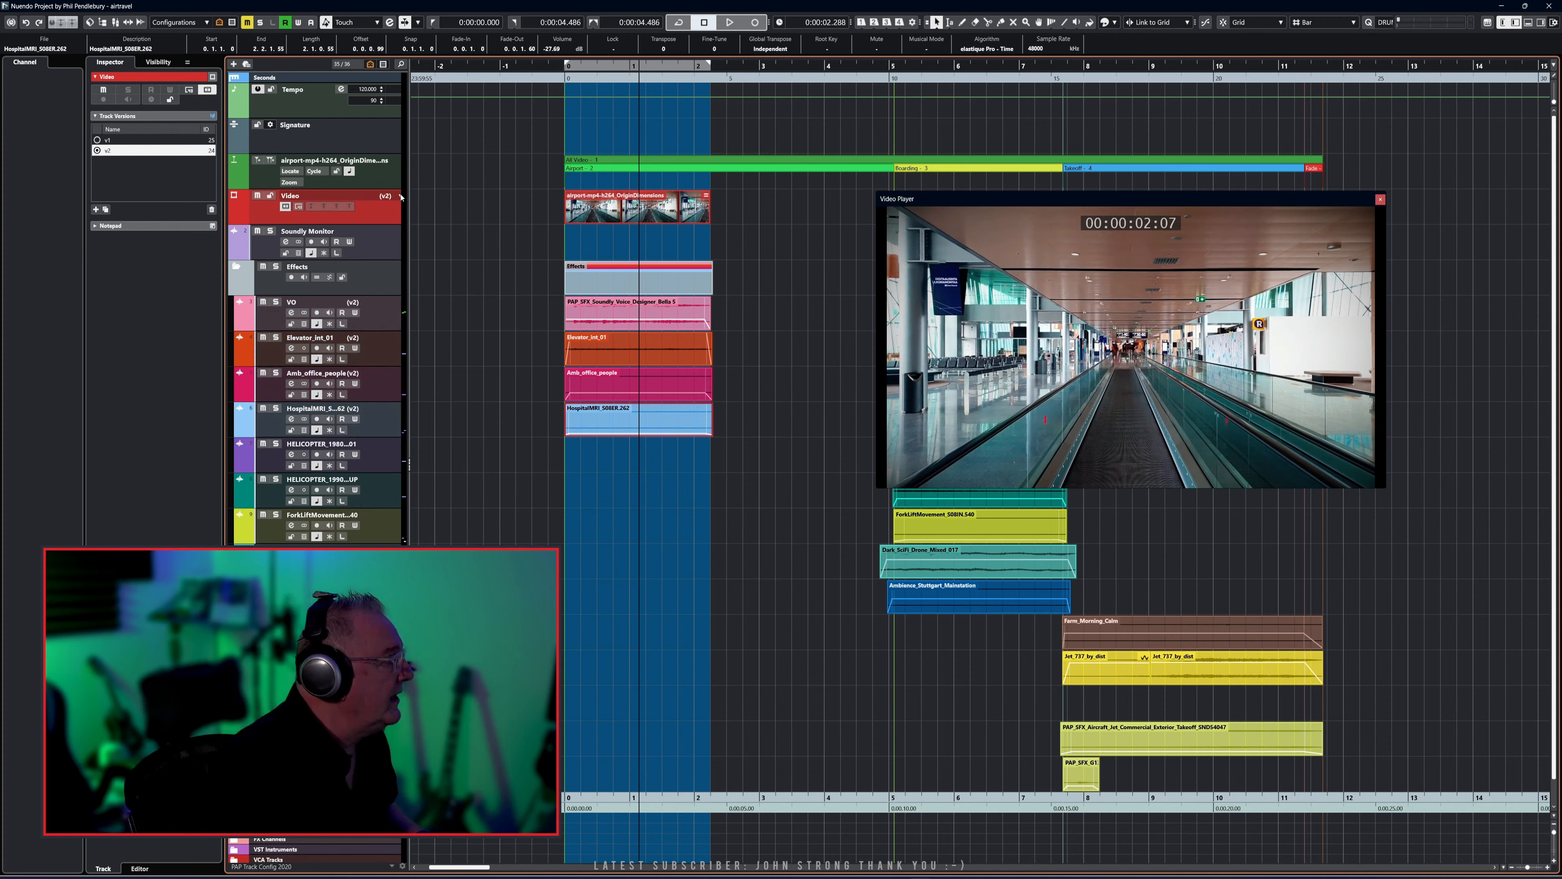
click(398, 197)
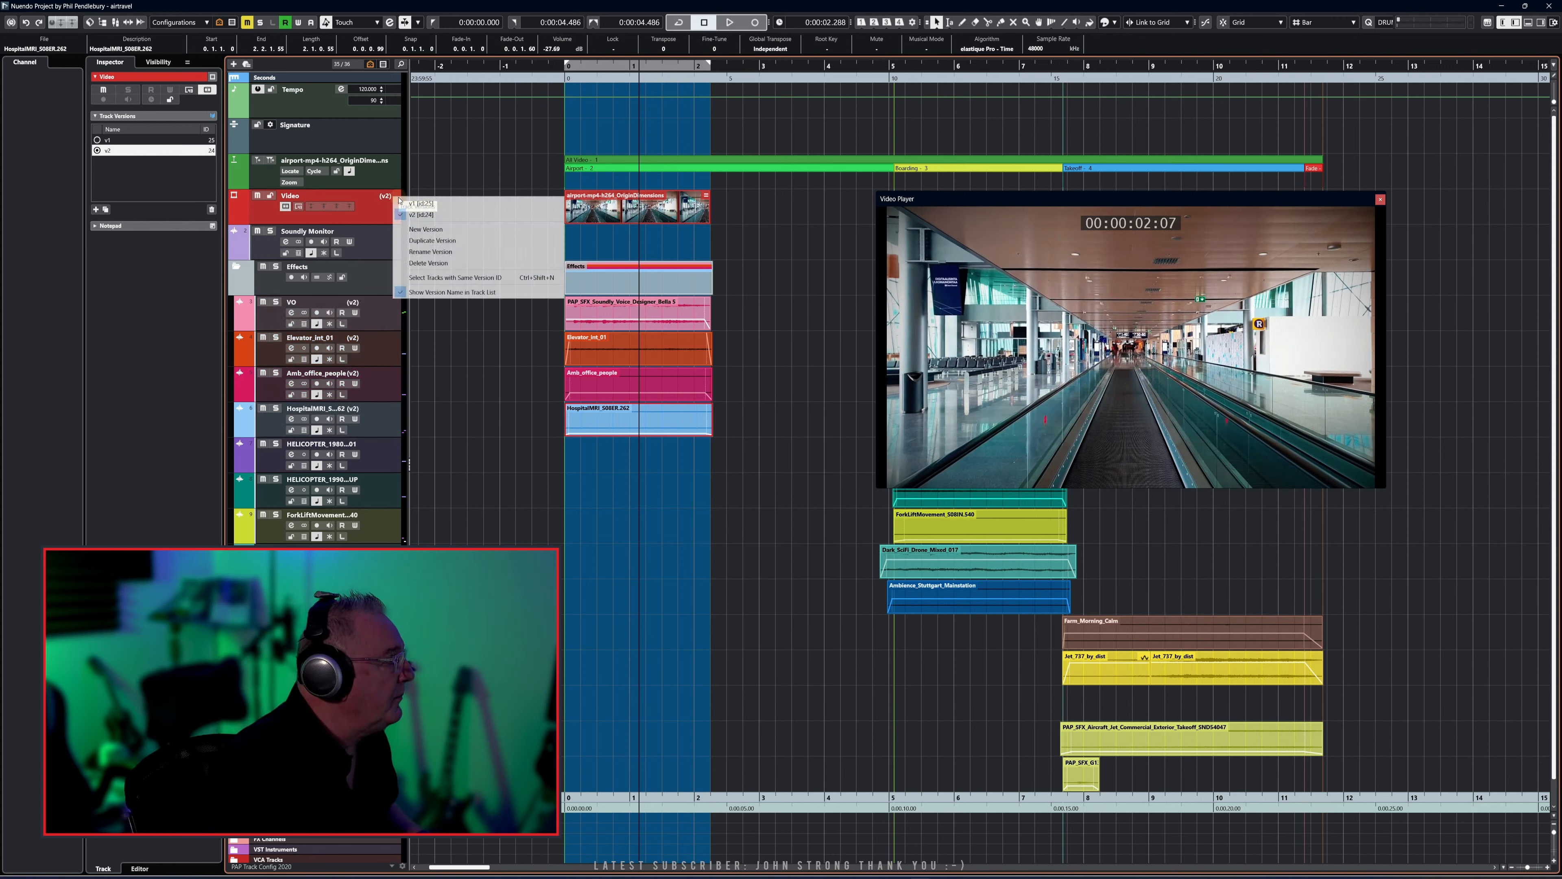
click(434, 278)
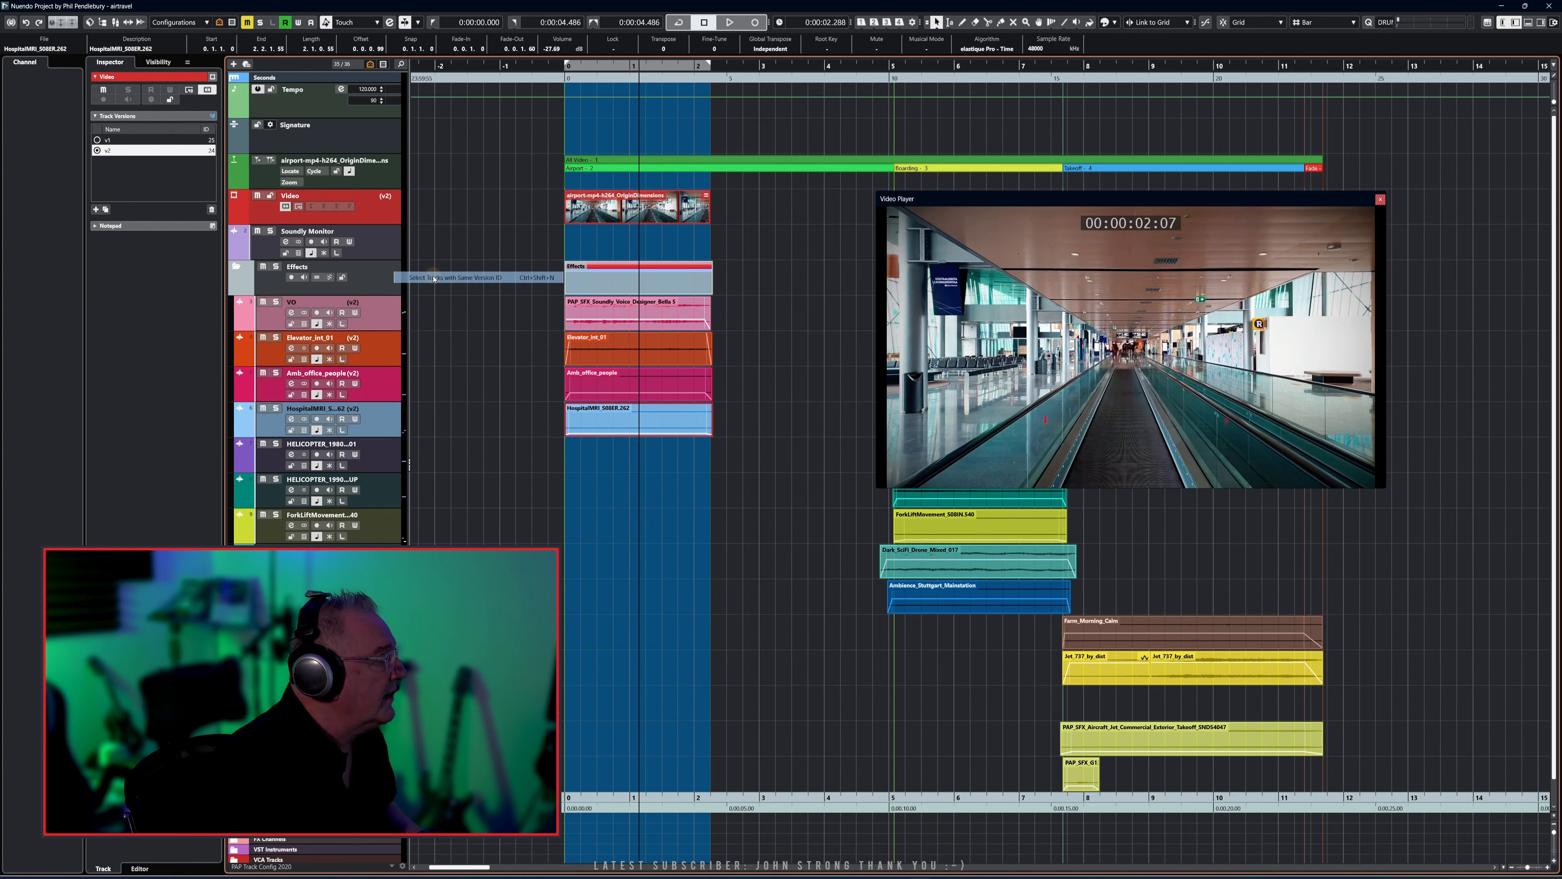
click(397, 199)
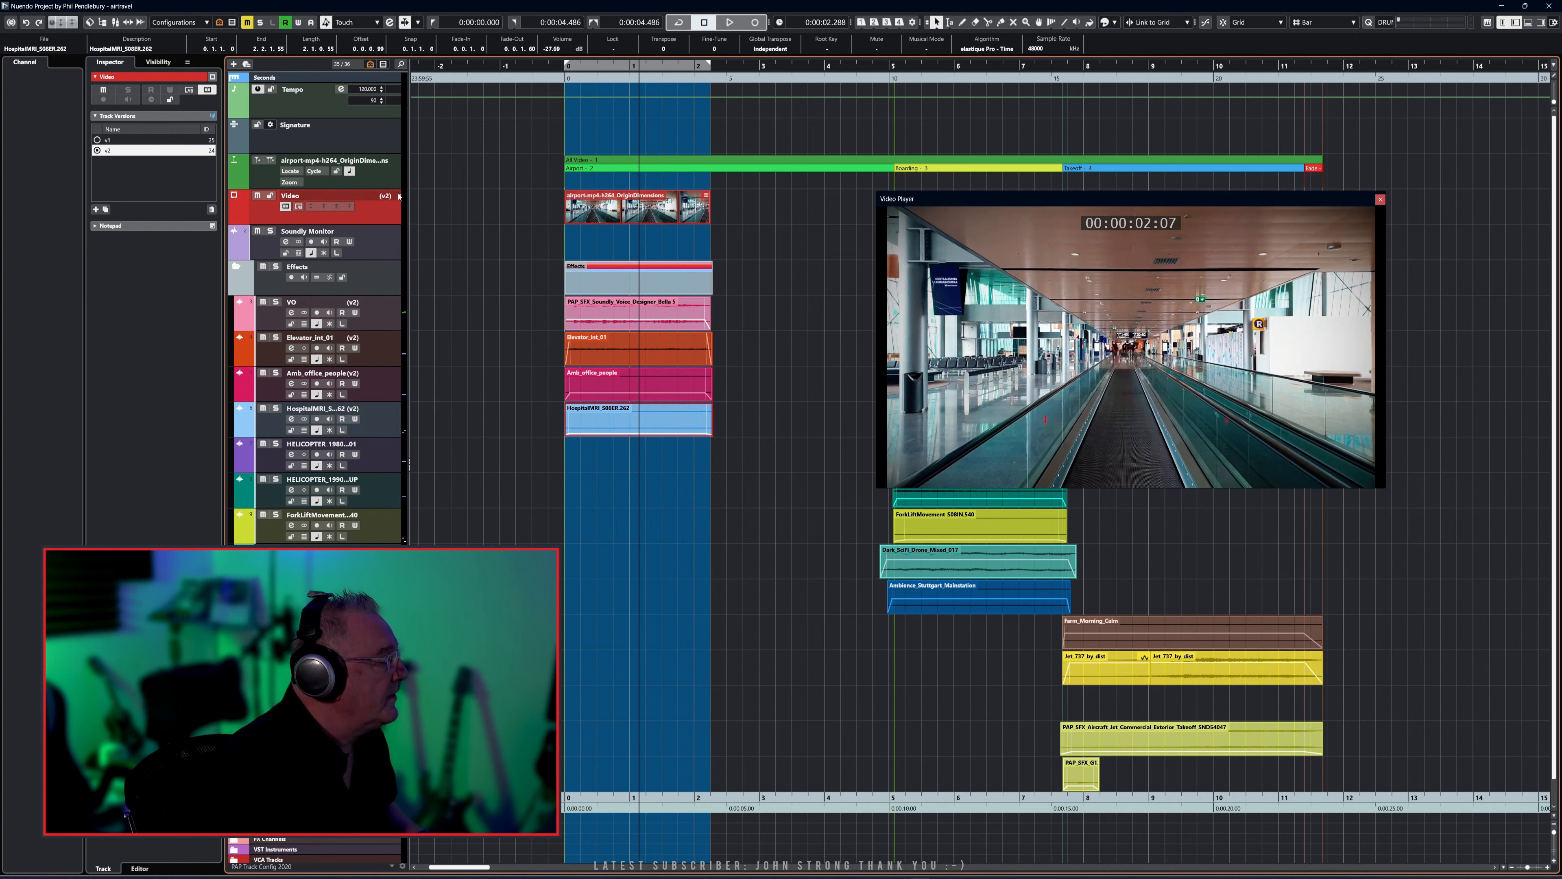
click(398, 197)
click(427, 272)
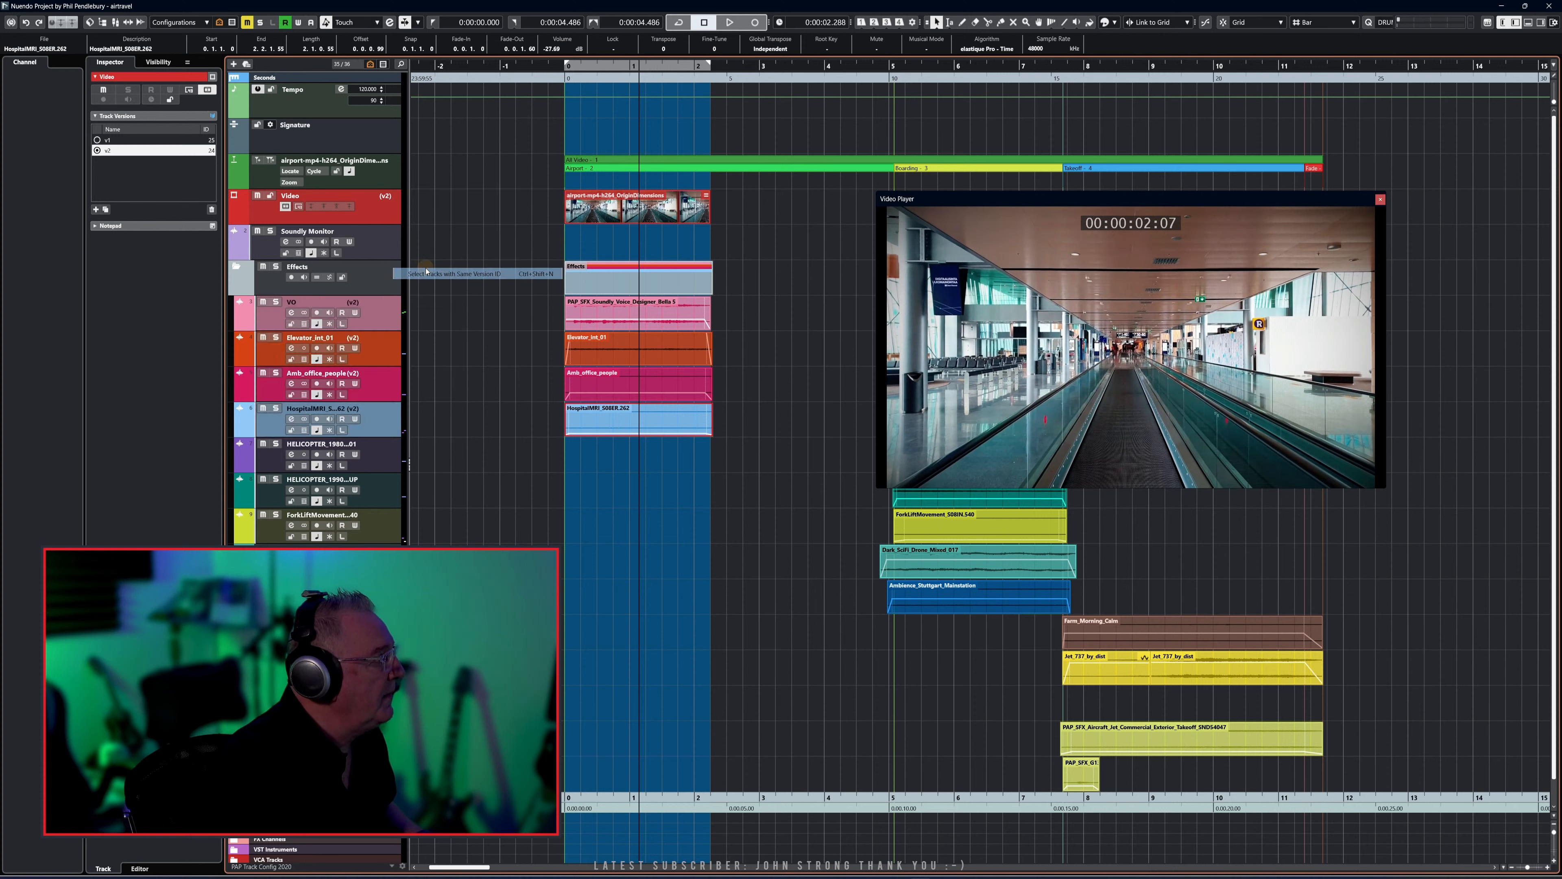
click(400, 198)
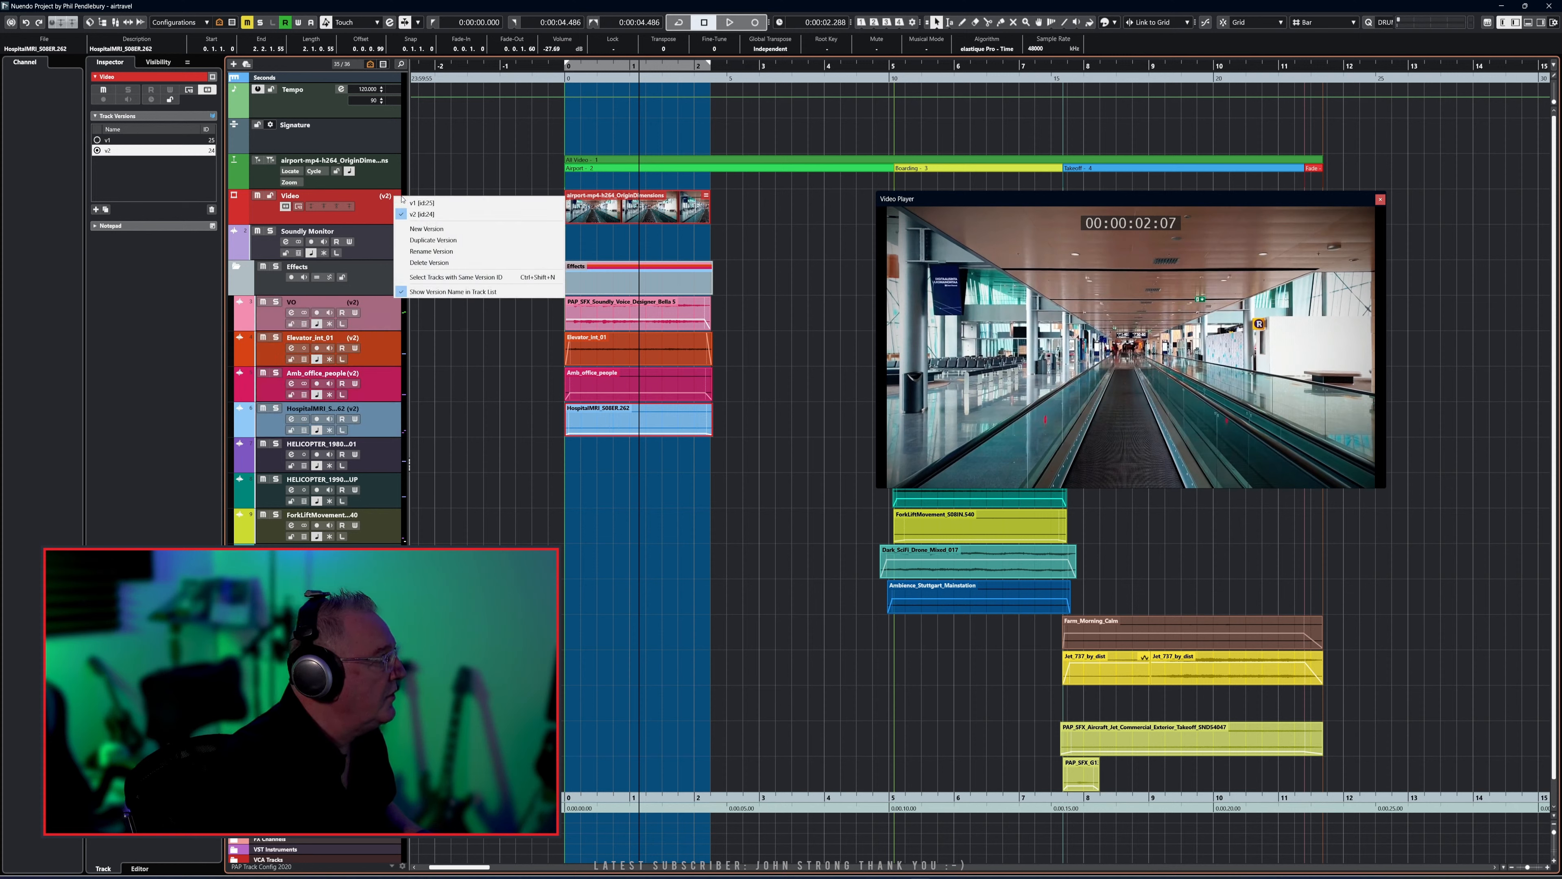
click(407, 203)
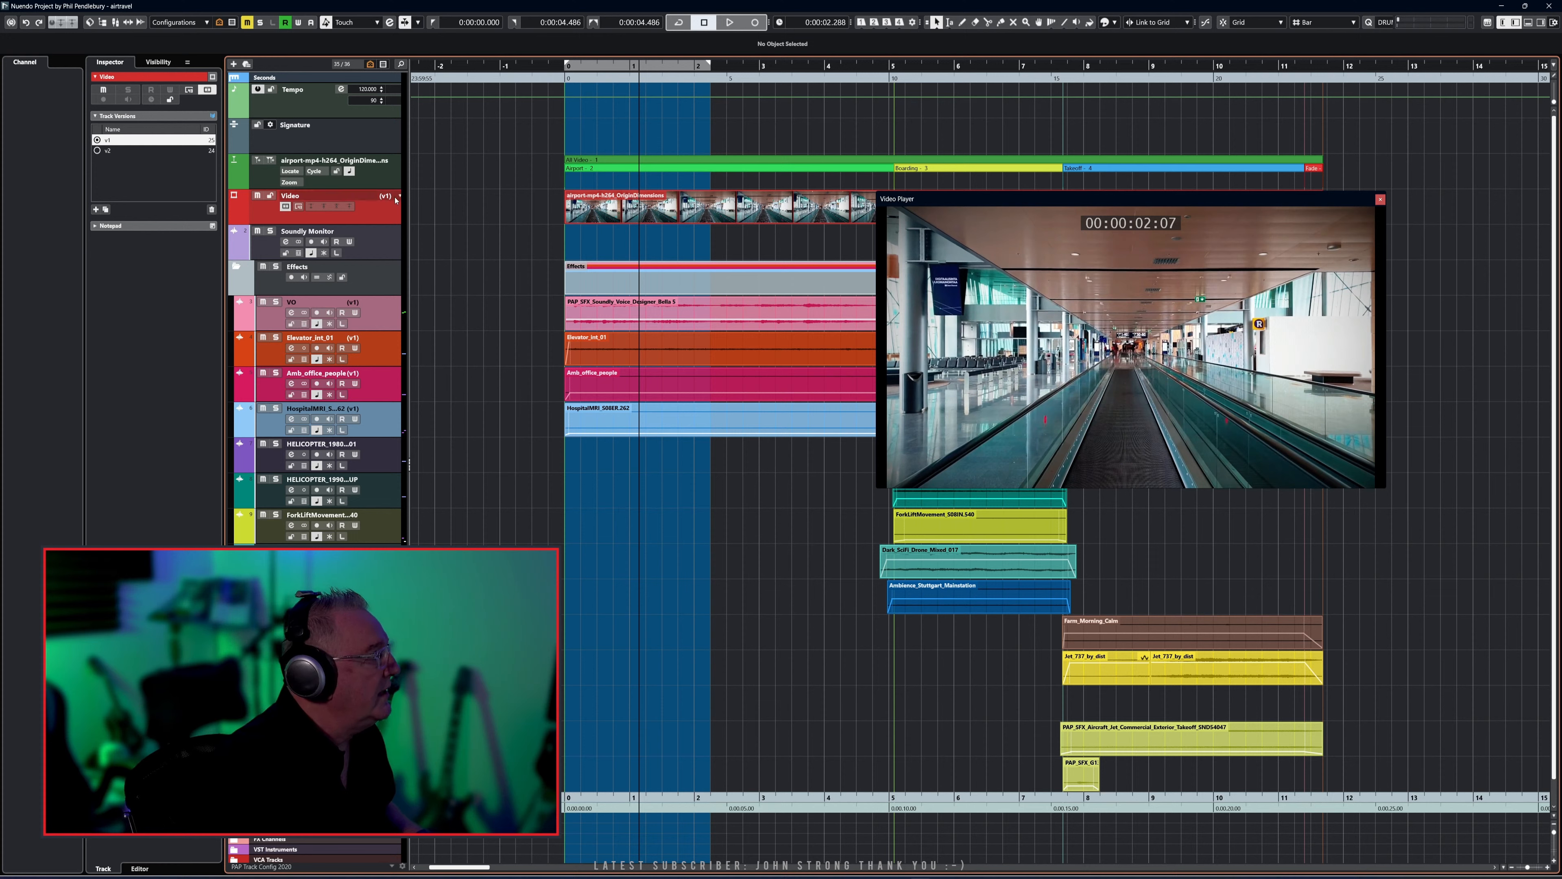
click(401, 198)
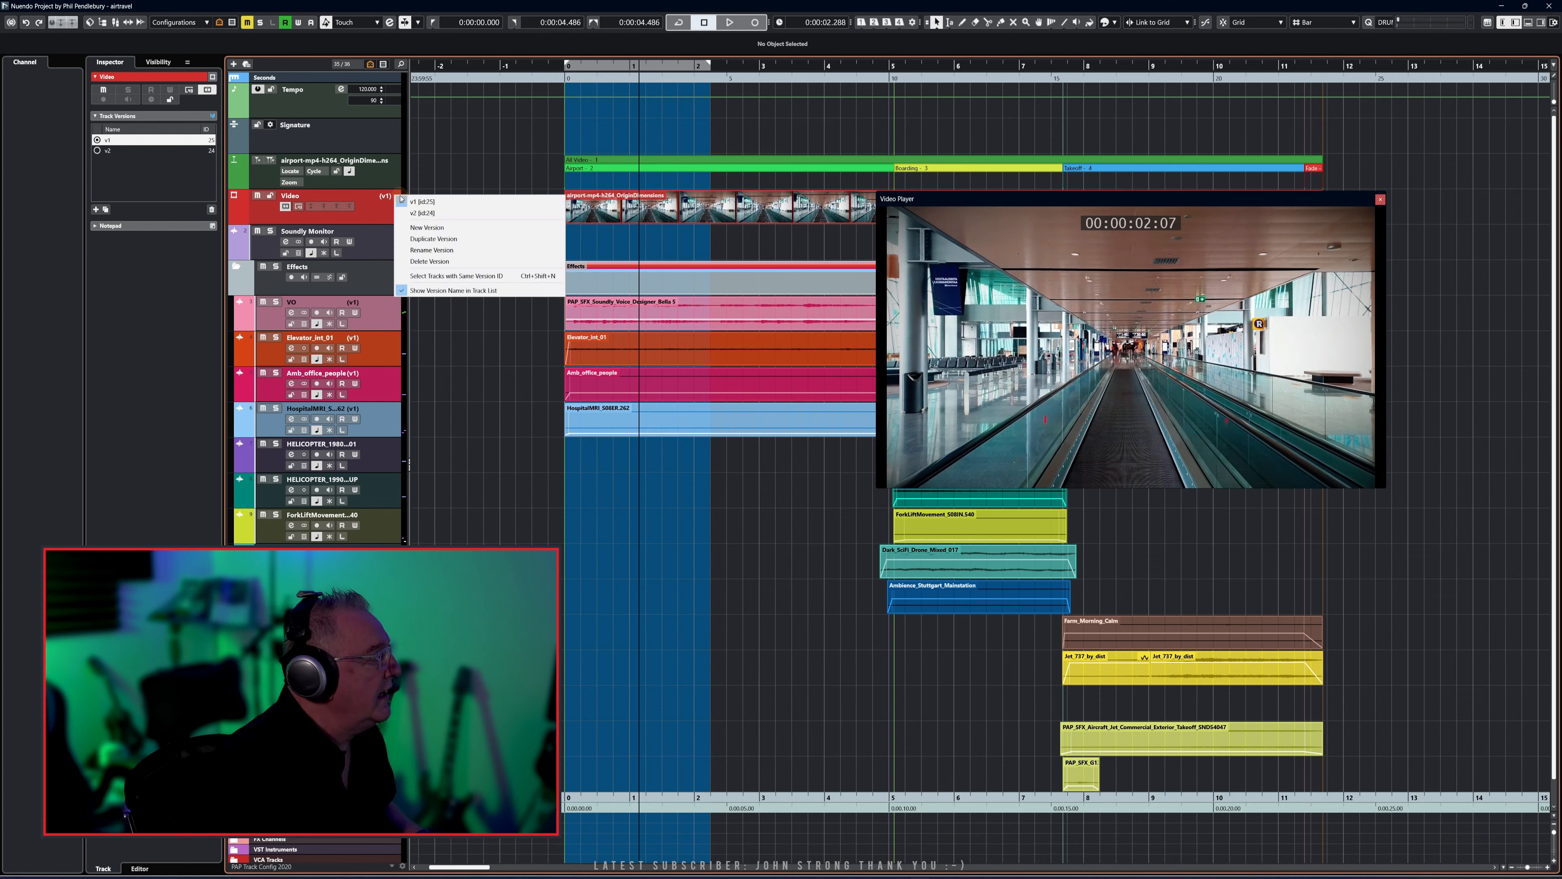
click(408, 212)
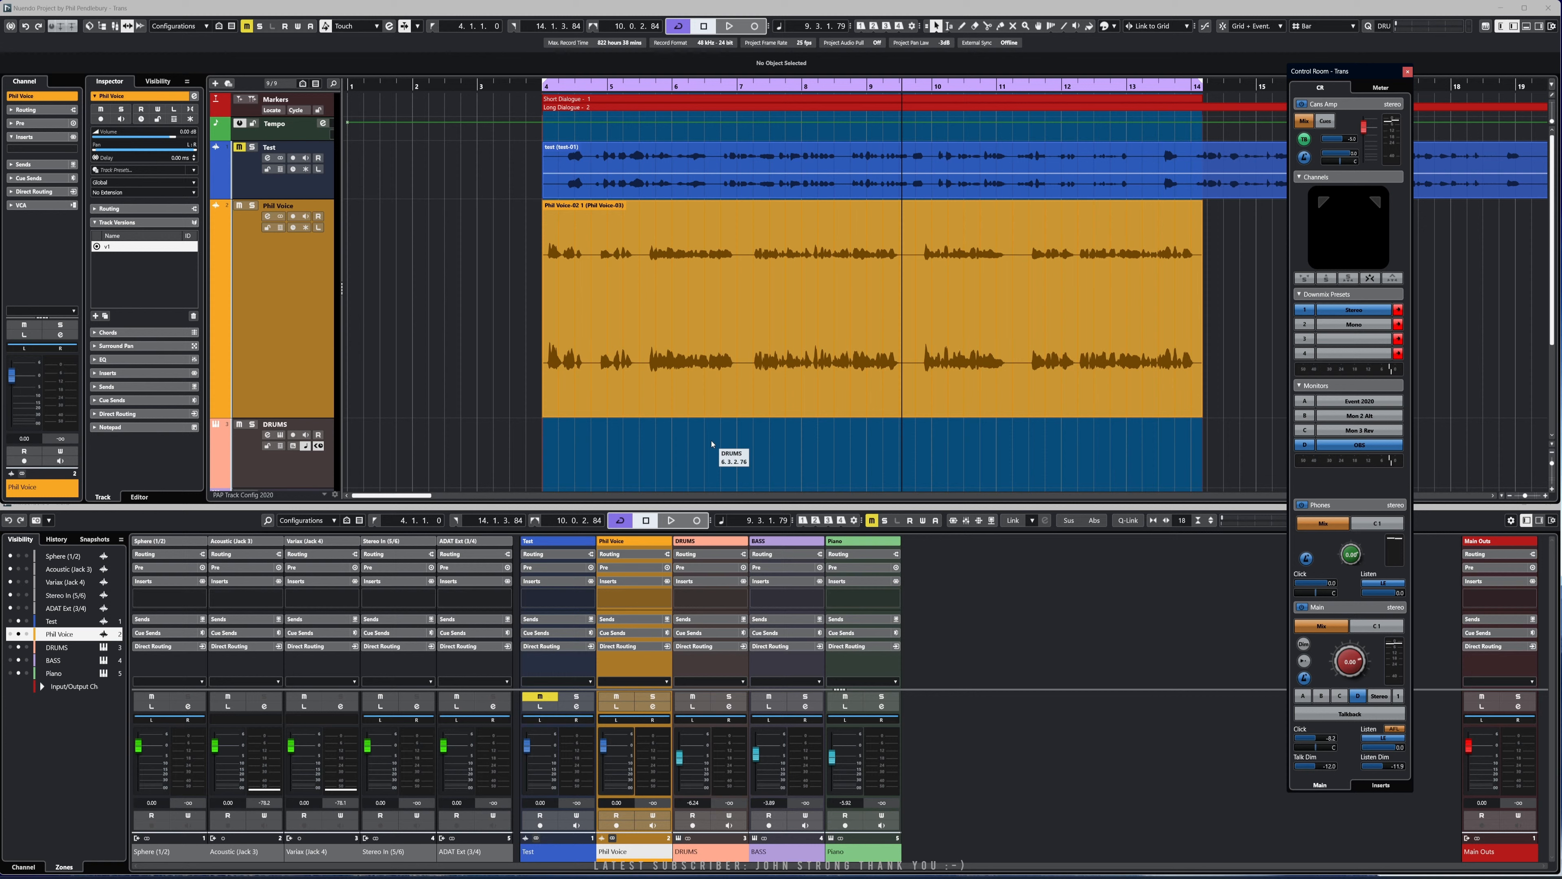
Listen to the unprocessed voice track, stop playback and return the playhead to the project position at bar 4
key(space)
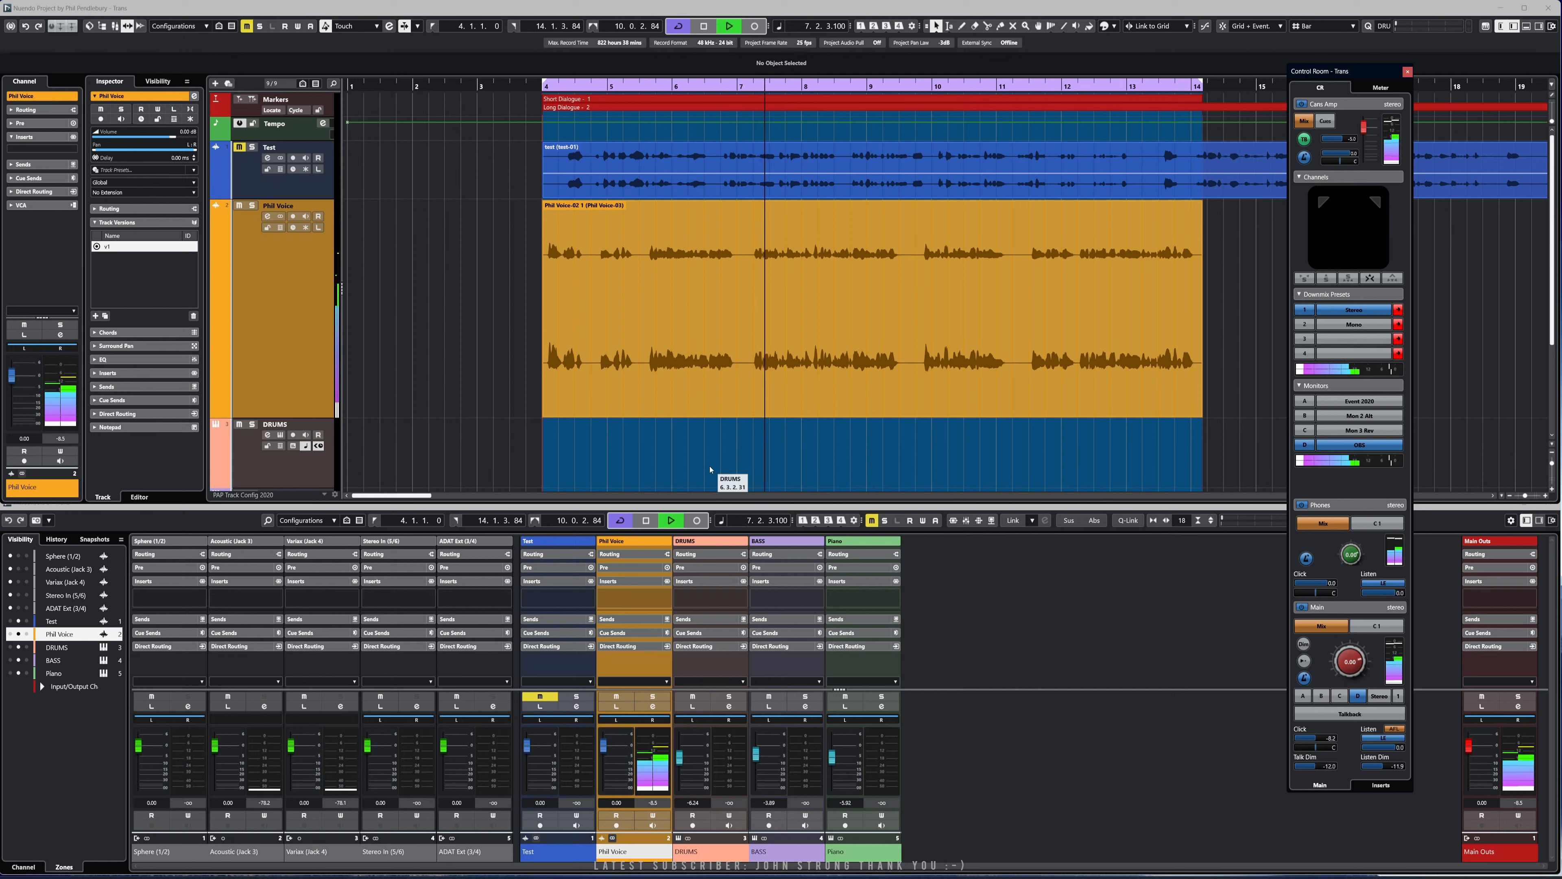
key(space)
key(KP_0)
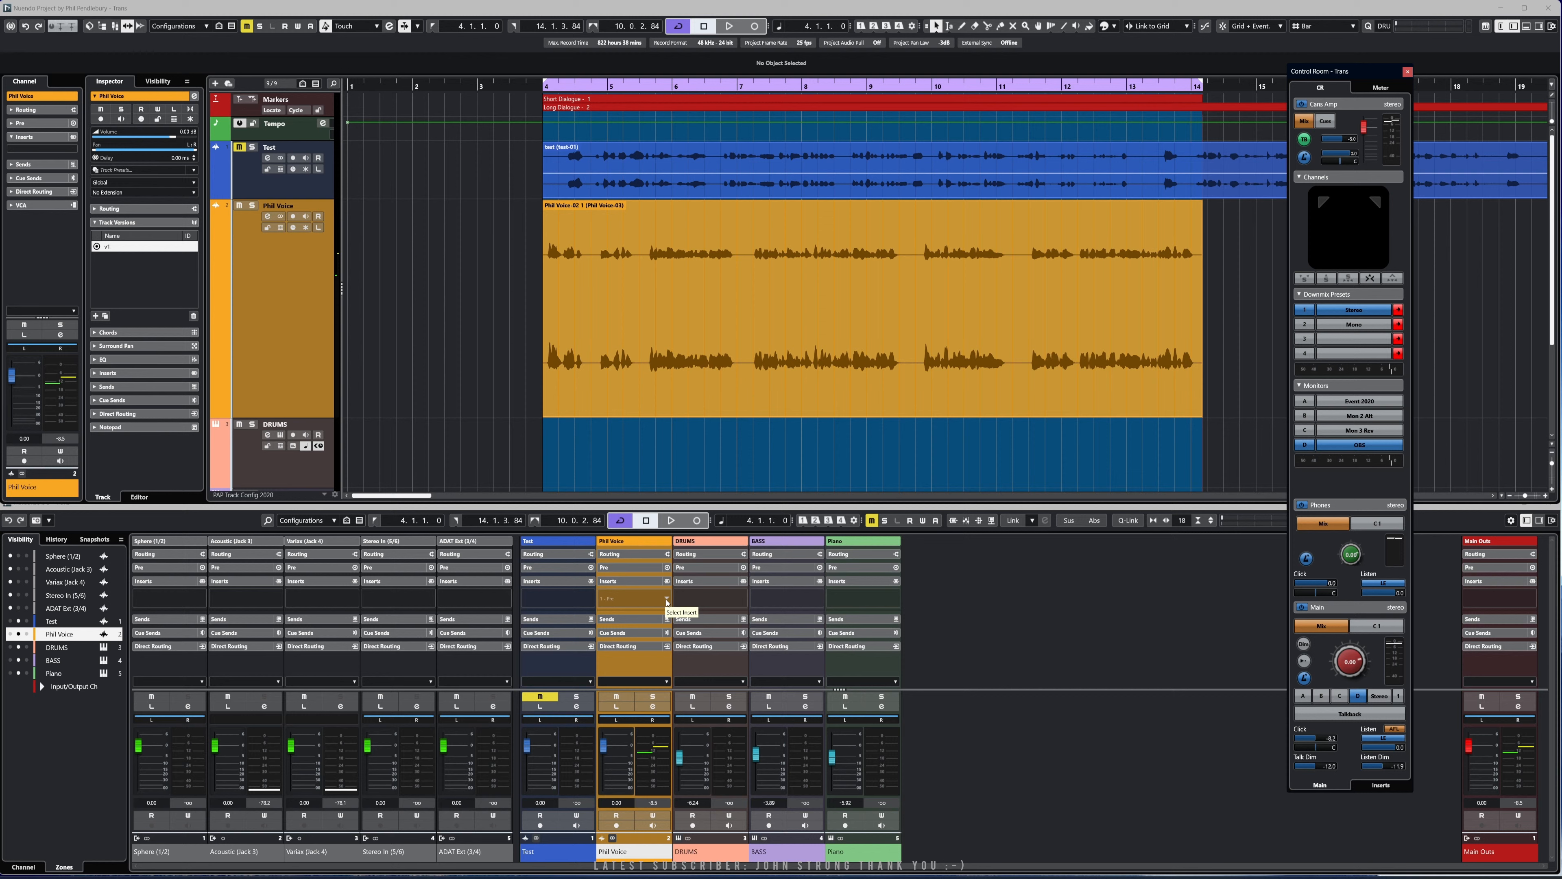
Find the Steinberg Vocal Chain effect with the search term "vocal" and load it into the voice channel's first insert slot
click(654, 598)
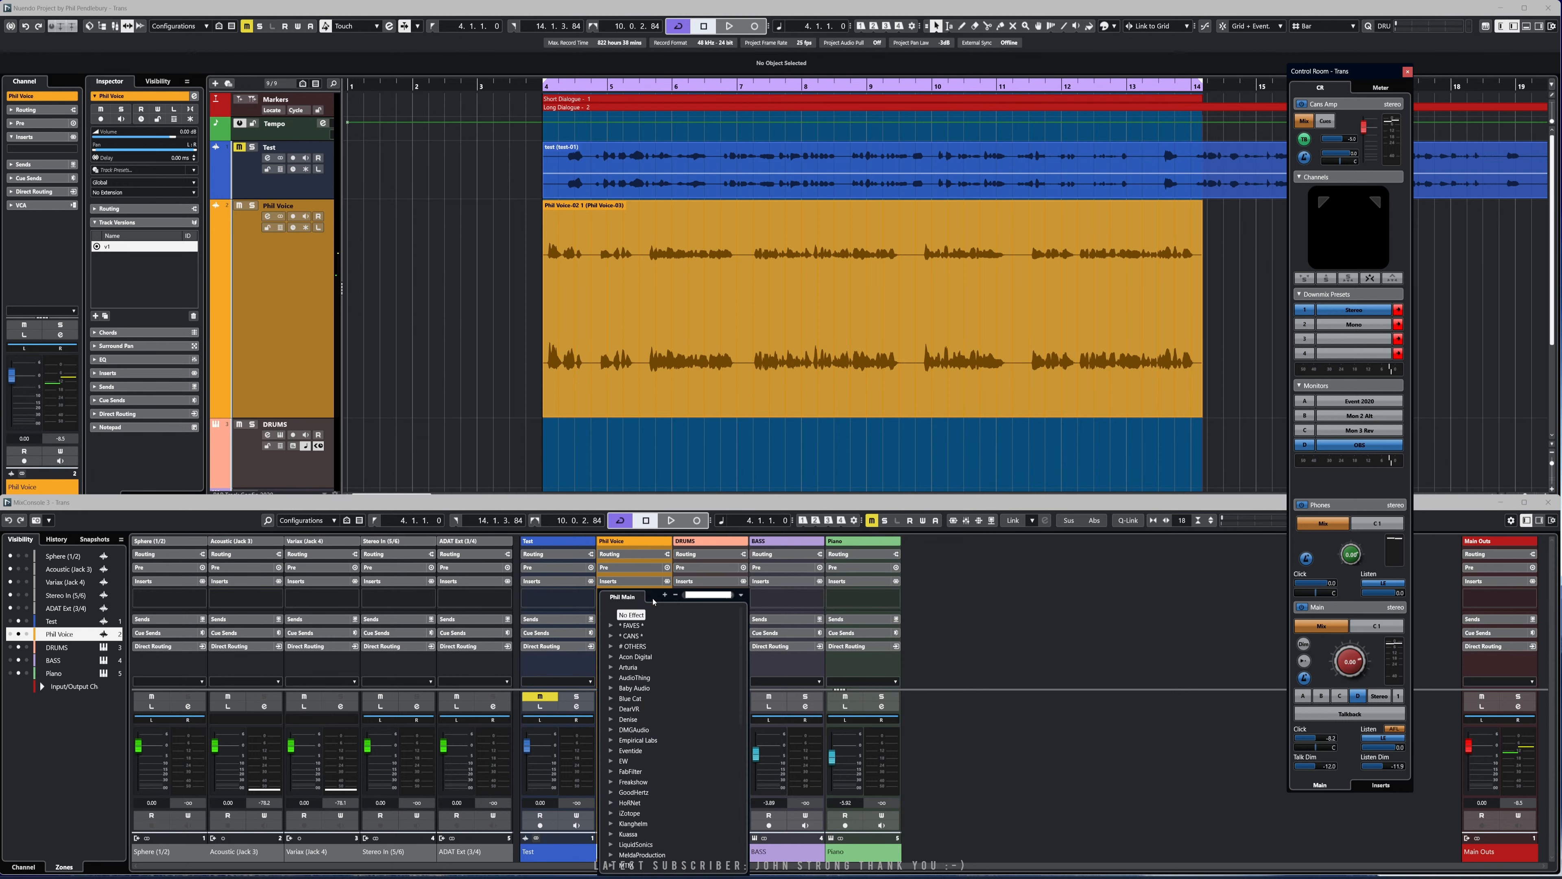
text(vocal)
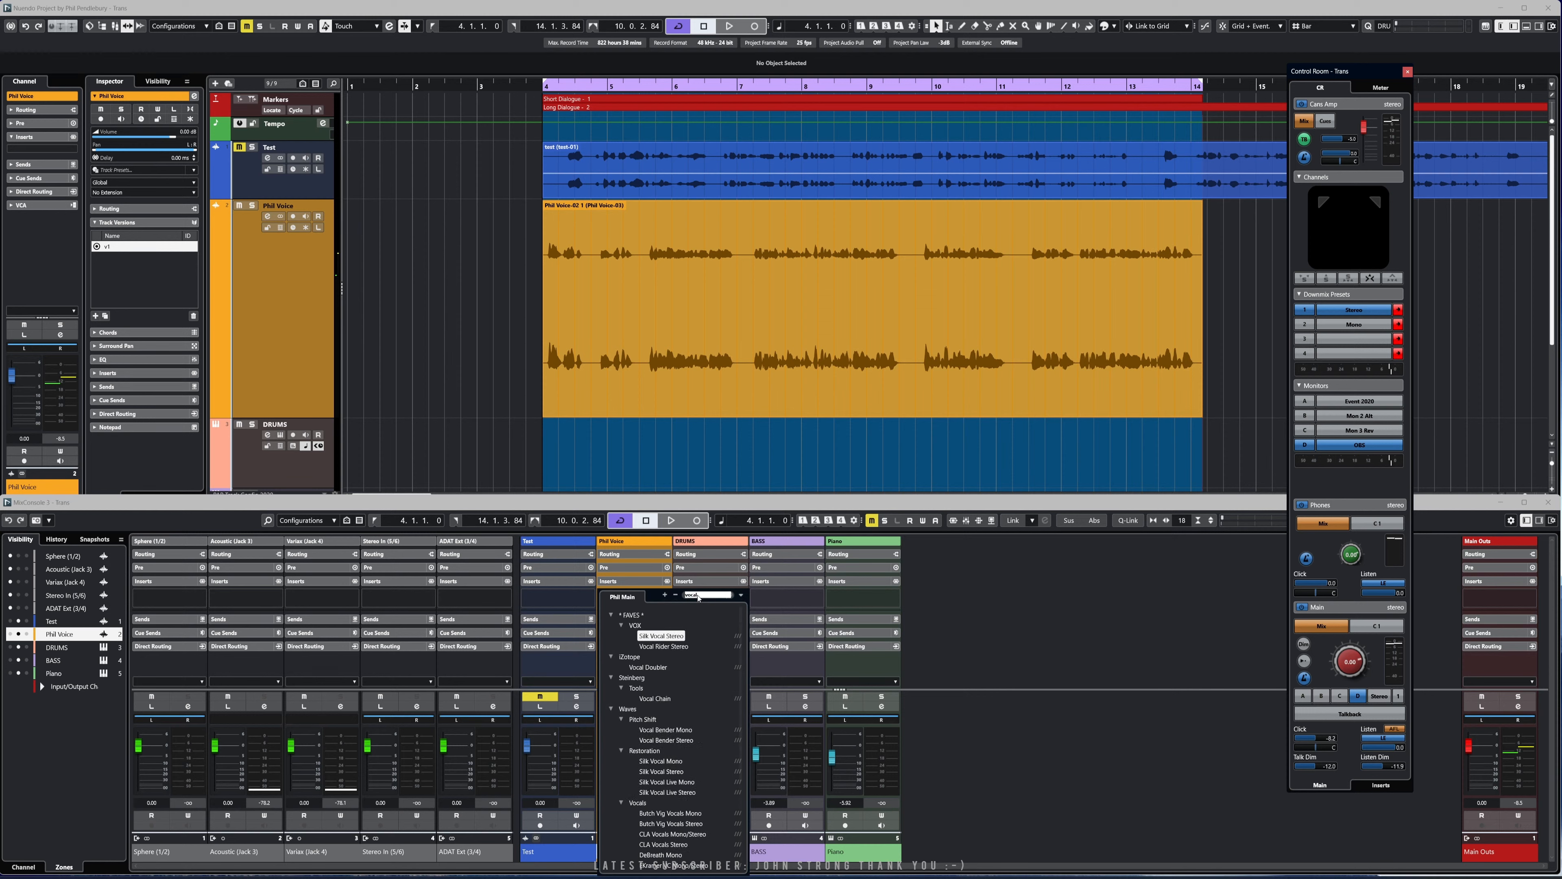
click(654, 698)
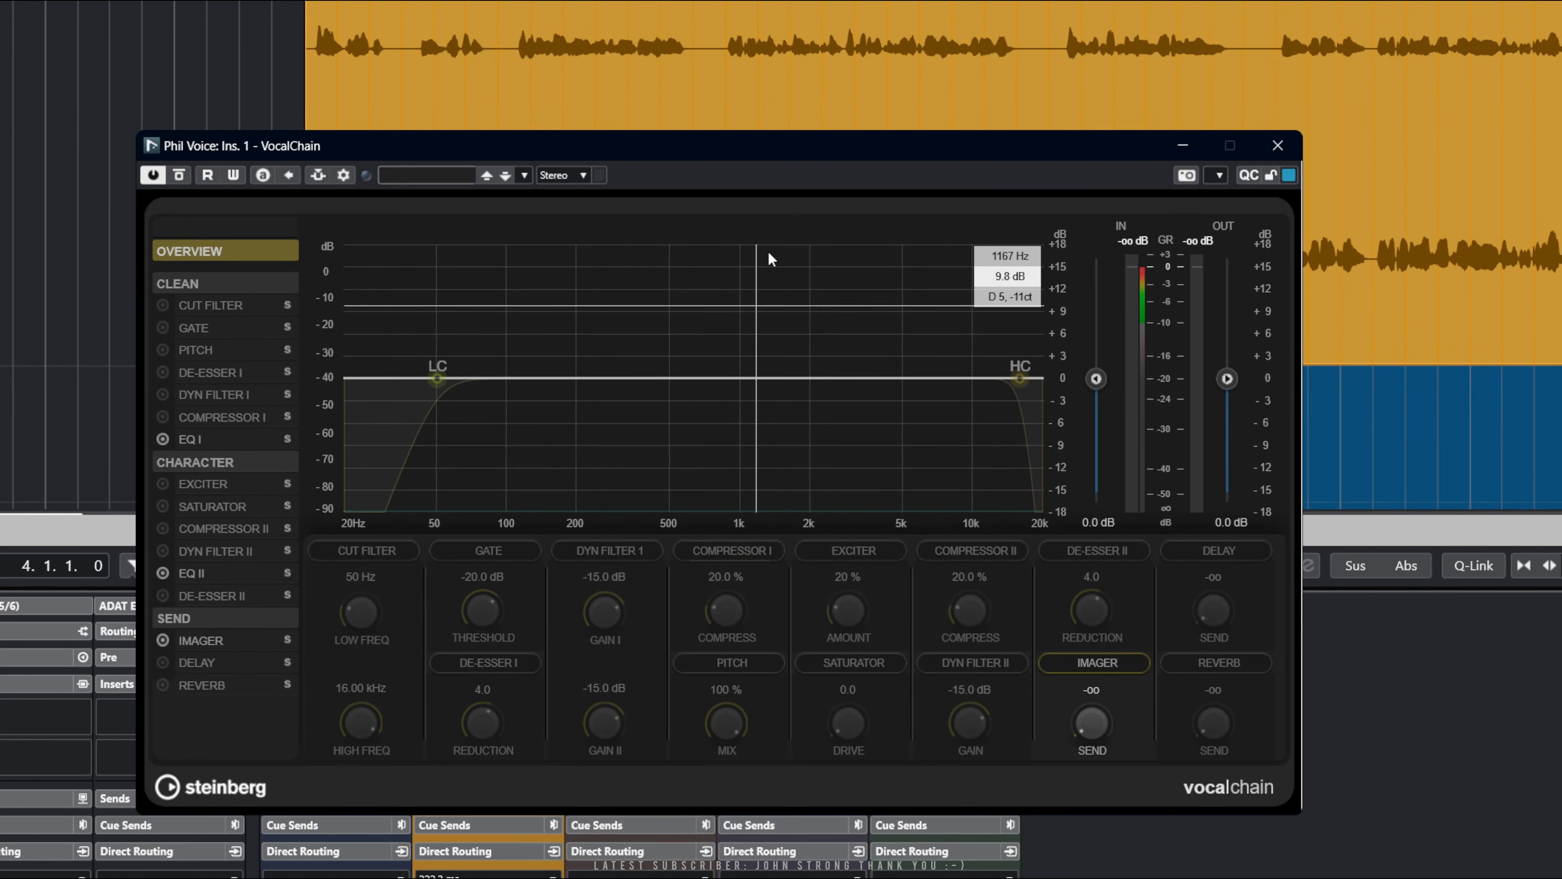
drag(751, 150, 786, 130)
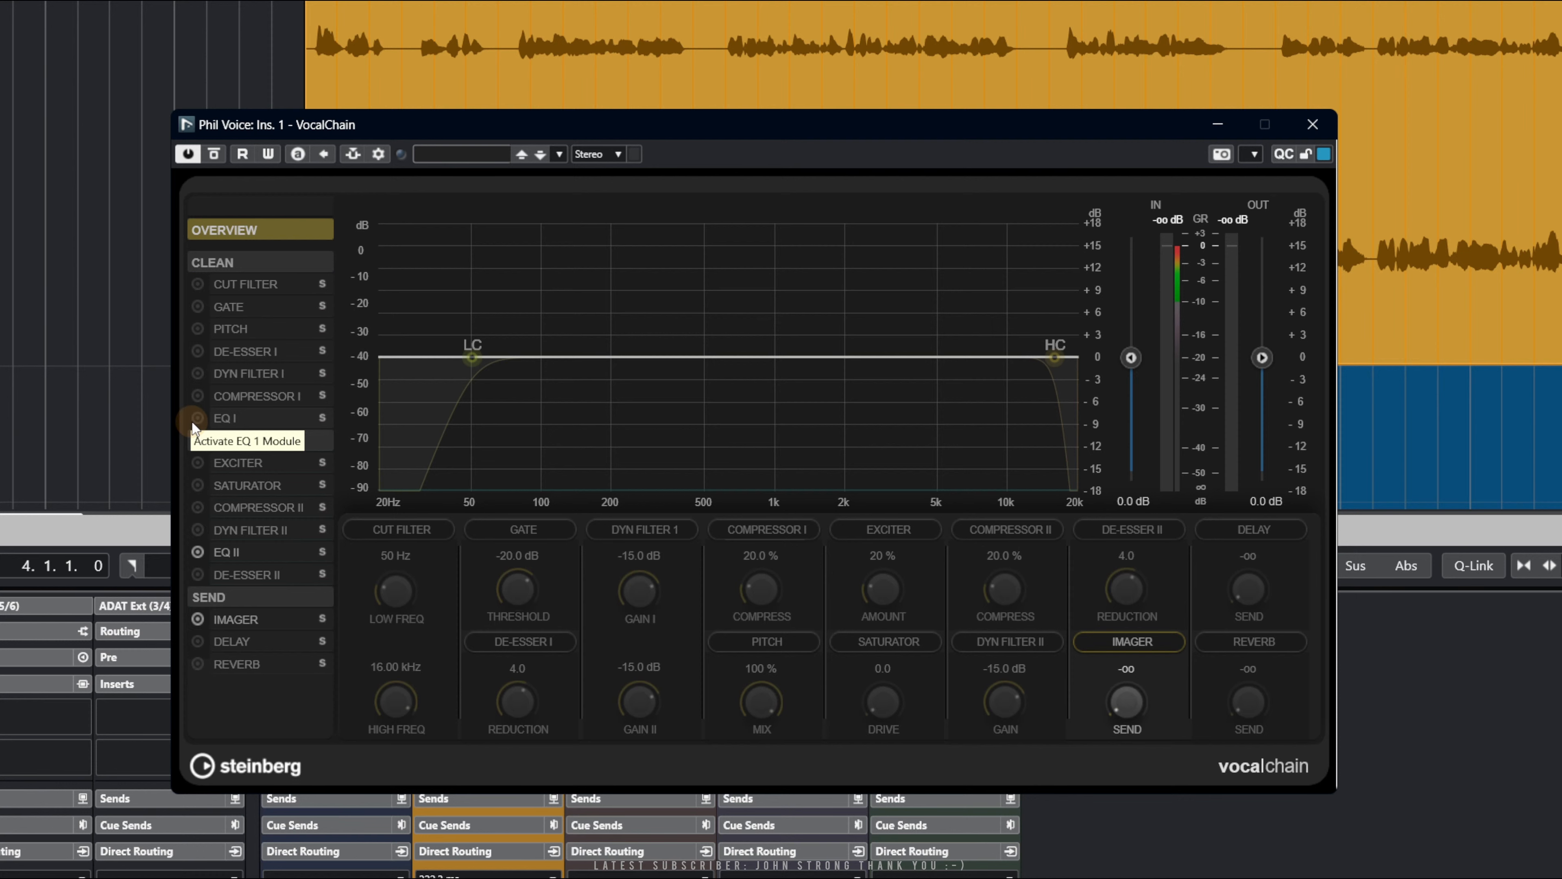
Deactivate Vocal Chain's EQ I, EQ II and Imager modules and reorder the Clean section so EQ I comes before Compressor I
click(197, 618)
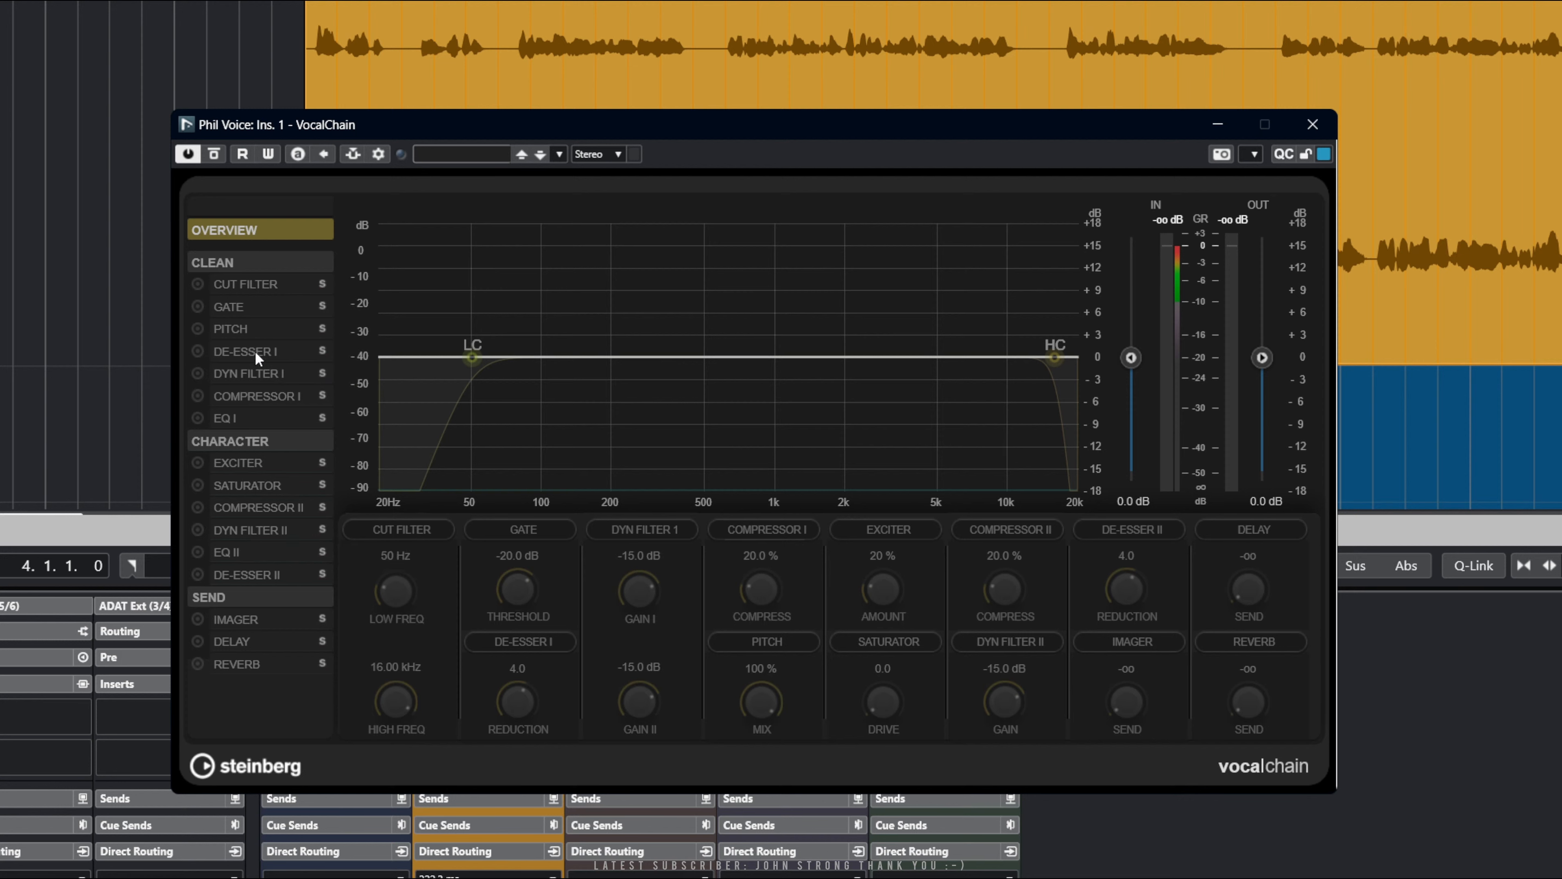
drag(246, 351, 270, 411)
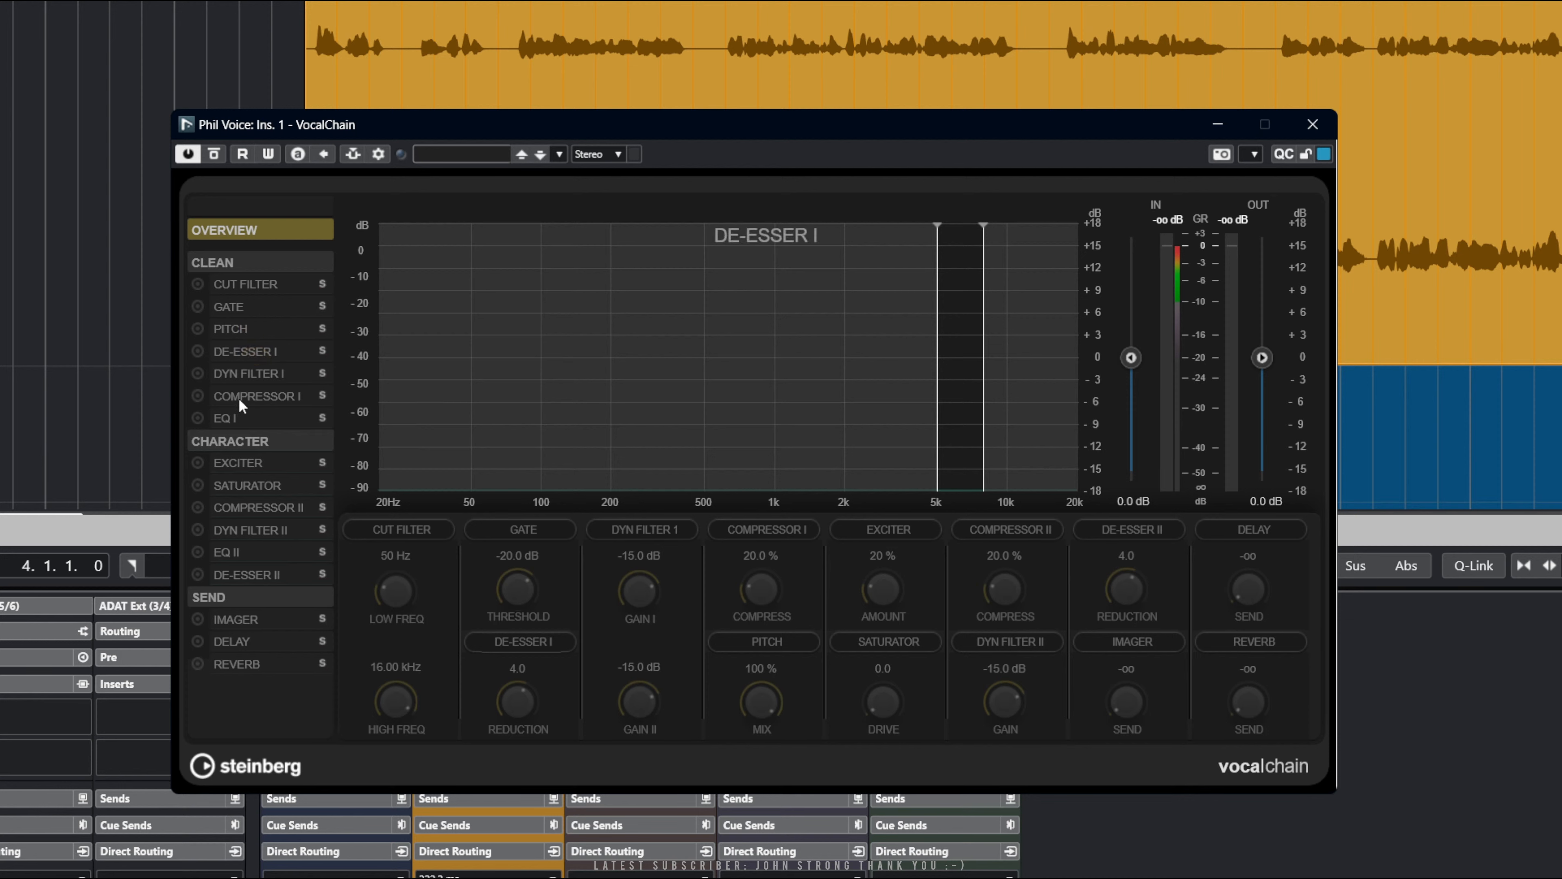
drag(223, 421, 227, 395)
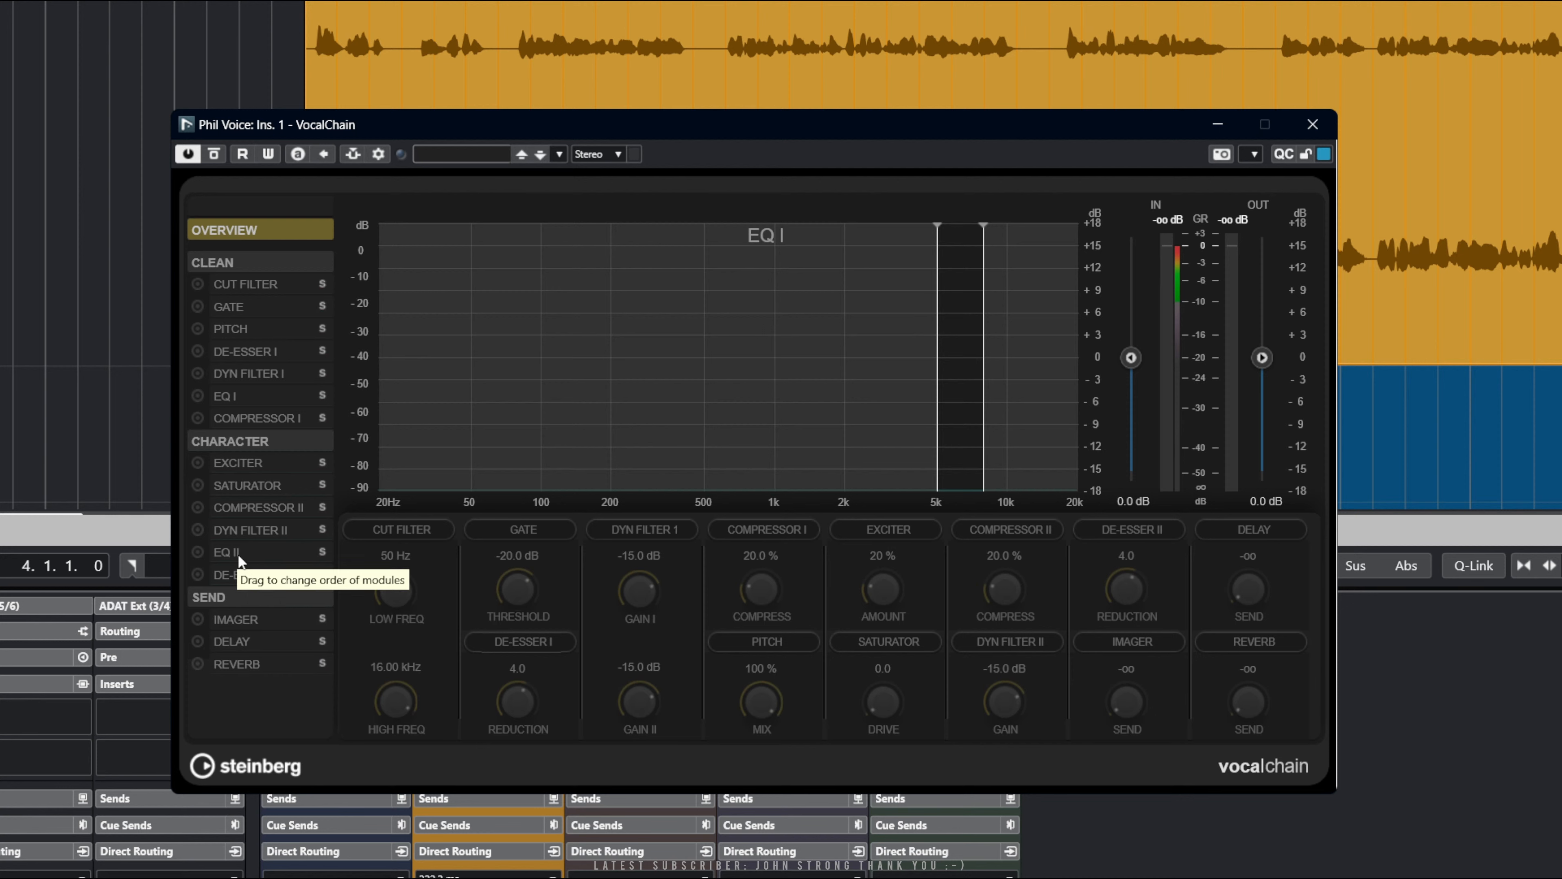
drag(248, 533, 249, 533)
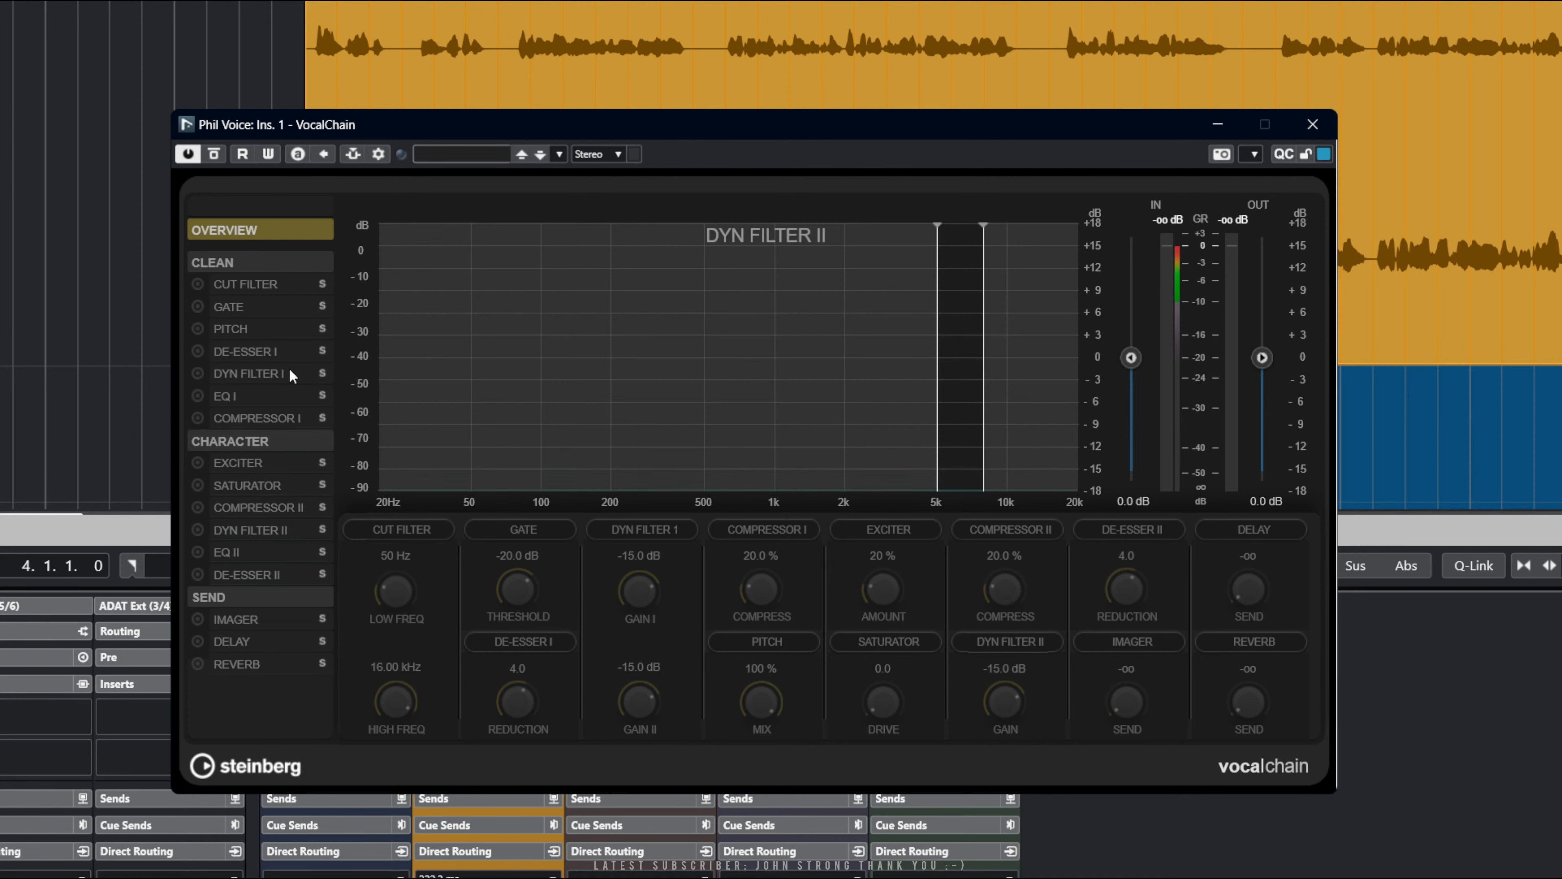
During playback, activate the Cut Filter module and set its low cut to 92 Hz and high cut to 13.38 kHz
click(254, 287)
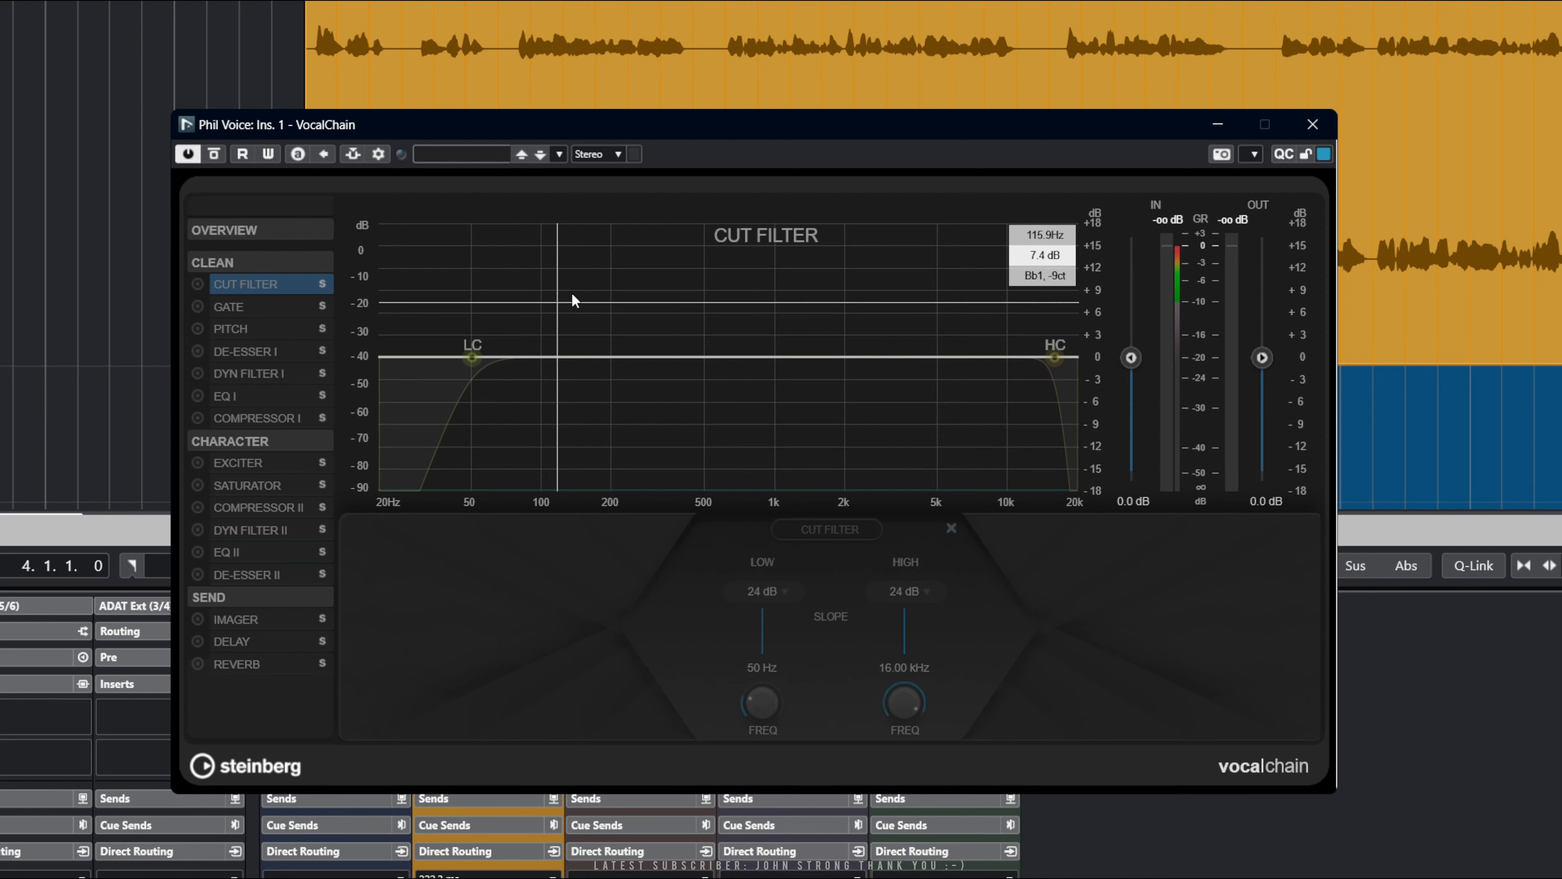
key(space)
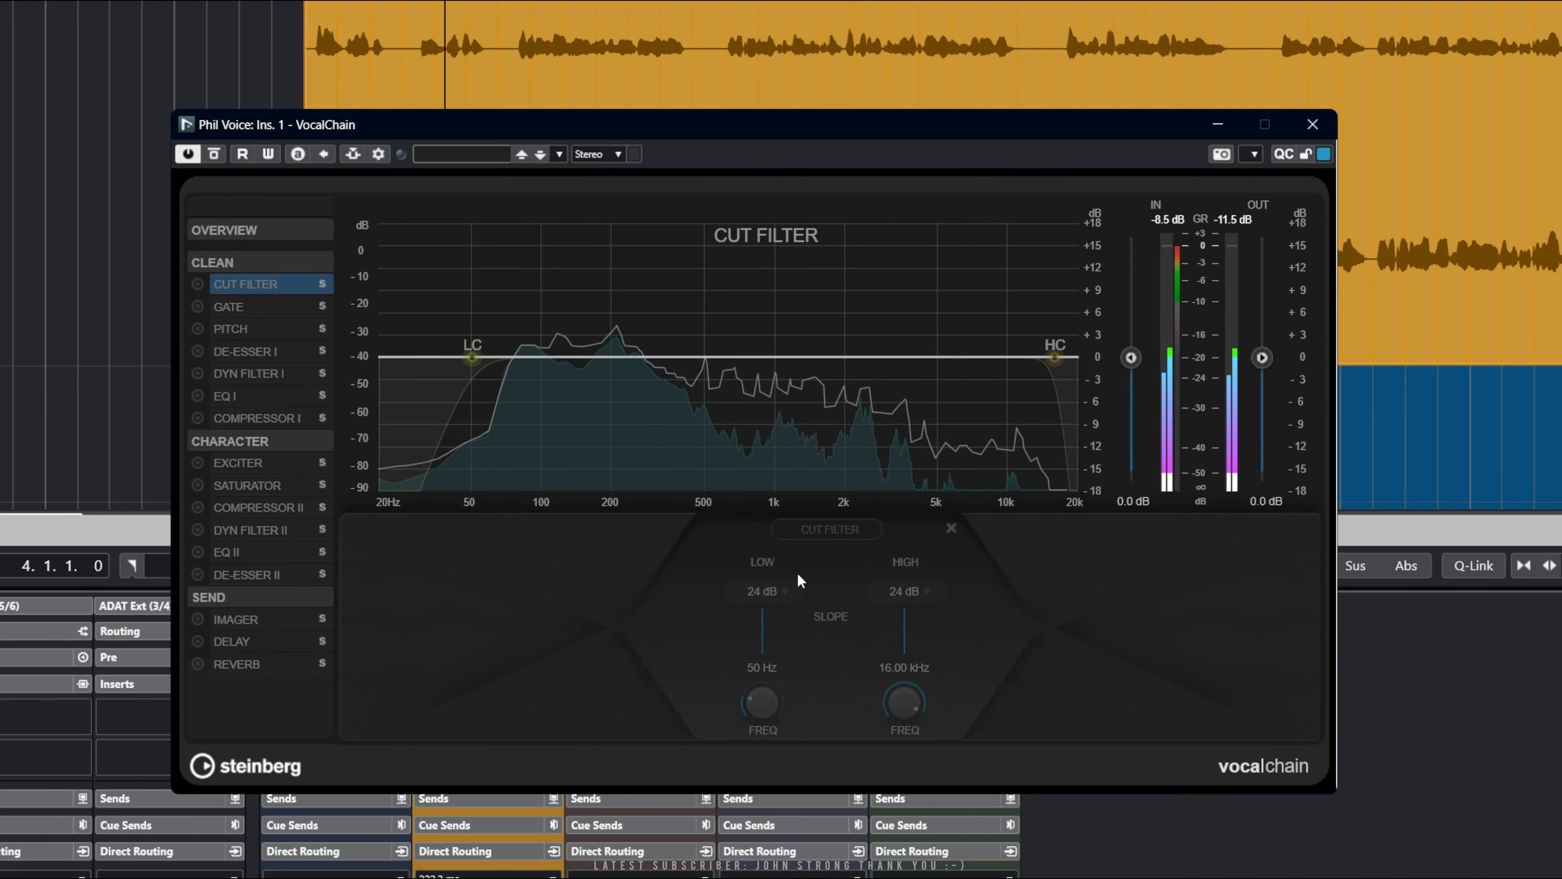
click(782, 530)
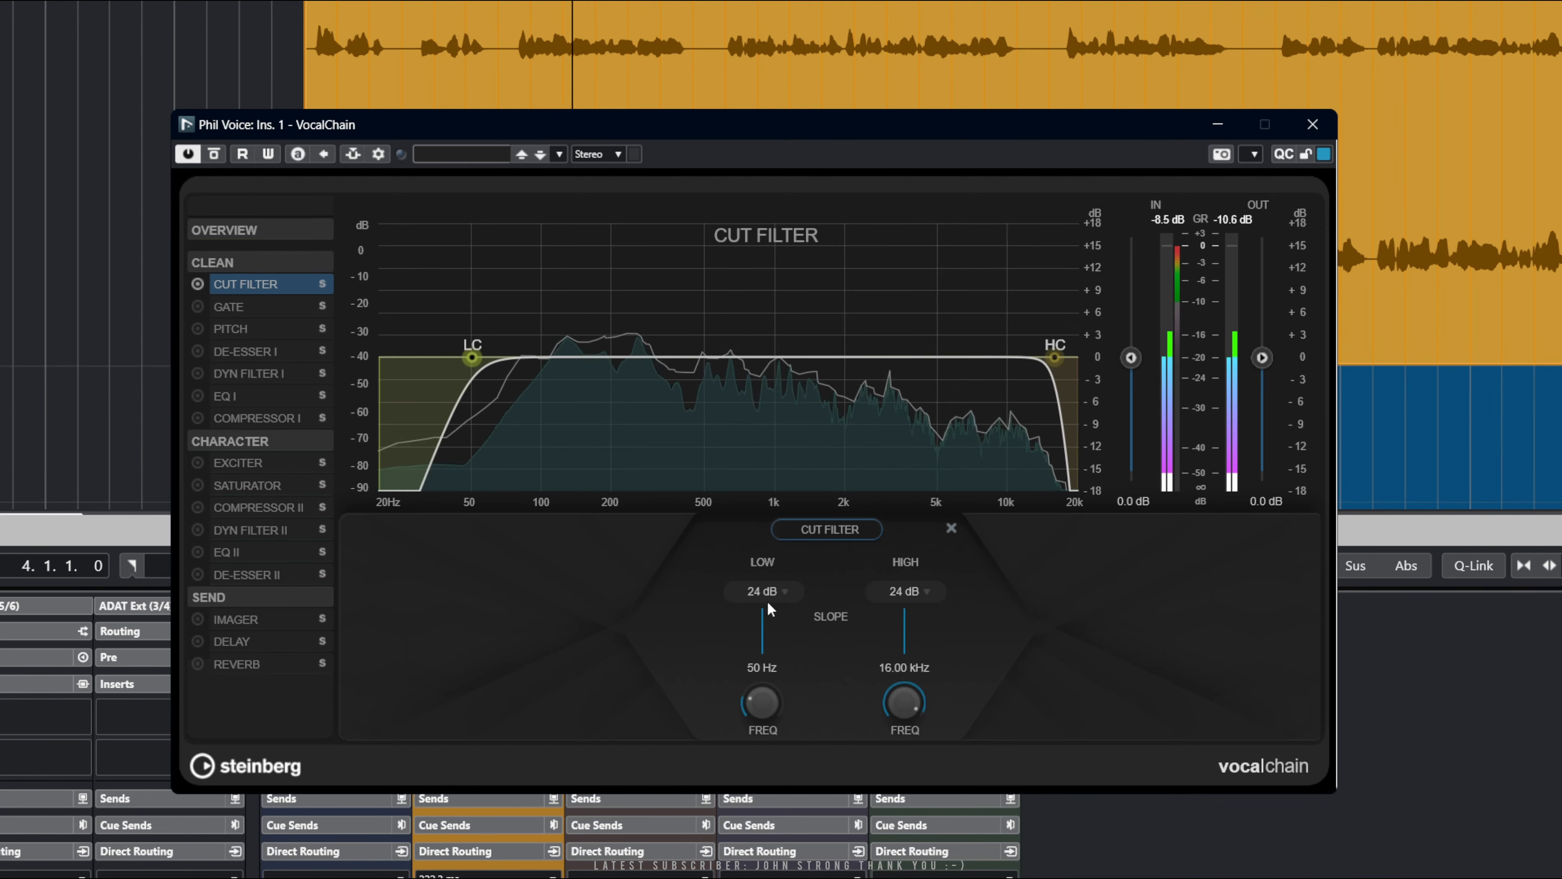
drag(472, 358, 535, 379)
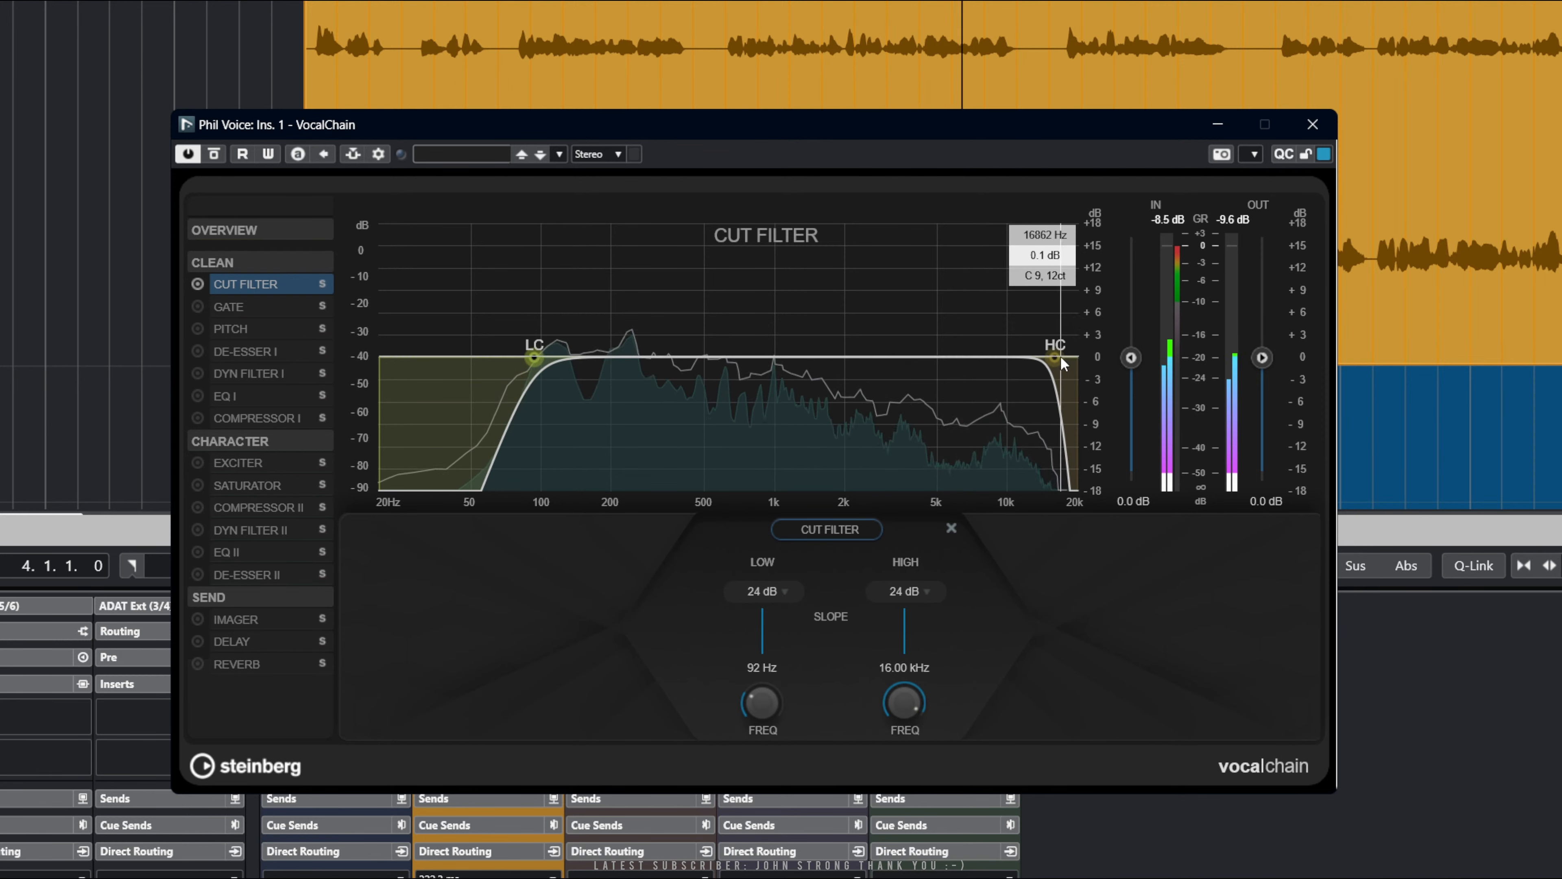
drag(1052, 358, 1038, 358)
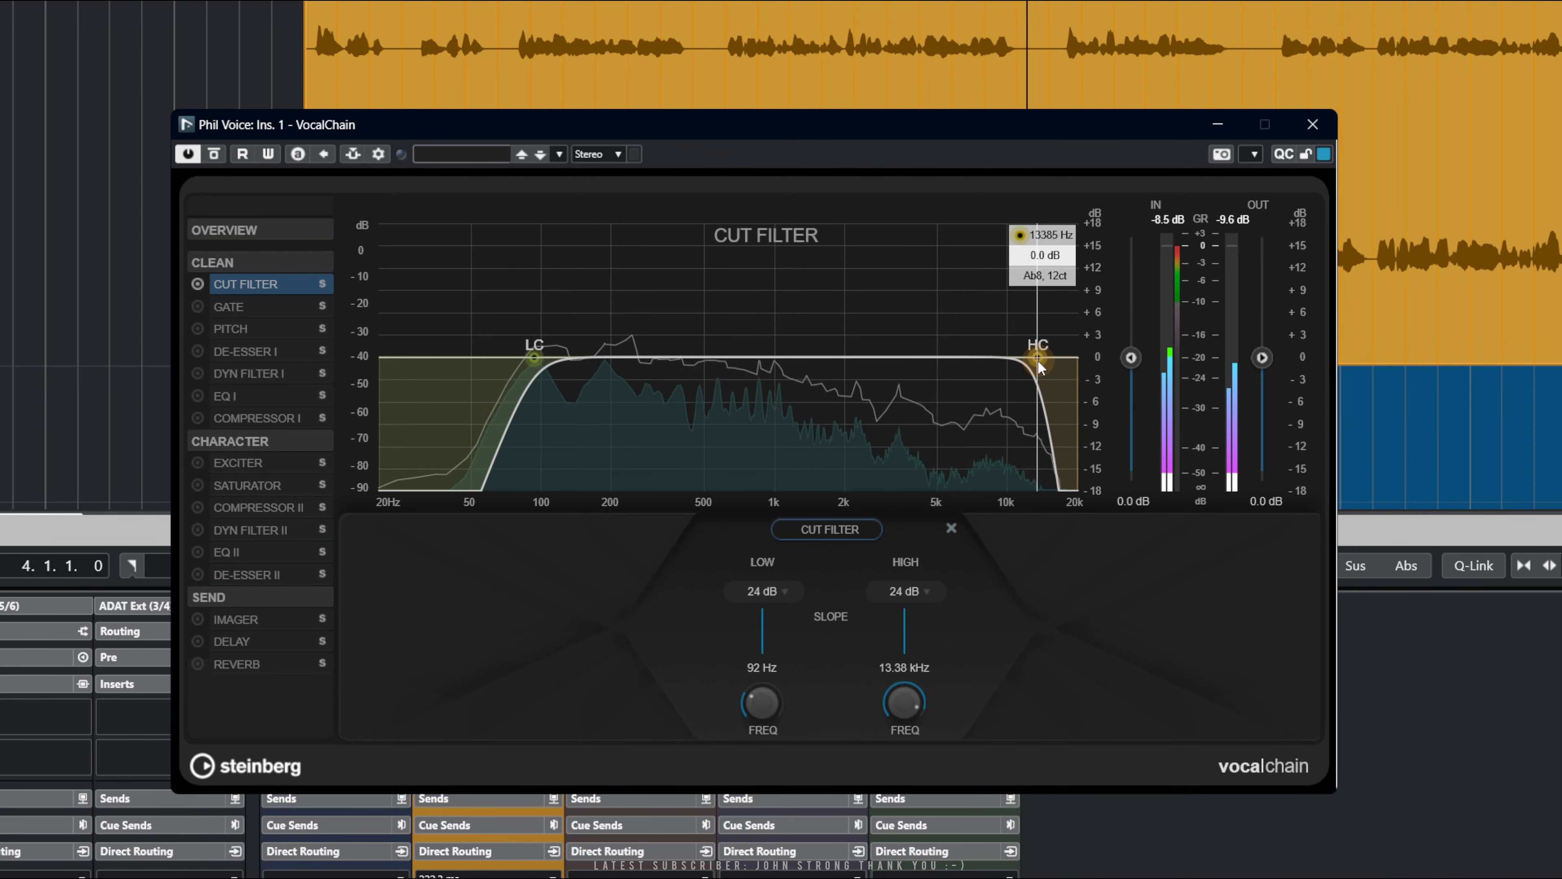
Activate Vocal Chain's Gate module and, during playback, set its threshold to -34.2 dB and release to 164 ms
click(224, 305)
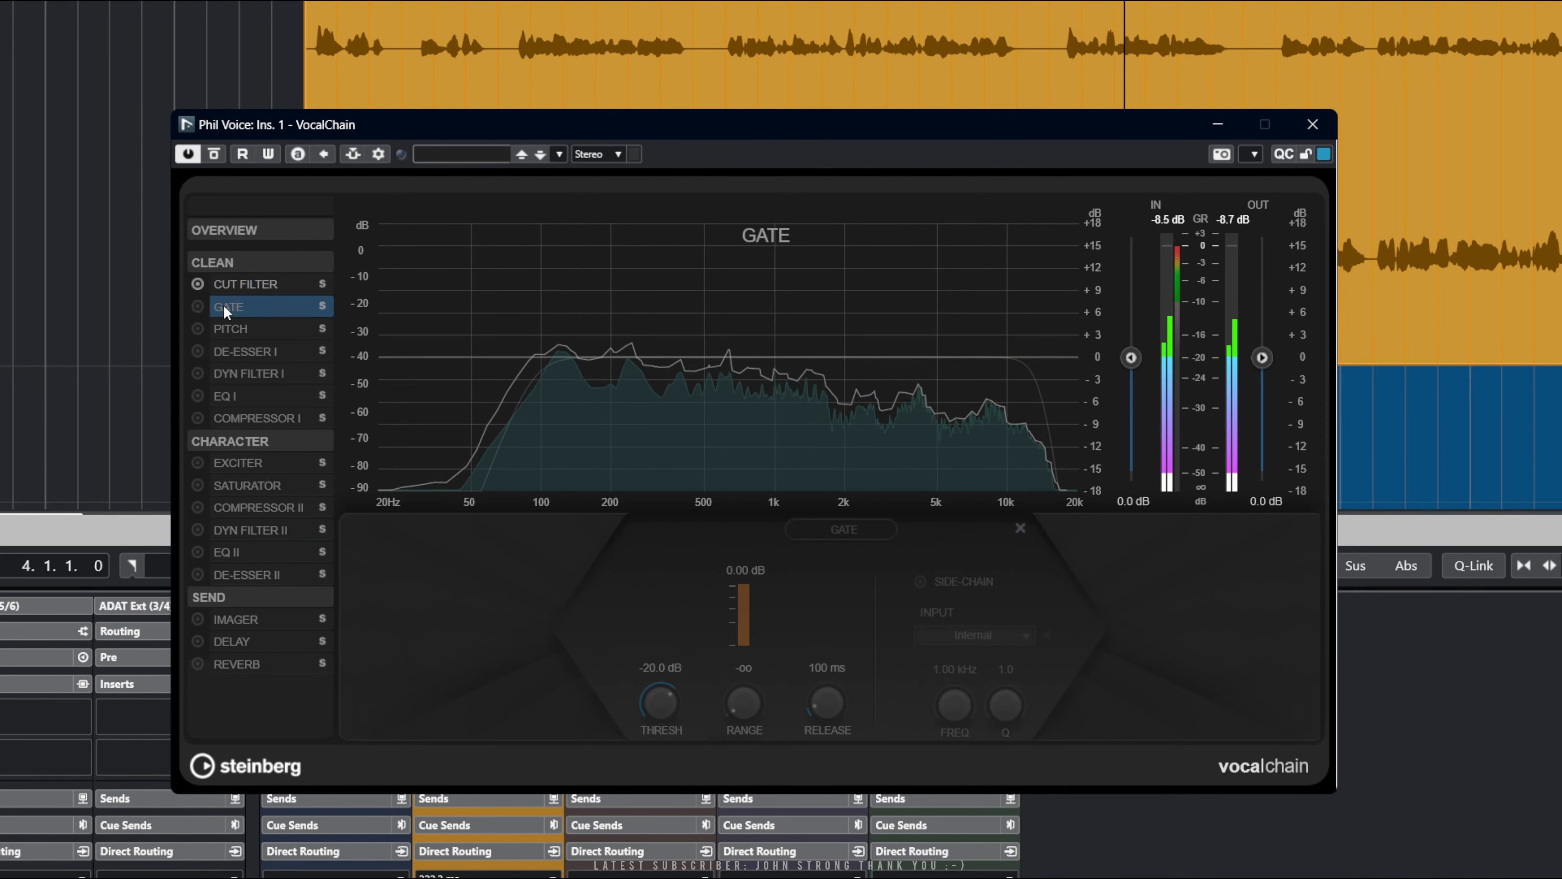
click(200, 307)
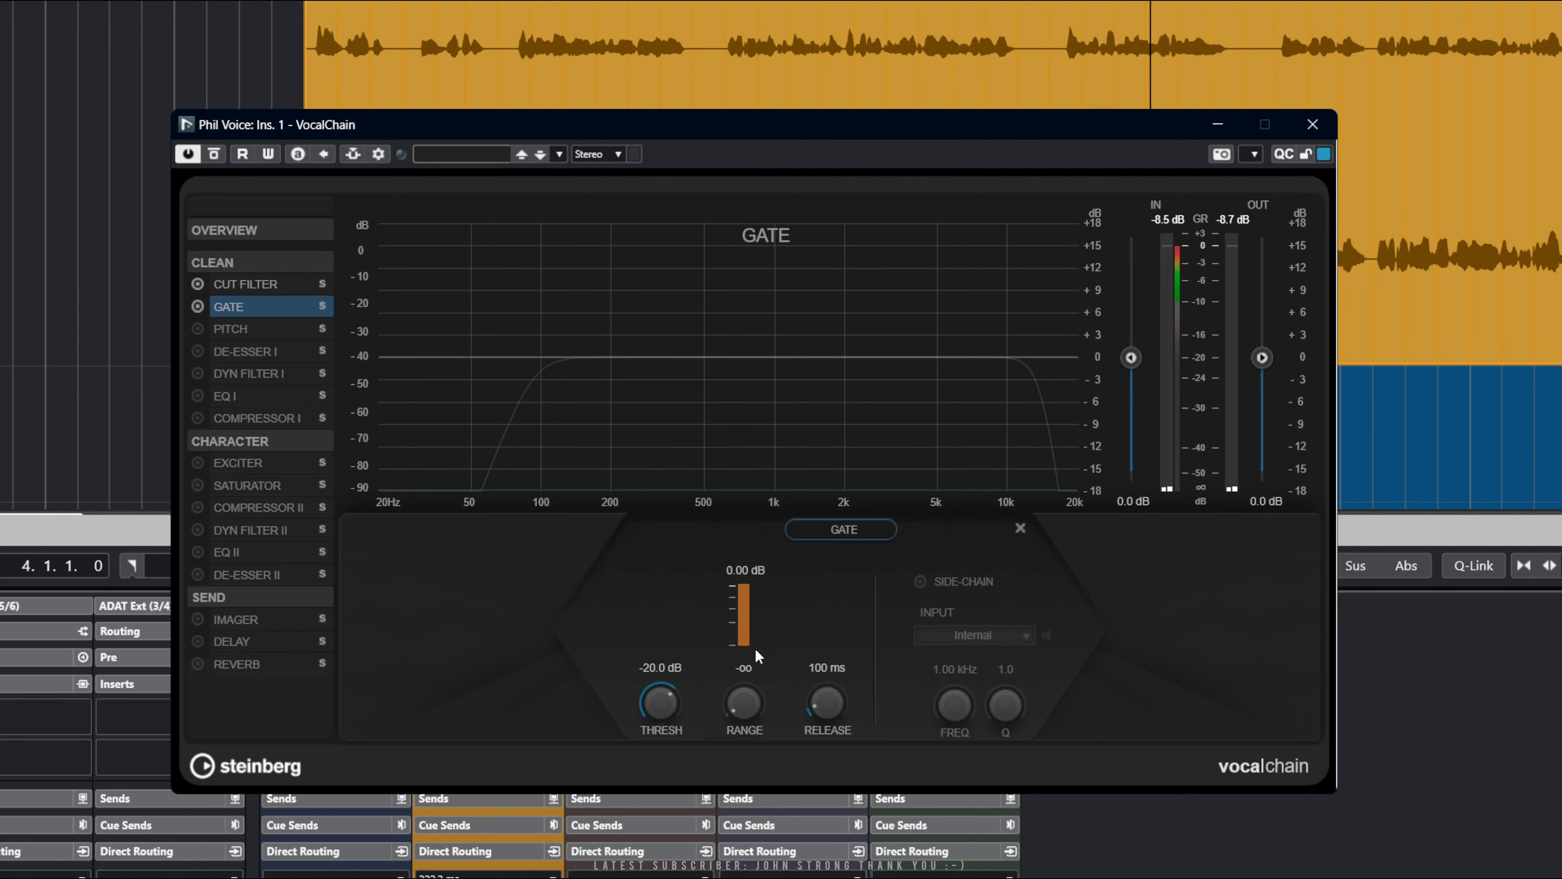
key(space)
mouse_move(660, 696)
mouse_down()
mouse_move(652, 747)
mouse_move(661, 718)
mouse_up()
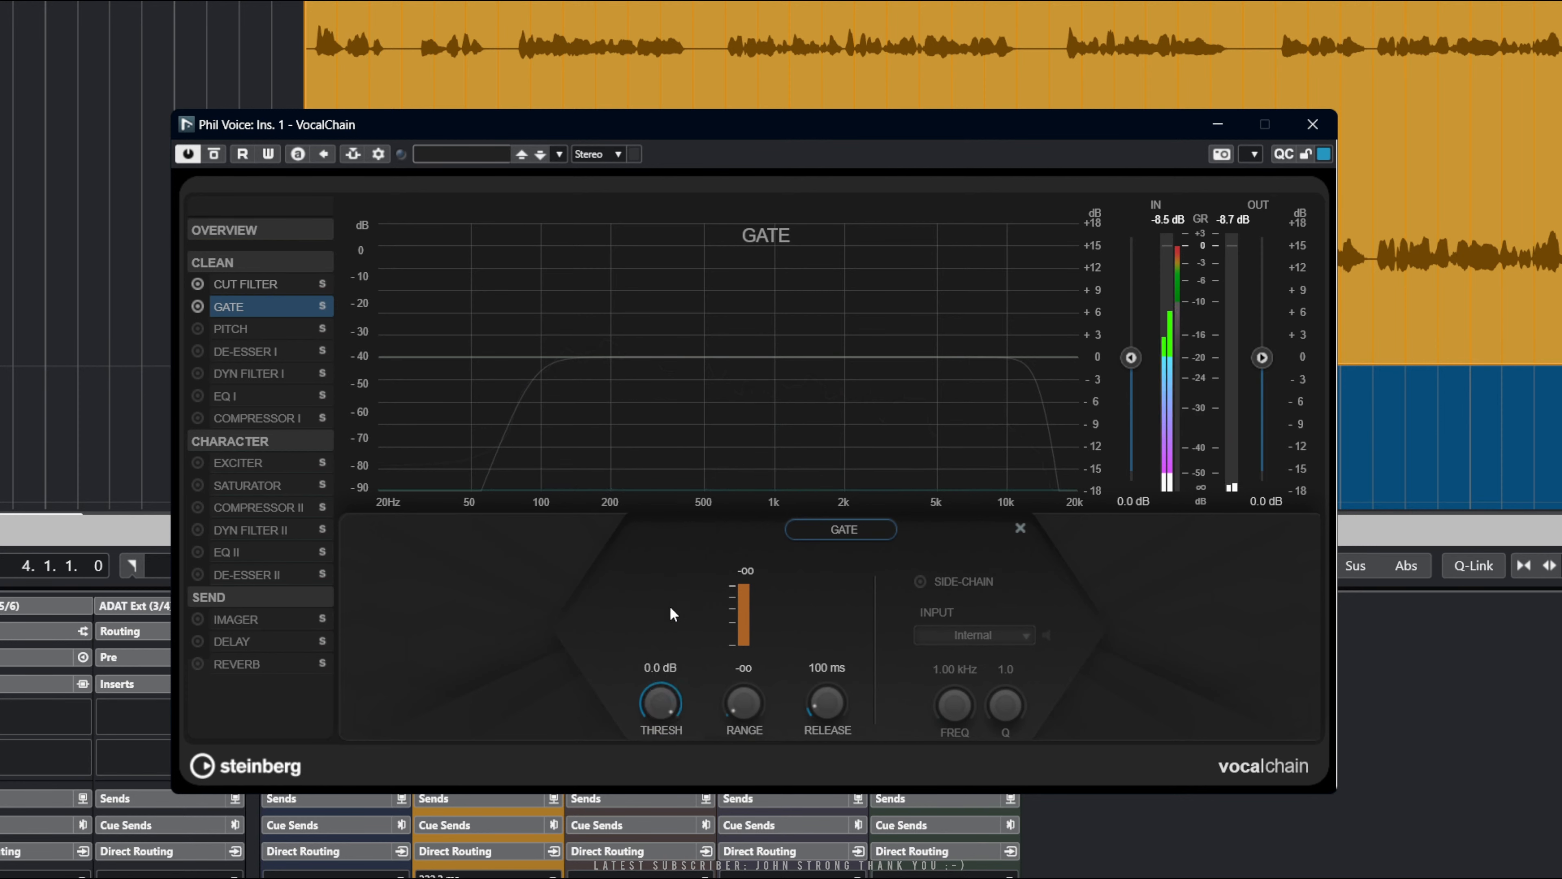
drag(665, 709, 656, 794)
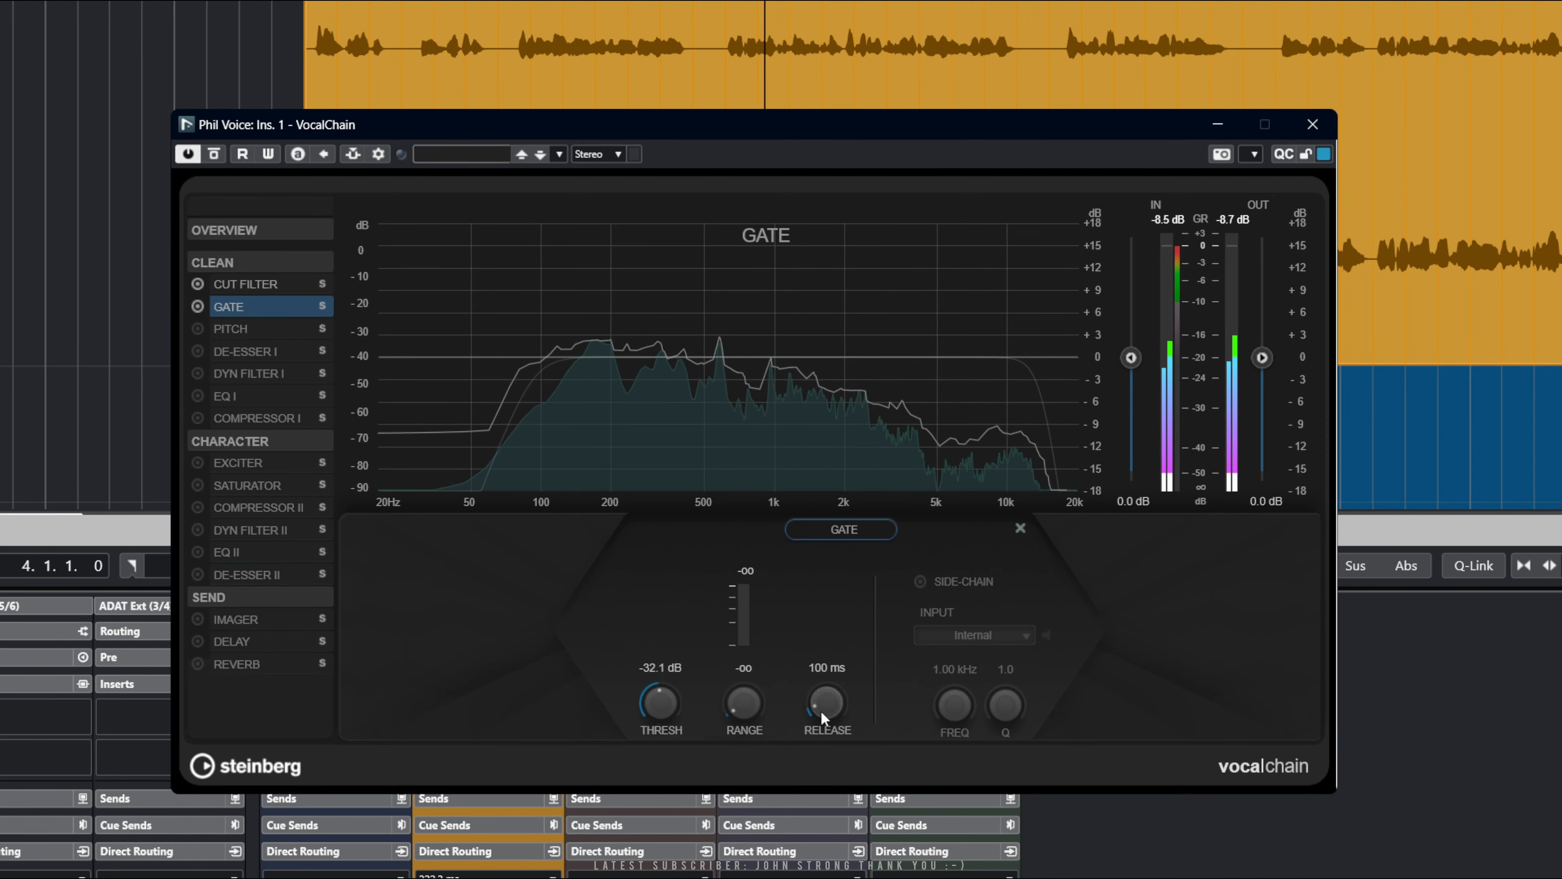
drag(821, 711, 819, 694)
drag(649, 703, 648, 708)
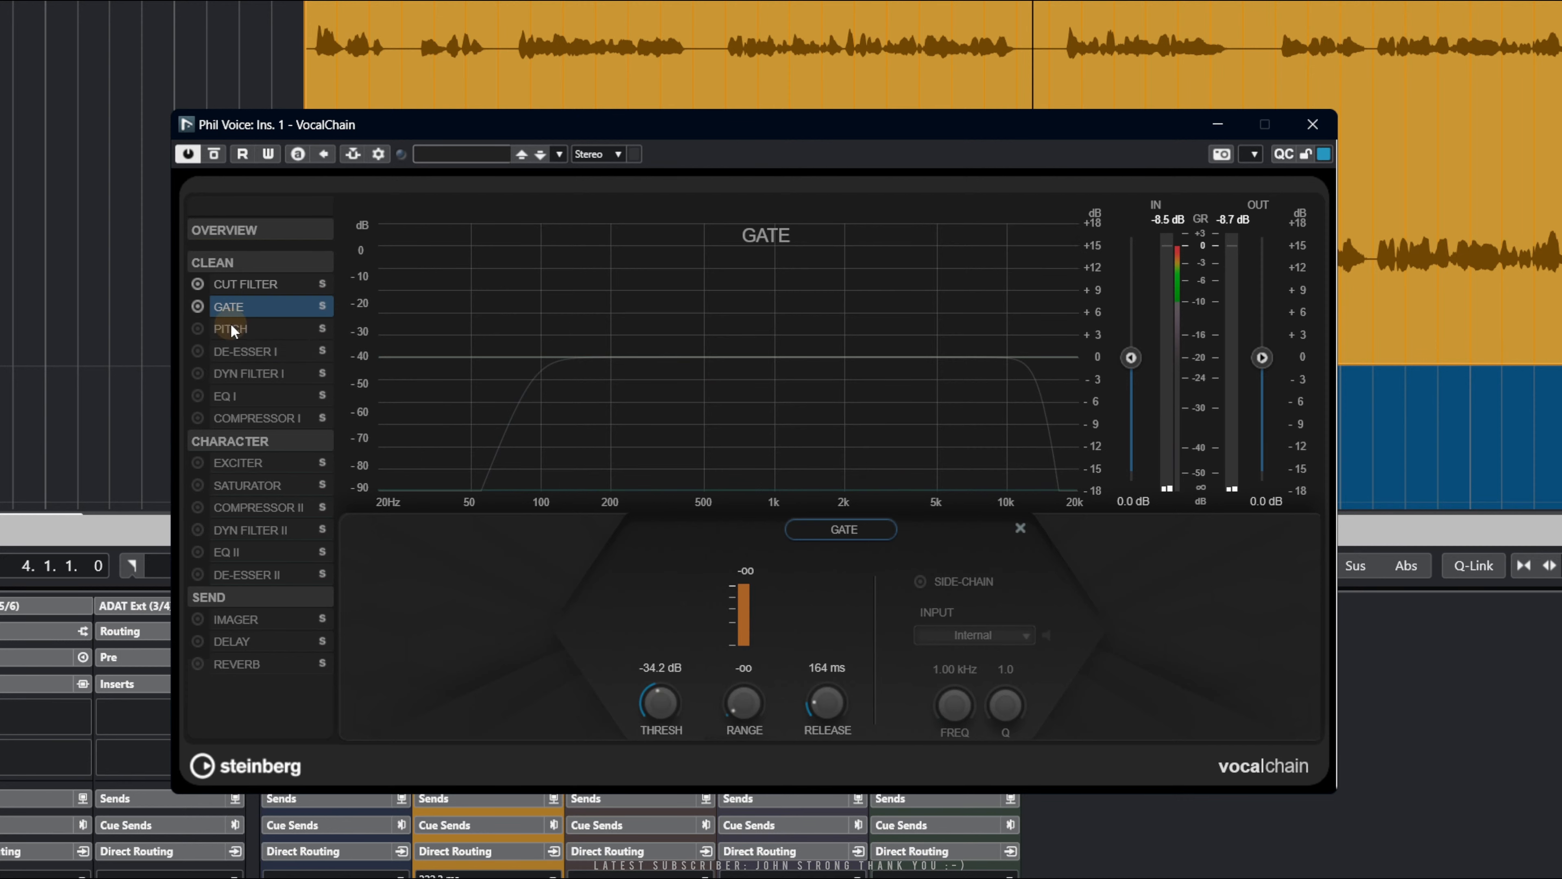
Try the Pitch module's detune on the playing voice, ending at 2.4, and deactivate the module
click(213, 328)
click(197, 328)
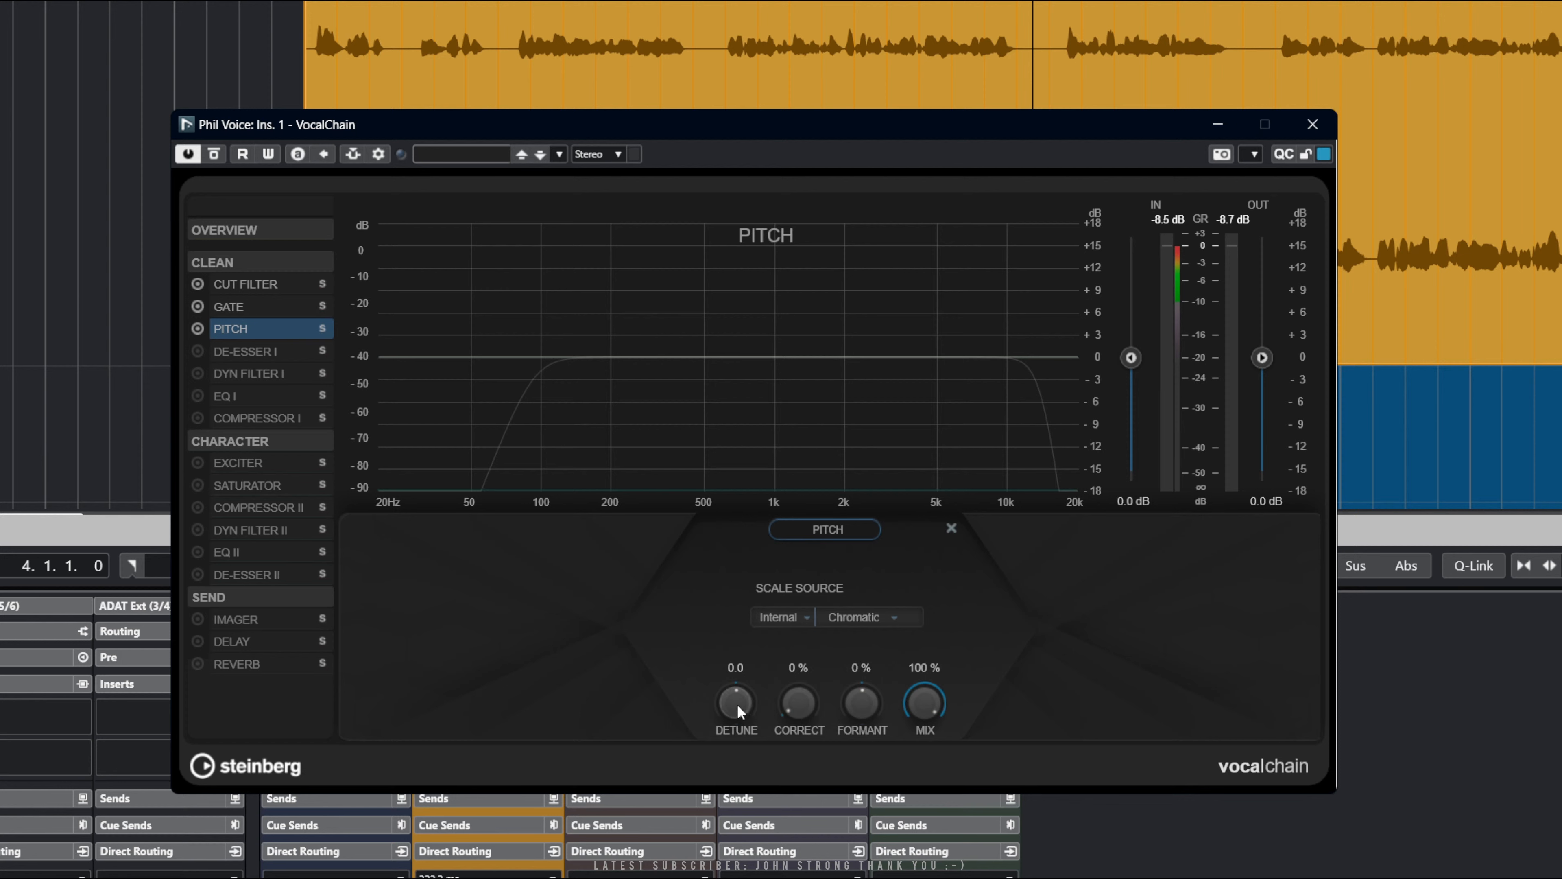
key(space)
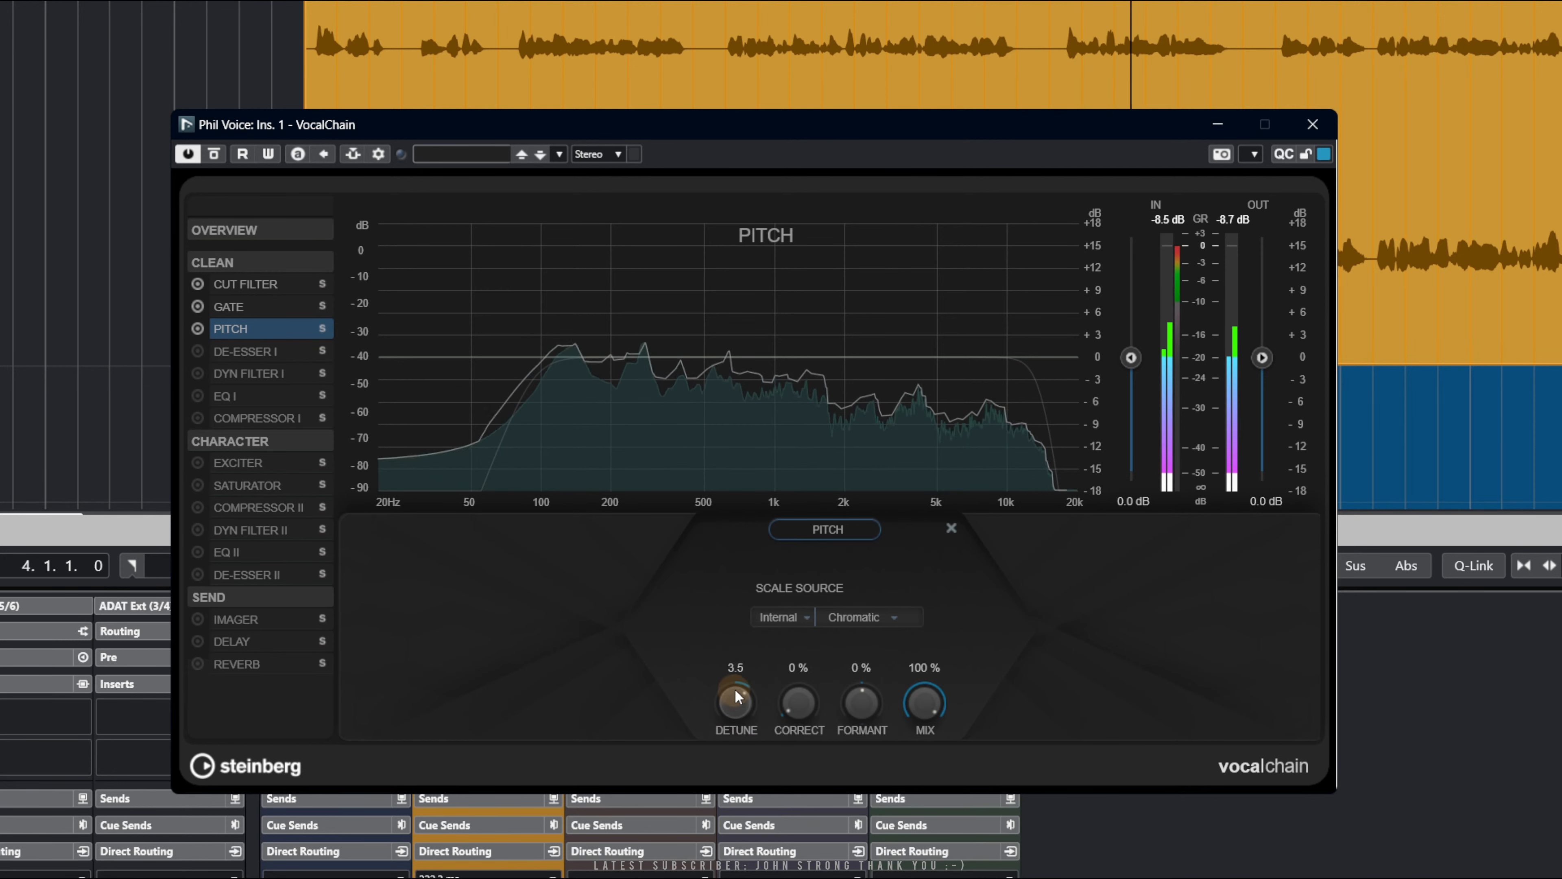
drag(739, 671, 740, 708)
click(198, 328)
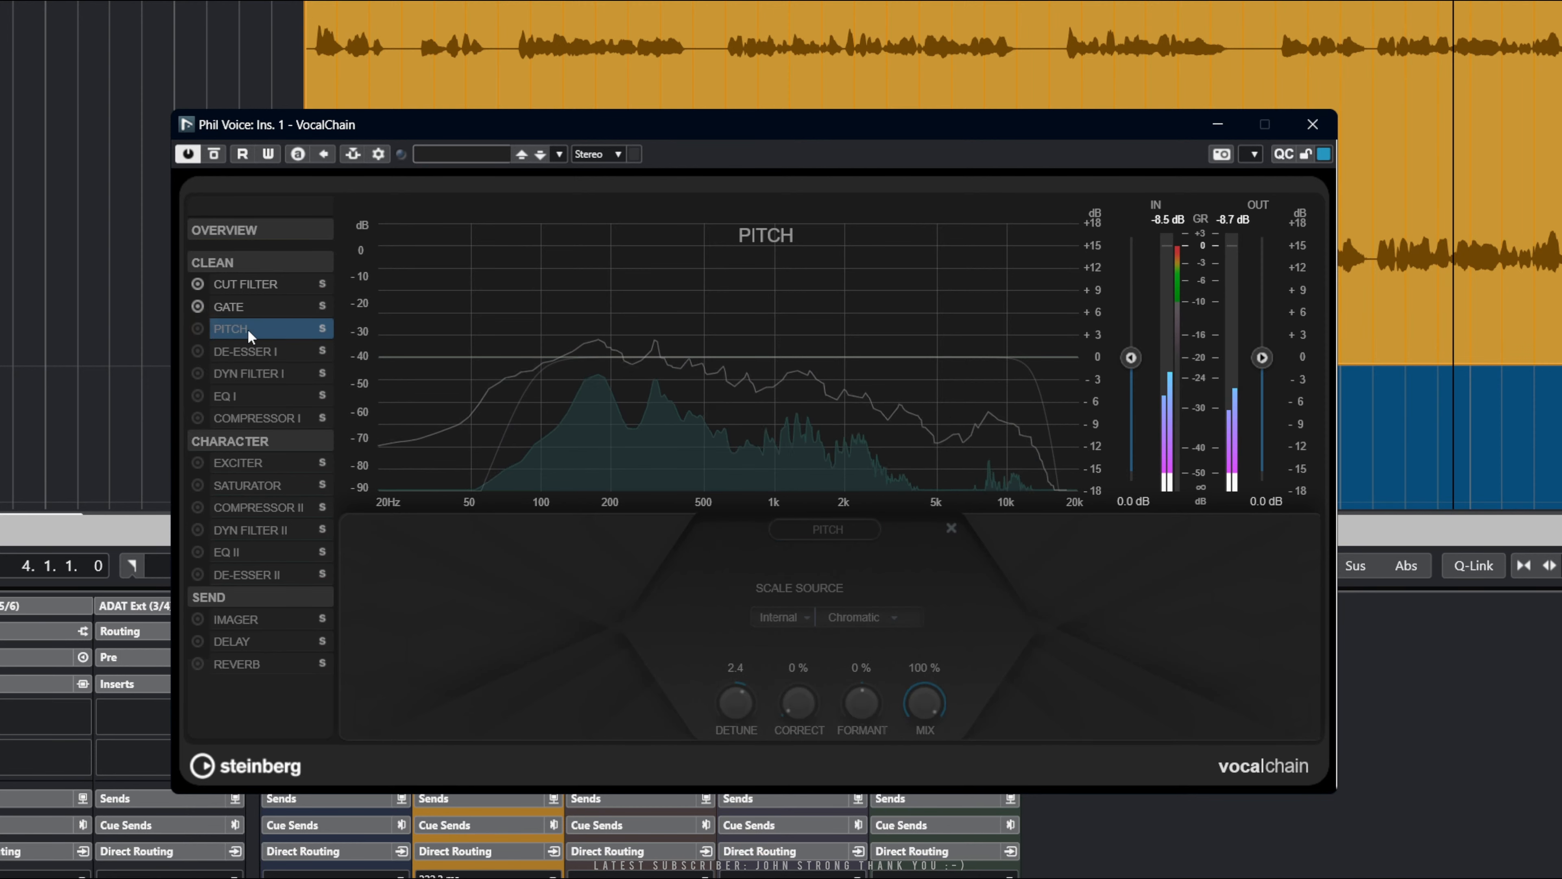
Activate the De-Esser I module and audition its Listen signal during playback
click(250, 352)
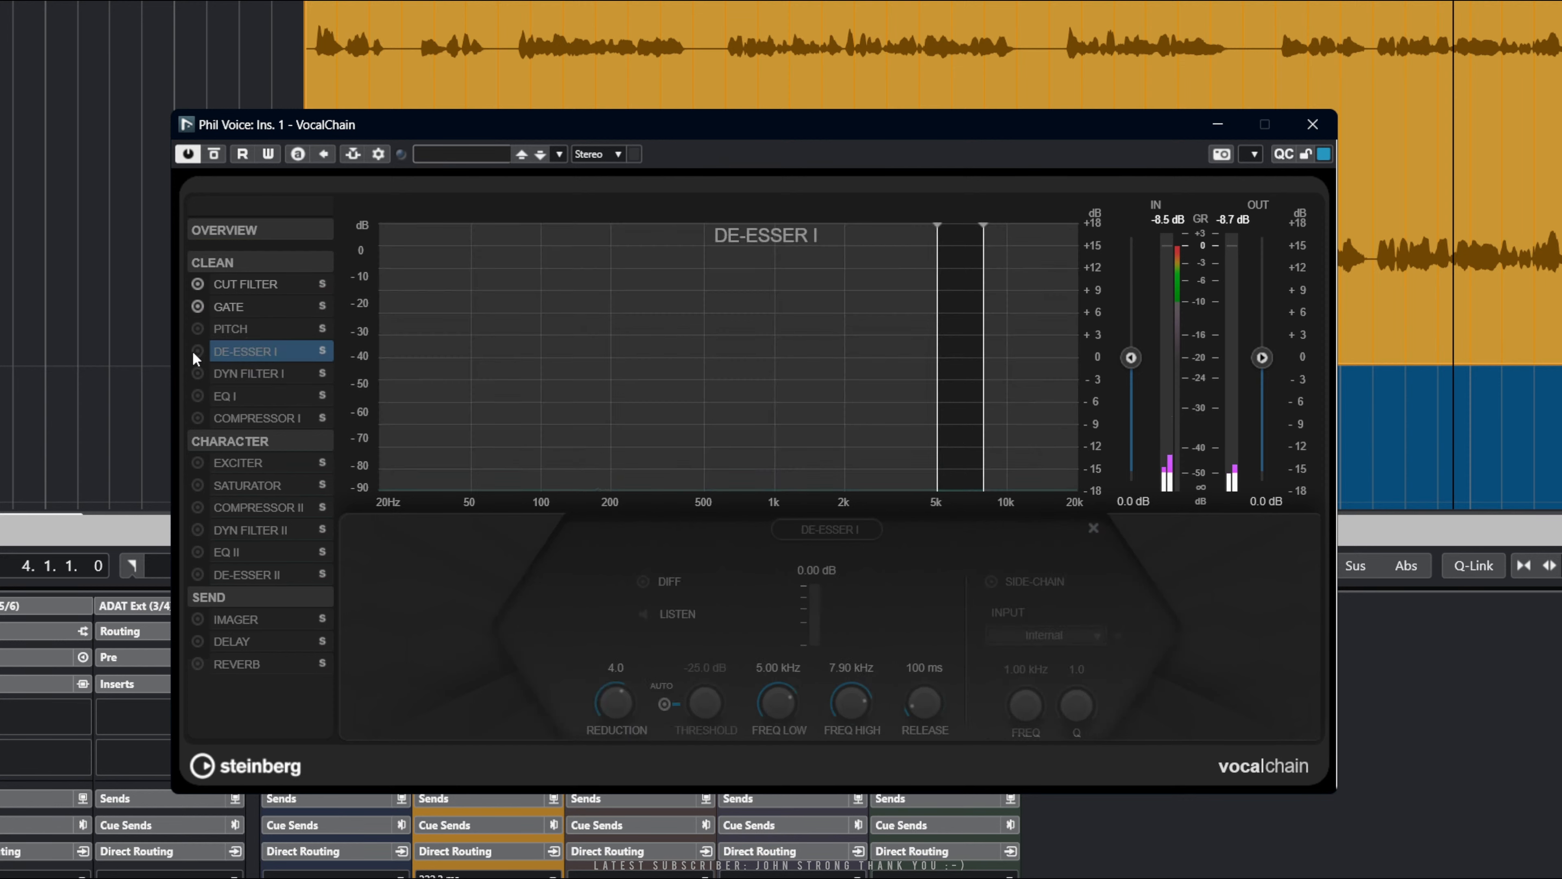
click(198, 351)
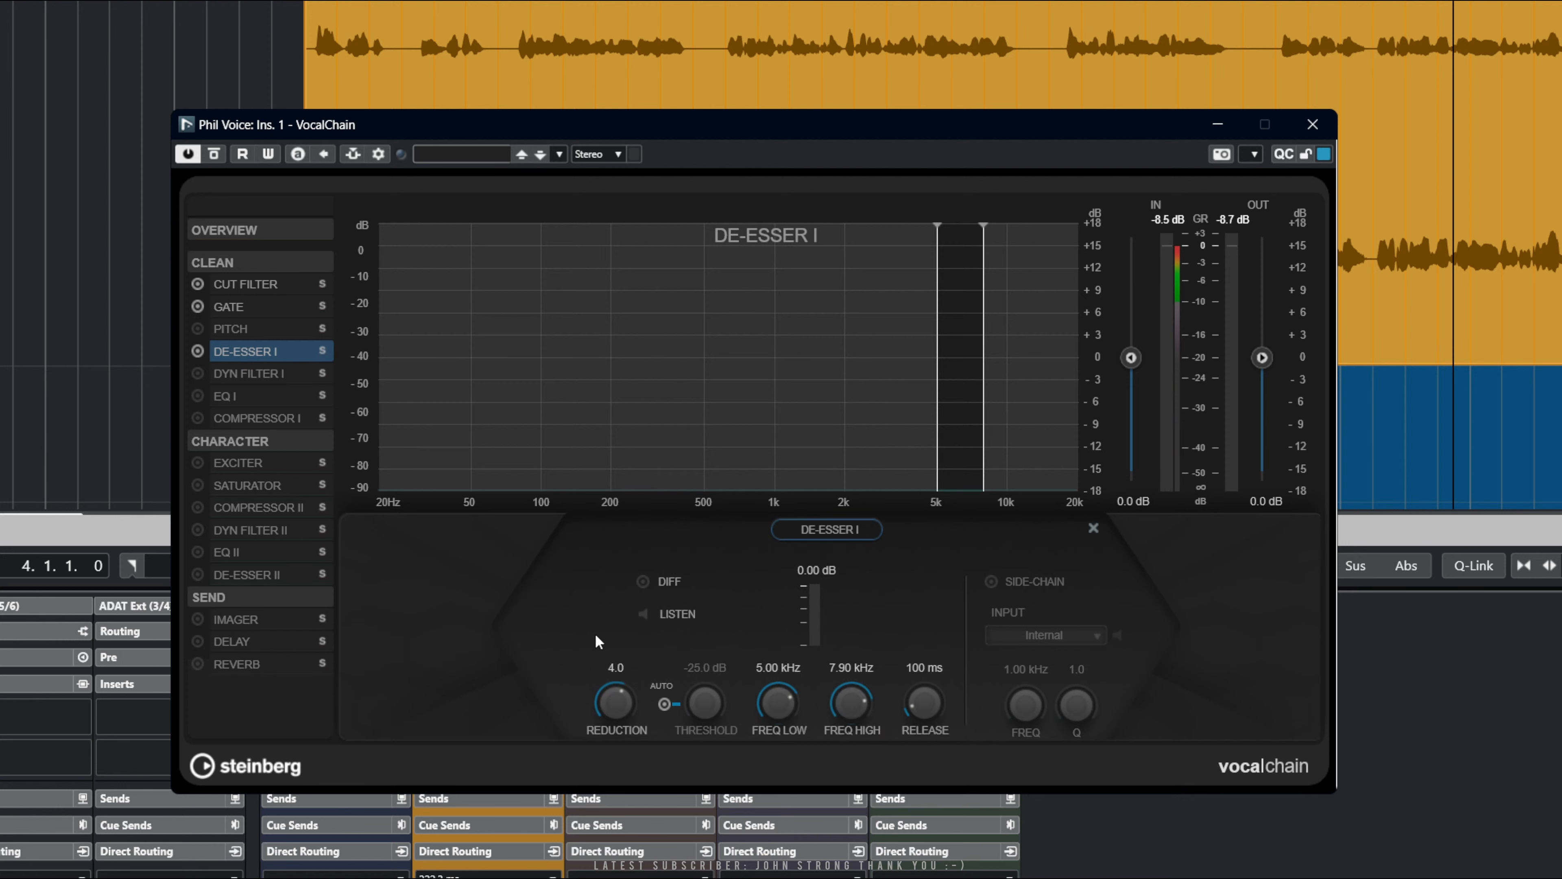
key(space)
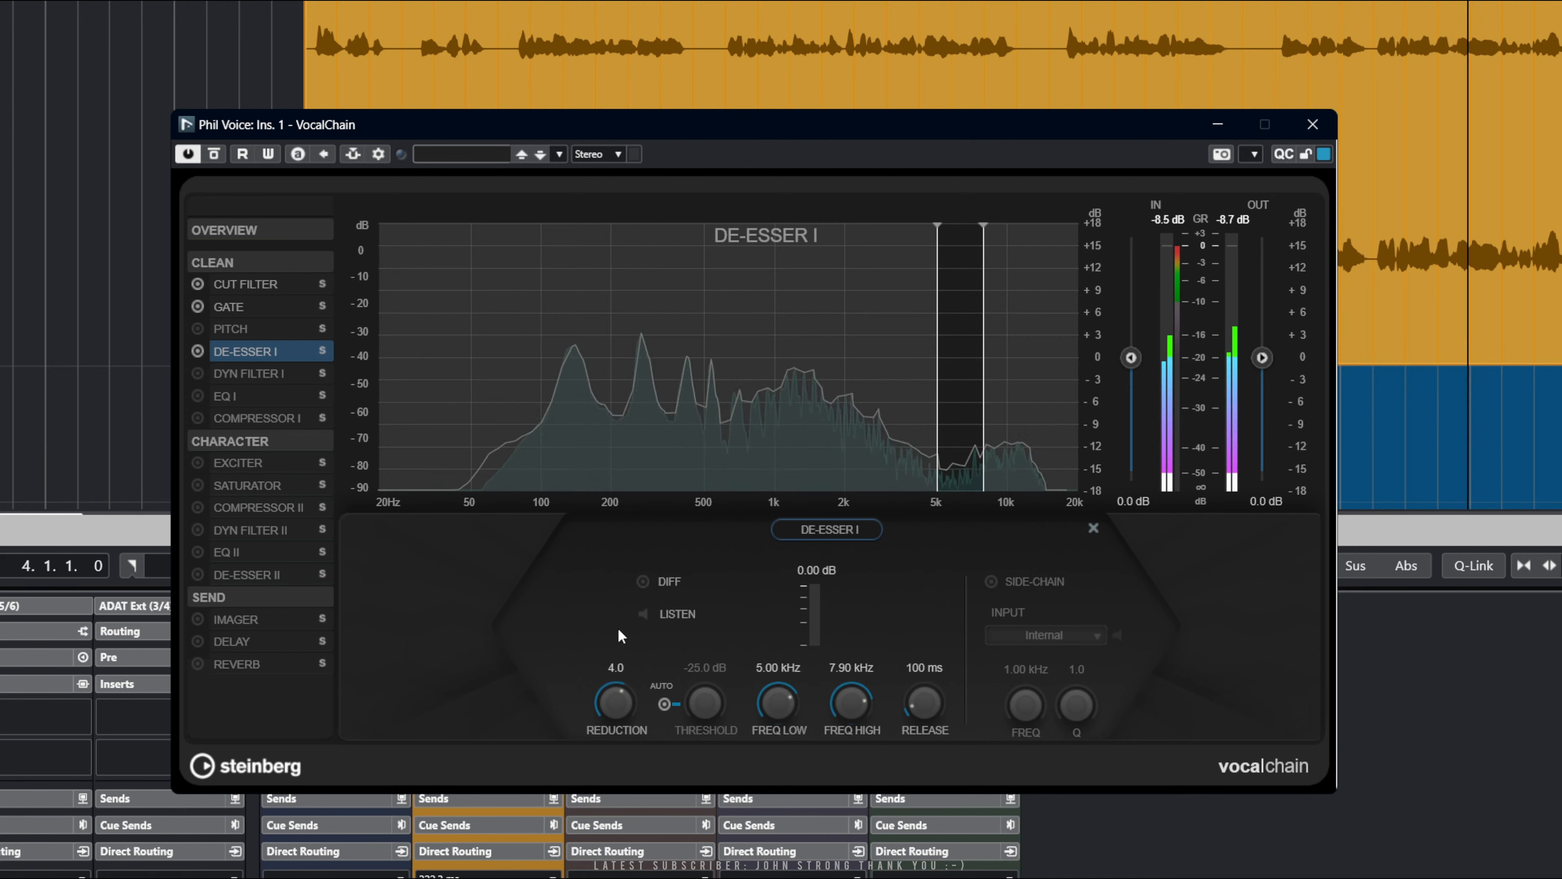
click(645, 586)
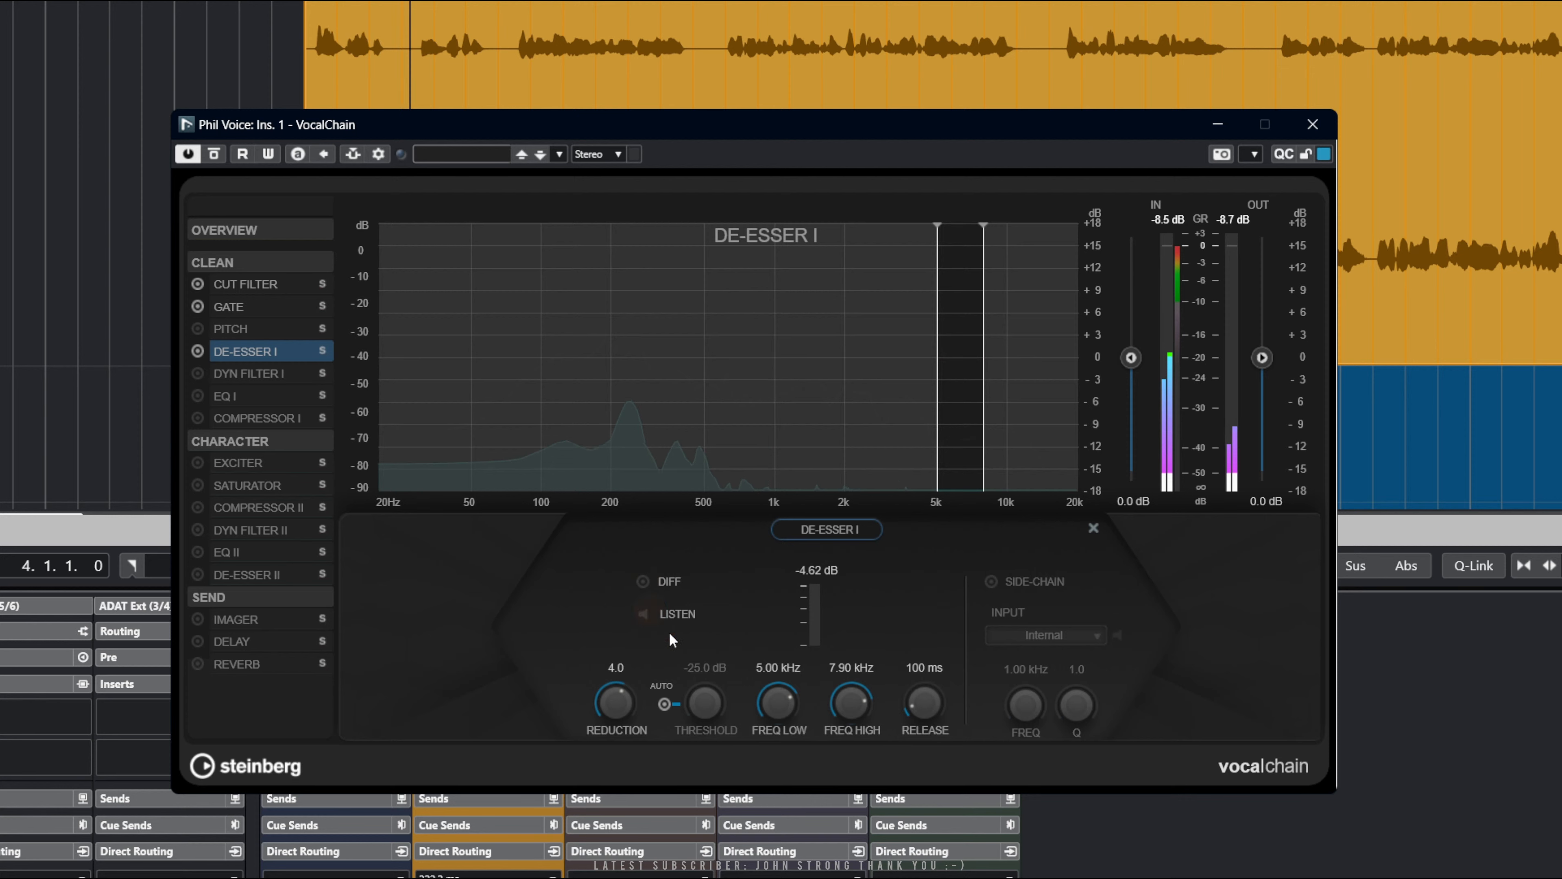
click(653, 612)
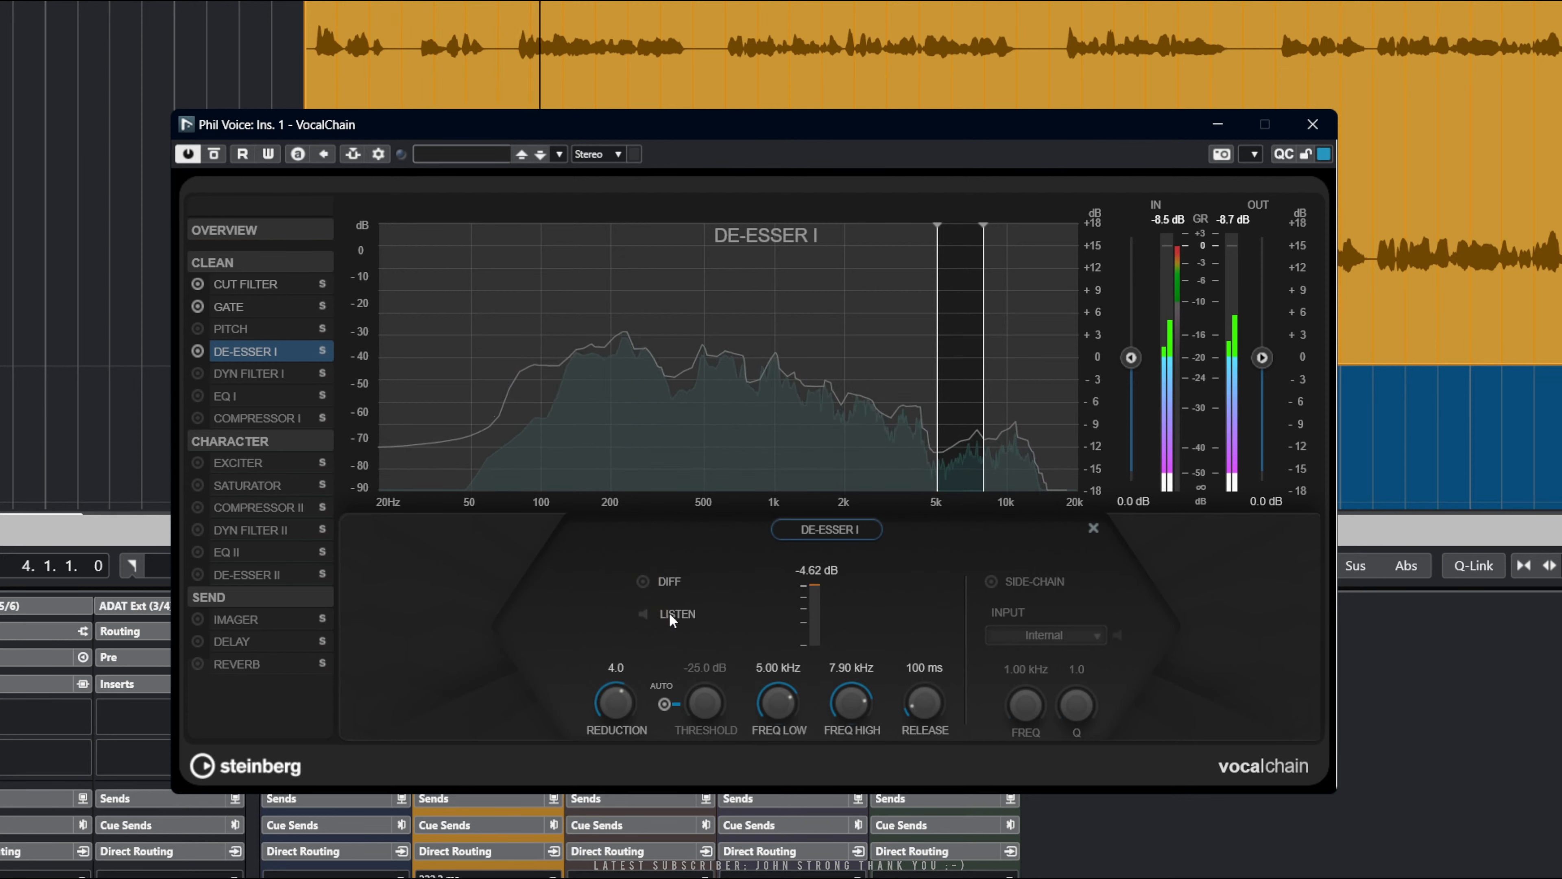
click(669, 614)
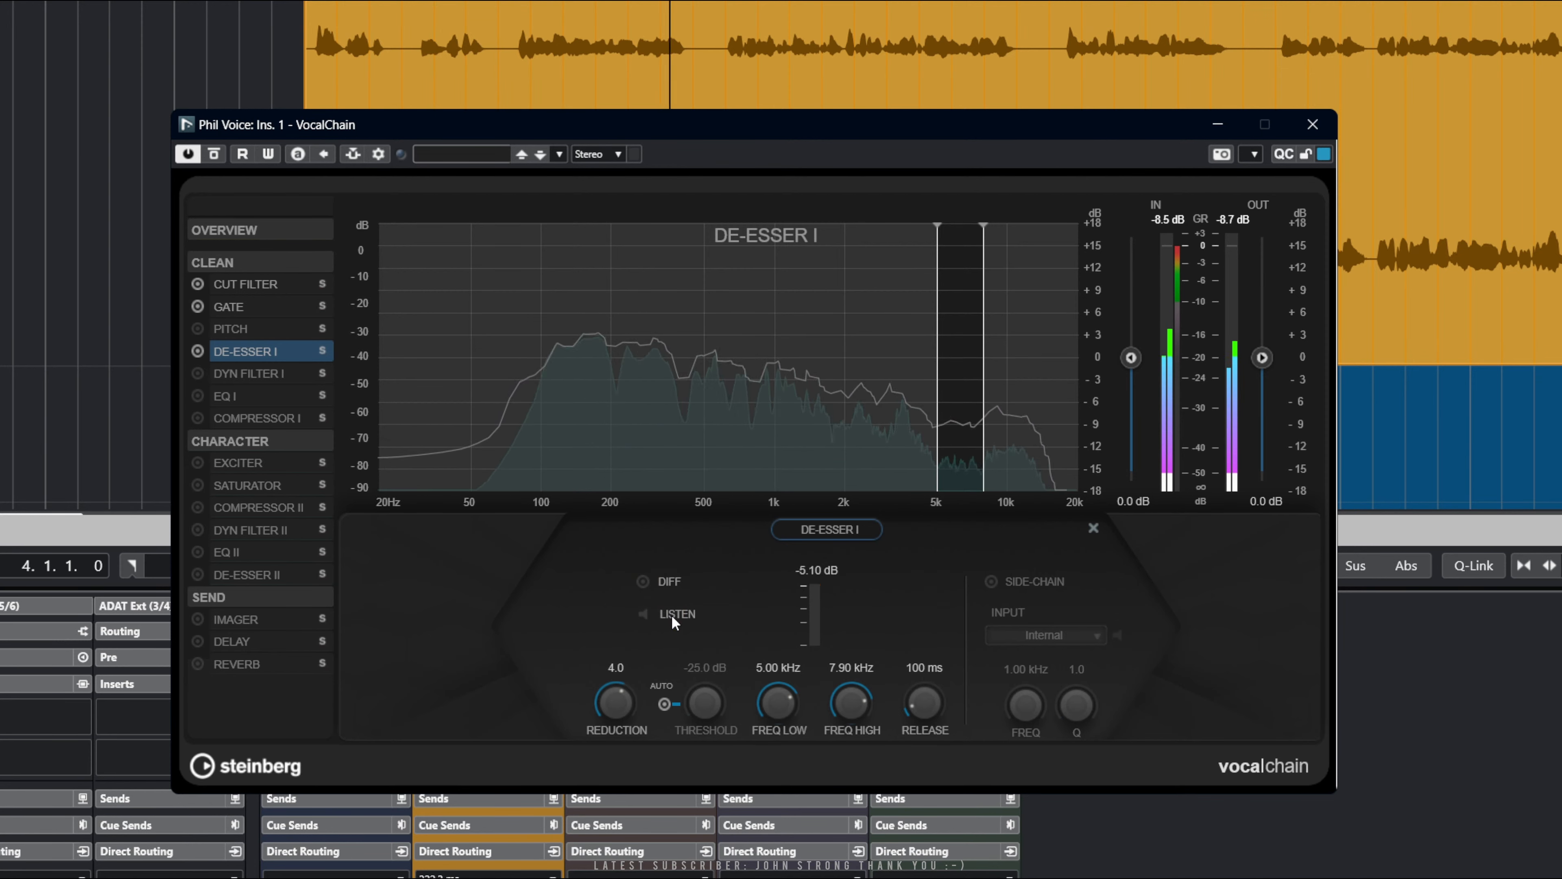
Using Diff and Listen monitoring, set De-Esser I to reduction 5.2, low frequency 4.43 kHz, high frequency 9.74 kHz and release 184 ms
click(644, 581)
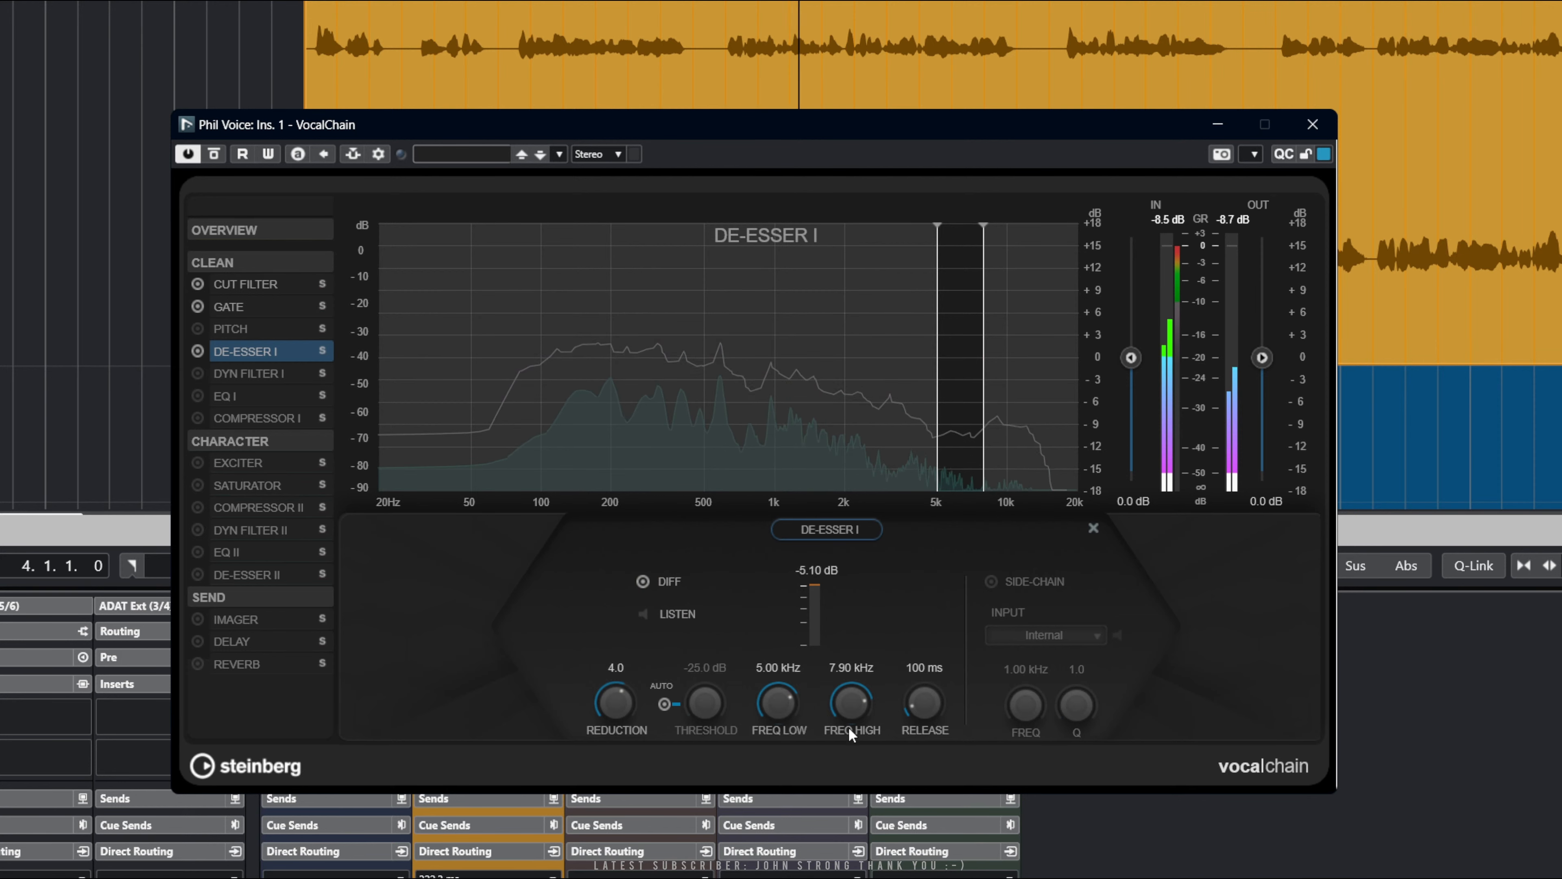
drag(846, 701, 846, 697)
drag(912, 705, 909, 693)
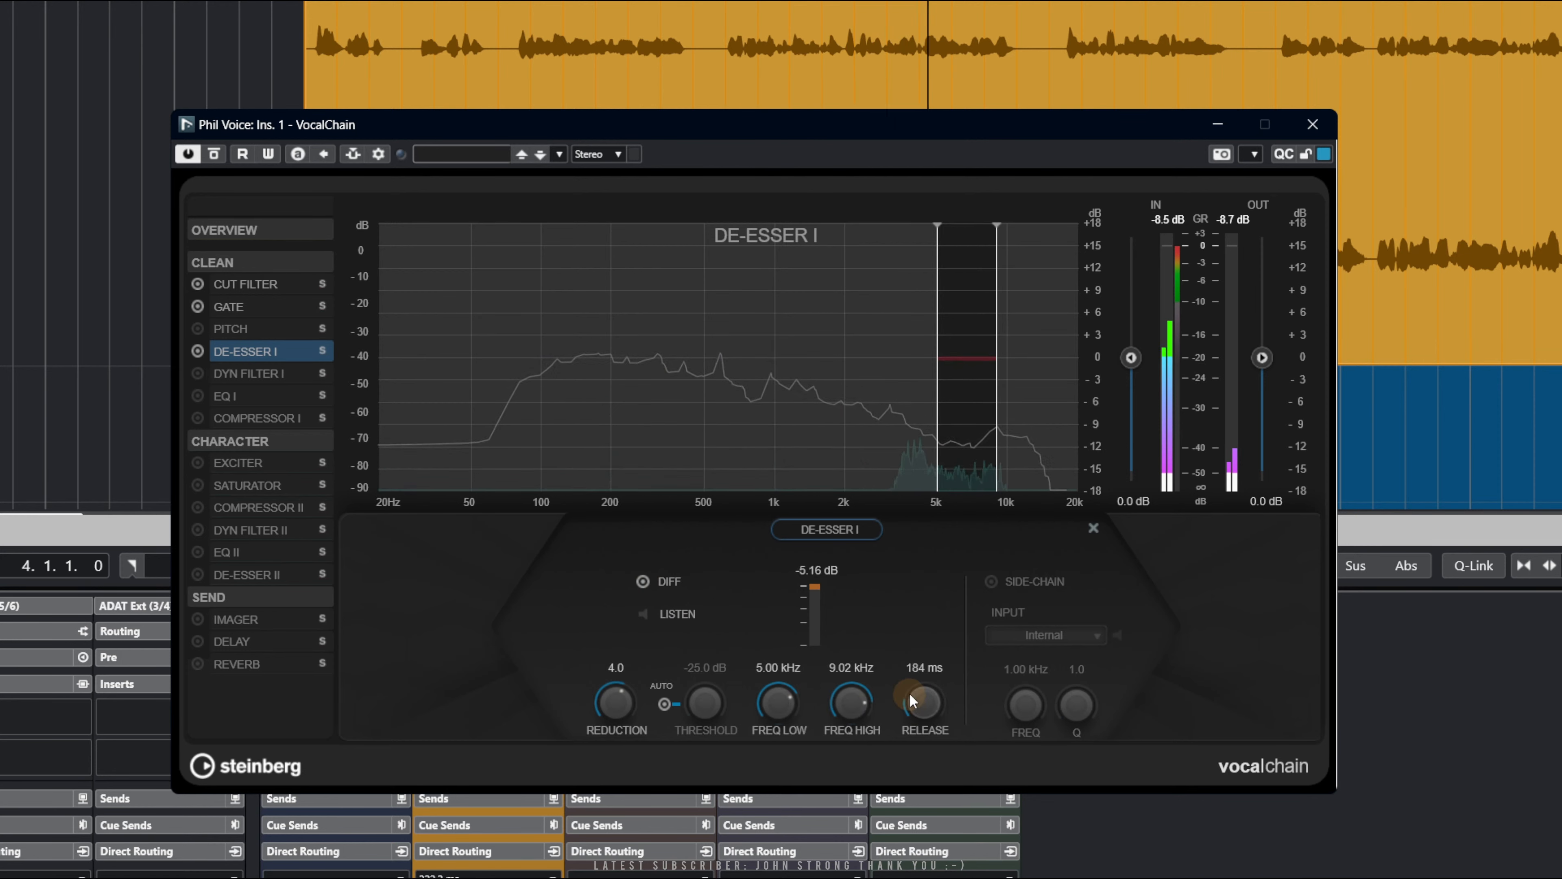
click(614, 704)
drag(619, 677, 624, 695)
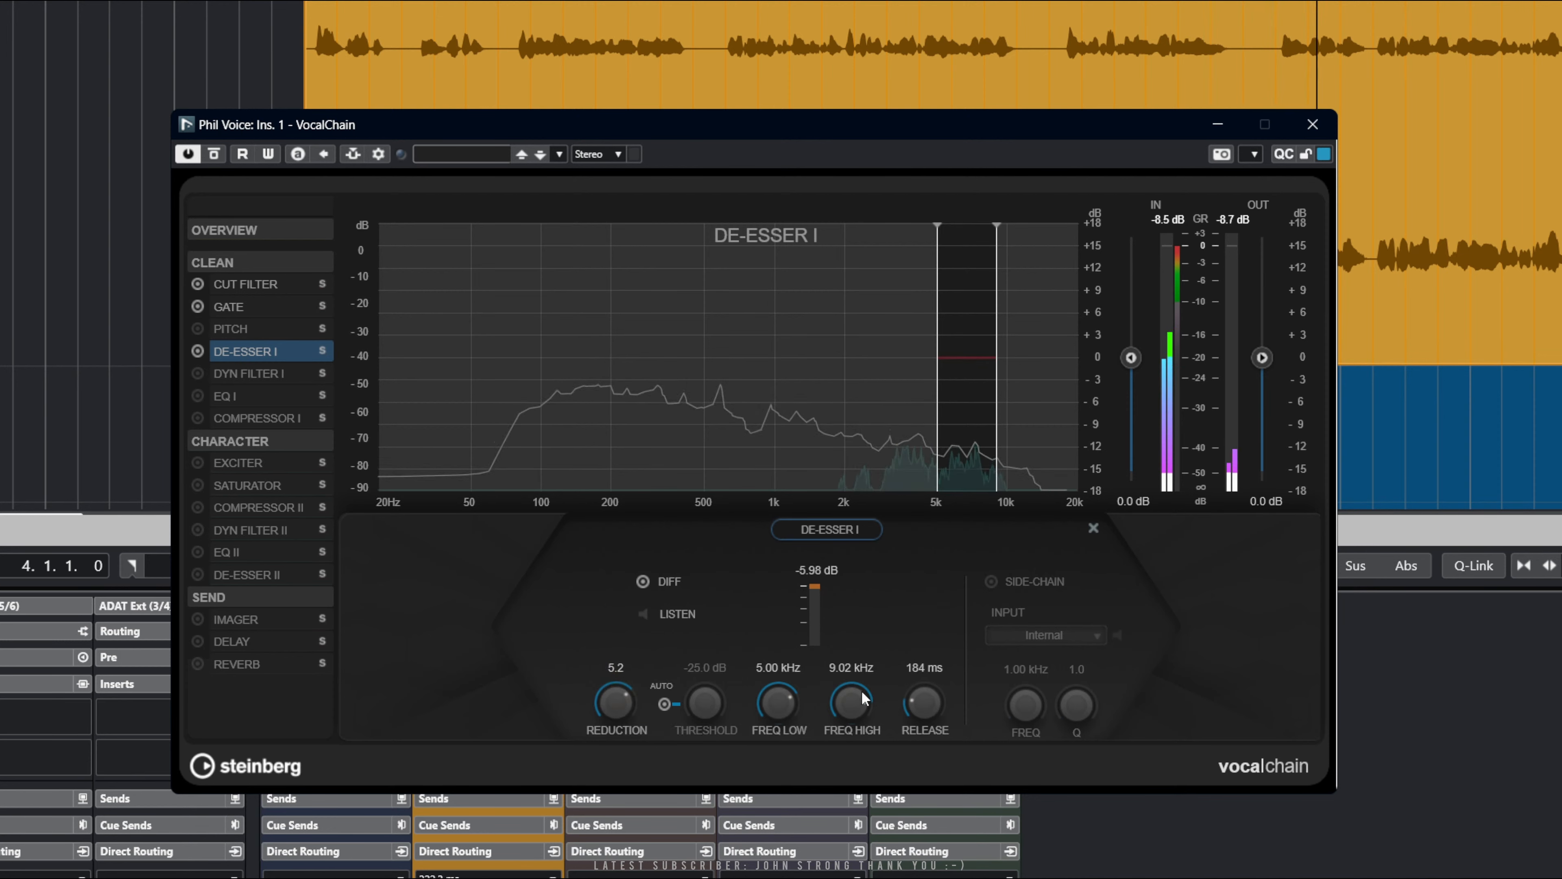
drag(860, 694, 781, 704)
click(643, 581)
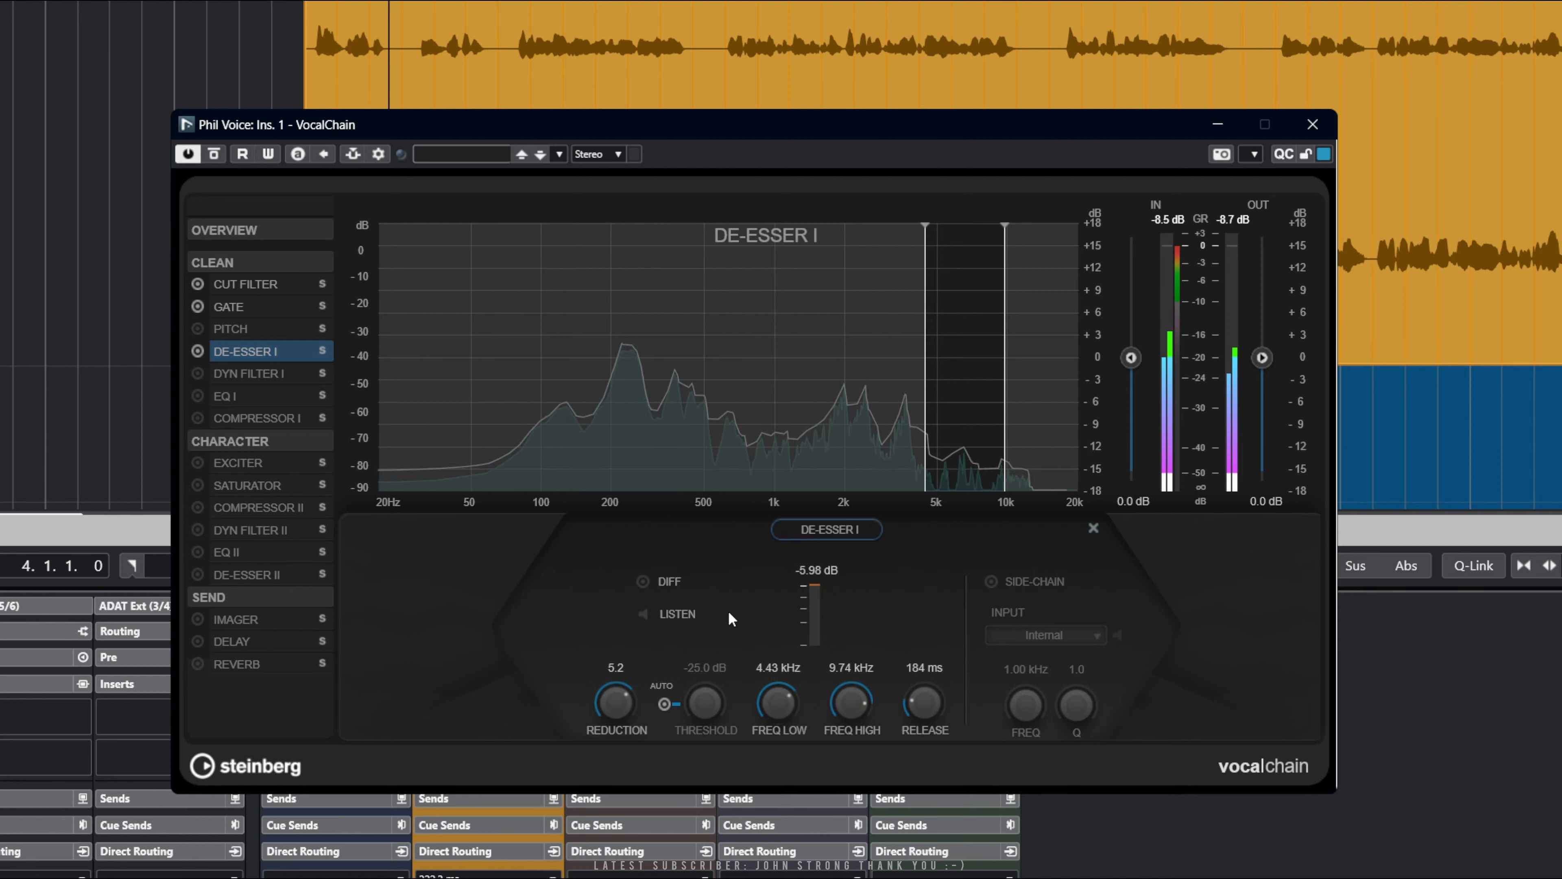
click(643, 613)
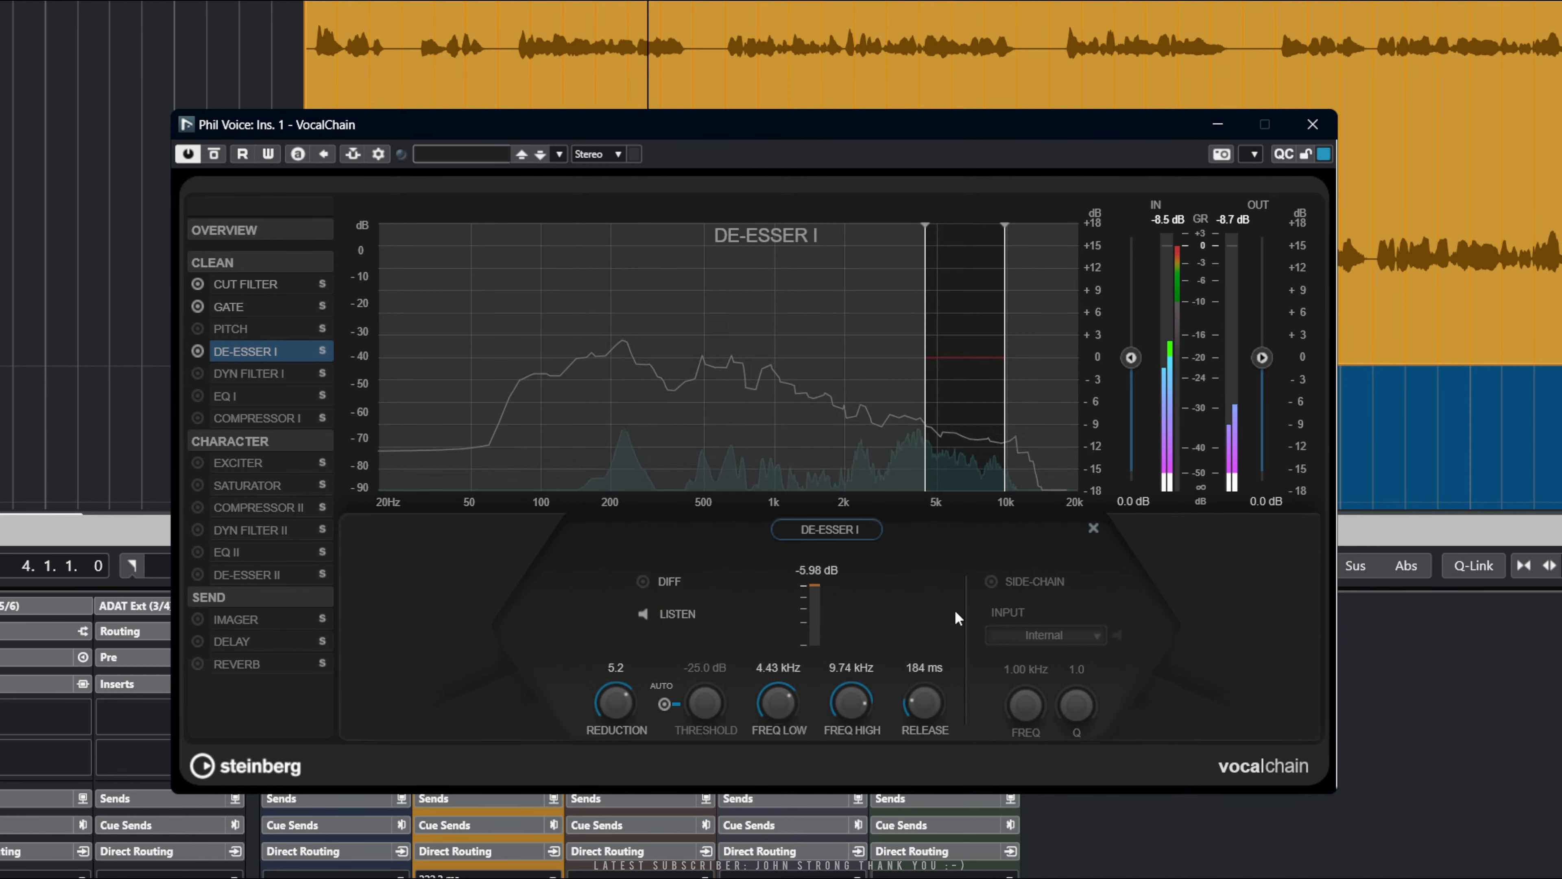
click(643, 614)
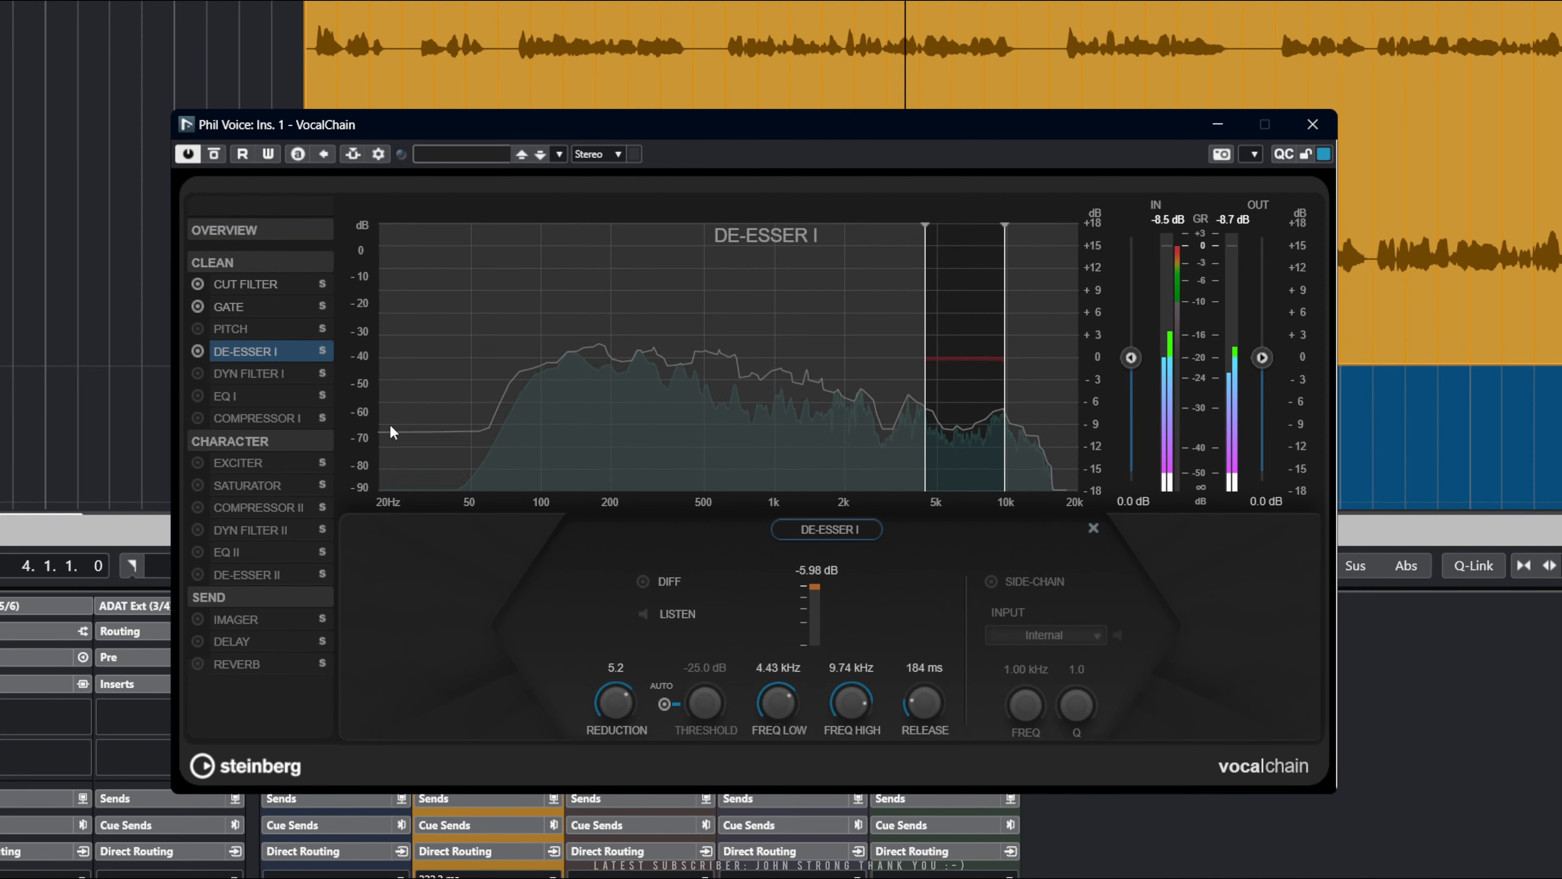
Activate Dyn Filter I and set its first band to -4.0 dB at 257 Hz and its second to -8.6 dB at 2.88 kHz
click(251, 375)
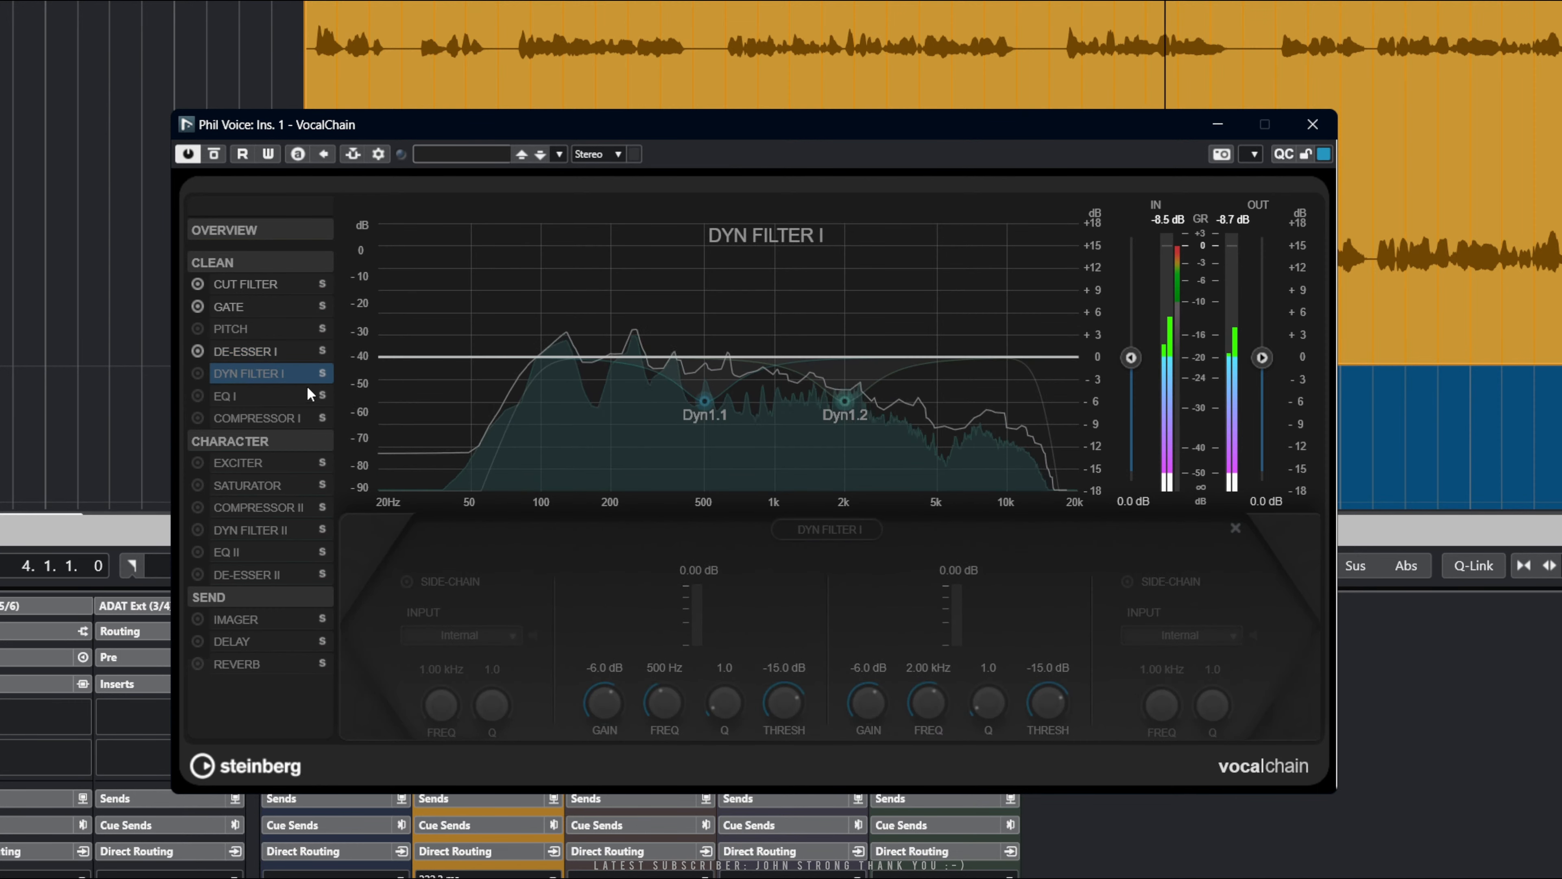
drag(704, 401, 710, 376)
click(198, 374)
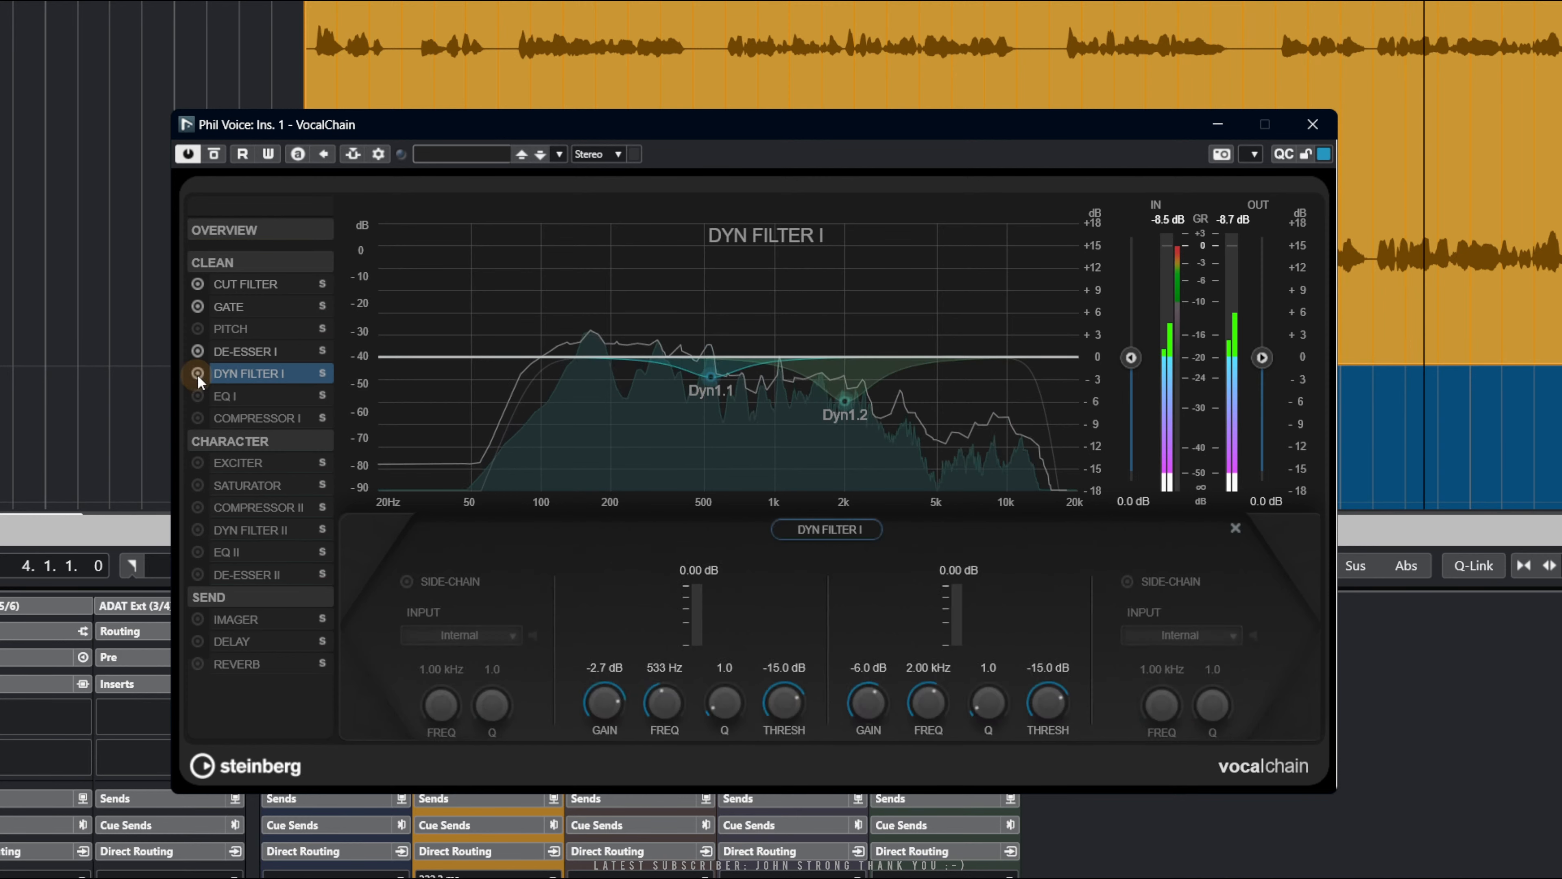
drag(845, 401, 882, 420)
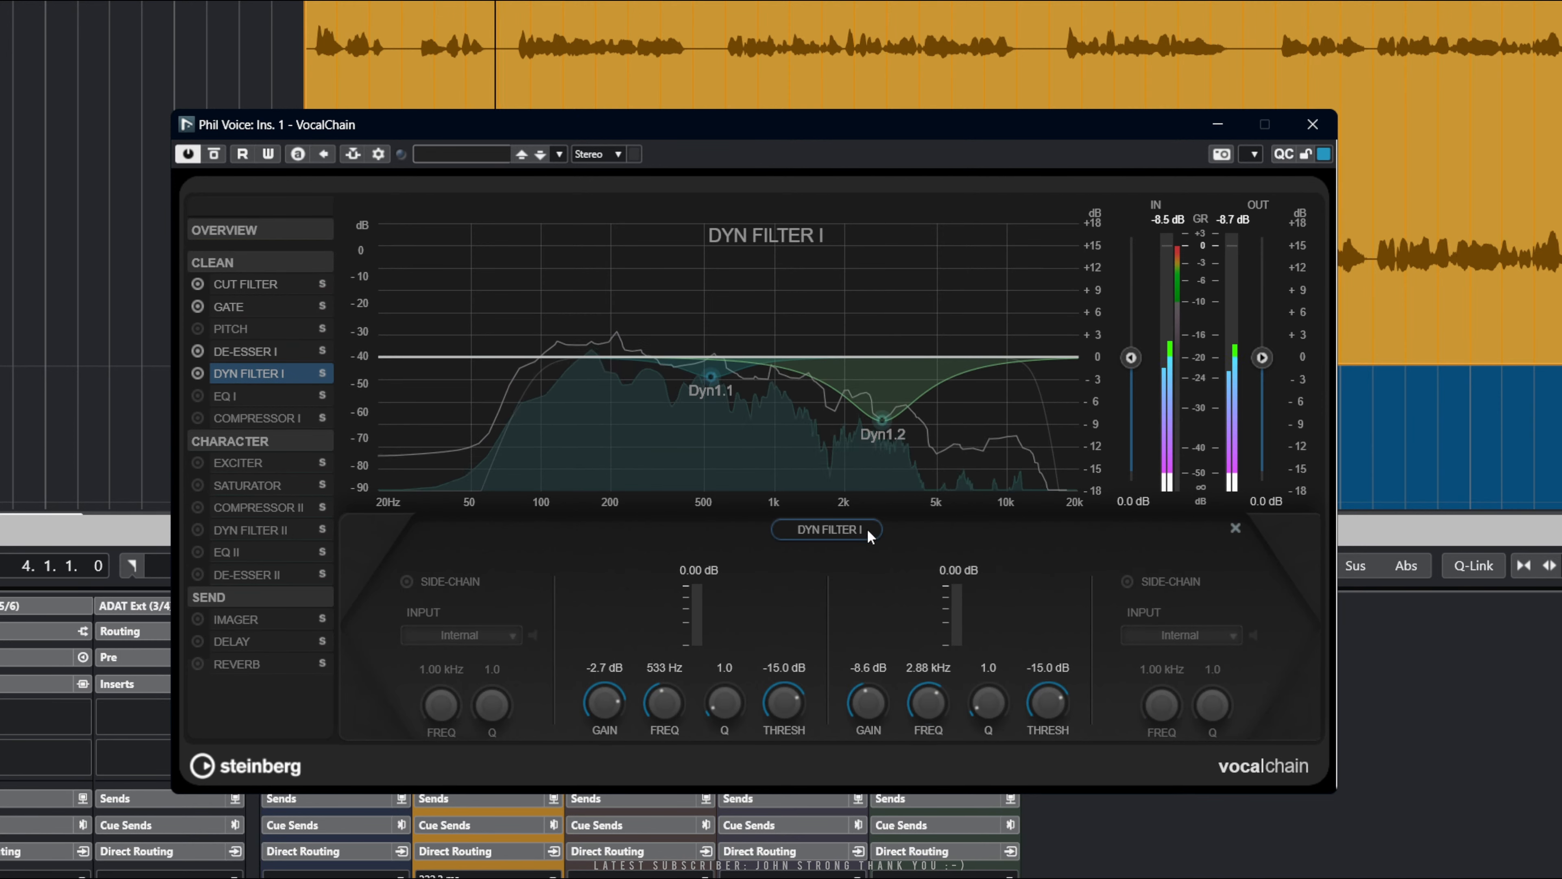
click(782, 529)
click(782, 529)
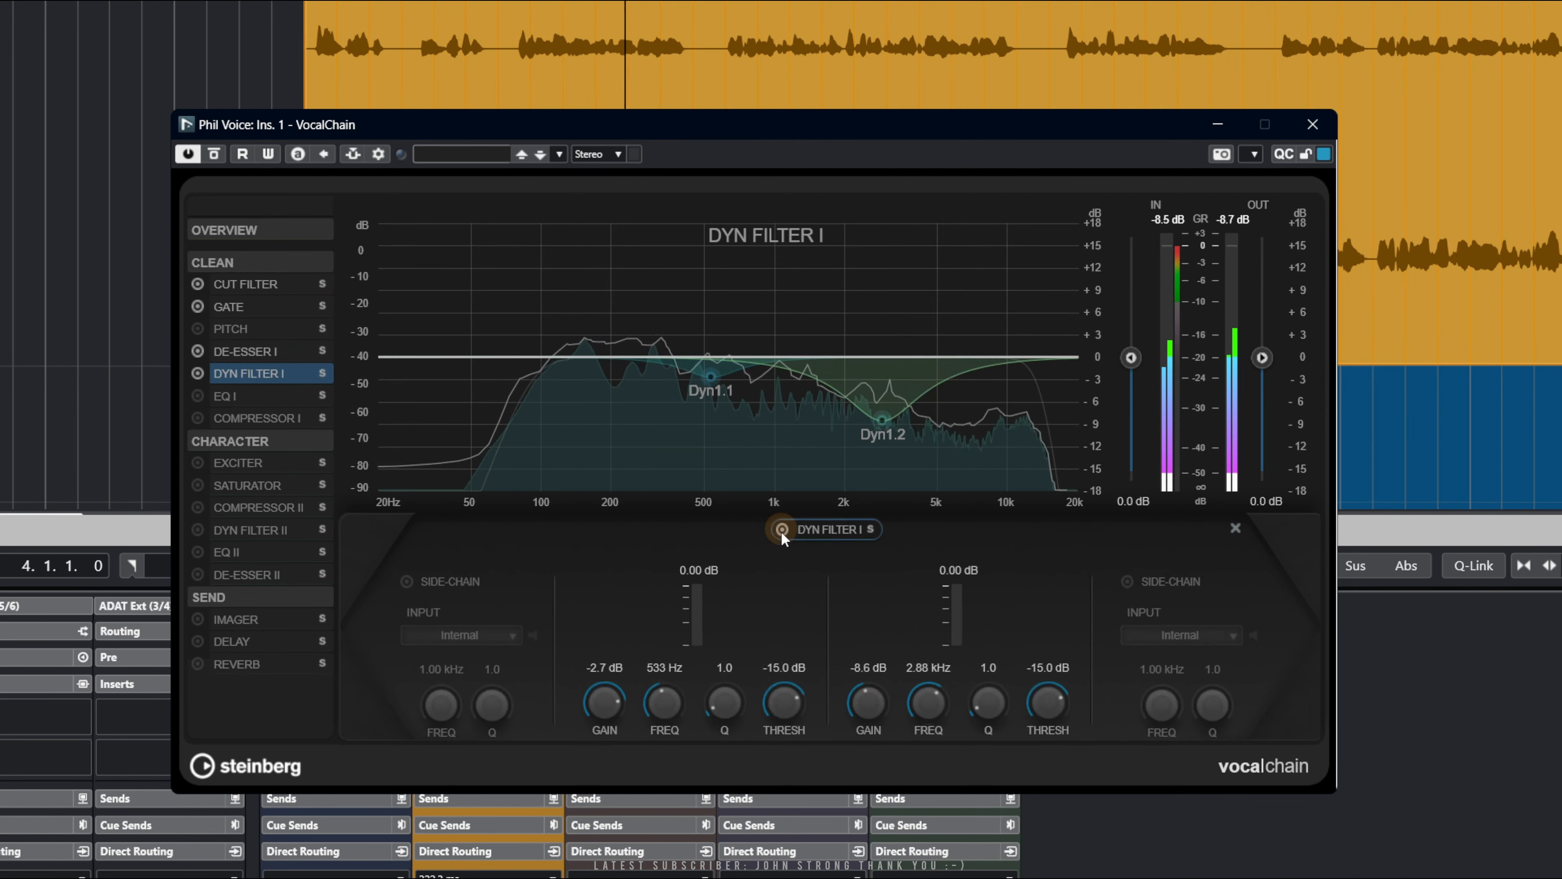
drag(666, 710, 614, 725)
click(610, 708)
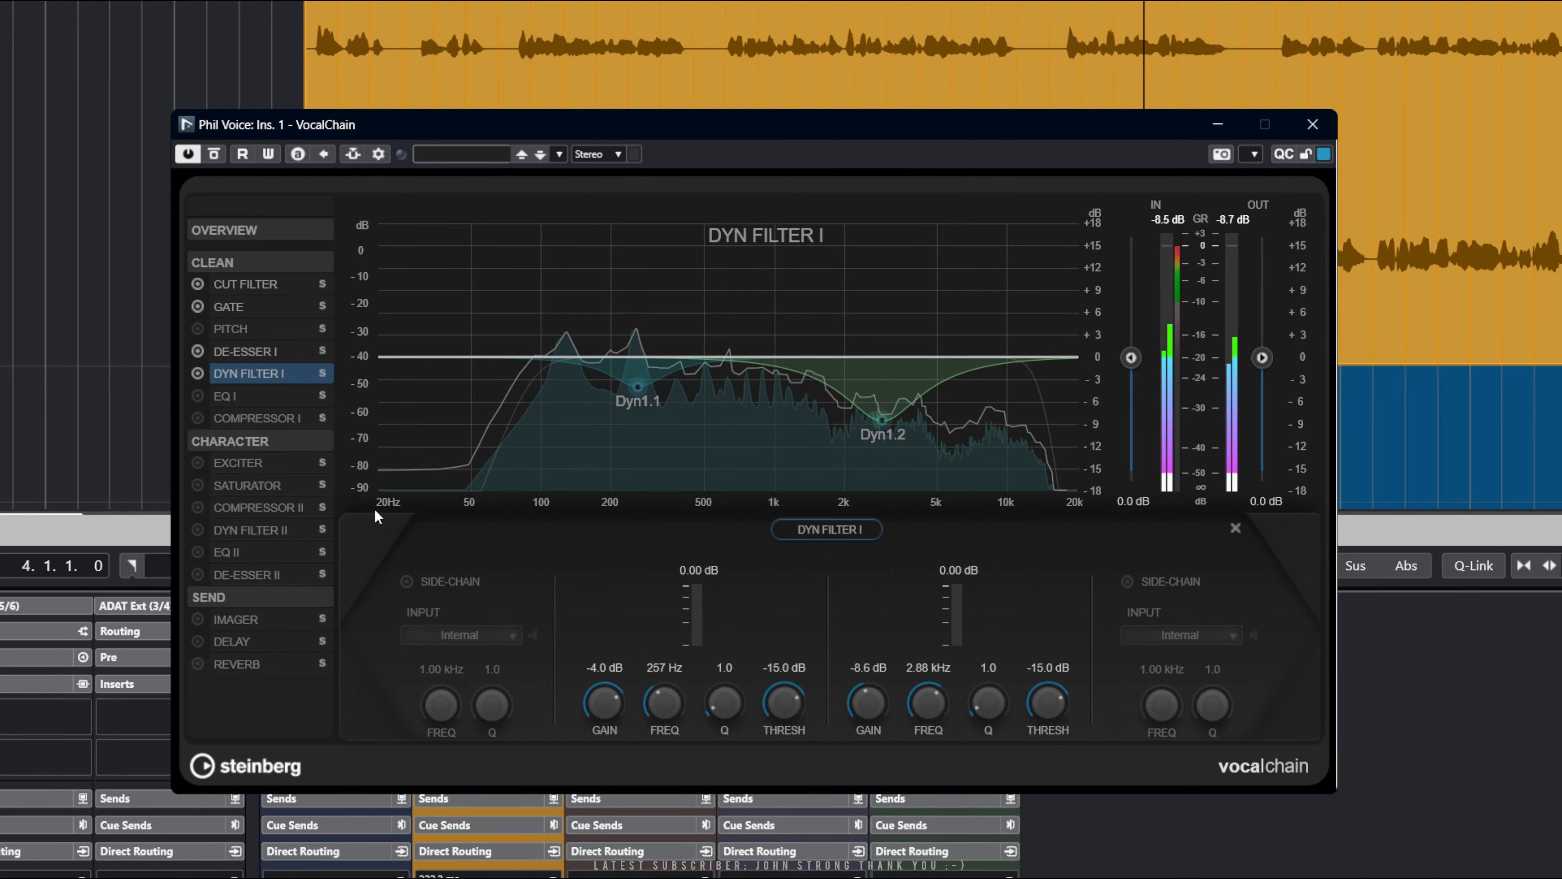
Activate EQ I and cut band 2 by 2.2 dB at 1.01 kHz and band 4 by 4.2 dB at 9.80 kHz
click(197, 395)
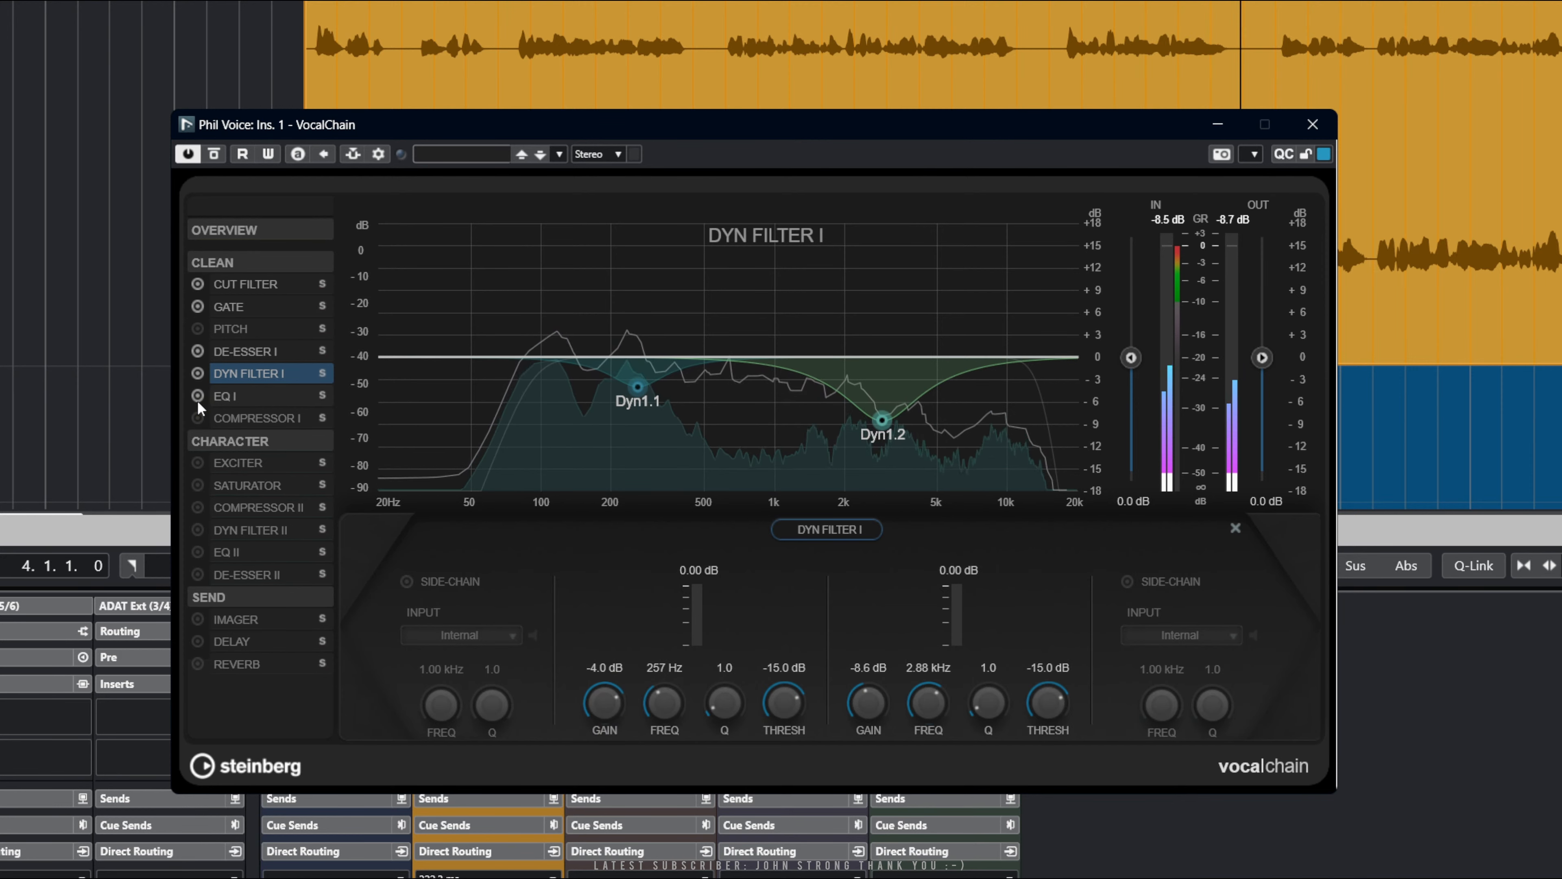
click(231, 397)
drag(776, 356, 777, 373)
drag(1007, 356, 1005, 388)
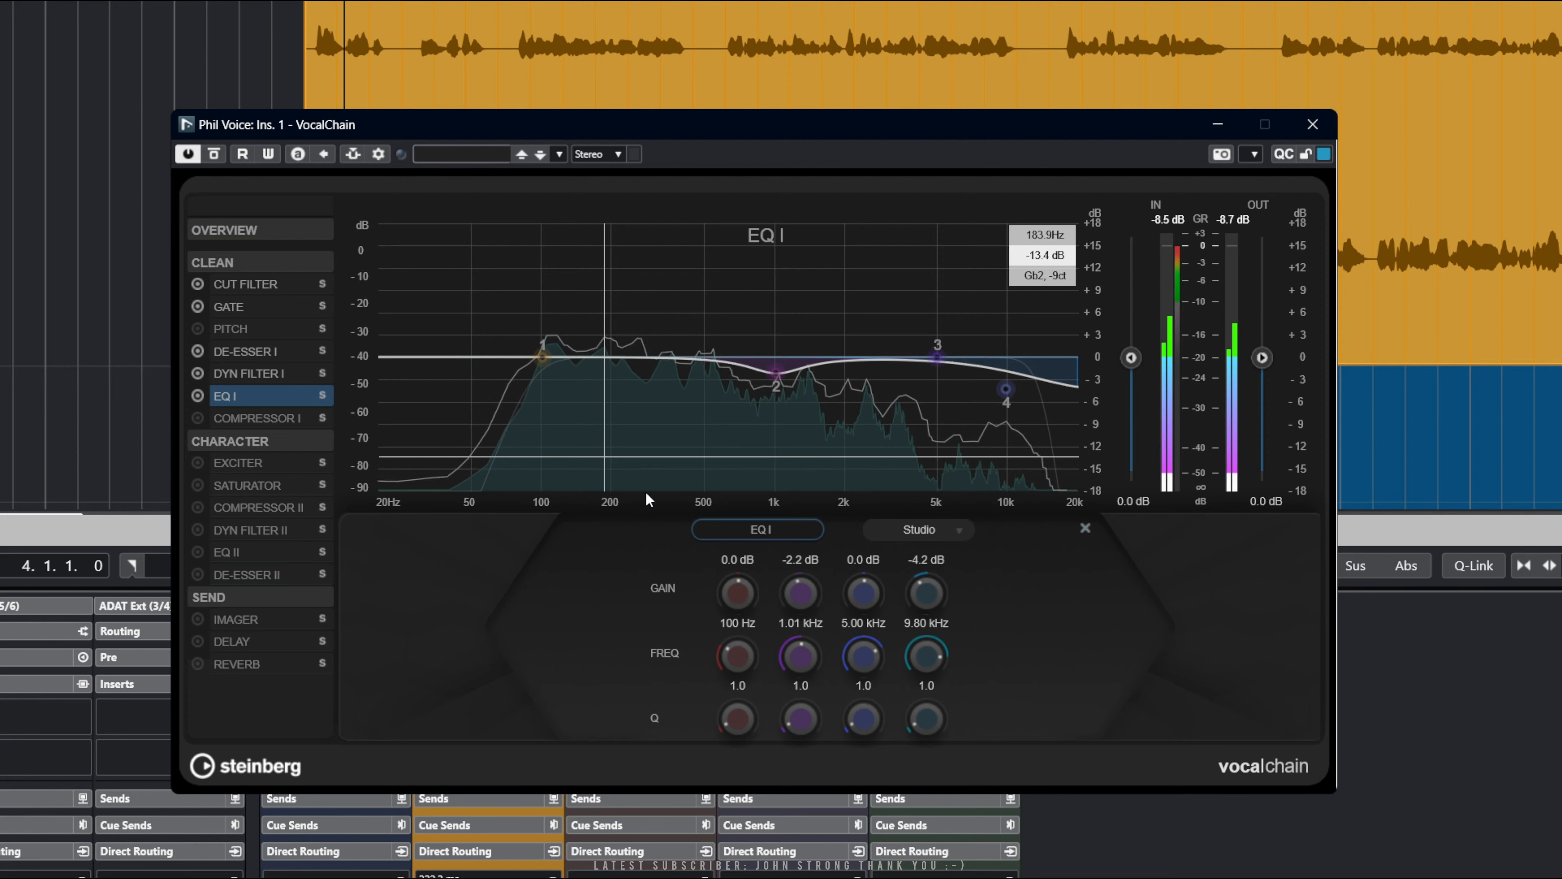
Compare EQ I's Studio, P1A and M5 models and leave the module set to M5
click(919, 529)
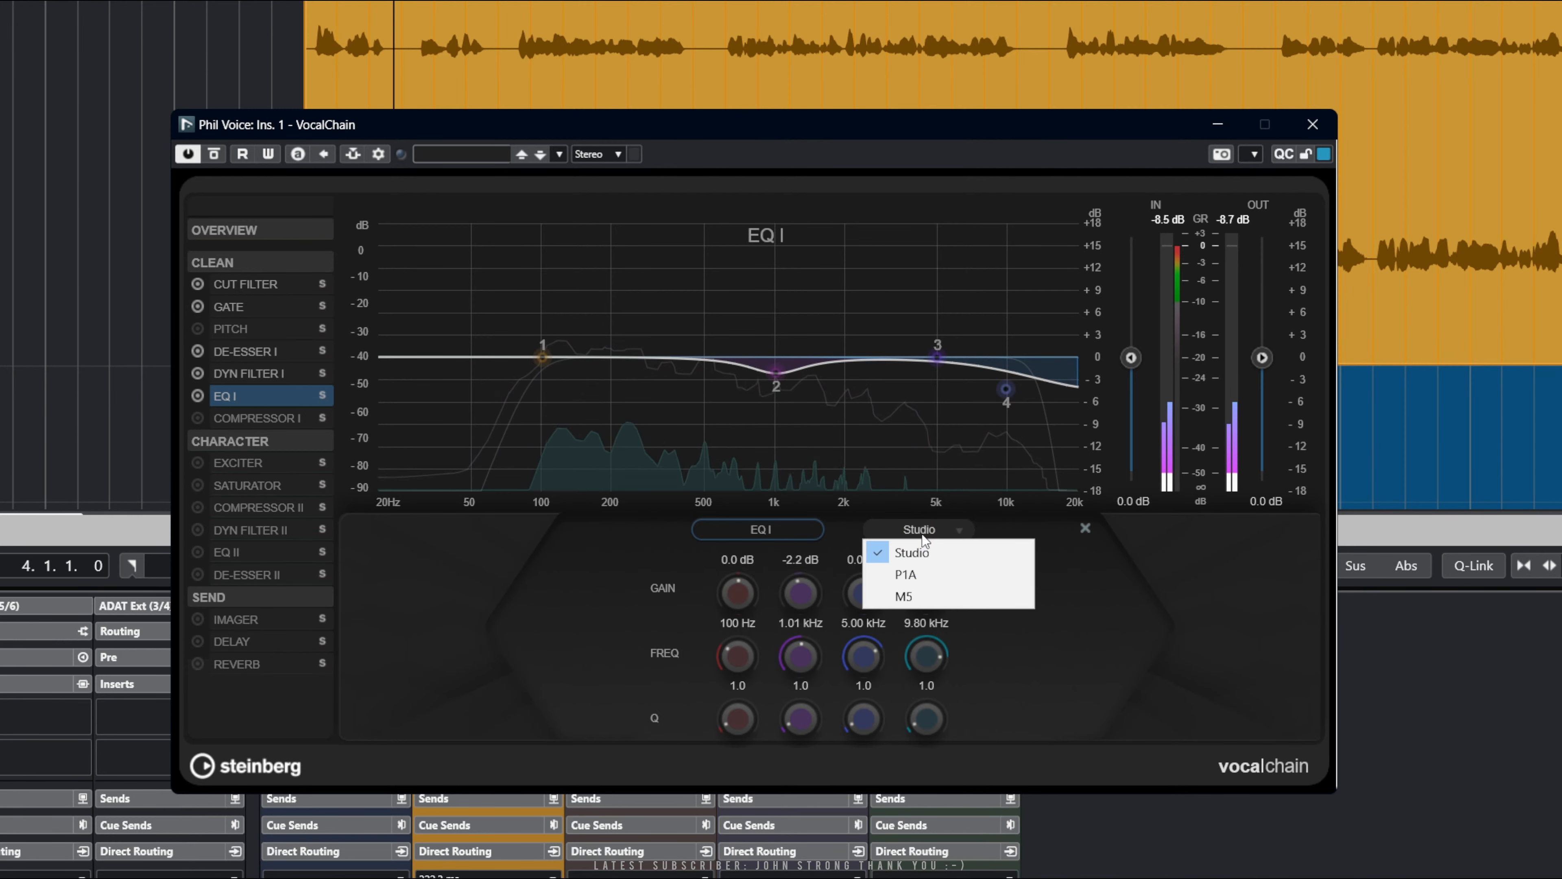
click(908, 581)
click(923, 531)
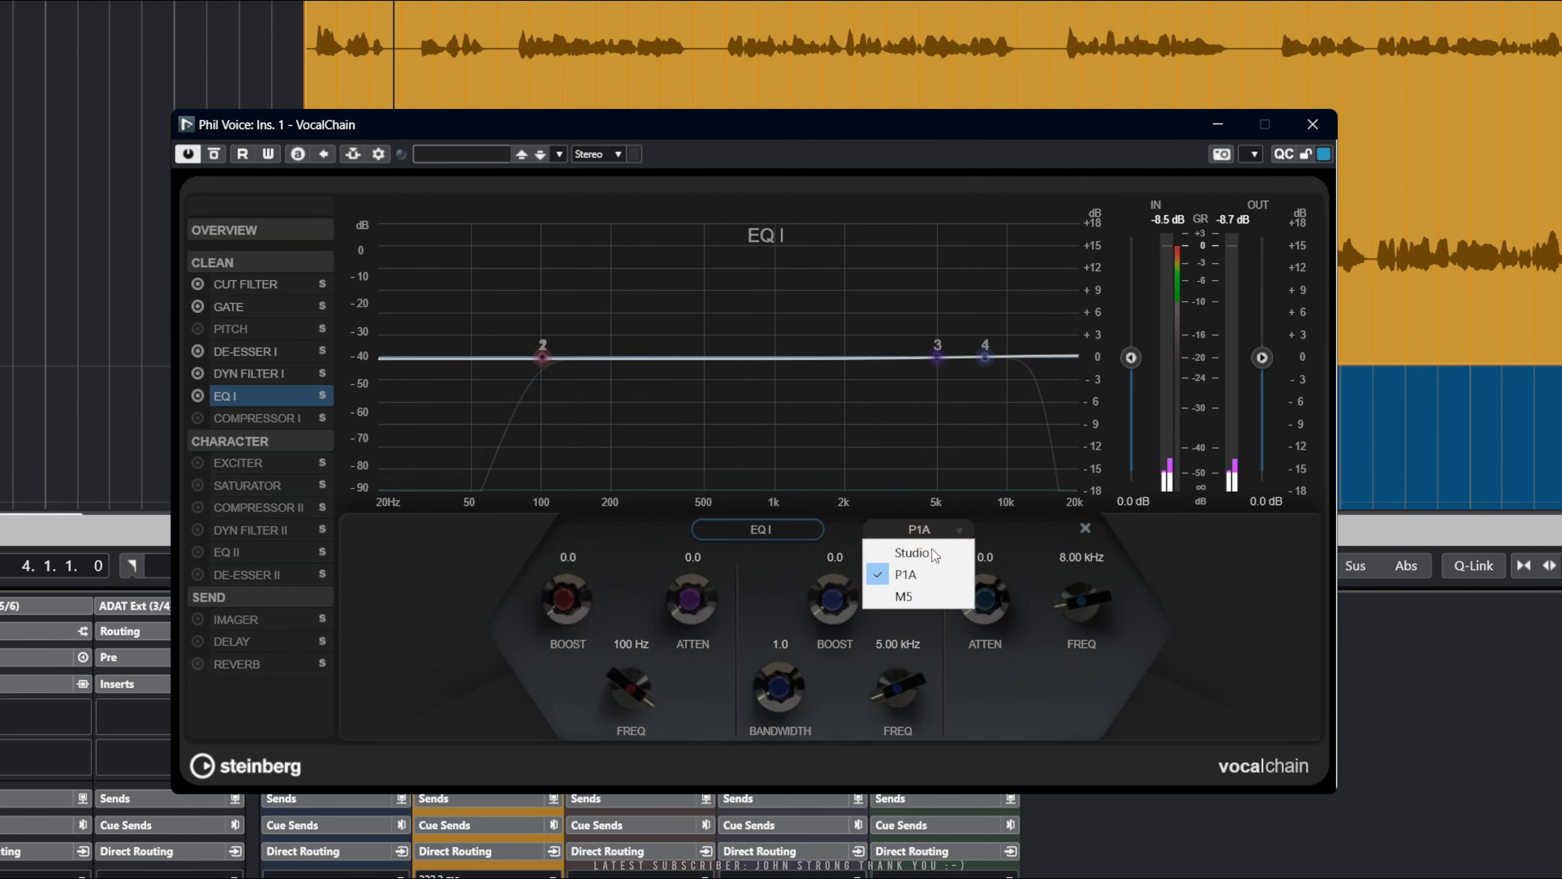
click(926, 595)
click(913, 531)
click(912, 553)
click(904, 530)
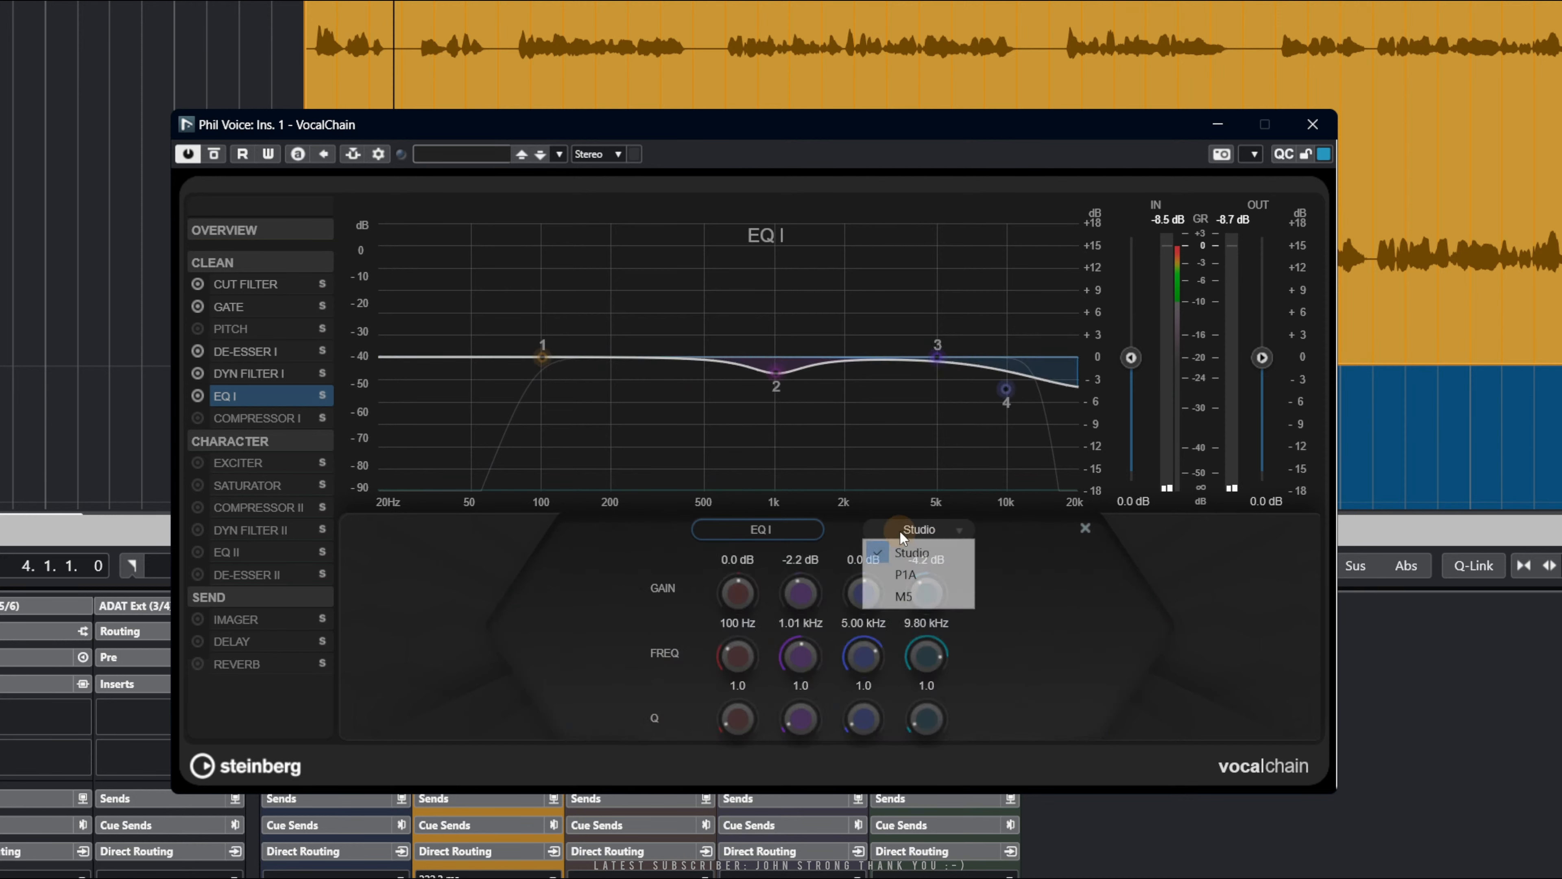
click(924, 582)
click(907, 533)
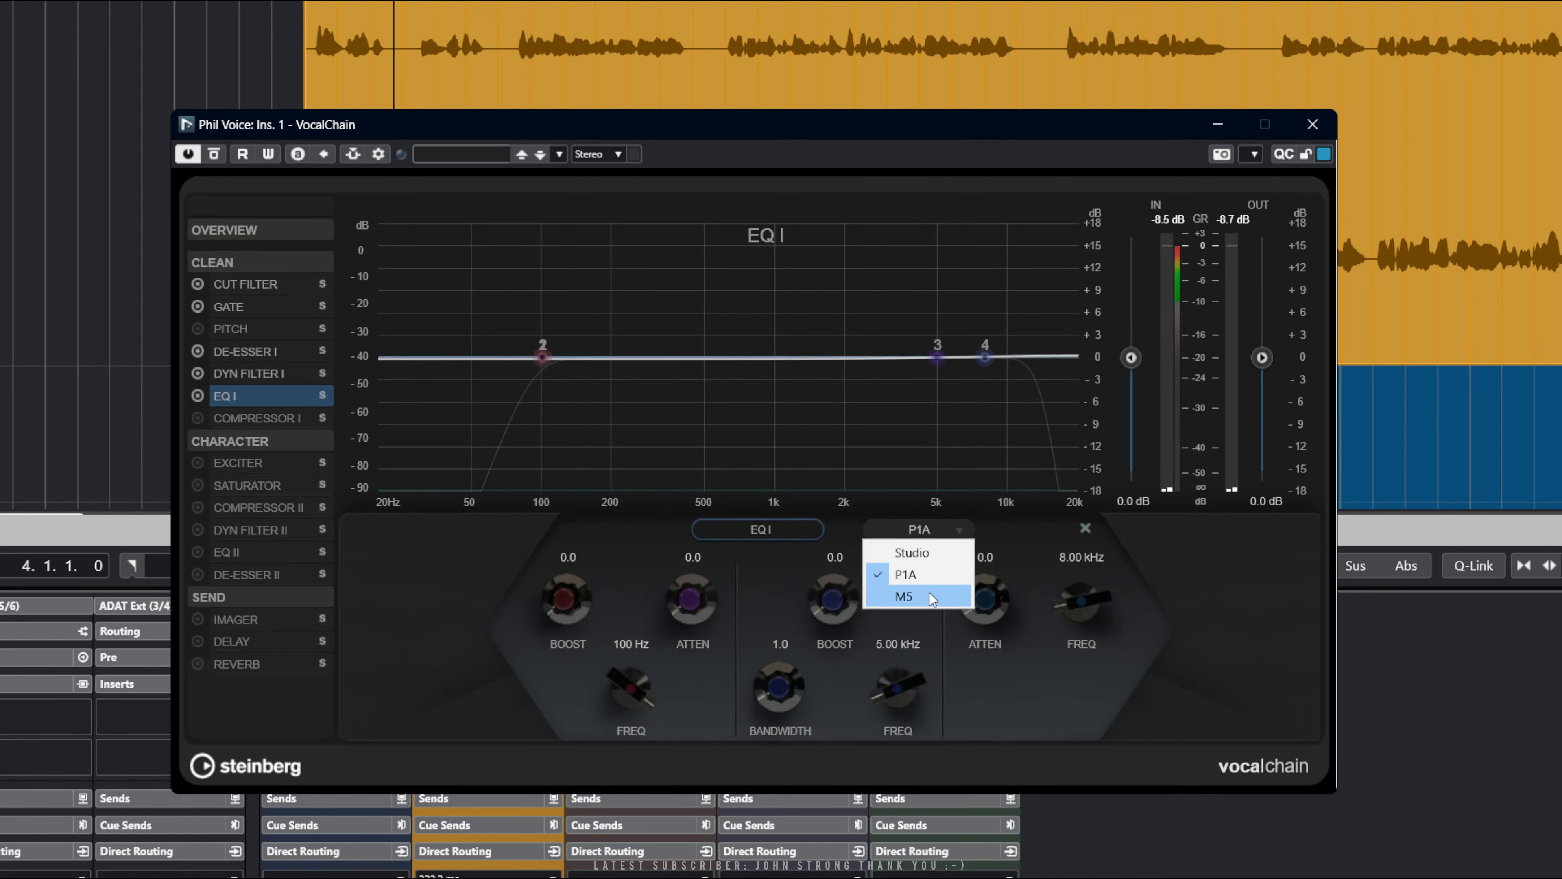
click(929, 593)
Activate Compressor I with the Vox Comp model and raise its compression amount above 20 % during playback
click(247, 419)
click(197, 419)
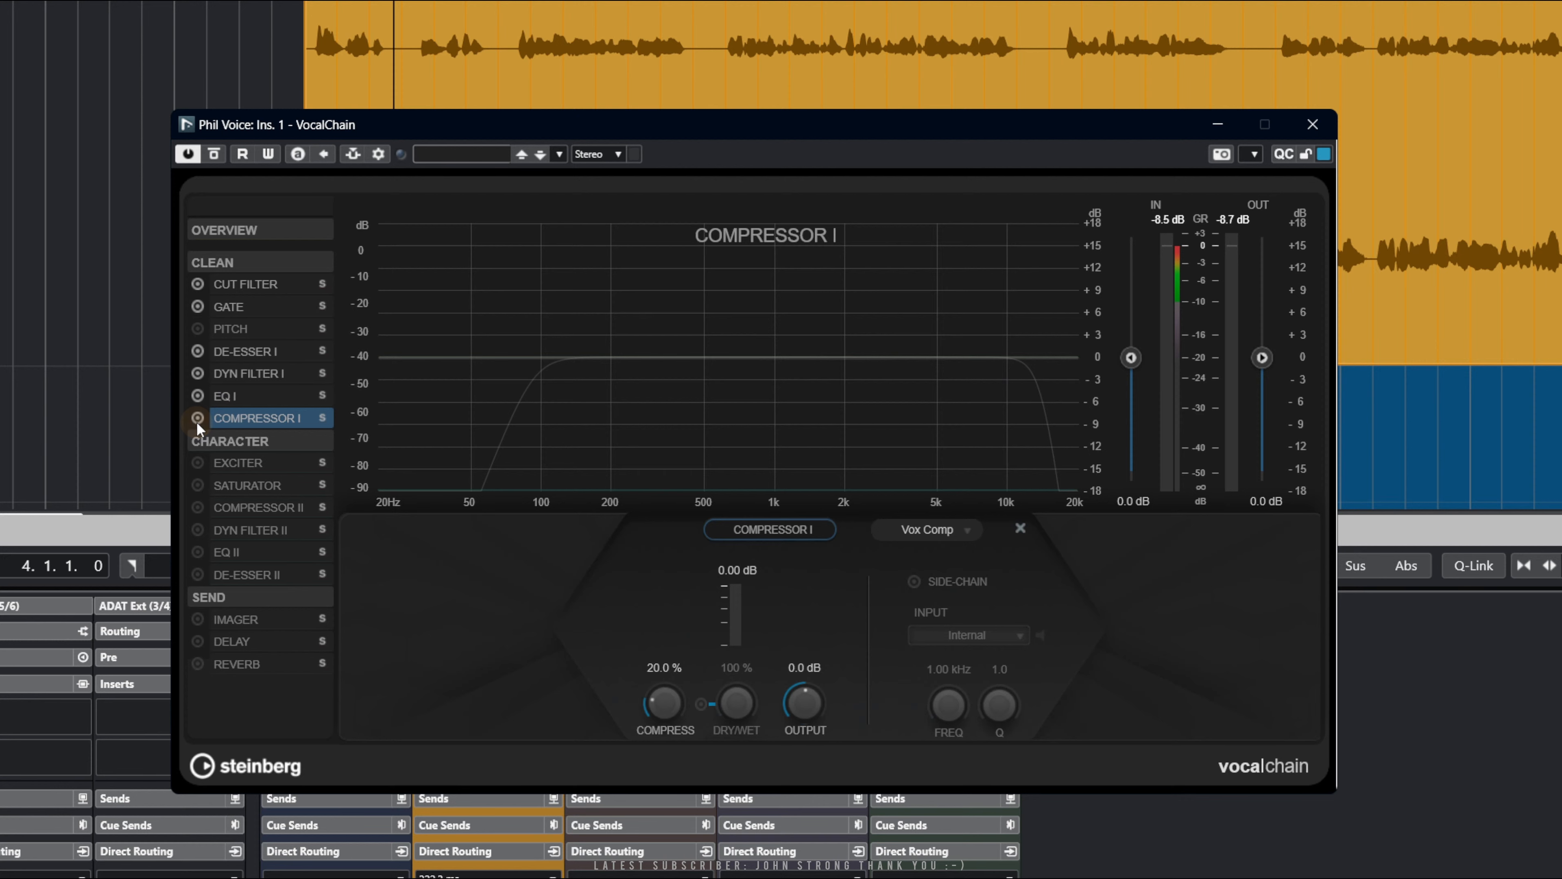
key(space)
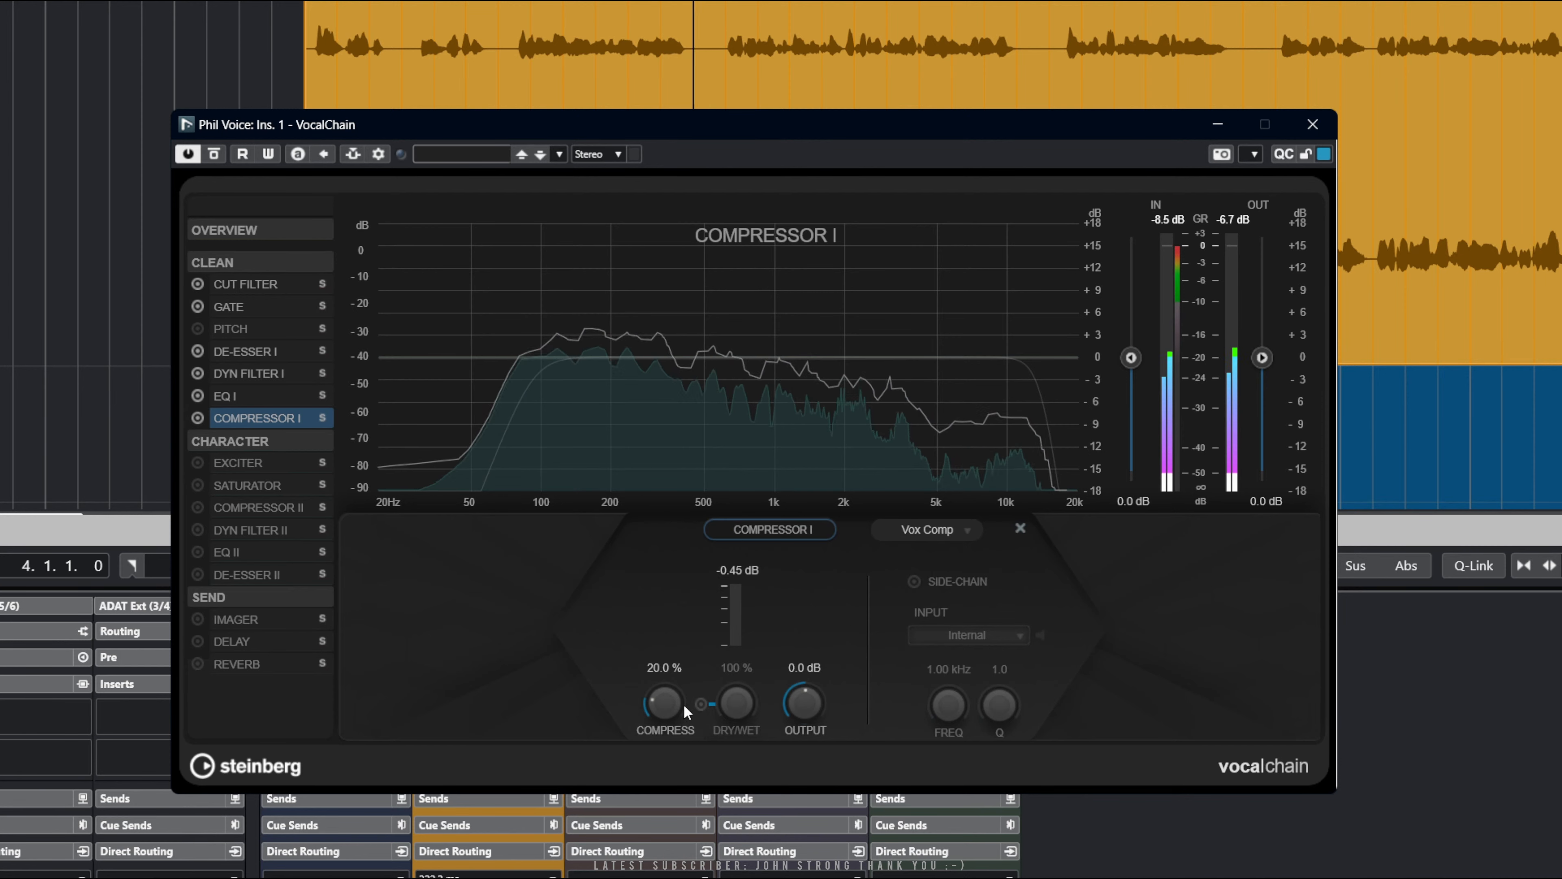
mouse_move(683, 703)
mouse_down()
mouse_move(682, 620)
mouse_move(680, 702)
mouse_move(687, 690)
mouse_up()
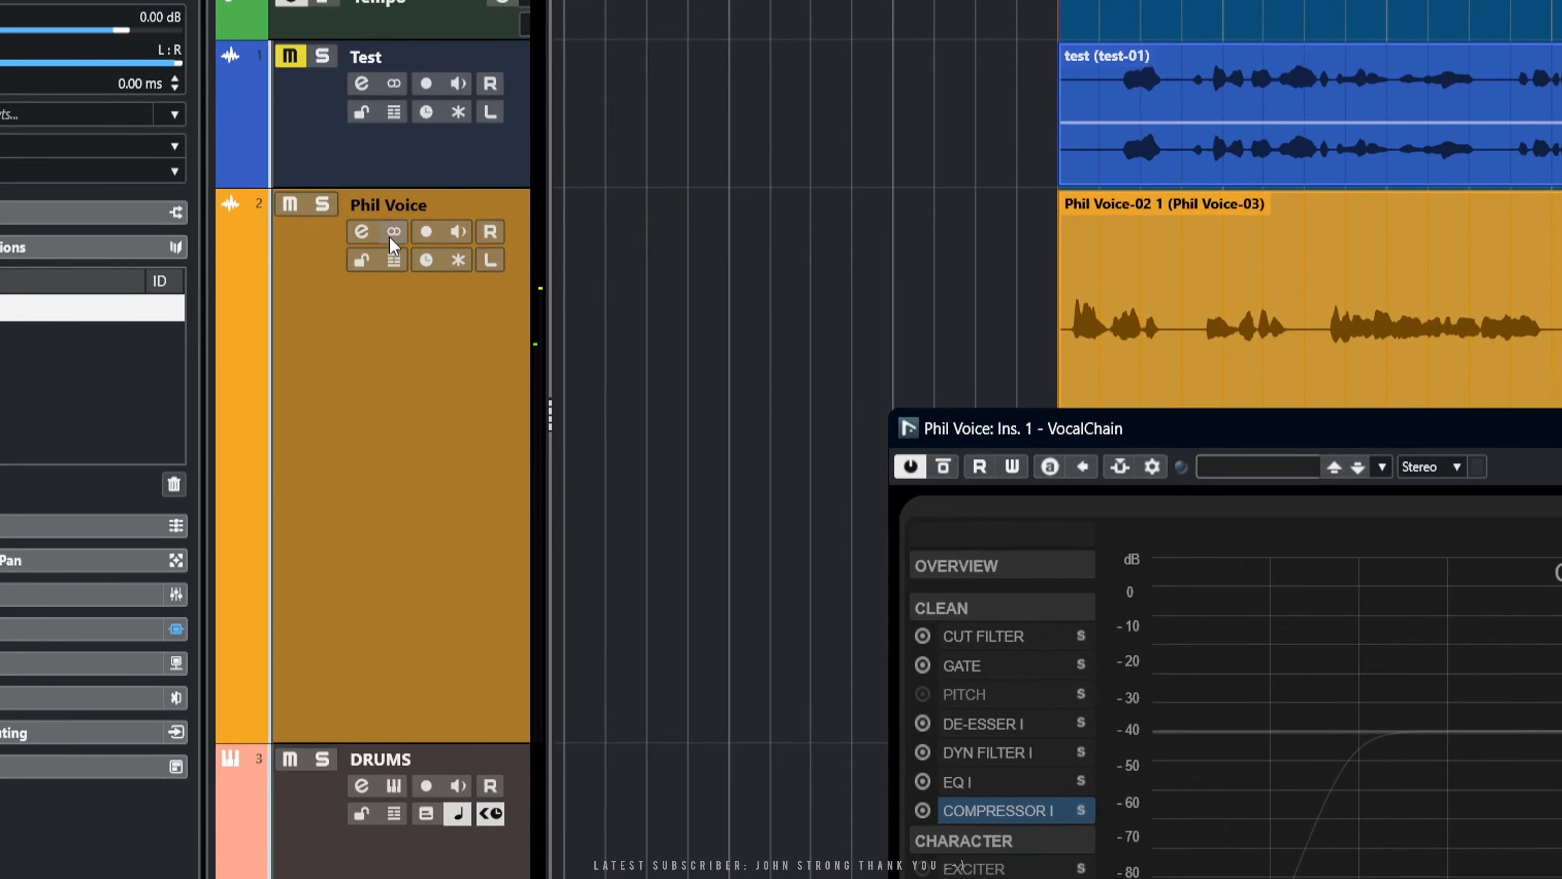
Switch the Phil Voice track's channel configuration to mono and set Compressor I's compression to 26.5 %
click(395, 234)
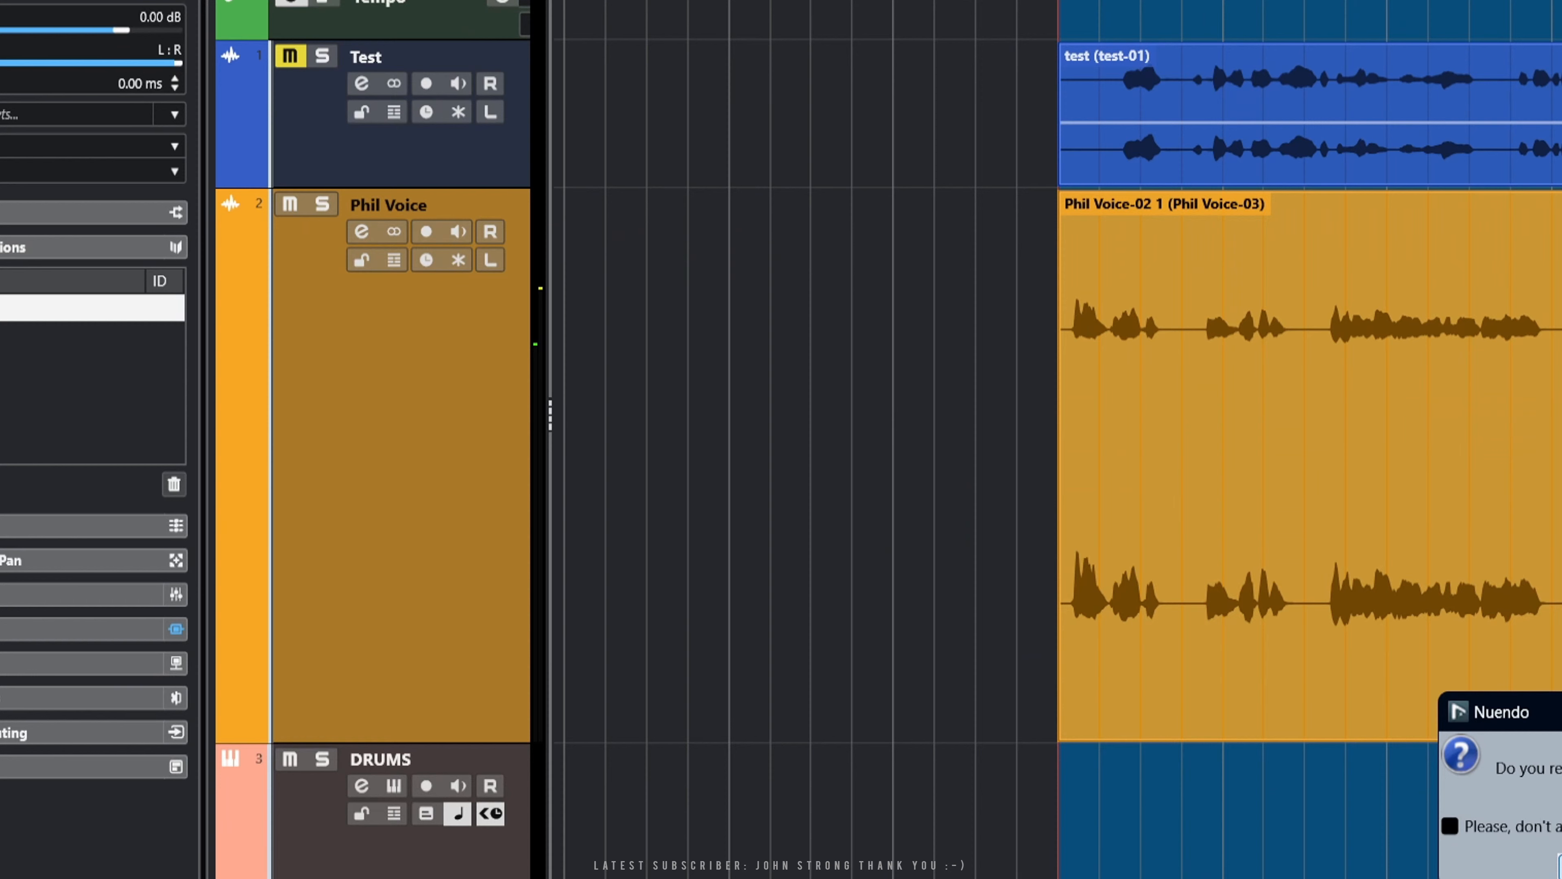
key(Return)
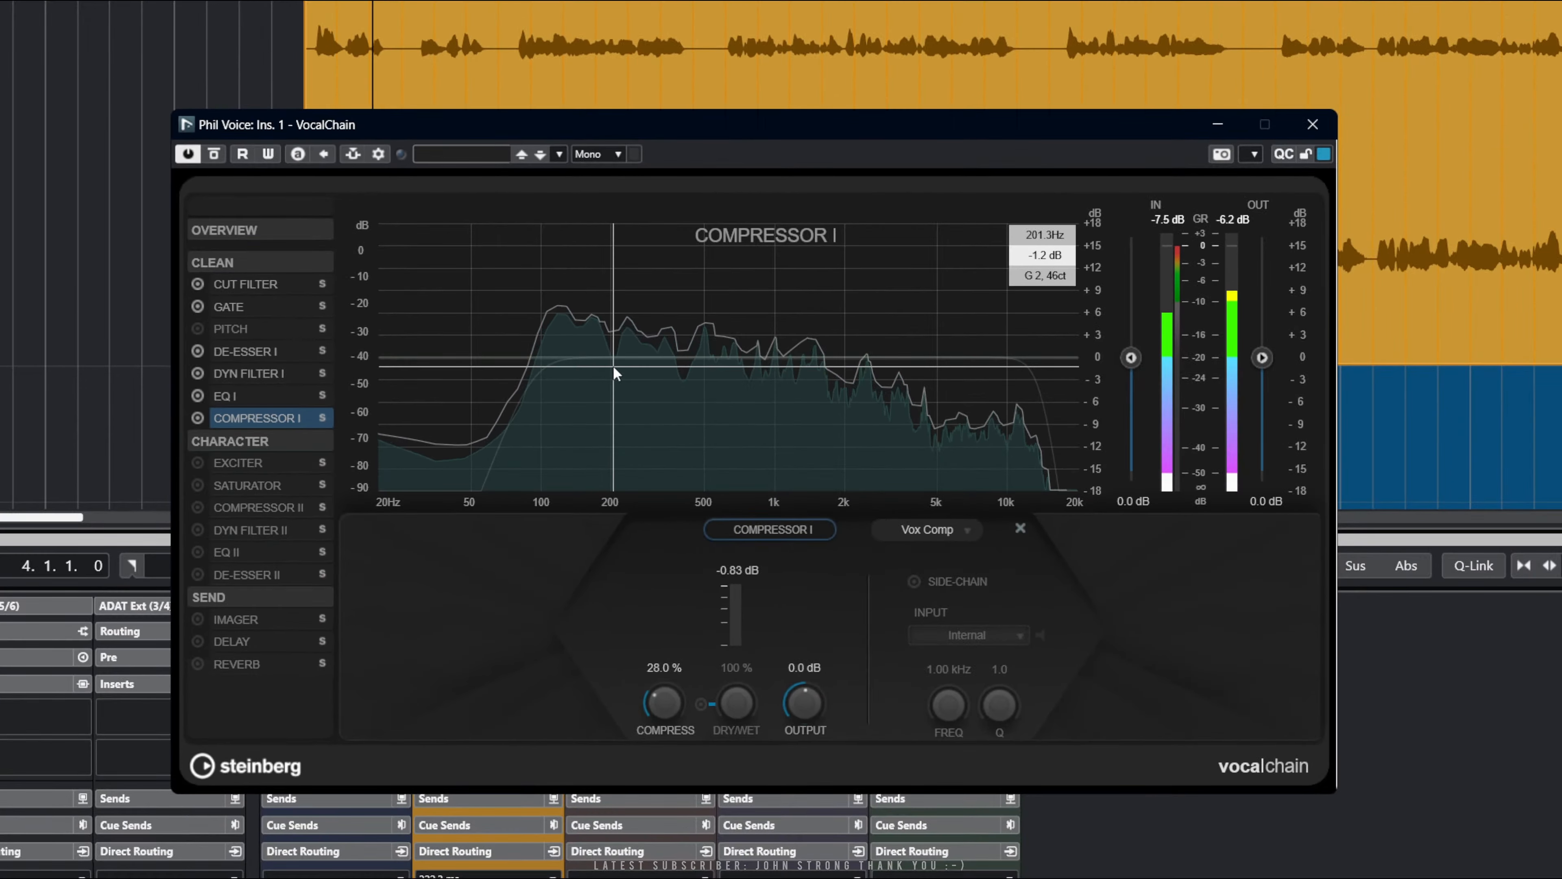
drag(678, 706, 669, 703)
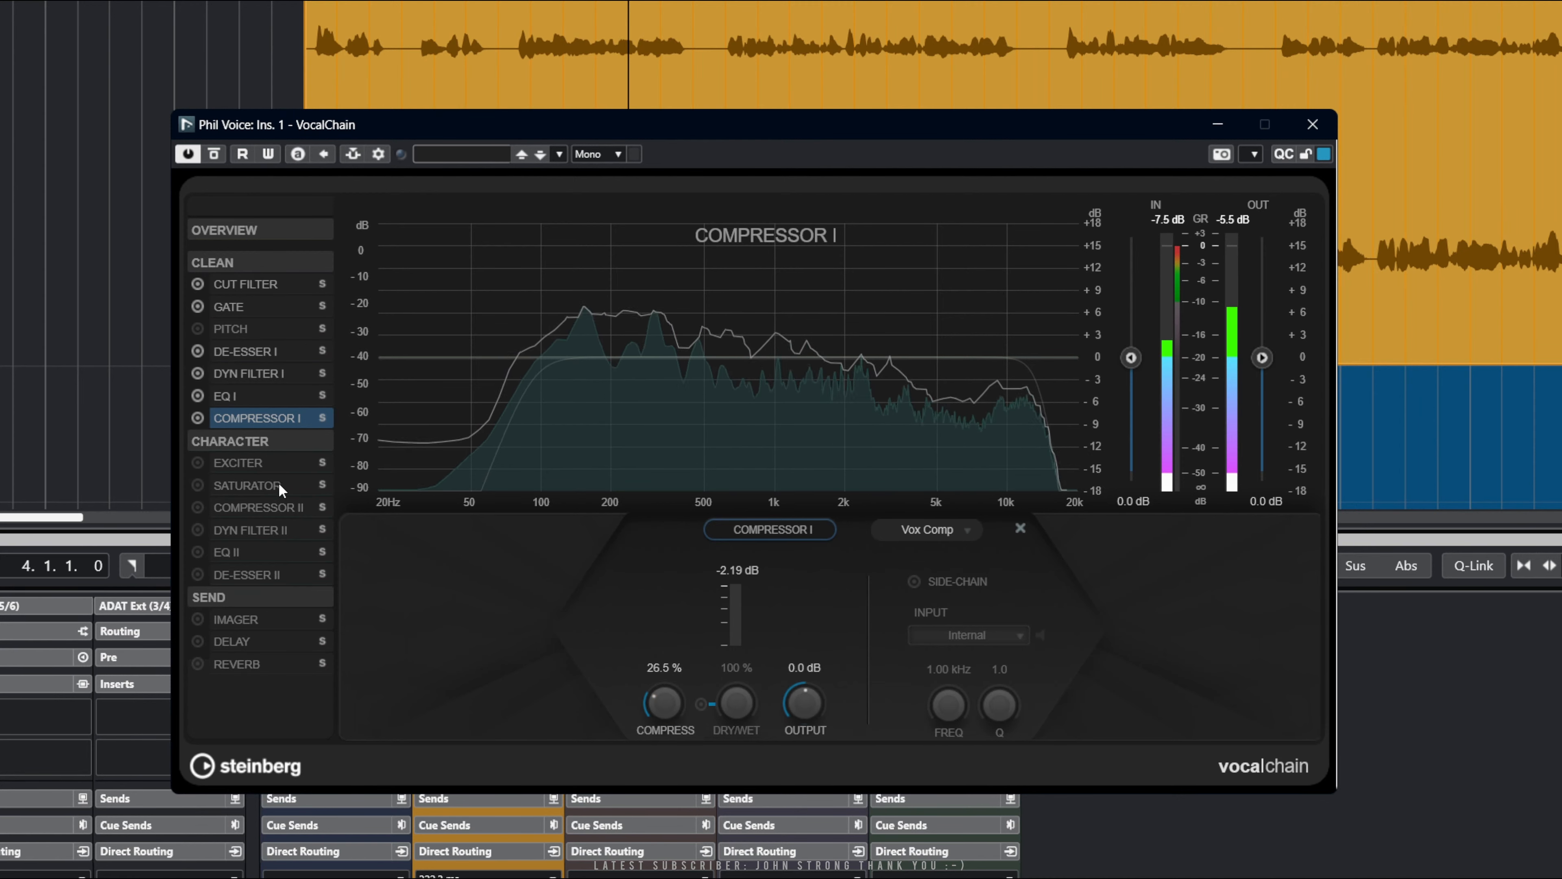
Activate the Exciter, compare it with bypass during playback, and set its amount to 70 % and clarity to 50 %
click(267, 461)
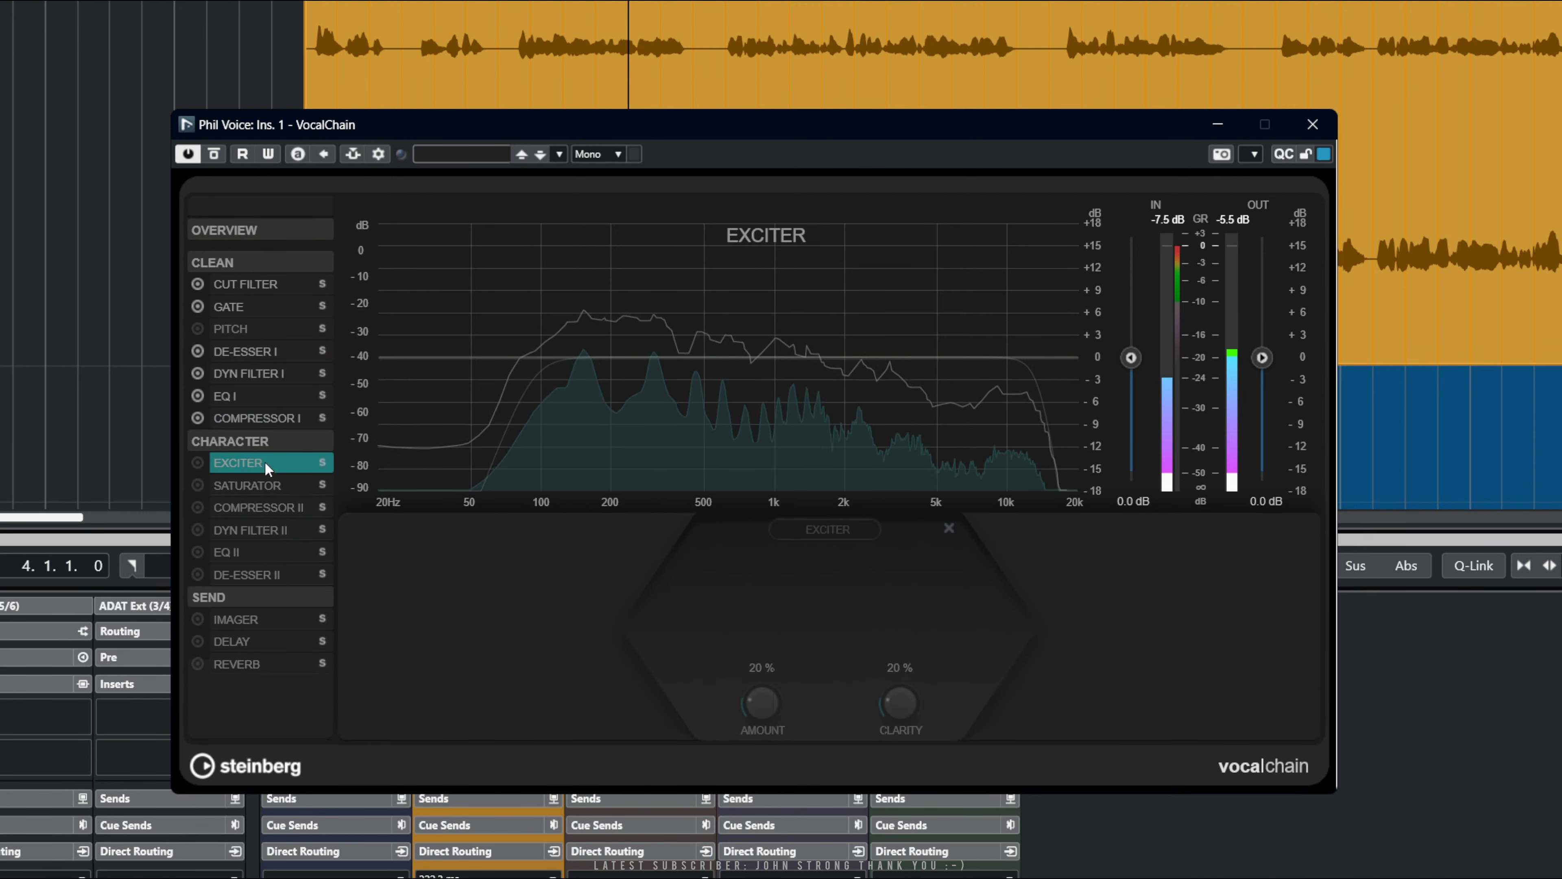
click(202, 464)
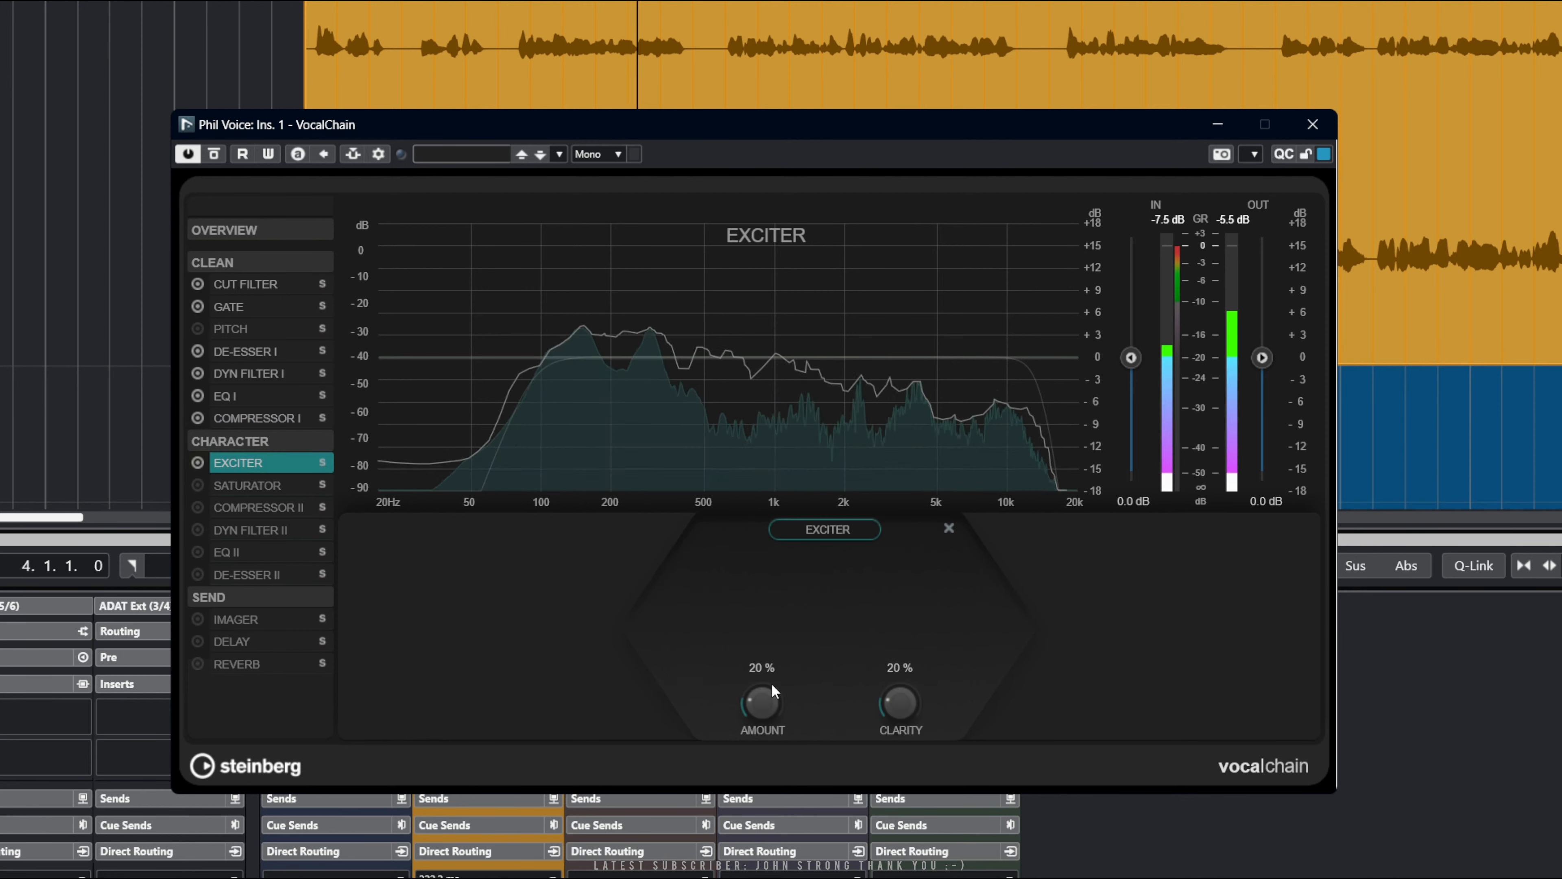
click(779, 529)
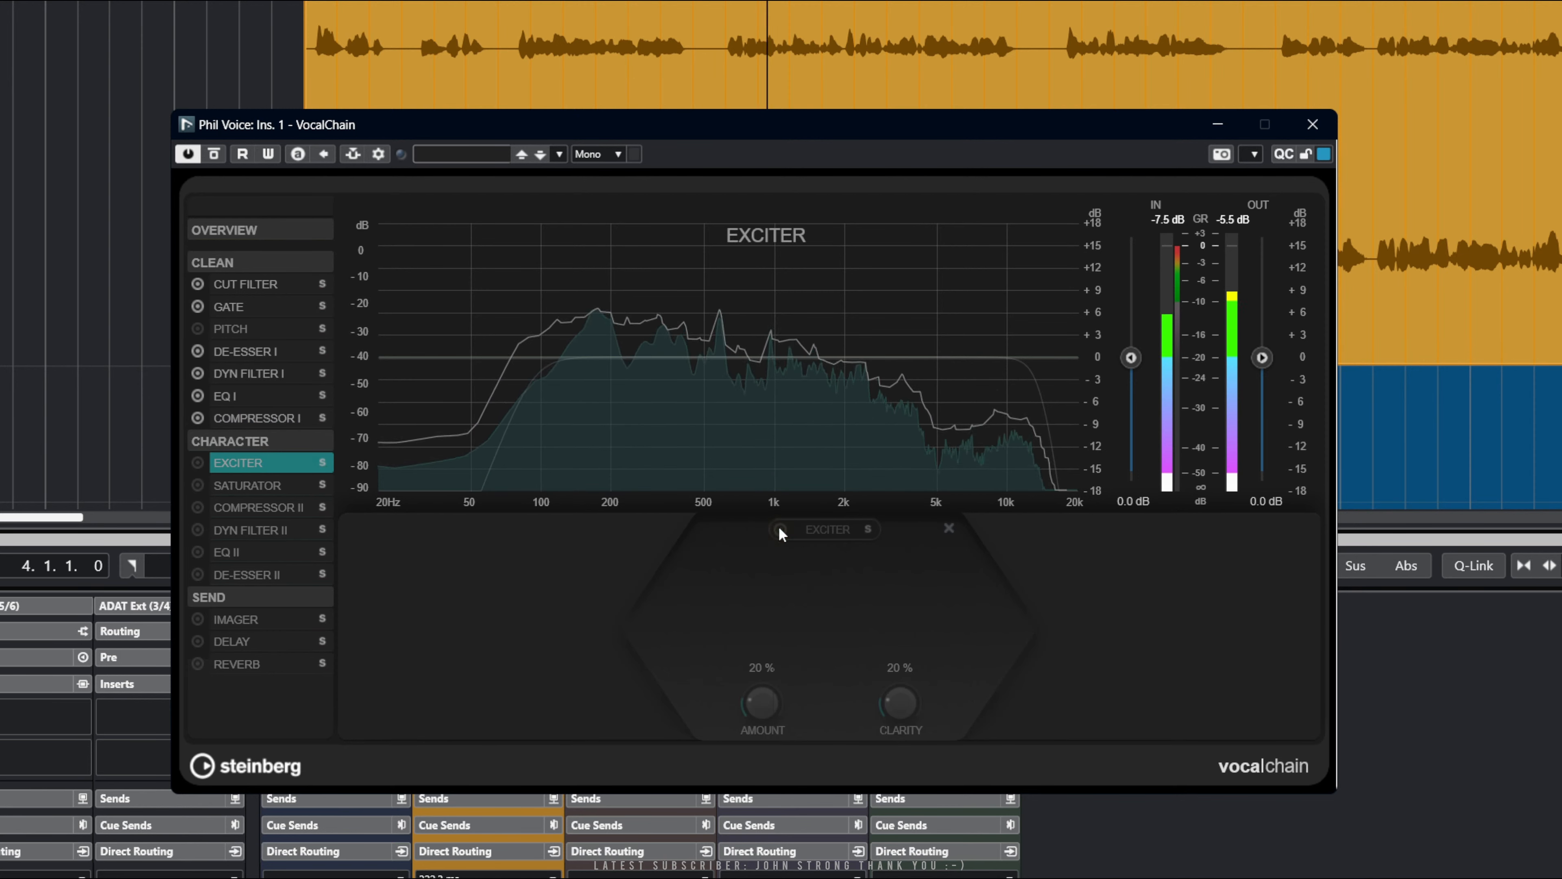
click(779, 529)
drag(760, 709, 772, 634)
drag(898, 717, 896, 643)
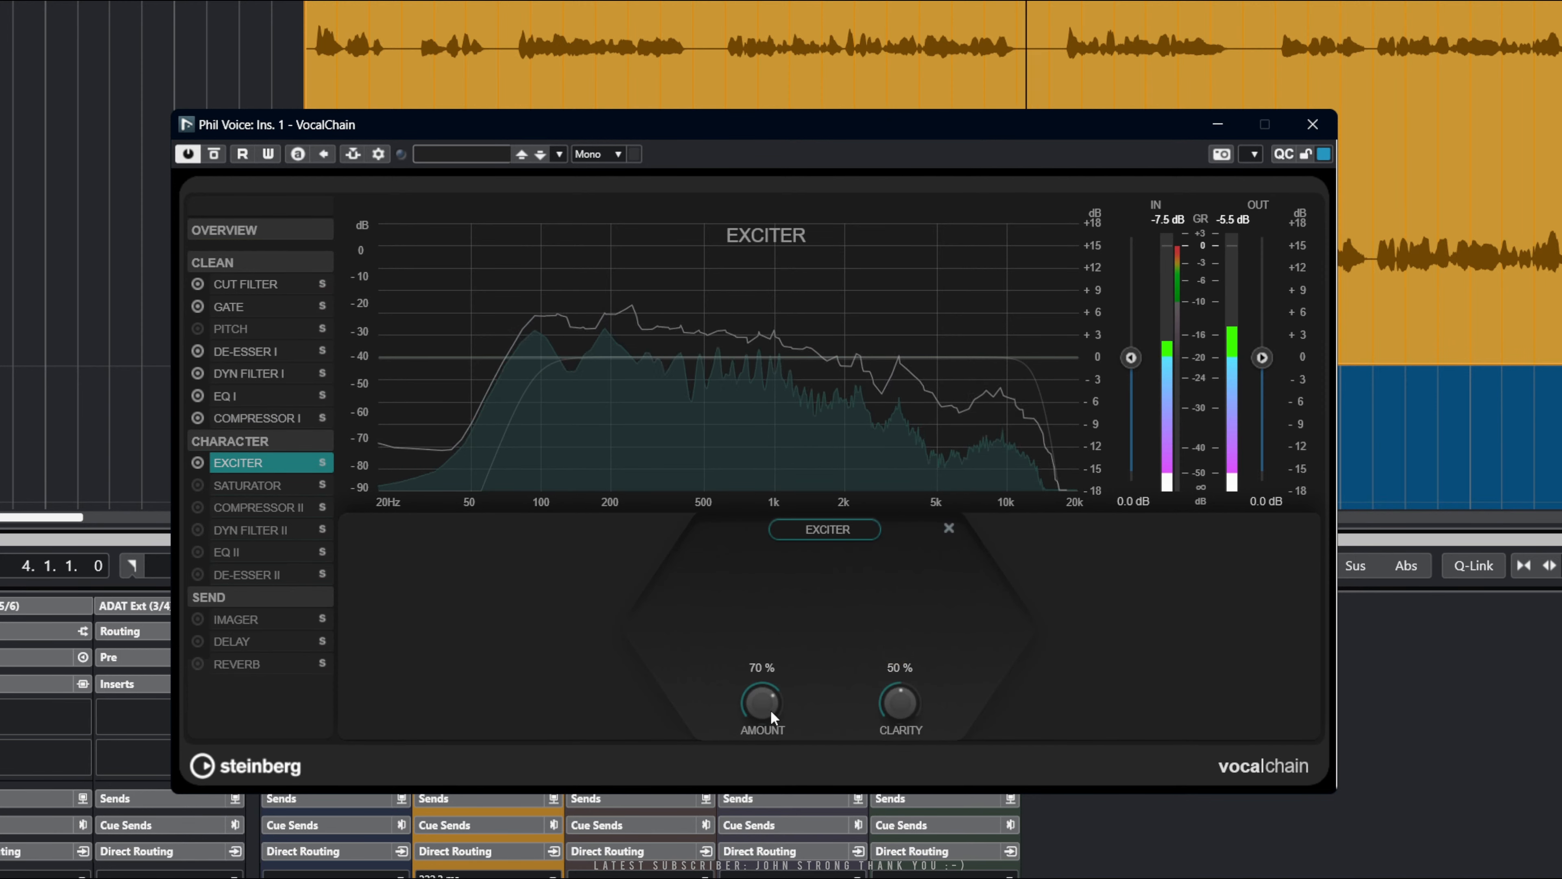
Compare the Exciter bypassed and soloed, and reduce its amount to 50 %
drag(771, 711, 764, 721)
click(780, 529)
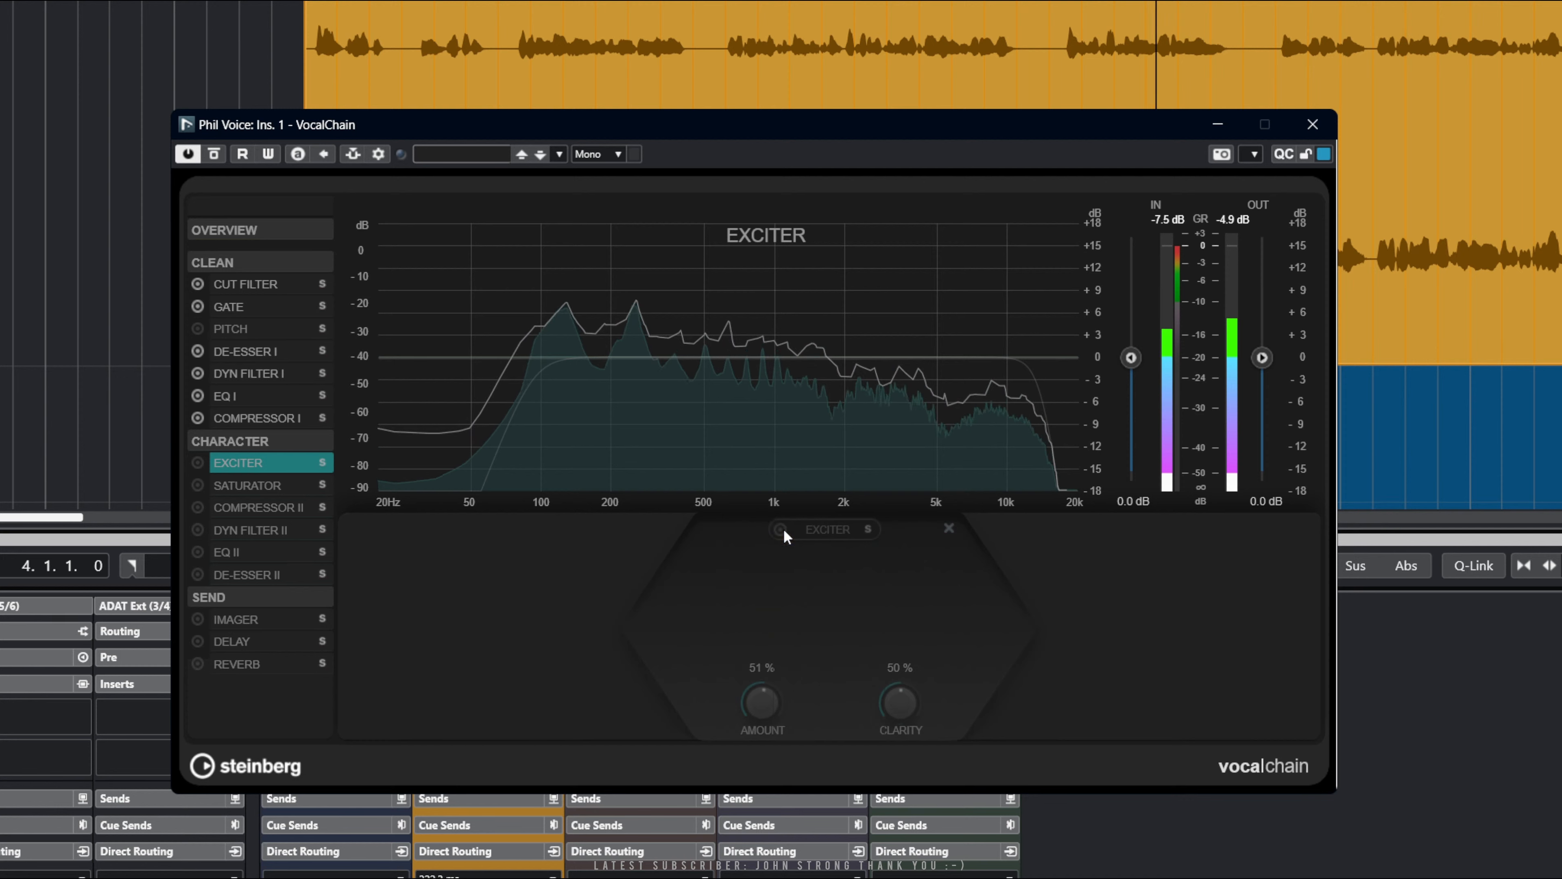
click(780, 529)
click(868, 530)
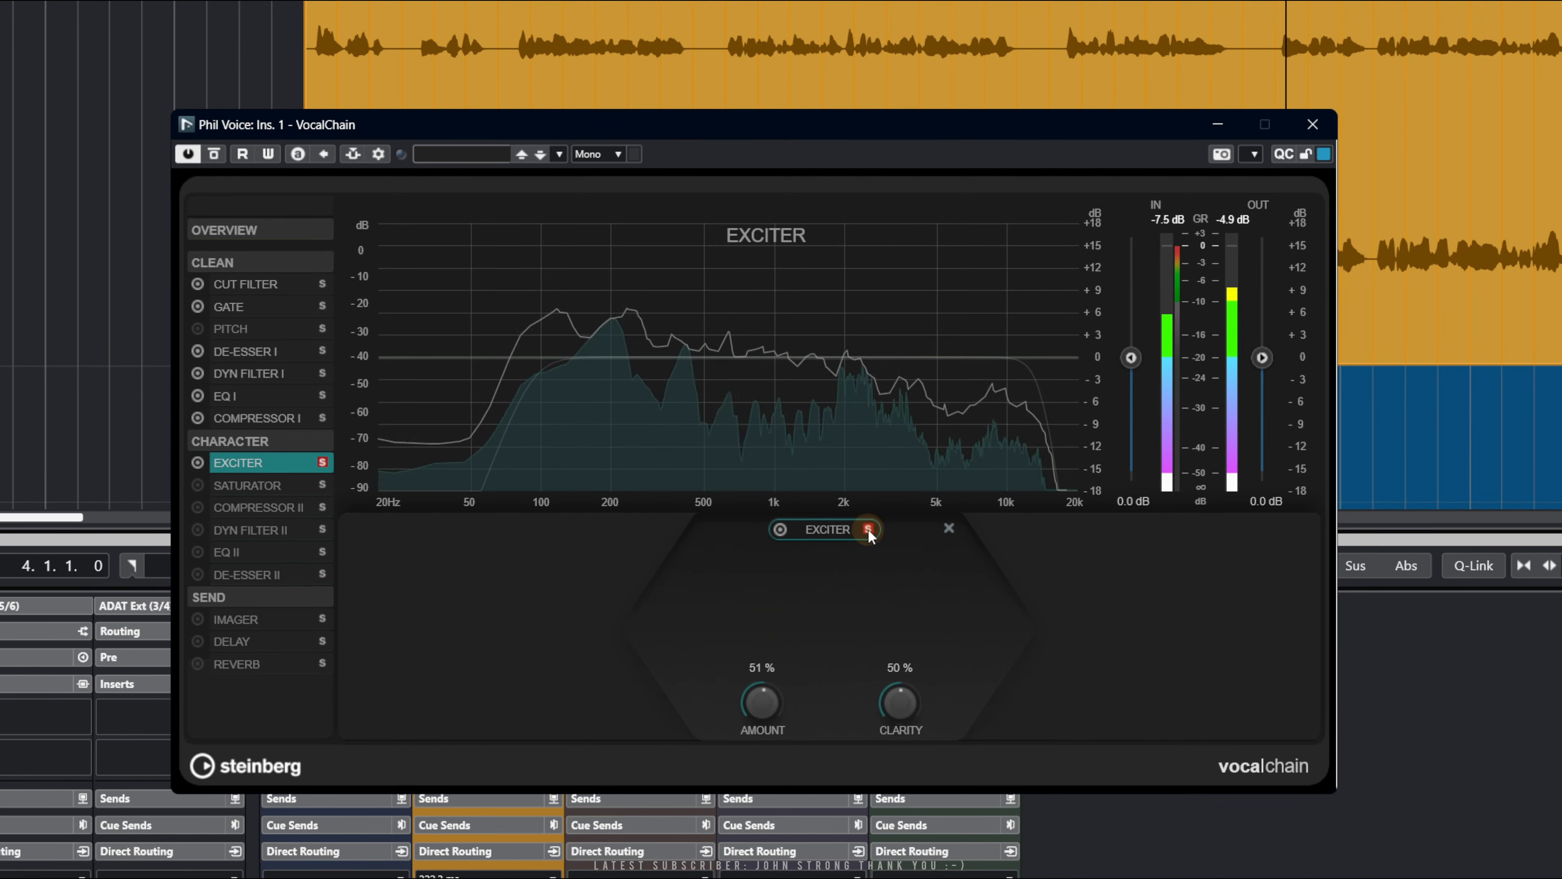
click(868, 530)
mouse_move(765, 701)
mouse_down()
mouse_move(783, 517)
mouse_move(762, 621)
mouse_move(775, 708)
mouse_up()
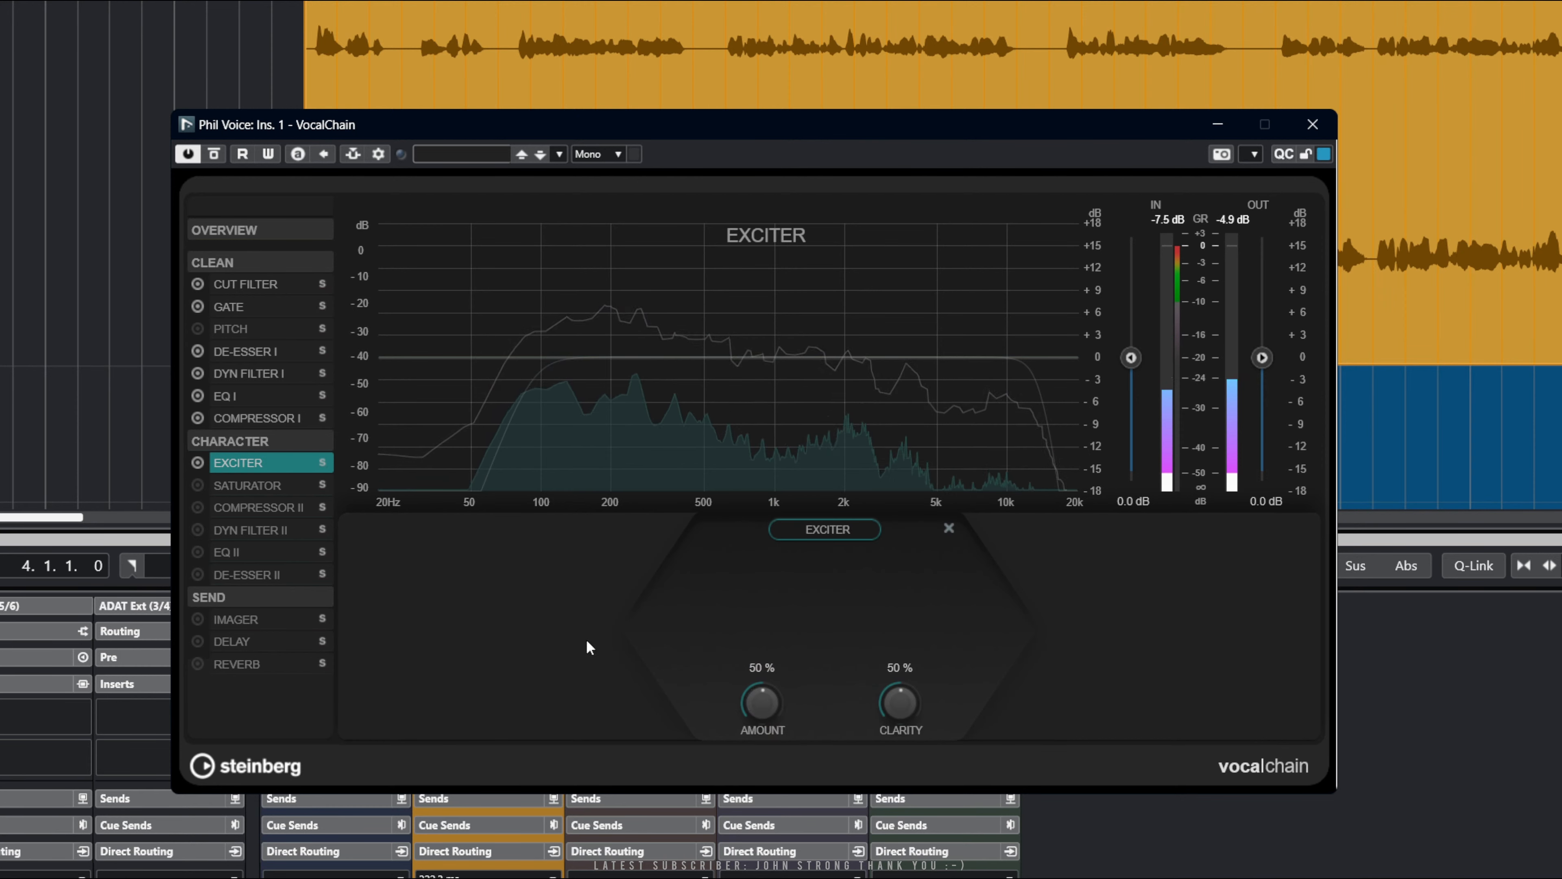
Activate the Saturator with the Tape model and raise its drive to 20.0 during playback
click(251, 487)
click(198, 485)
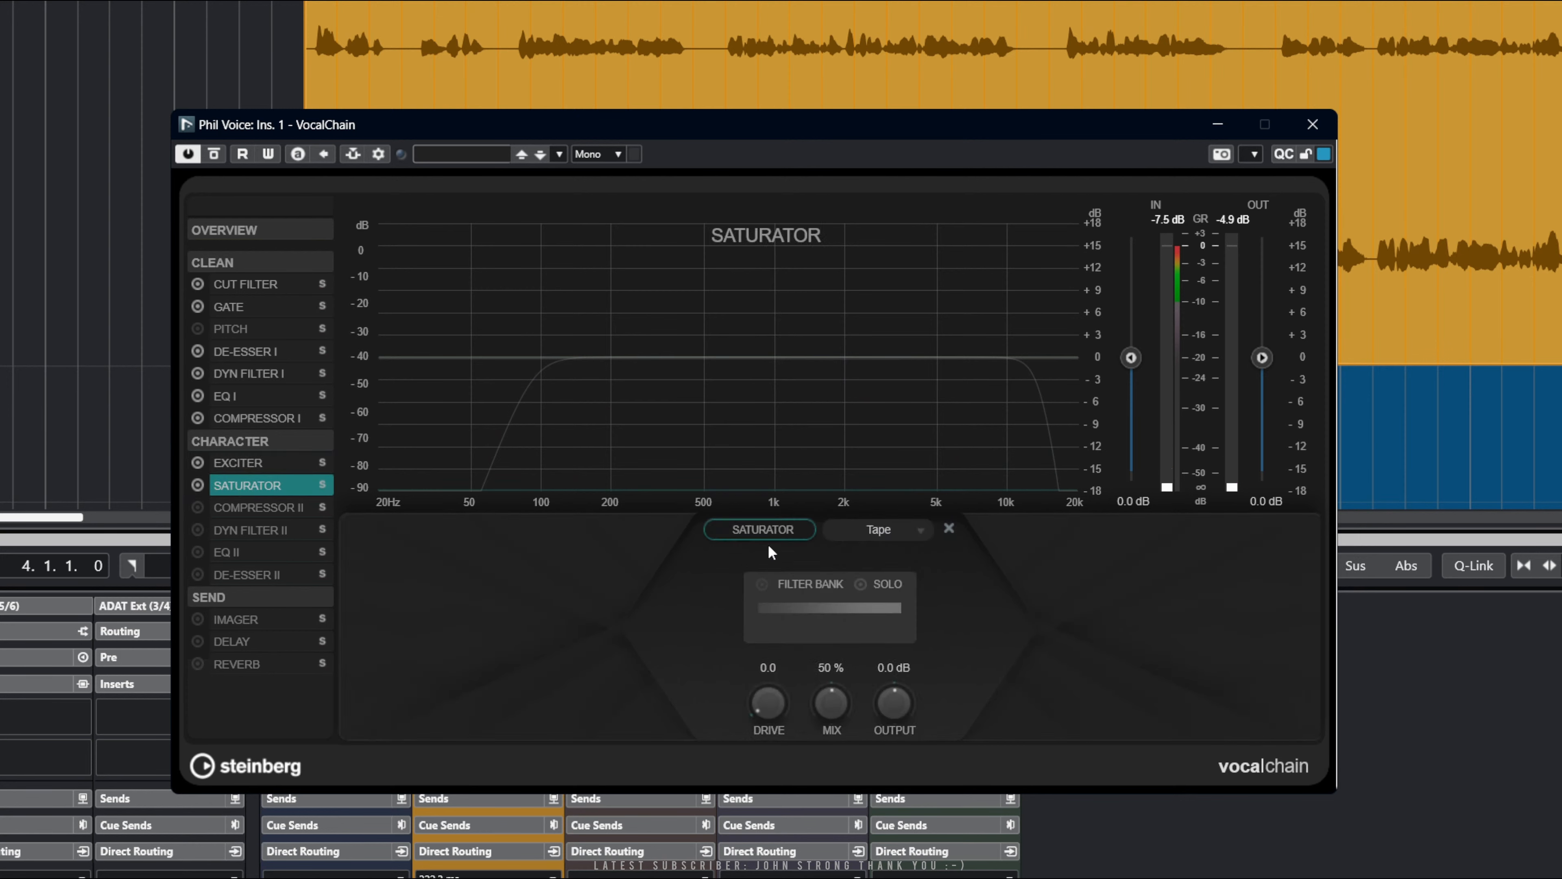
click(909, 540)
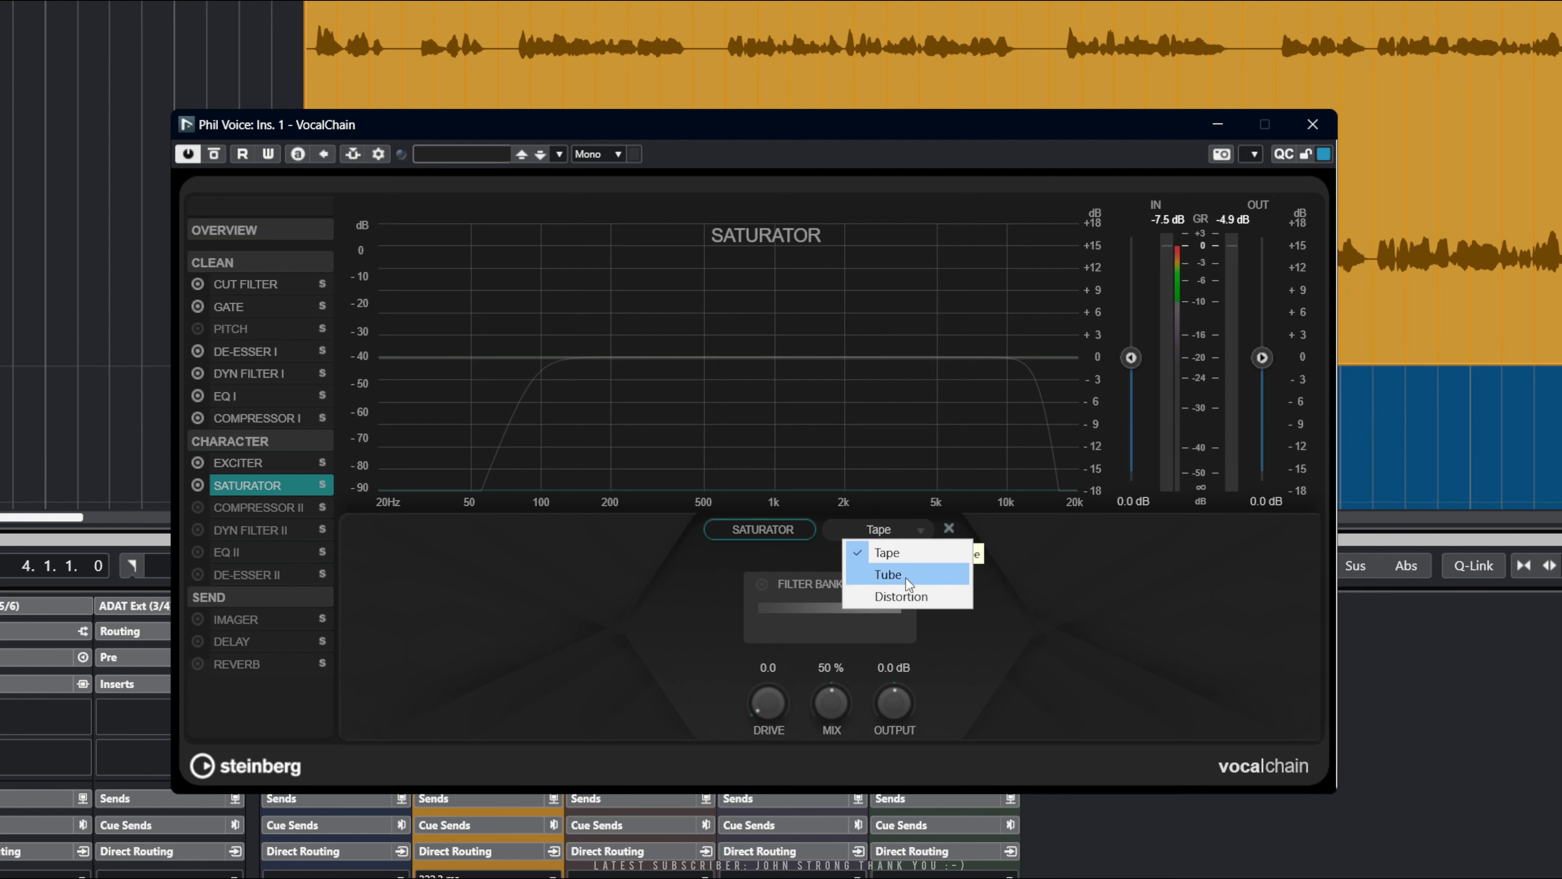
click(639, 585)
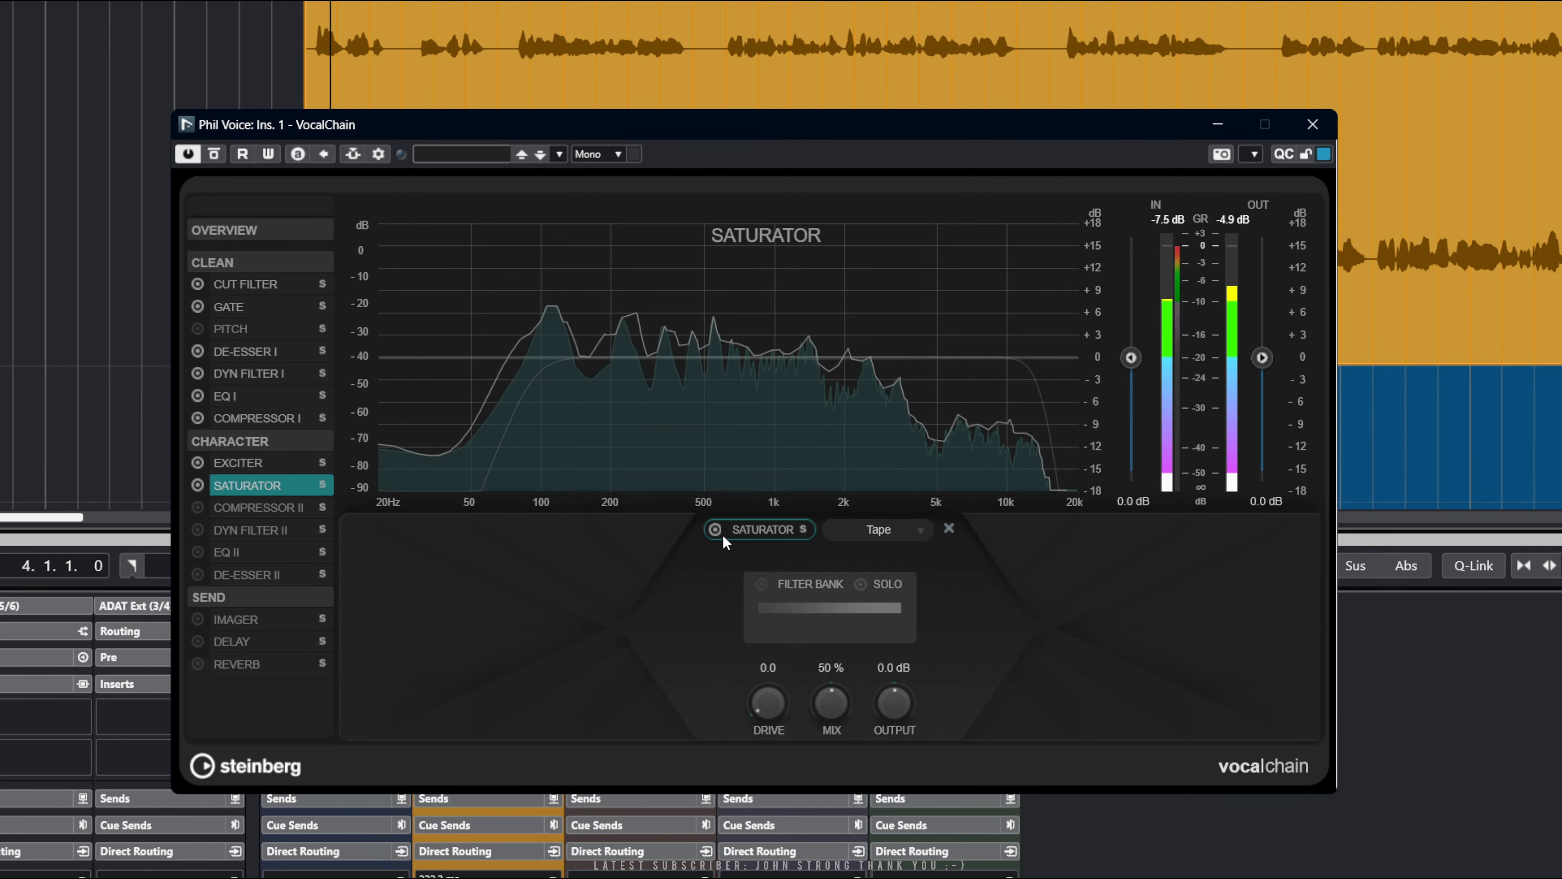
drag(765, 642, 787, 500)
Compare the Saturator's Distortion, Tape and Tube models, leaving it on Tube with drive at 5.5 and mix at 52 %
click(867, 543)
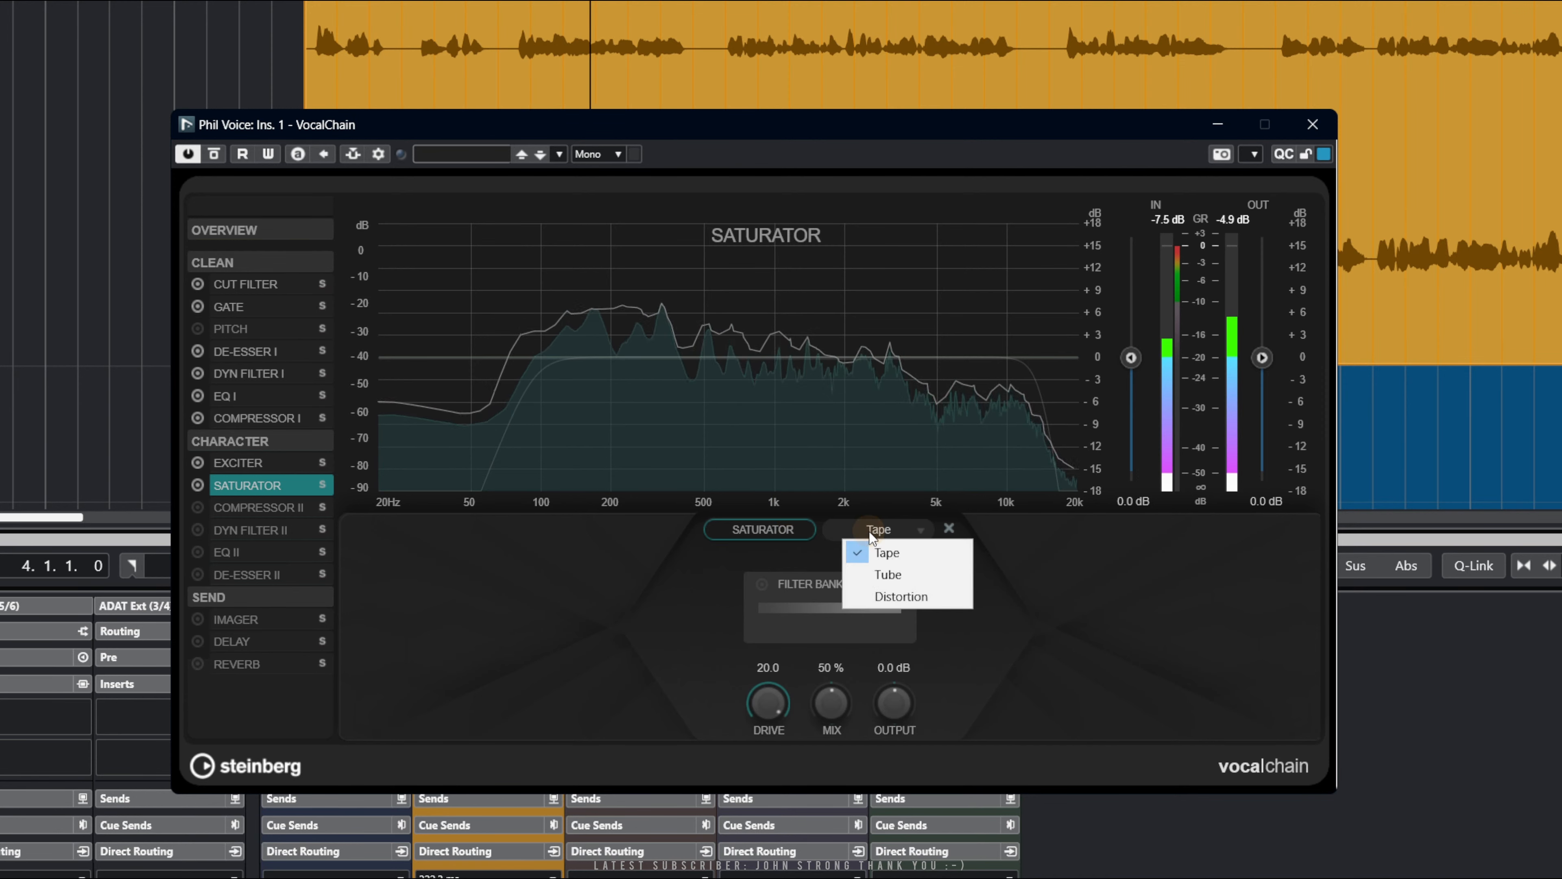
click(893, 595)
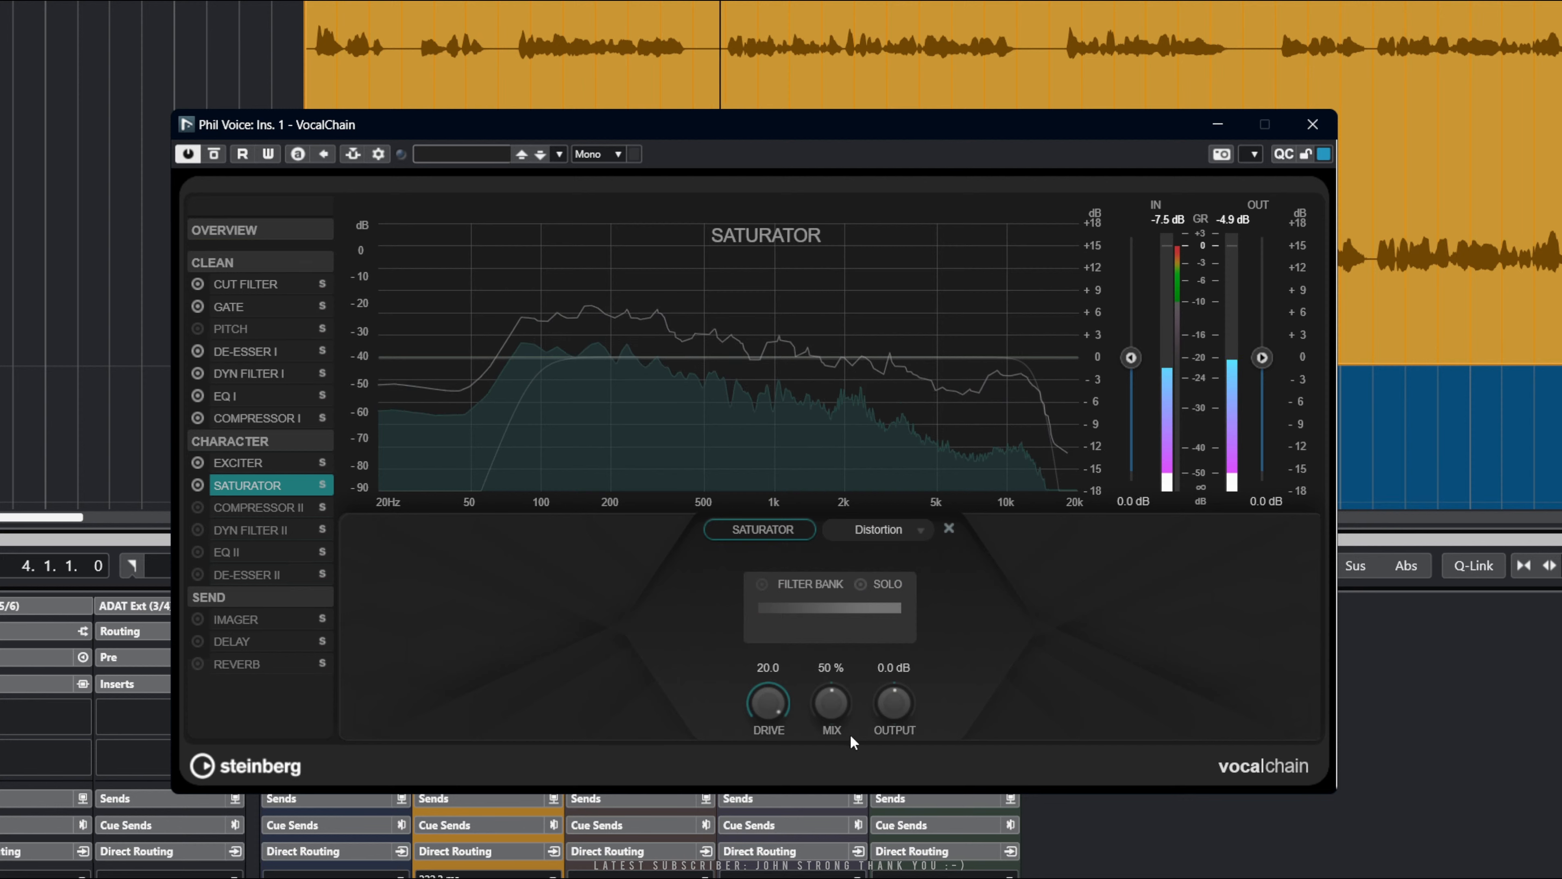
drag(832, 708, 838, 608)
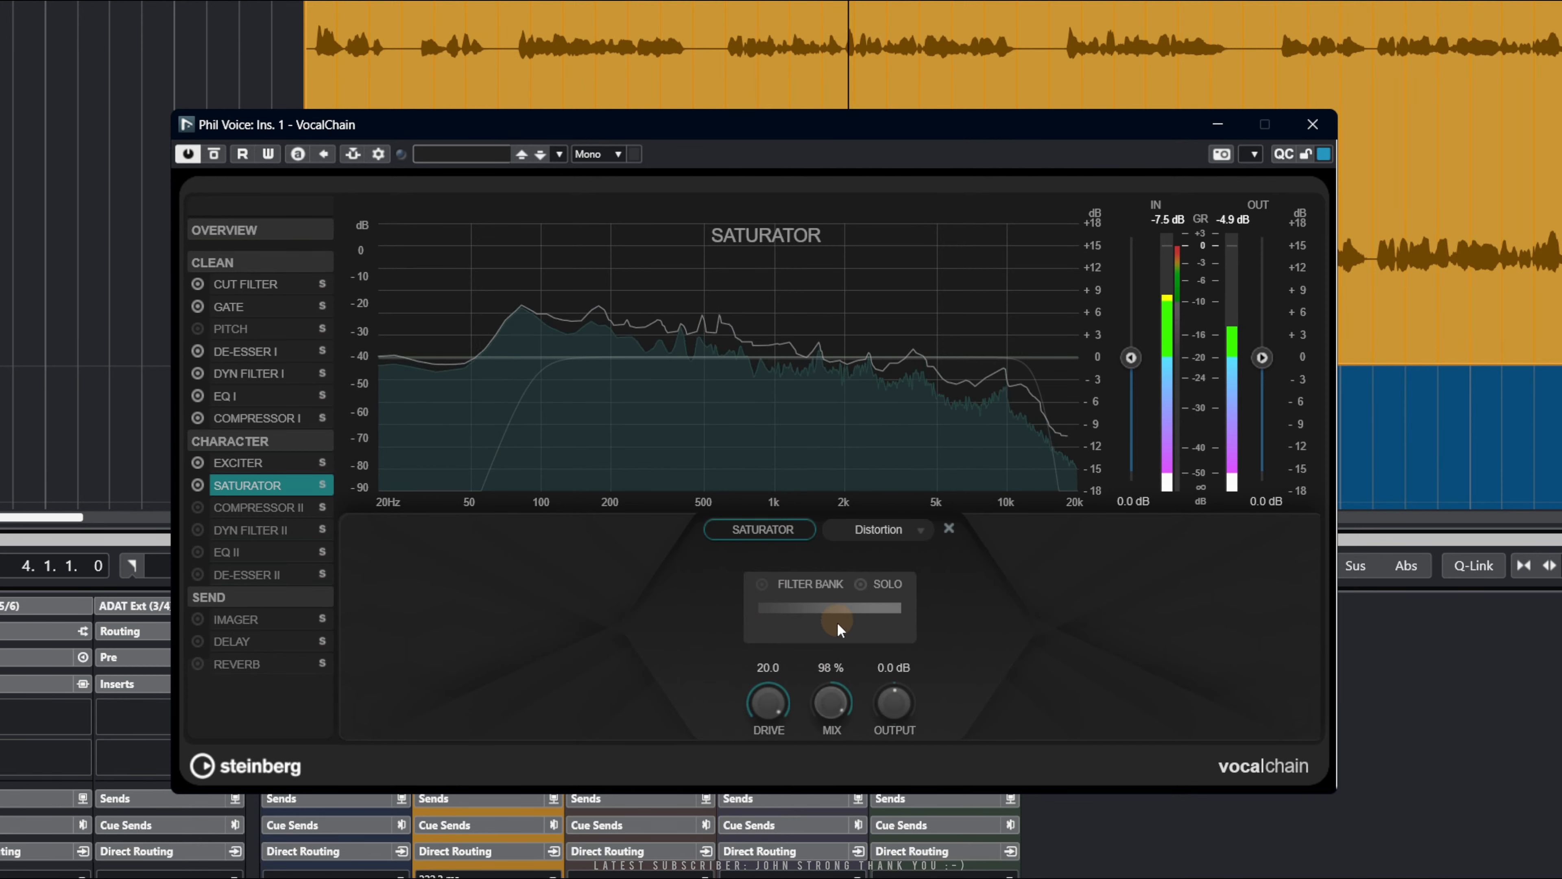
click(882, 530)
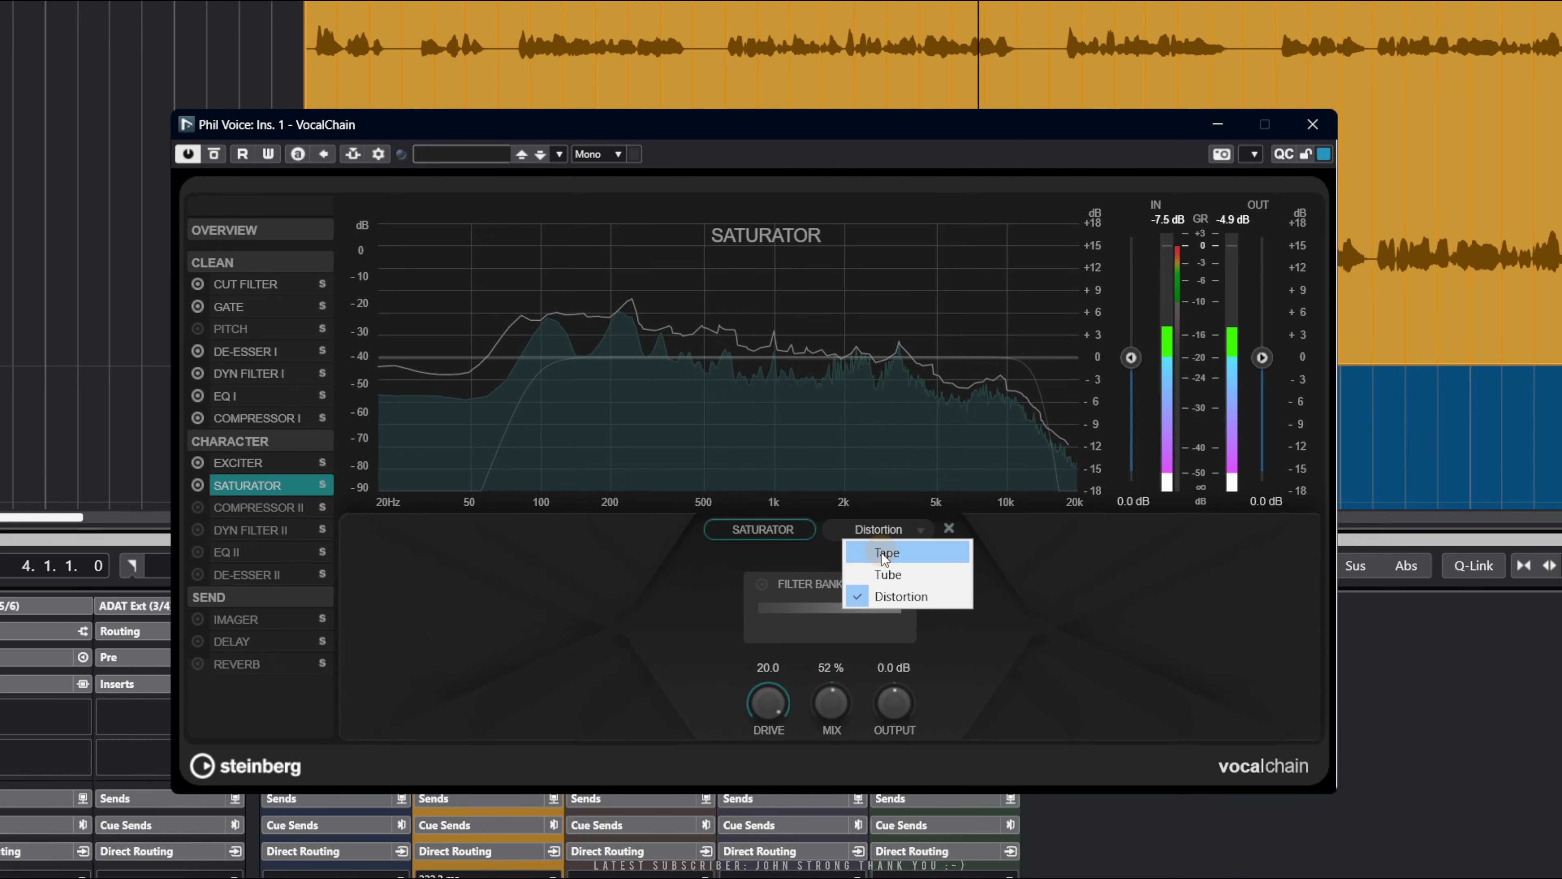
click(881, 551)
click(869, 533)
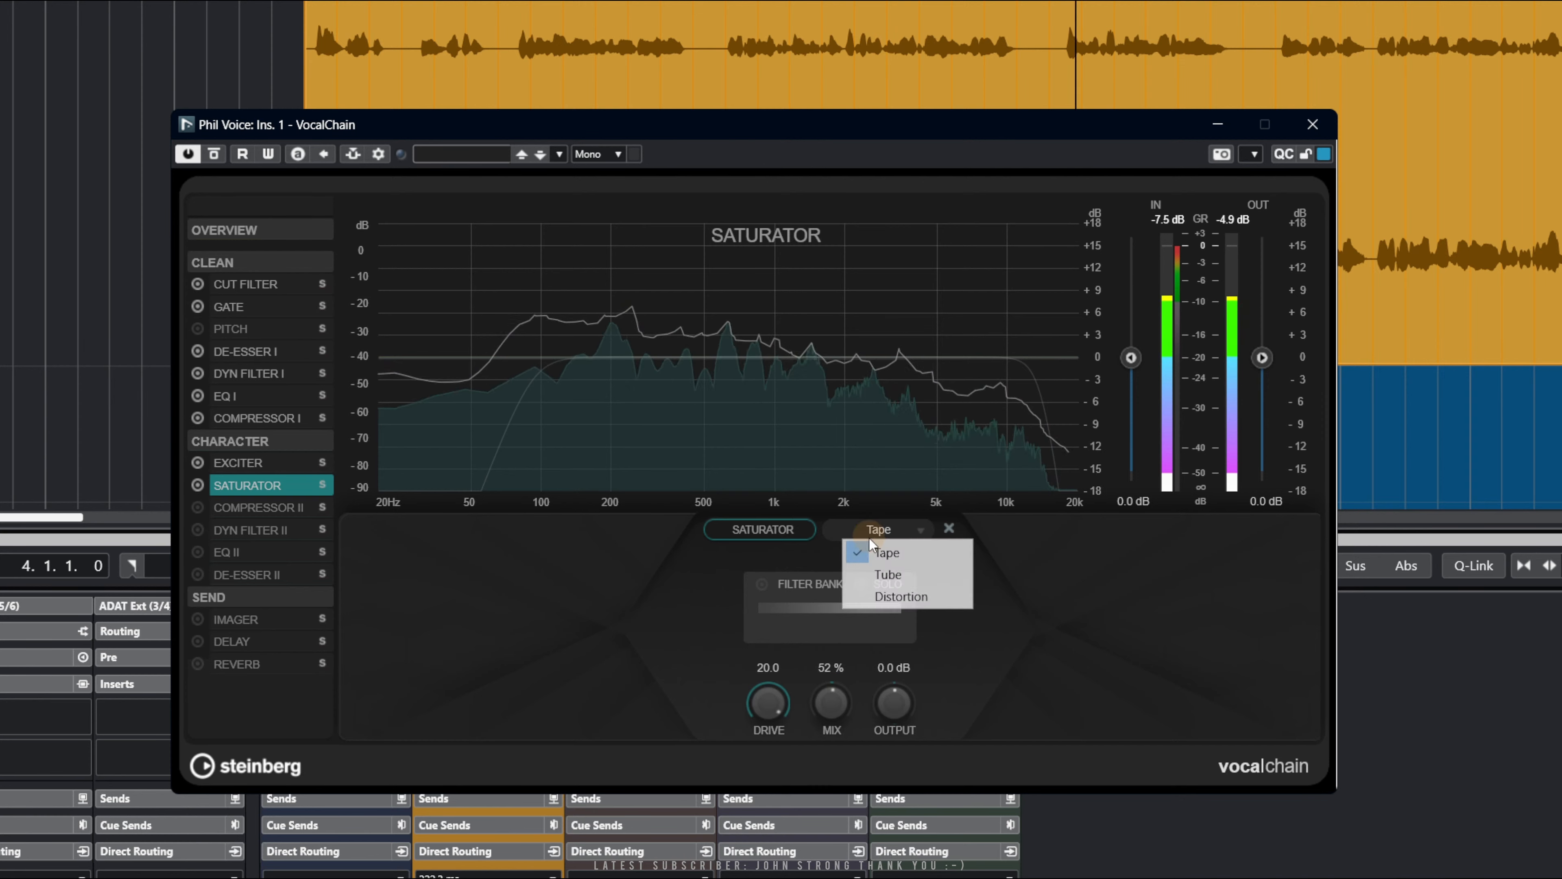
click(883, 575)
drag(763, 777, 772, 827)
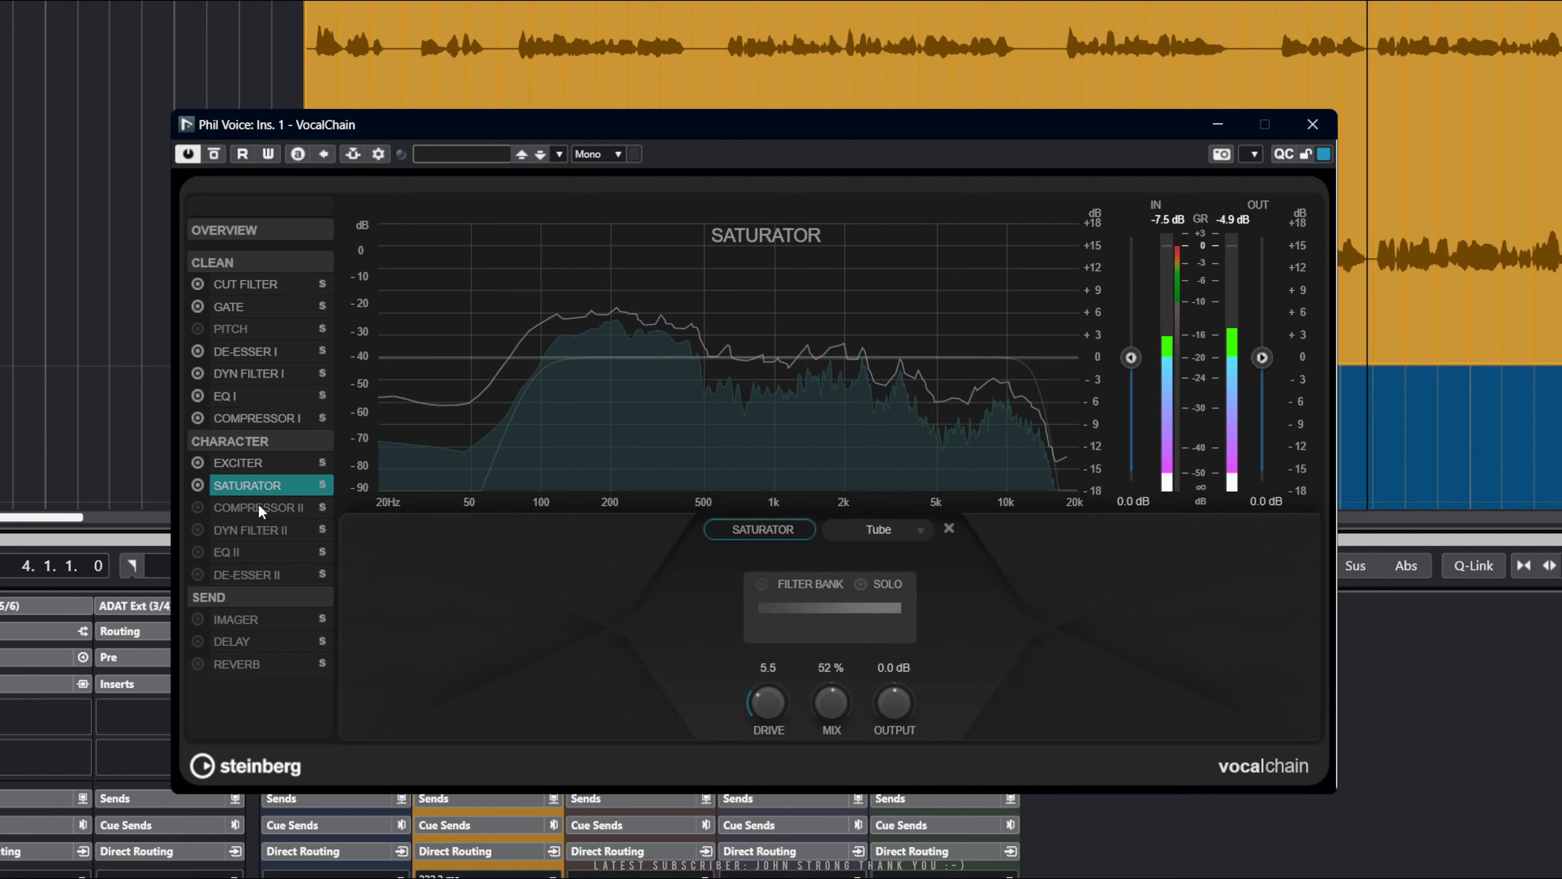
Activate Compressor II, set its compression to 12.0 %, and play the voice through its Transparent model
click(221, 508)
click(198, 507)
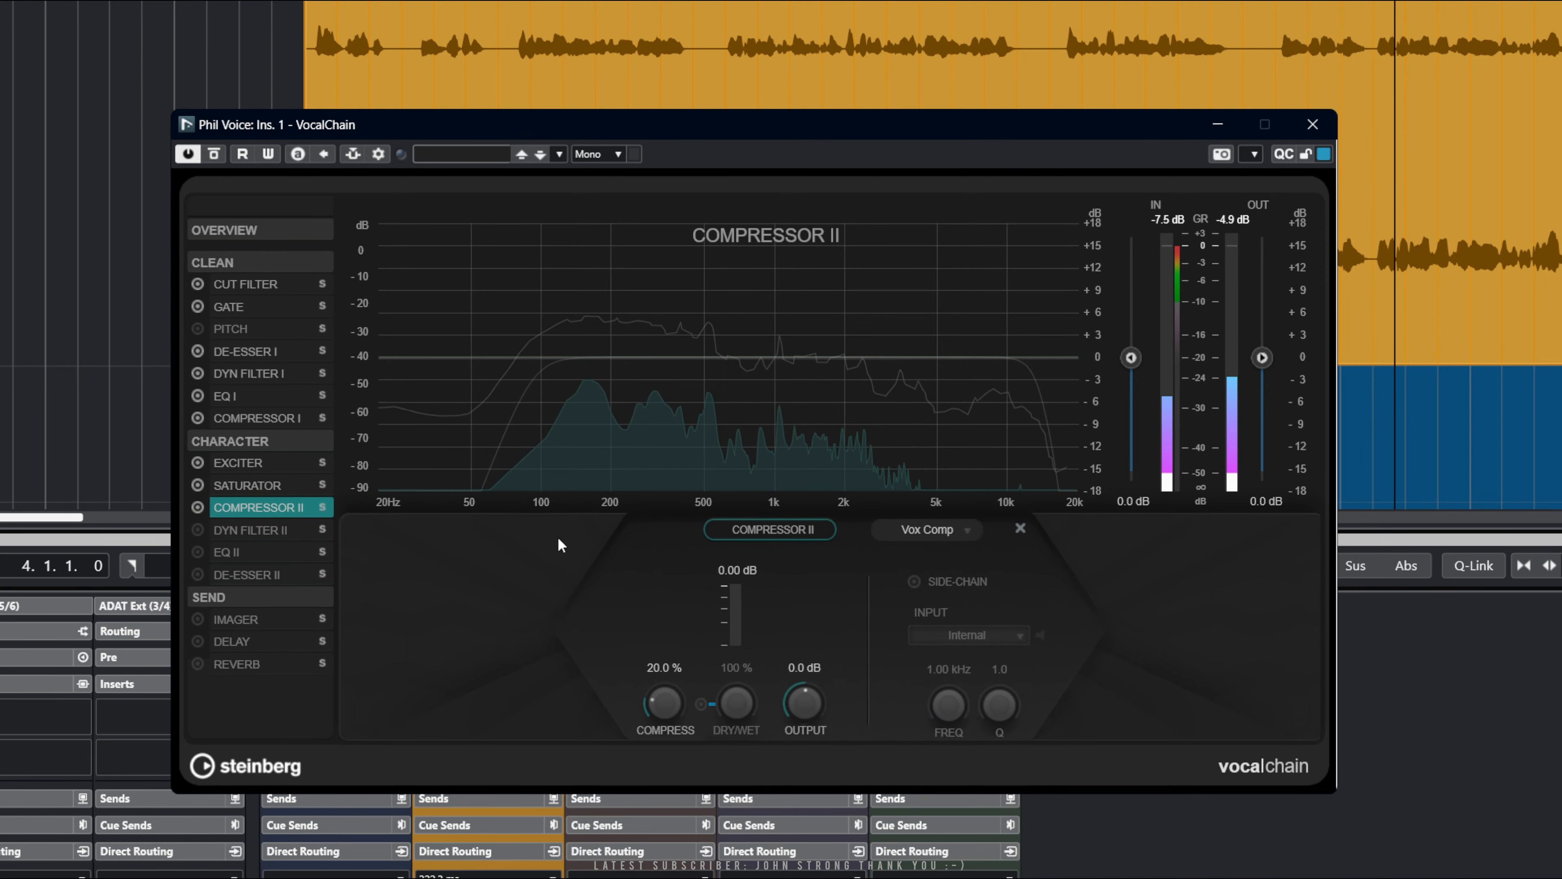
drag(657, 697, 655, 723)
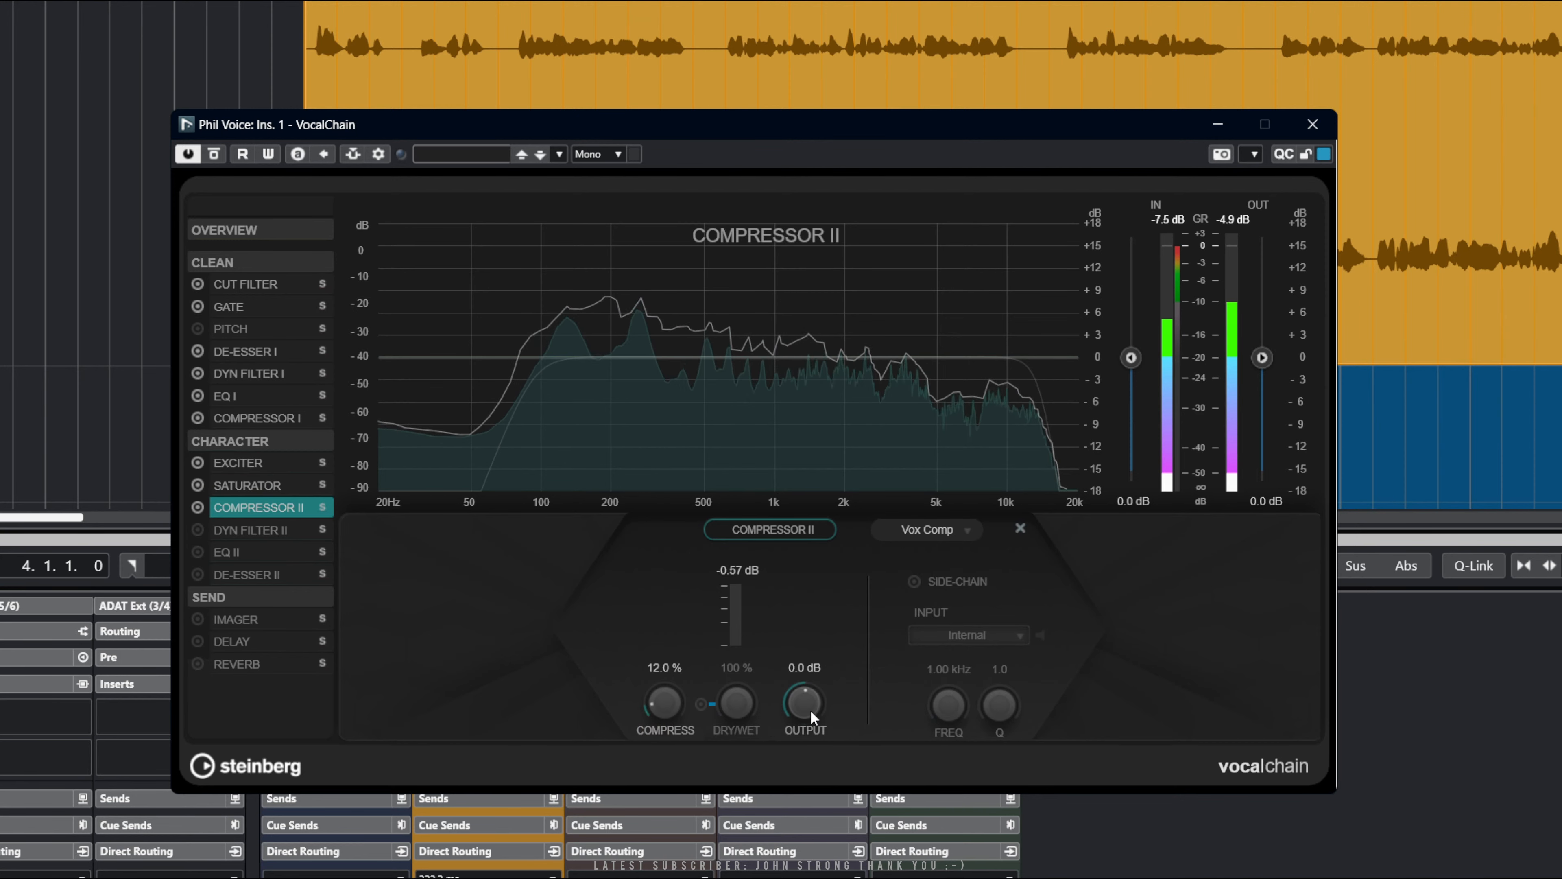
click(944, 532)
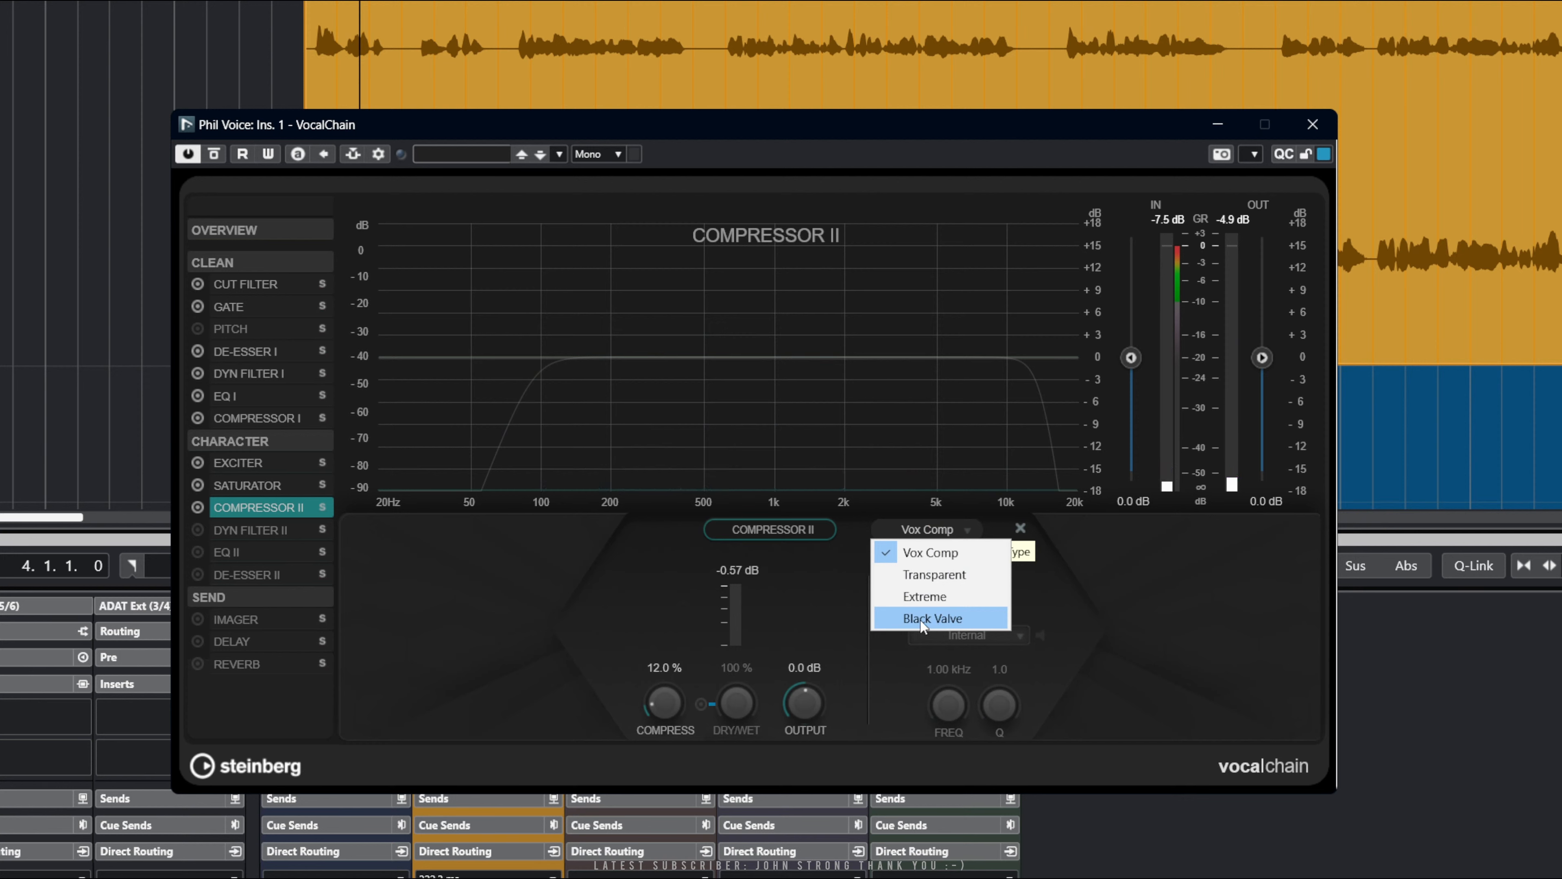
click(933, 577)
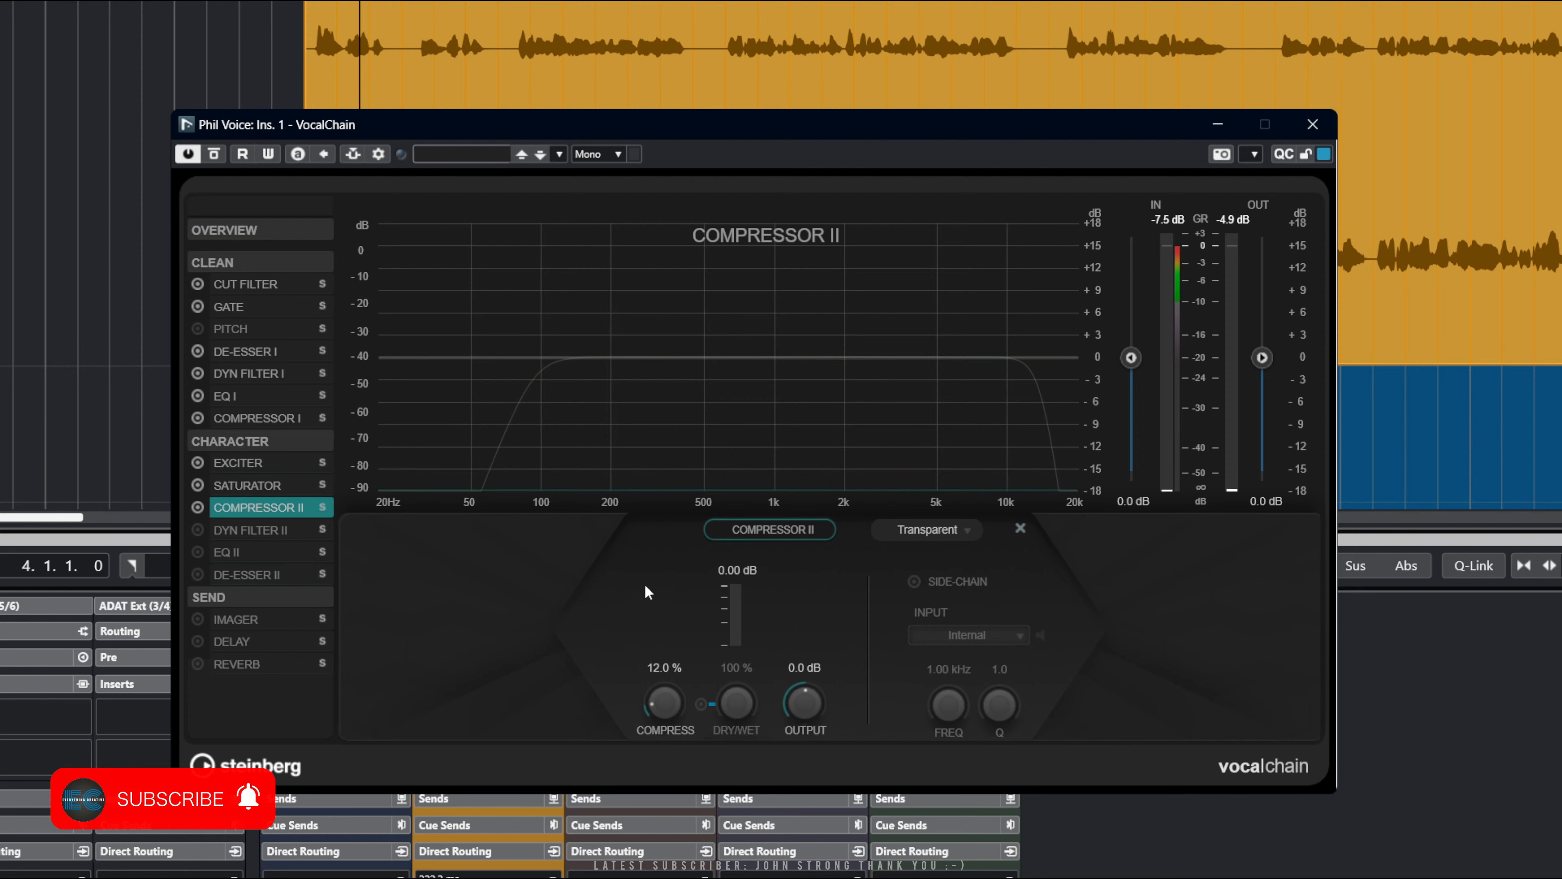
key(space)
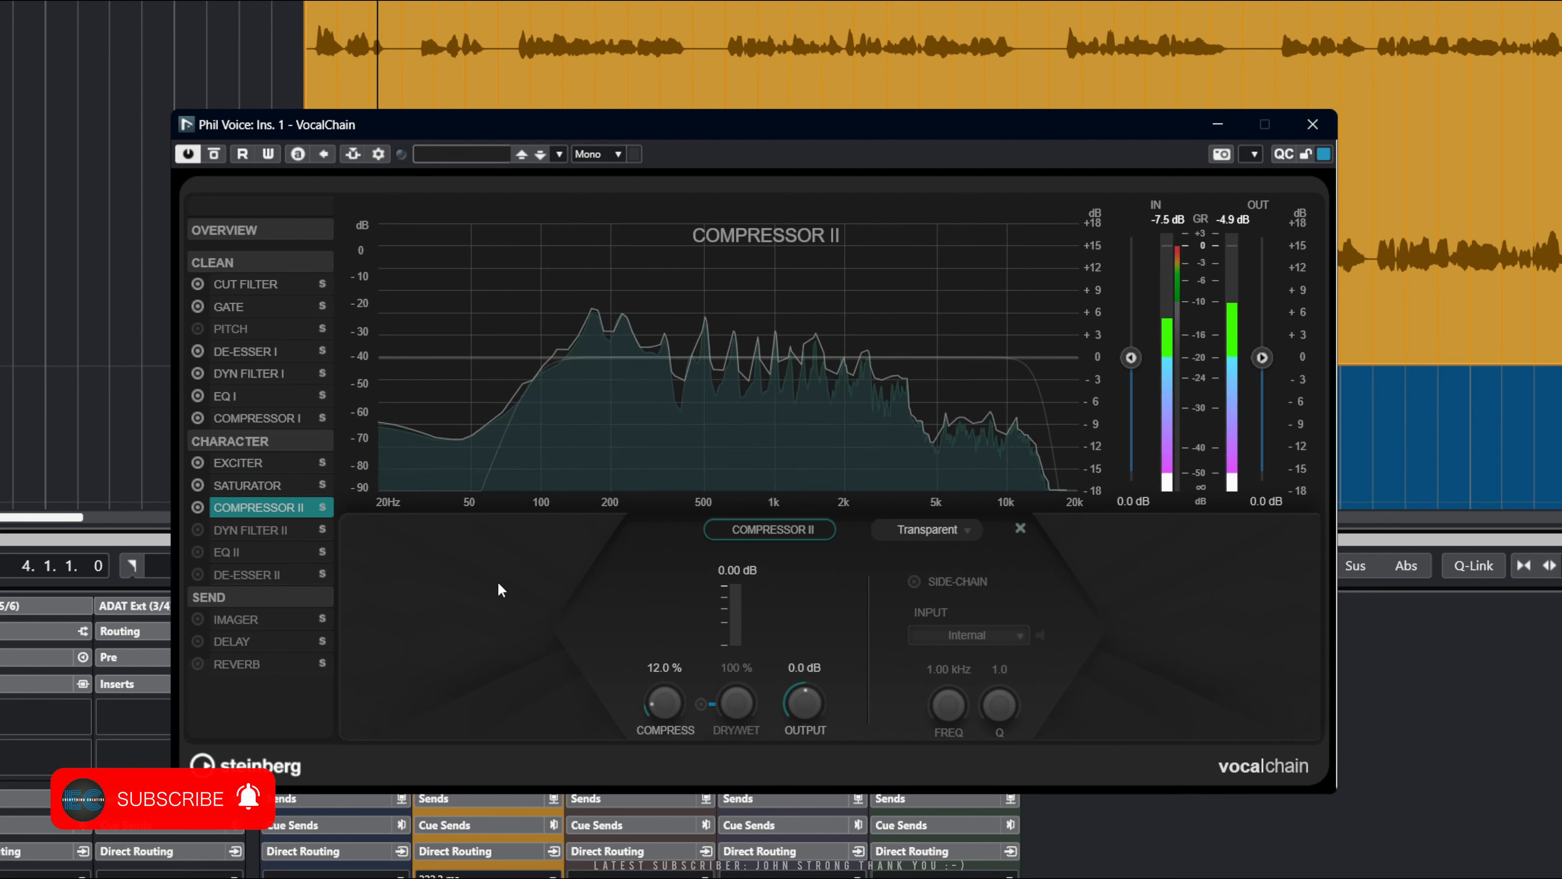
Activate Dyn Filter II for playback, and turn off the Saturator and Compressor II modules
click(224, 530)
click(197, 529)
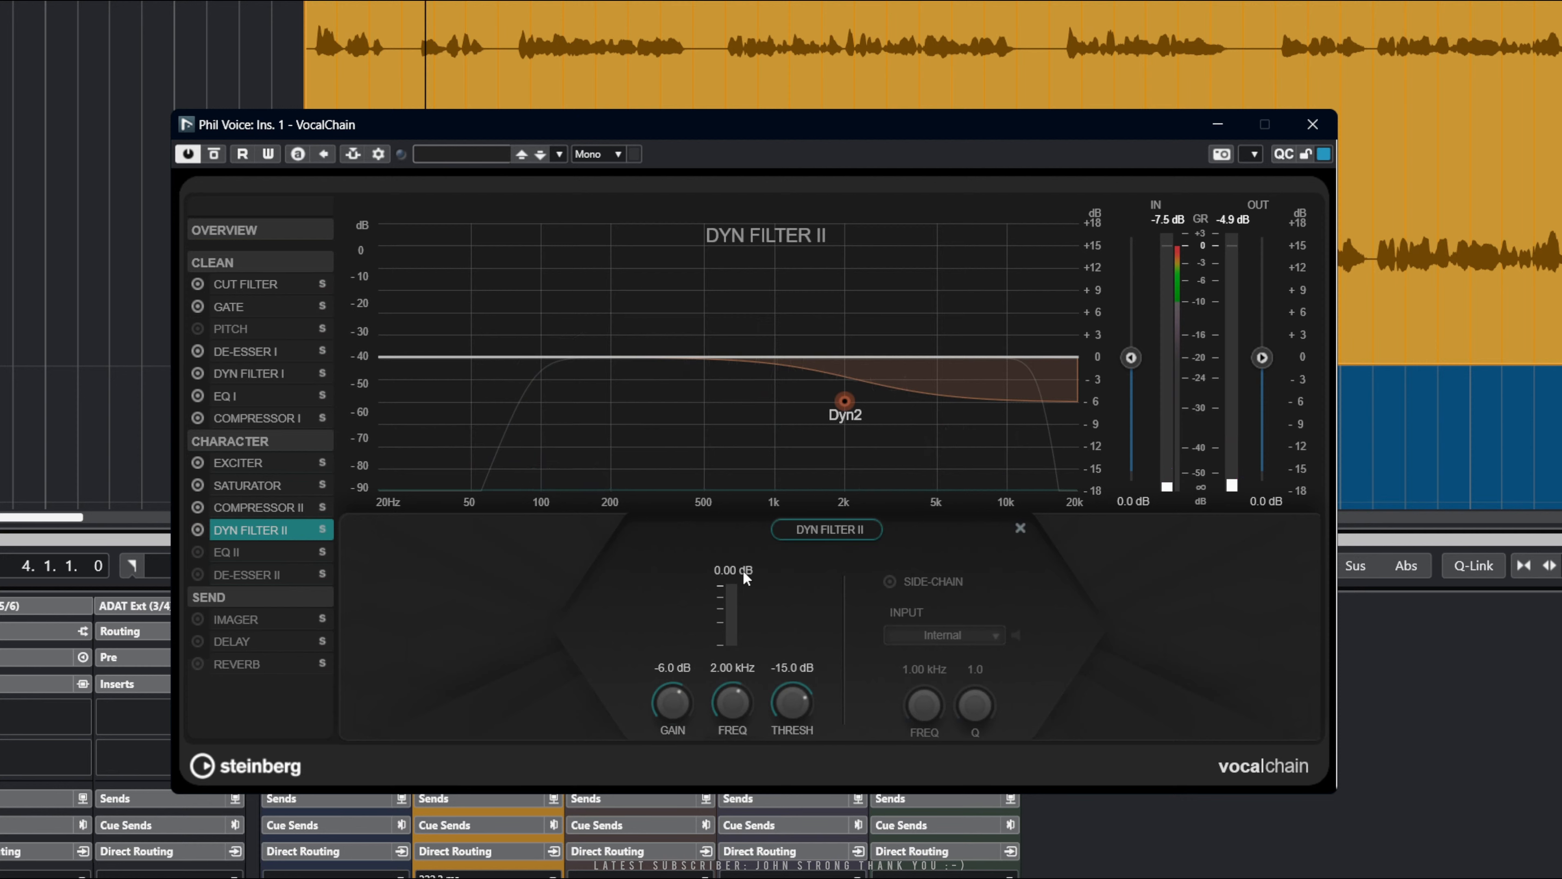
key(space)
mouse_move(844, 406)
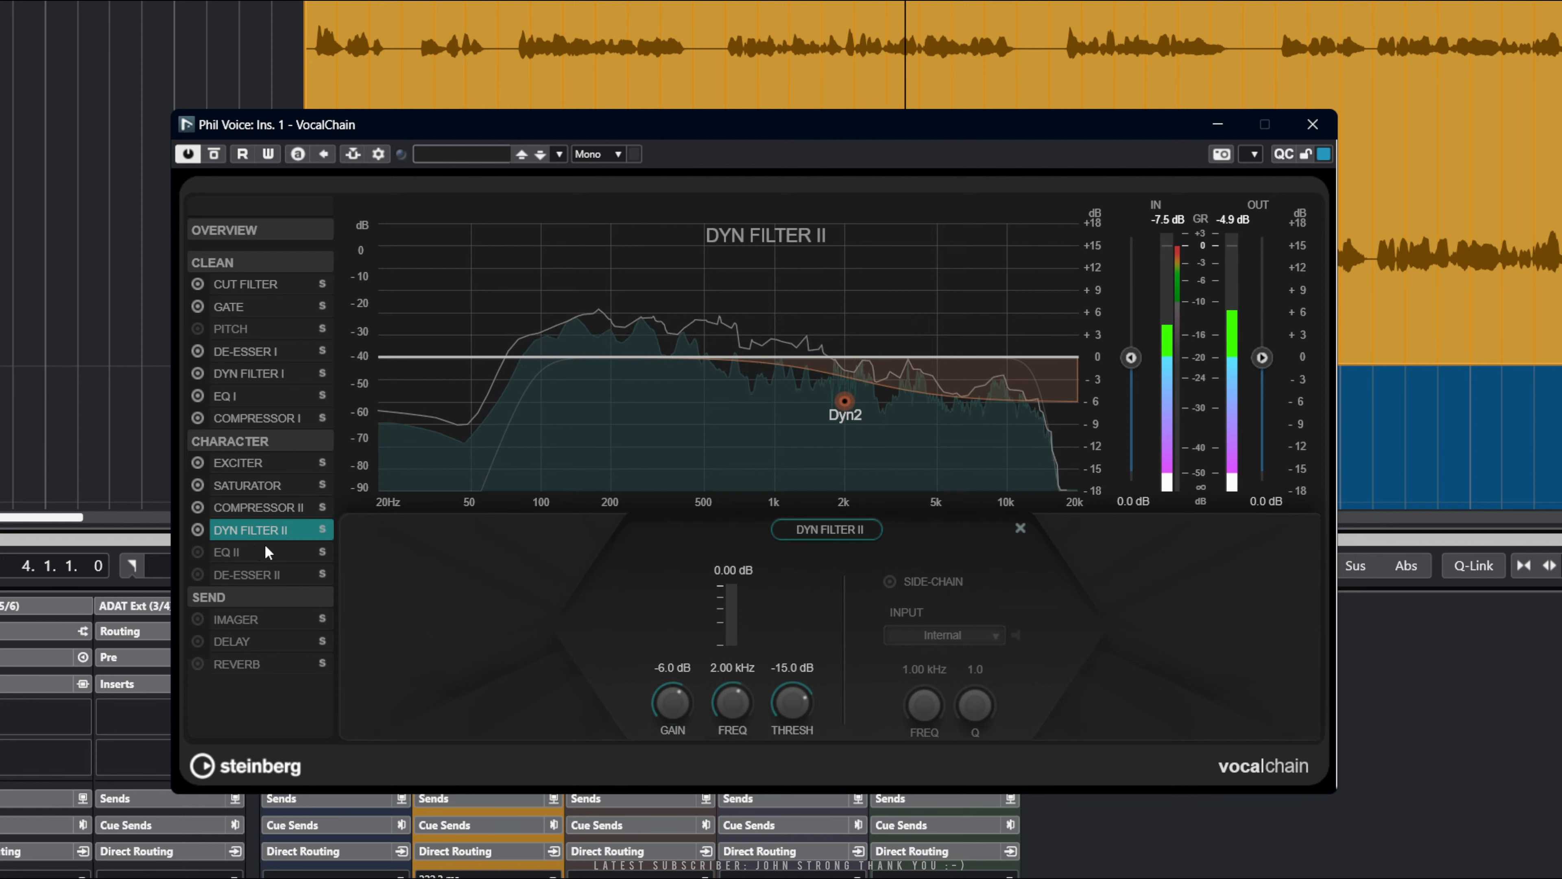
click(248, 508)
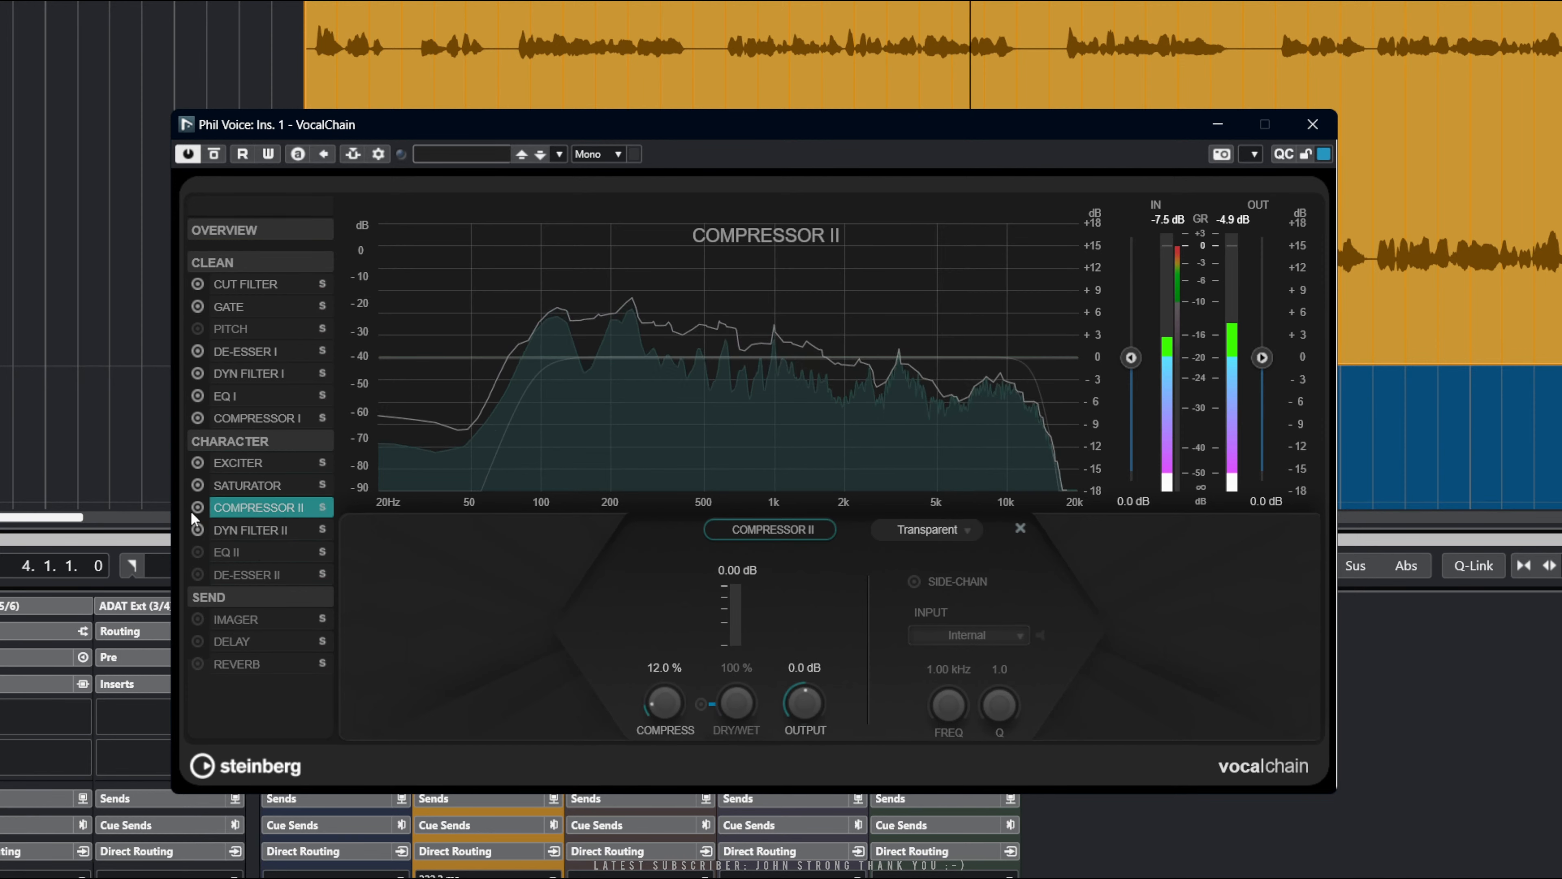
click(198, 486)
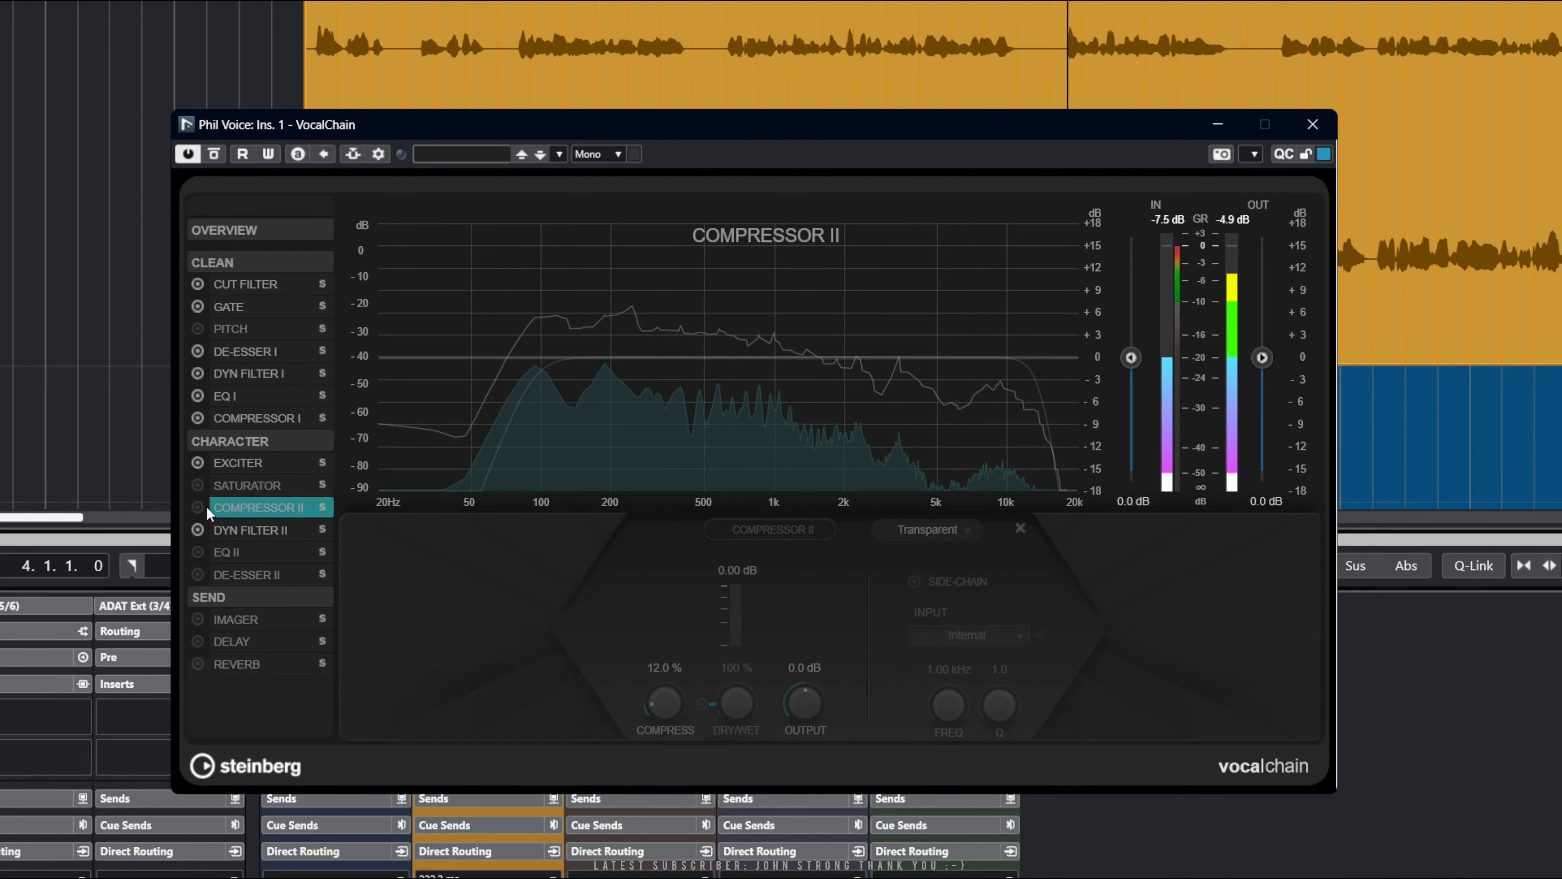
Activate EQ II briefly, view the De-Esser II settings, and switch EQ II back off
click(242, 555)
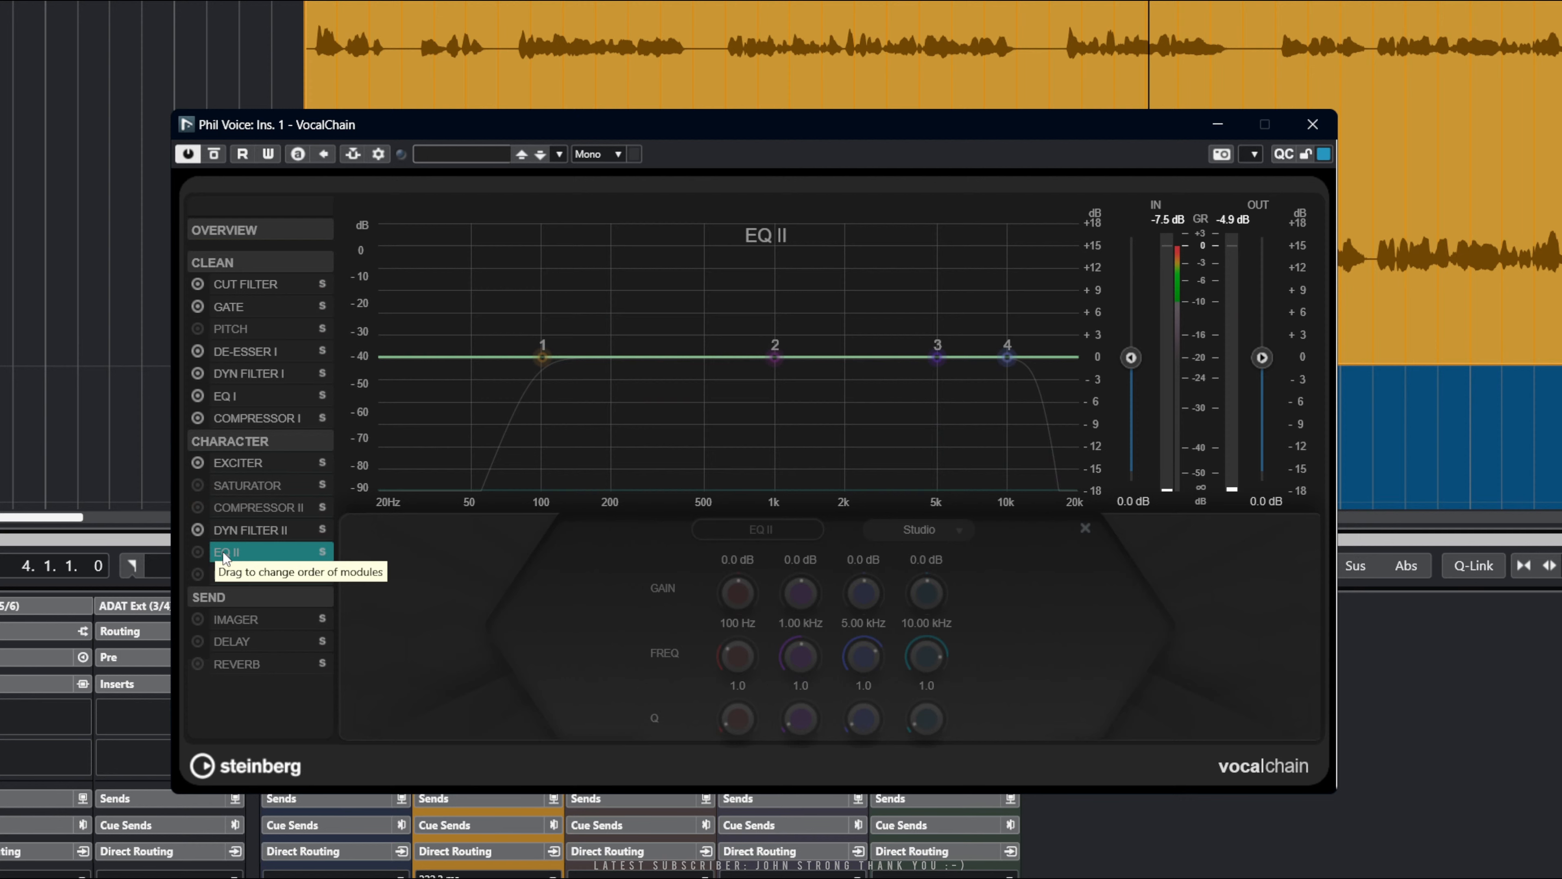
click(197, 551)
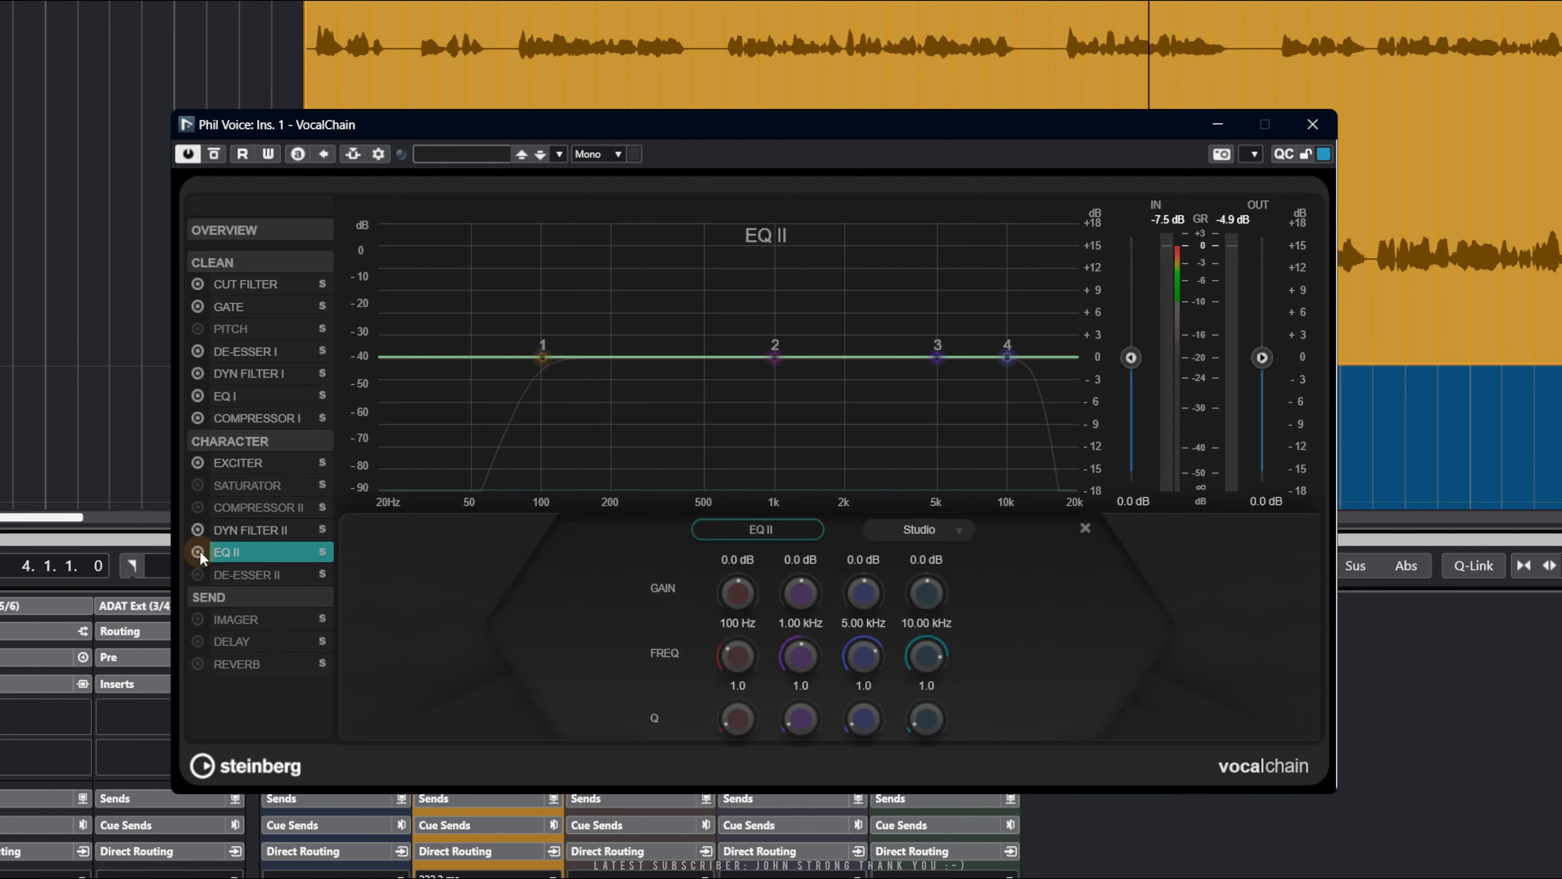
click(198, 573)
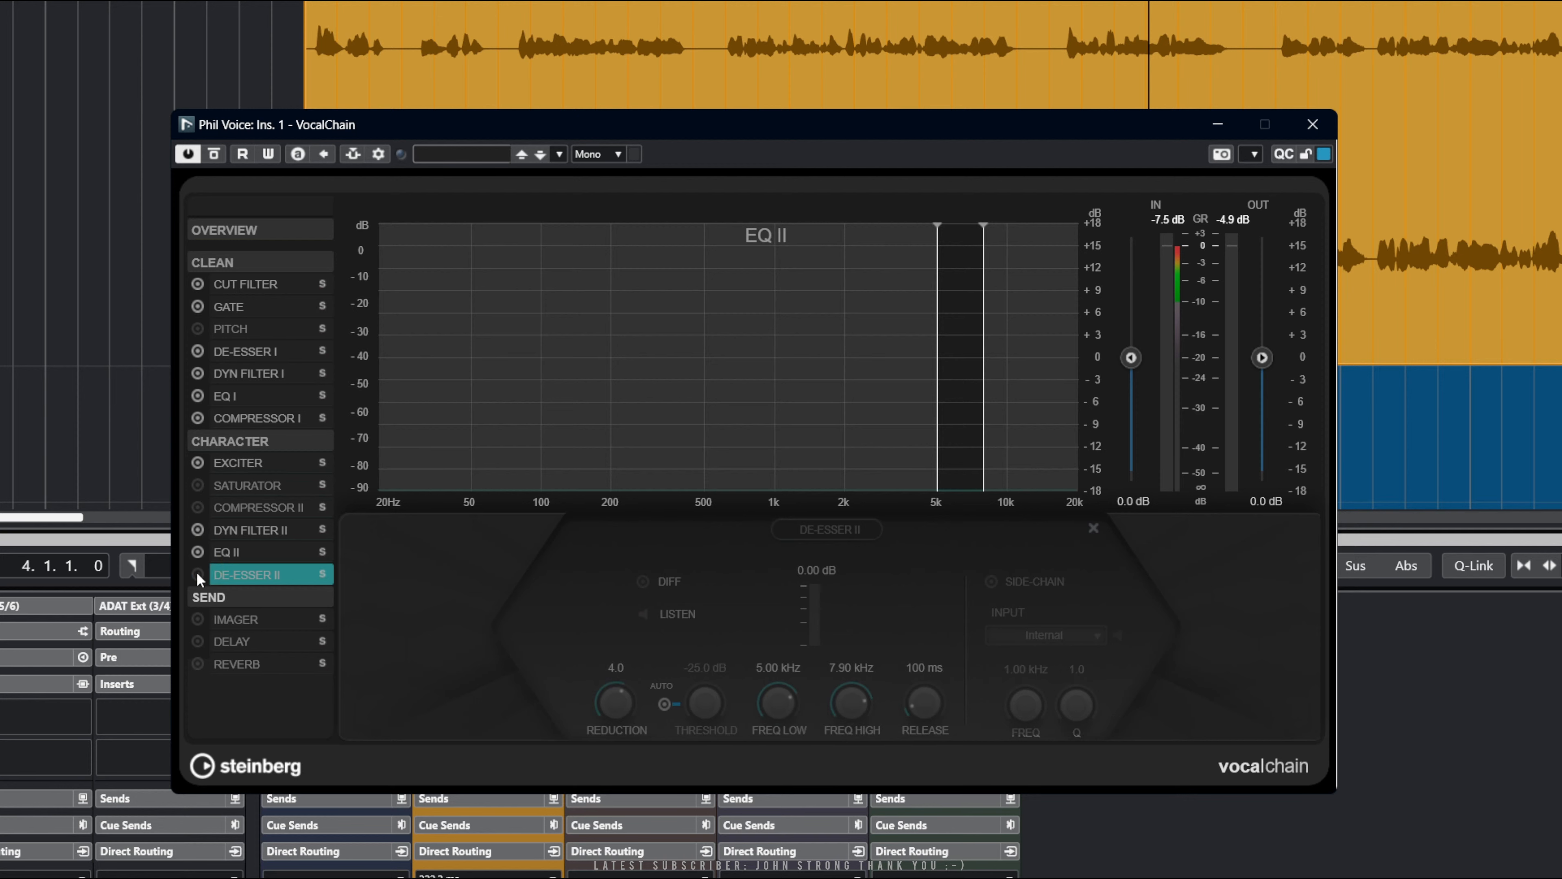
click(197, 552)
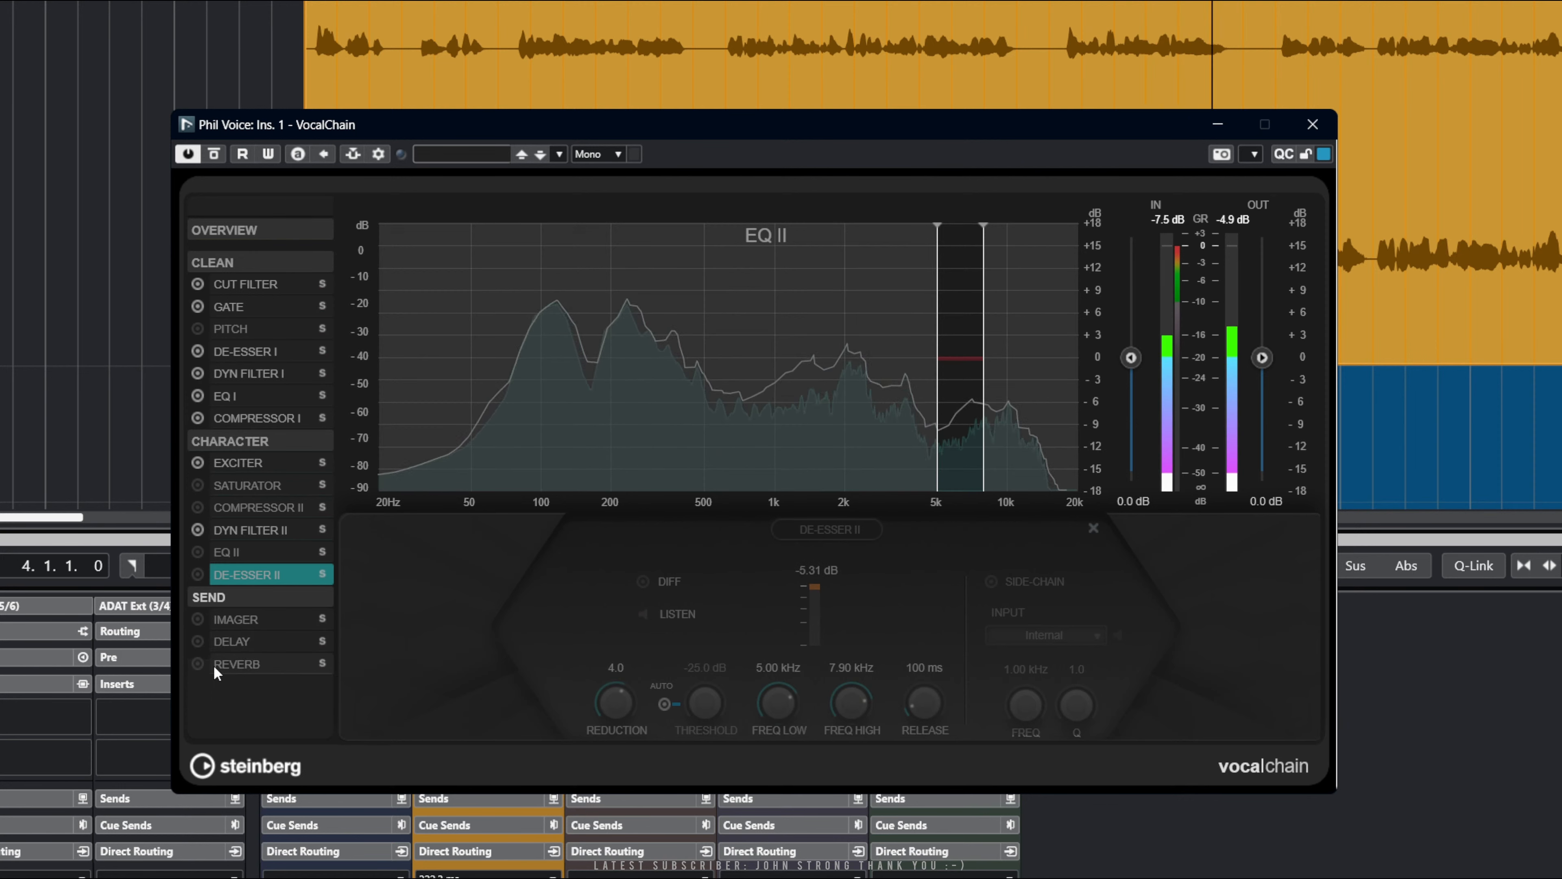
Activate the Delay and Reverb modules and set the Ambience Bright reverb's send level to -10.3 dB
click(200, 663)
click(200, 642)
click(251, 640)
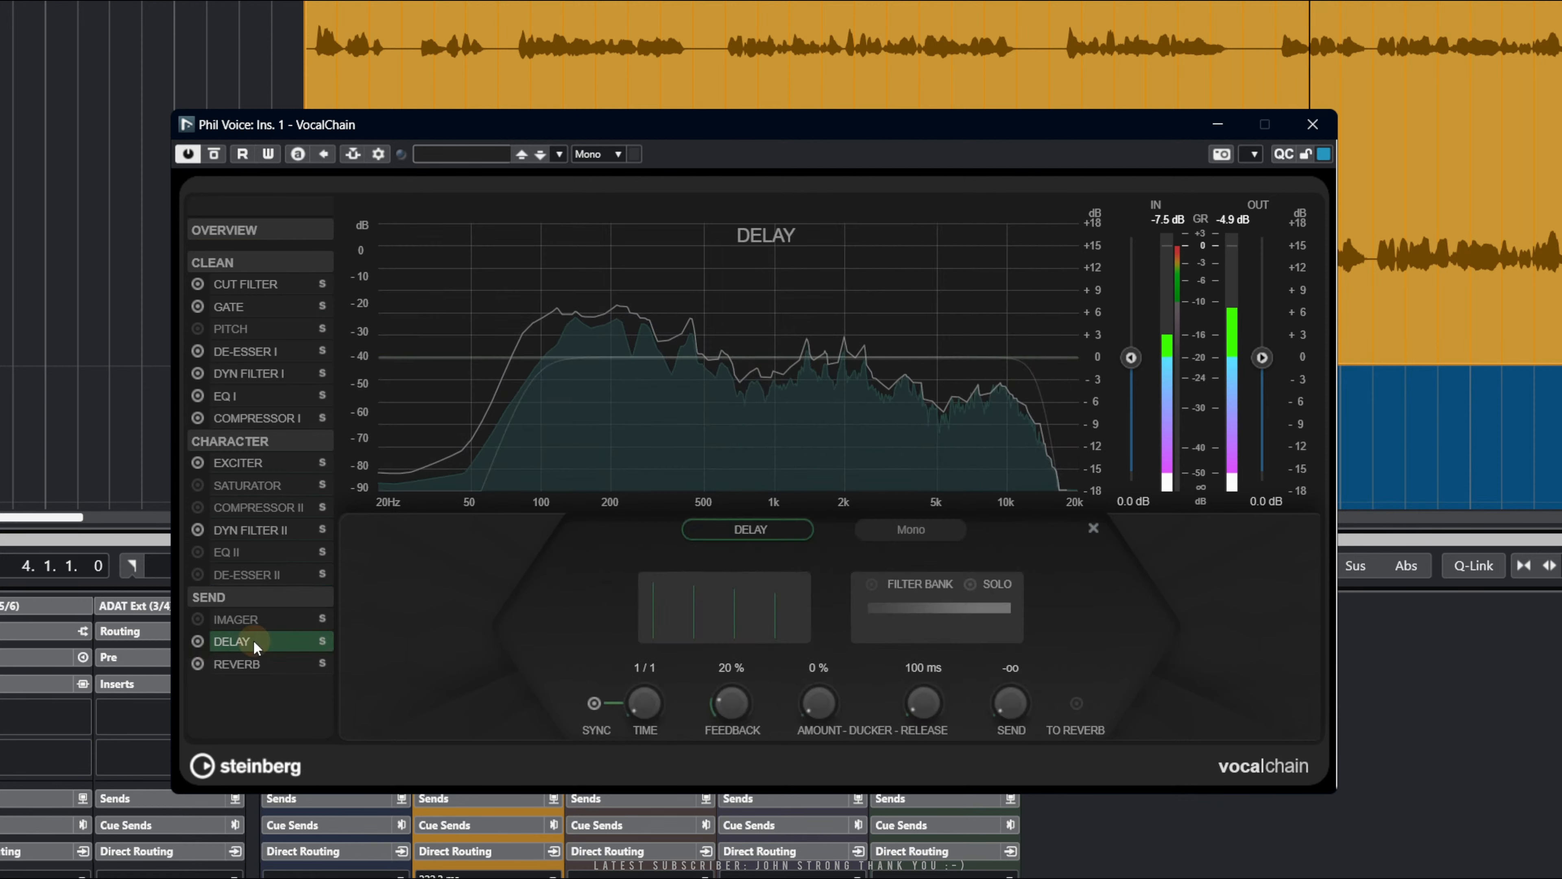
click(257, 665)
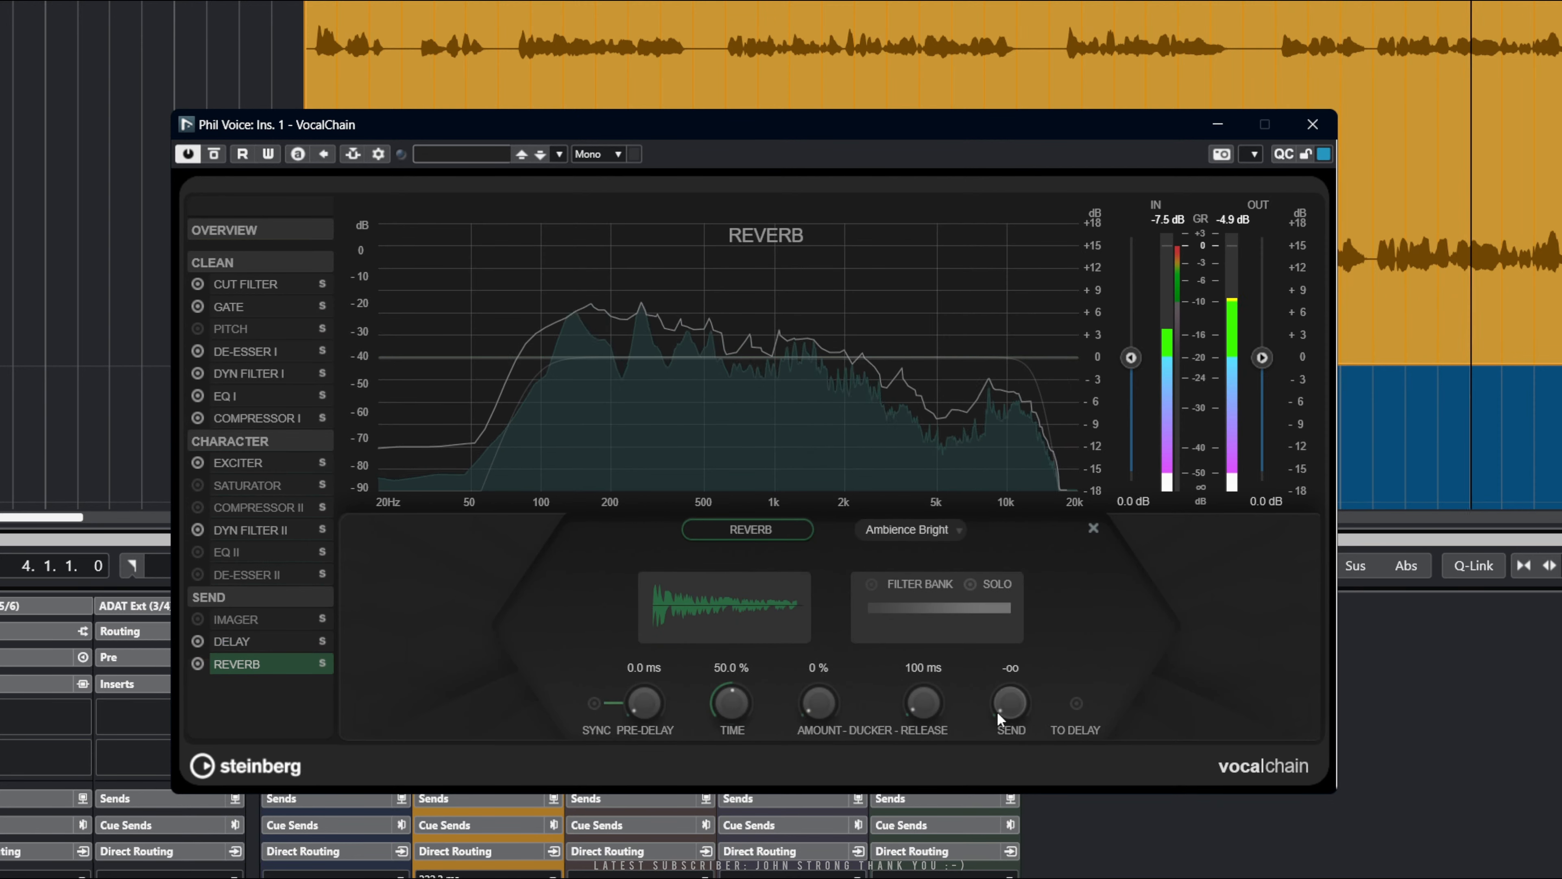
drag(992, 710, 1012, 568)
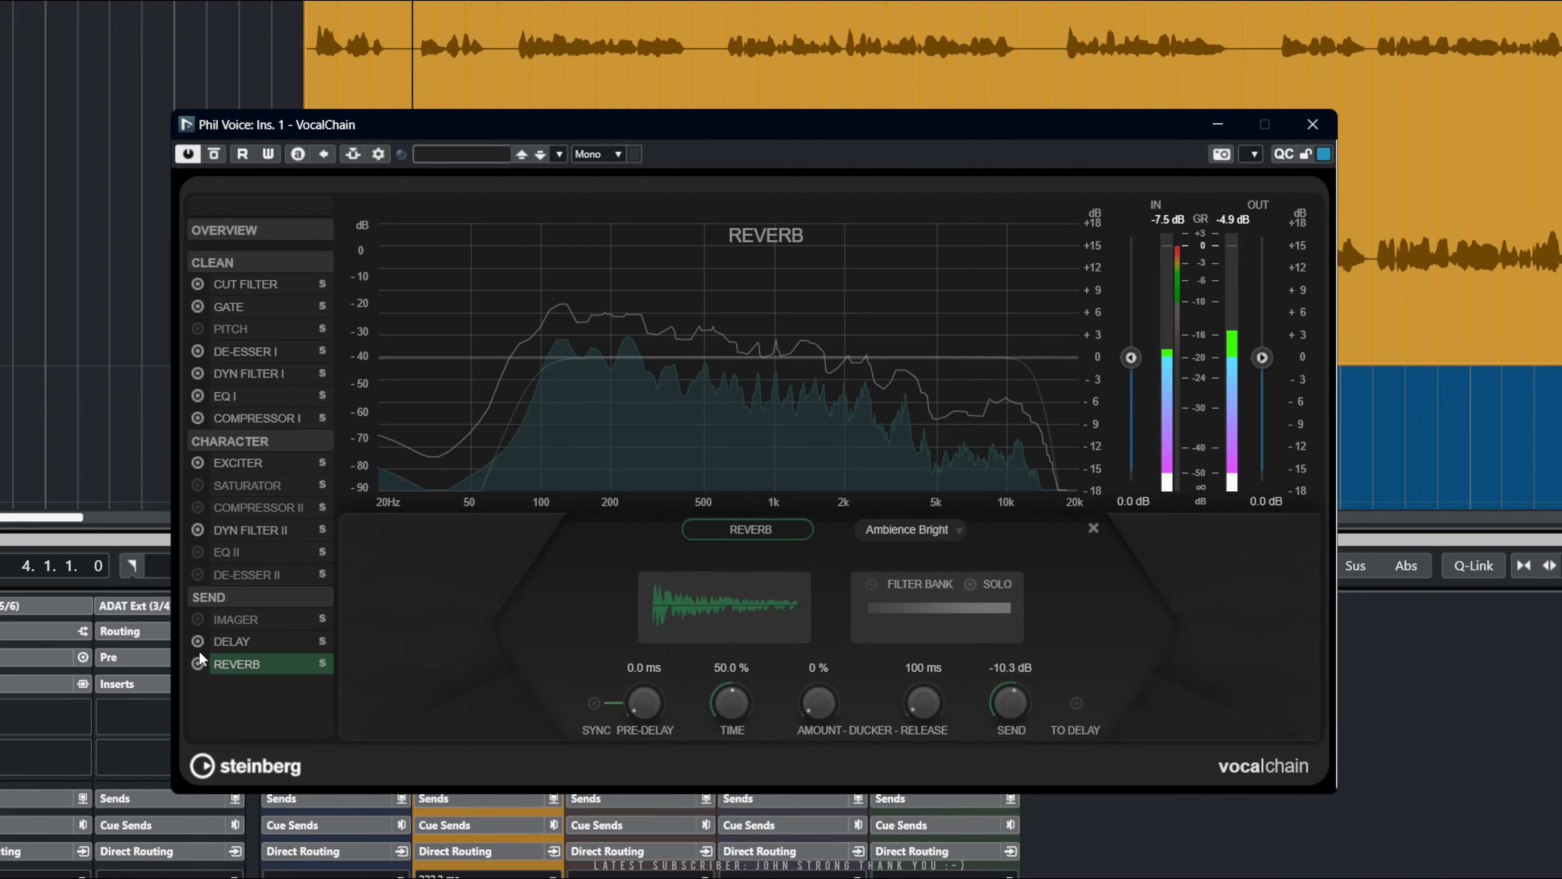
Raise the send level of the Delay module
click(265, 643)
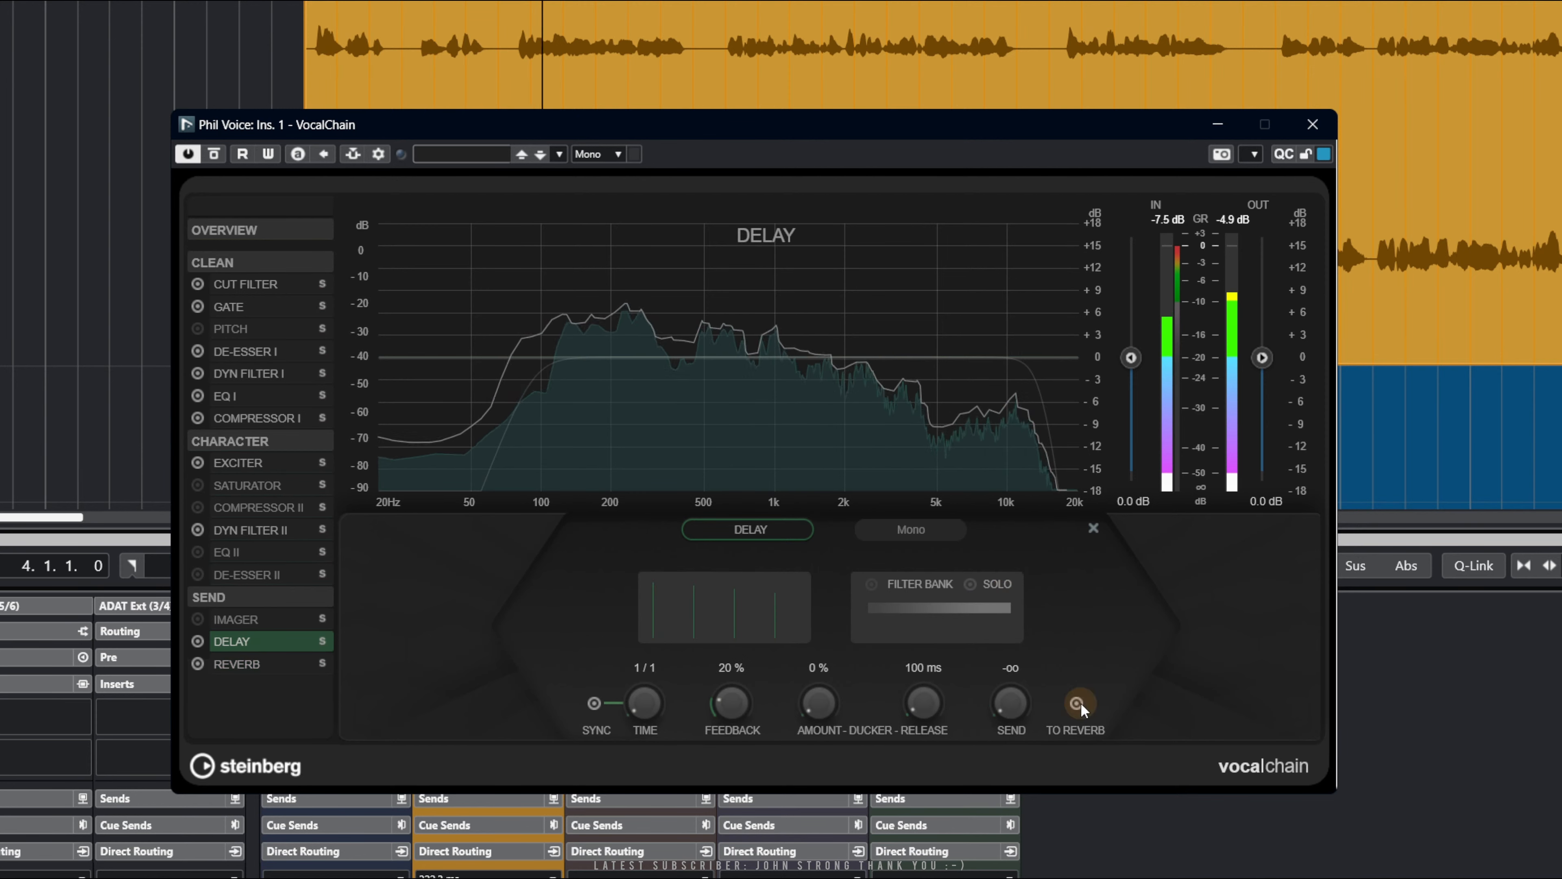
drag(1002, 709, 1011, 576)
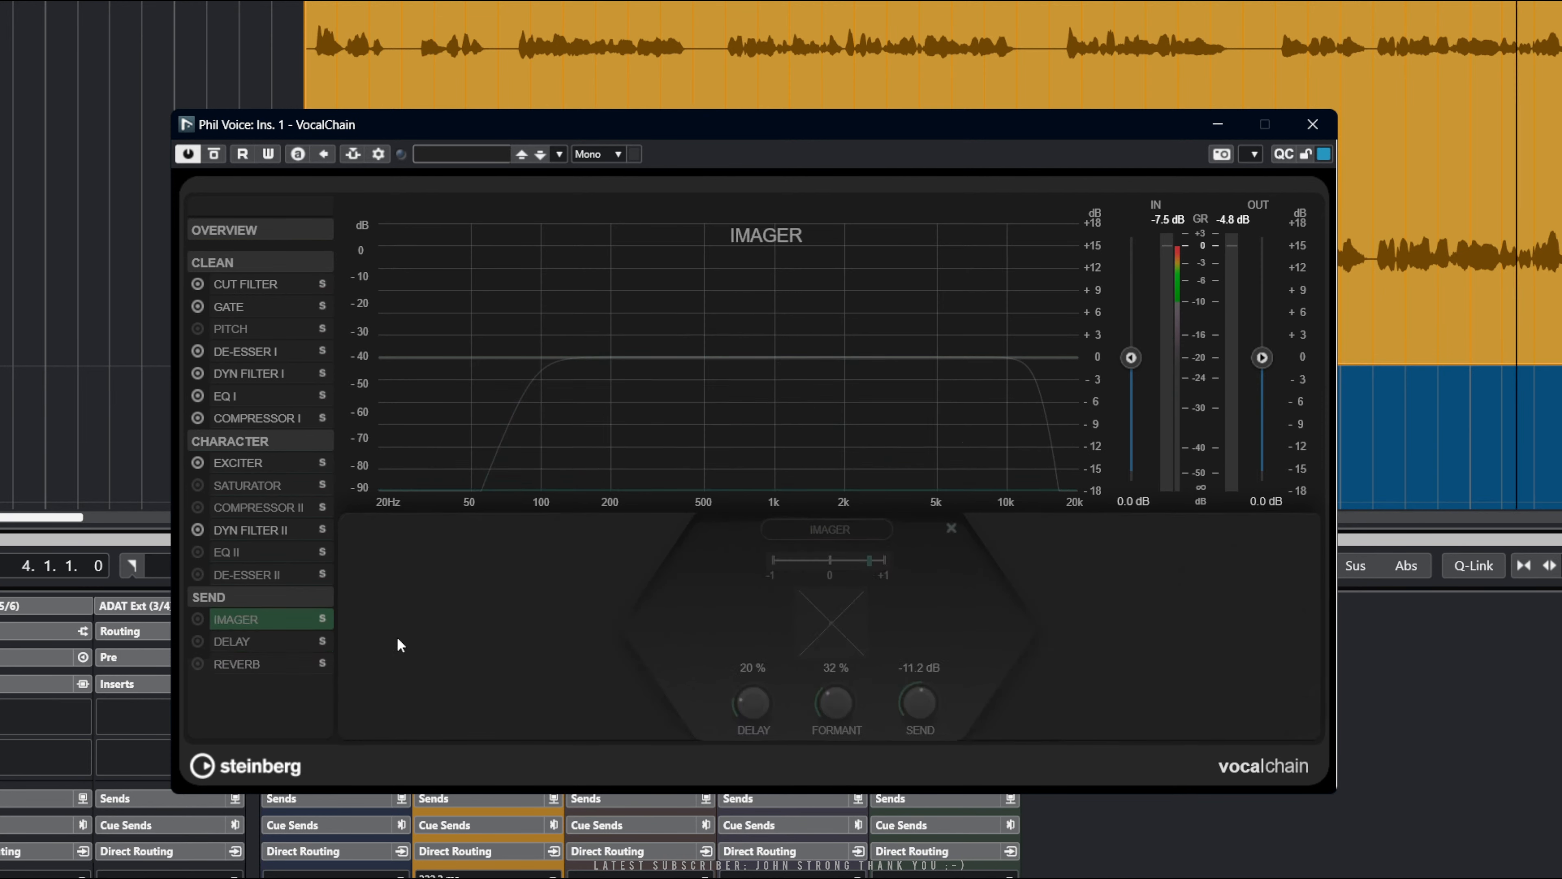
View the models available for the Compressor I and EQ I modules
click(263, 413)
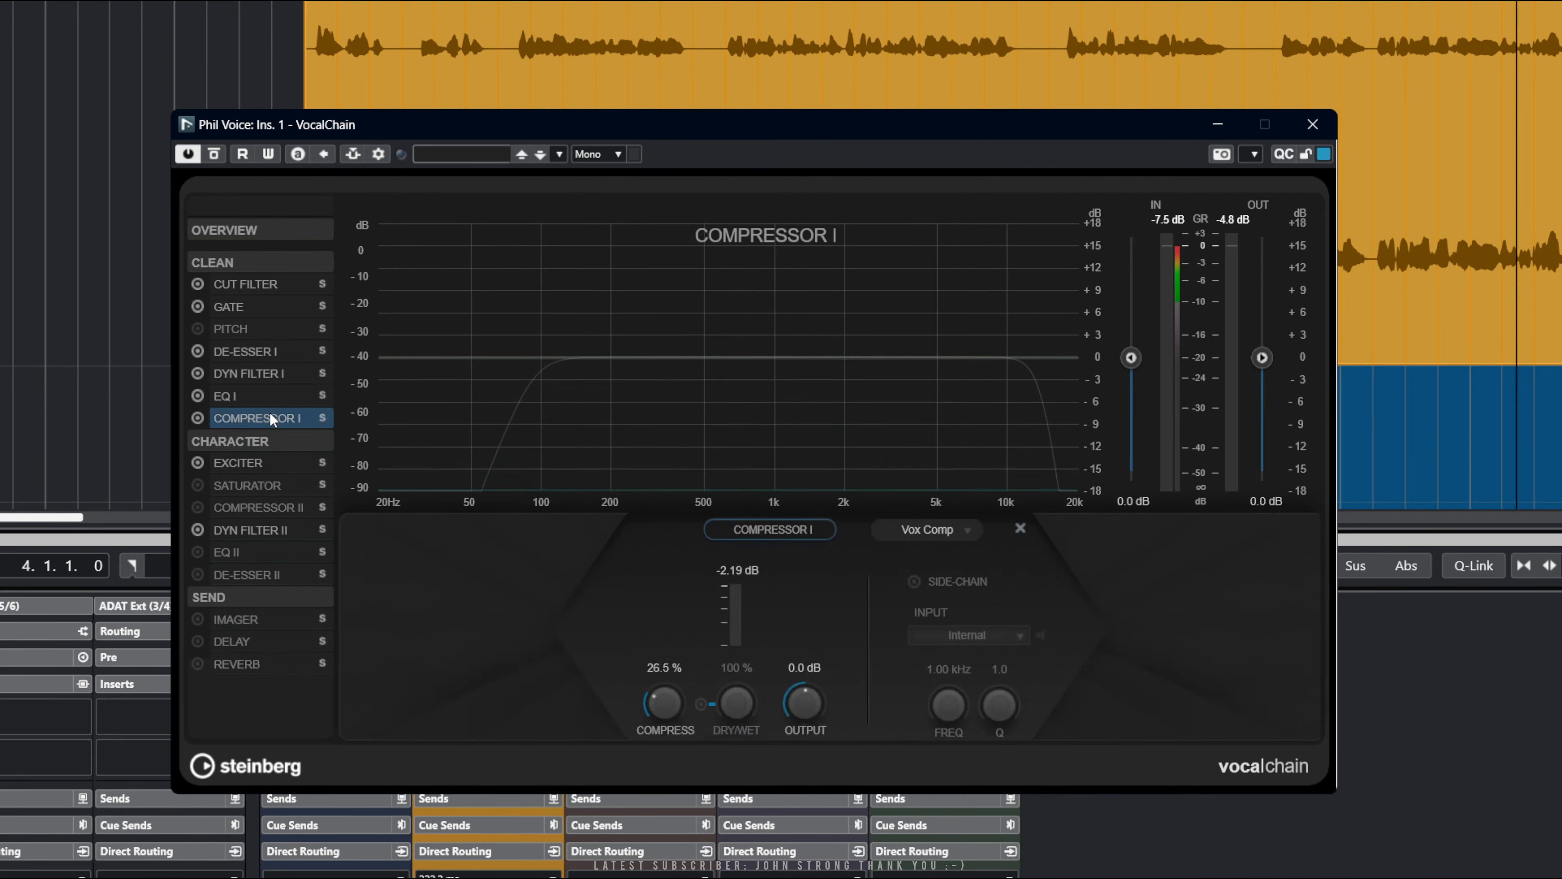
click(923, 530)
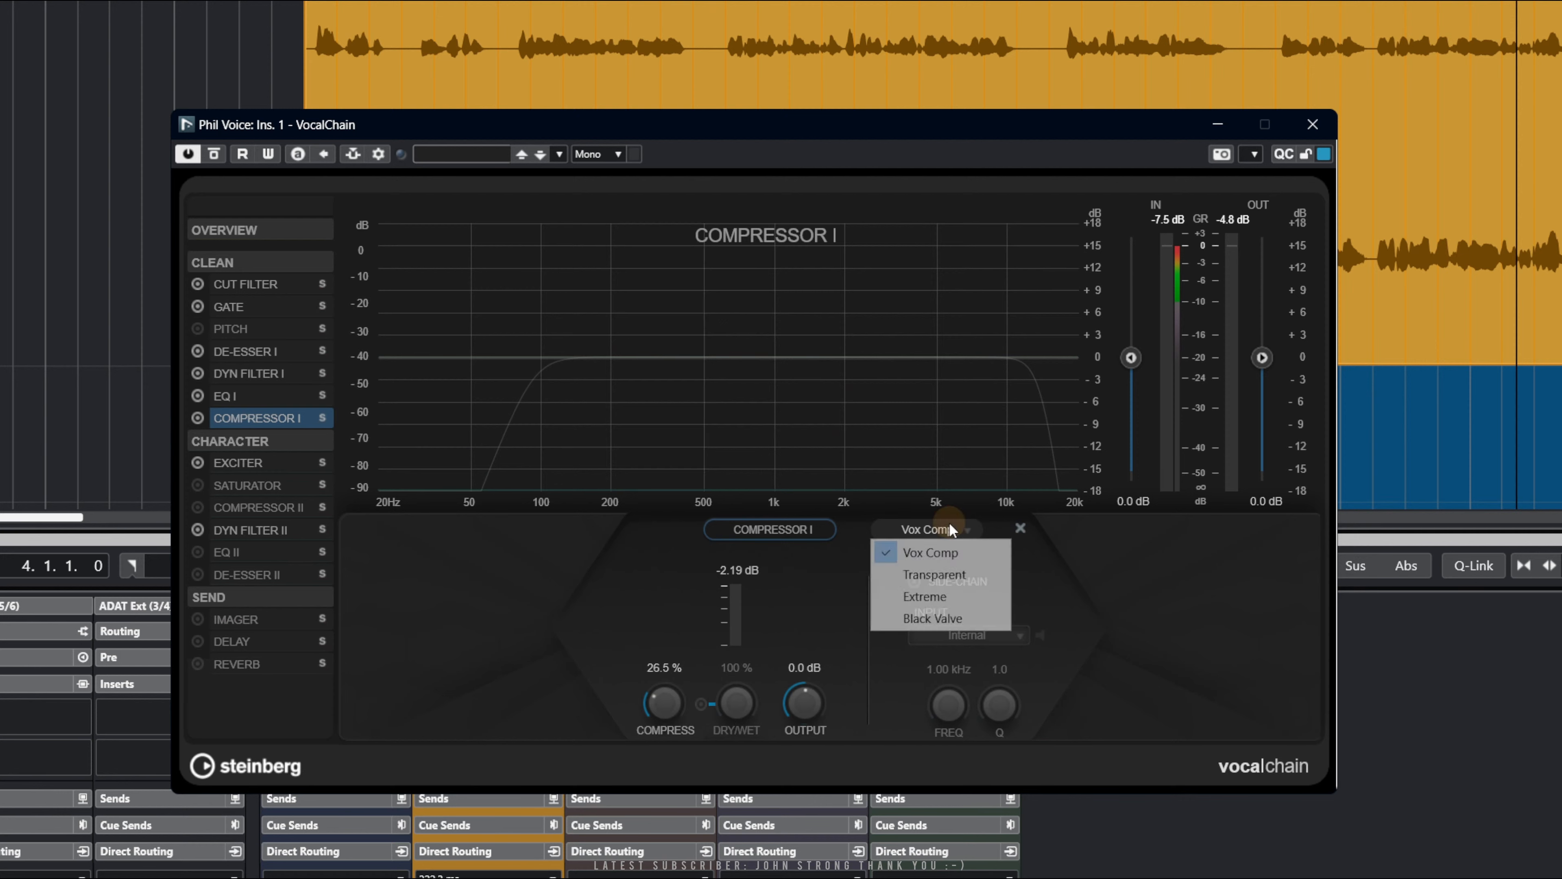
click(591, 608)
click(233, 397)
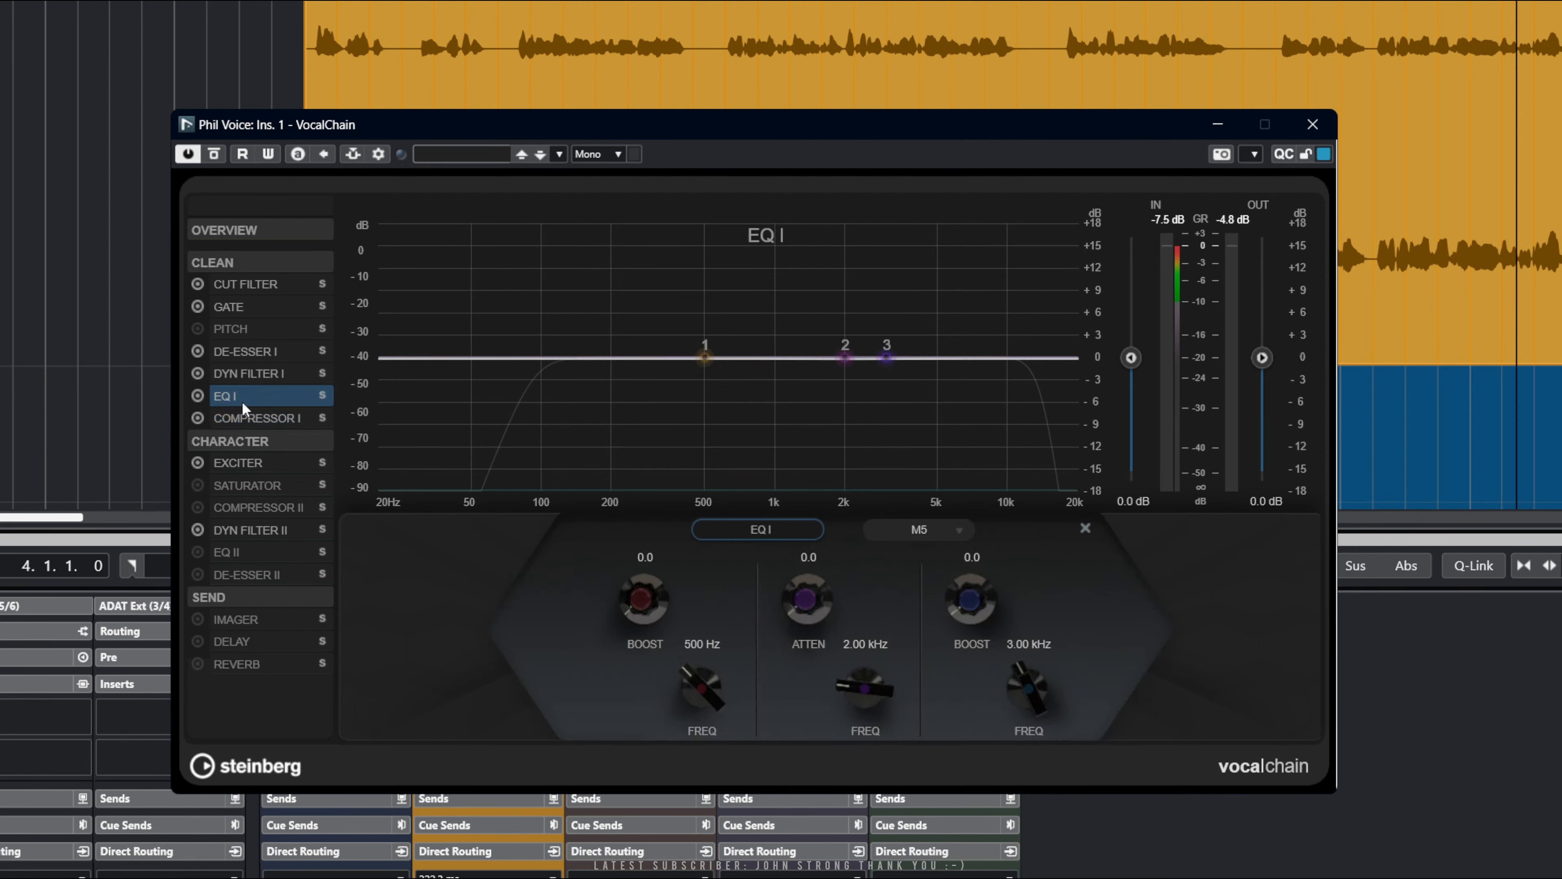
click(917, 530)
click(842, 567)
Load the PAP Dialogue 3 preset and play the voice through it
click(469, 155)
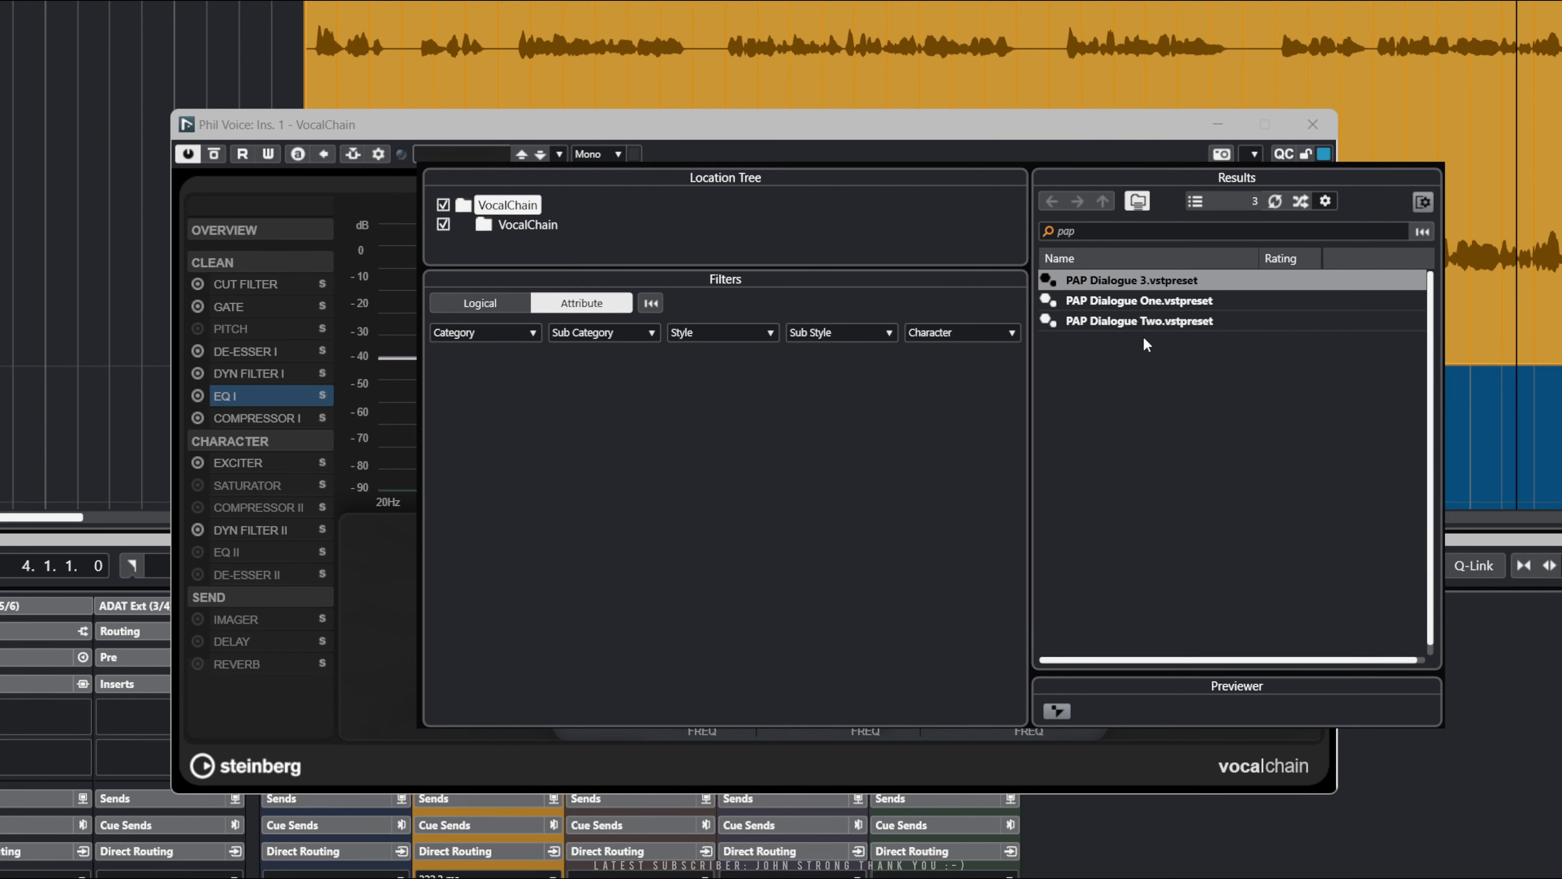
double_click(1134, 280)
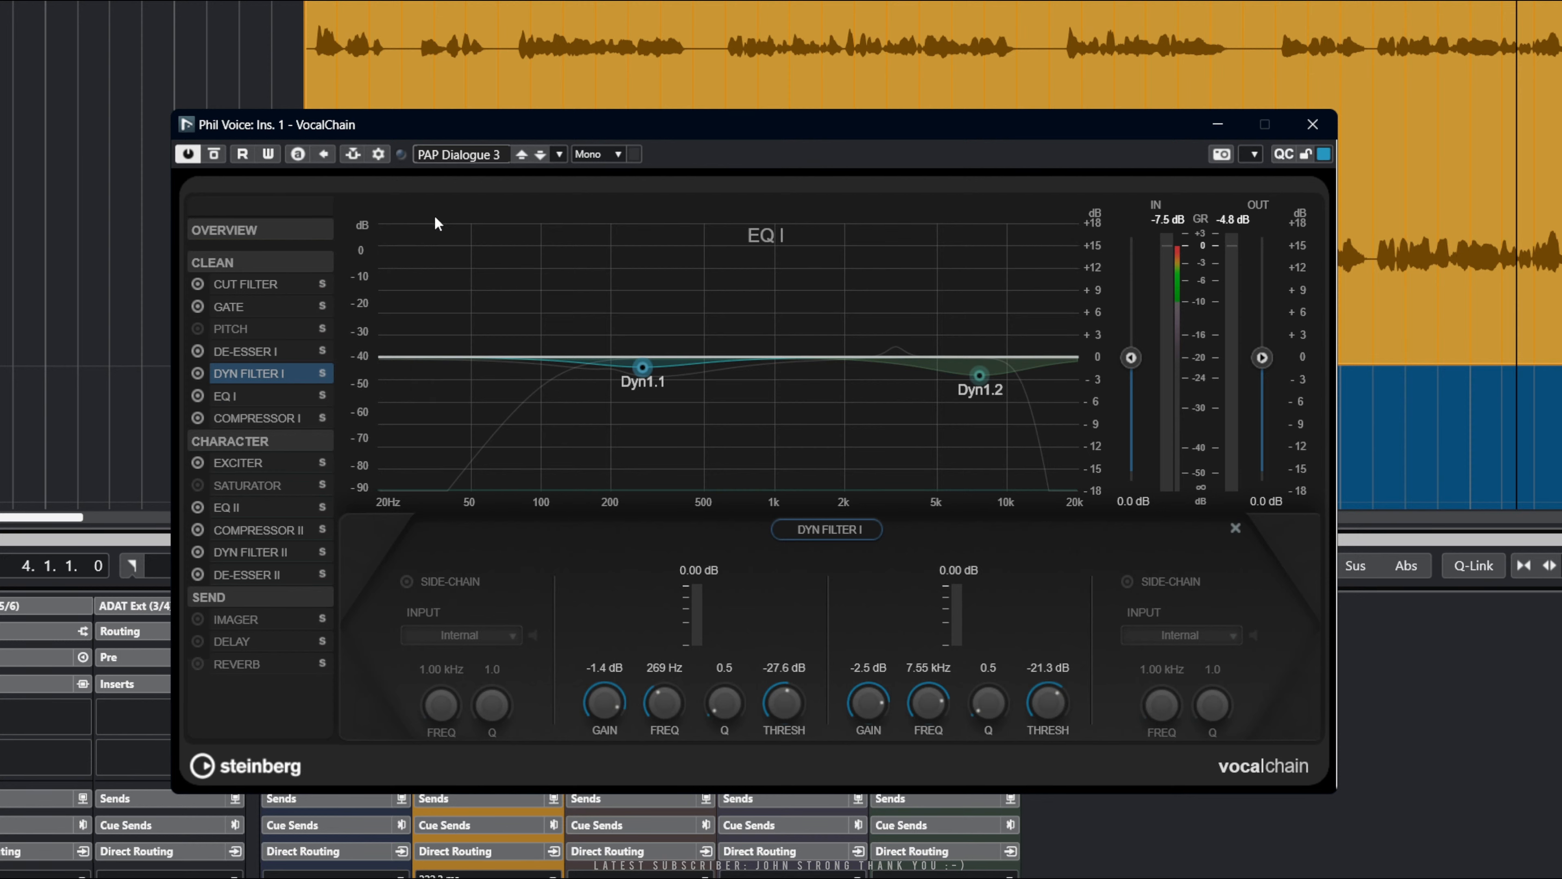
key(space)
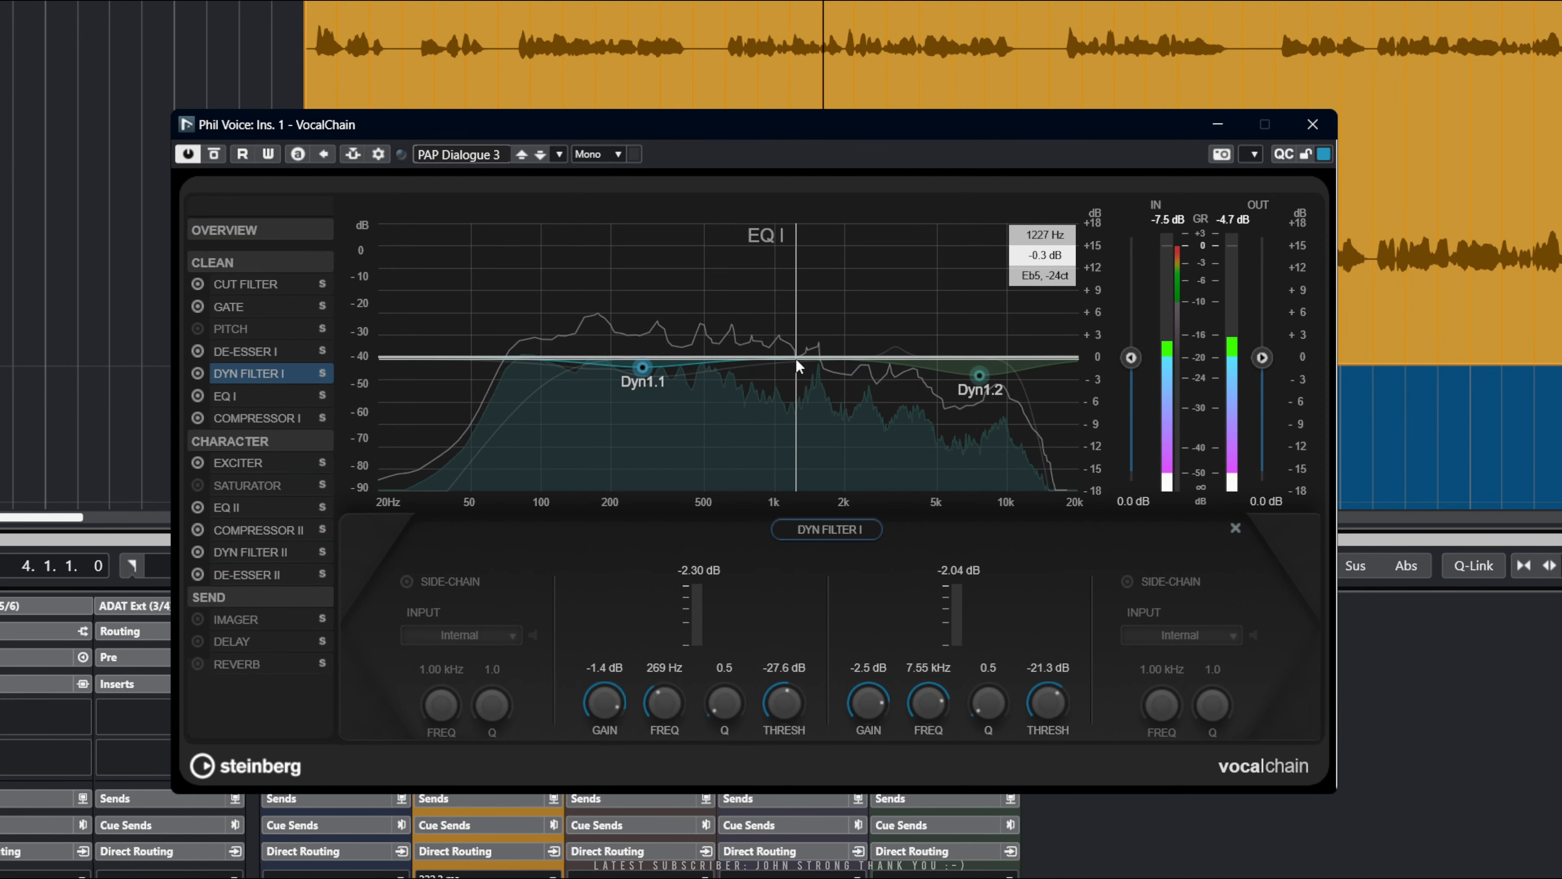
key(space)
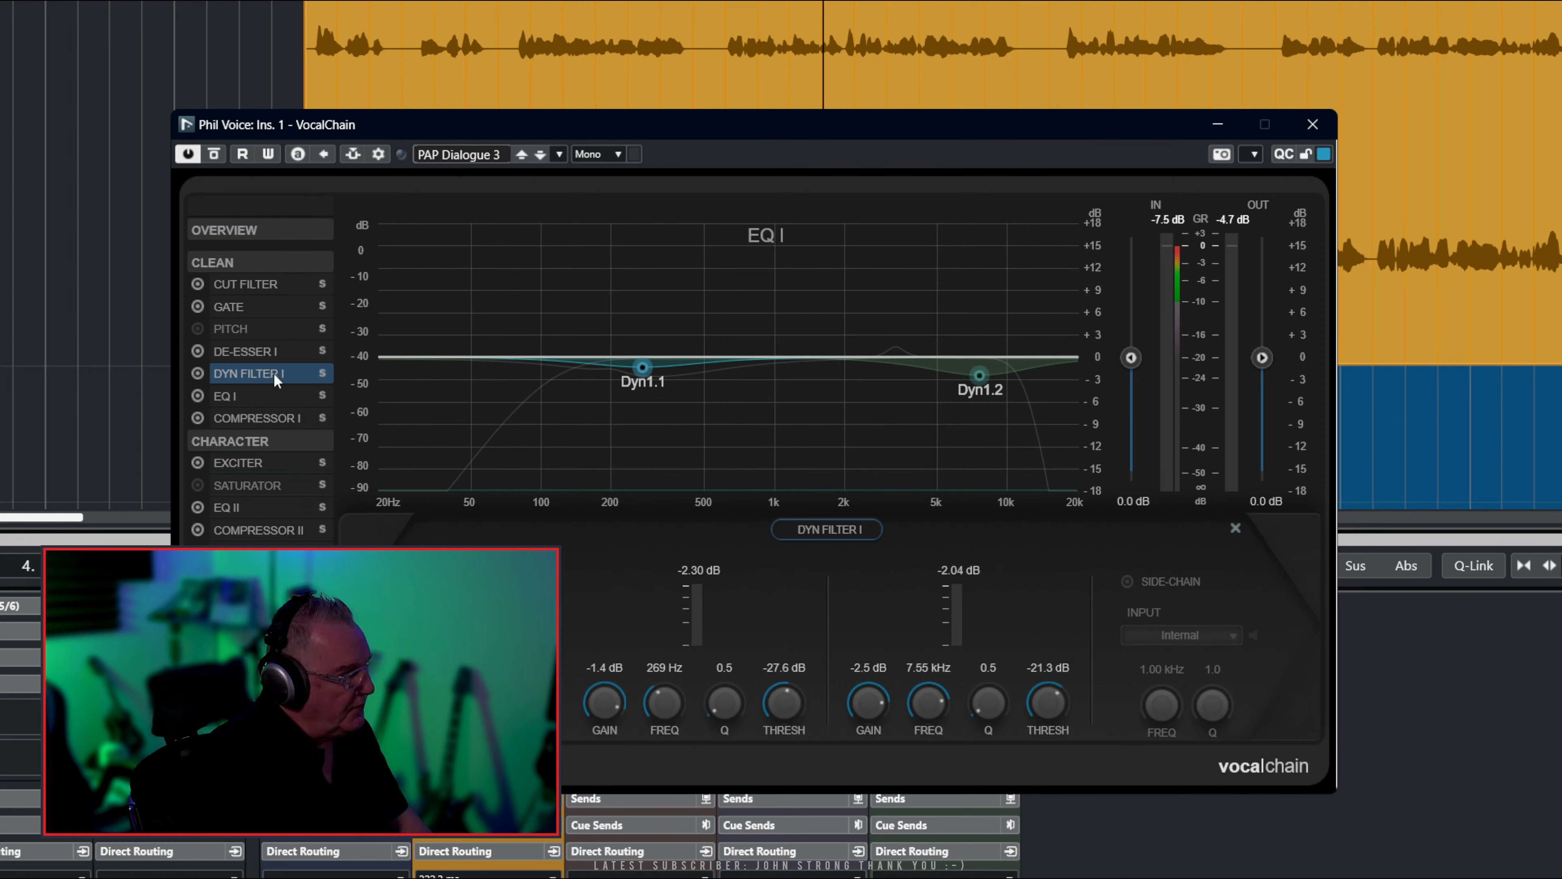
Examine the preset's Exciter, EQ II and Compressor II settings, including the available EQ and compressor models
click(270, 460)
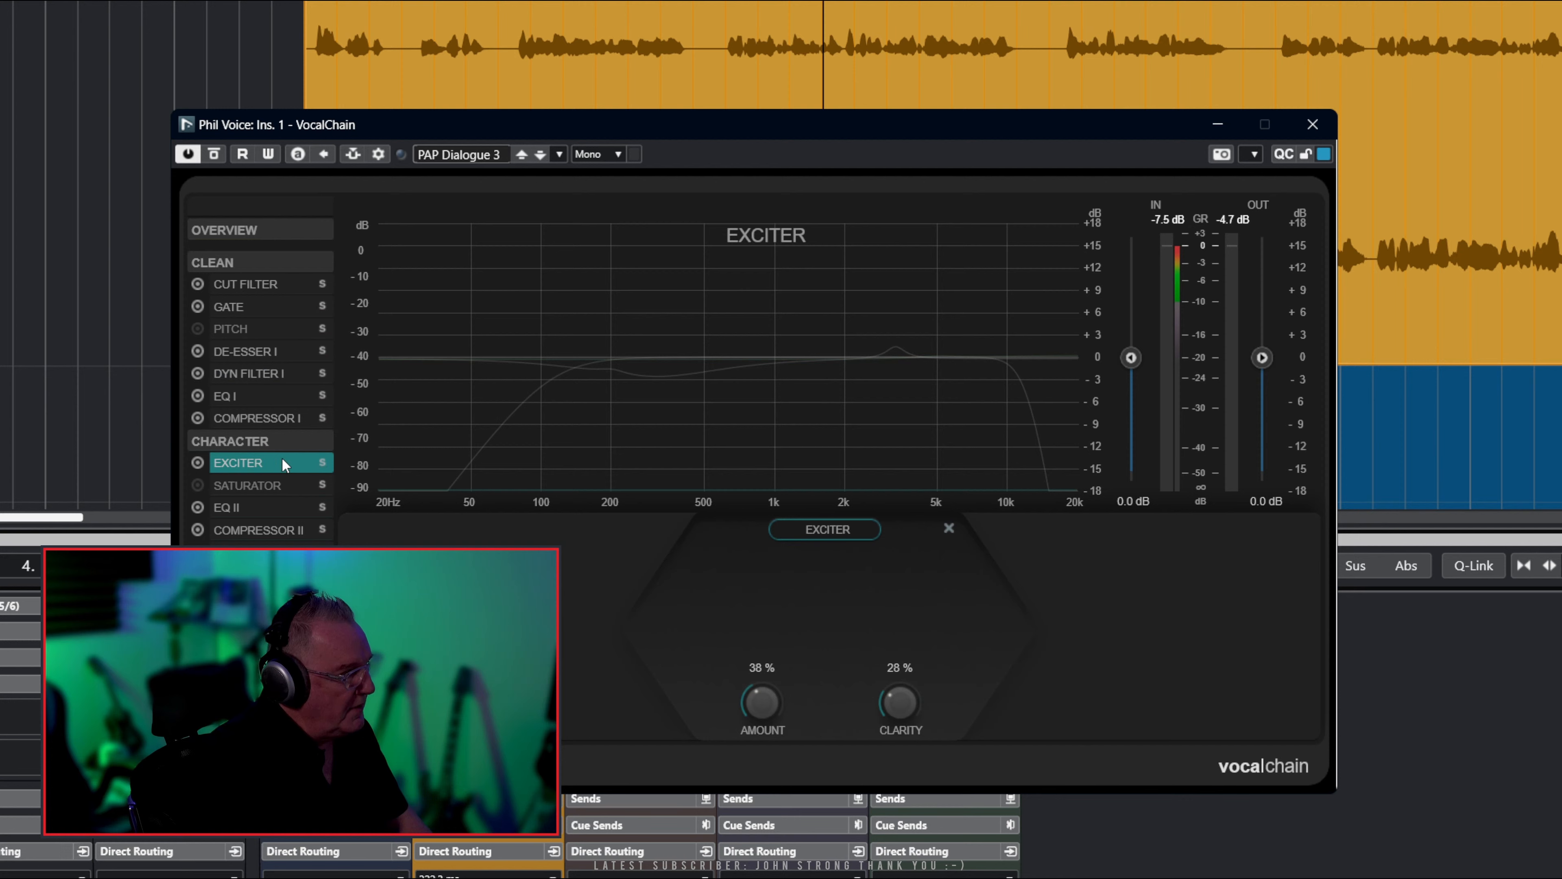
click(241, 509)
click(940, 530)
click(289, 525)
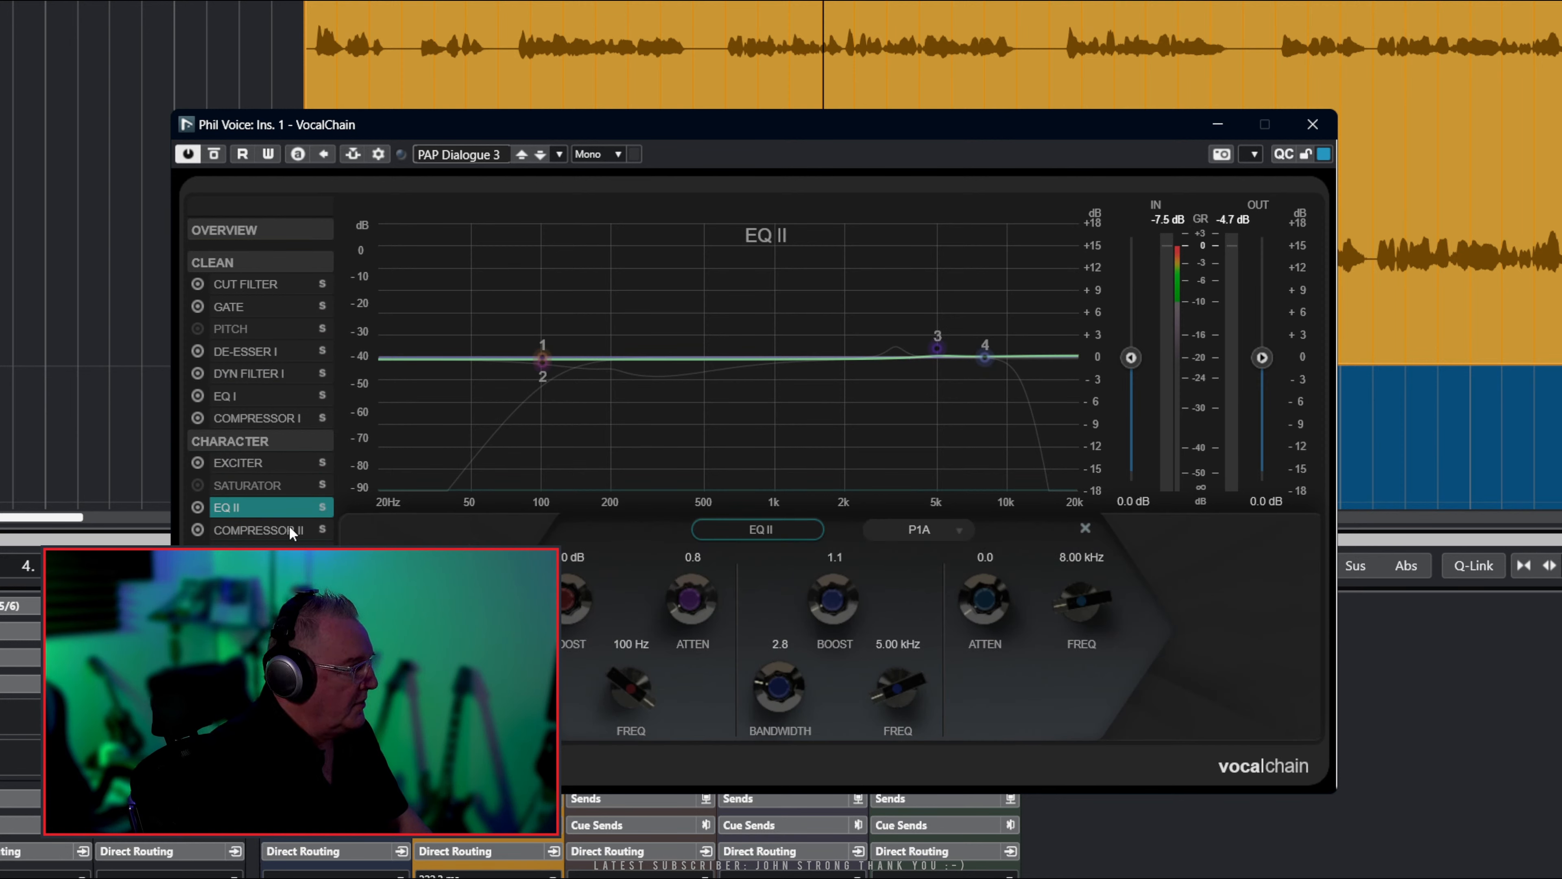
click(289, 525)
click(892, 530)
click(580, 615)
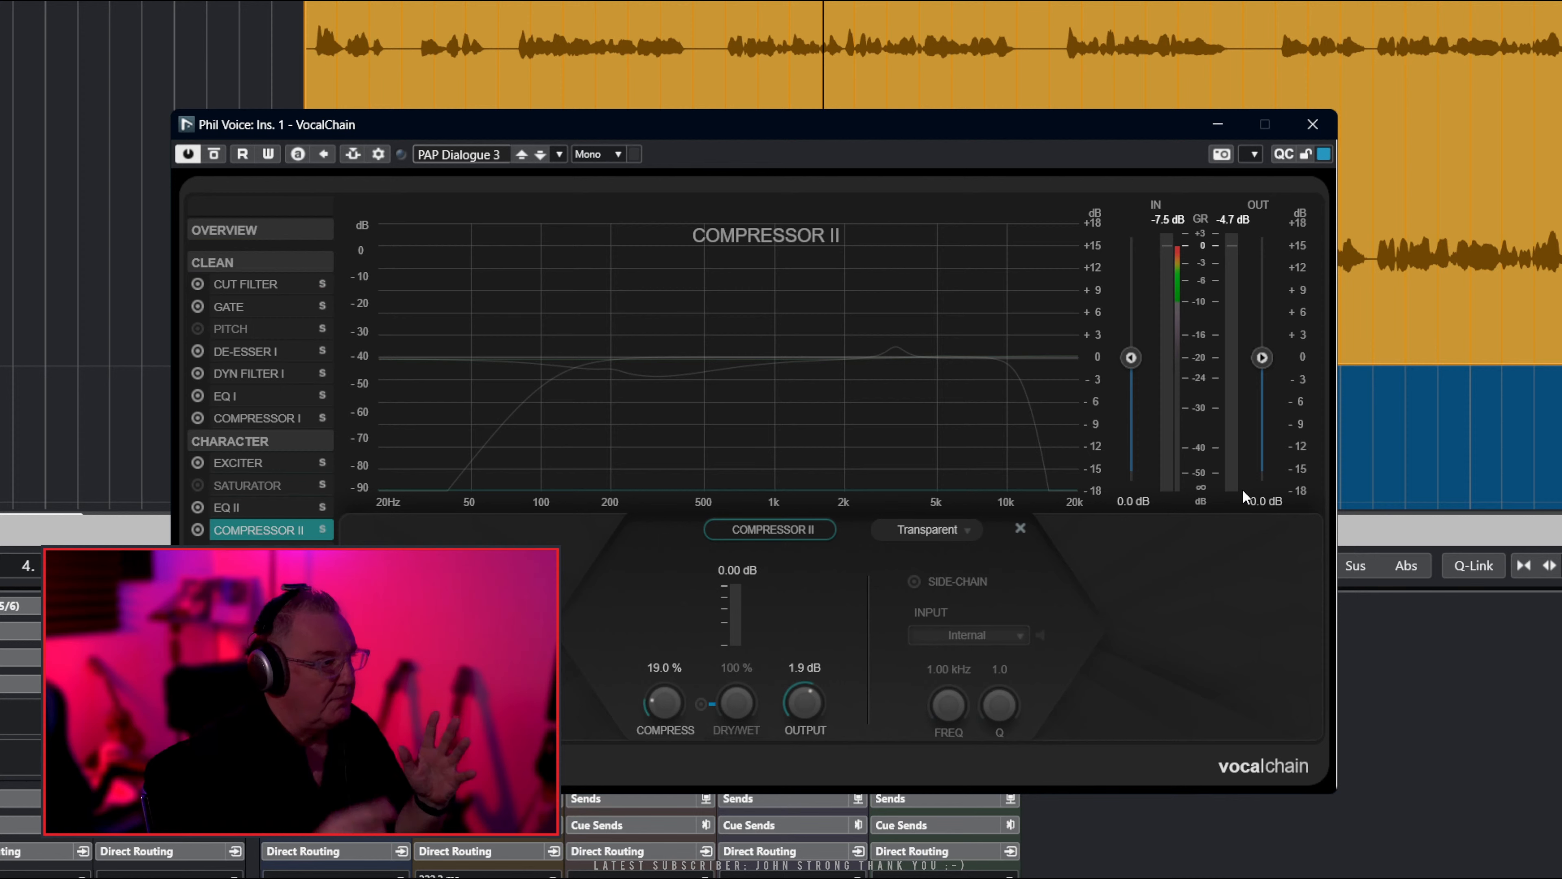
Close the Vocal Chain window and set the locators to the MIDI section from bar 213 to bar 217
click(1312, 125)
drag(489, 717, 1148, 795)
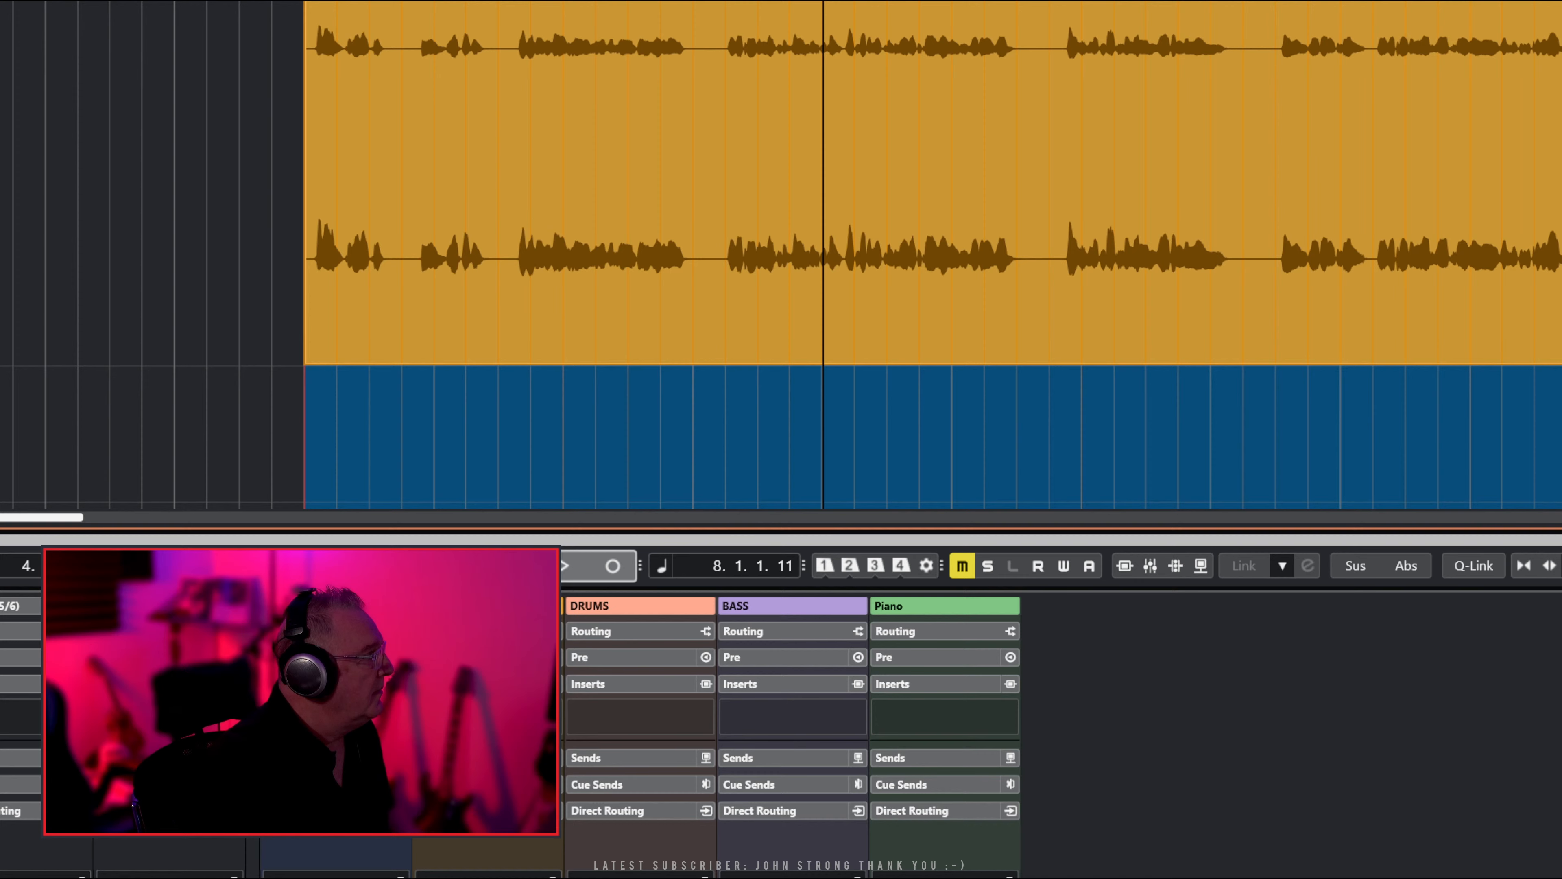
key(p)
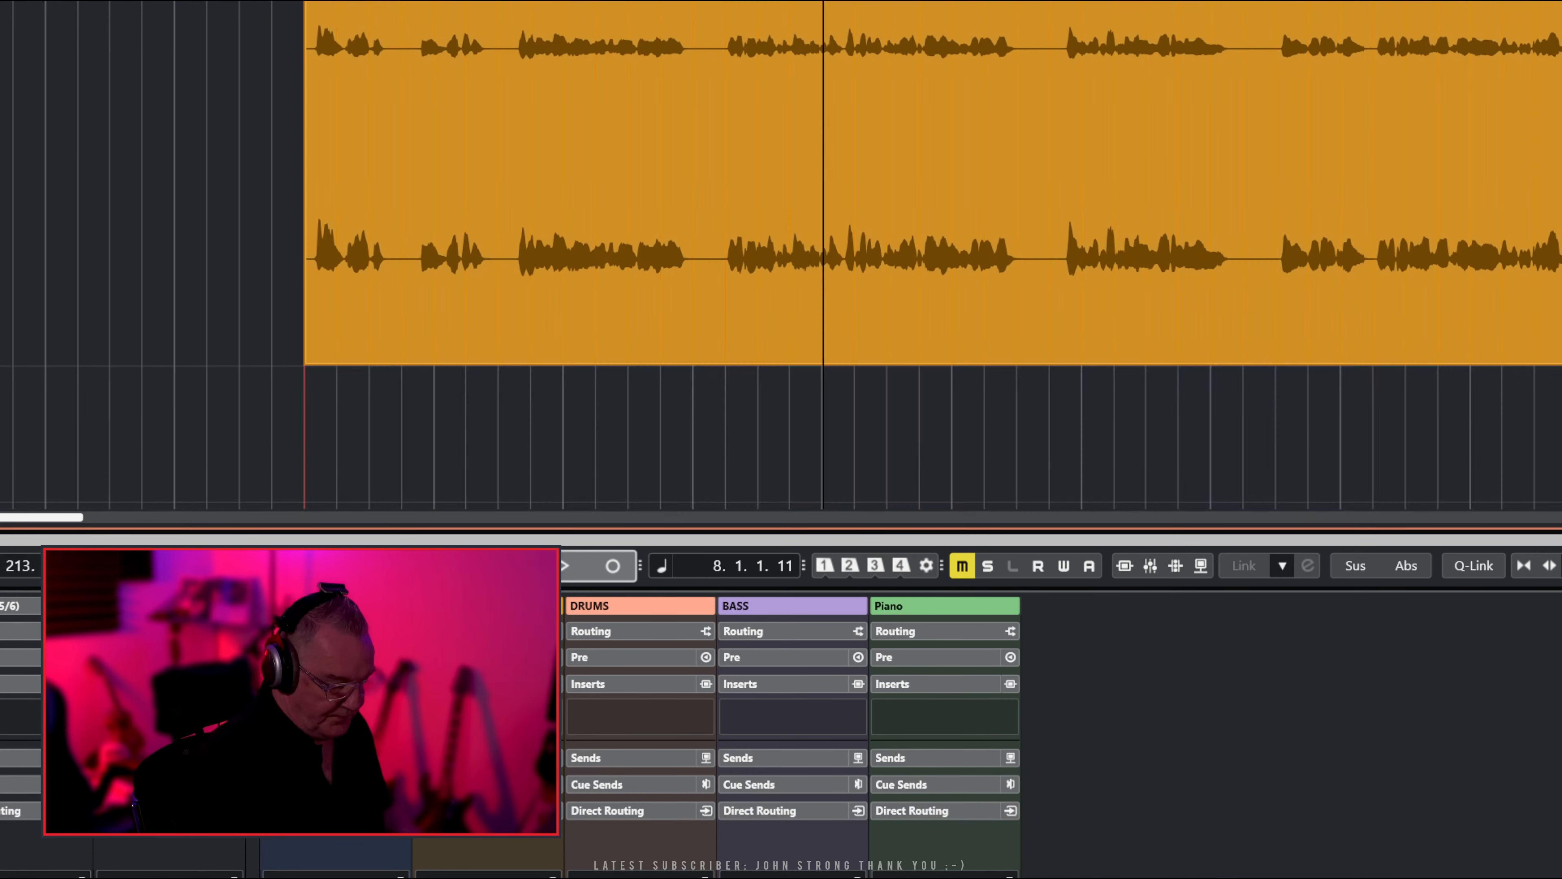
key(KP_1)
Play the DRUMS, BASS and Piano parts from bar 213
scroll(314, 111, down, 5)
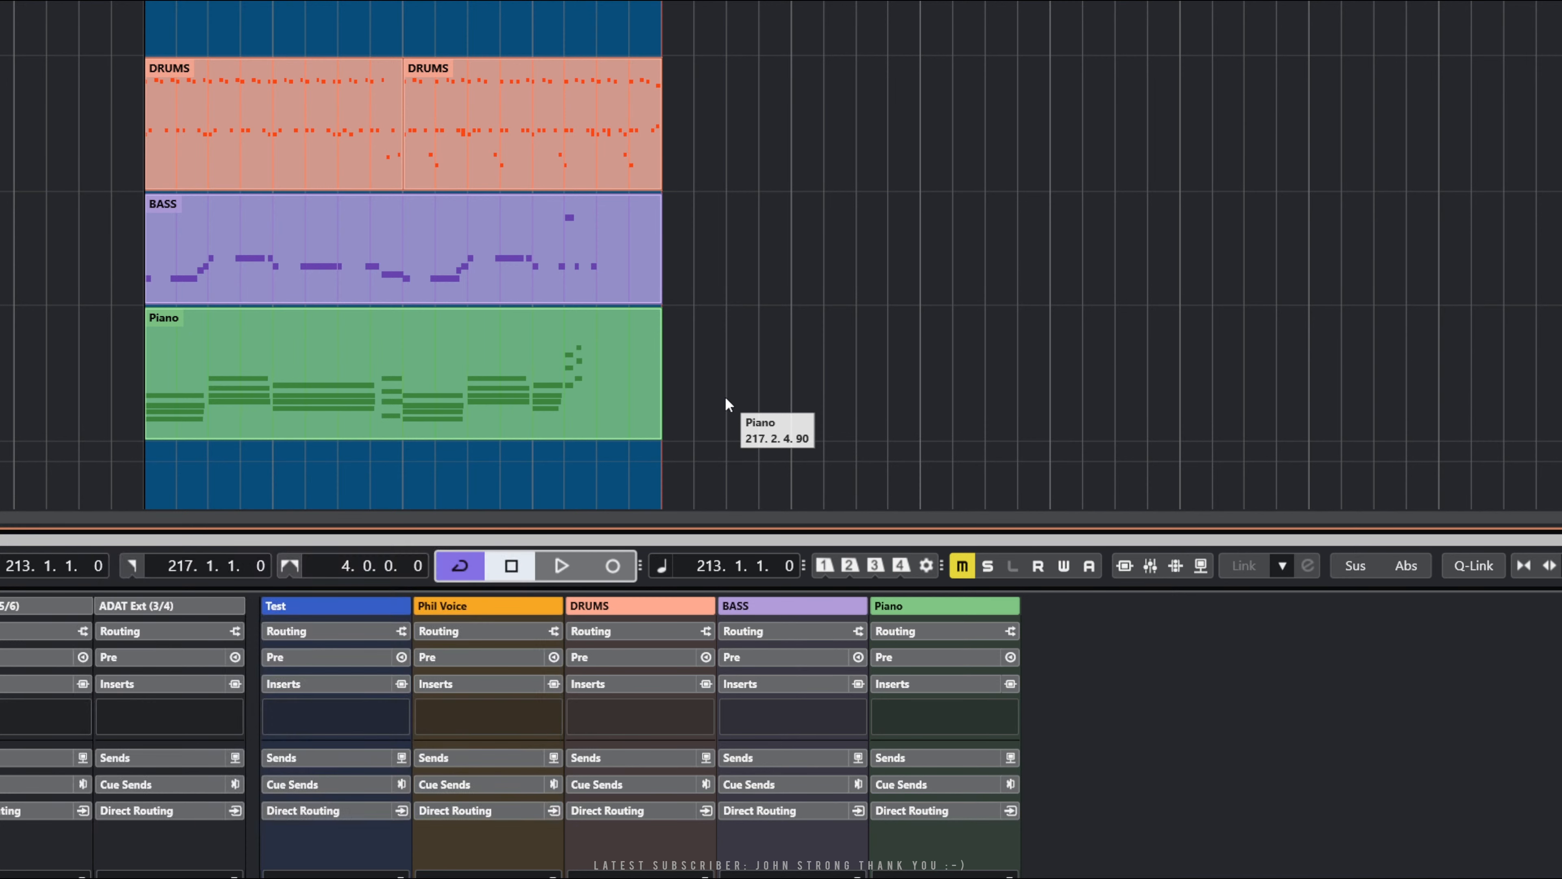
key(space)
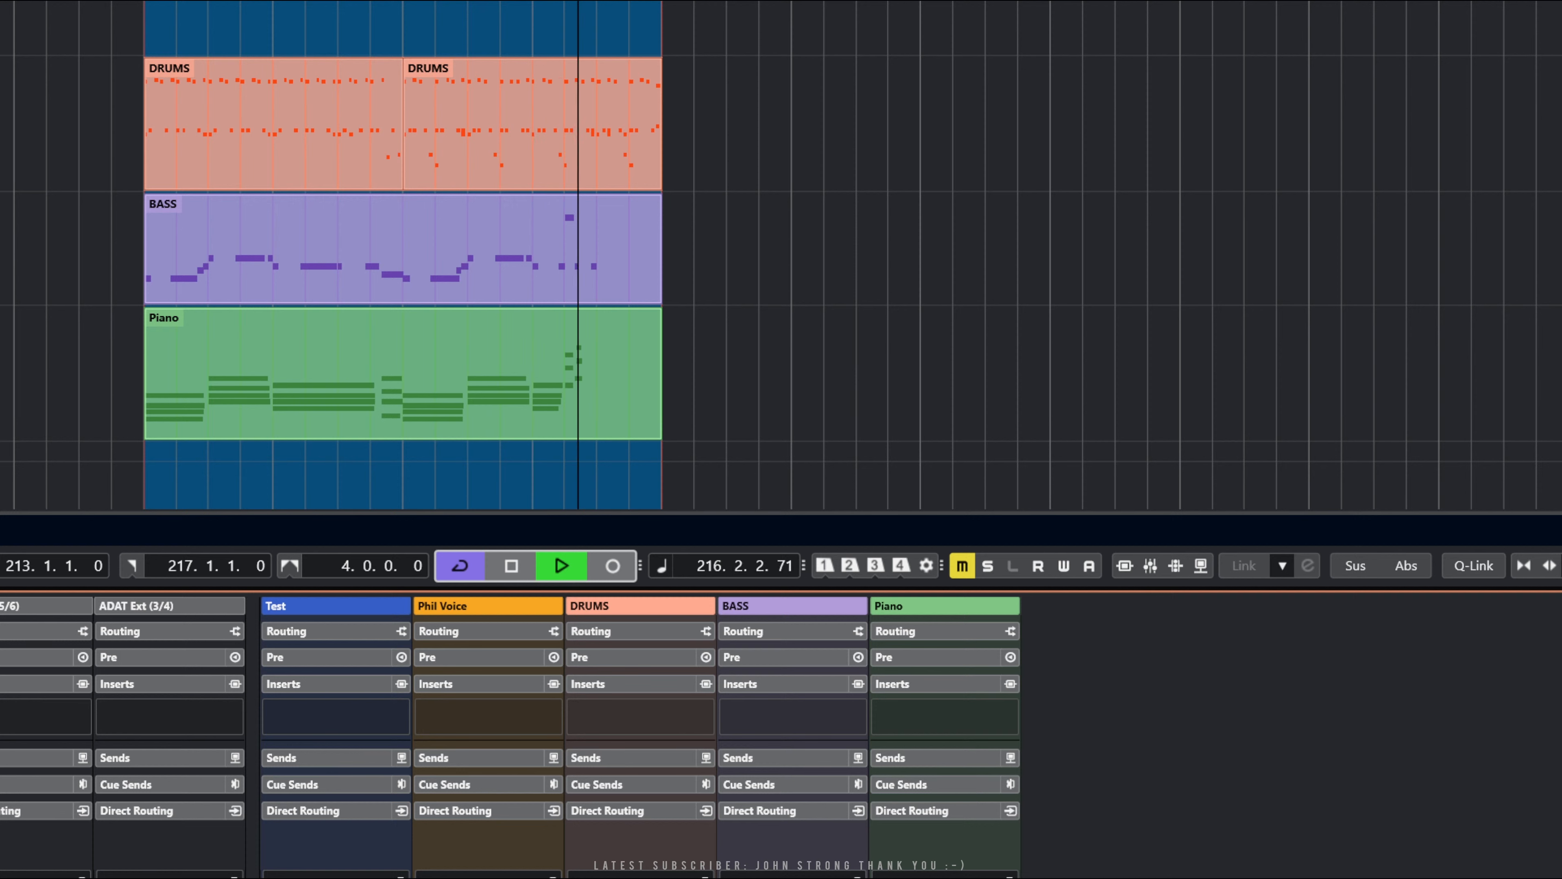
key(space)
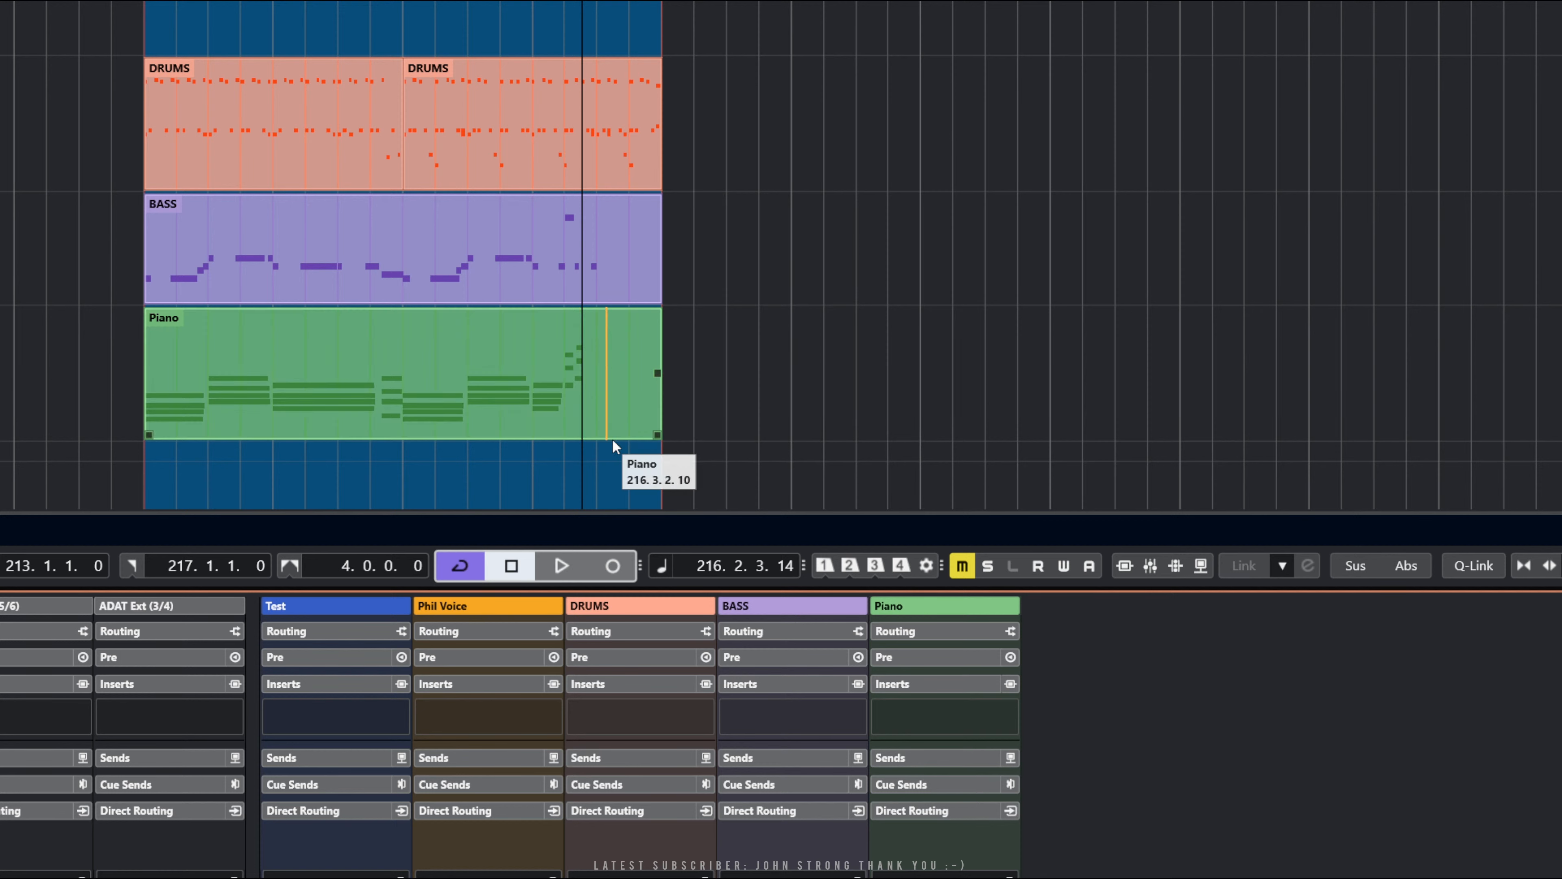
Open the Piano part in the Key Editor and remove its Modulation controller lane
double_click(440, 389)
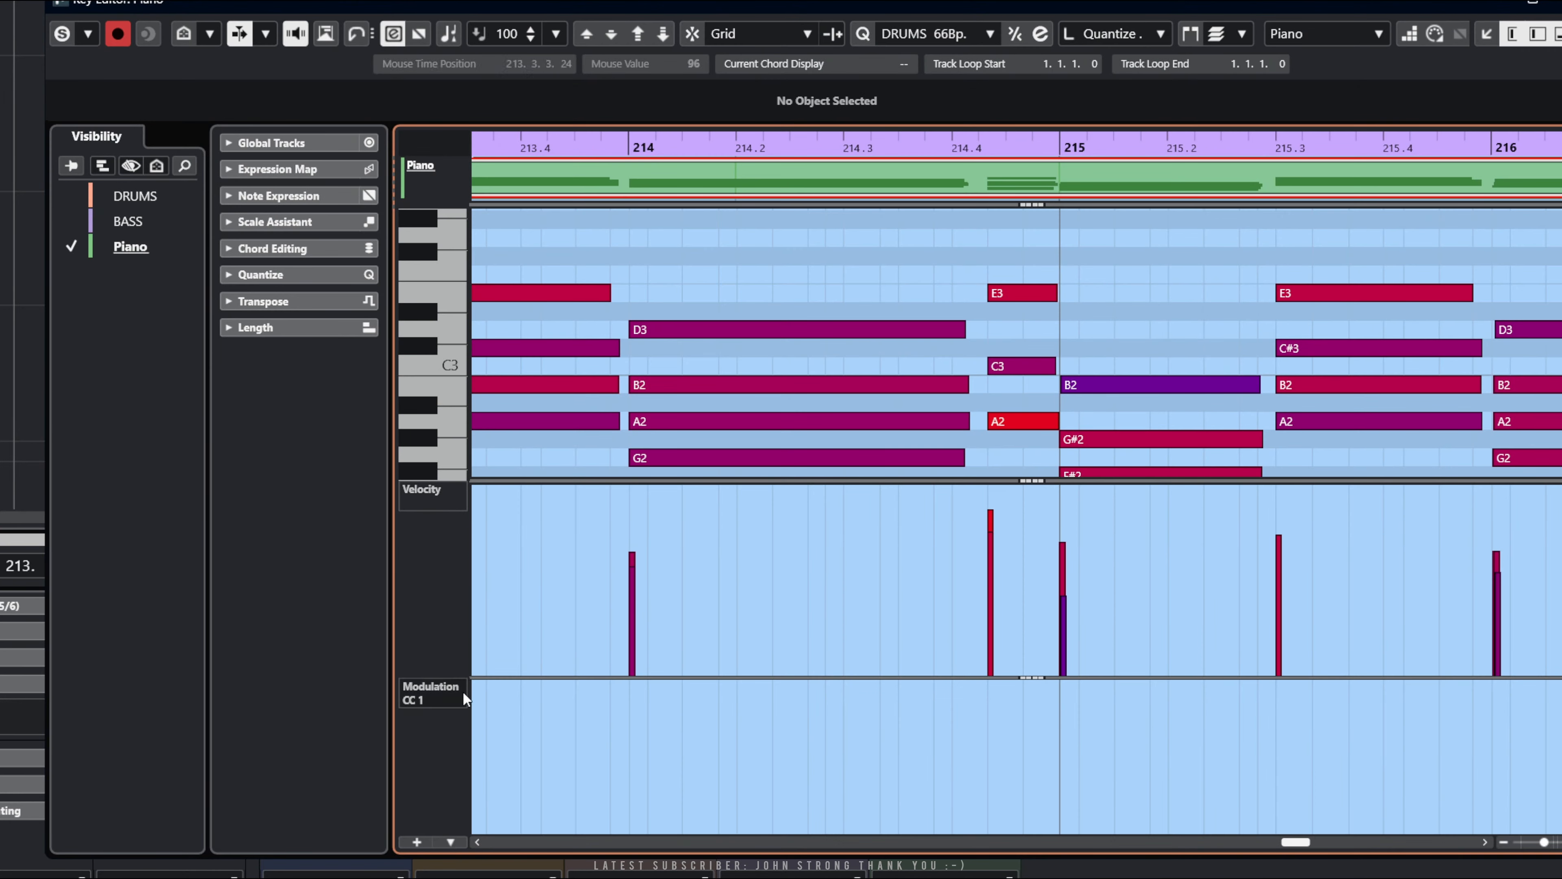
right_click(451, 736)
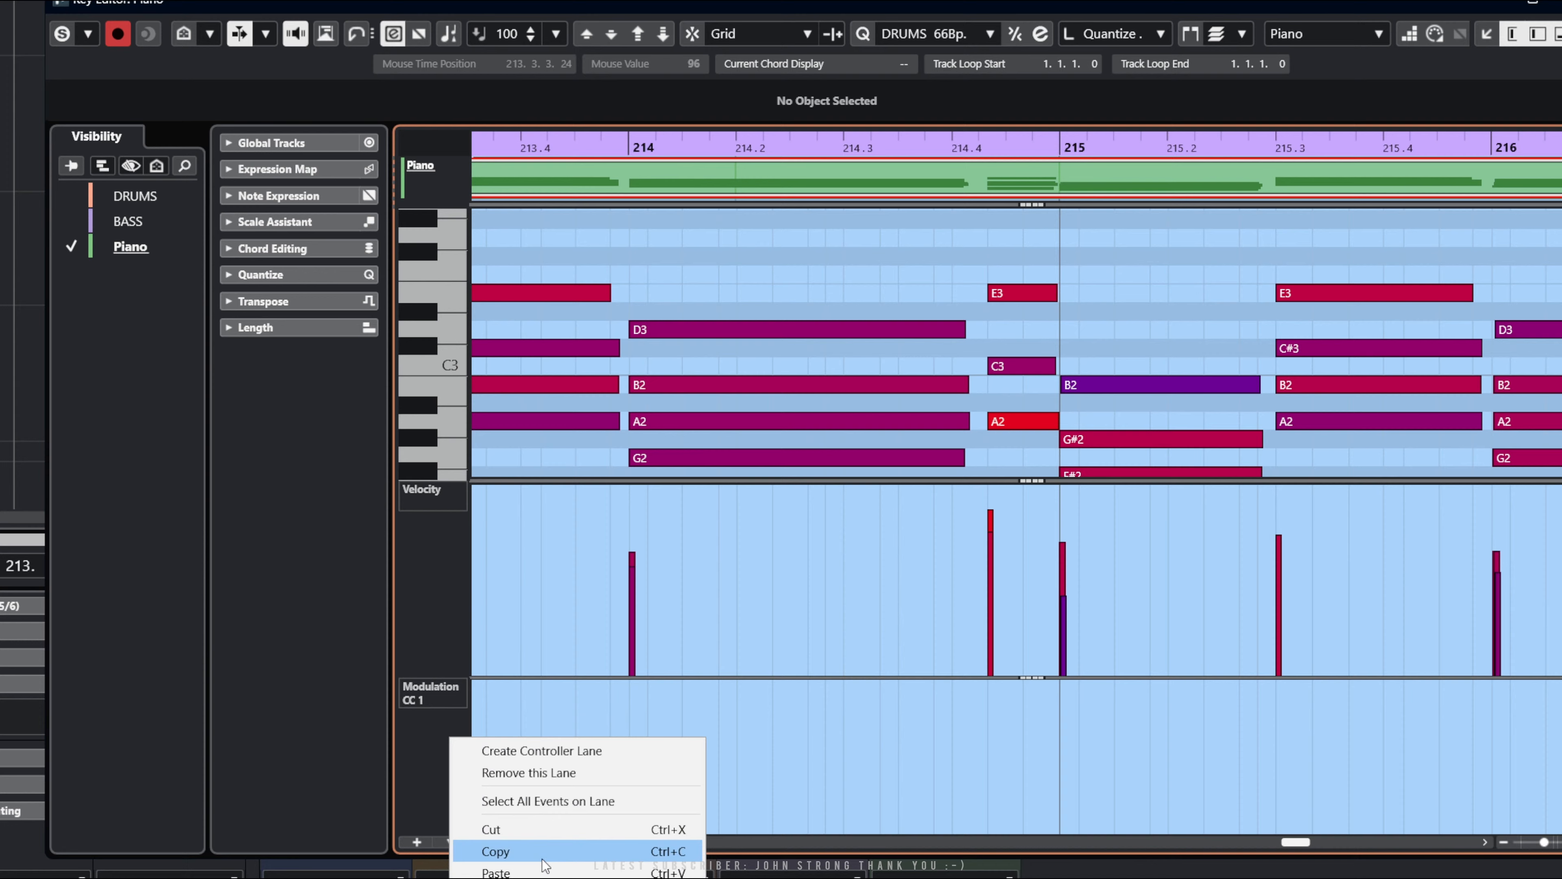
click(534, 773)
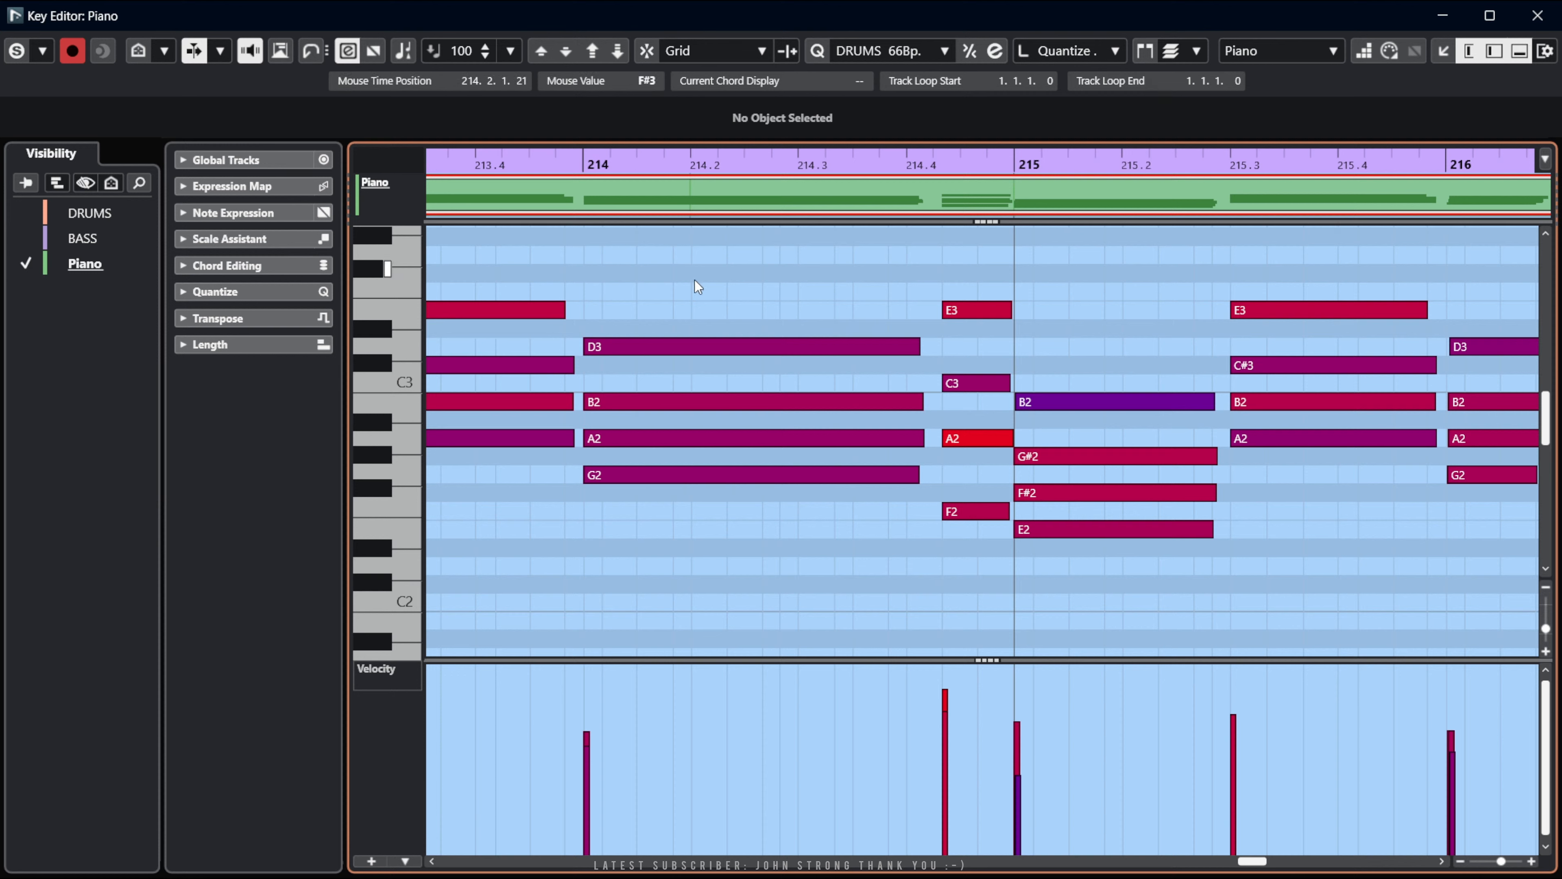
Play the piano notes from just before bar 214
click(575, 165)
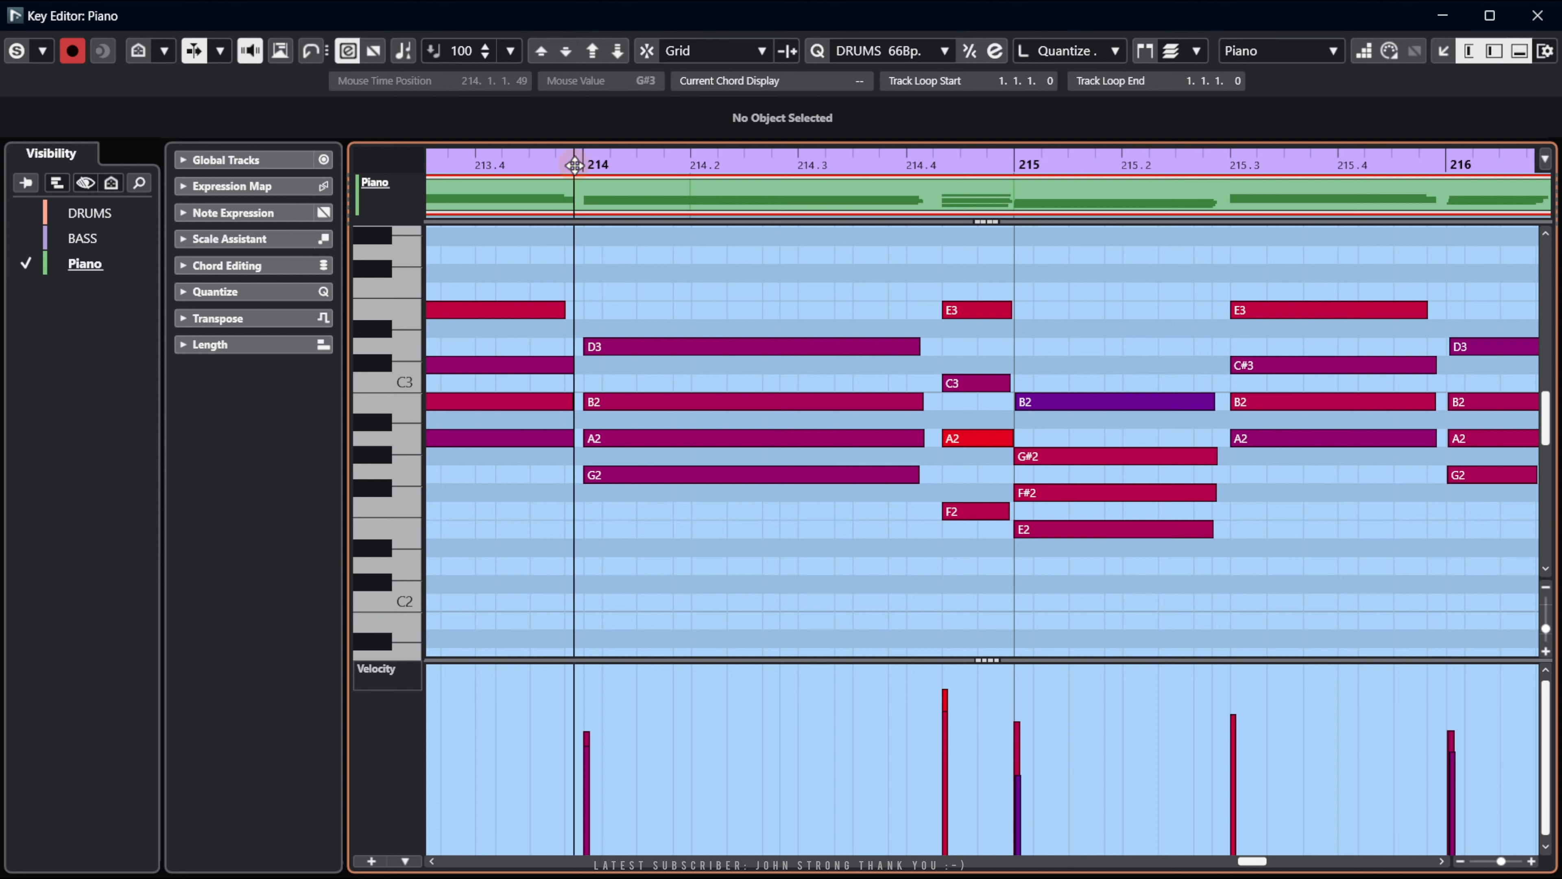
key(space)
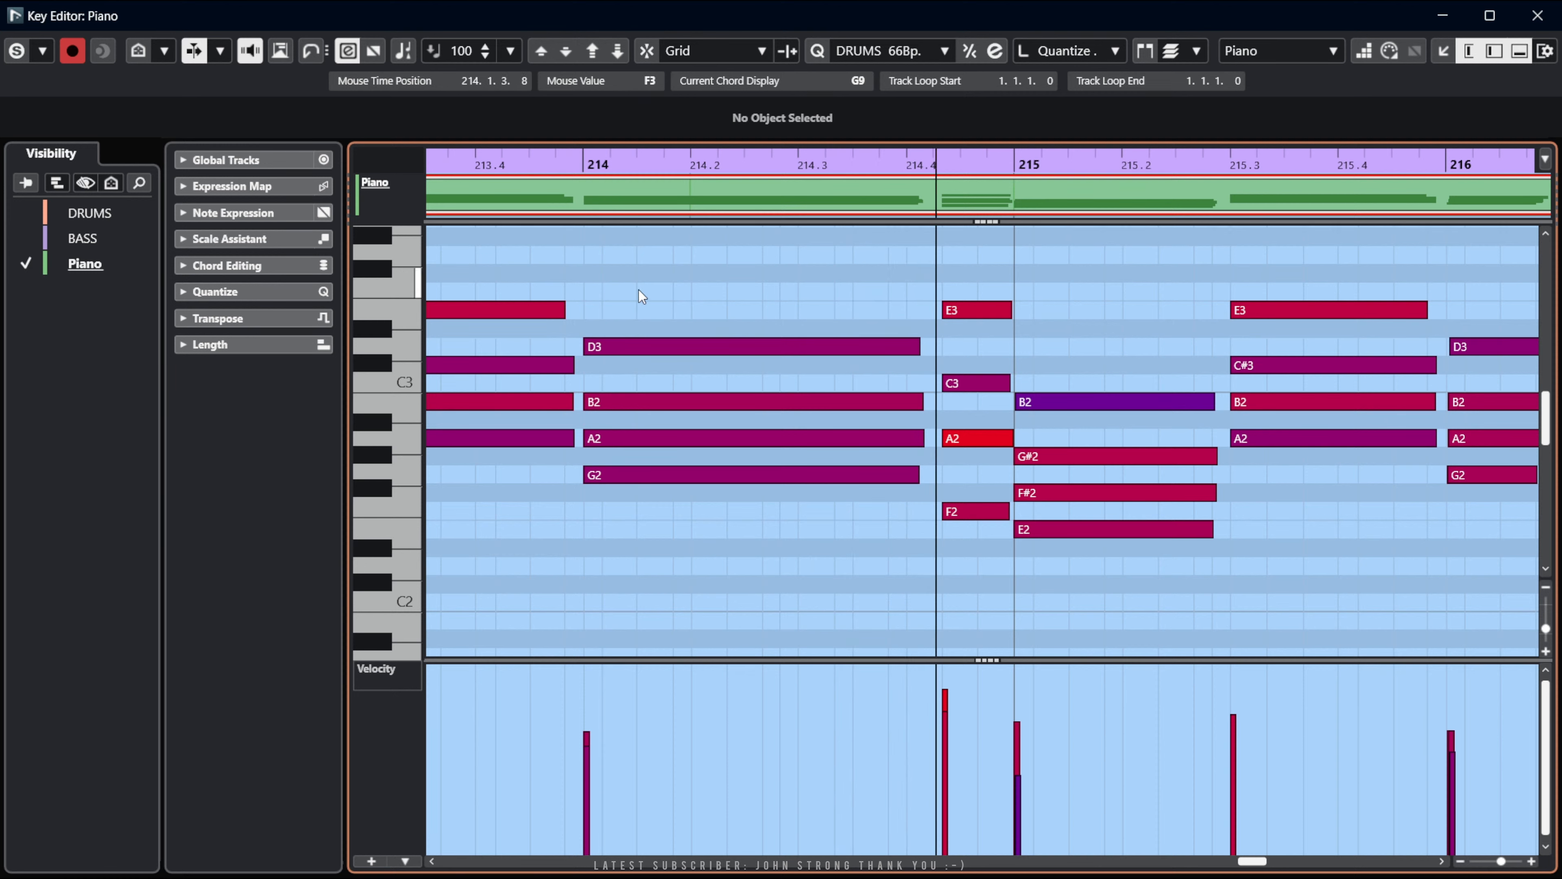
Activate the Range Selection tool and place the range line at 214.2.4.59 in the Piano part
right_click(617, 288)
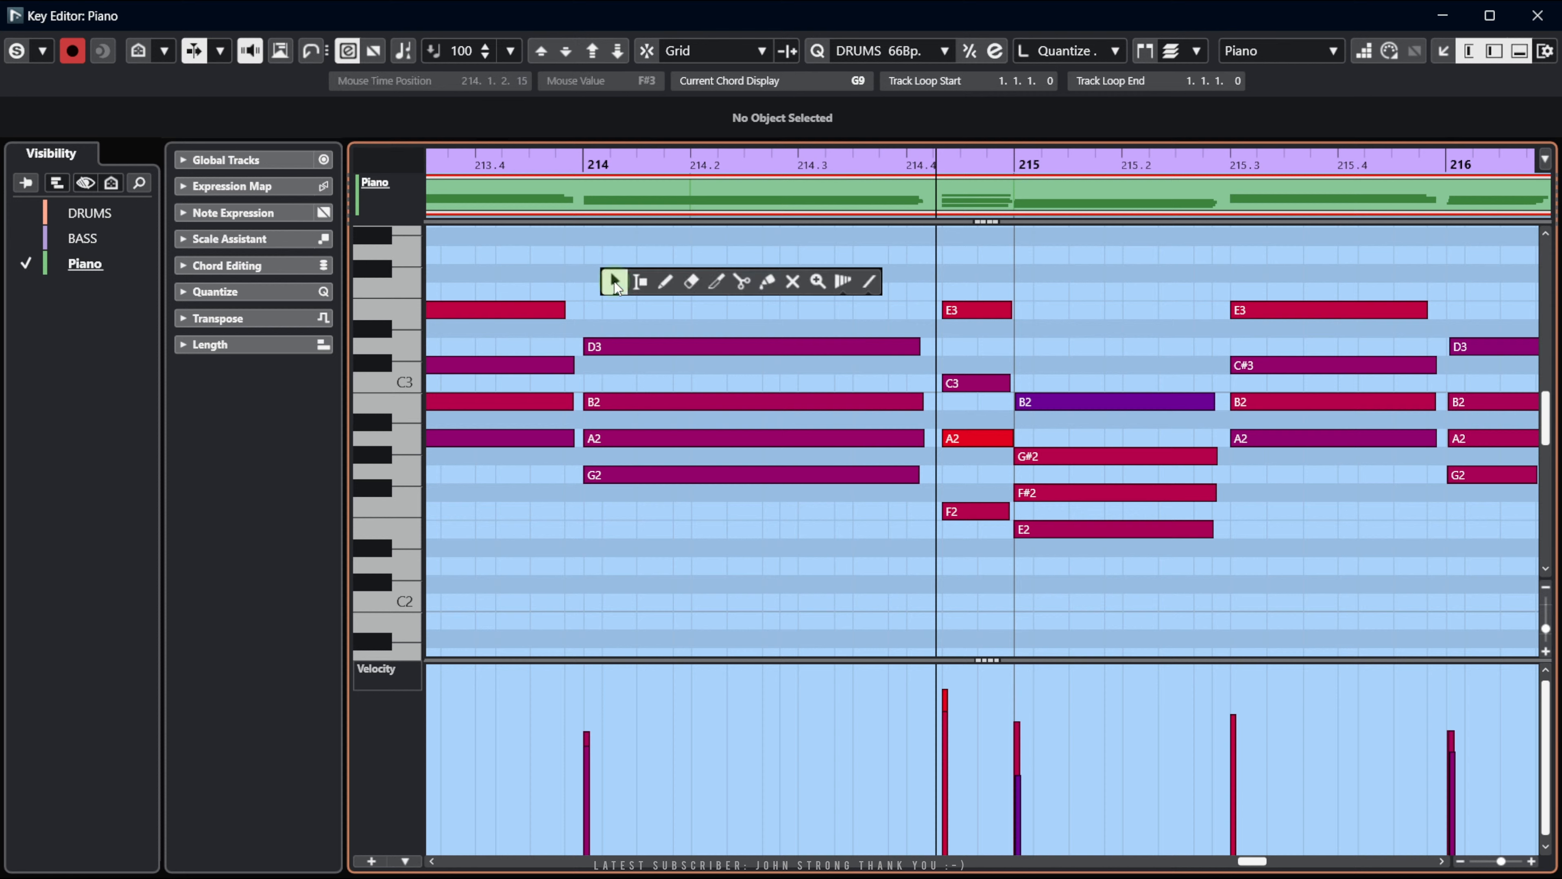
click(647, 284)
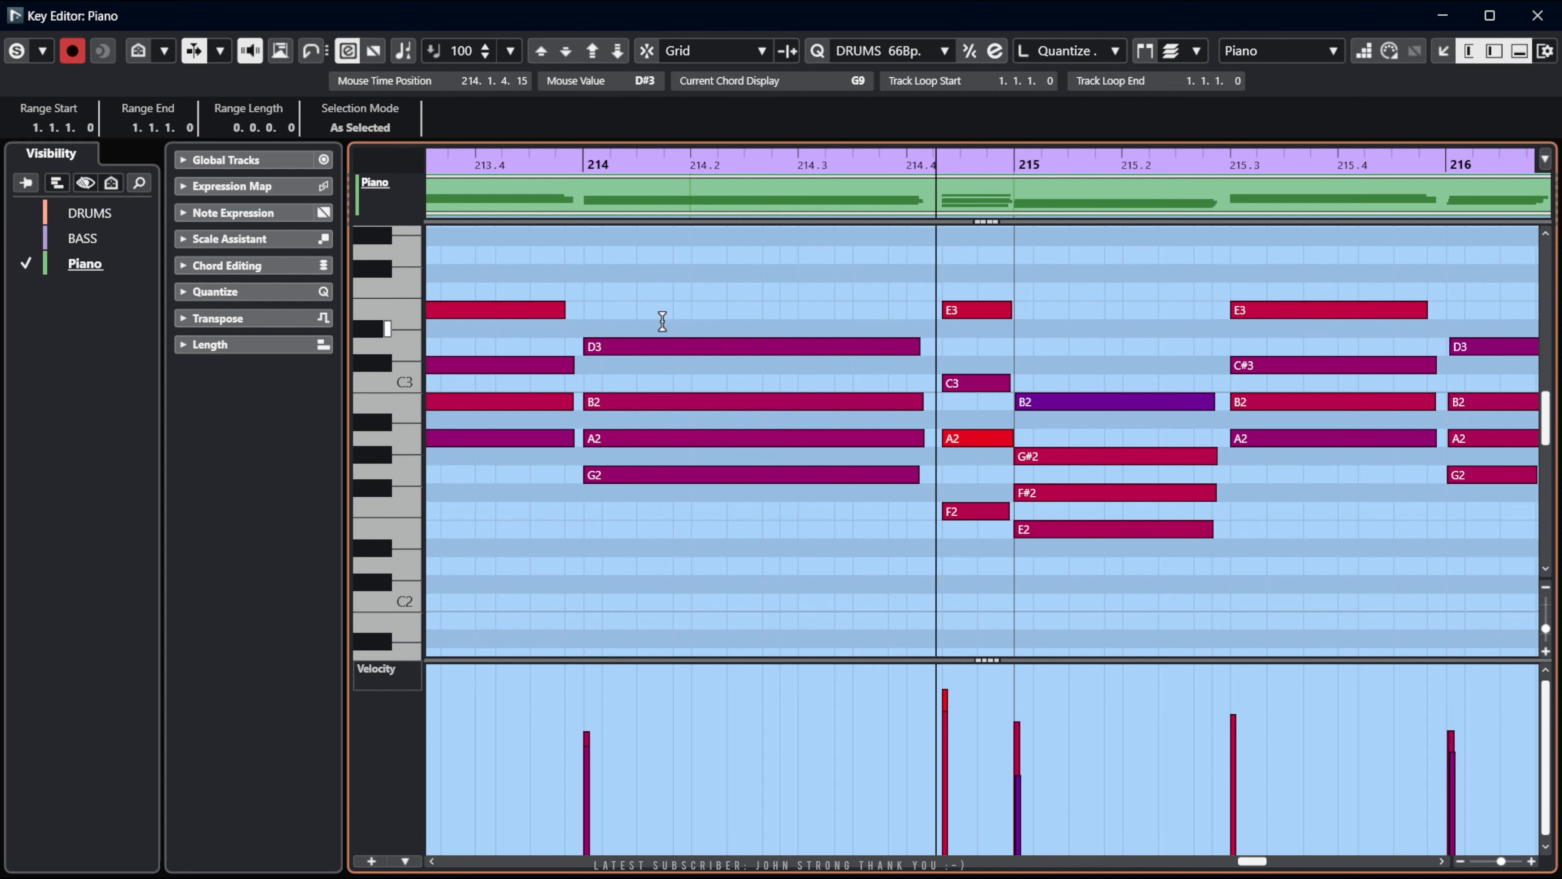
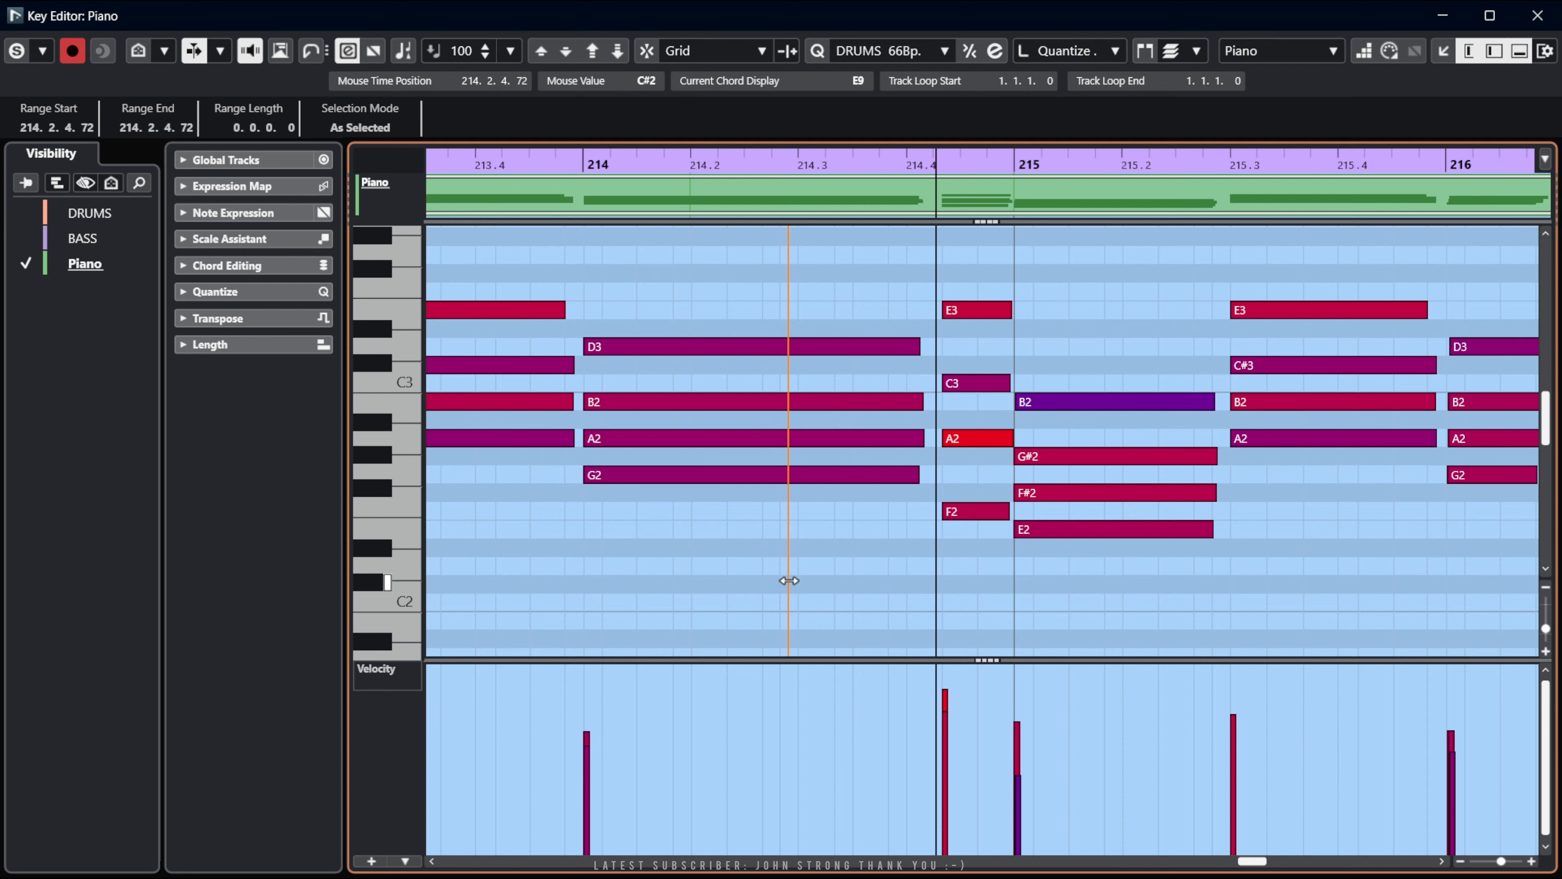
drag(788, 580, 784, 579)
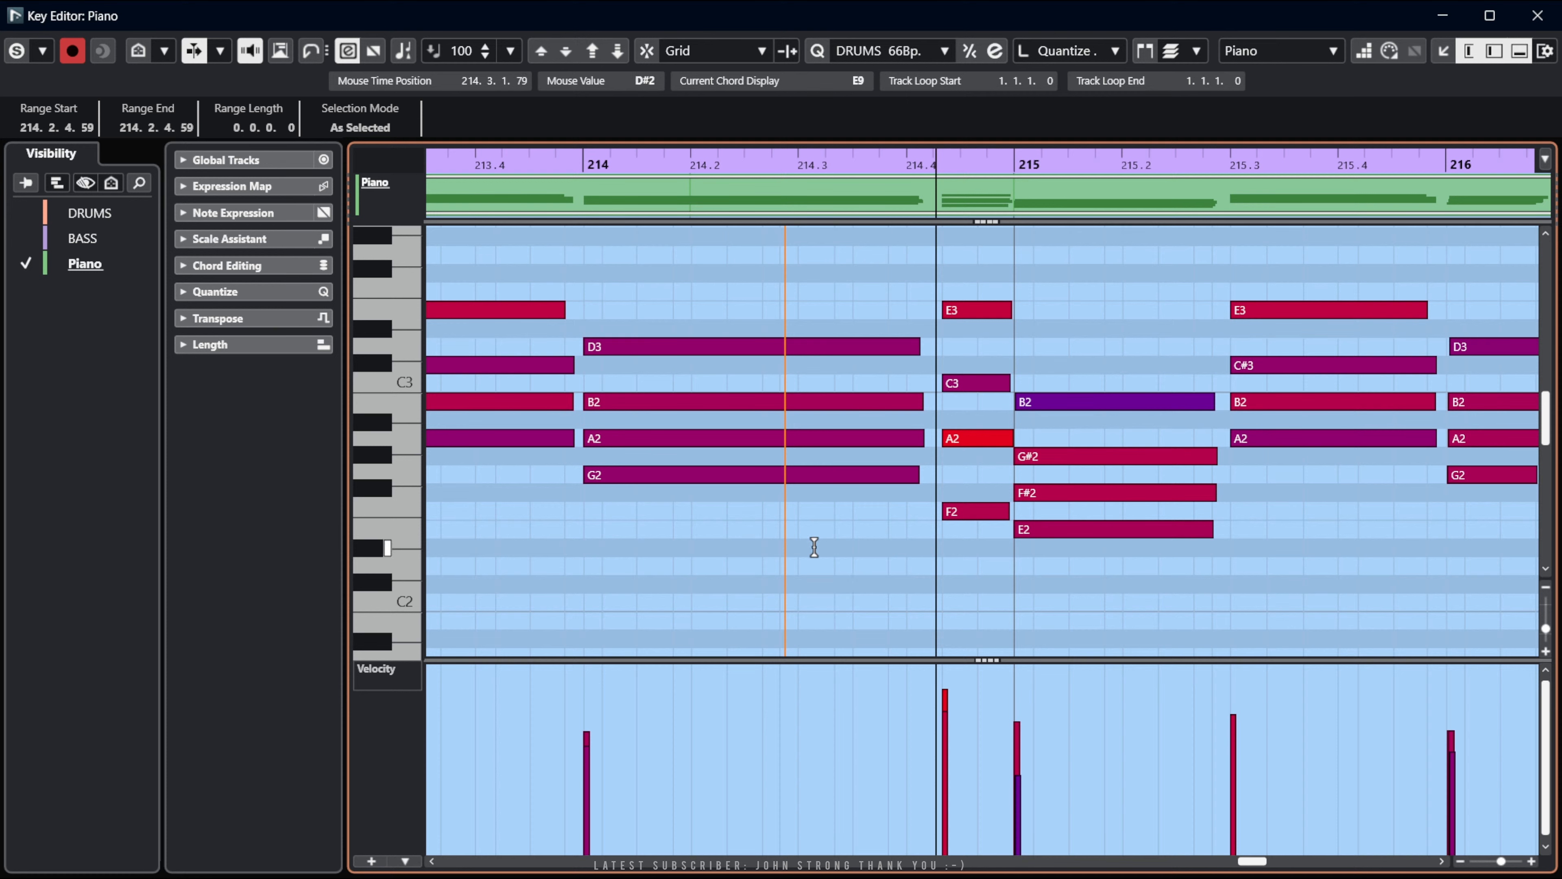
Rewind to before bar 214 and play the piano notes again into bar 215
scroll(1001, 541, down, 5)
scroll(1001, 547, up, 5)
scroll(1002, 551, up, 3)
scroll(999, 556, down, 3)
key(KP_Subtract)
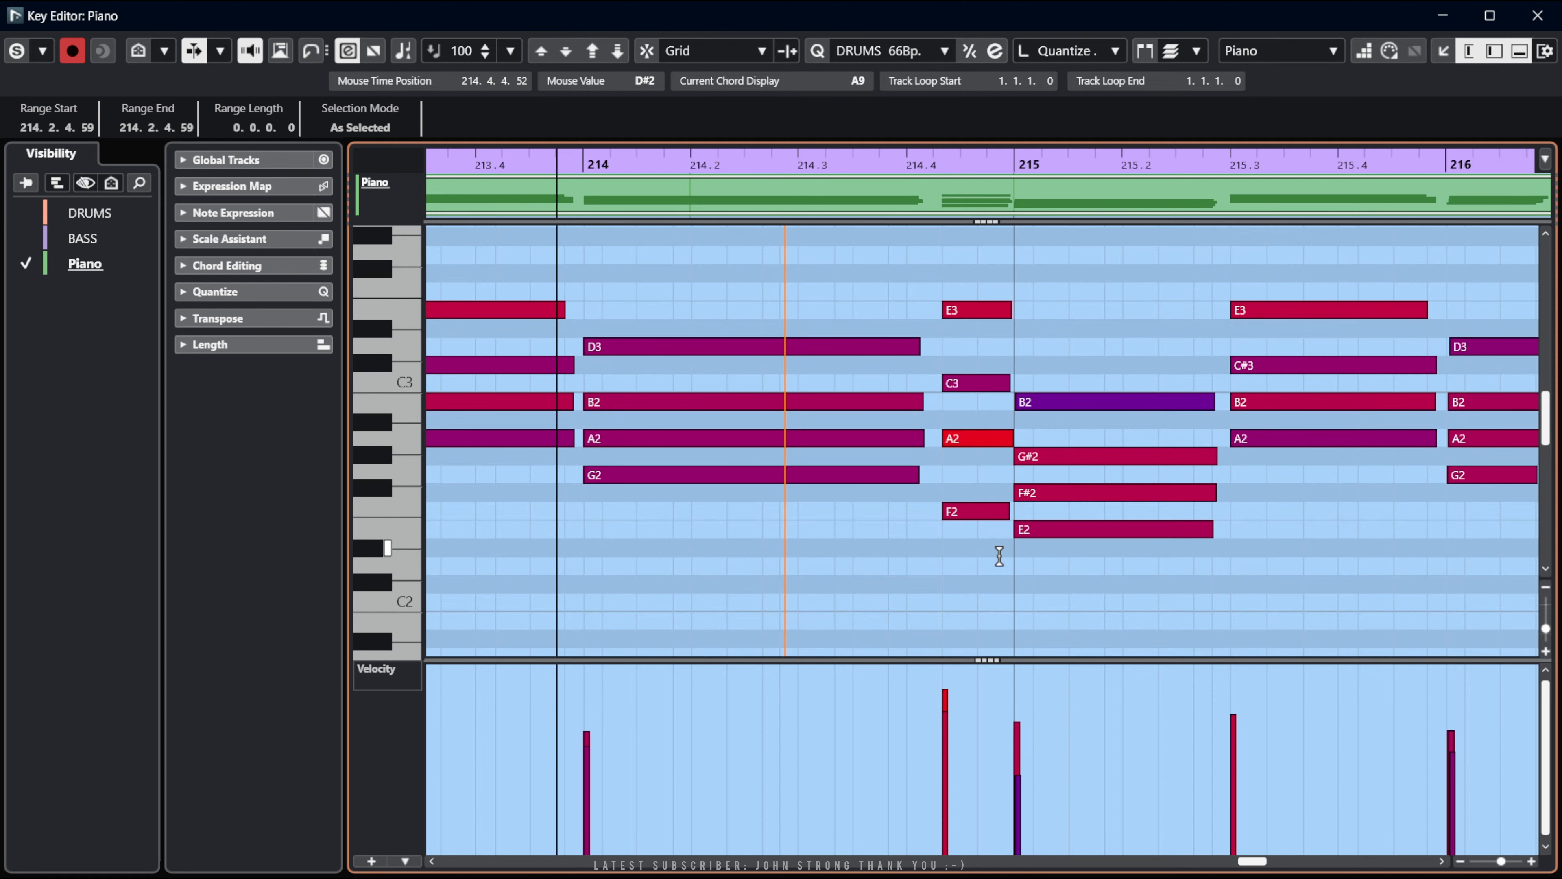
key(space)
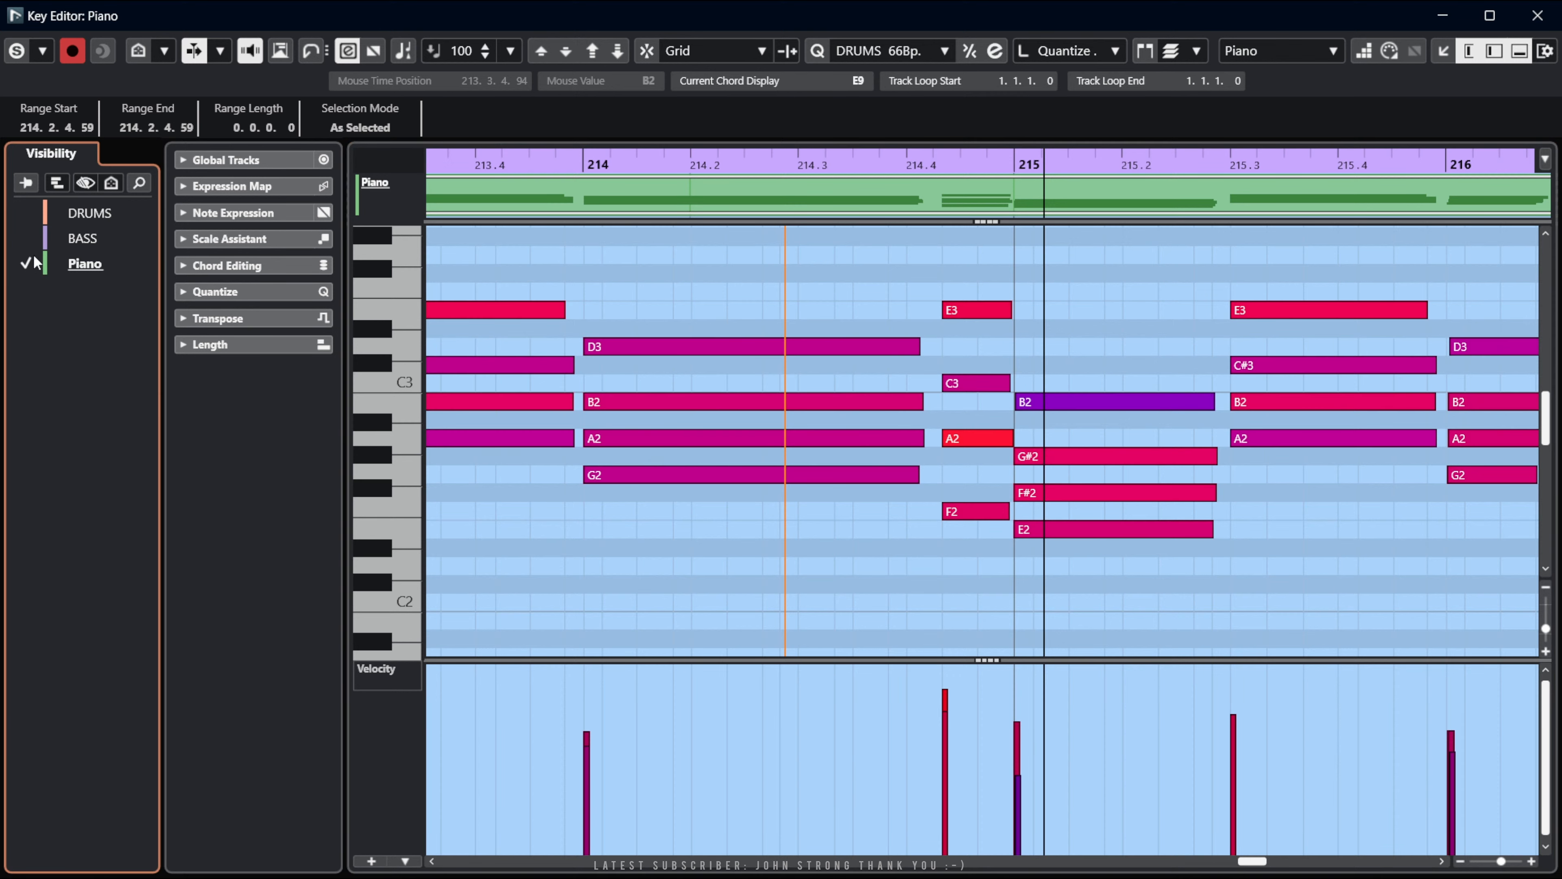
Show the BASS and DRUMS tracks alongside Piano in the Key Editor and increase the height of the BASS track
click(27, 238)
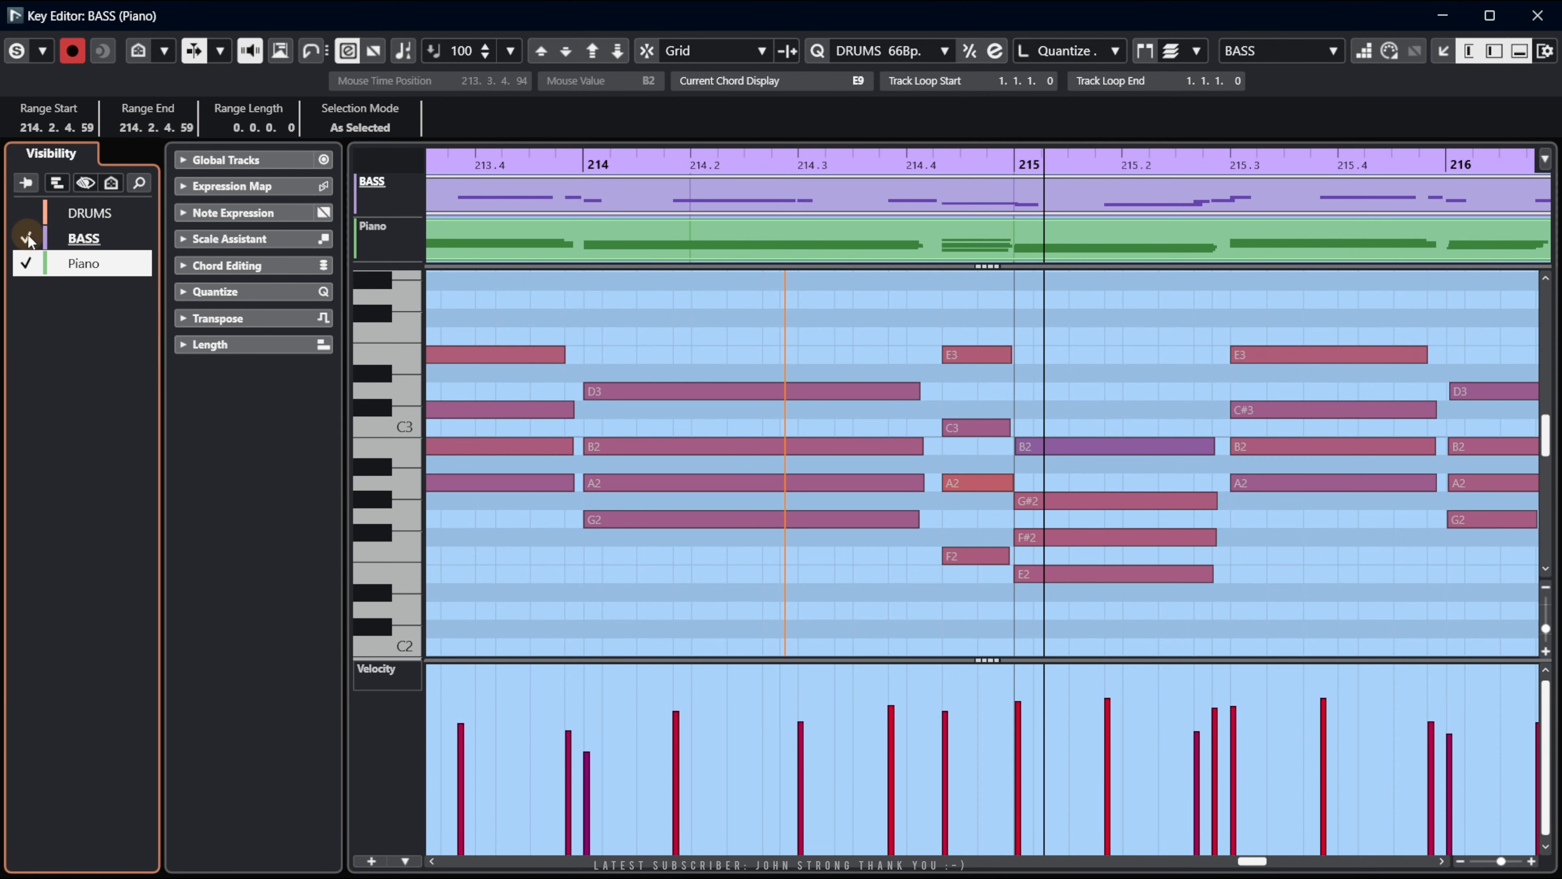
click(26, 213)
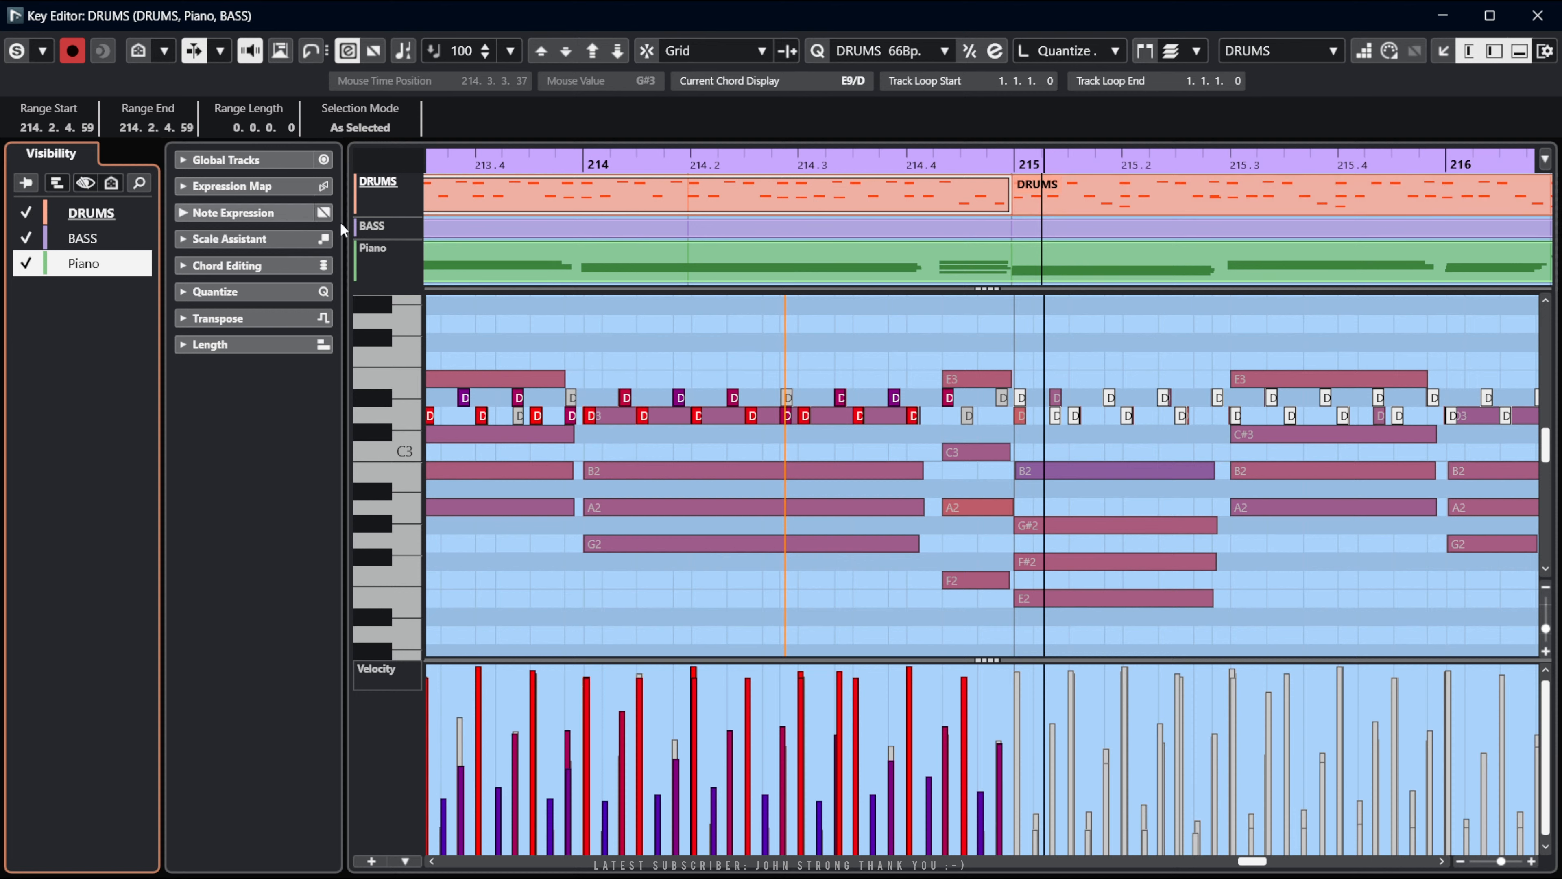
click(378, 250)
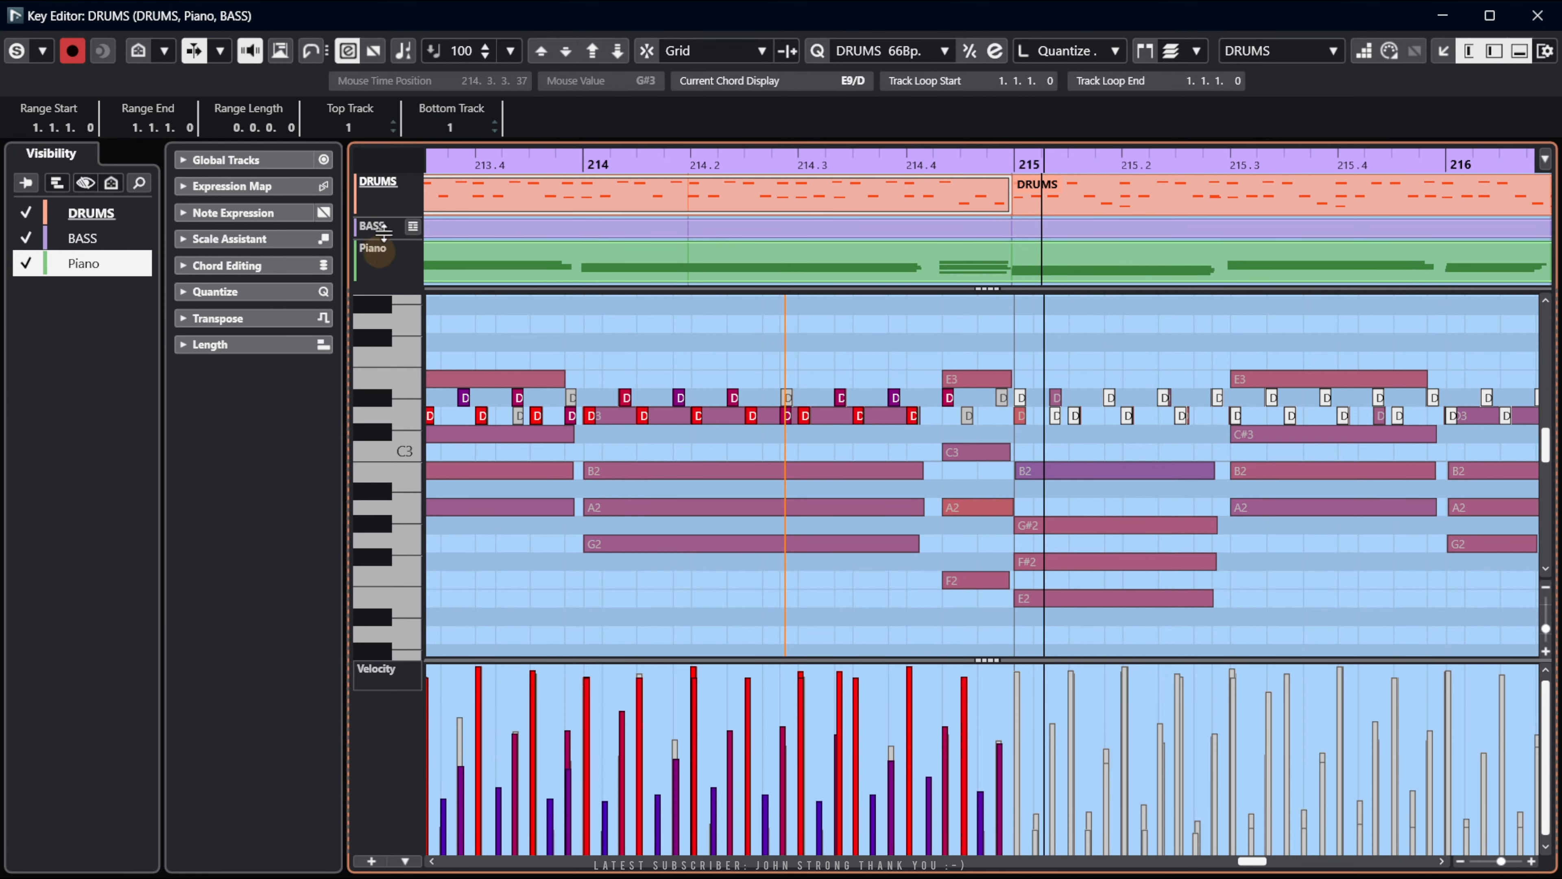
drag(383, 232, 392, 263)
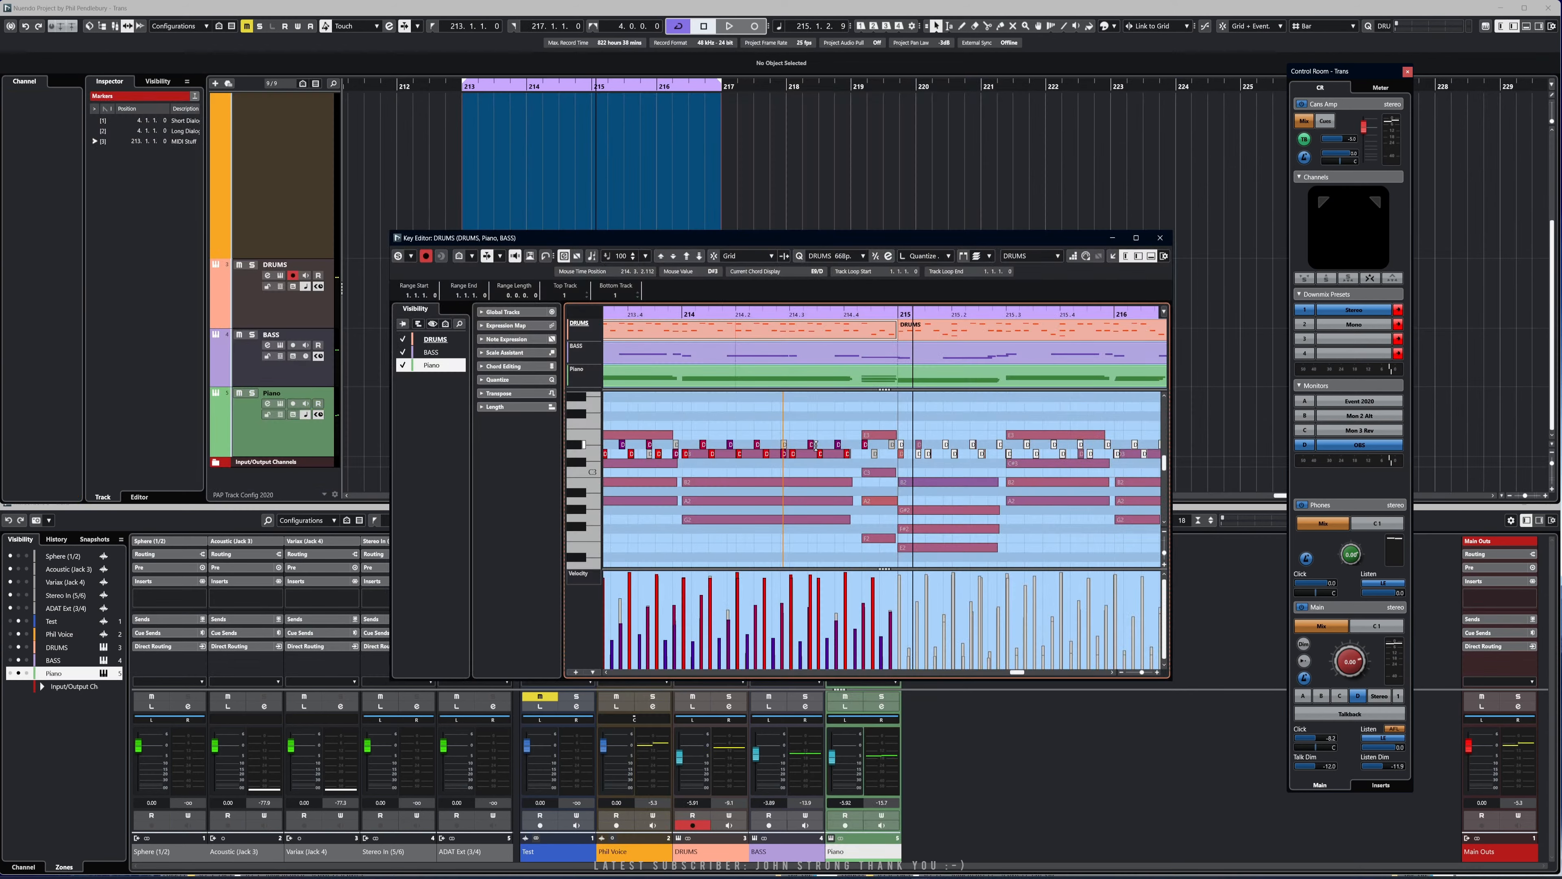
Maximize the Key Editor, view the start of the parts at bar 213, and hide the Piano track
click(1136, 238)
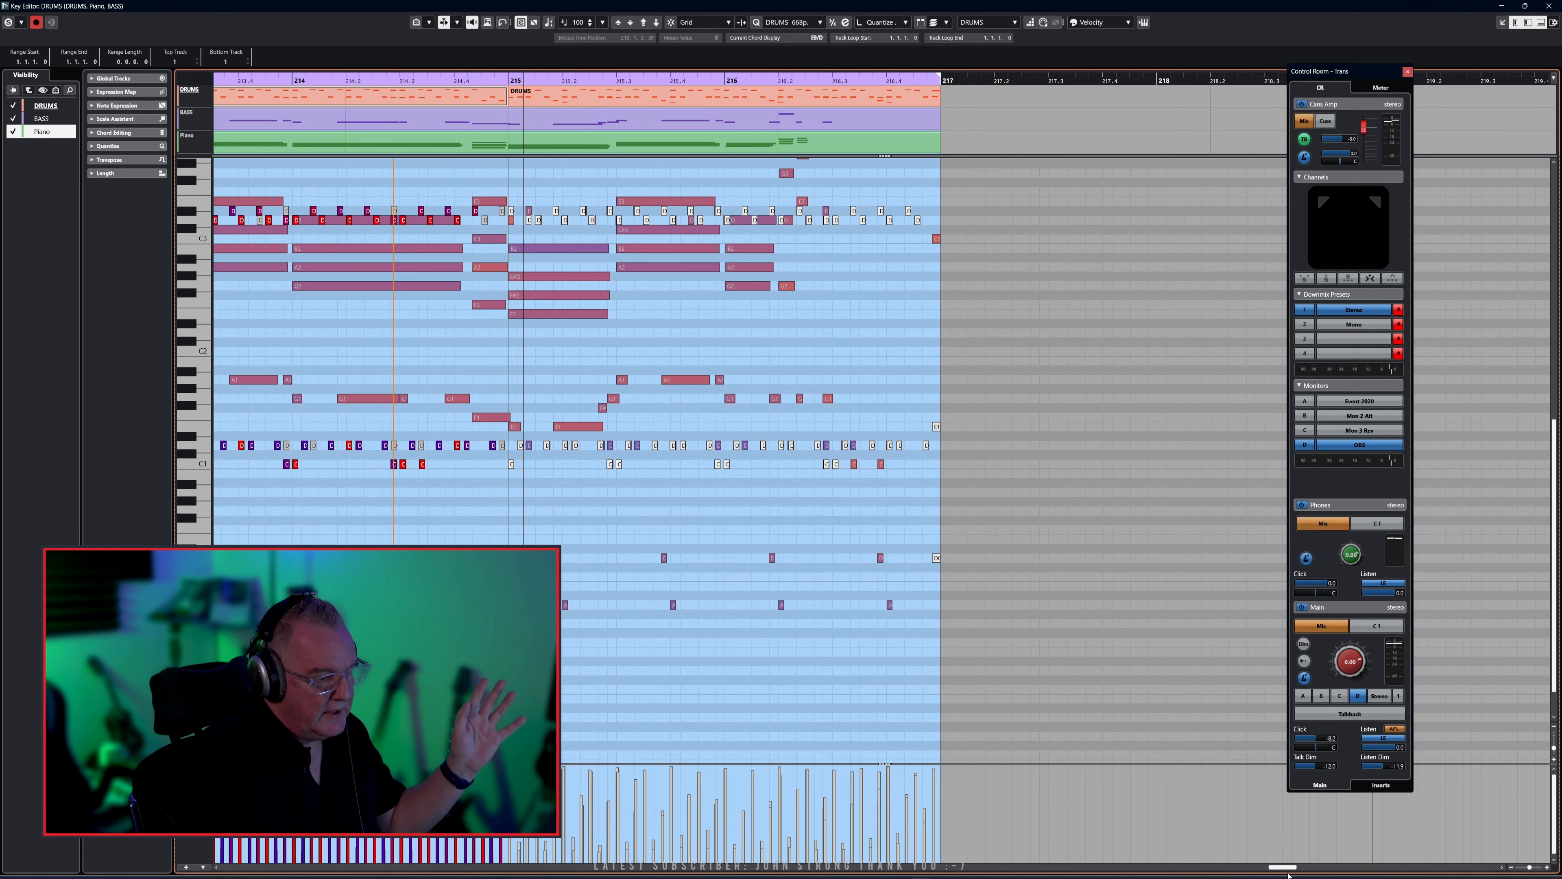
mouse_move(1288, 869)
mouse_down()
mouse_move(1263, 869)
mouse_move(1281, 873)
mouse_up()
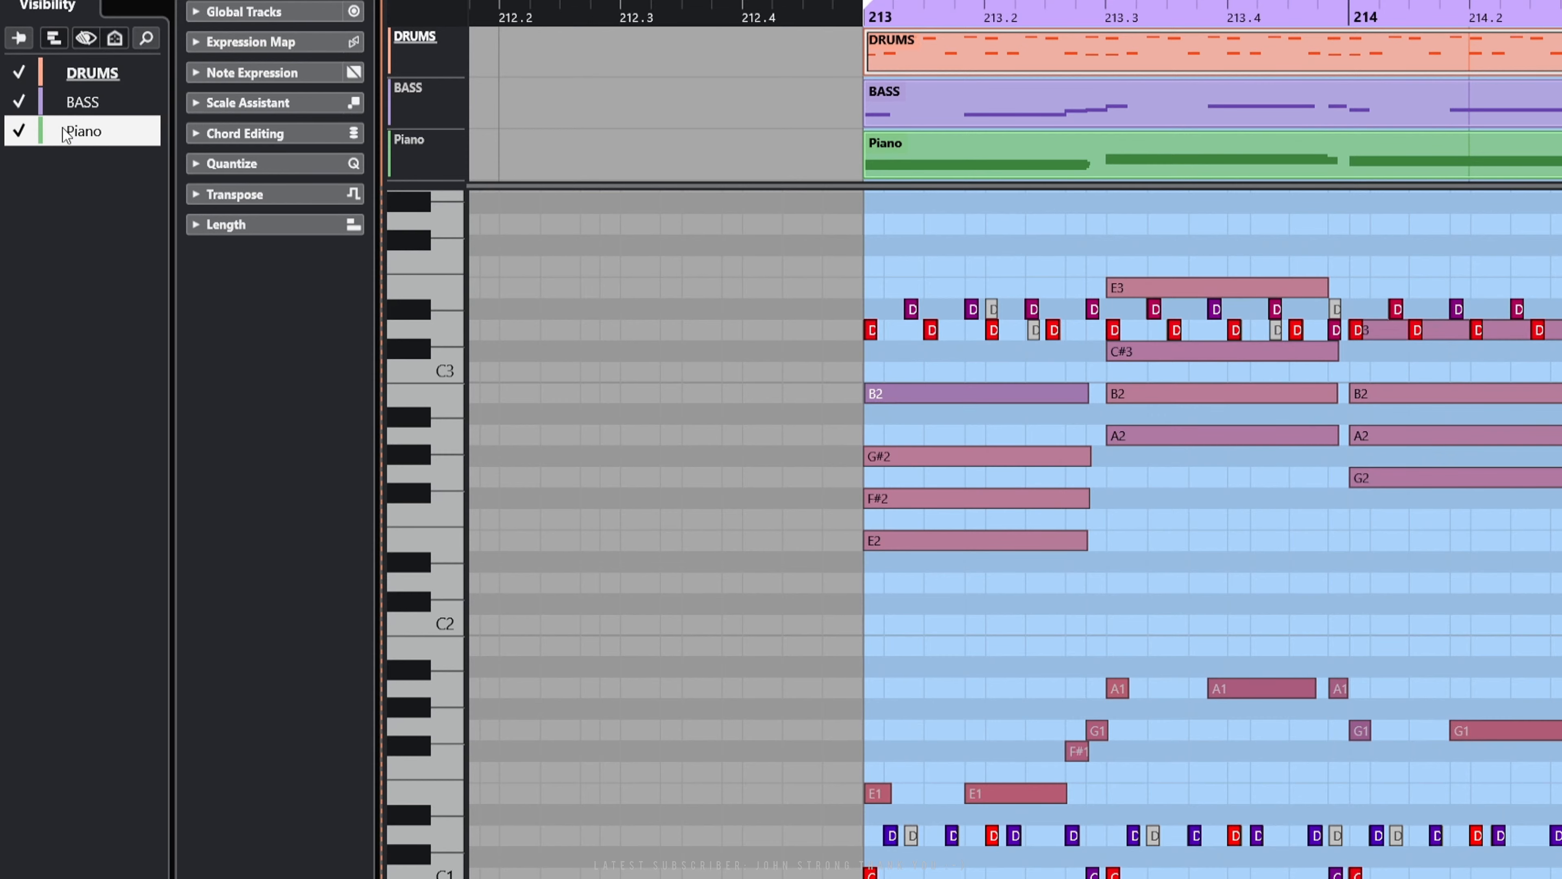
click(18, 132)
click(16, 135)
click(17, 132)
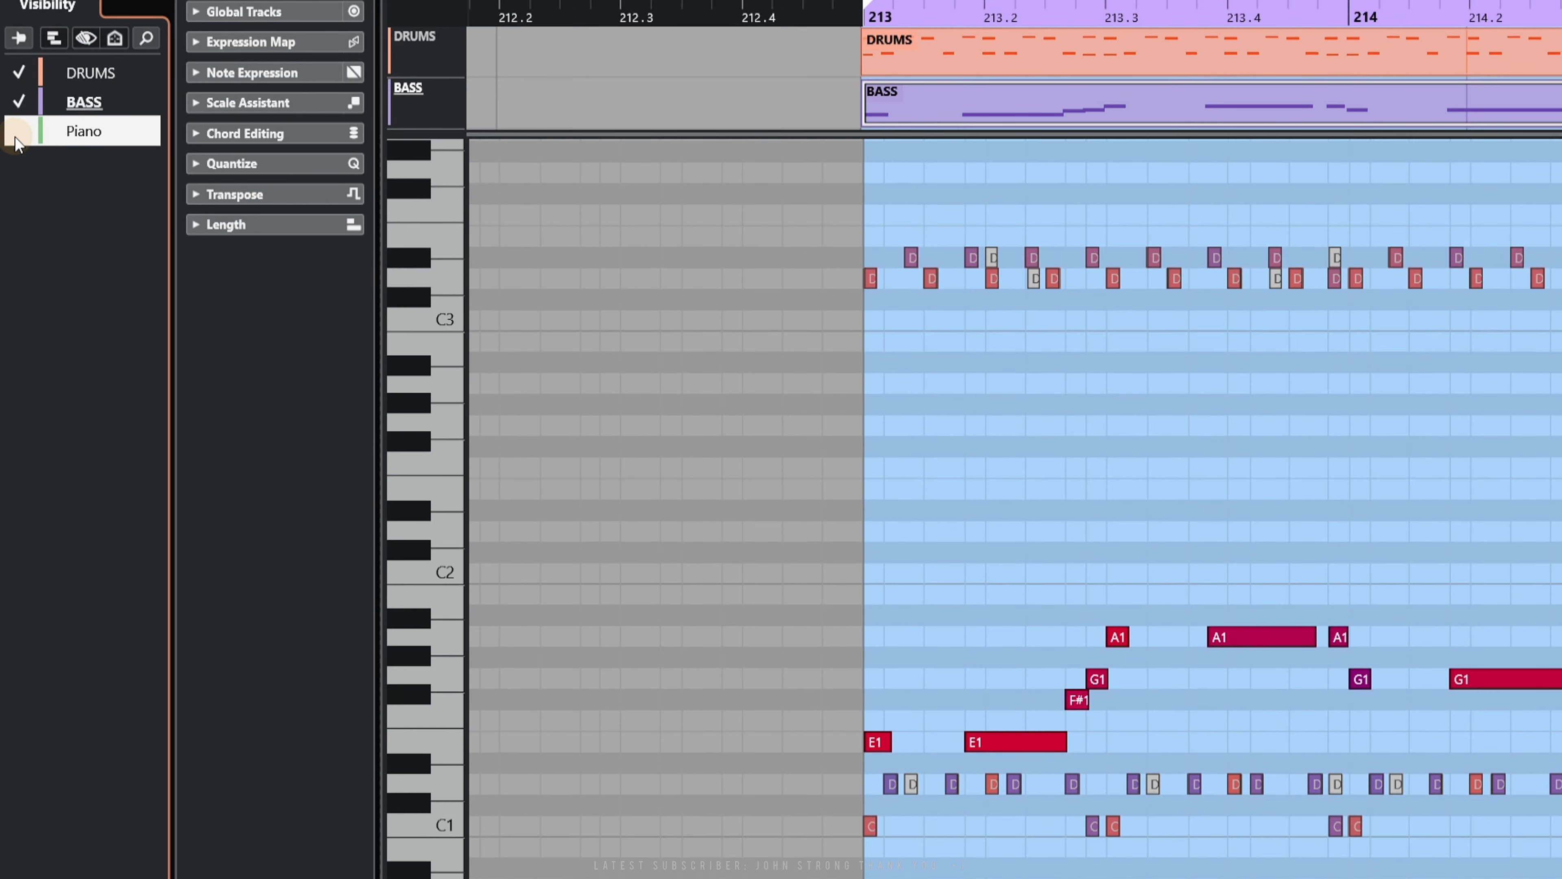
Toggle the BASS track's visibility, show the Piano track again in the Key Editor, and play the parts into bar 214
click(17, 102)
click(17, 102)
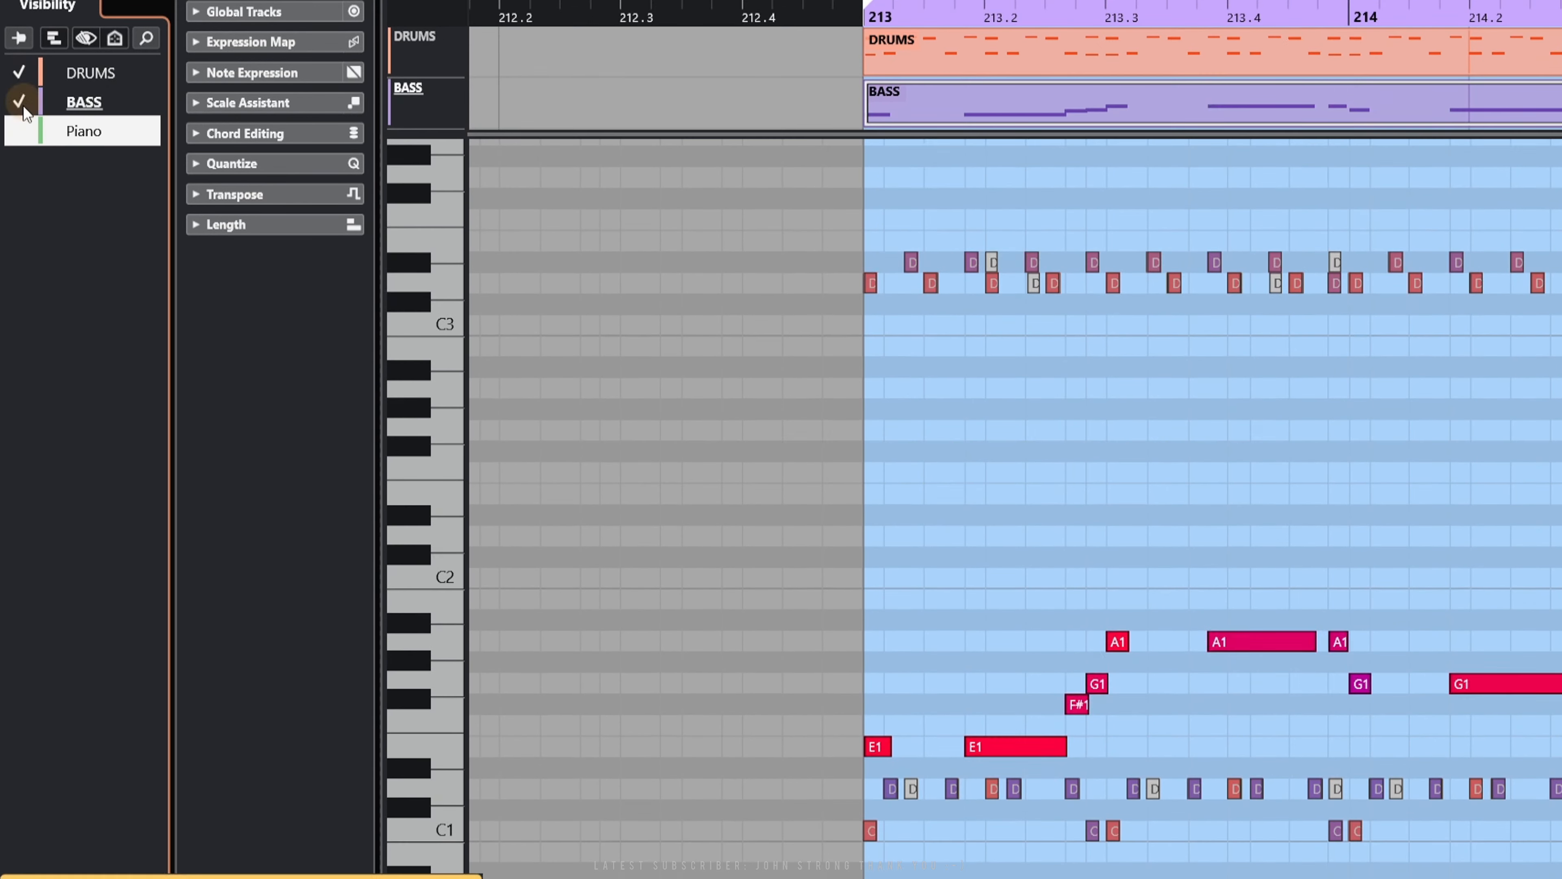
click(17, 132)
click(804, 683)
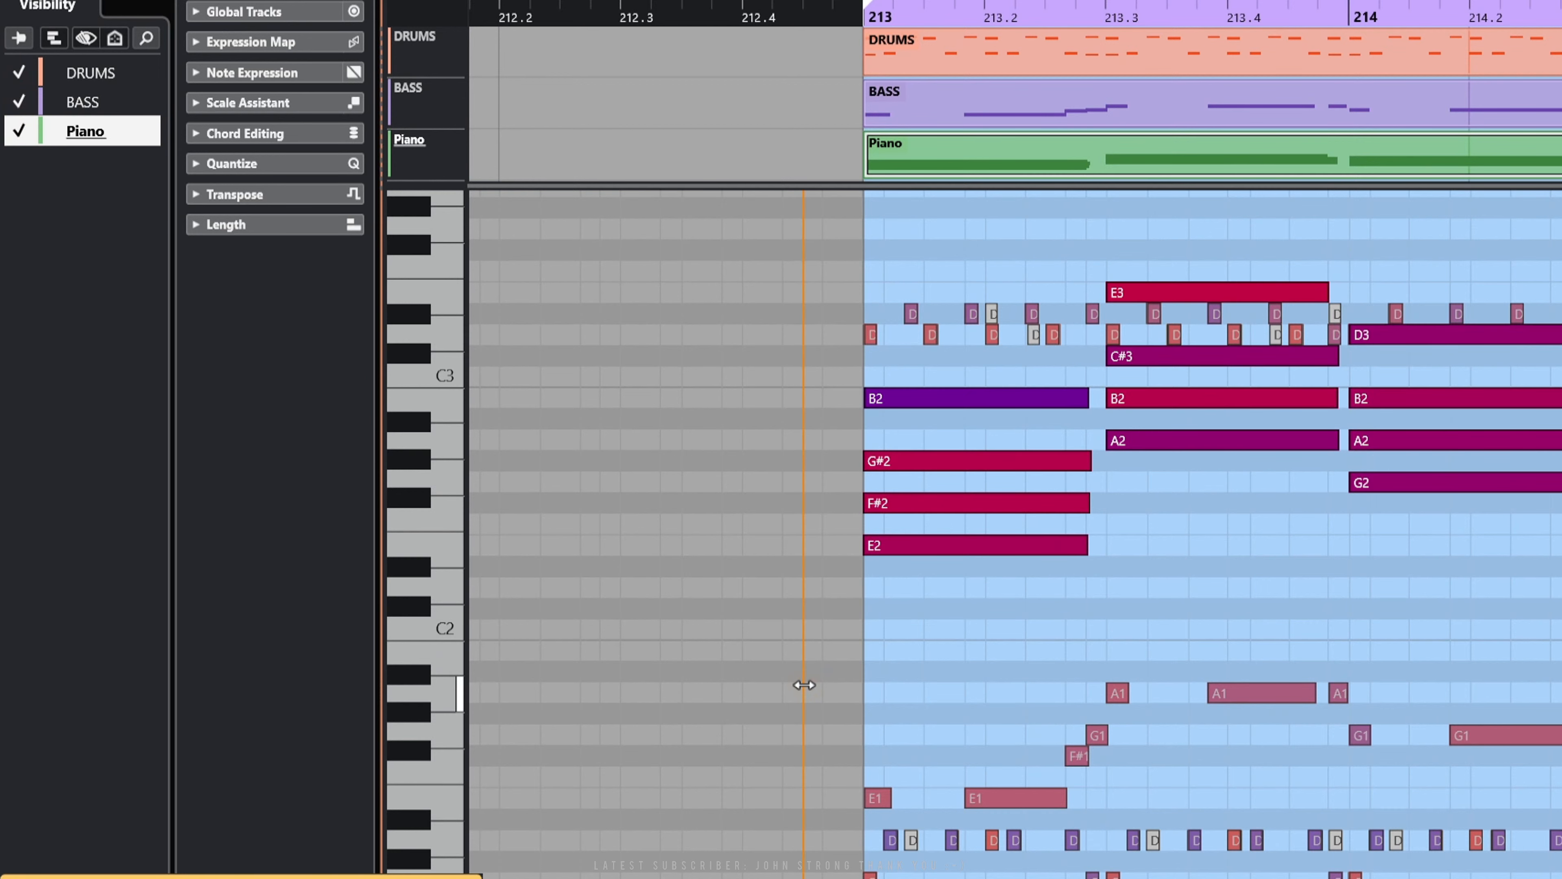
key(space)
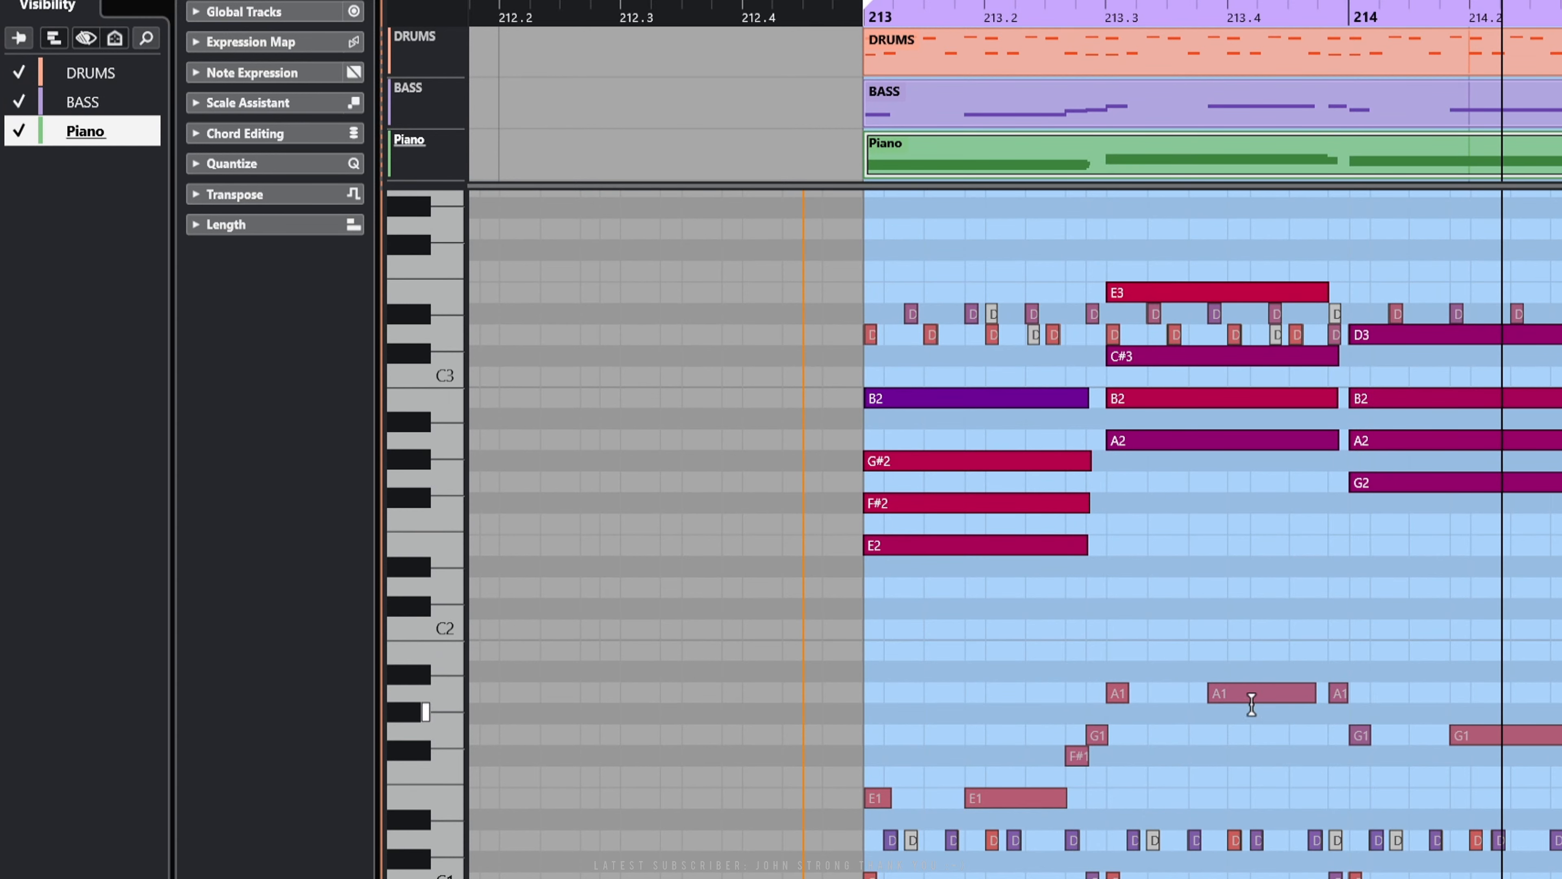
Switch to the Object Selection tool and make BASS the active track by selecting its A1 note in bar 213 and G1 note in bar 214
right_click(1227, 503)
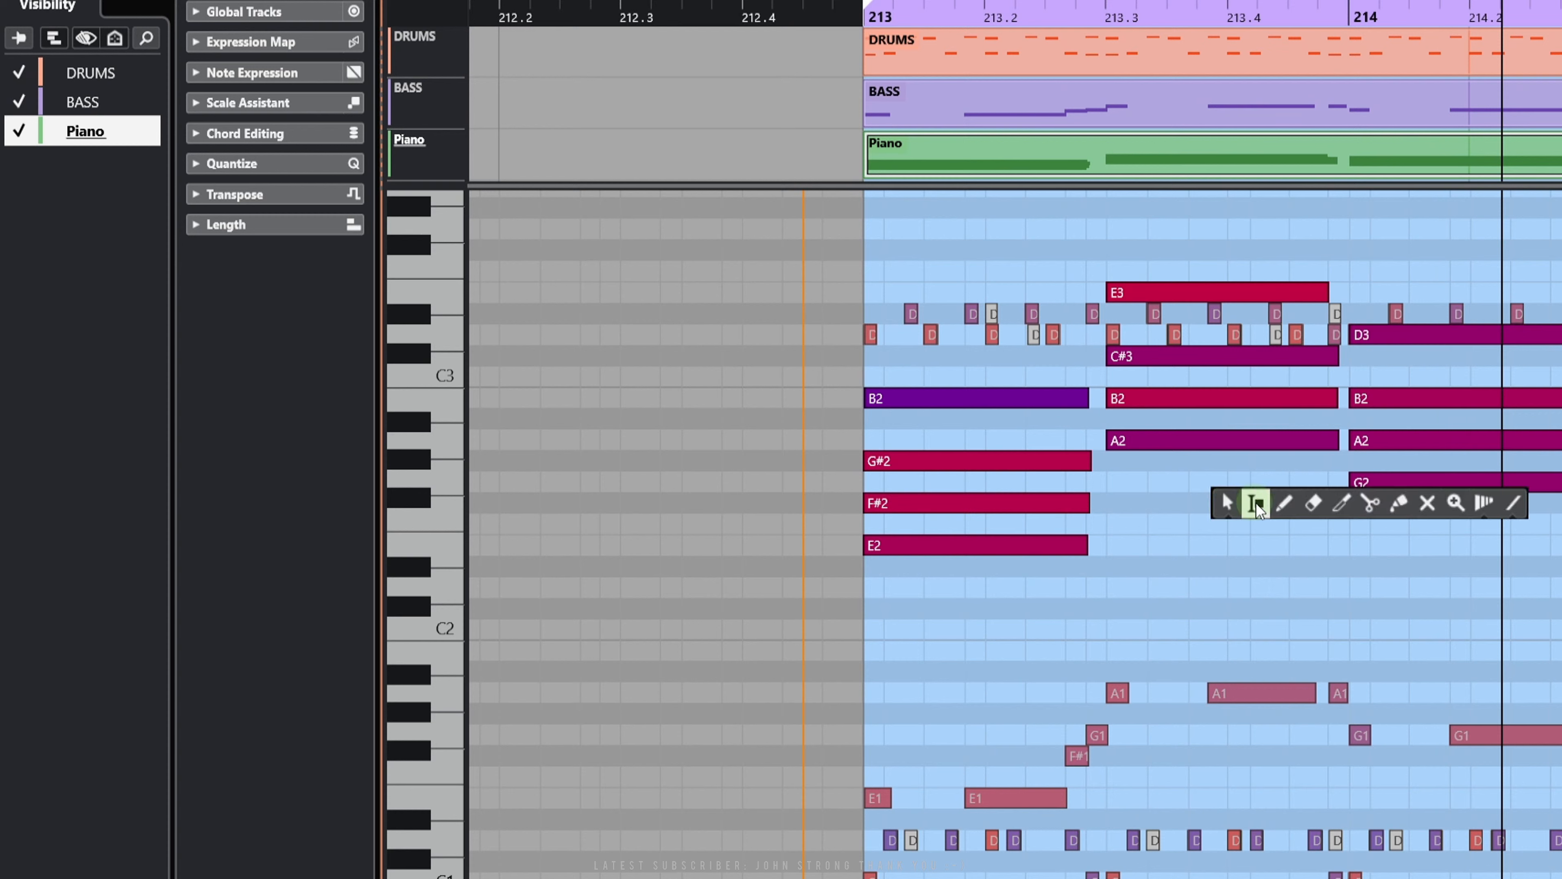
click(1229, 503)
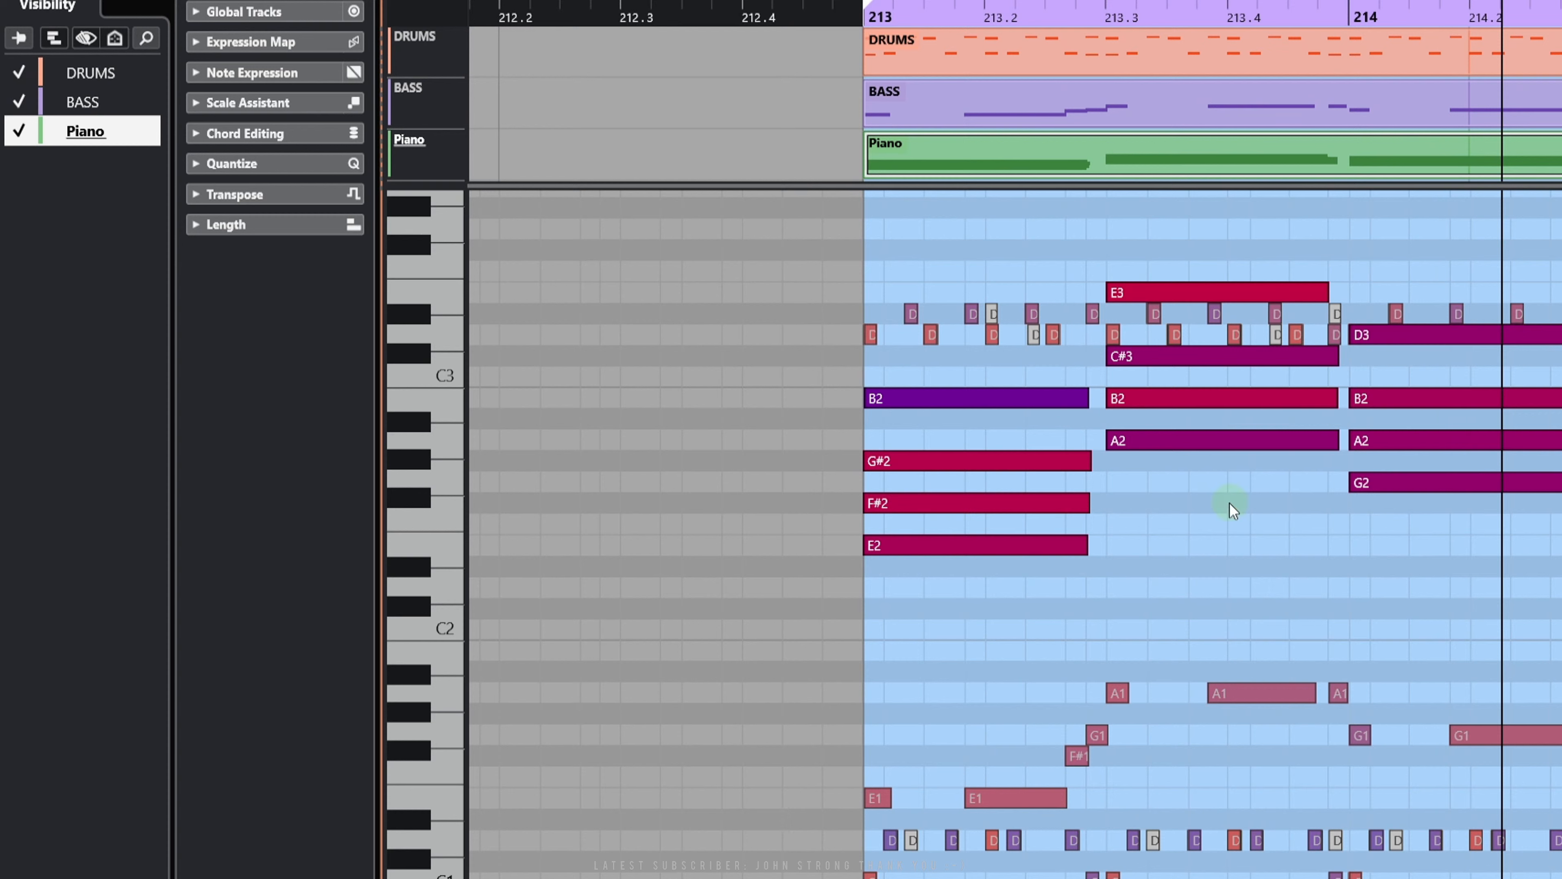
click(1244, 696)
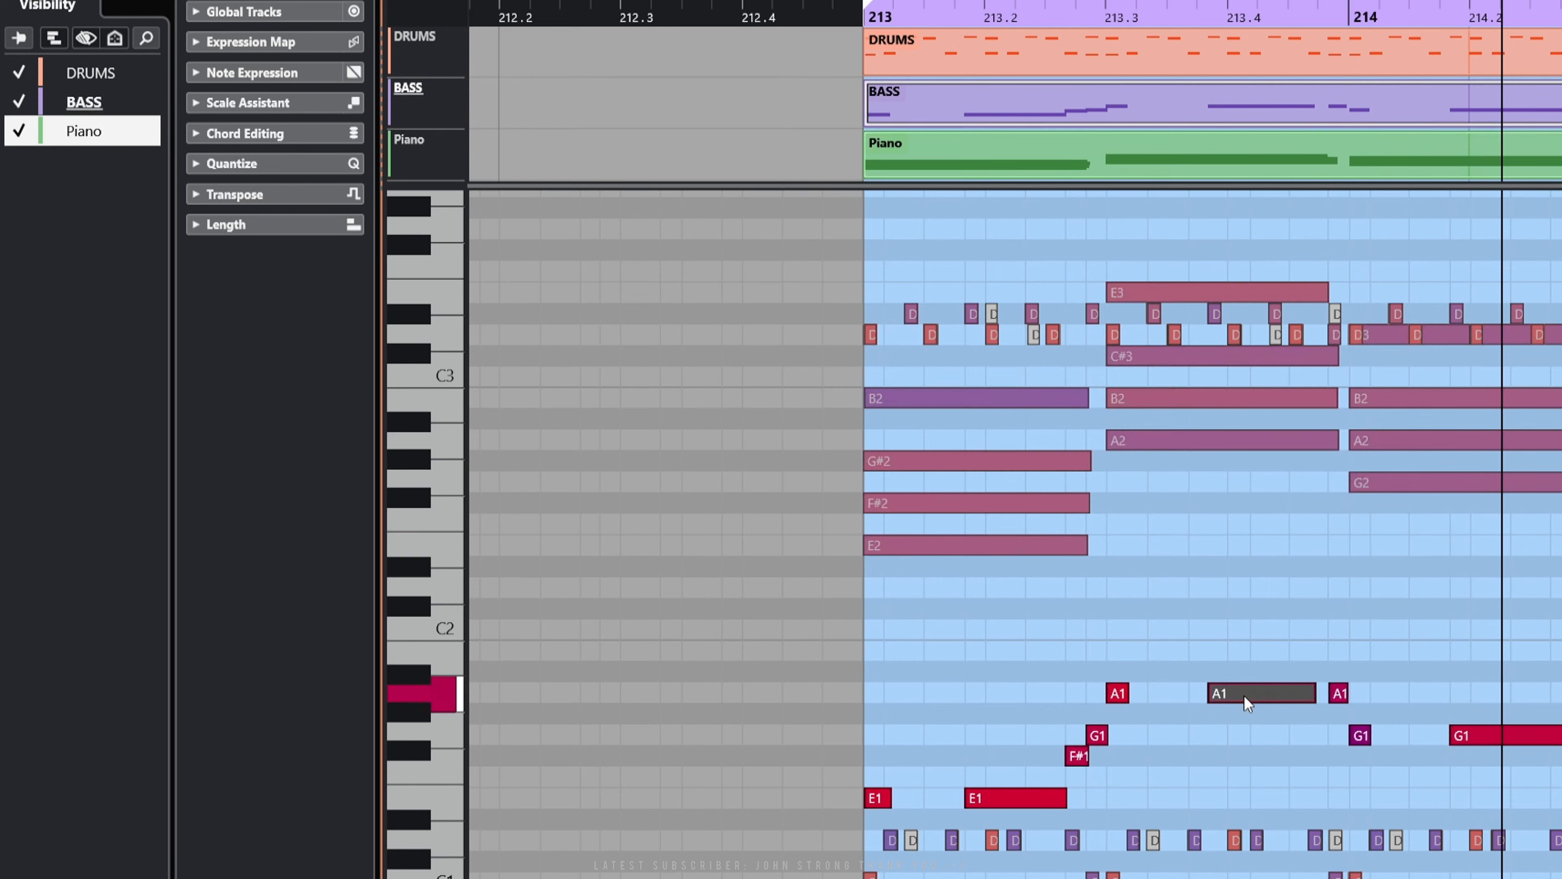
click(1512, 736)
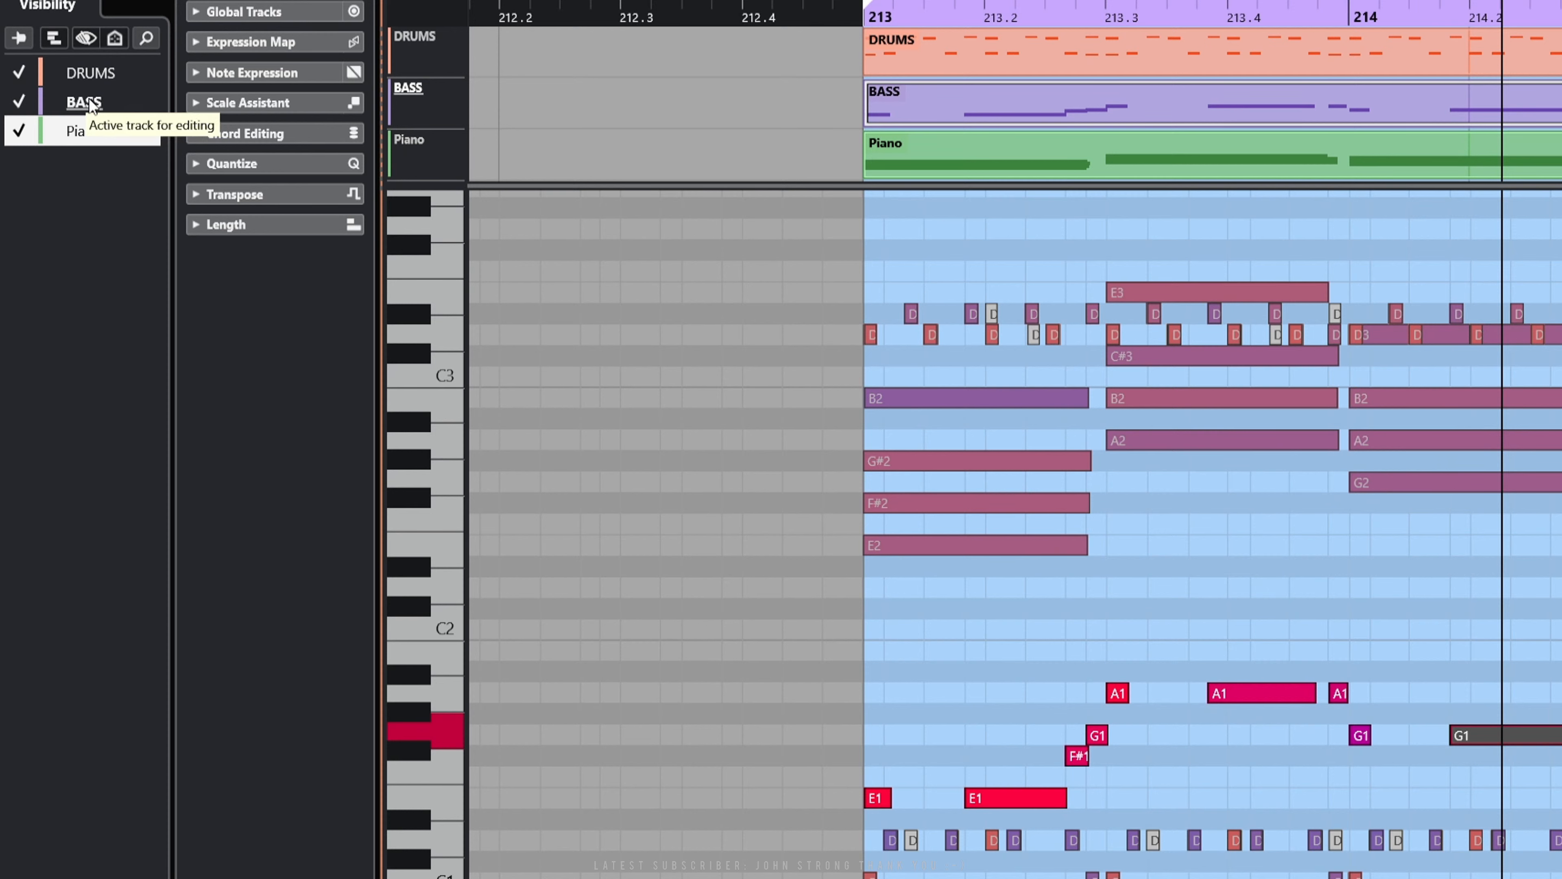
Switch the track display mode between Active Track Only and All Visible Tracks twice, ending on All Visible Tracks
click(52, 38)
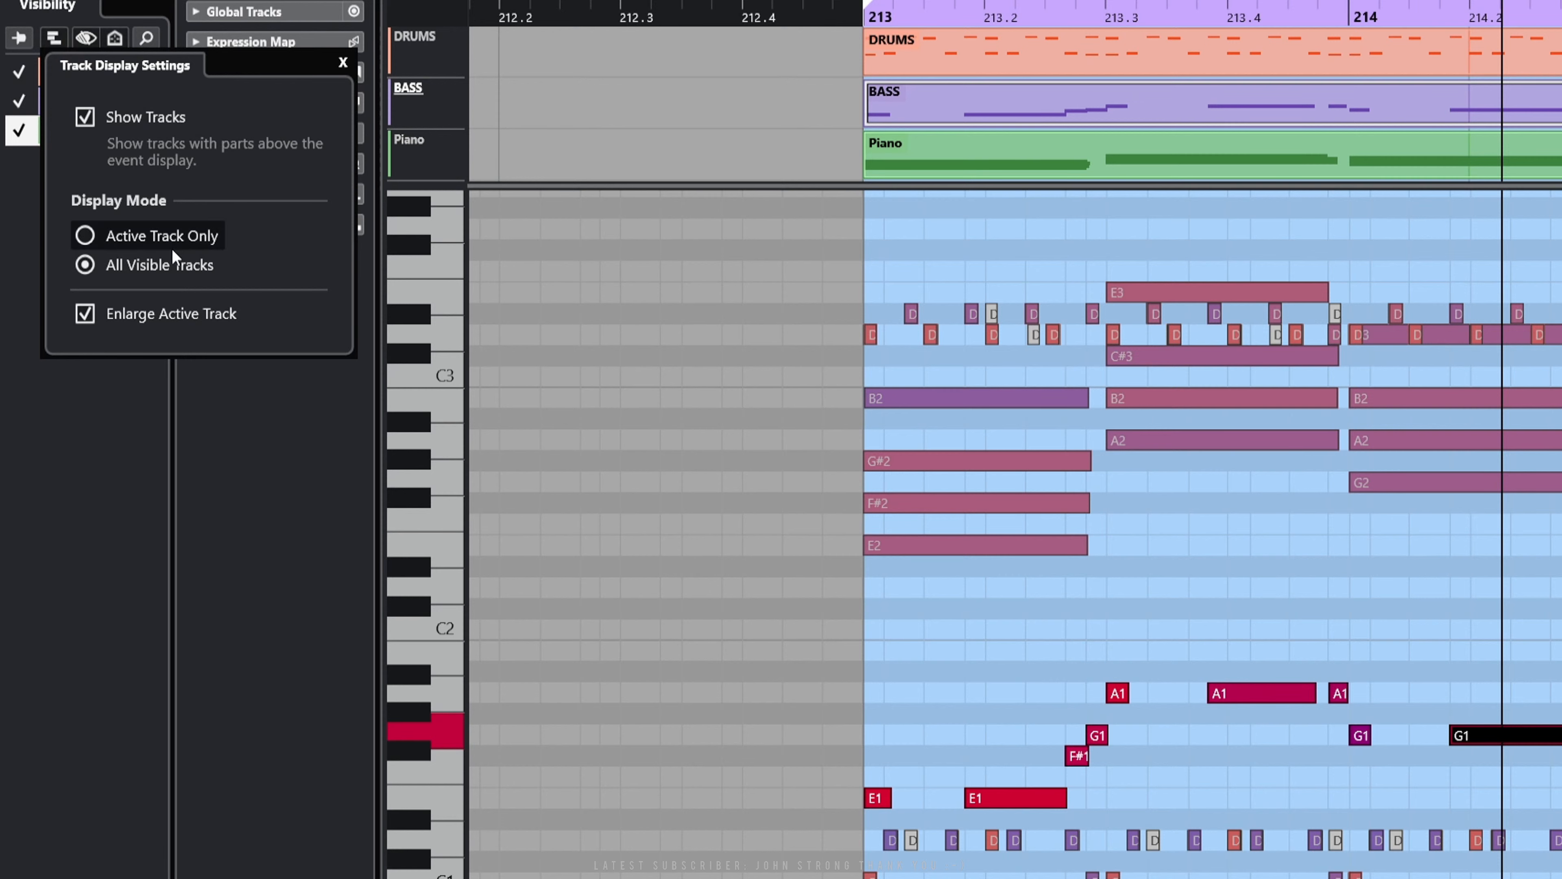
click(122, 238)
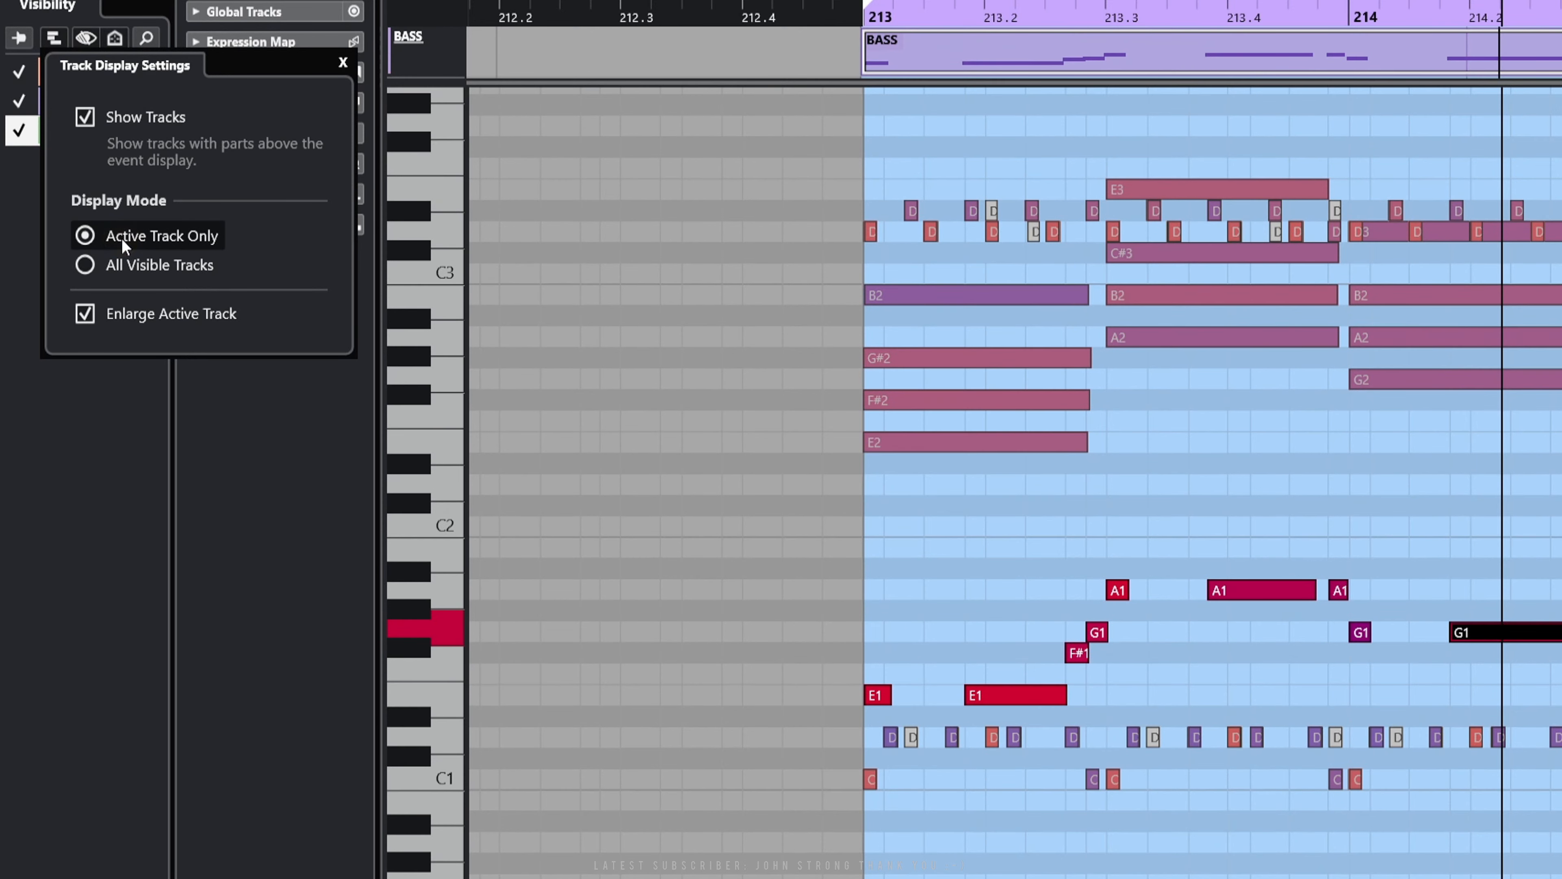
click(113, 266)
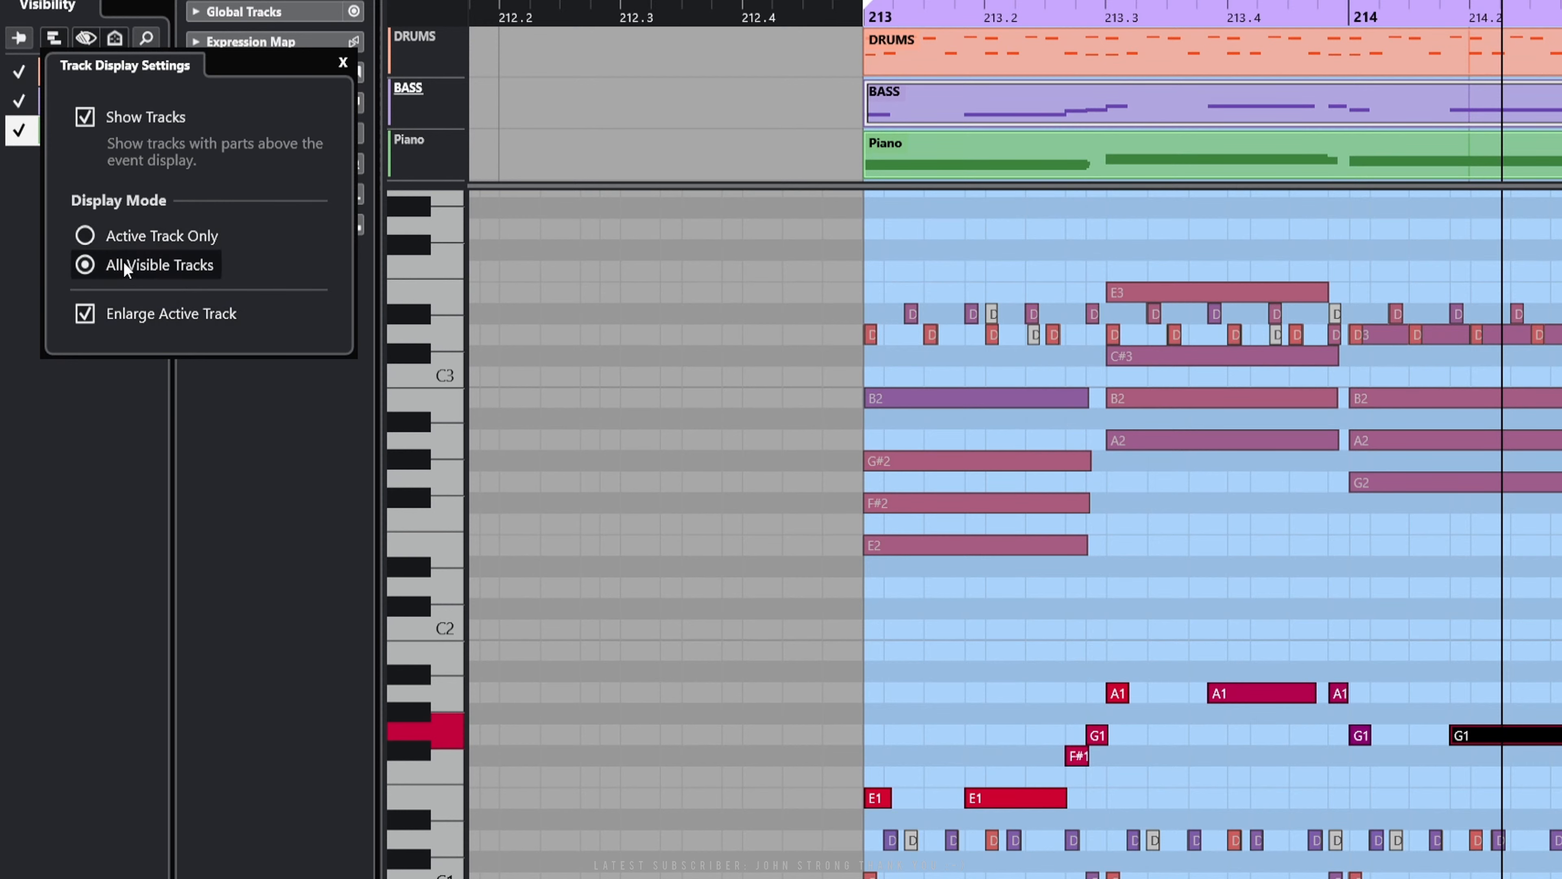
click(117, 236)
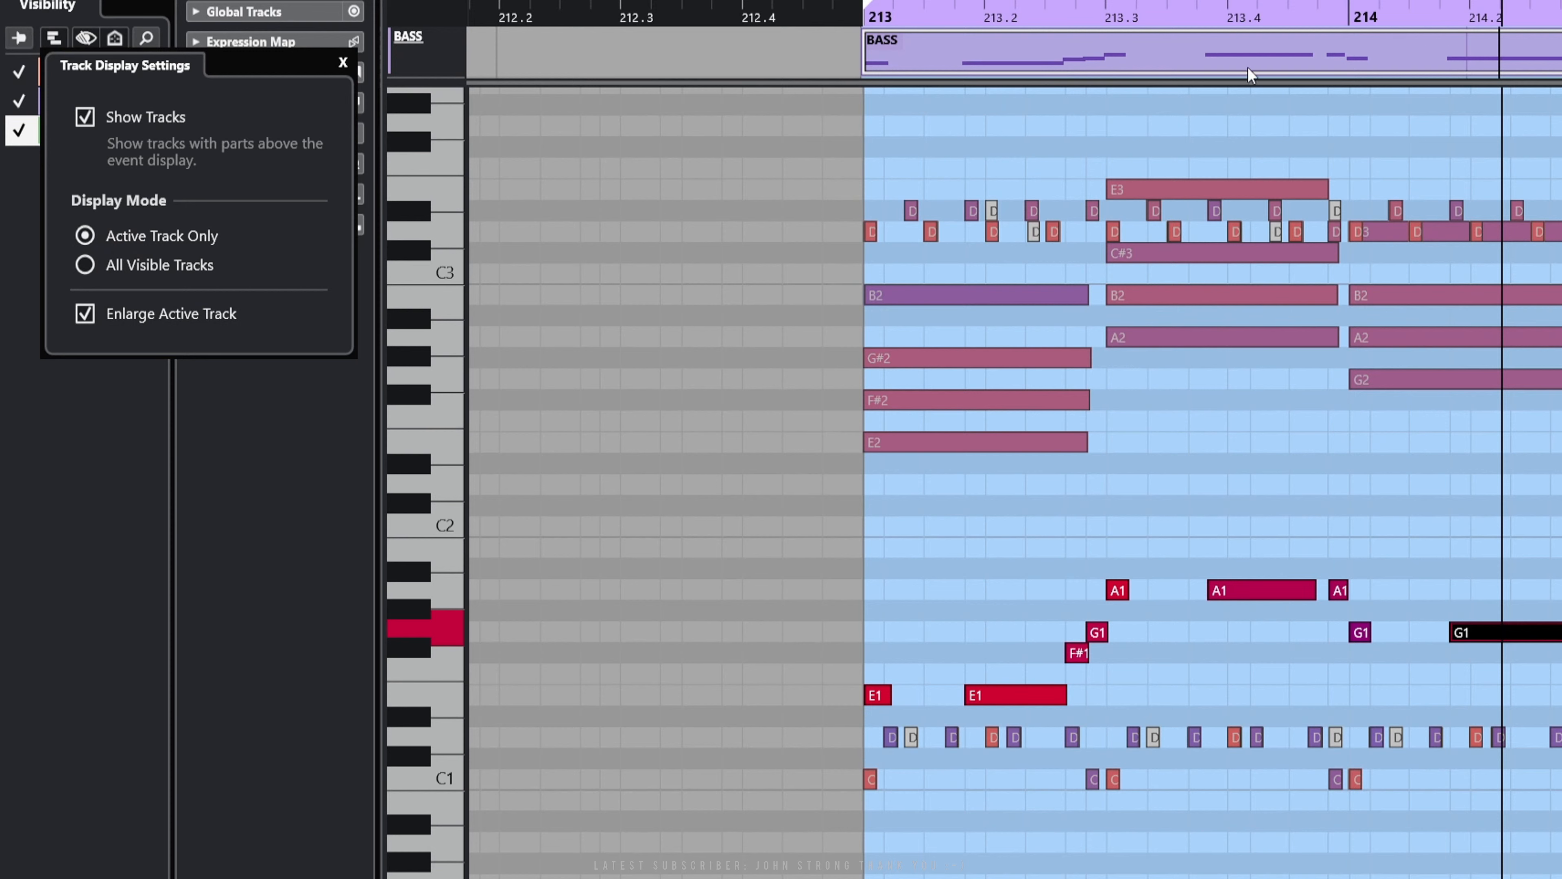
click(104, 267)
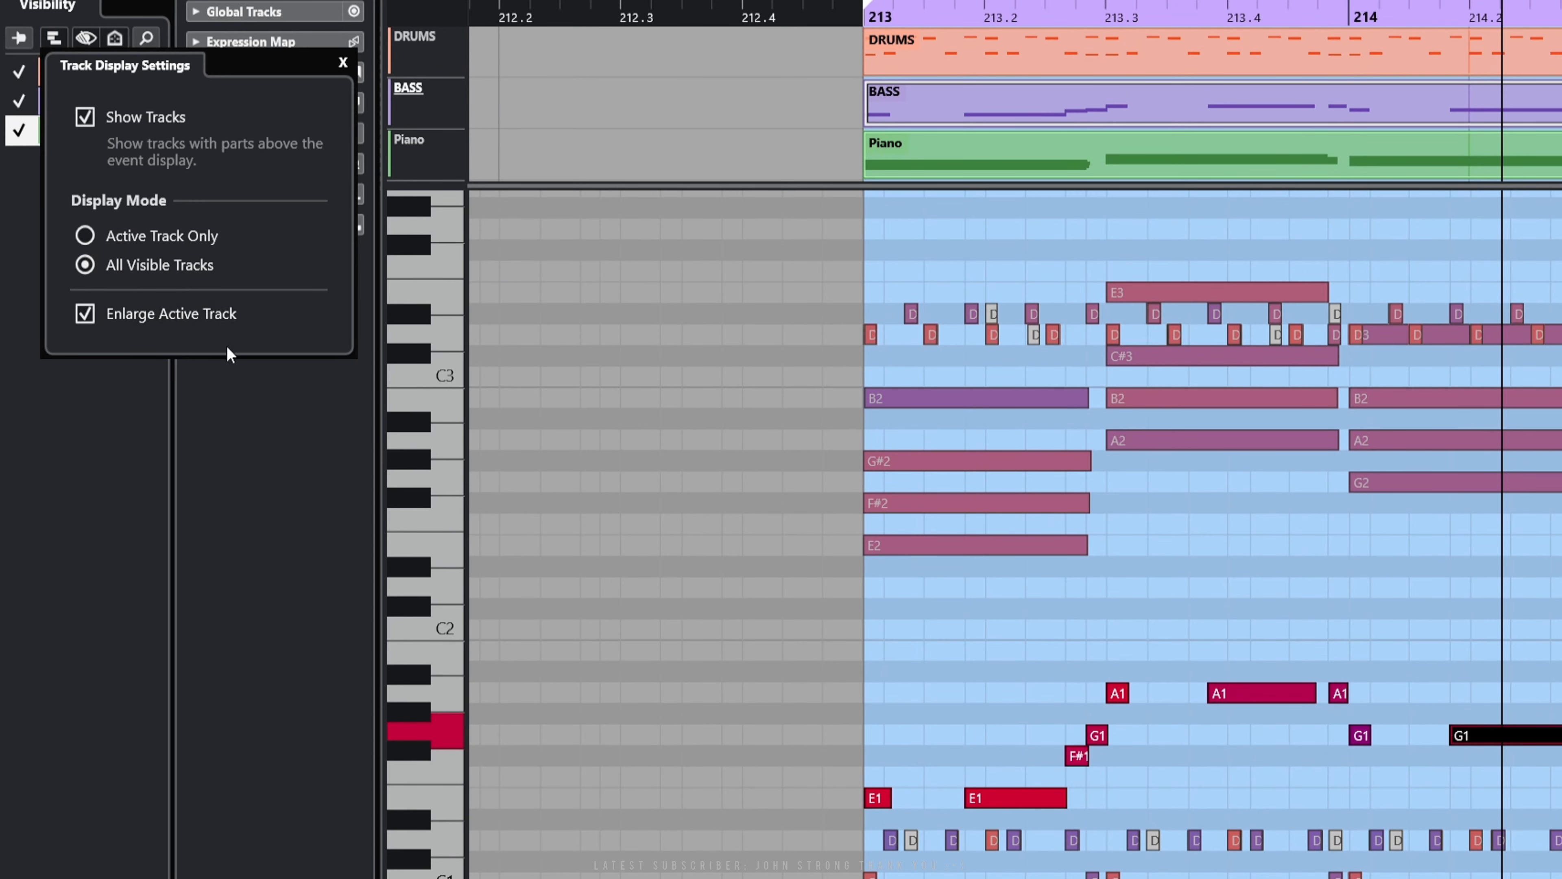
click(64, 43)
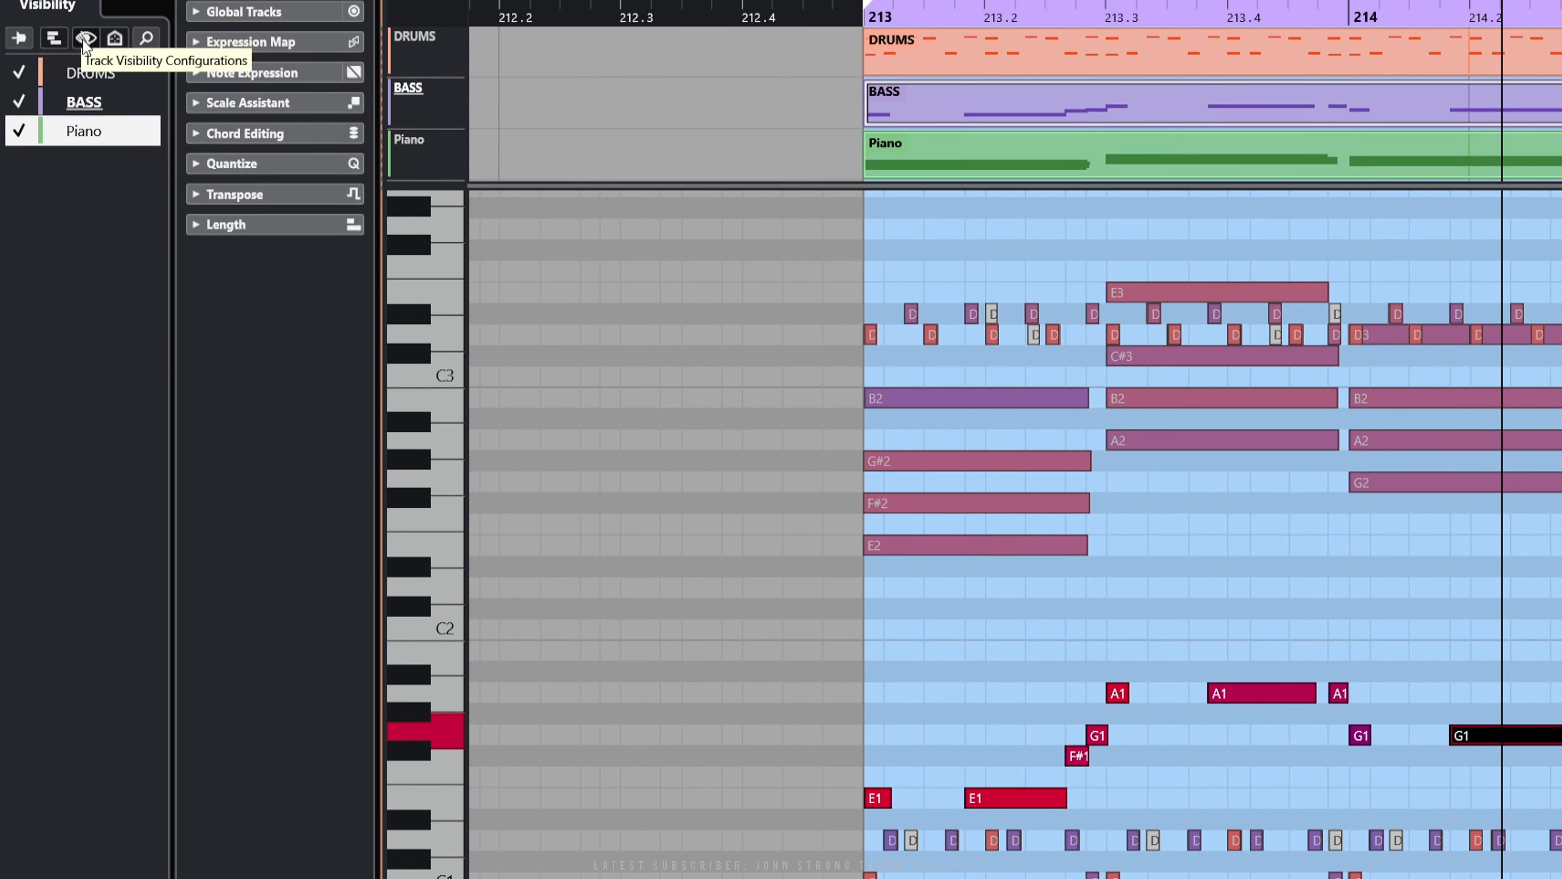
Examine the track visibility configurations, the track filtering options and the track search list
click(83, 41)
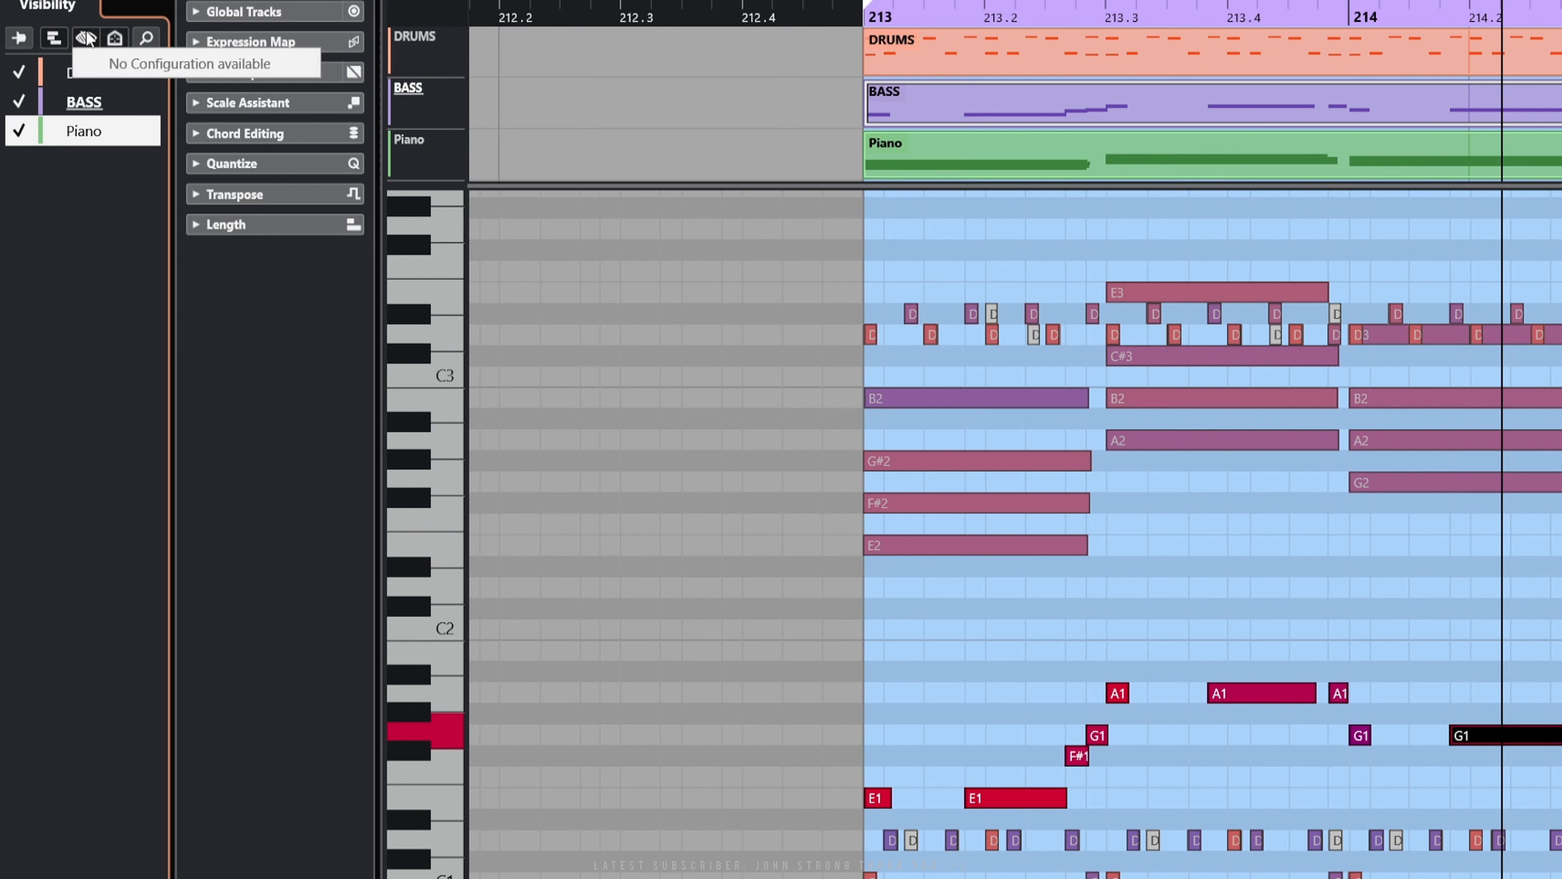
click(113, 40)
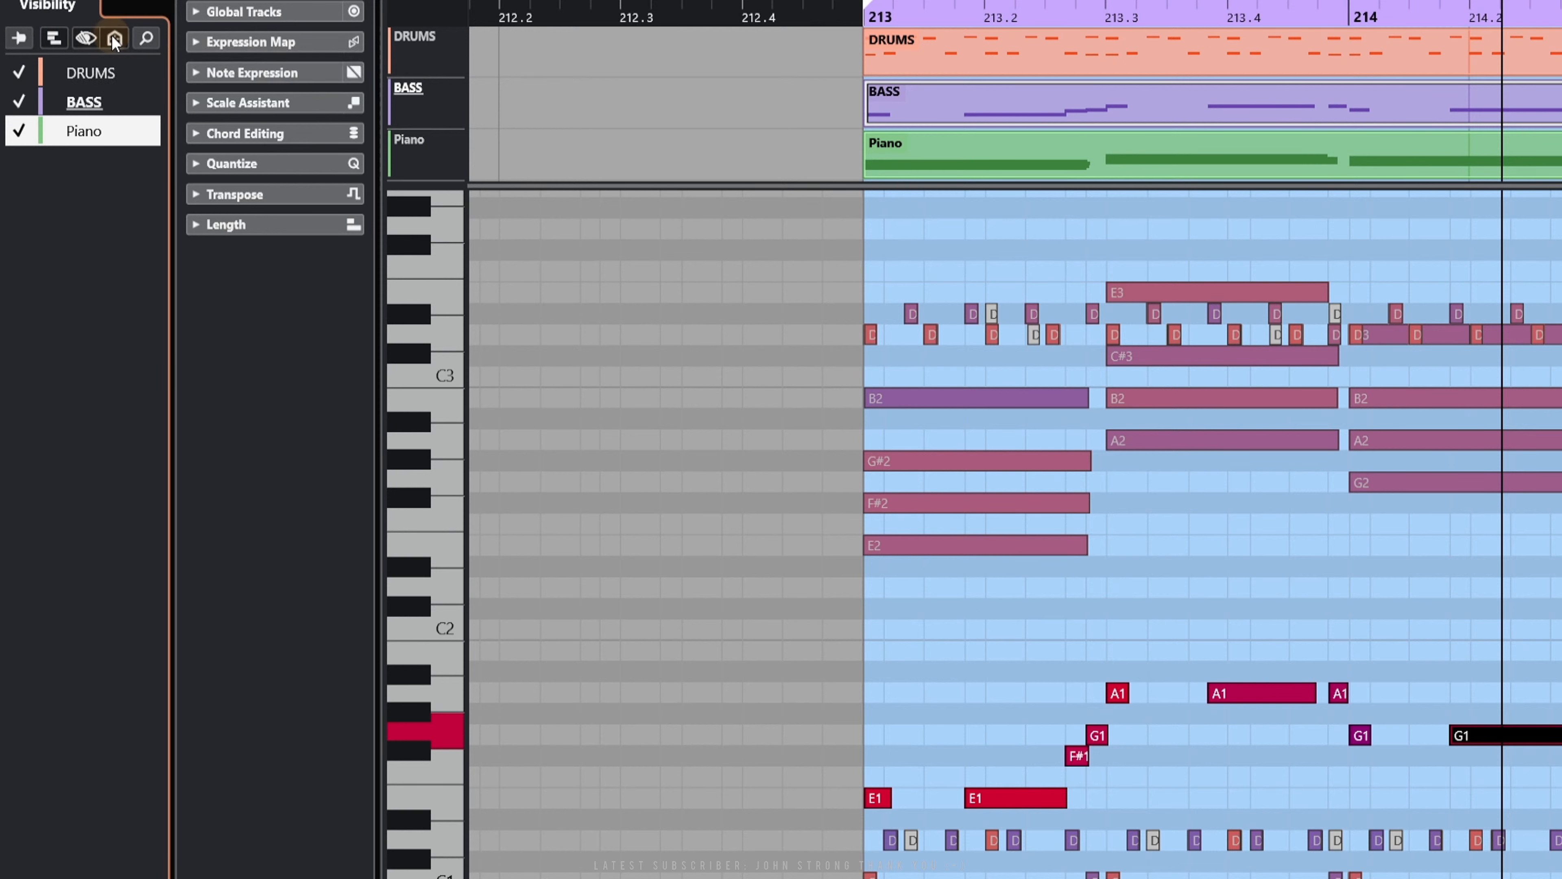
click(115, 38)
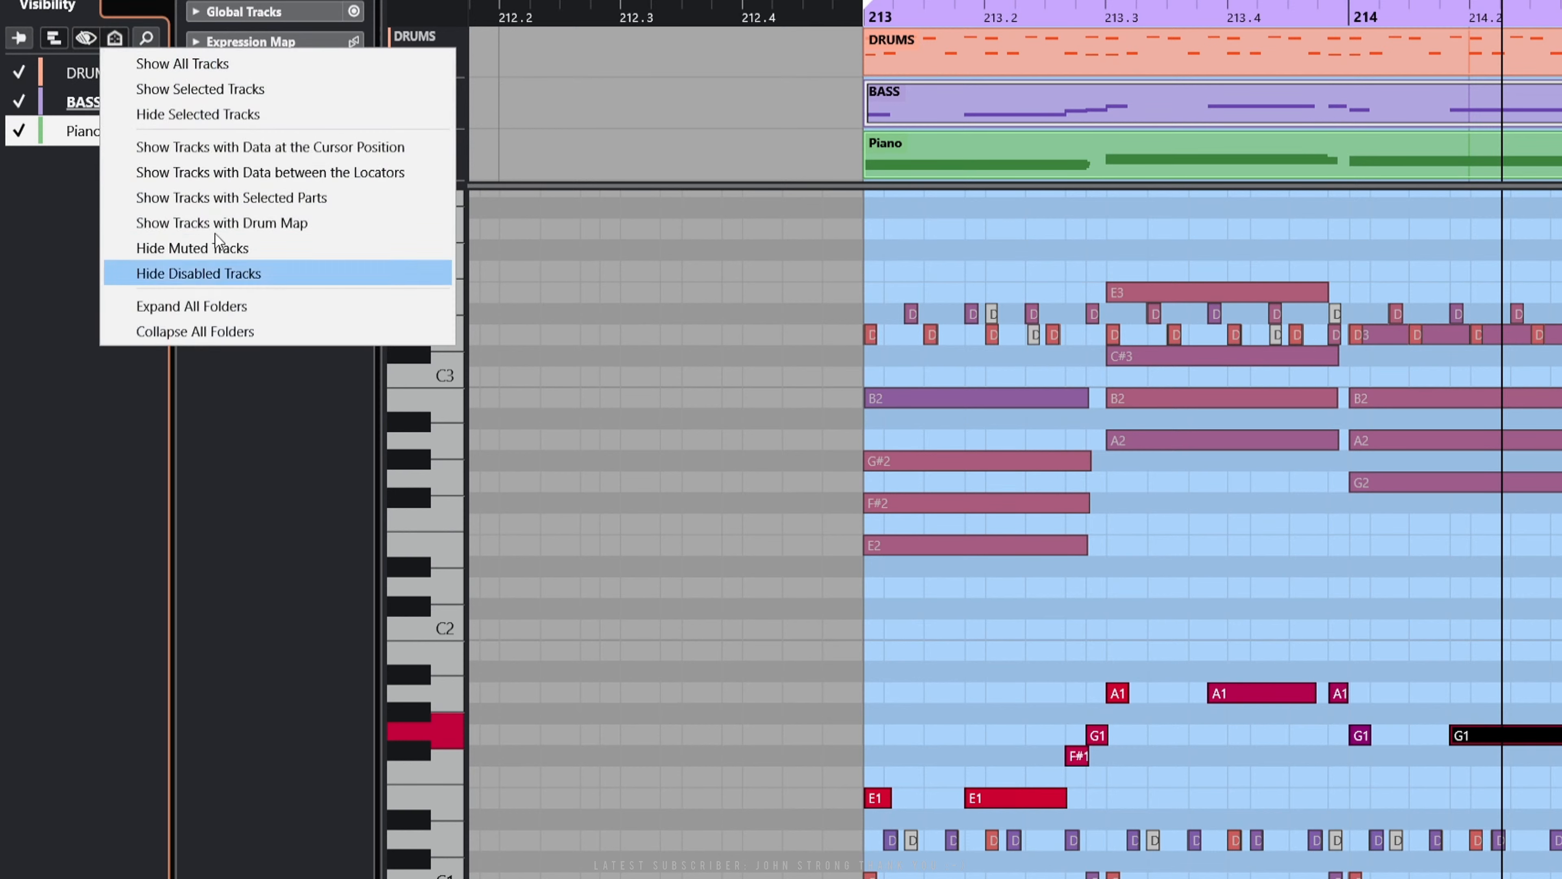
click(58, 456)
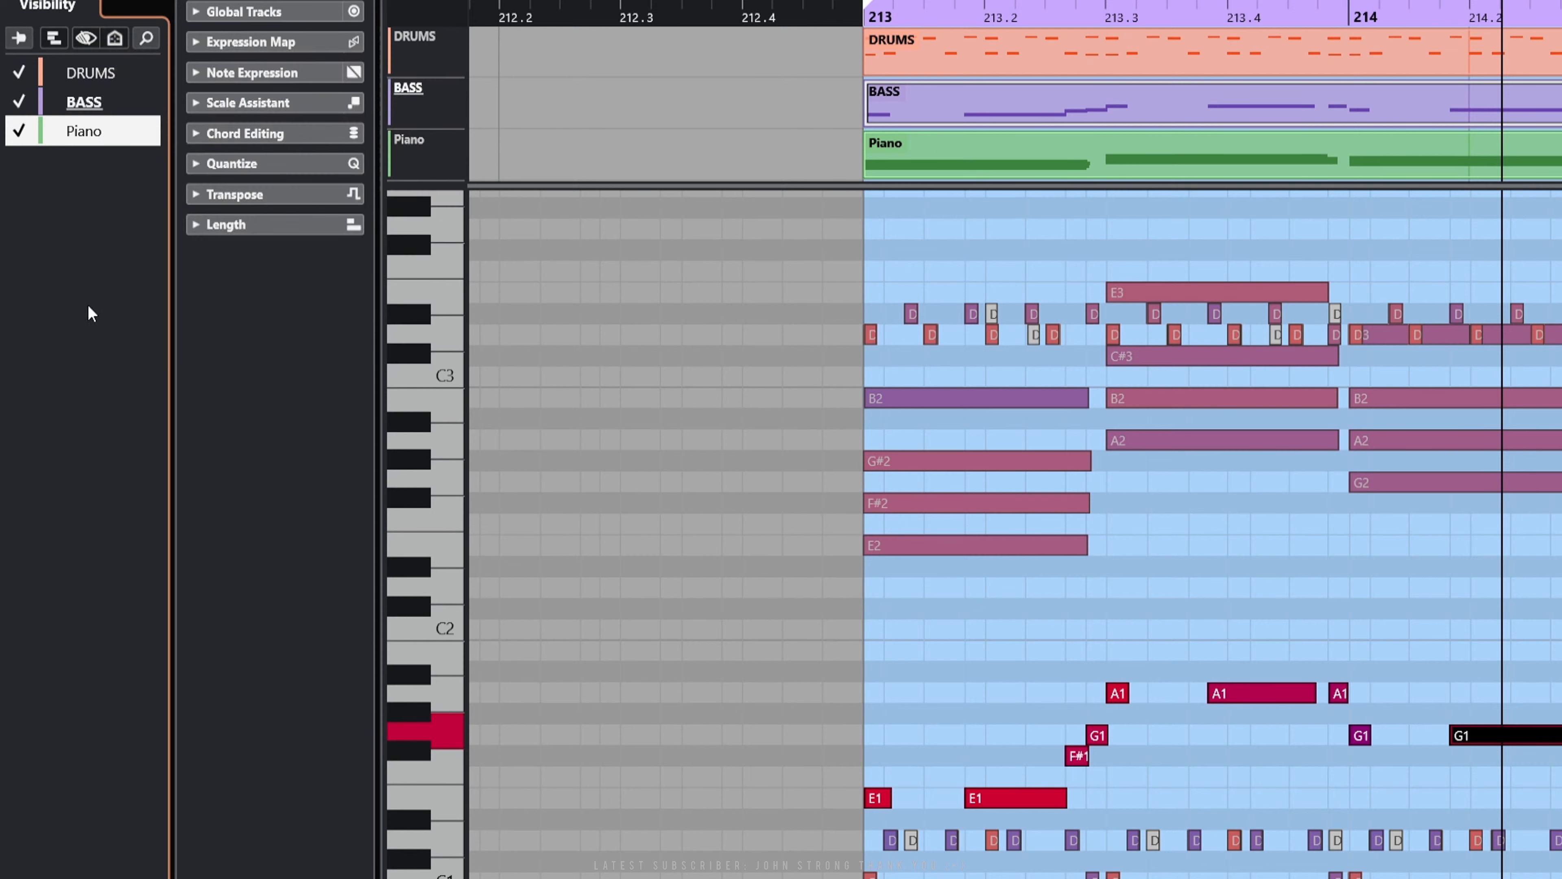
click(151, 40)
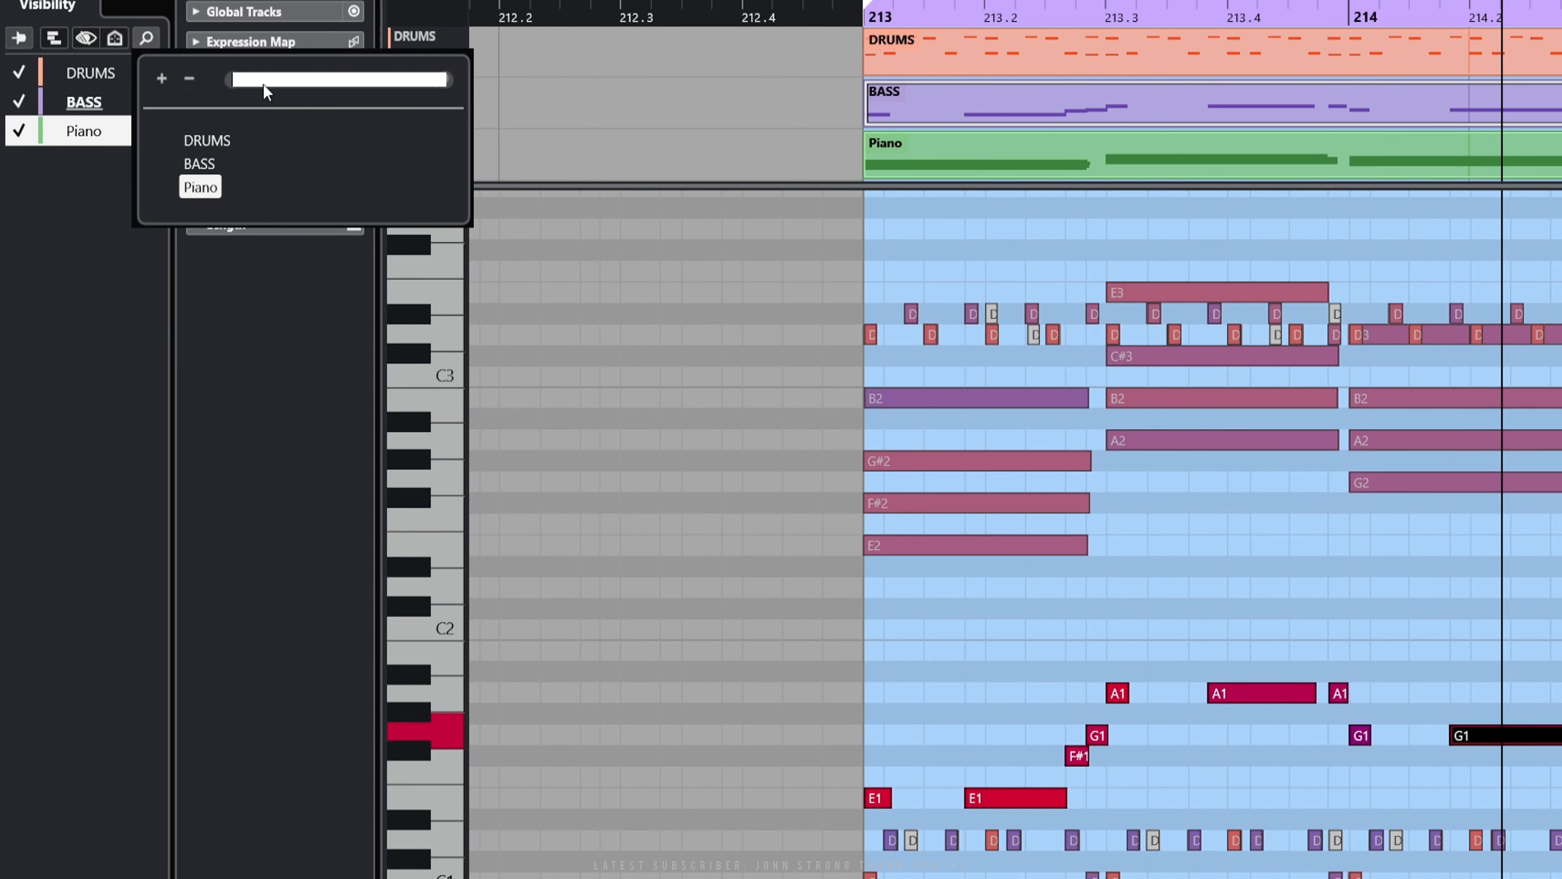
click(260, 403)
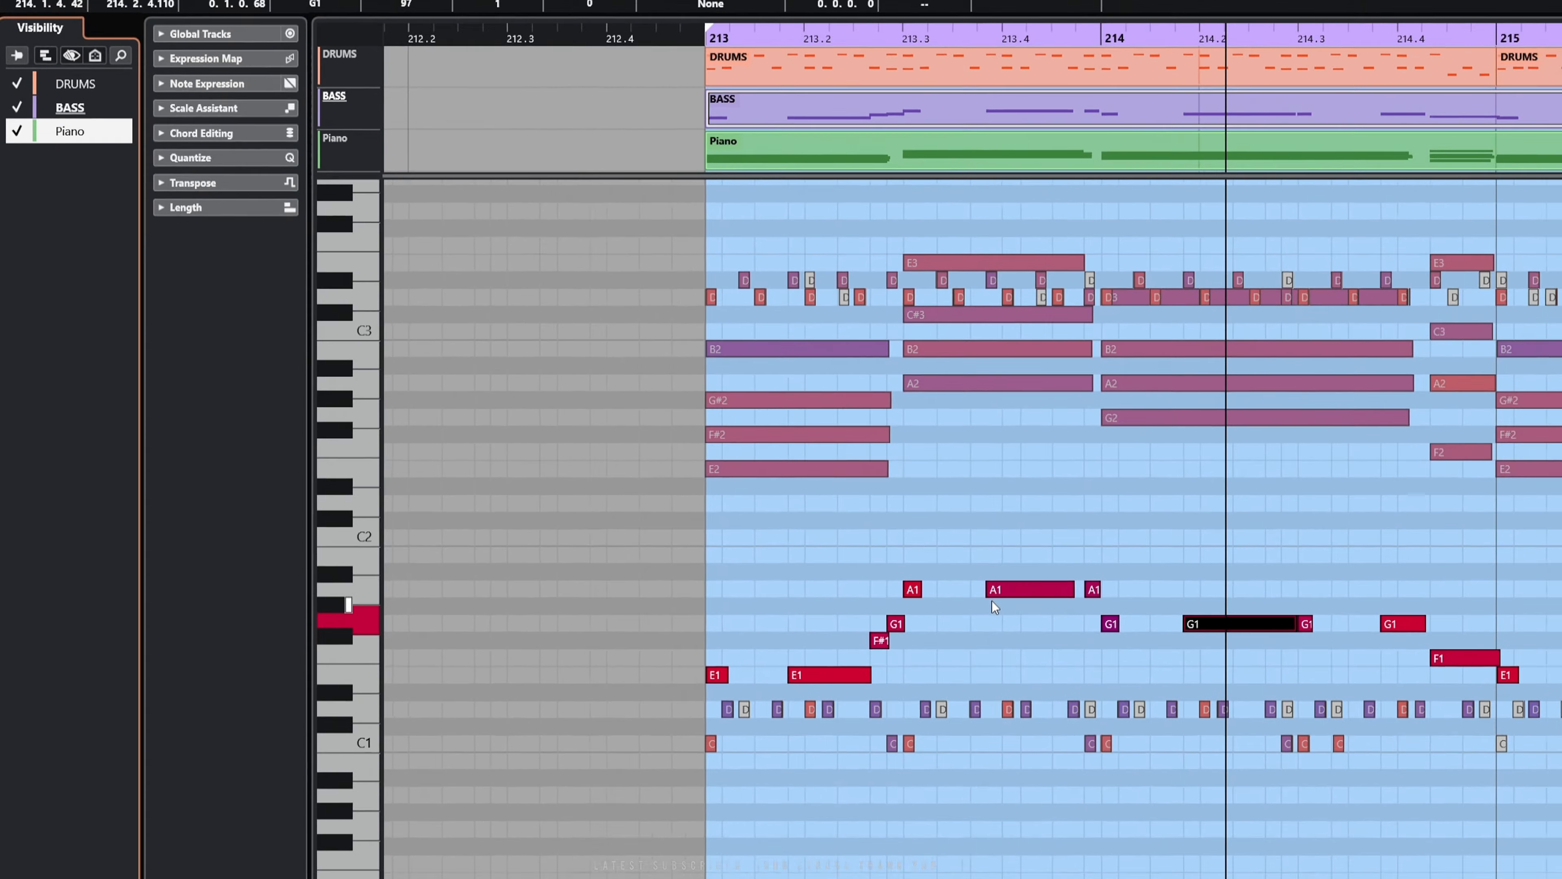
Check the Part Editing Mode, delete the notes of all tracks around bar 215 together, and undo the deletion
click(846, 586)
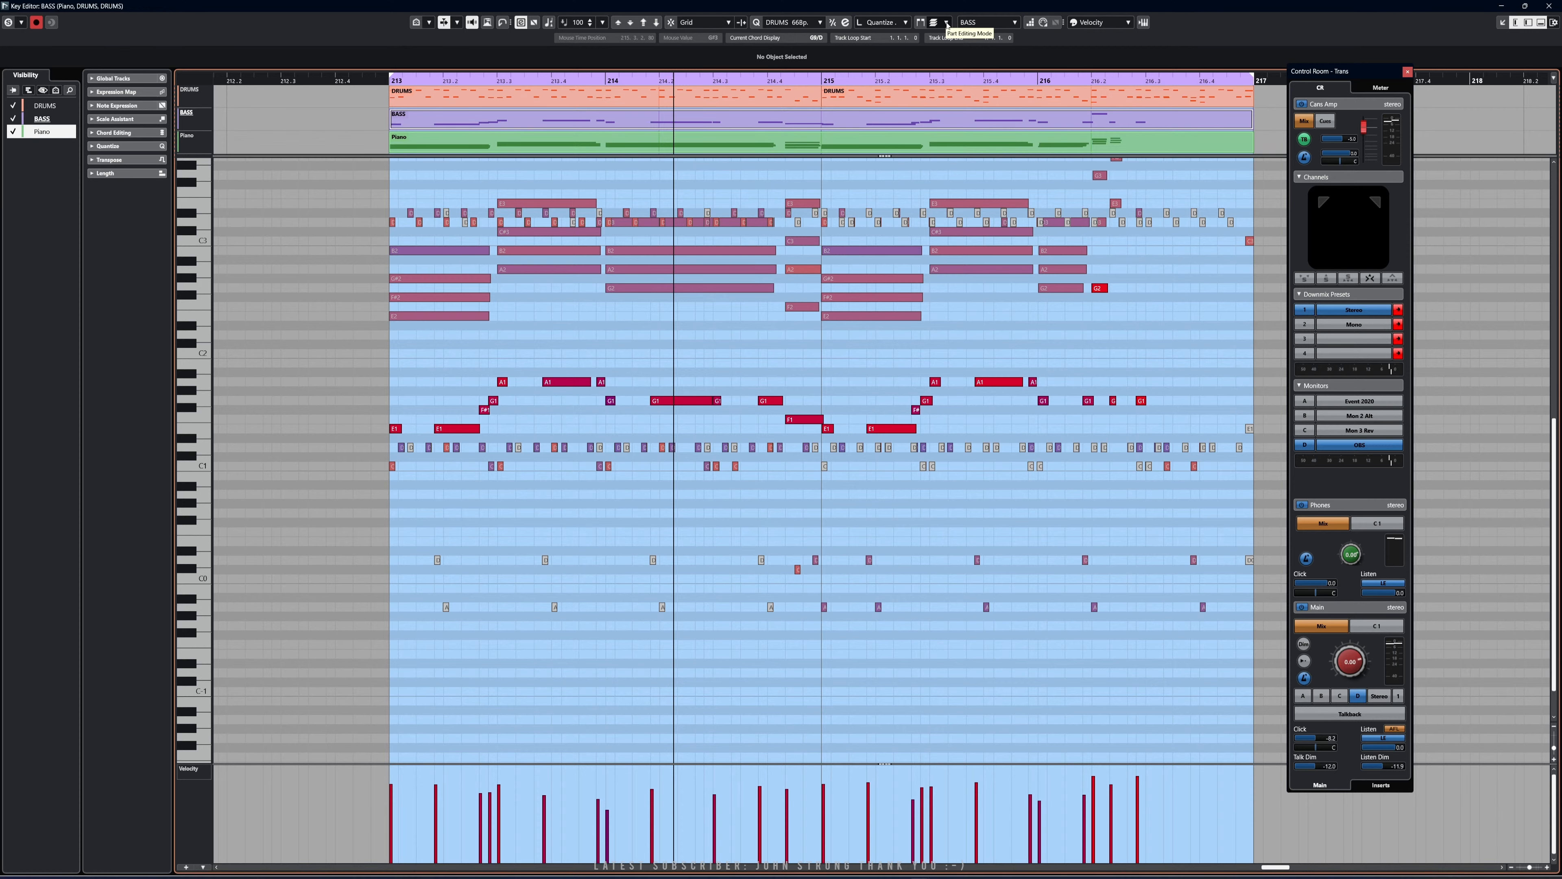
click(947, 24)
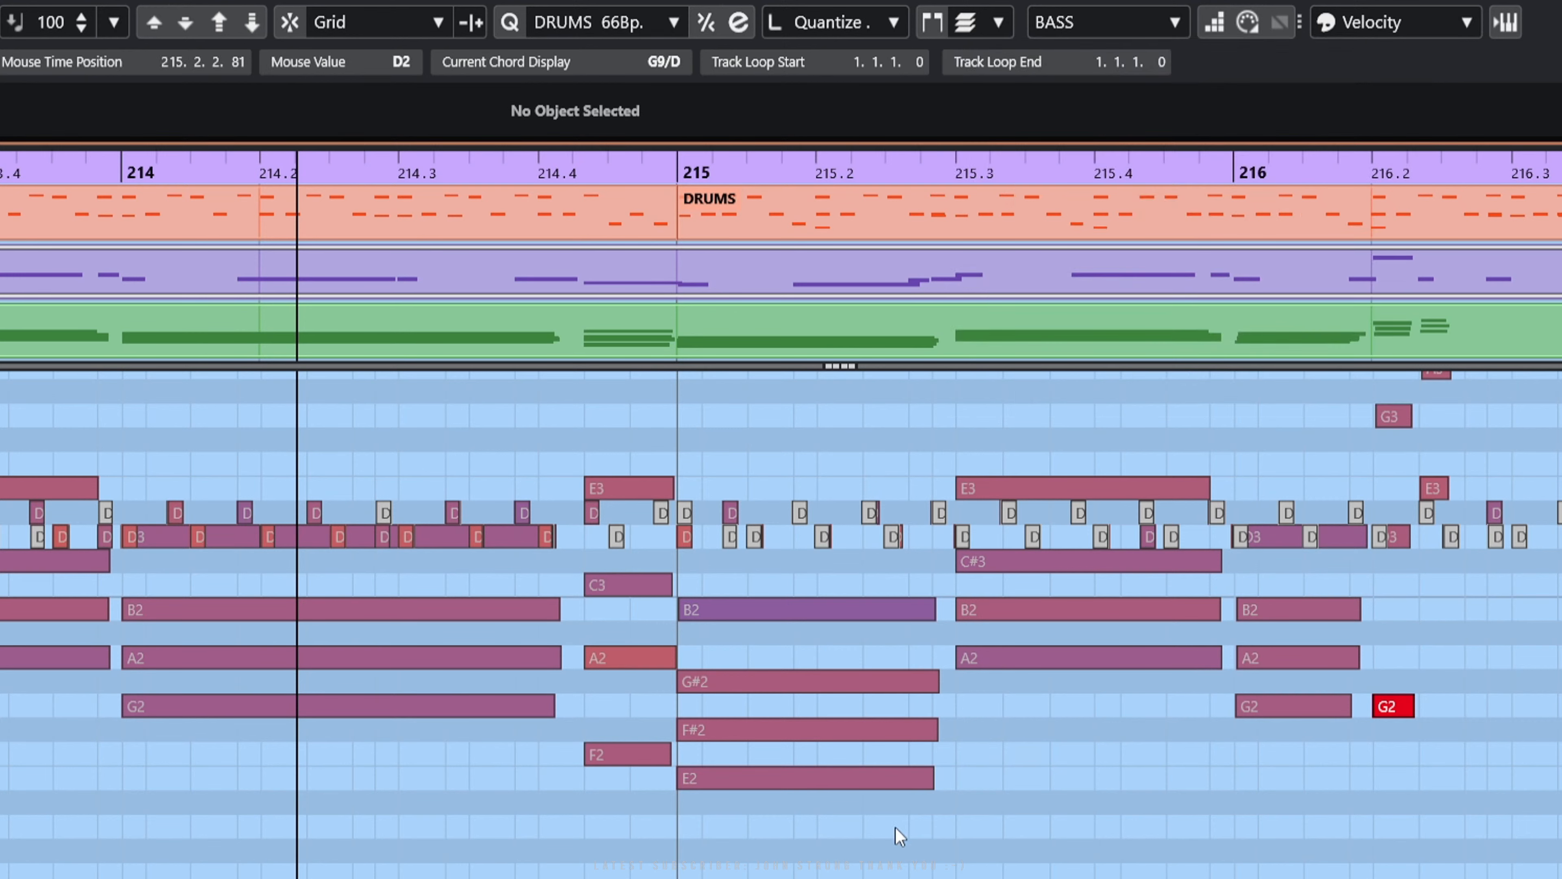
drag(977, 877, 618, 437)
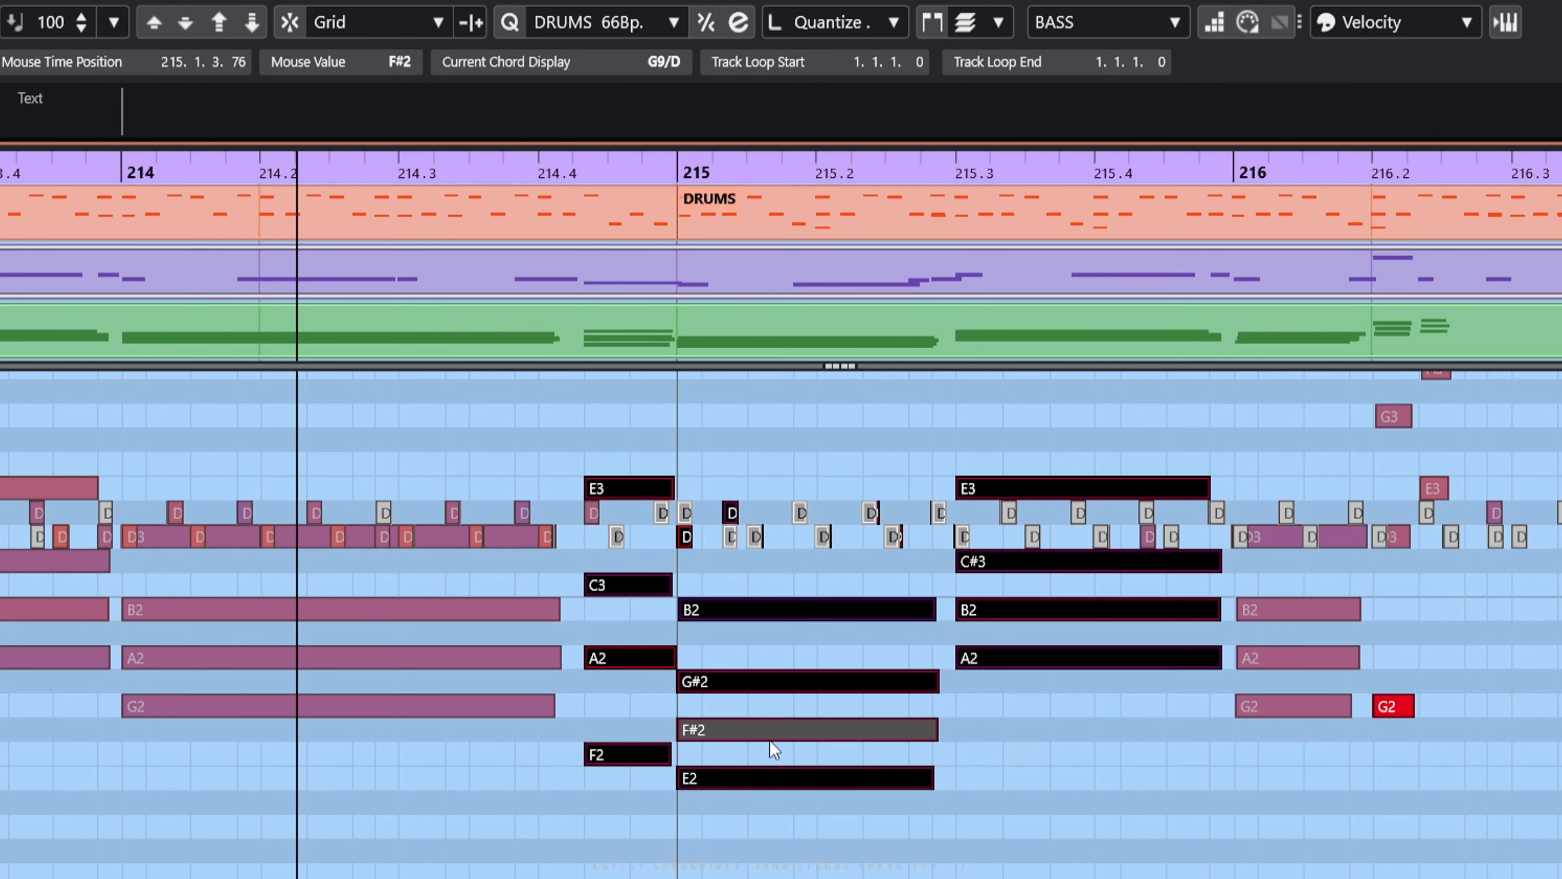
key(Delete)
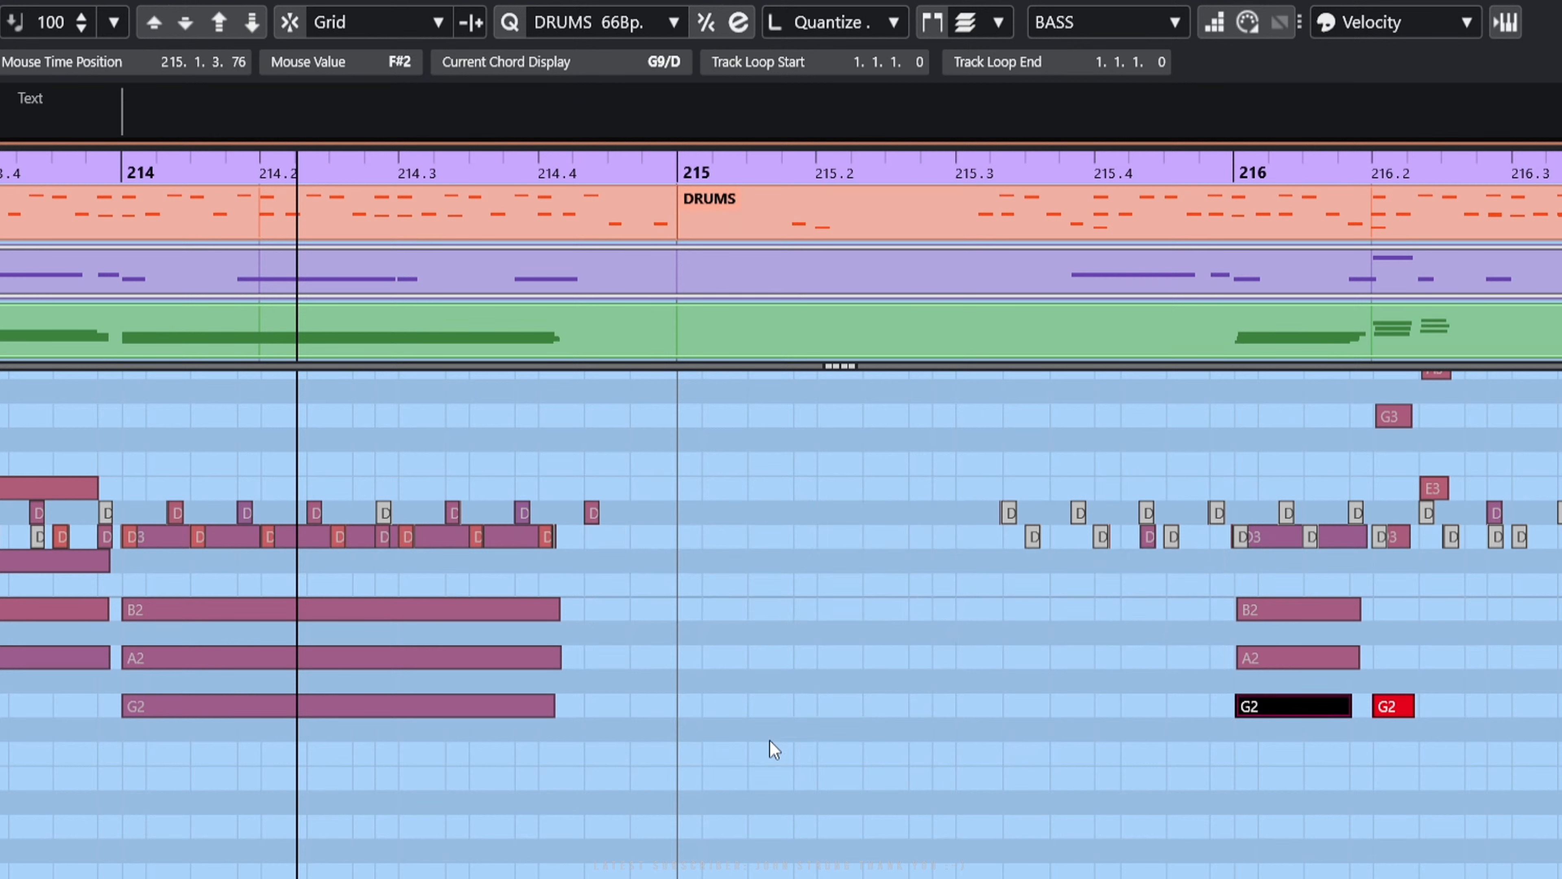
key(ctrl+z)
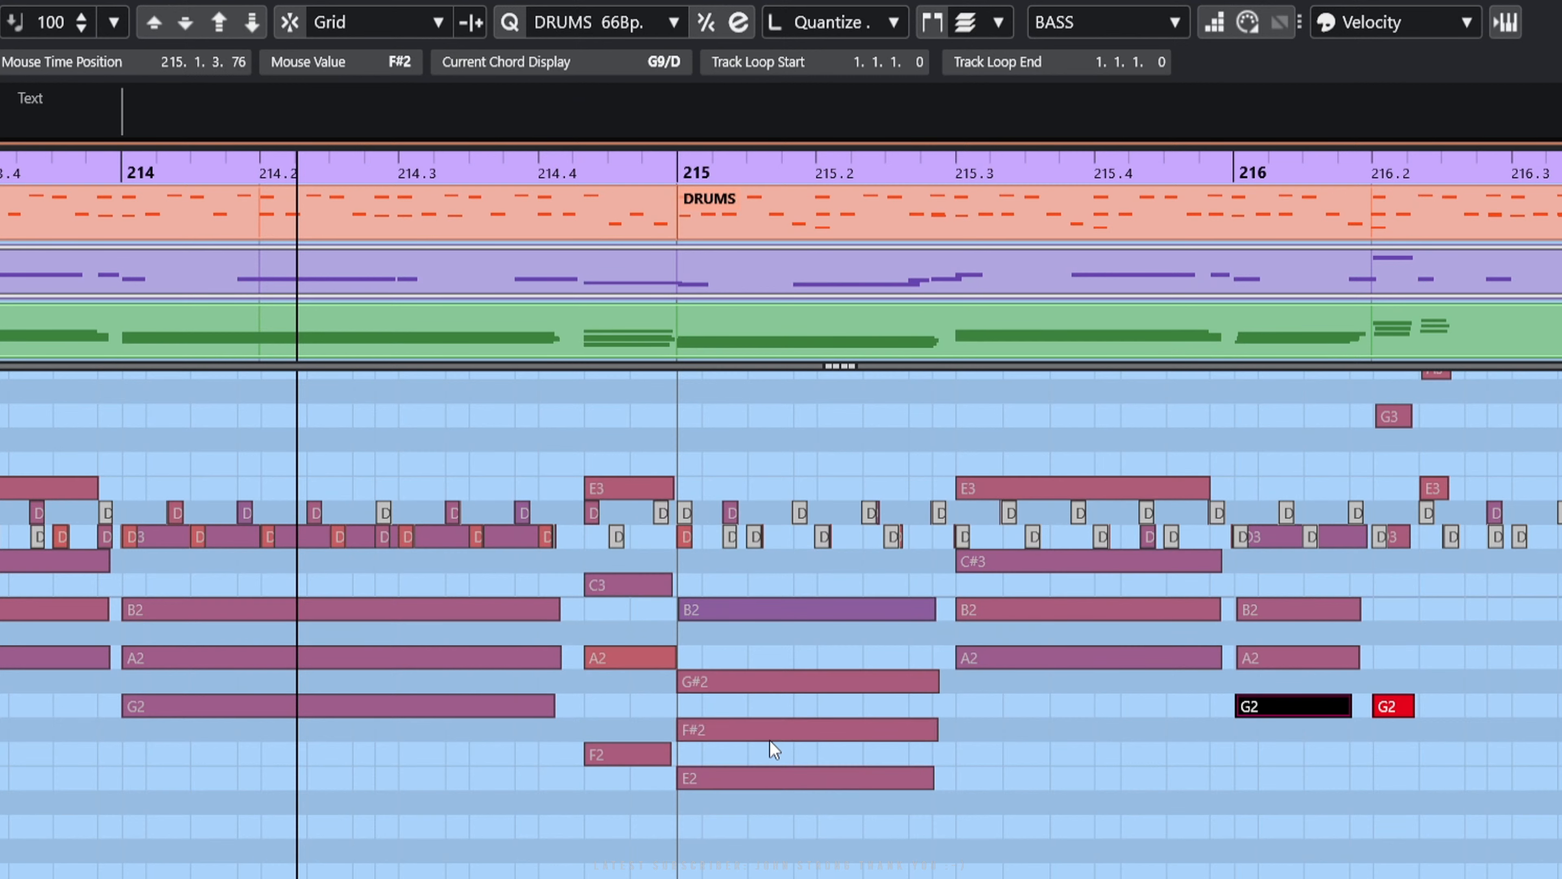
key(Escape)
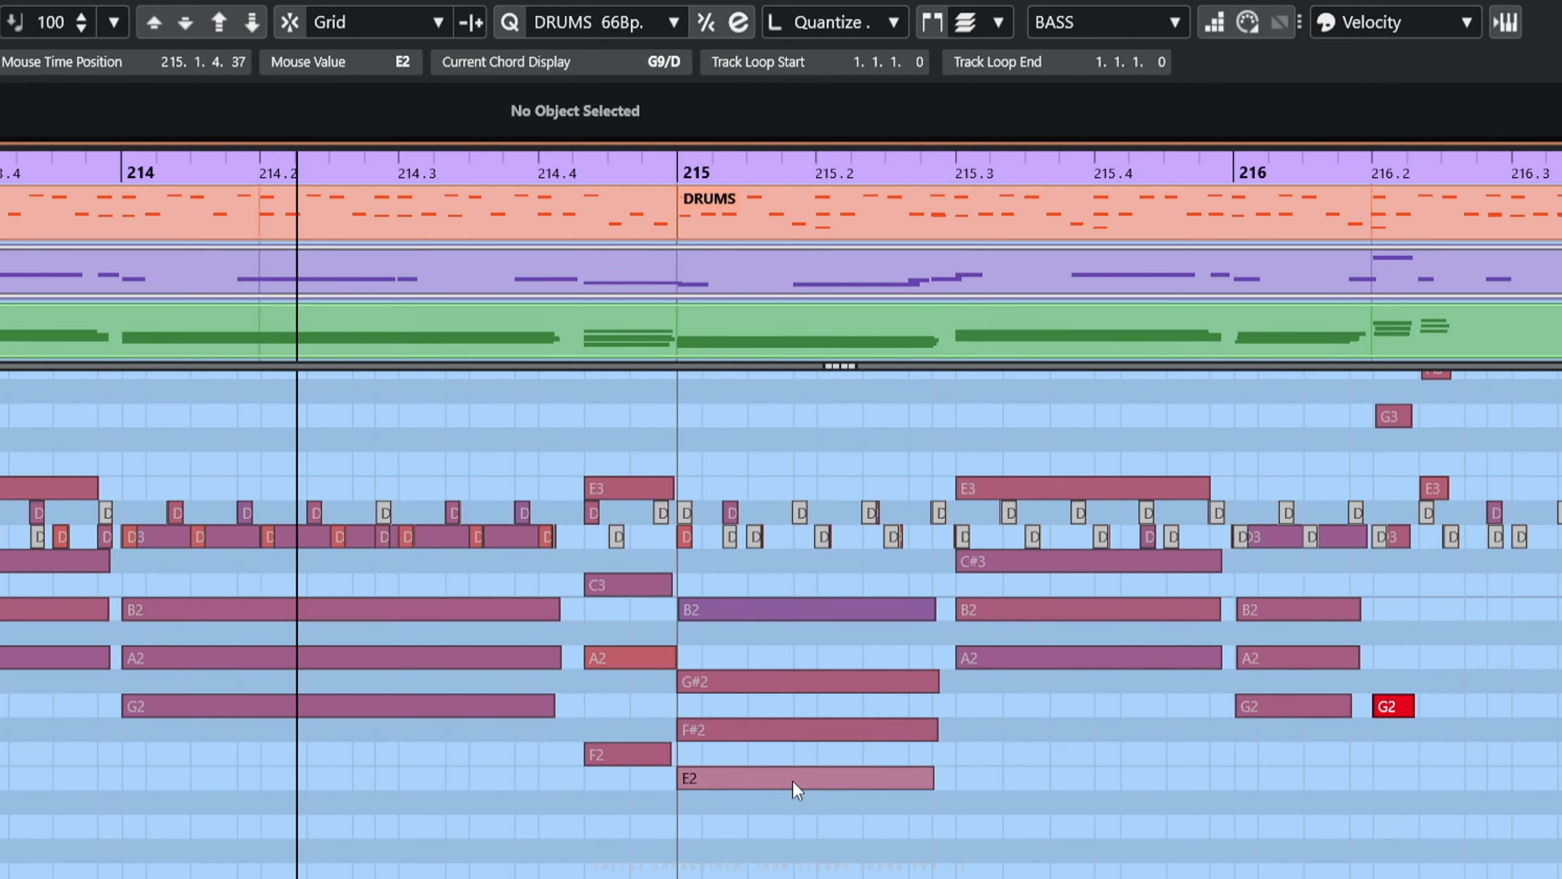
Make DRUMS the active track by selecting one of its notes and restrict the Part Editing Mode to the active track
click(818, 779)
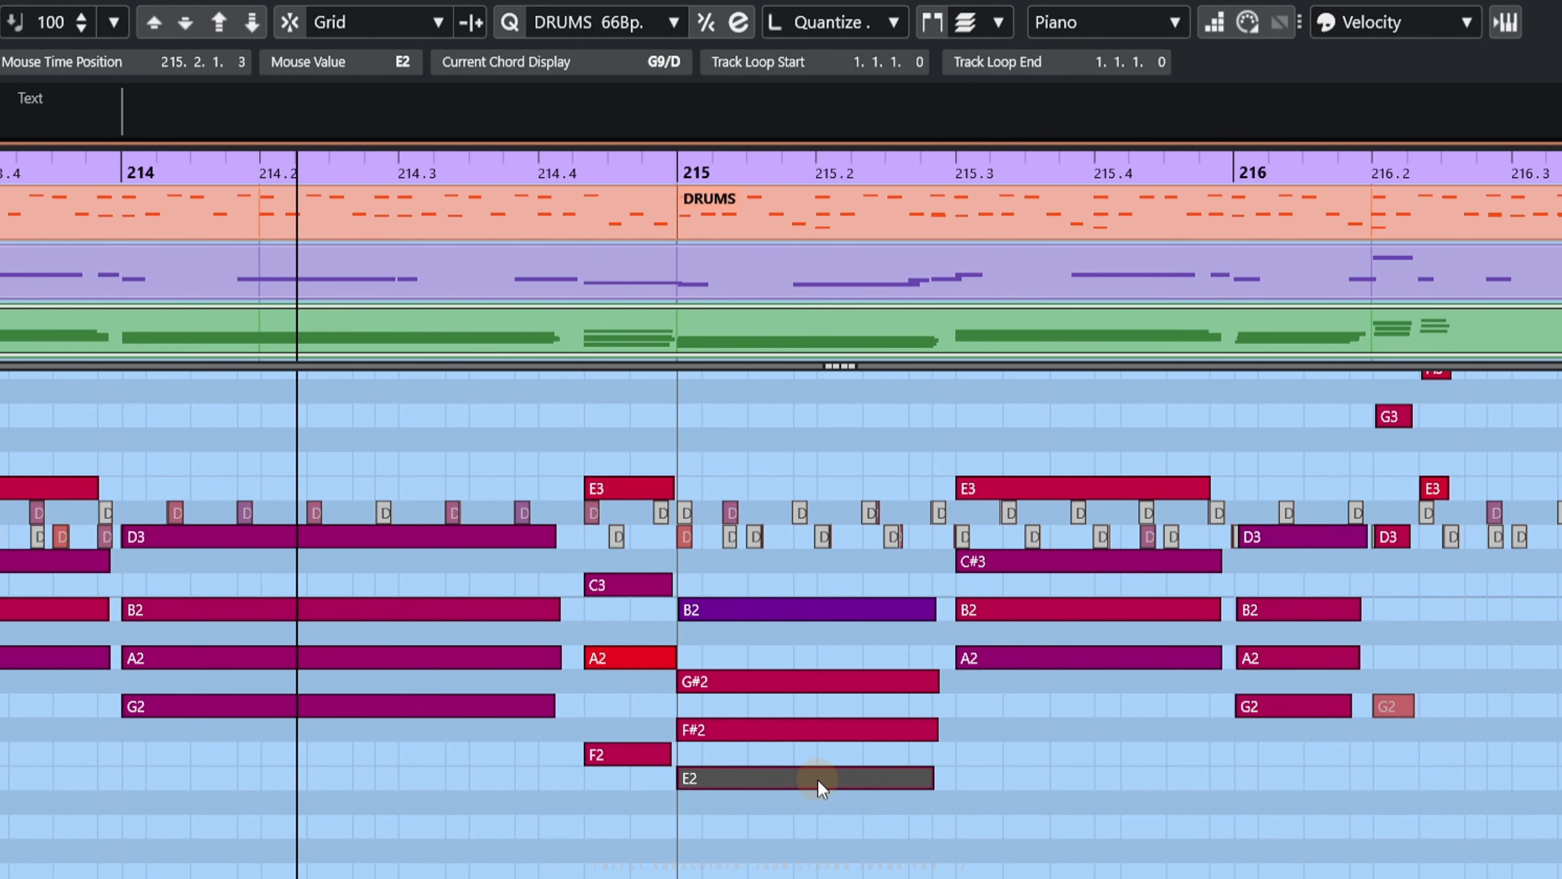
click(750, 535)
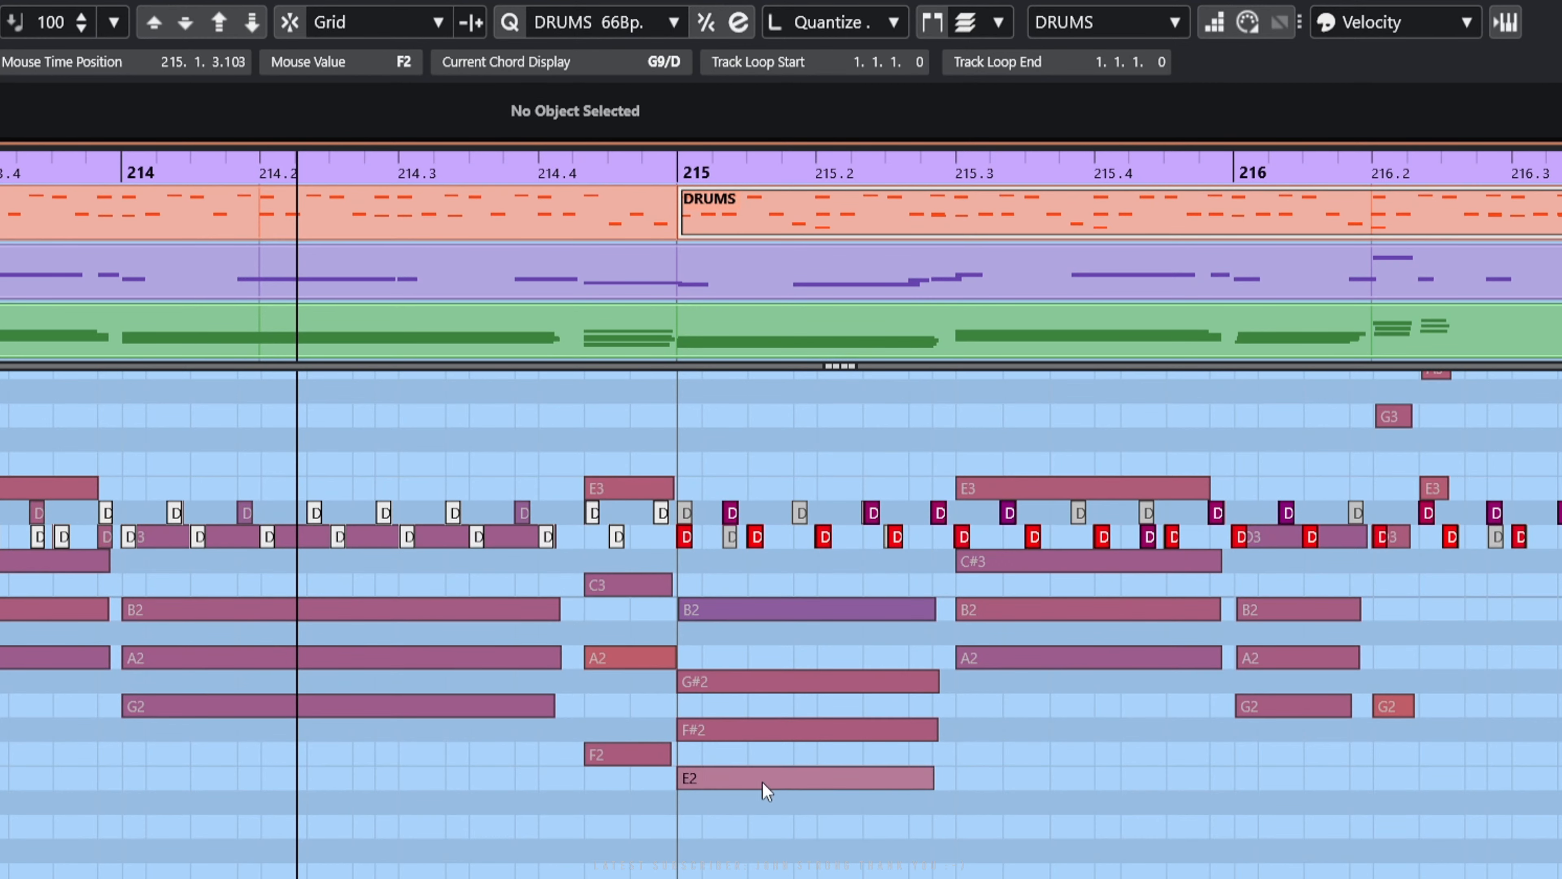
click(998, 23)
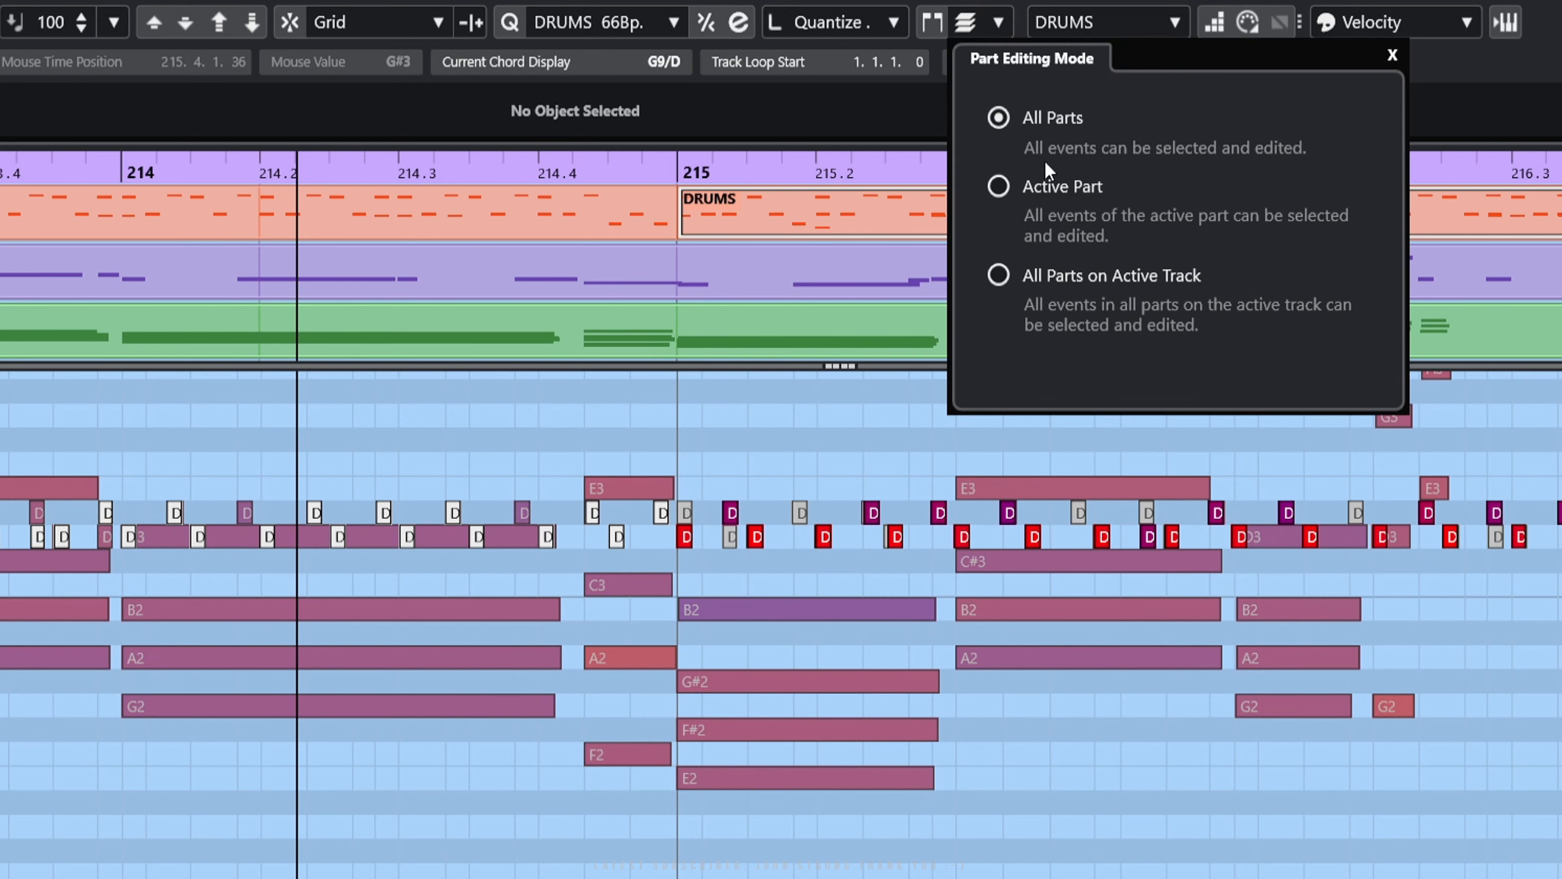
click(1037, 188)
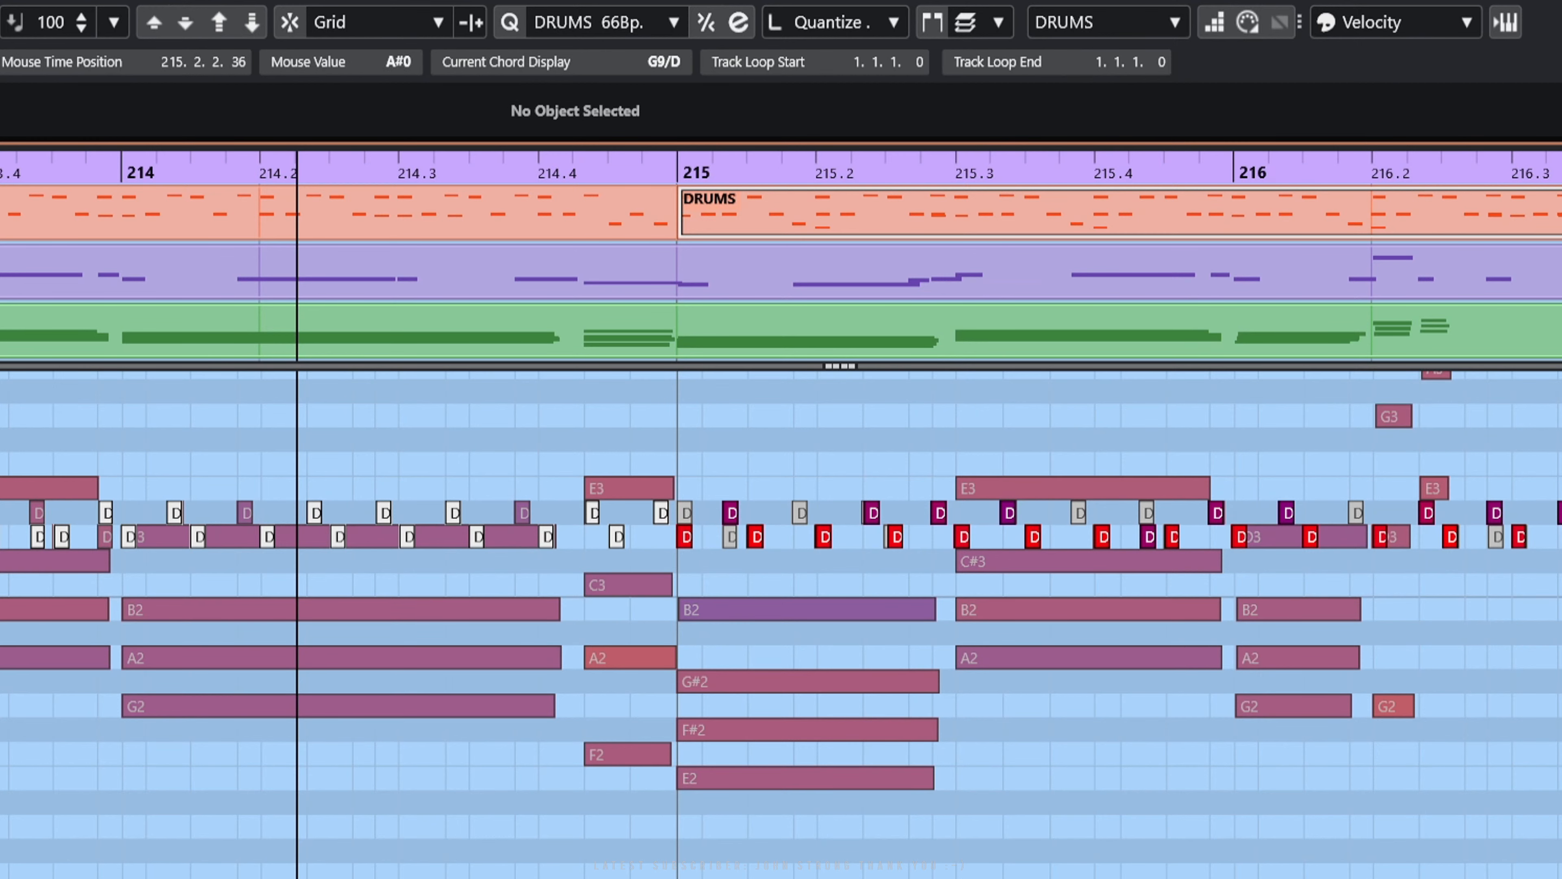
Select a block of notes around the start of bar 215 and delete the DRUMS notes in it
drag(883, 874, 556, 477)
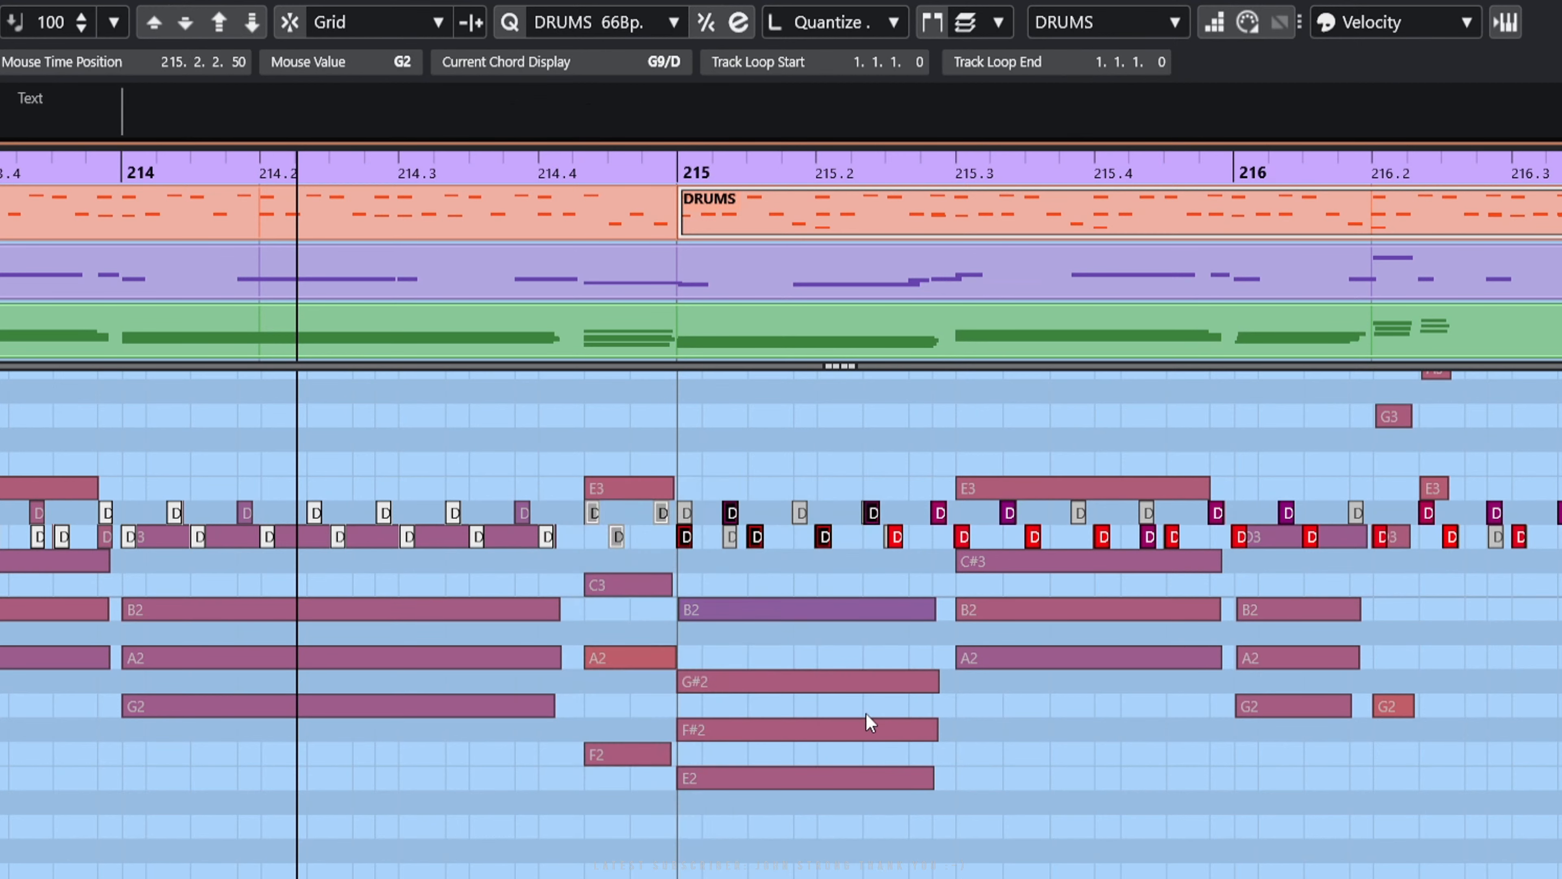
key(Delete)
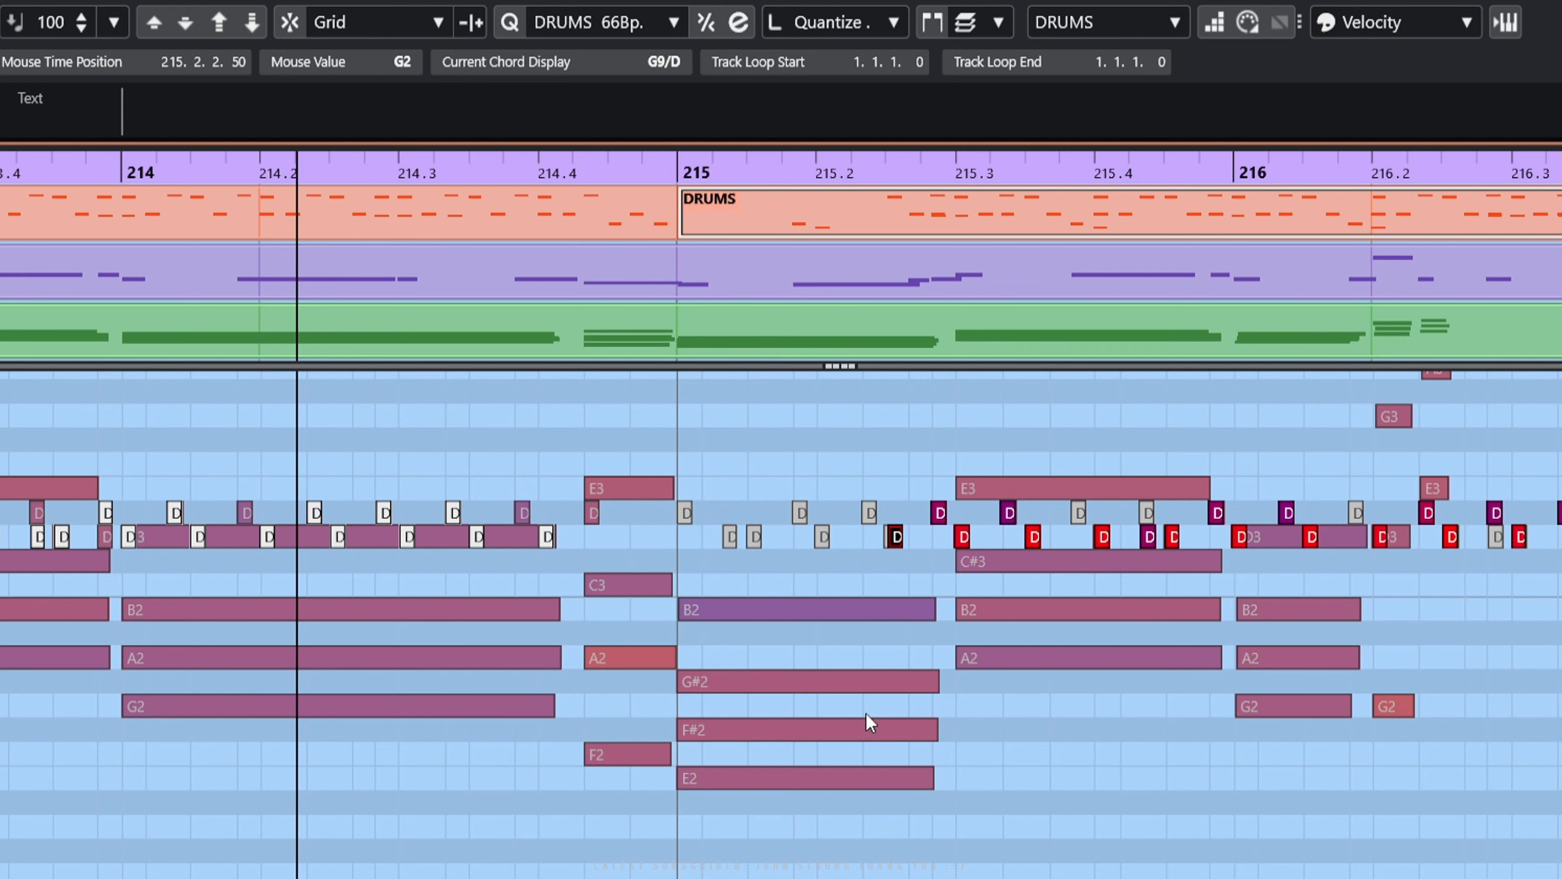
Make Piano the active track, delete its notes in bar 215, undo the deletion and clear the selection
click(870, 778)
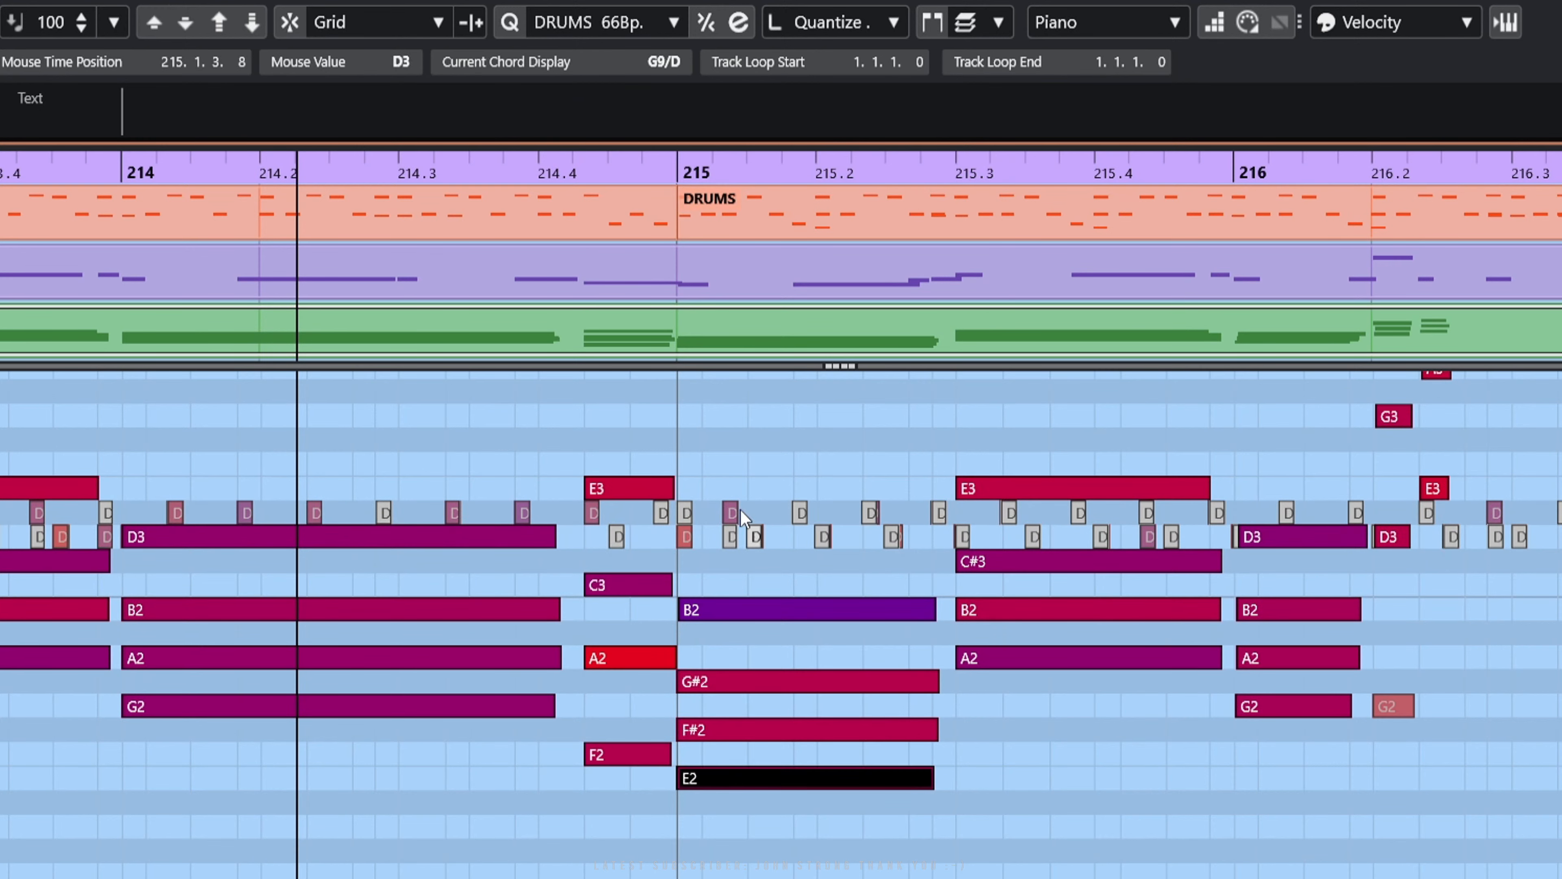
drag(684, 399, 1224, 878)
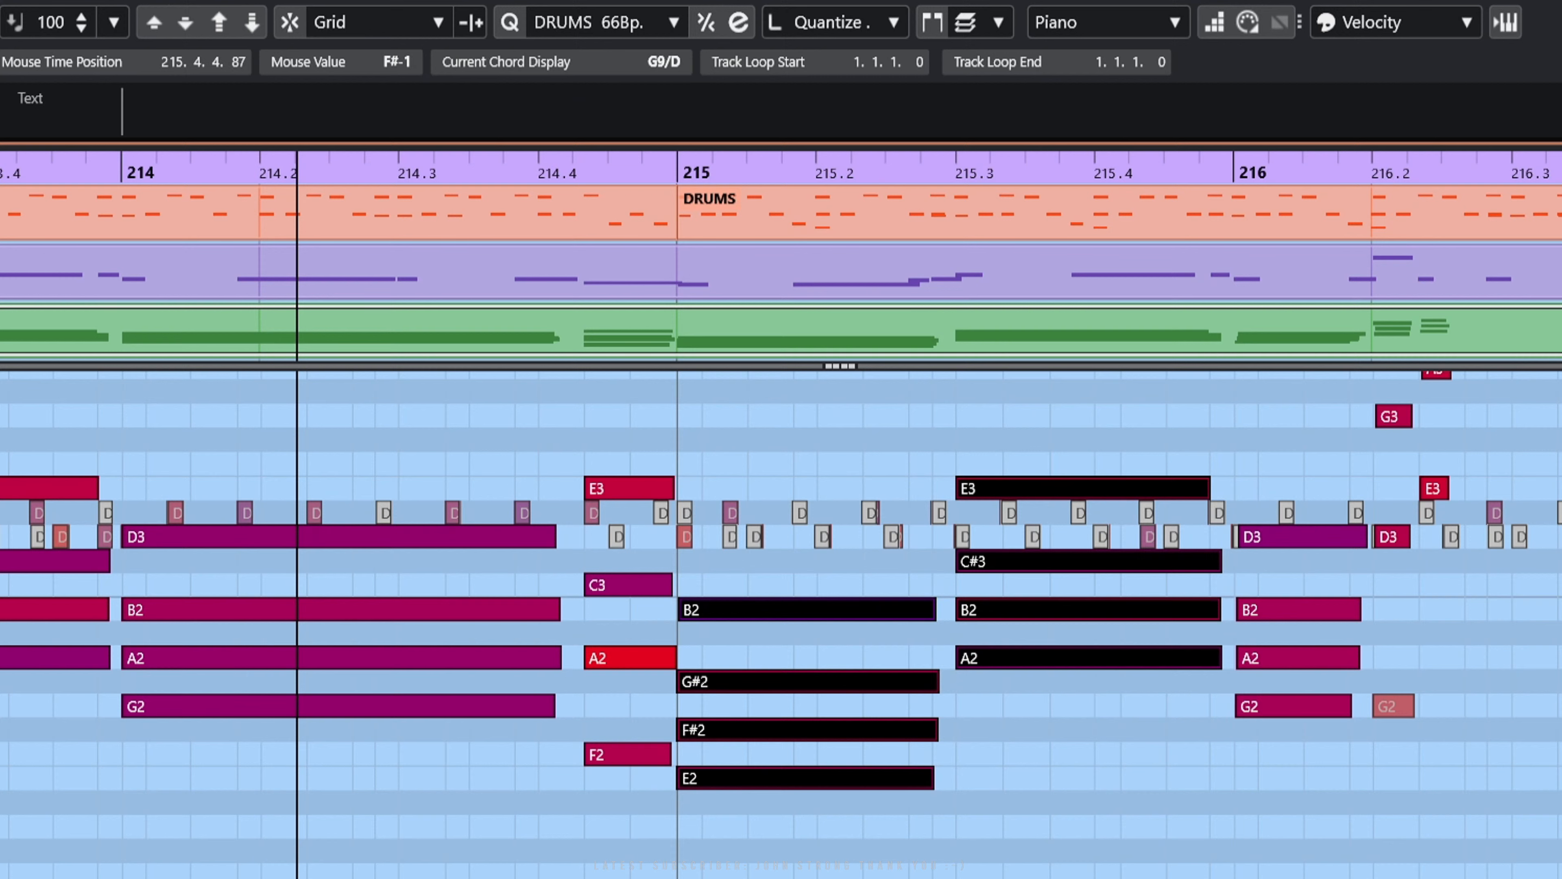
key(Delete)
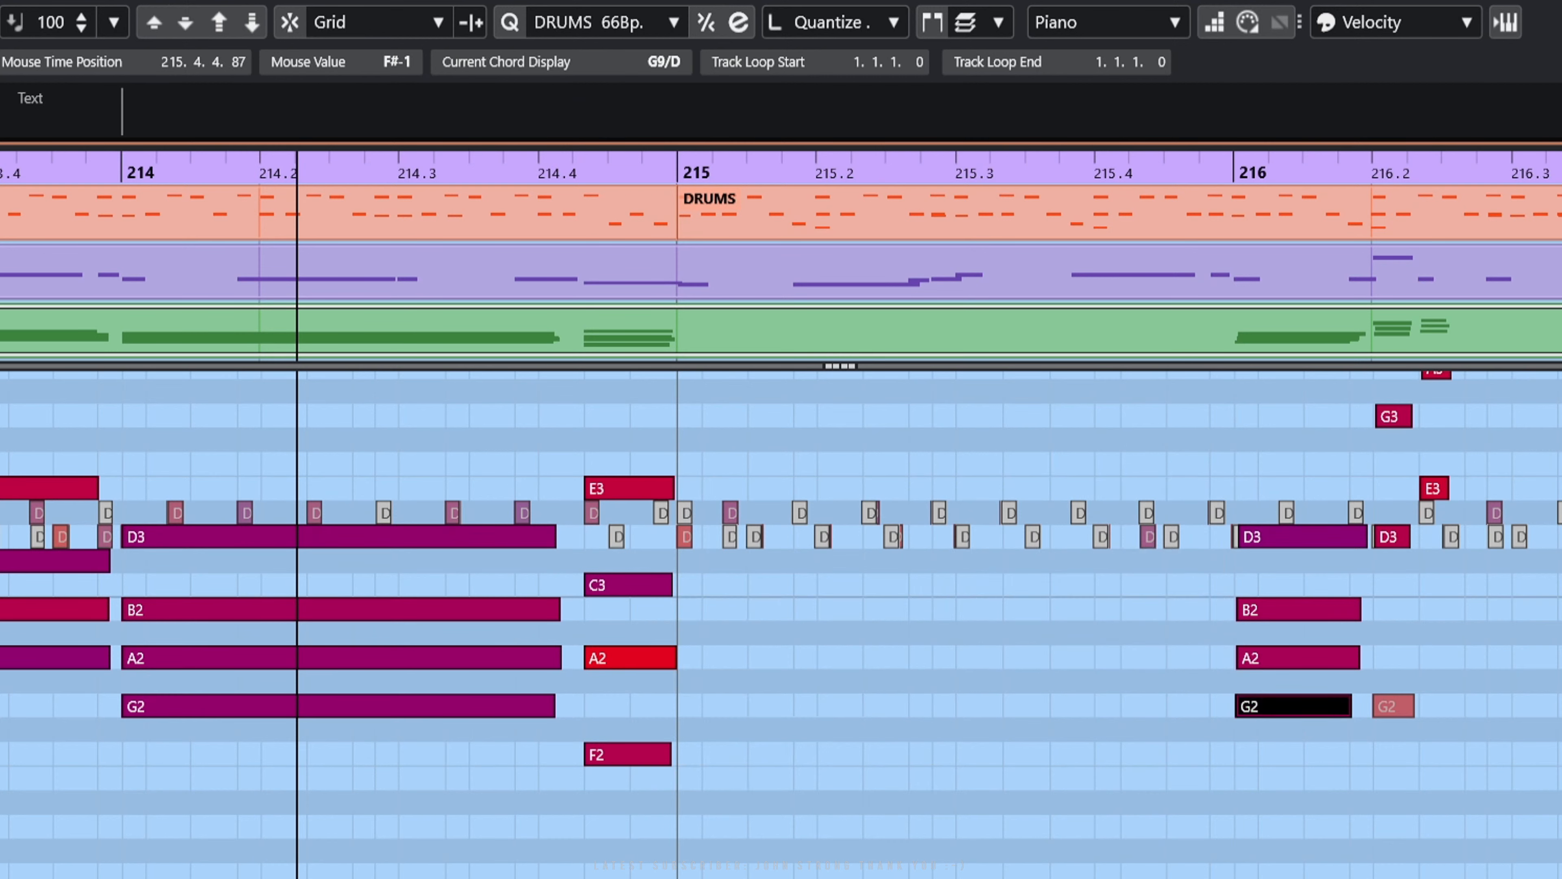
key(ctrl+z)
click(1024, 777)
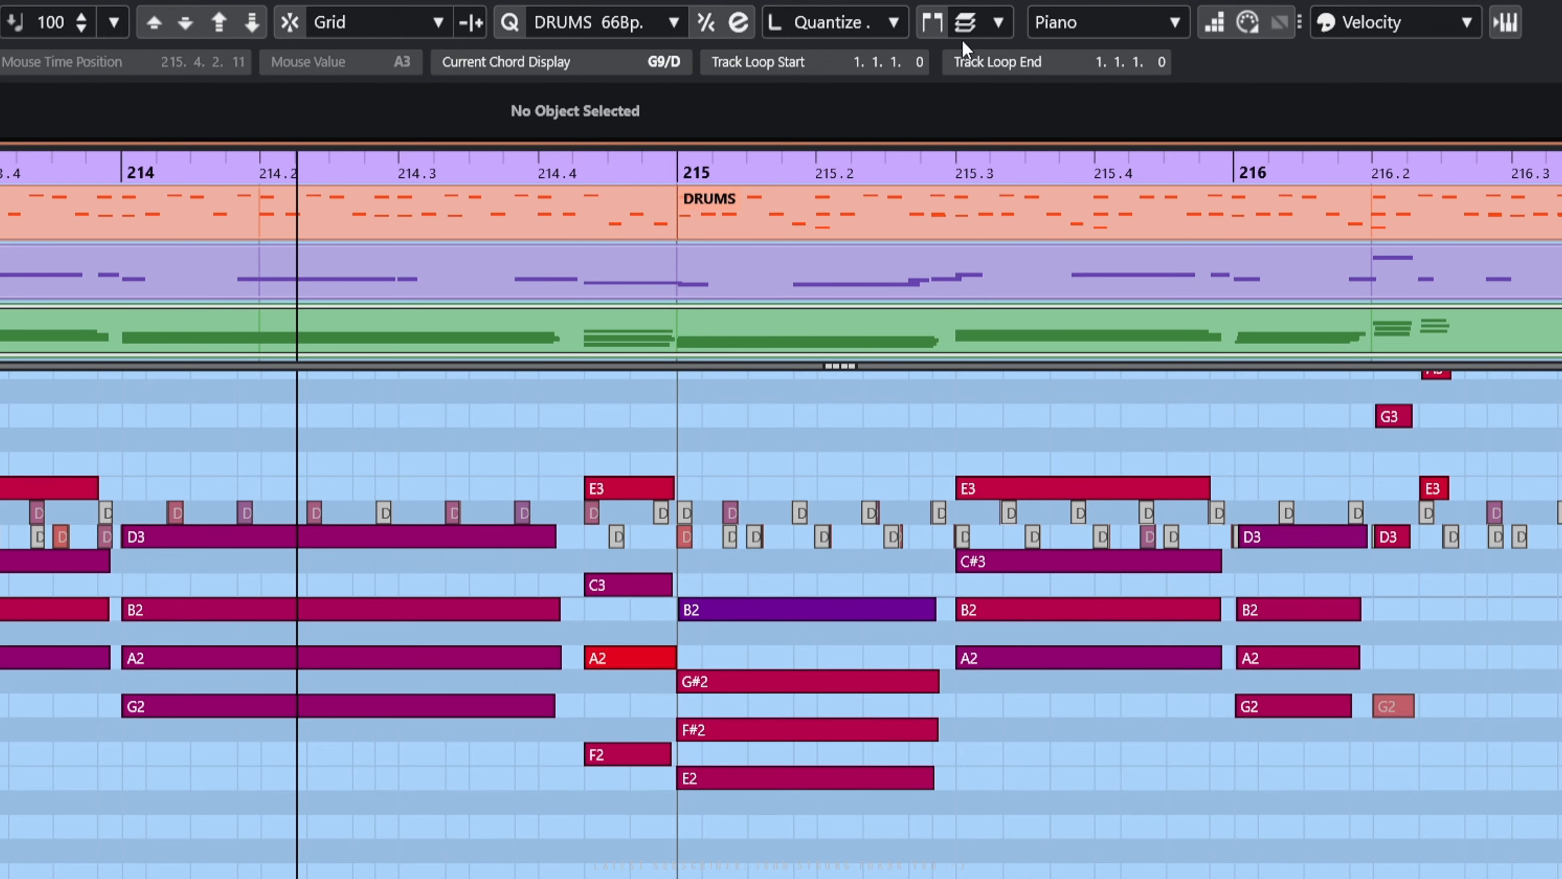
Set the Part Editing Mode to All Parts and play back the notes of all three tracks
click(965, 22)
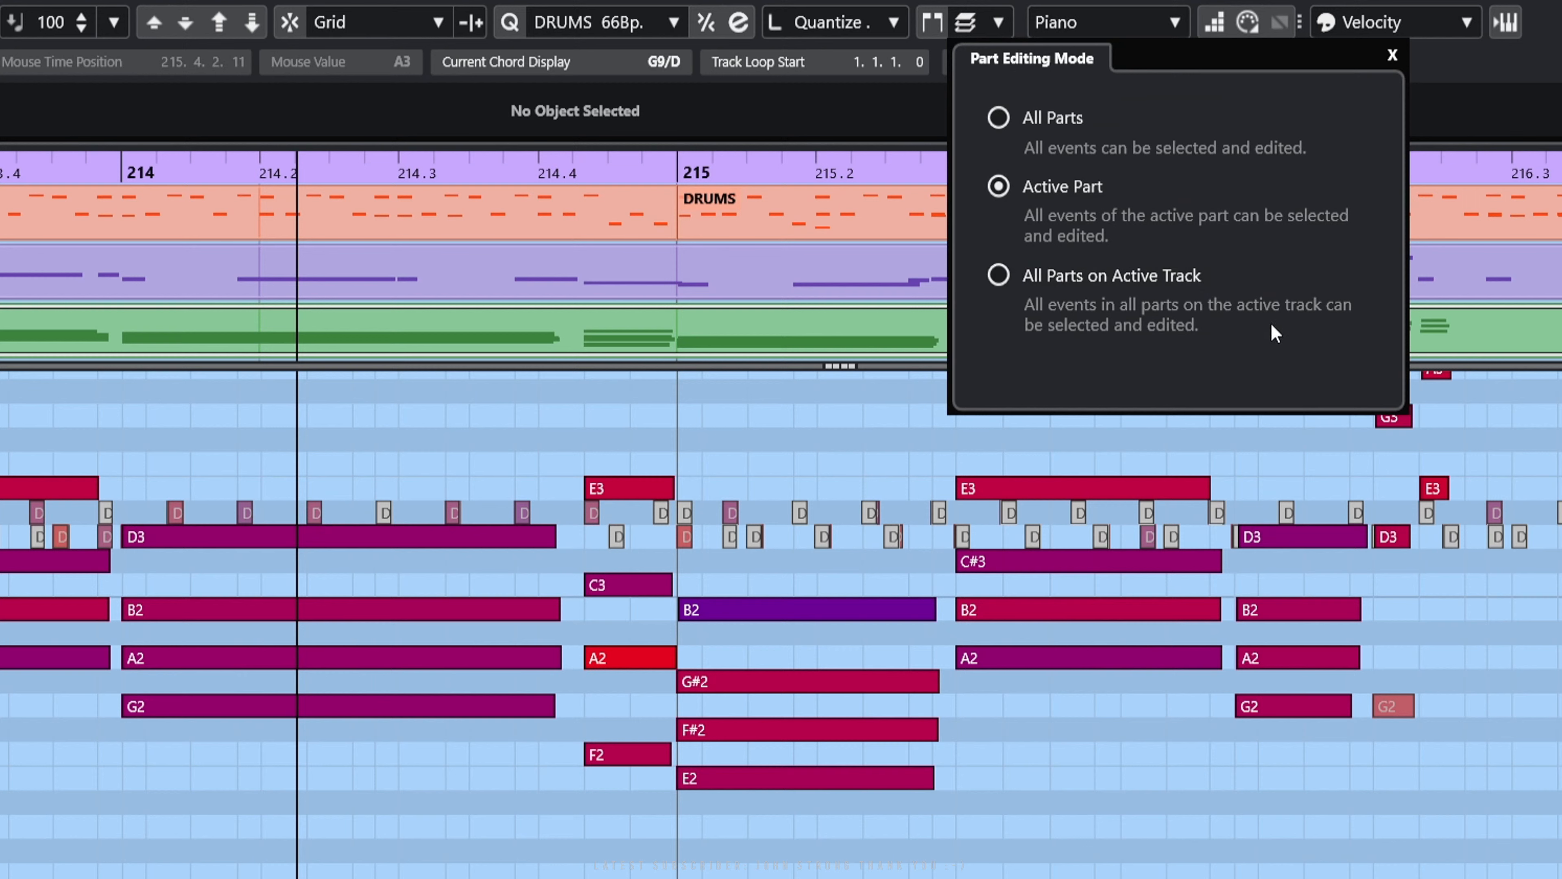
click(1011, 121)
click(1014, 747)
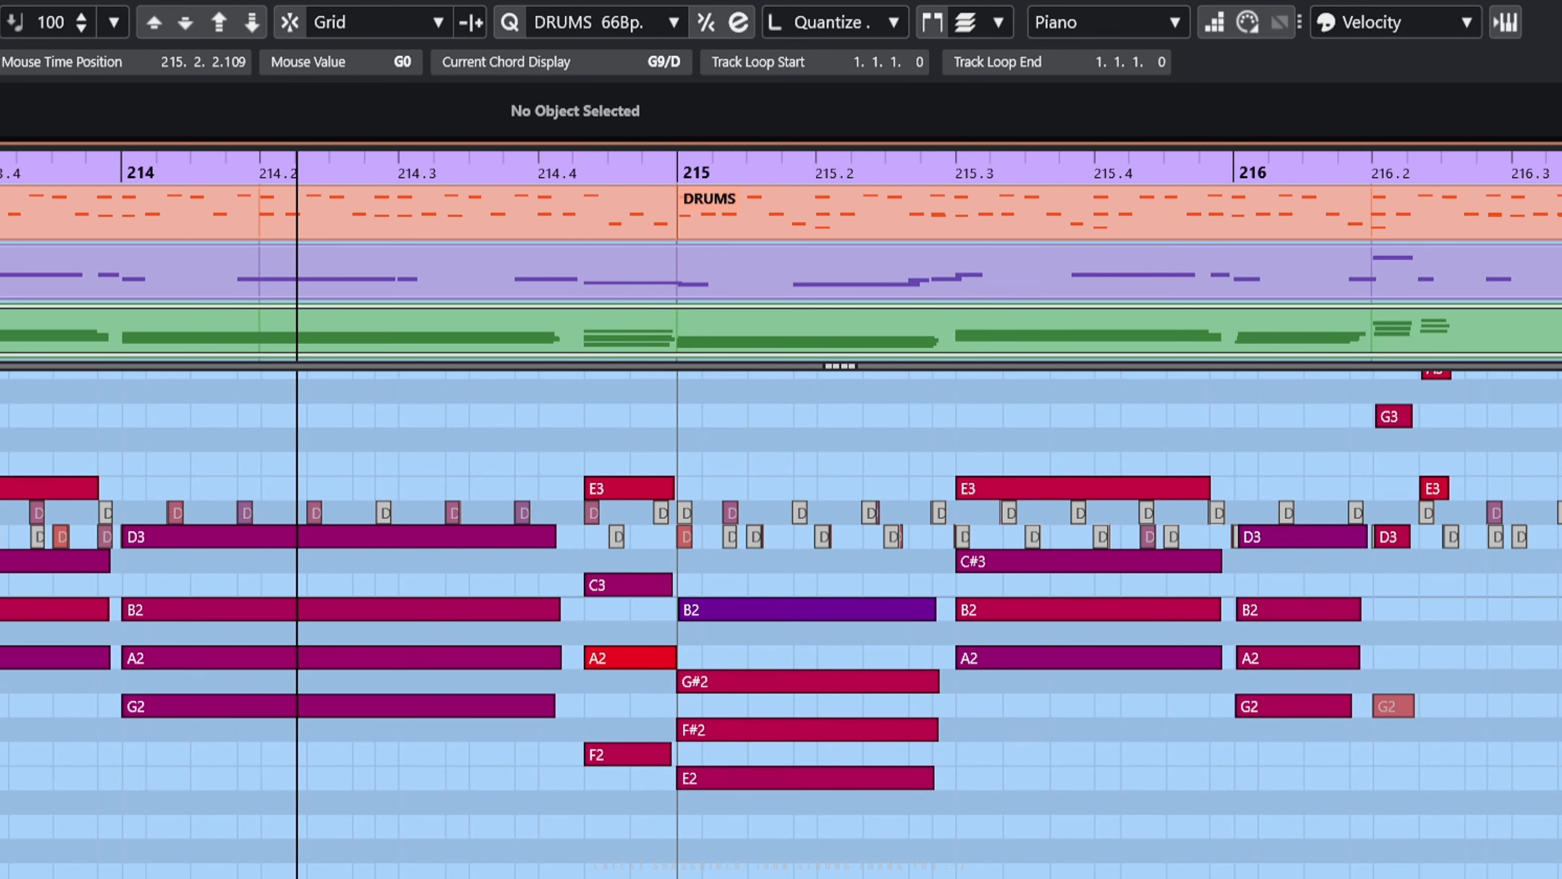
key(space)
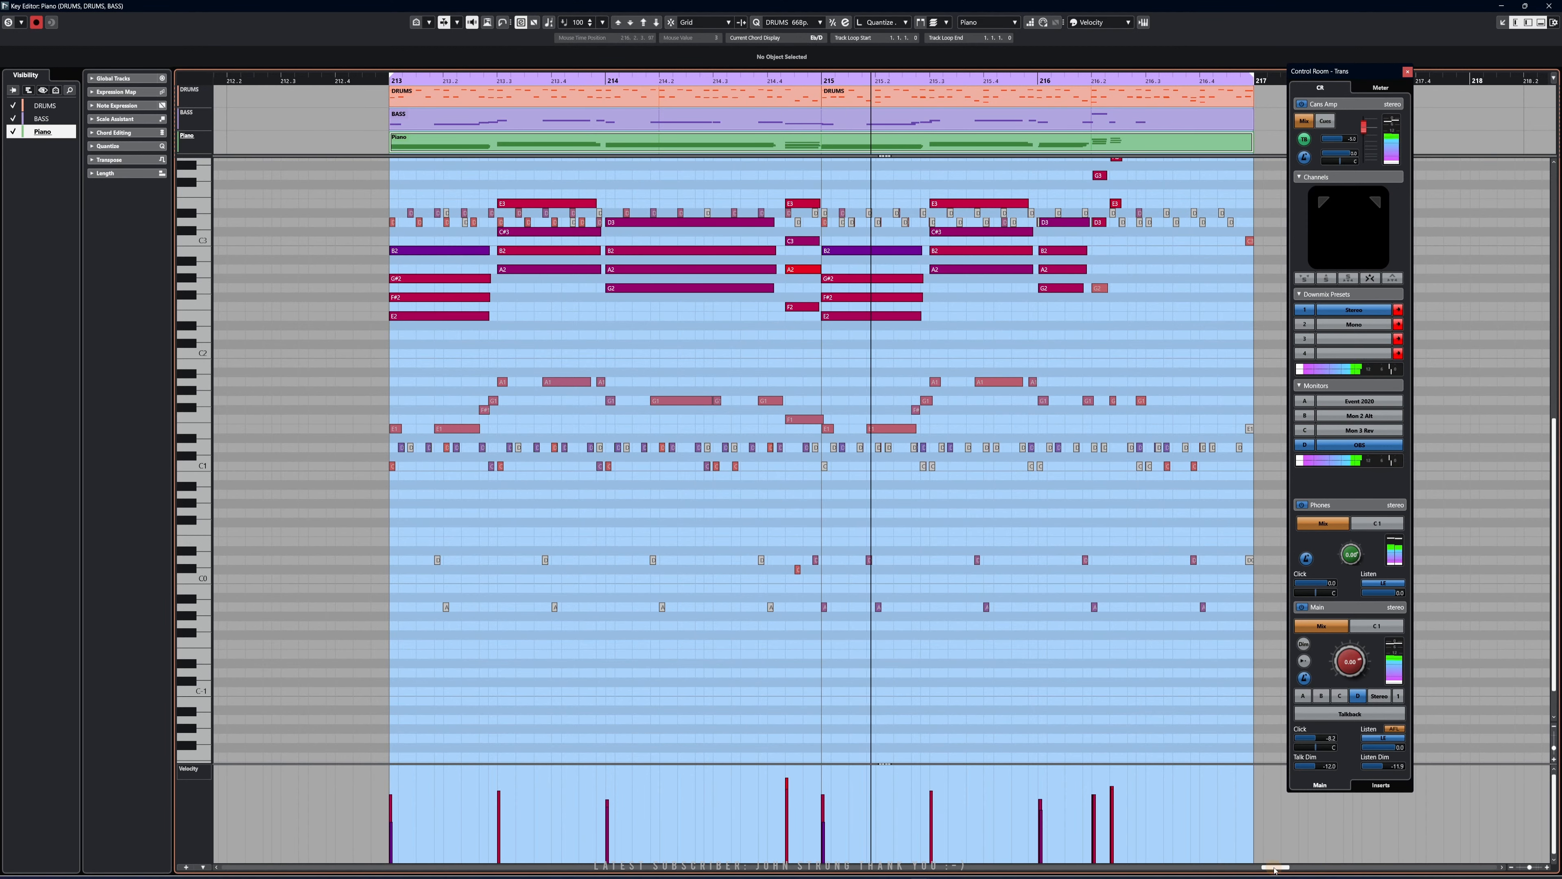
Play back the passage from the Piano chord at beat 2 of bar 216
drag(1275, 869, 1279, 869)
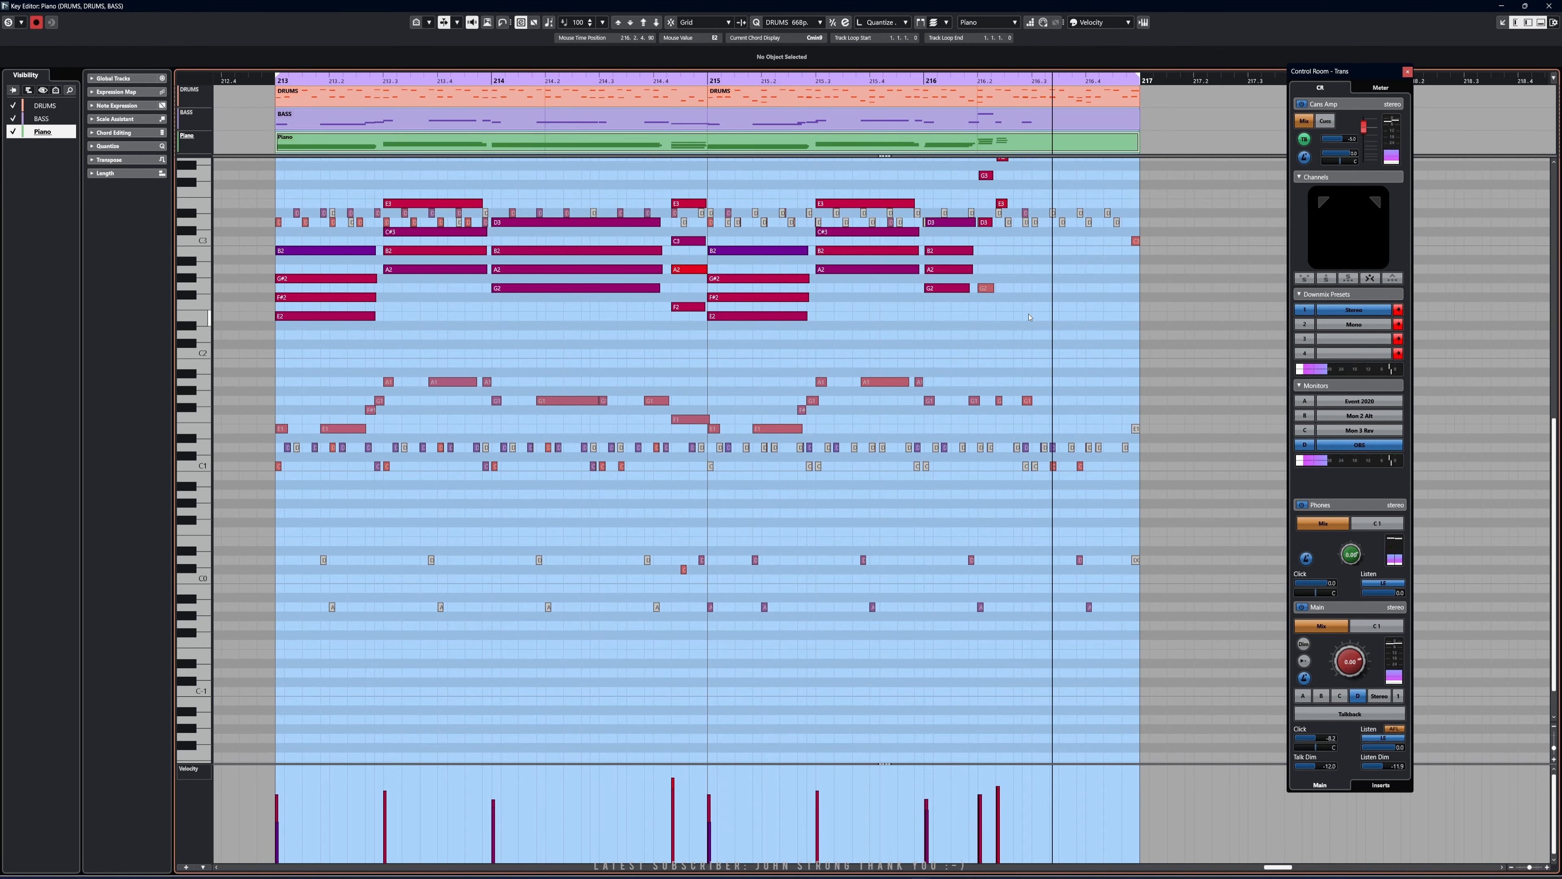
scroll(1030, 317, up, 3)
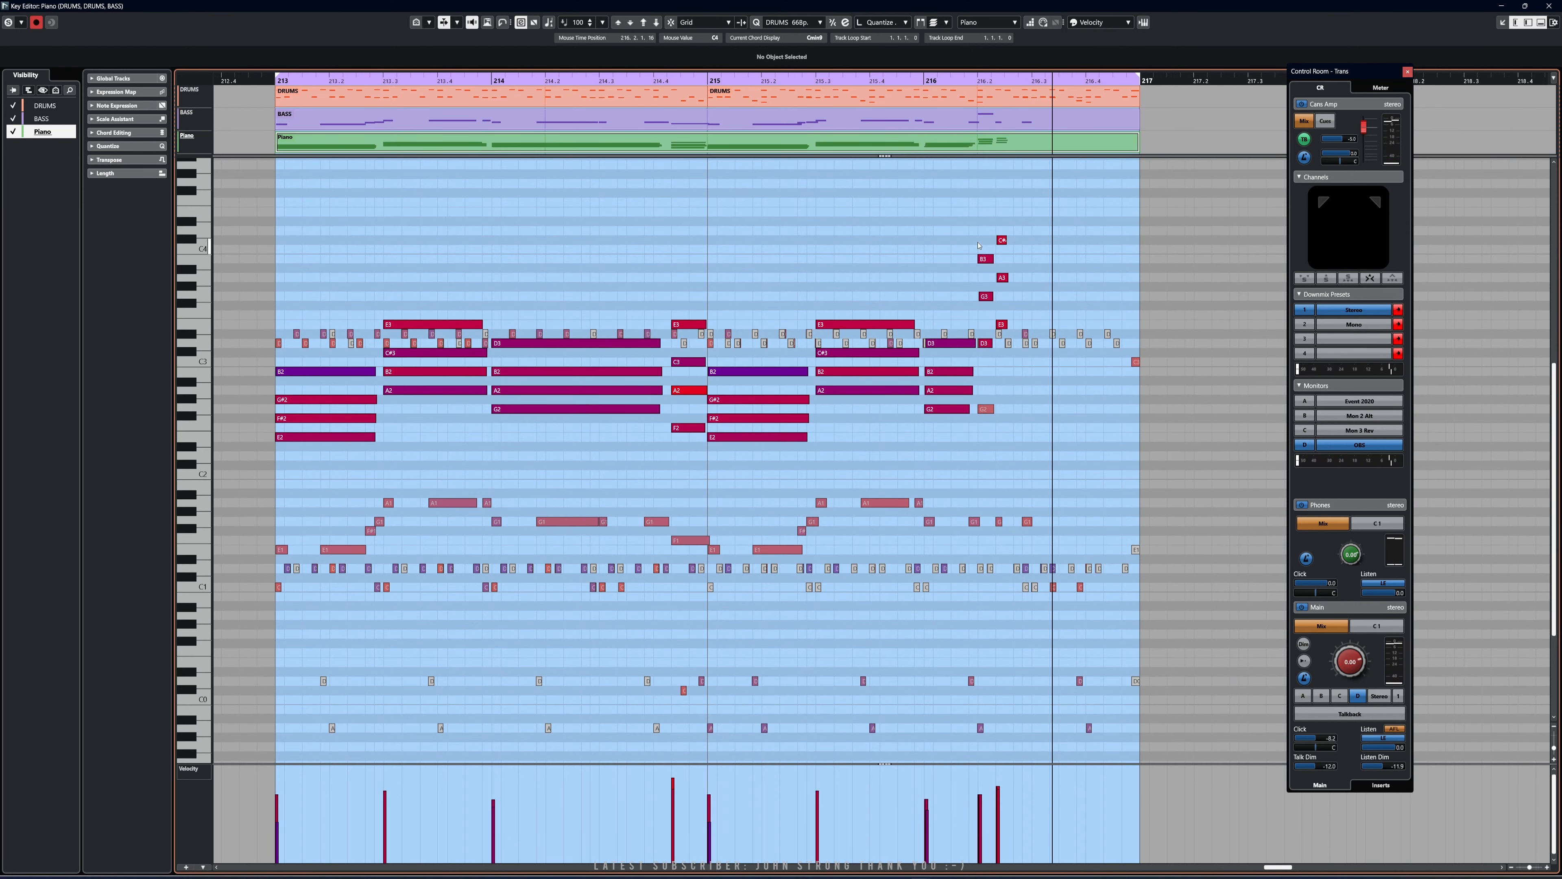
click(980, 78)
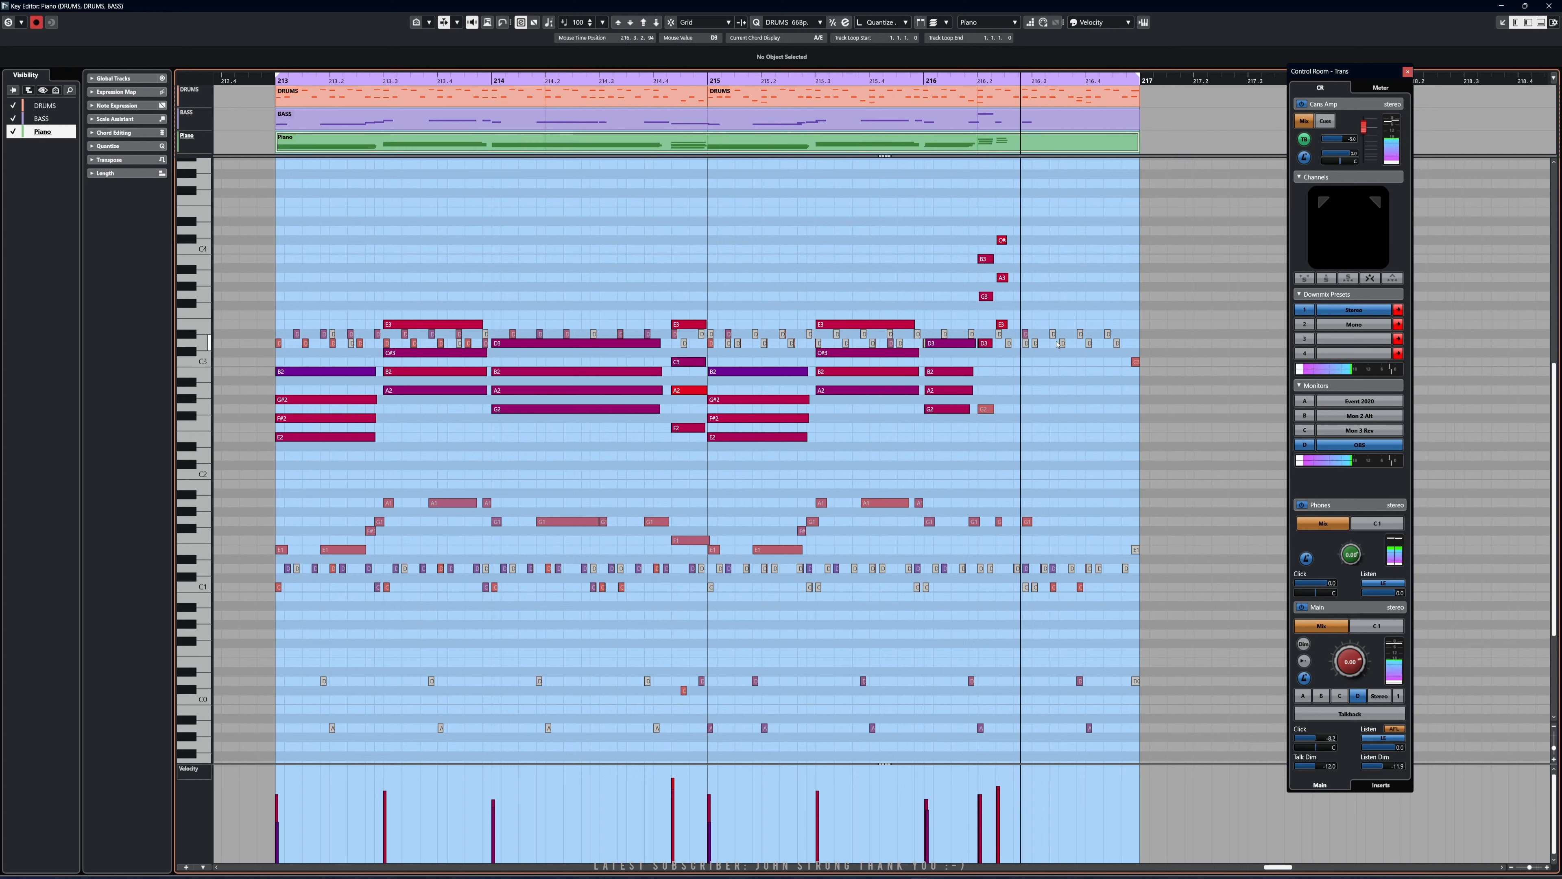
Select the Piano D3 note and the overlapping notes of the other tracks at beat 2 of bar 216 one by one
key(h)
key(h)
key(h)
key(h)
key(h)
key(h)
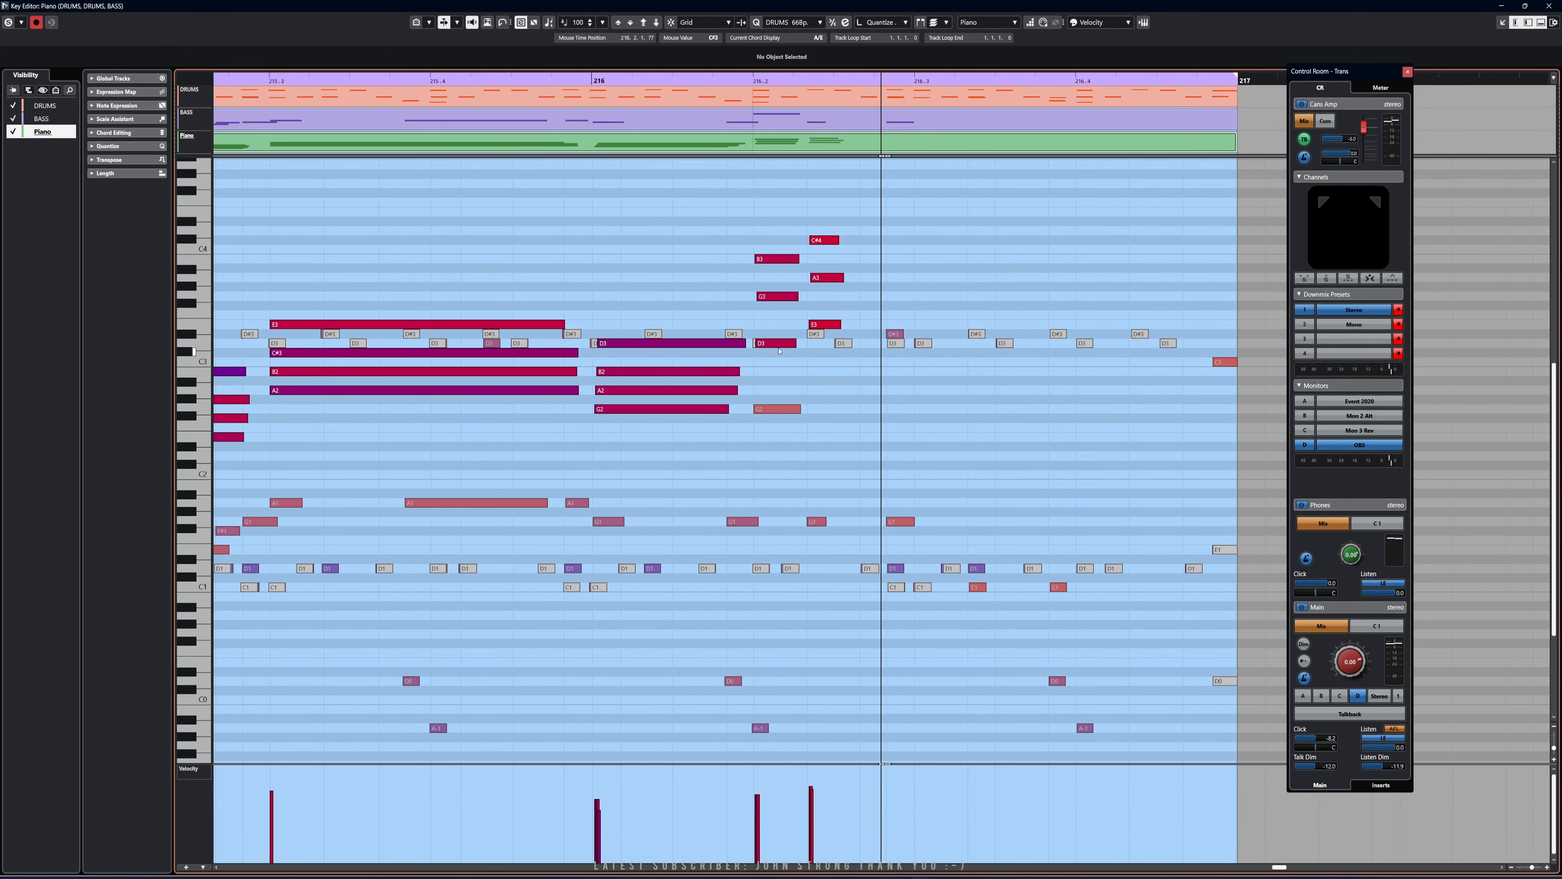
click(780, 344)
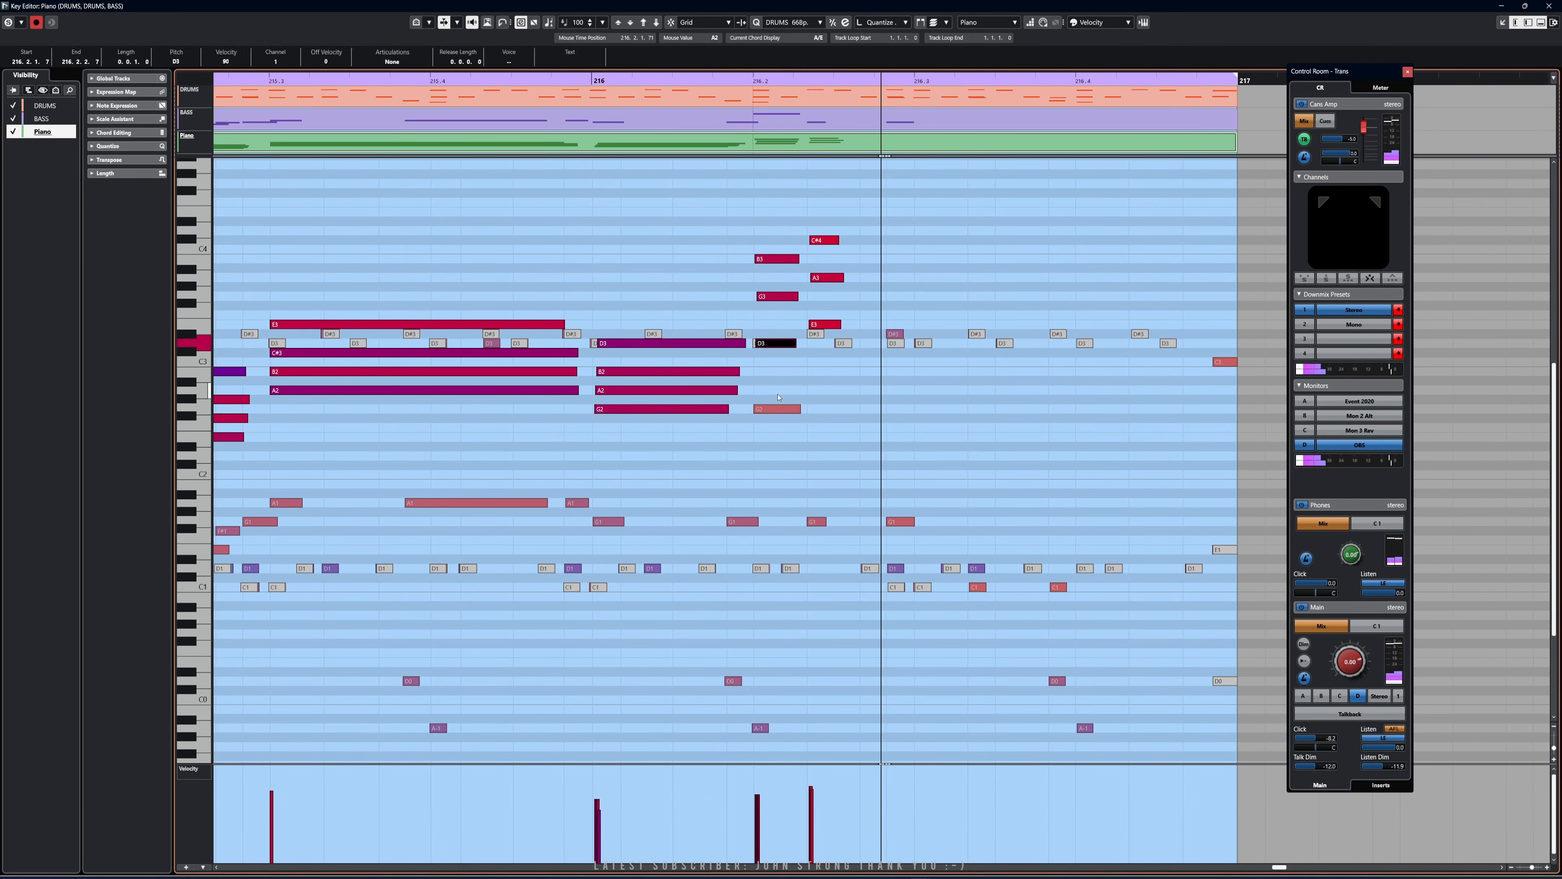
click(777, 408)
click(760, 347)
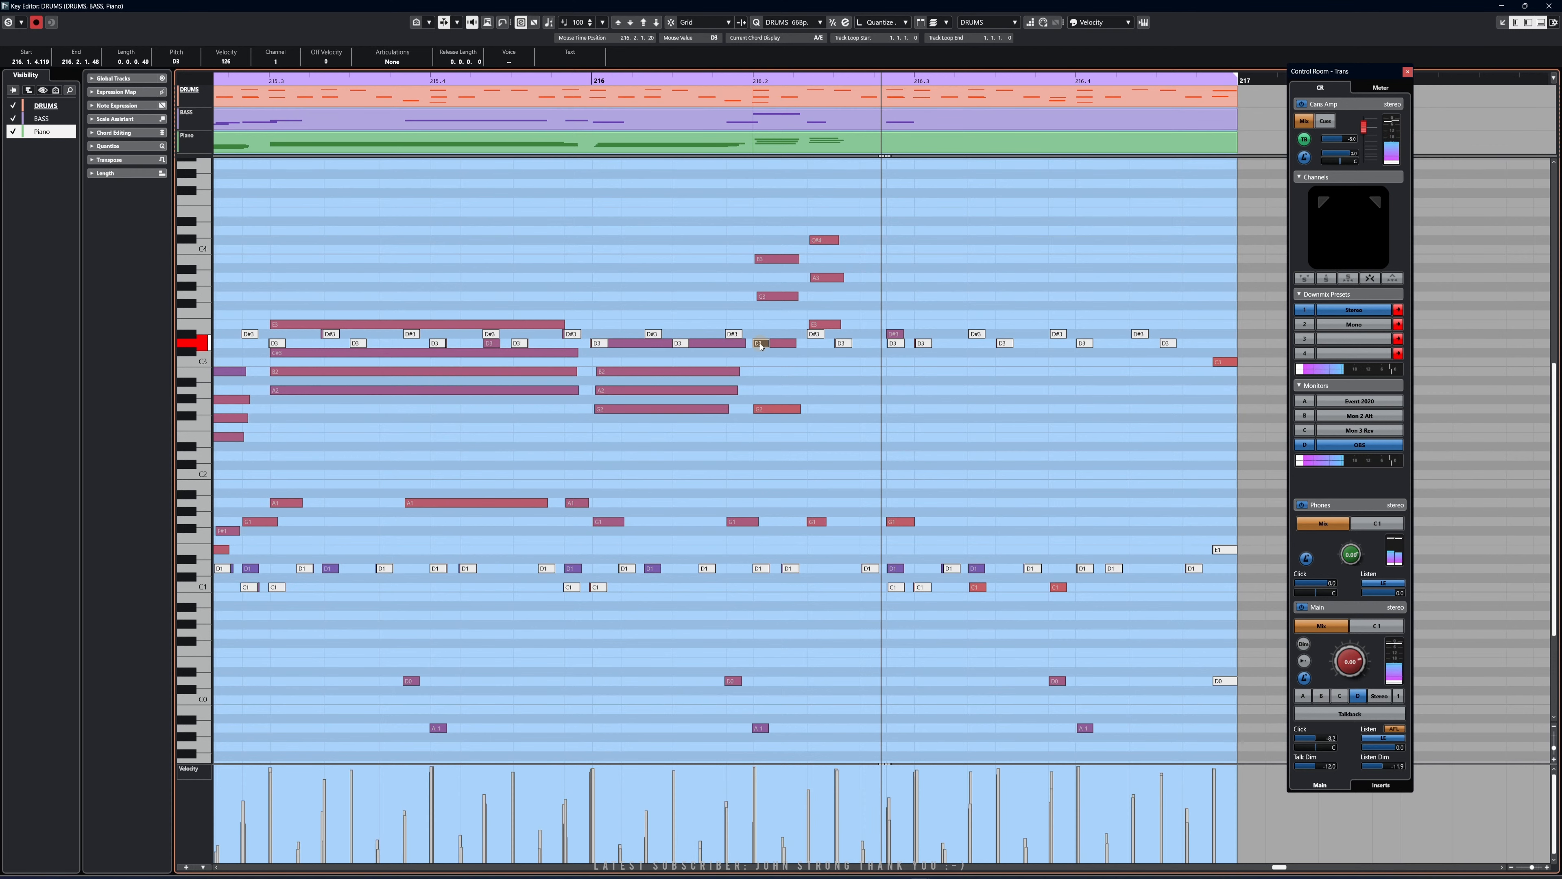
Check the DRUMS D1 notes after 216.2 against the second Piano chord by selecting its E3, A3 and C#4 notes
double_click(761, 570)
click(788, 570)
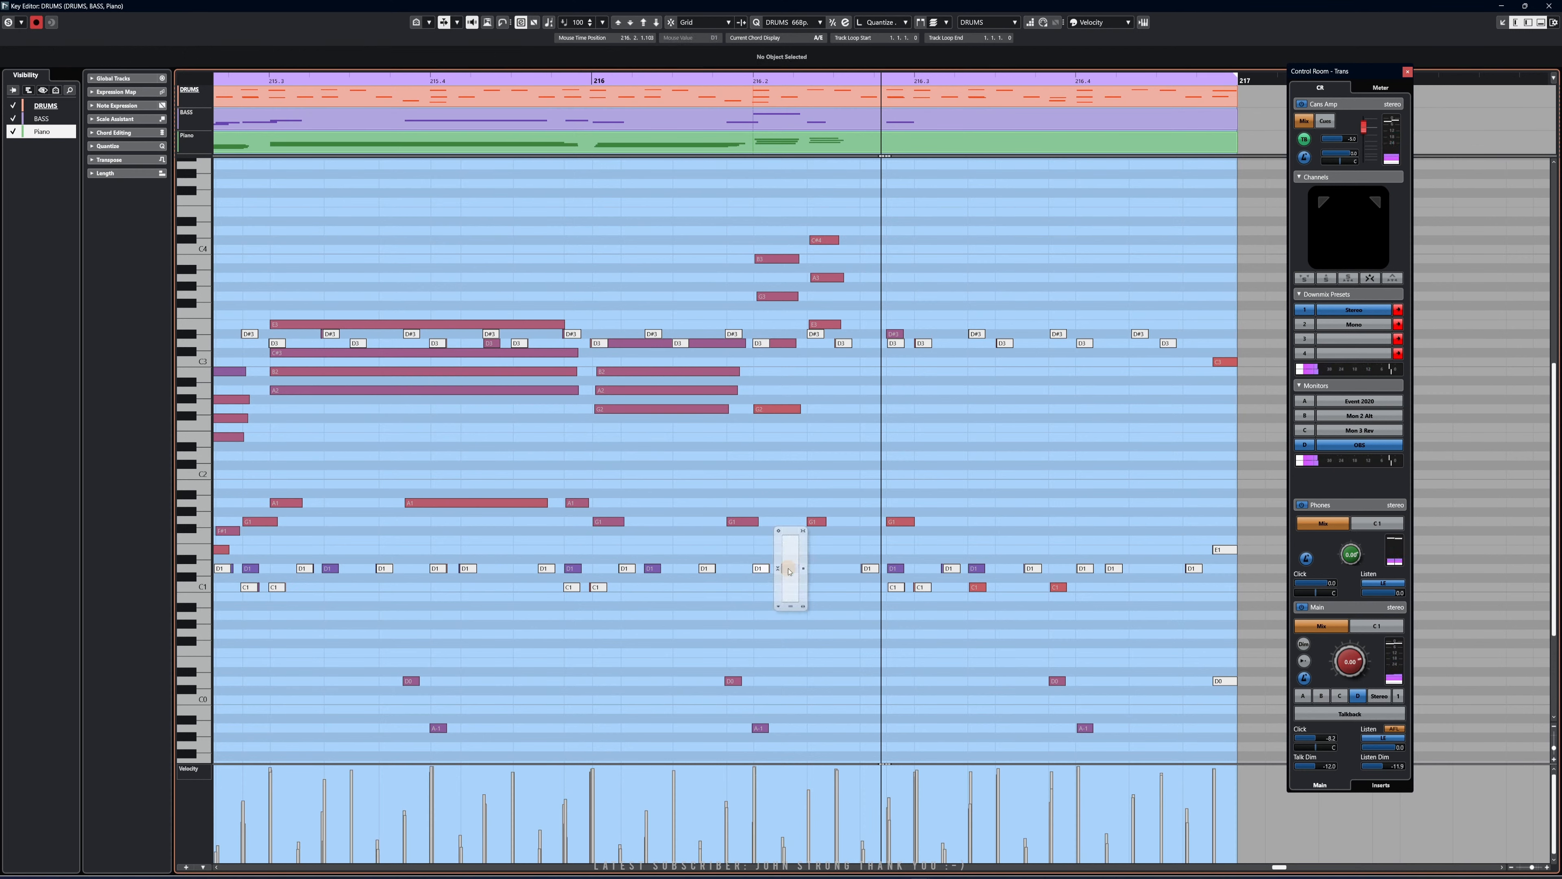
click(804, 530)
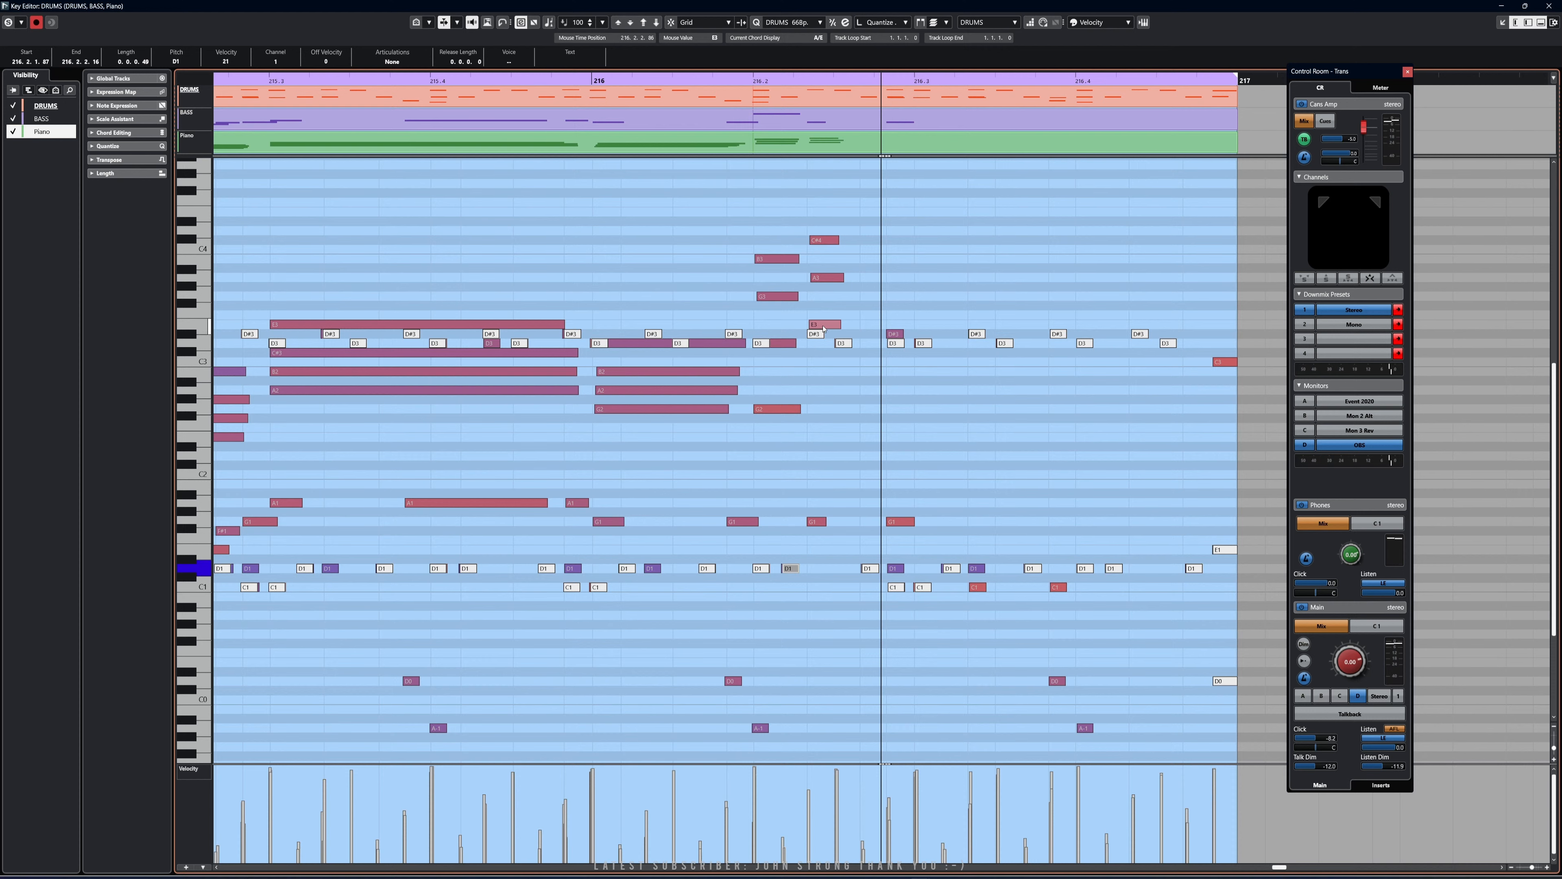
click(823, 325)
click(823, 279)
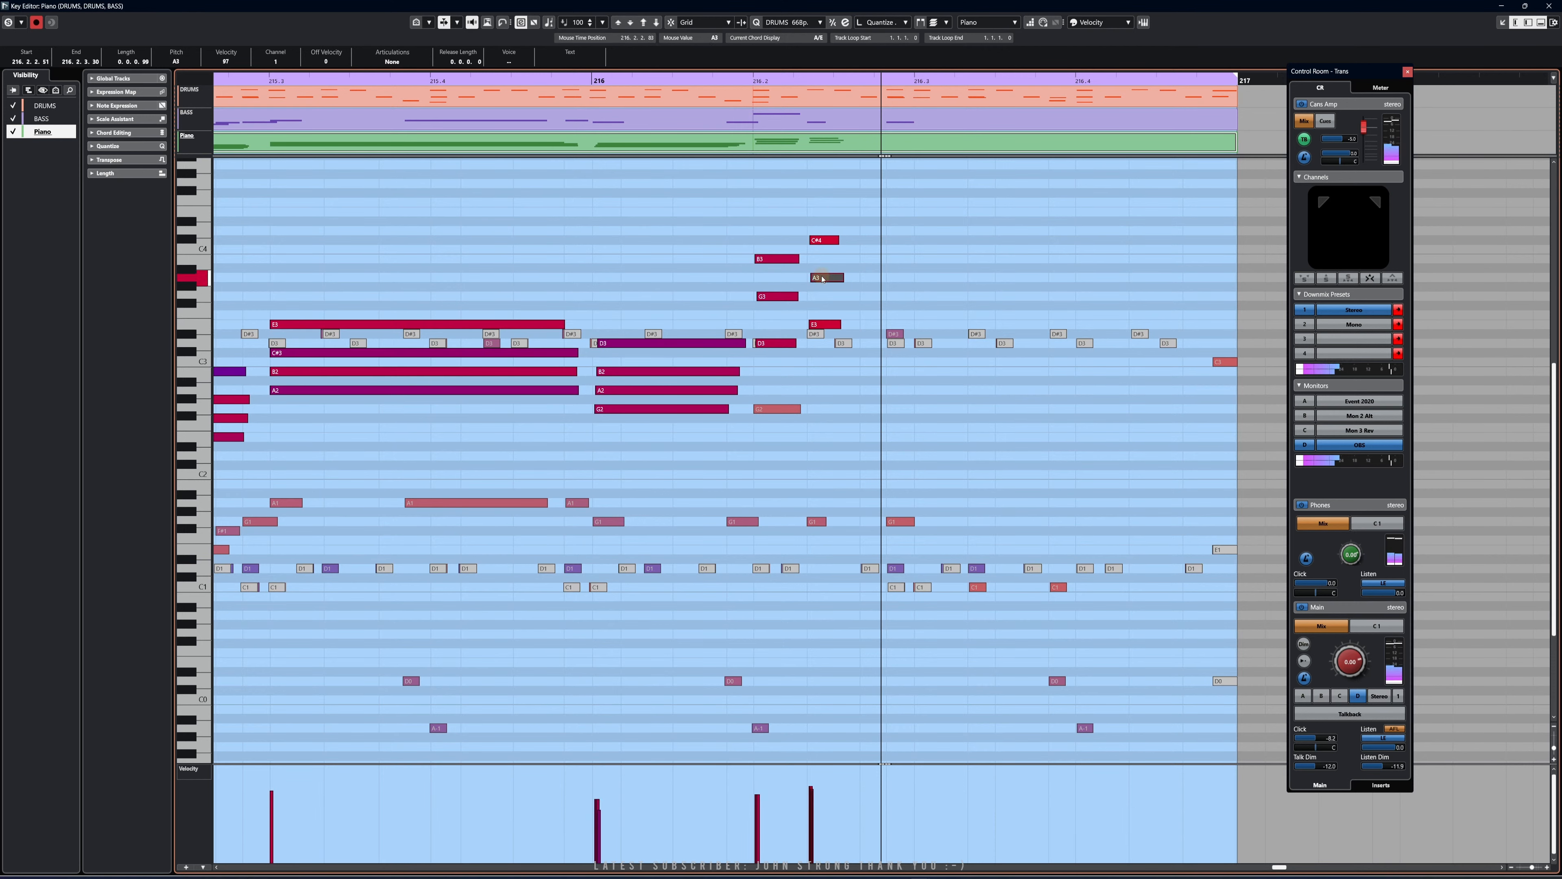
click(825, 240)
click(824, 324)
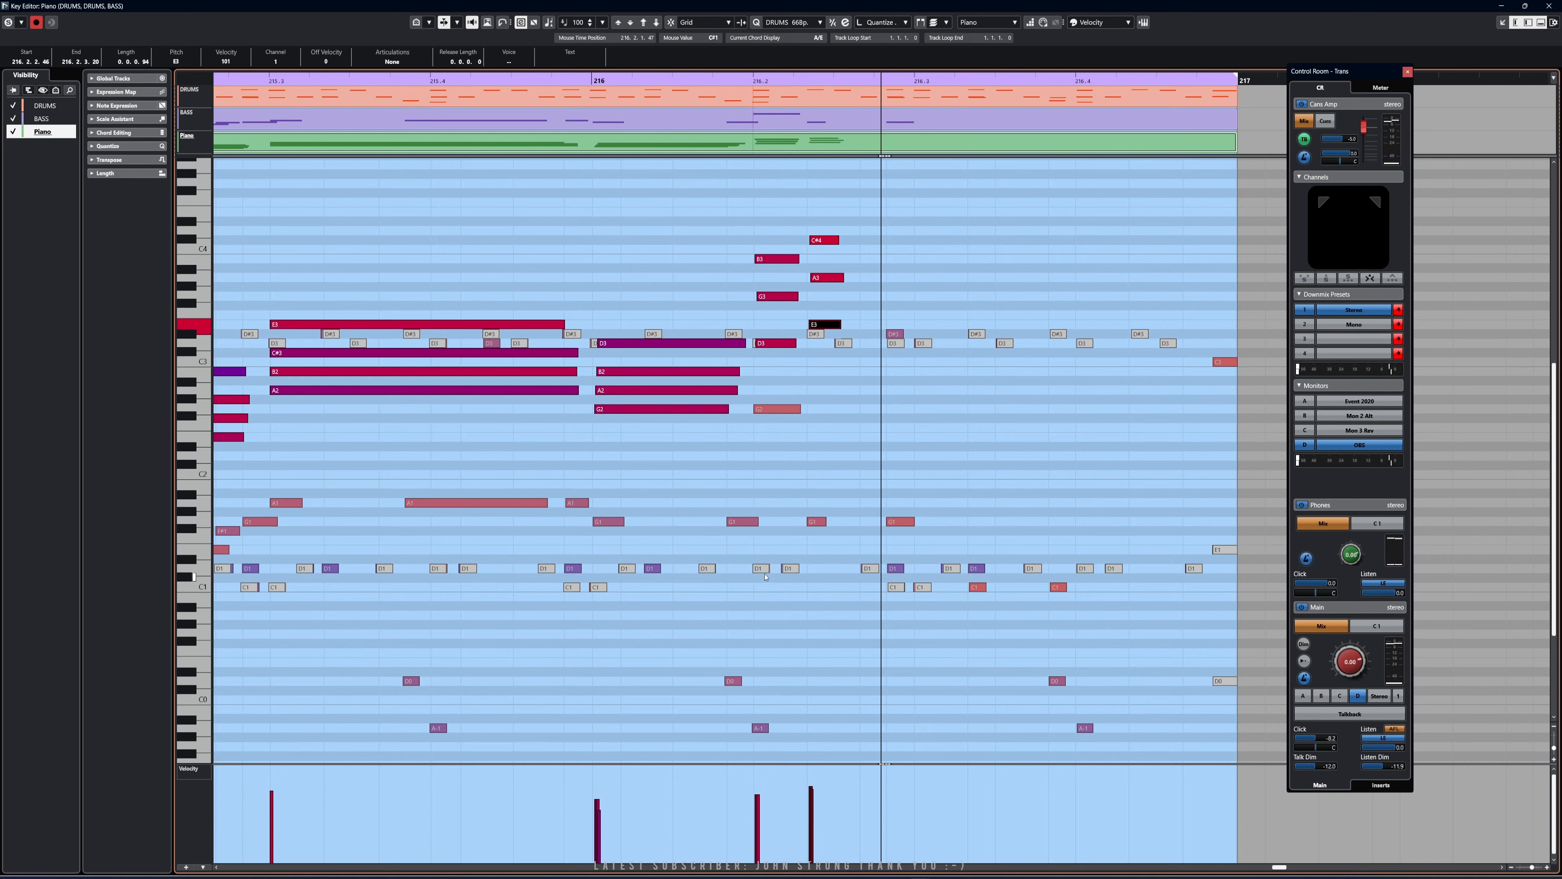
Copy the DRUMS D1 note at 216.2 under the second Piano chord, delete the copy, redo it and start playback
click(763, 568)
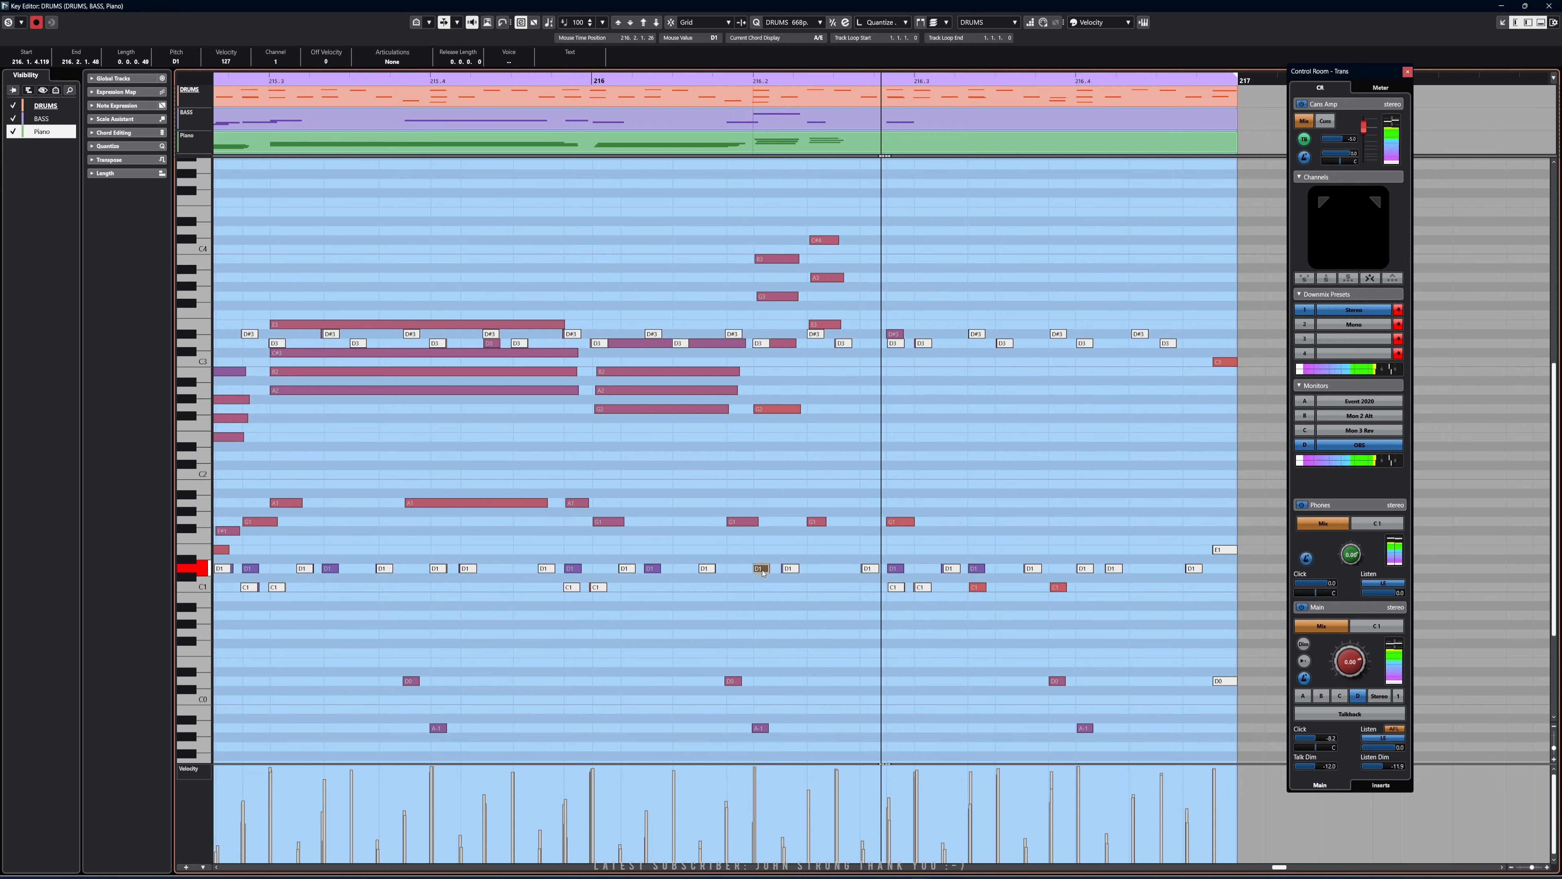
drag(763, 574, 822, 575)
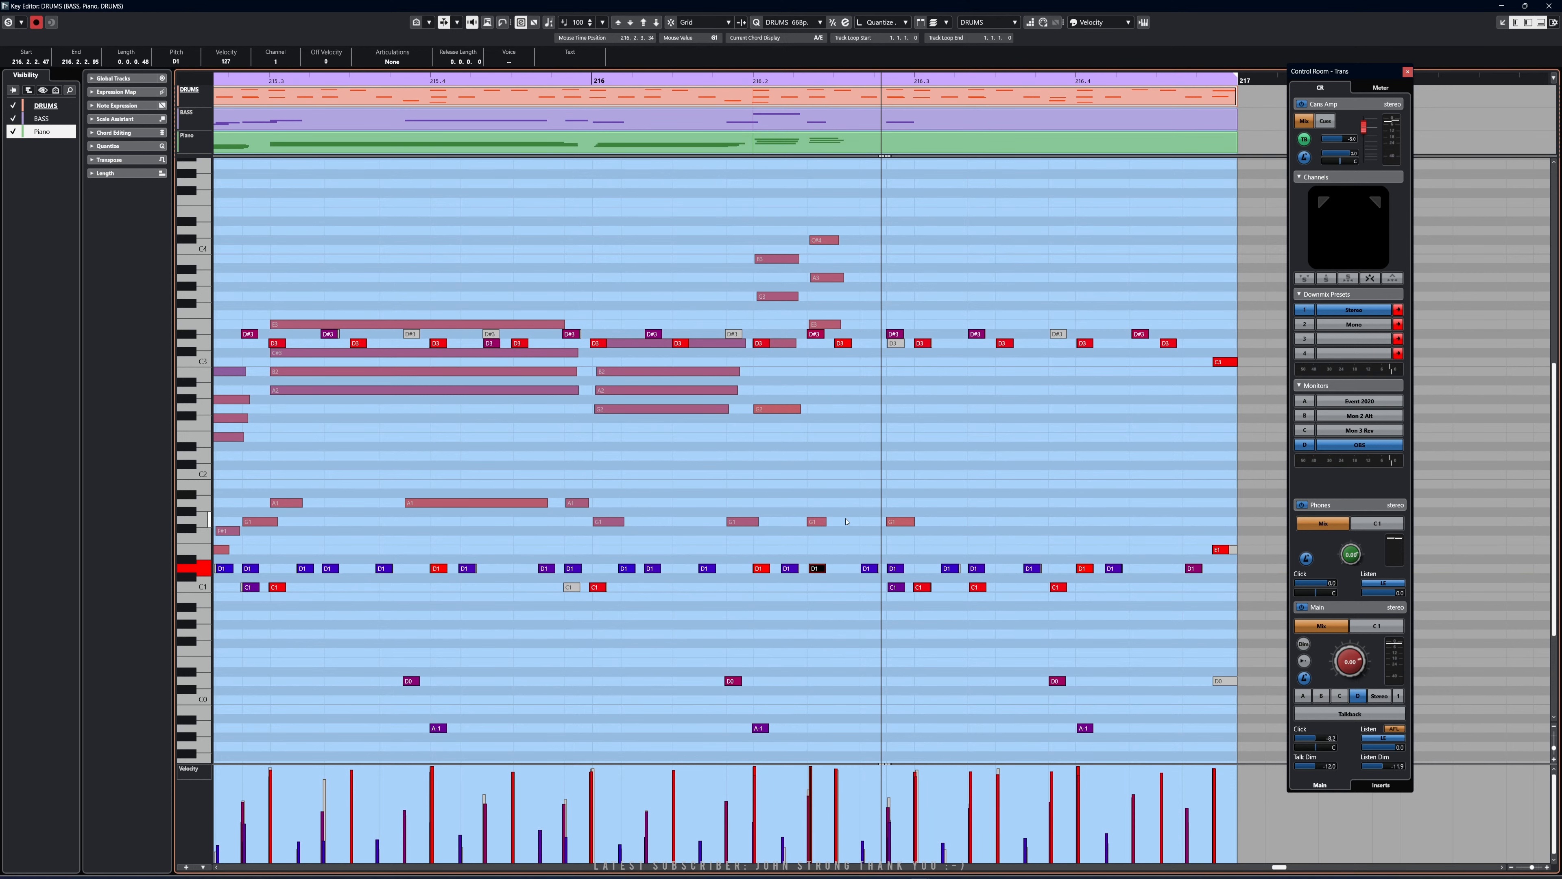
key(Delete)
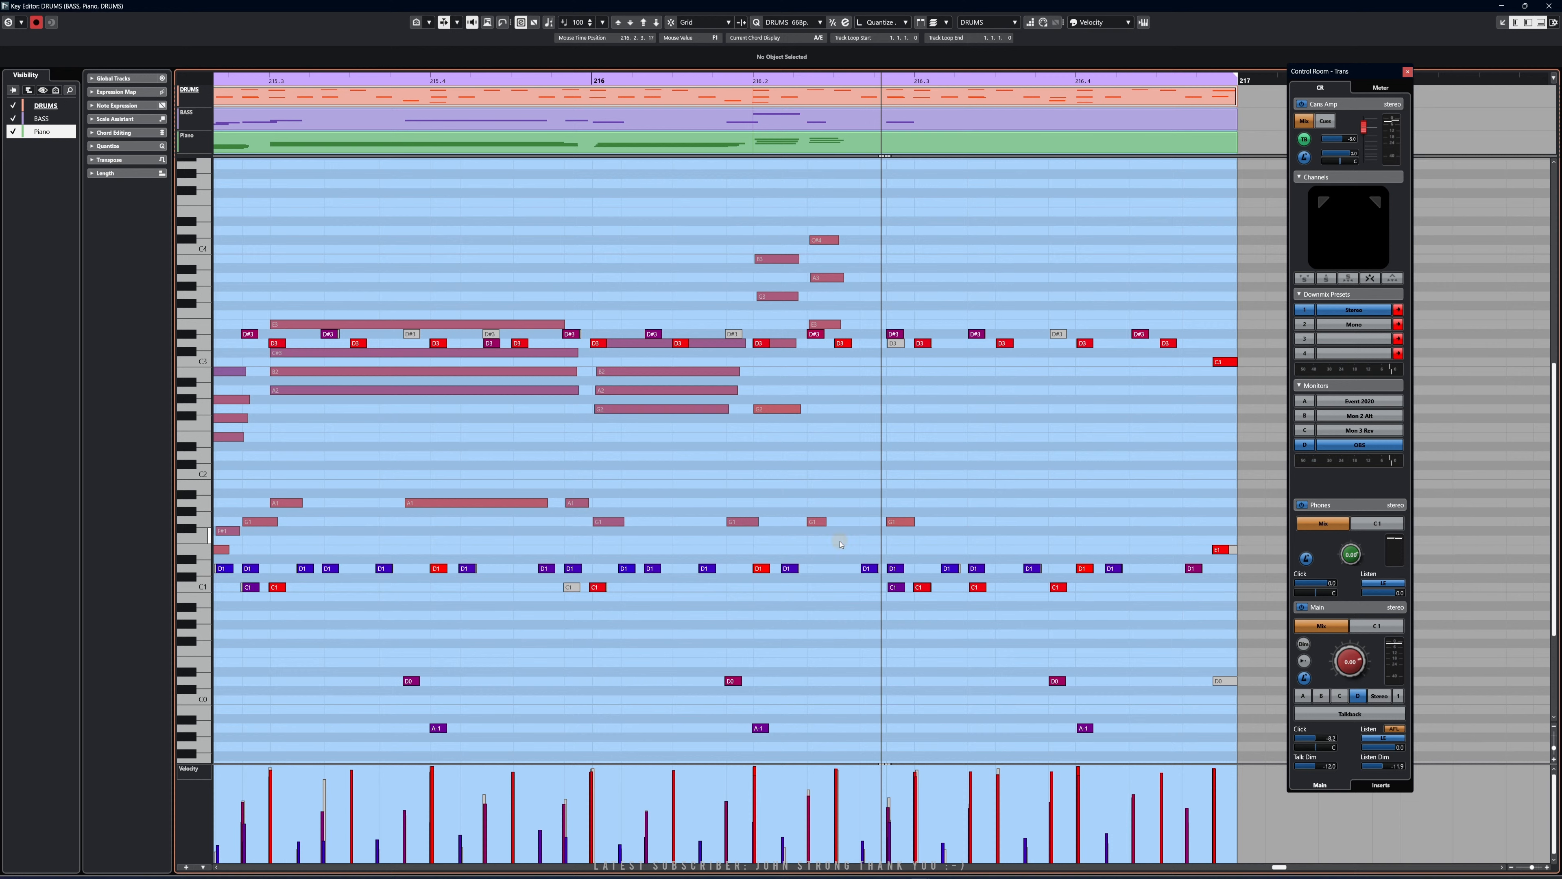
drag(765, 571, 821, 579)
key(space)
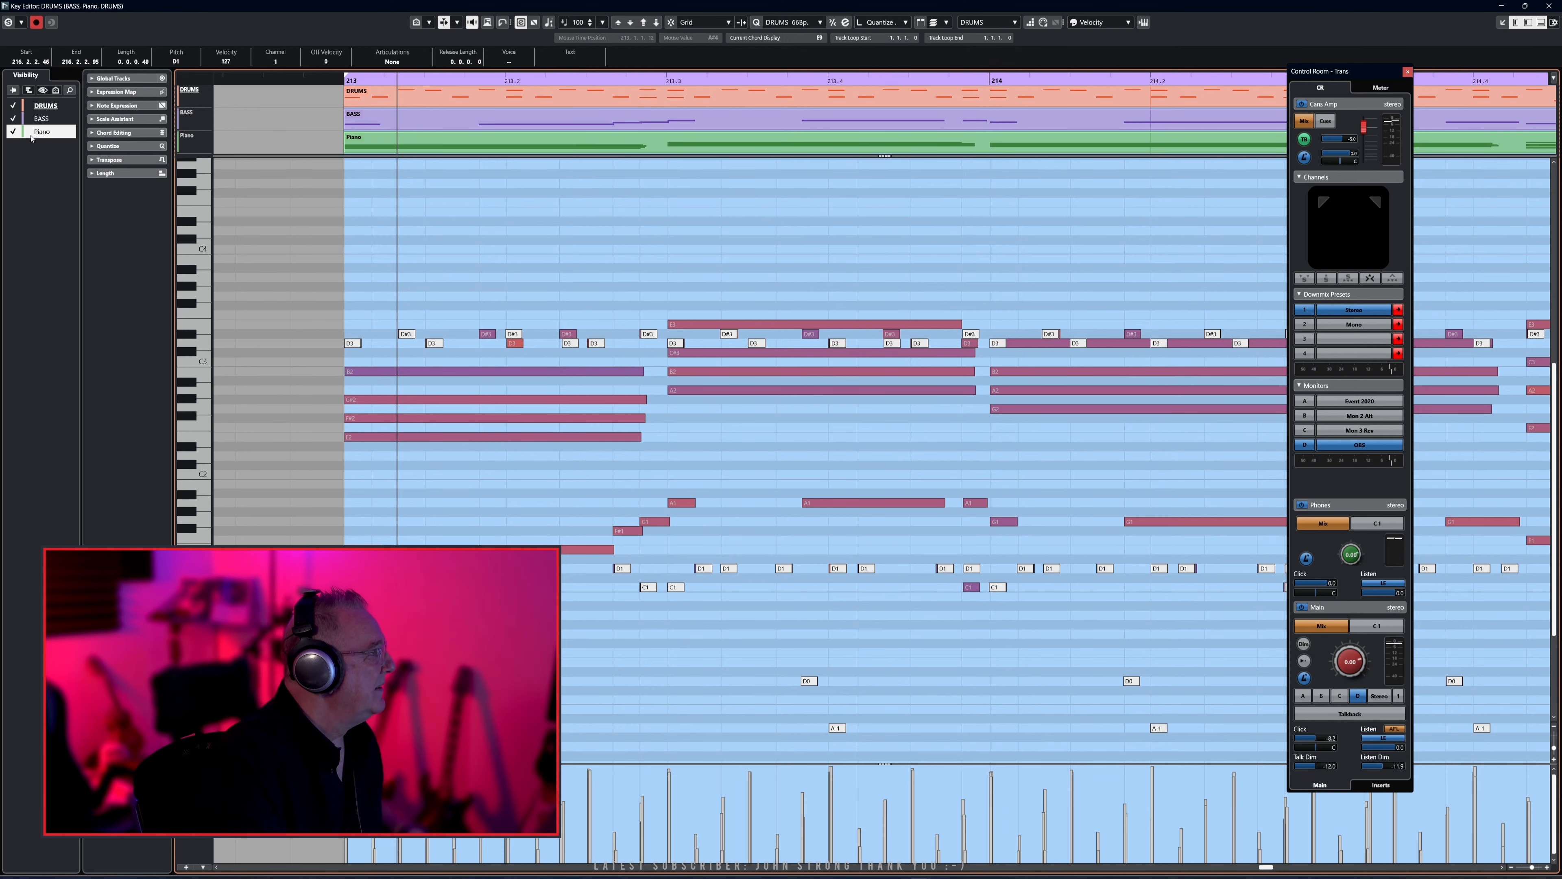
Hide the BASS and Piano tracks in the Key Editor so that only DRUMS is displayed
click(42, 119)
click(13, 118)
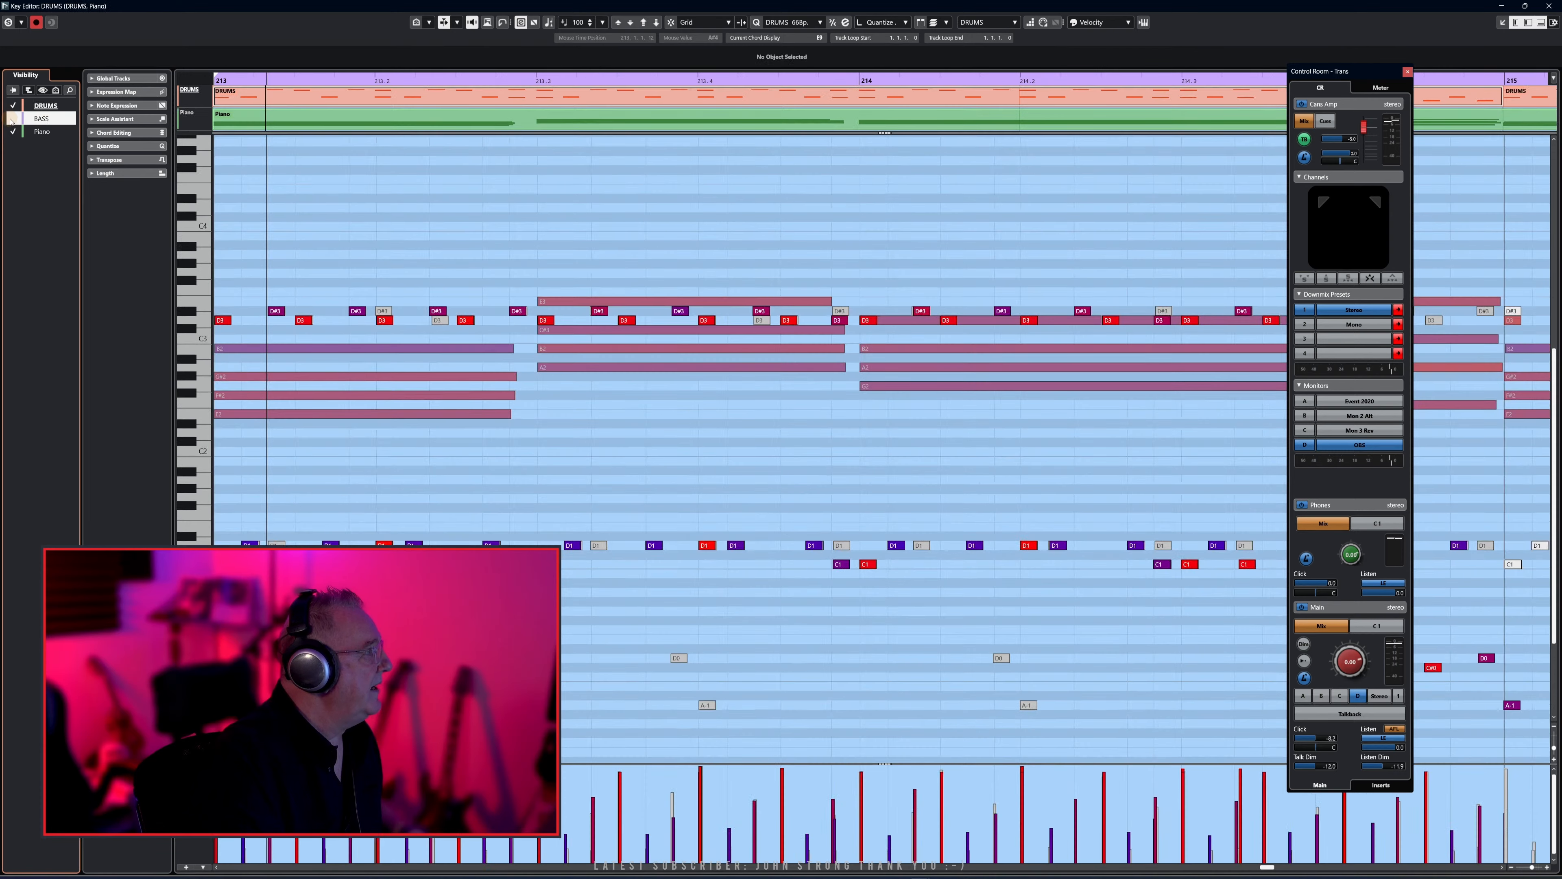
click(12, 132)
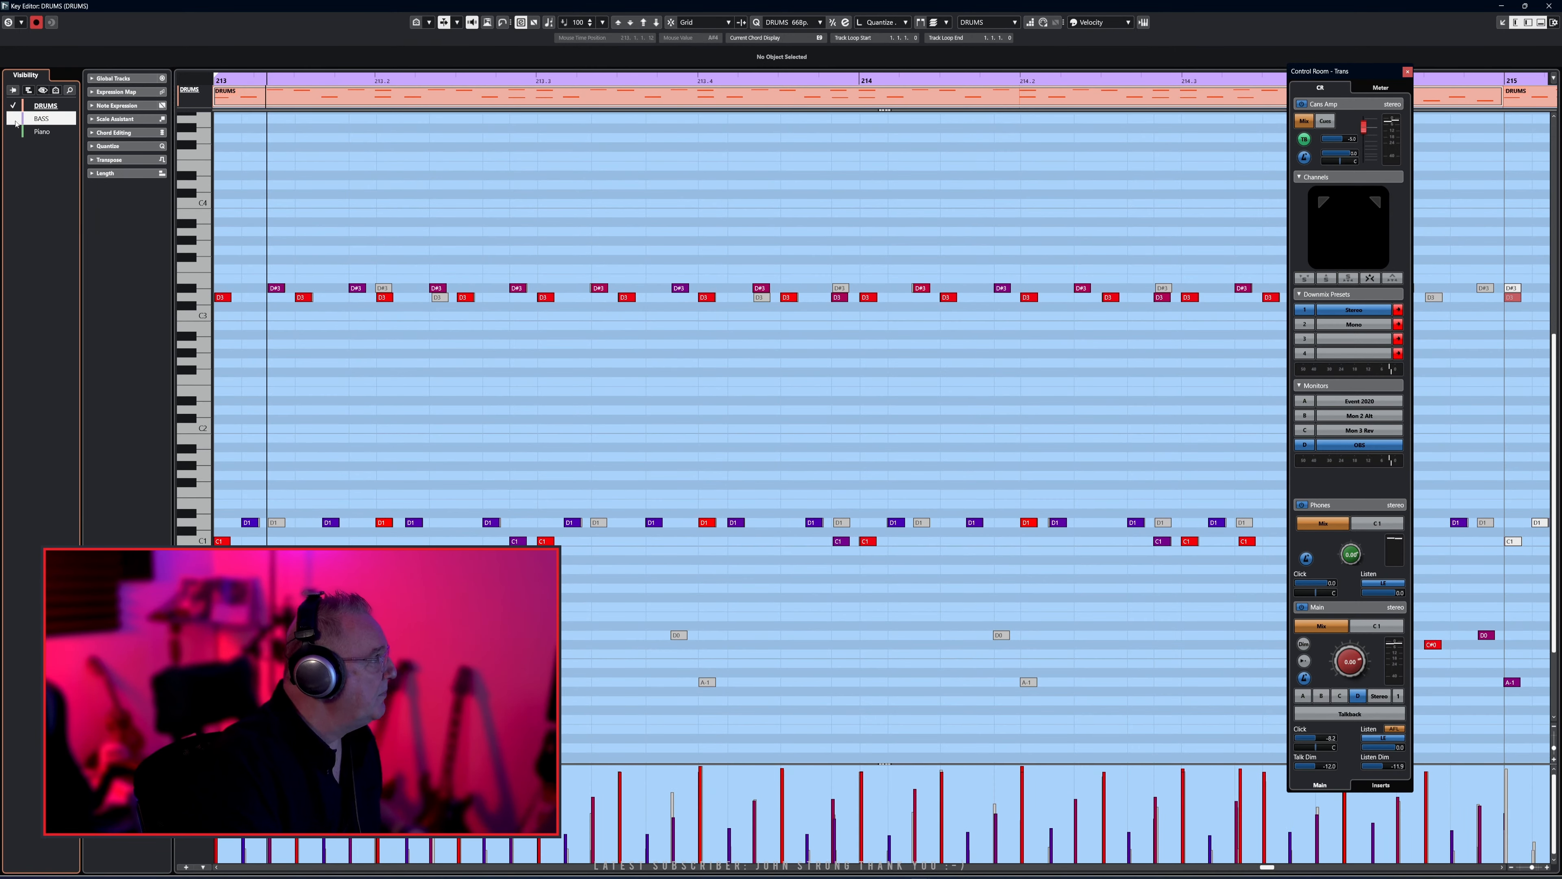
click(32, 106)
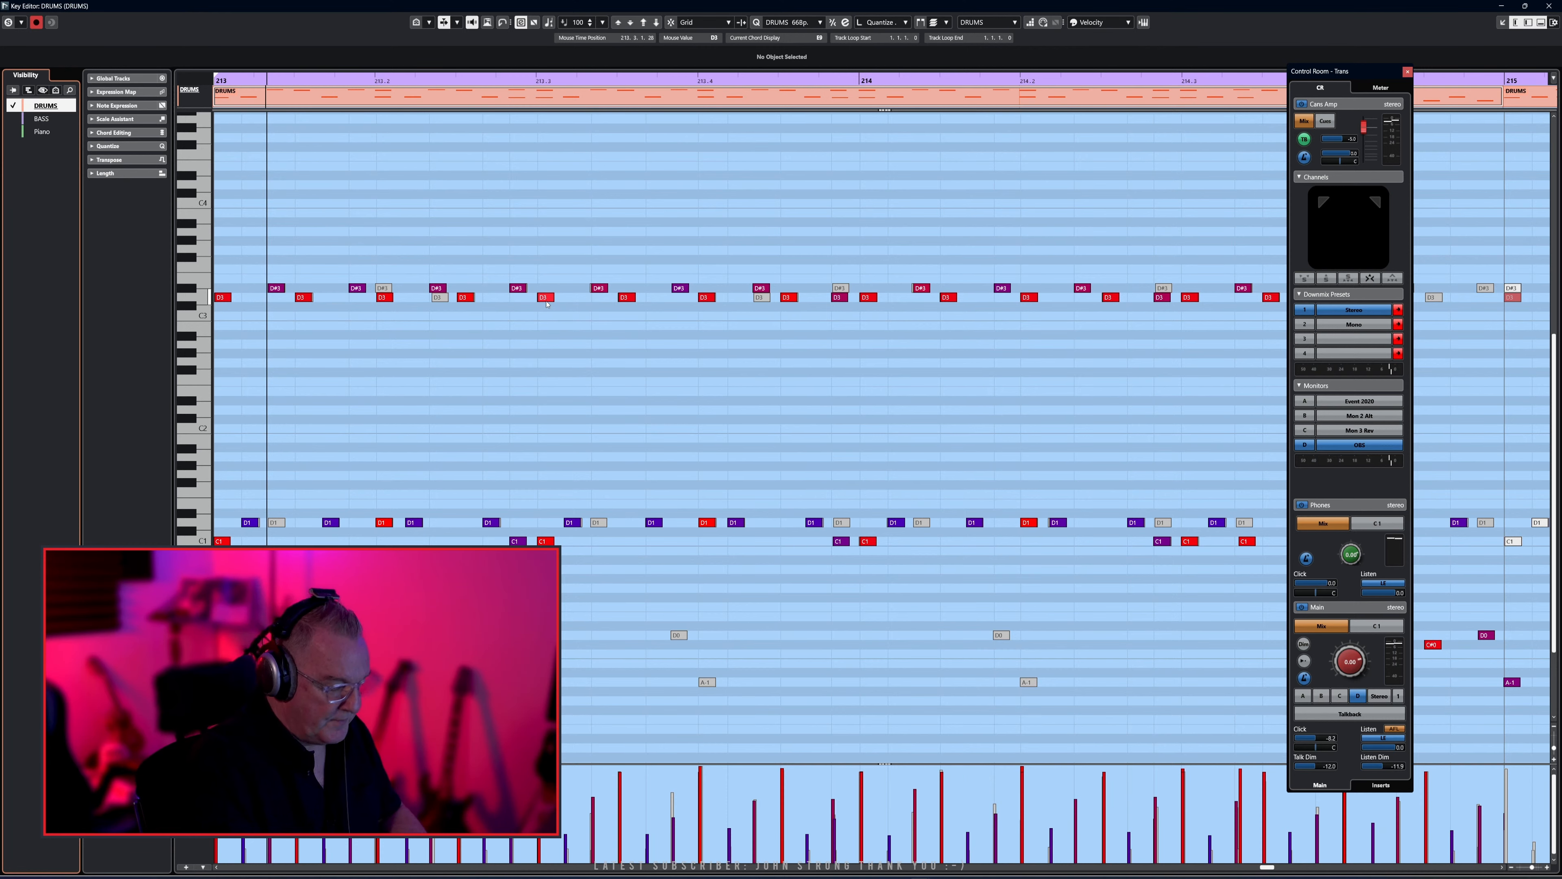
Play back the project from the left locator to the end of the DRUMS part with only DRUMS displayed
key(KP_1)
key(space)
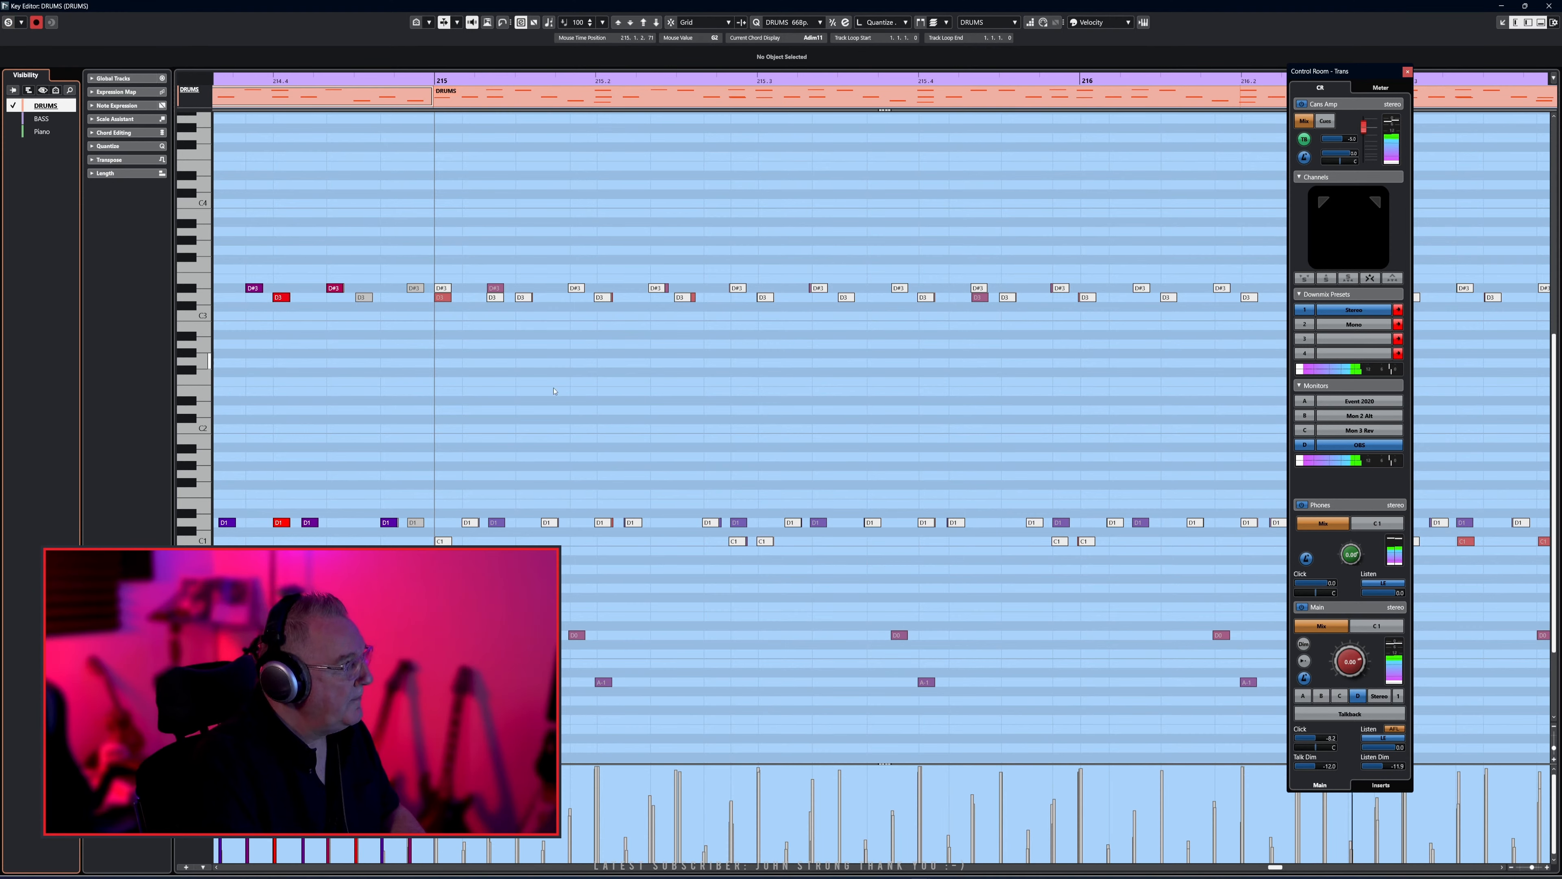
scroll(643, 420, up, 2)
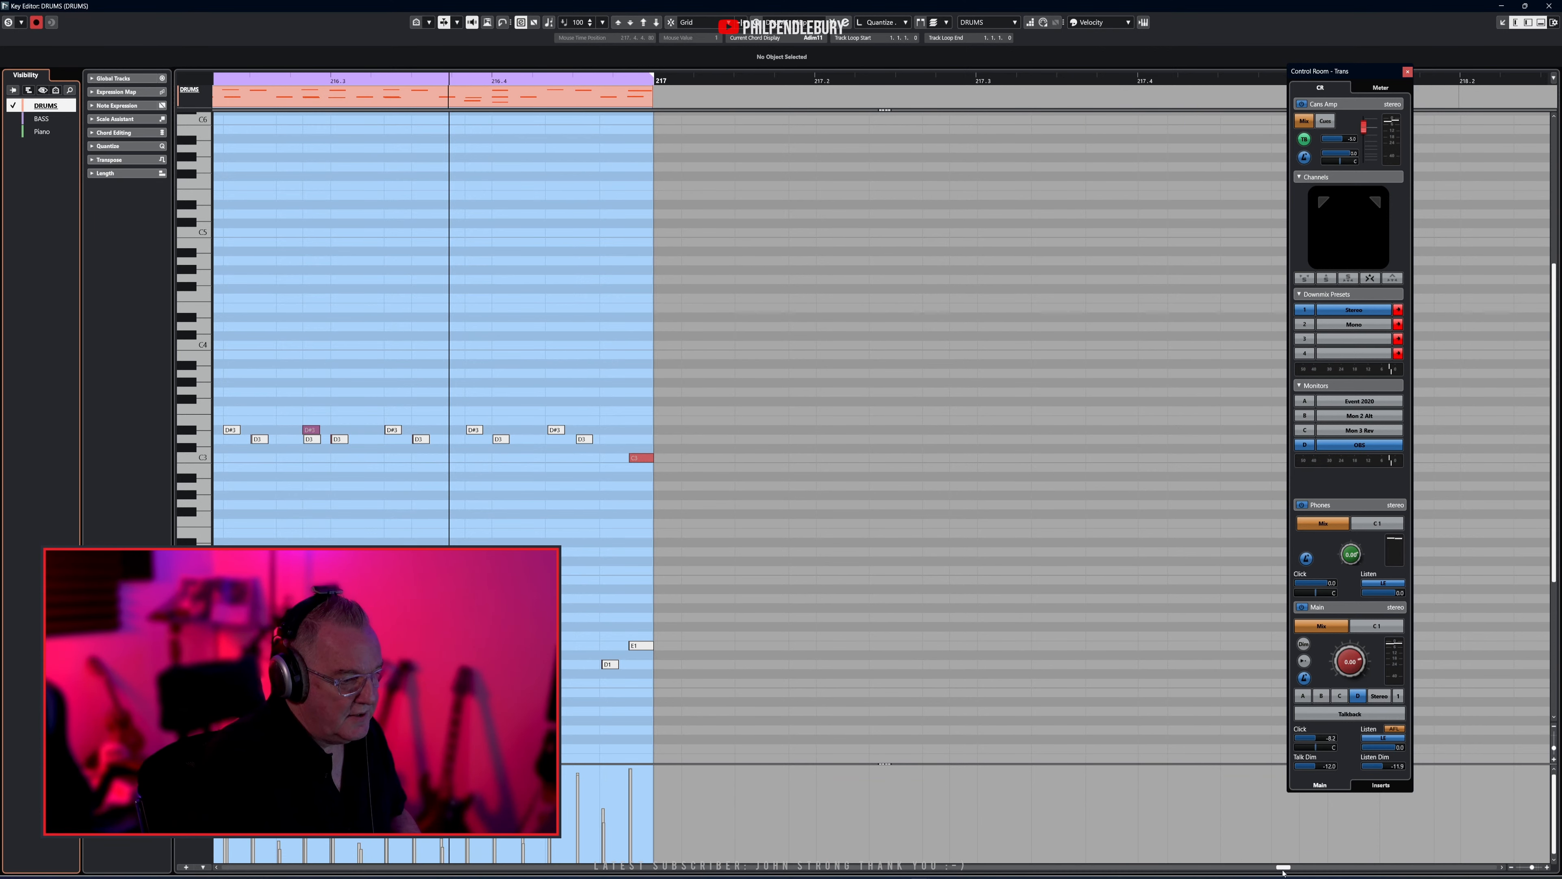
drag(1283, 869, 1278, 868)
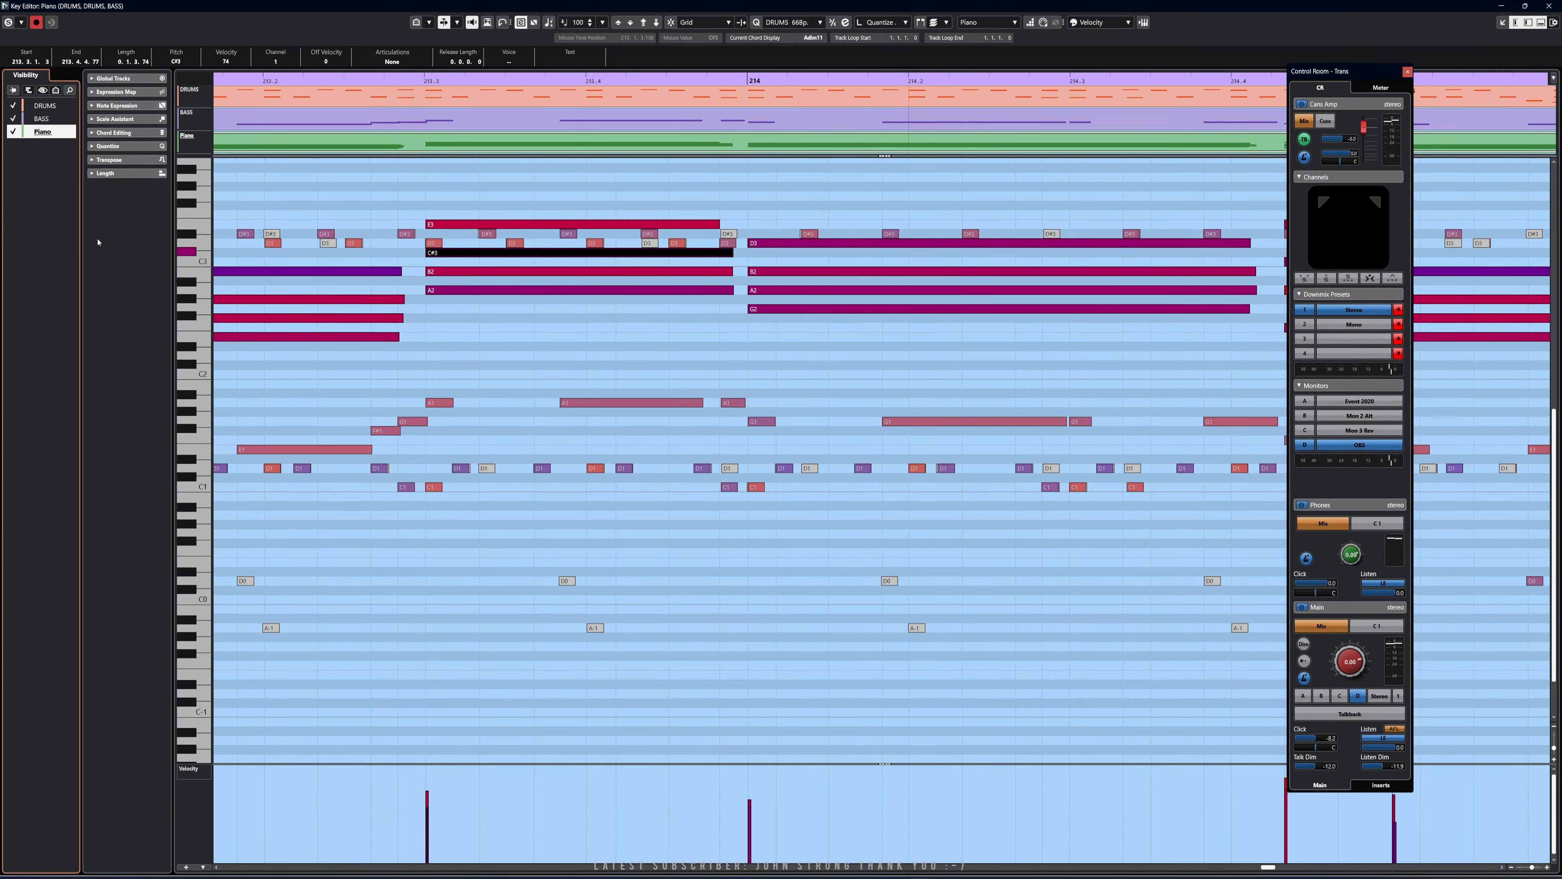
Return to the Project window and enlarge the Tempo track's height
key(Return)
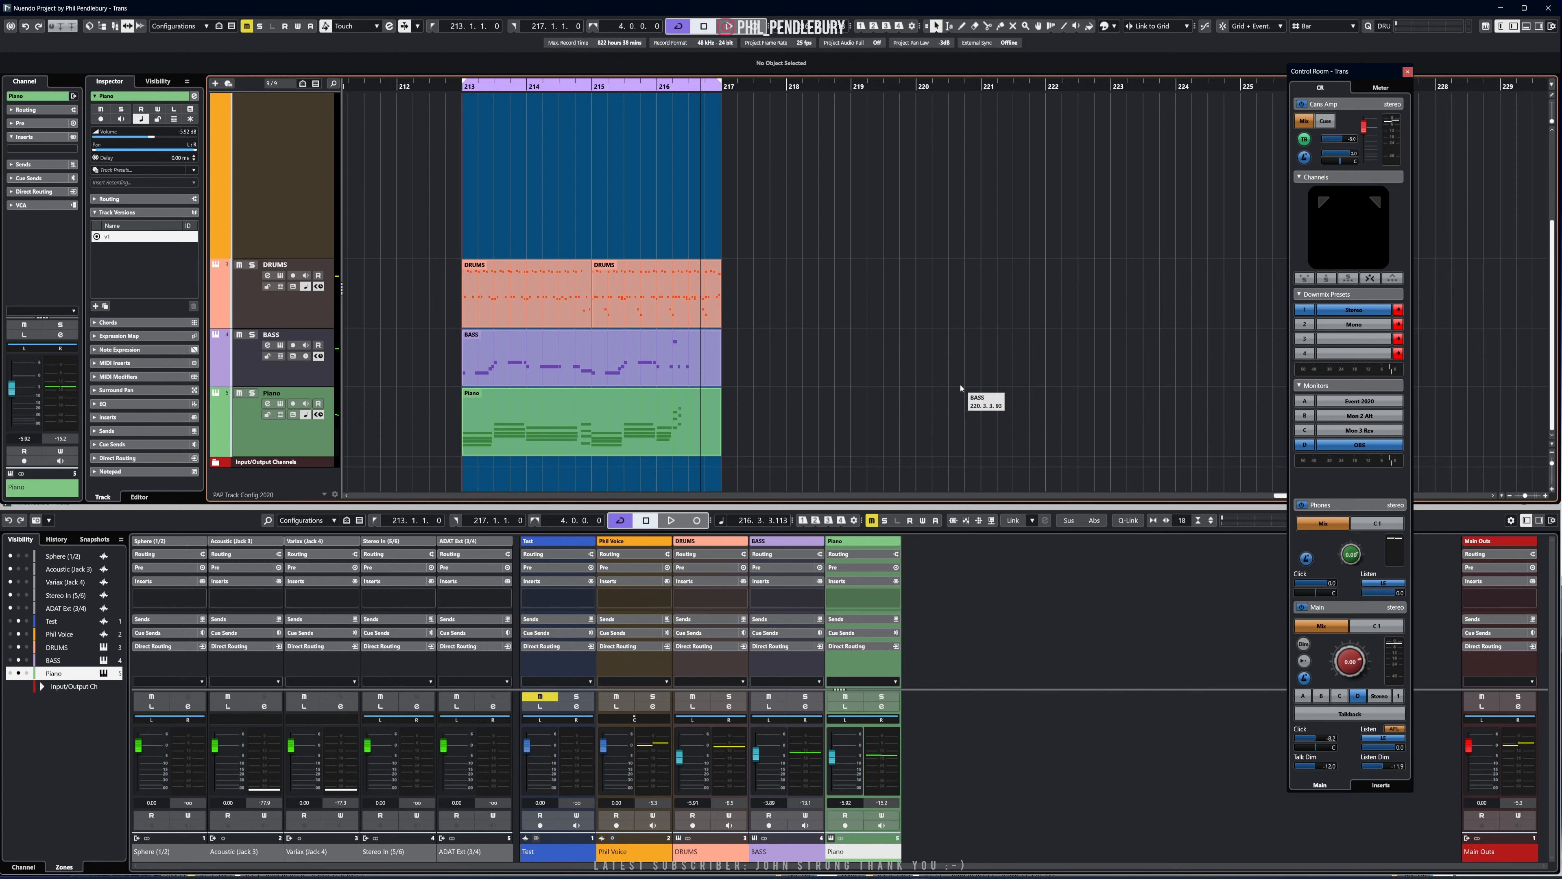
scroll(800, 376, up, 3)
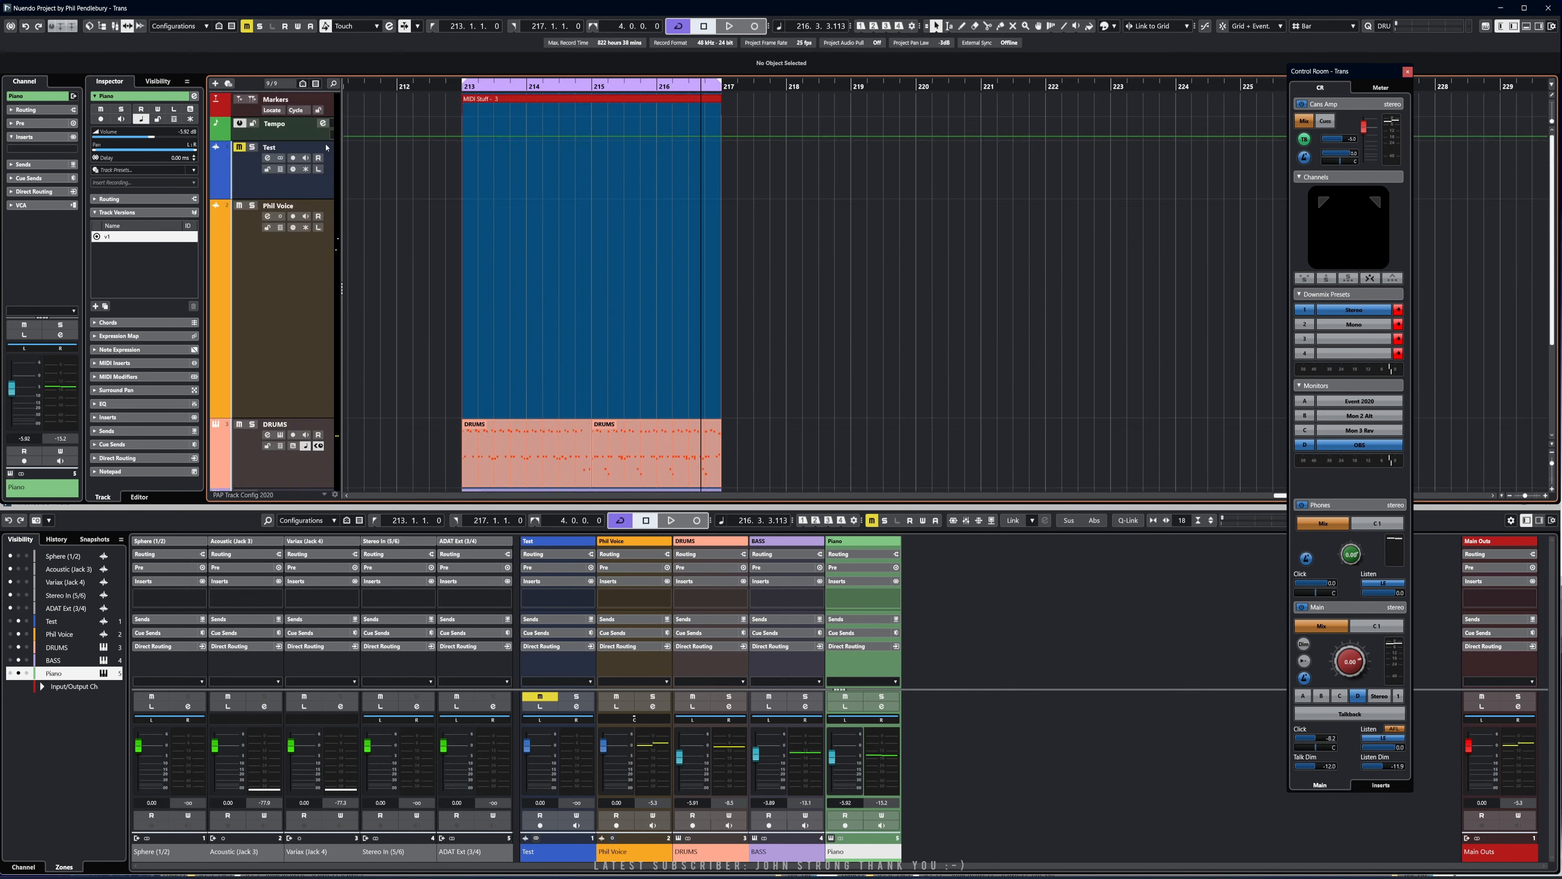
drag(319, 140, 318, 313)
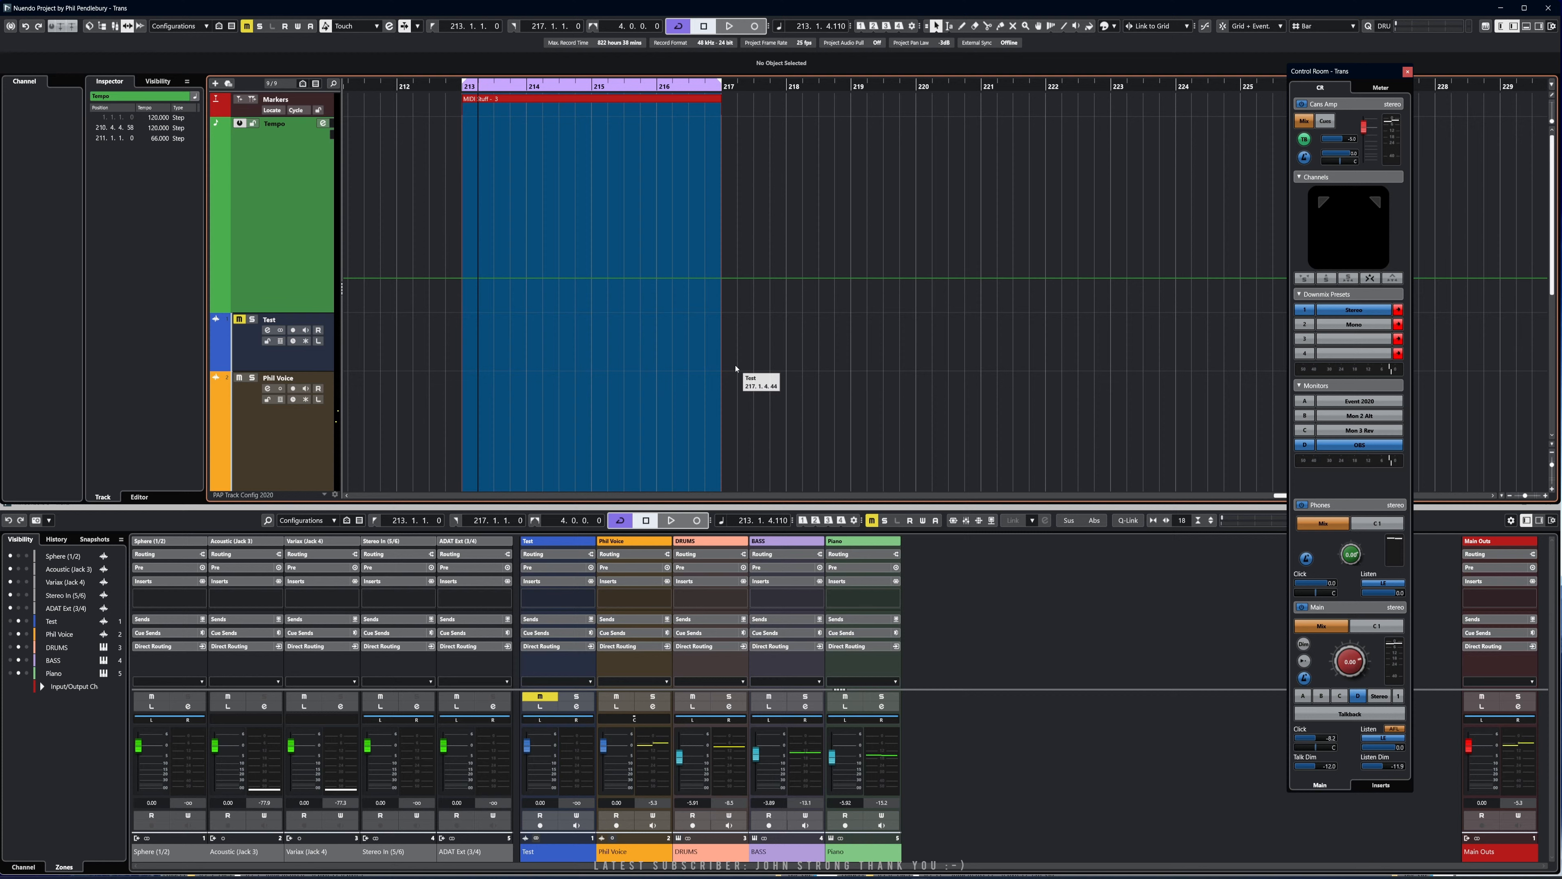
Show the floating Transport panel, move it above the MixConsole and check the tap tempo options with Display only active
key(F2)
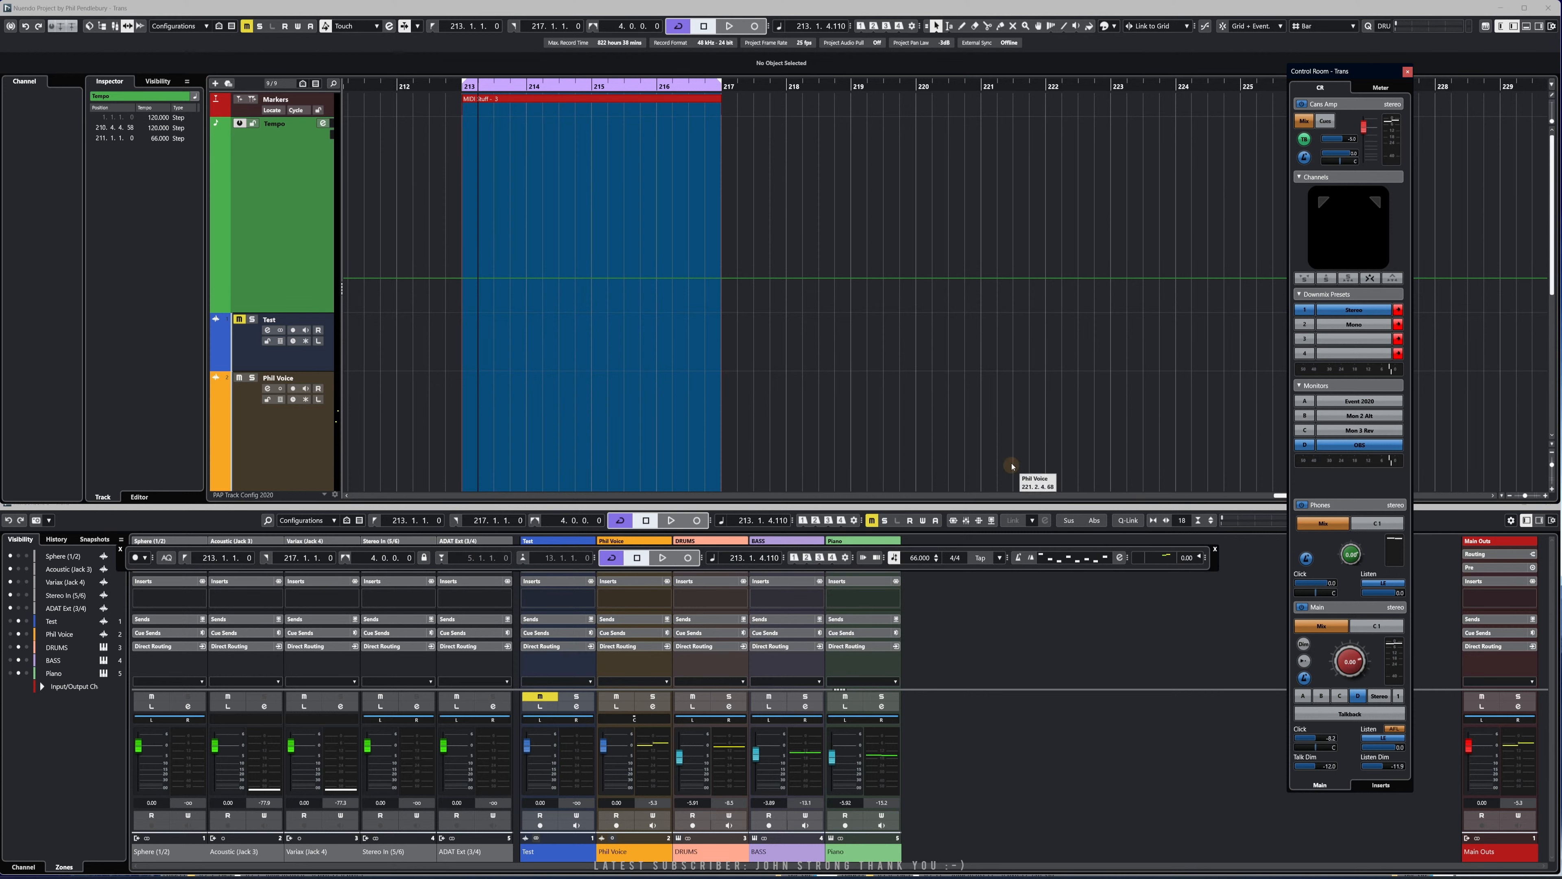
drag(892, 553, 941, 464)
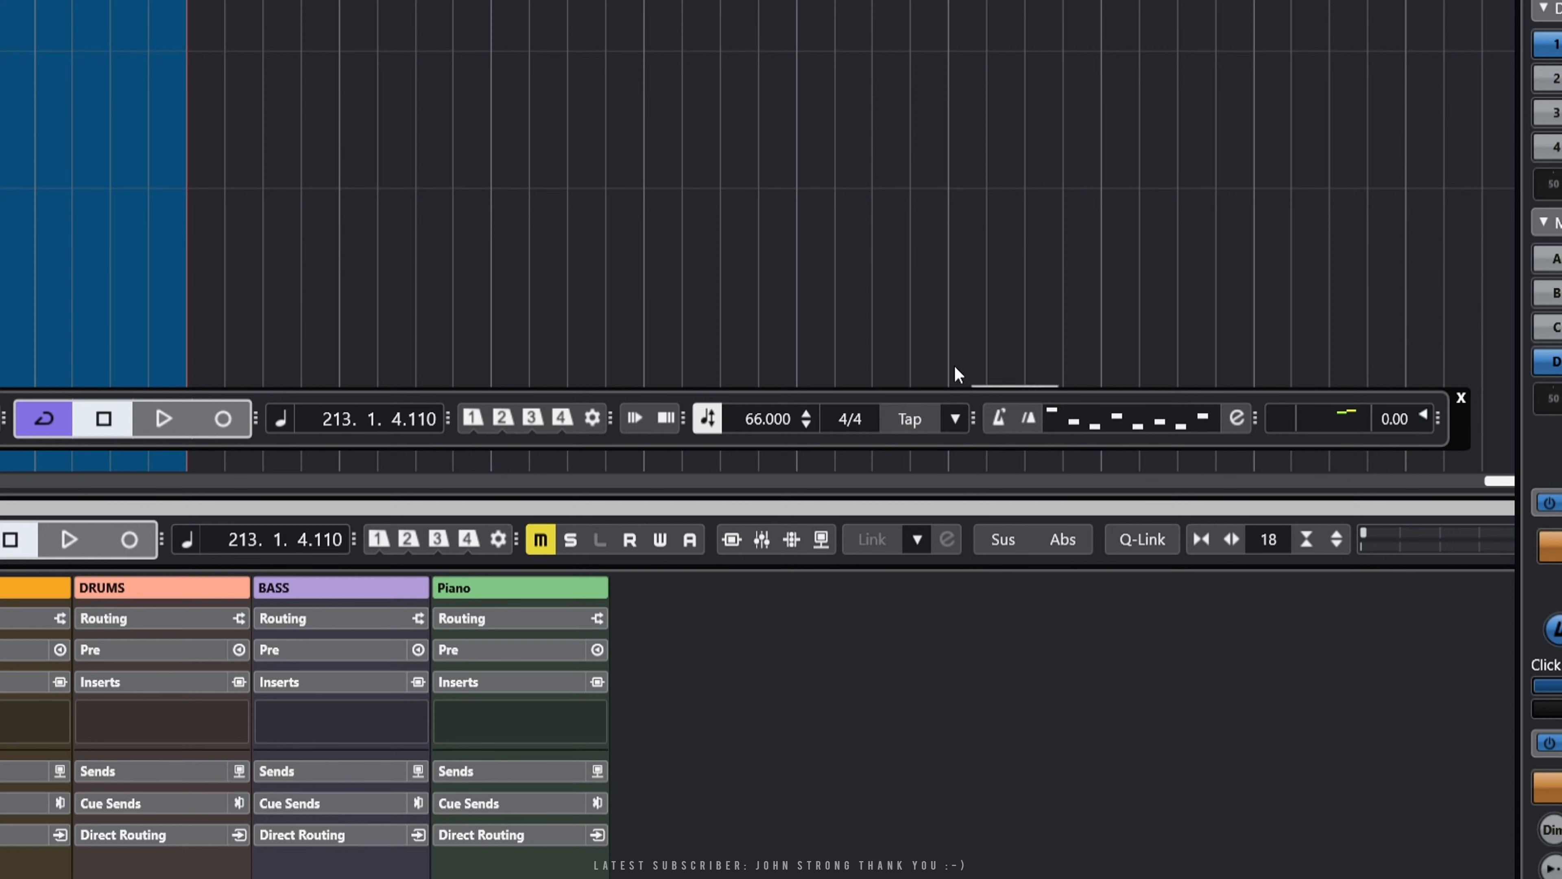
click(956, 420)
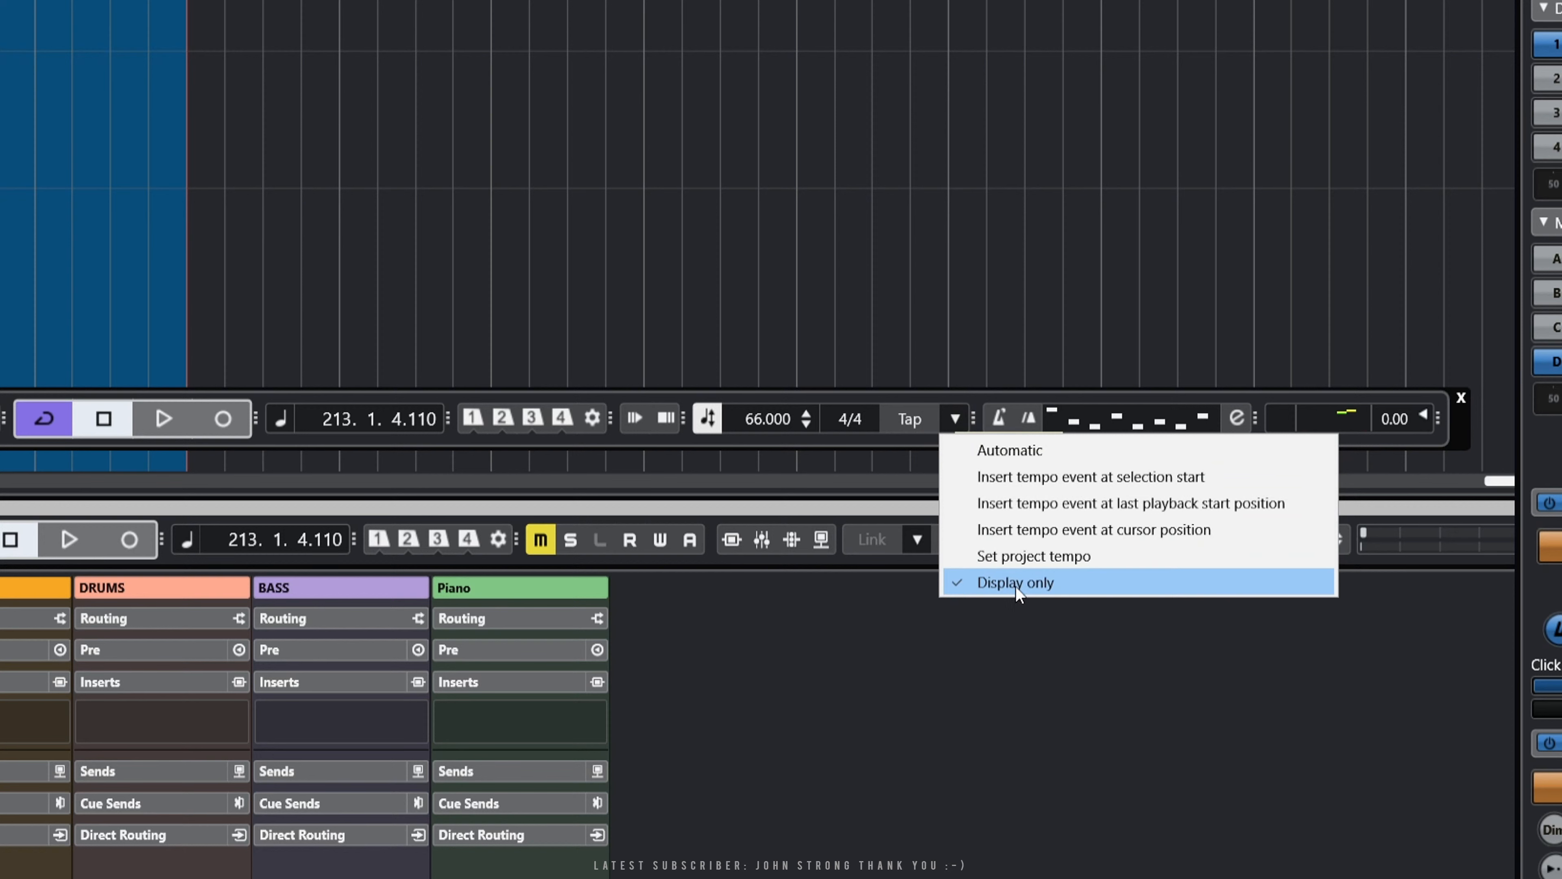
click(984, 634)
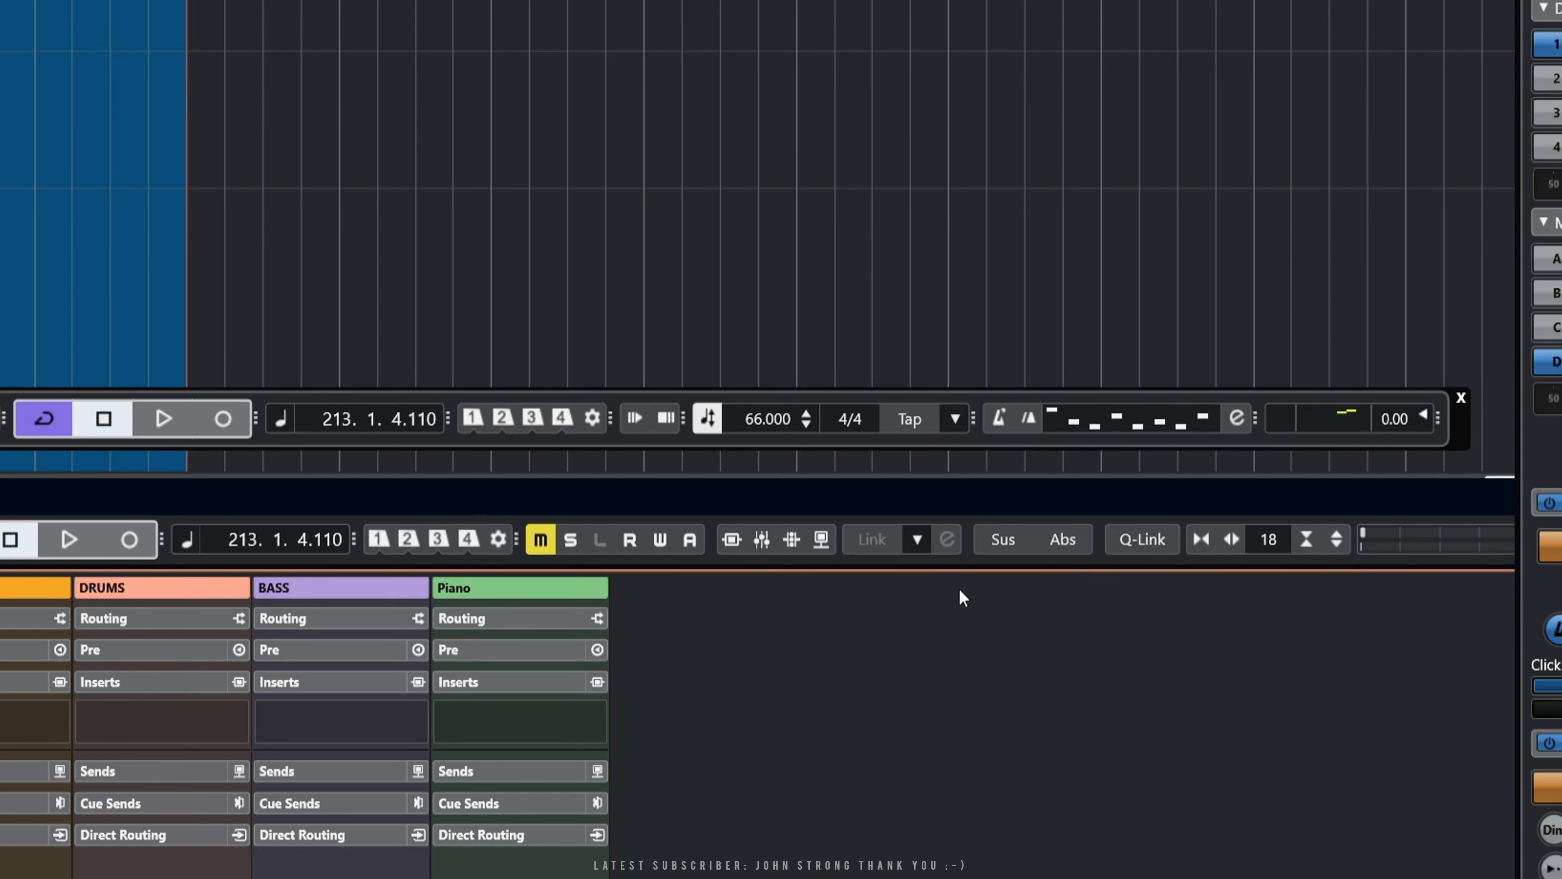
Activate Tap Tempo and tap a steady beat repeatedly at different speeds to measure the tempo
click(908, 427)
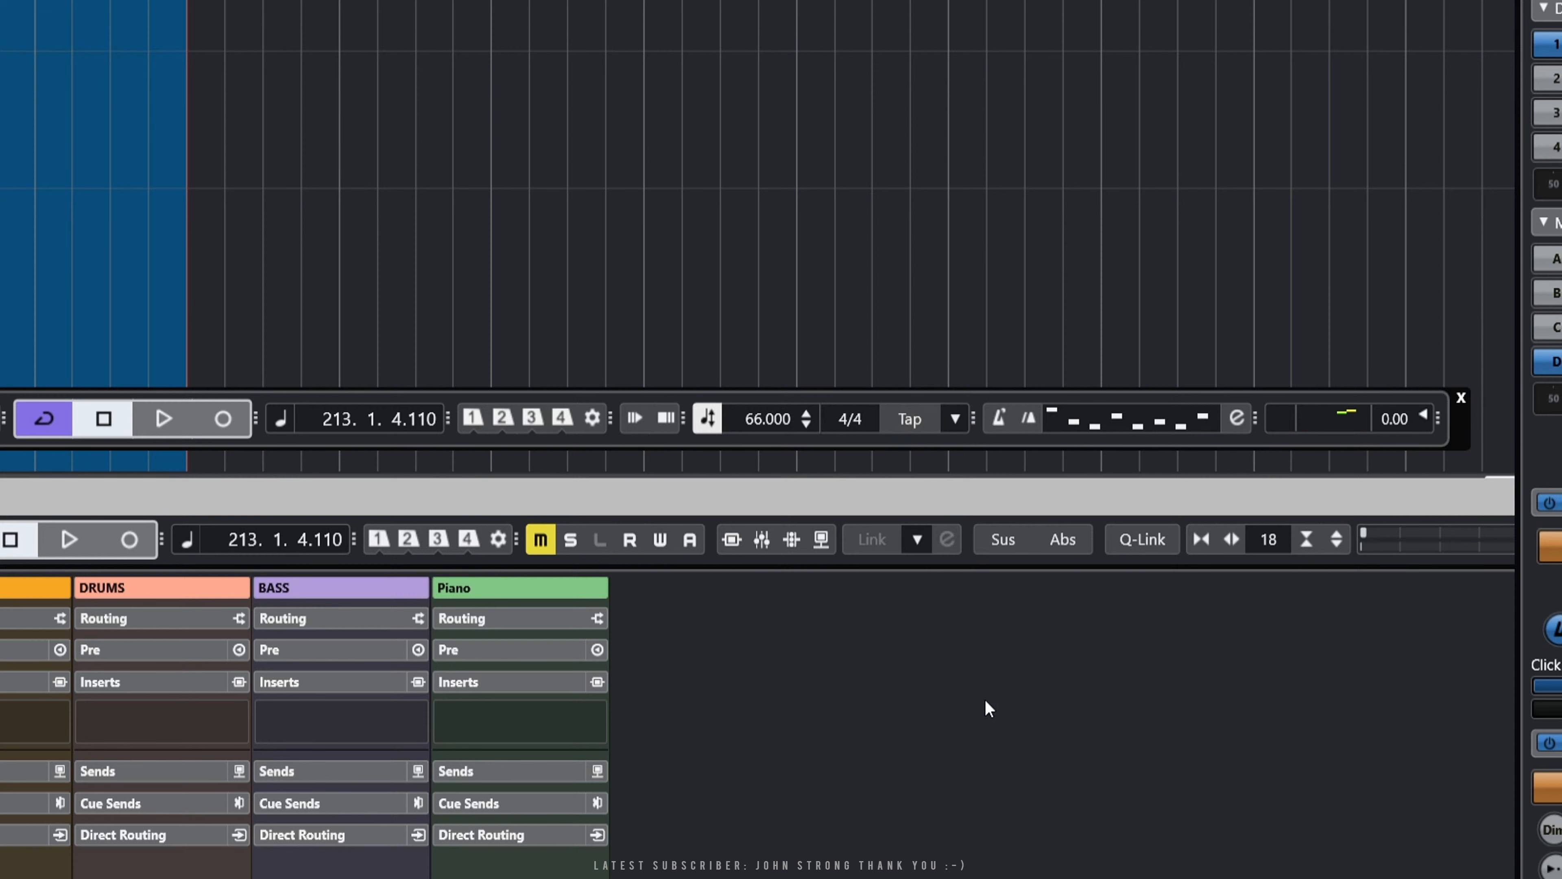
key(t)
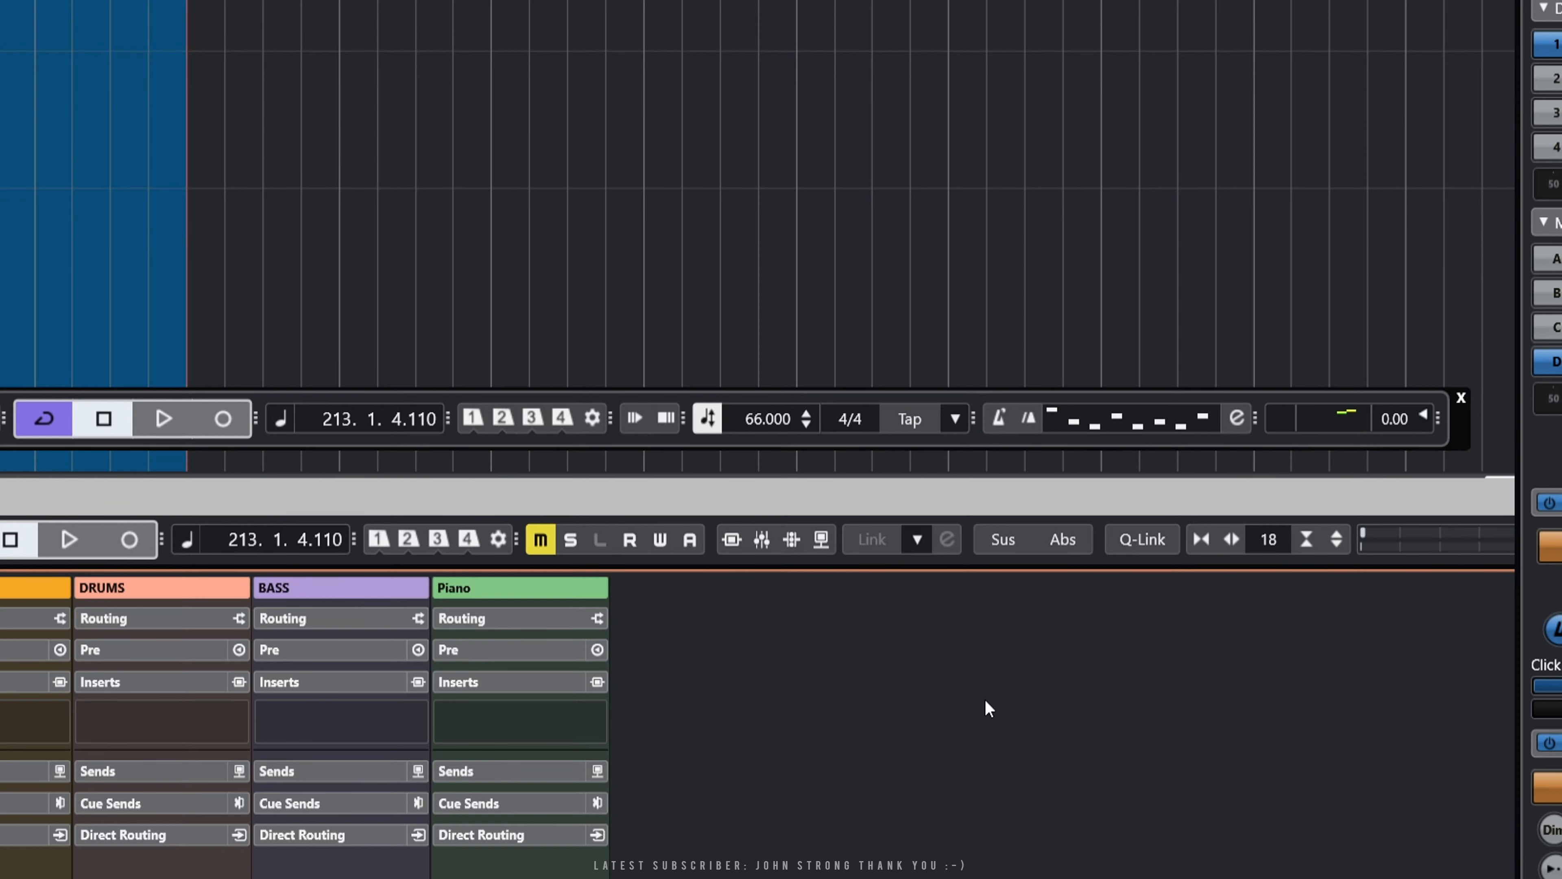
key(t)
key(t)
key(t)
key(t)
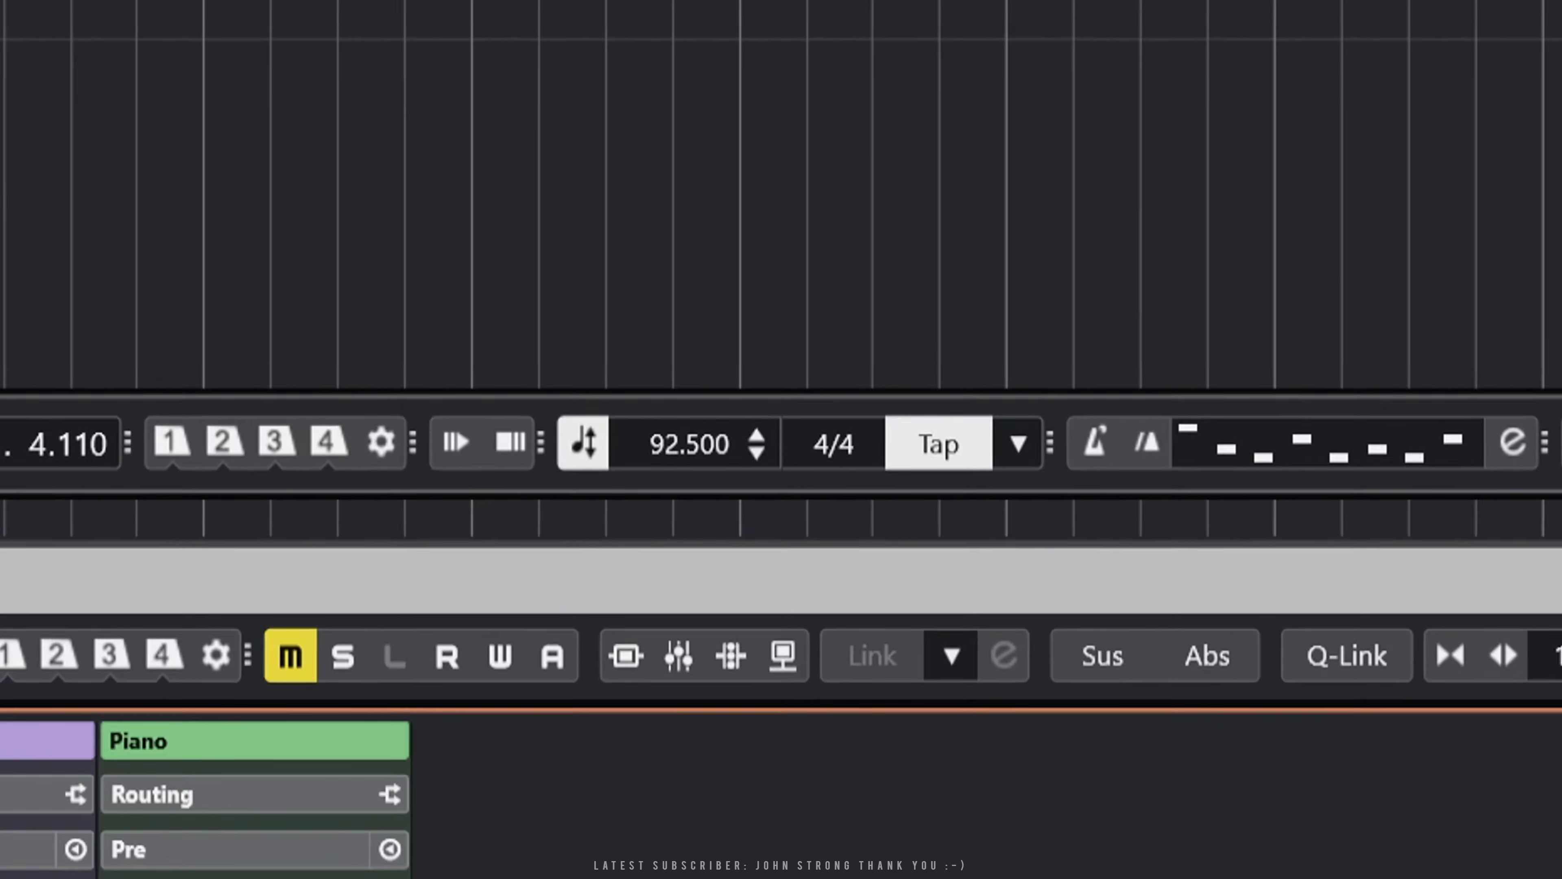
key(t)
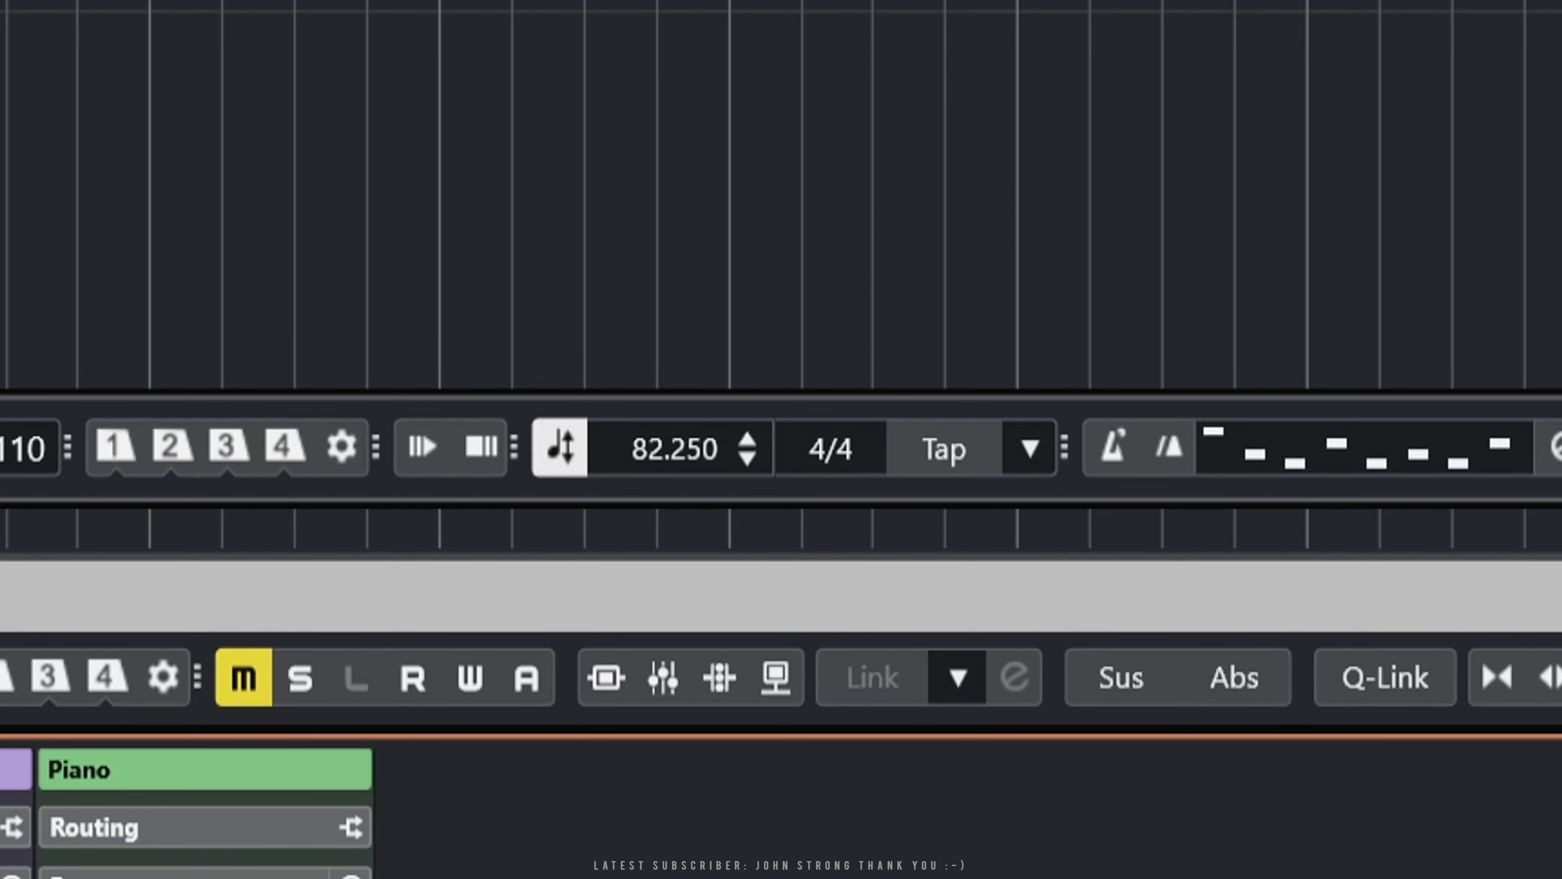
key(t)
key(t)
key(t)
key(t)
key(t)
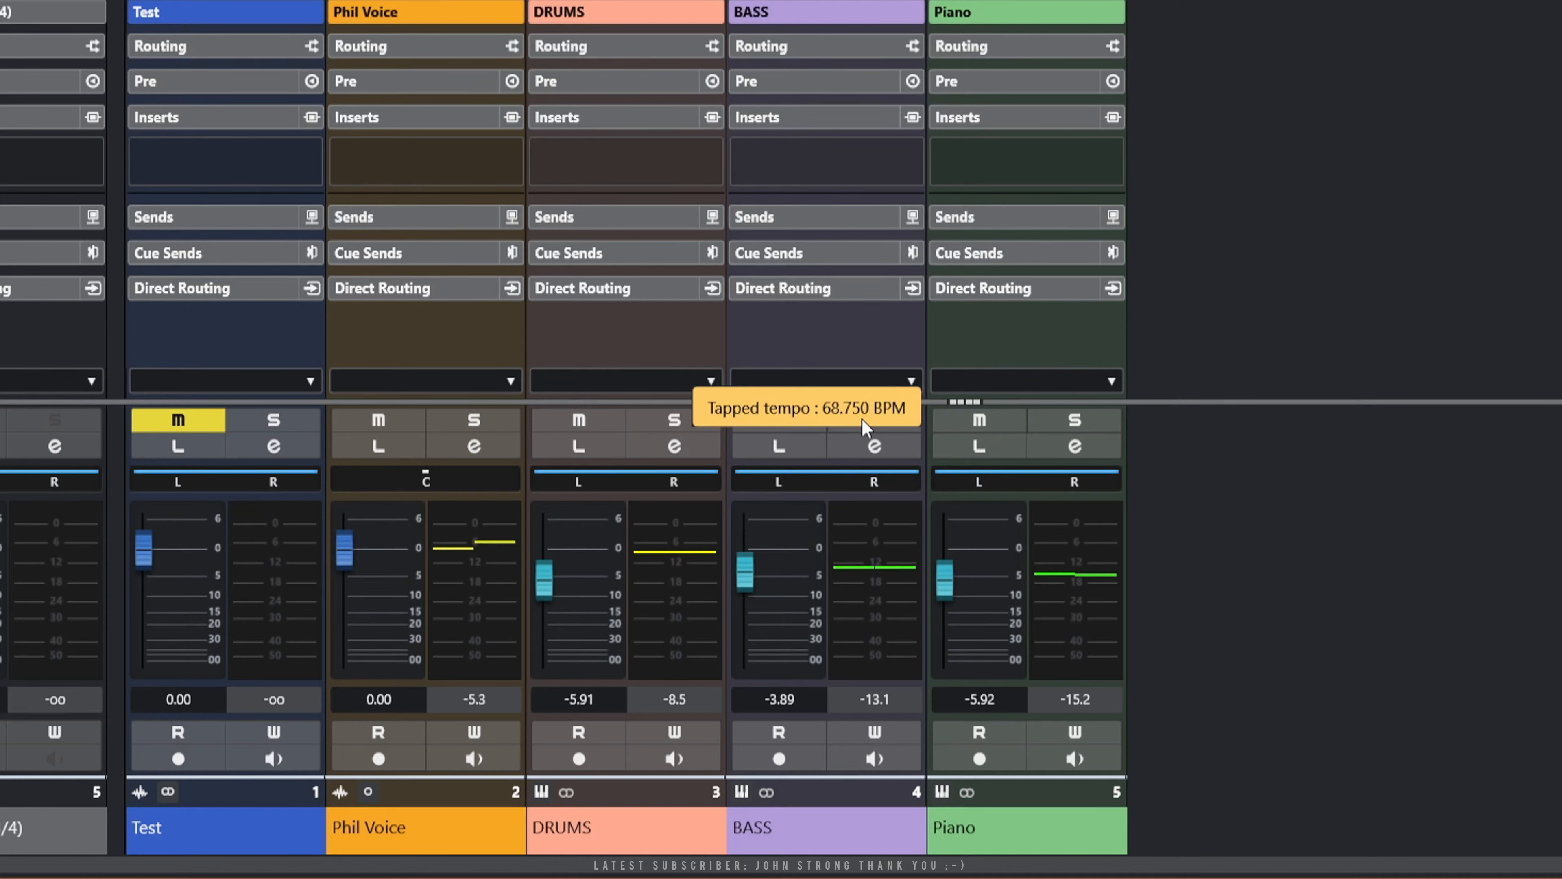
Set tap tempo to insert a tempo event at the cursor position and place the project cursor at bar 215
click(1361, 20)
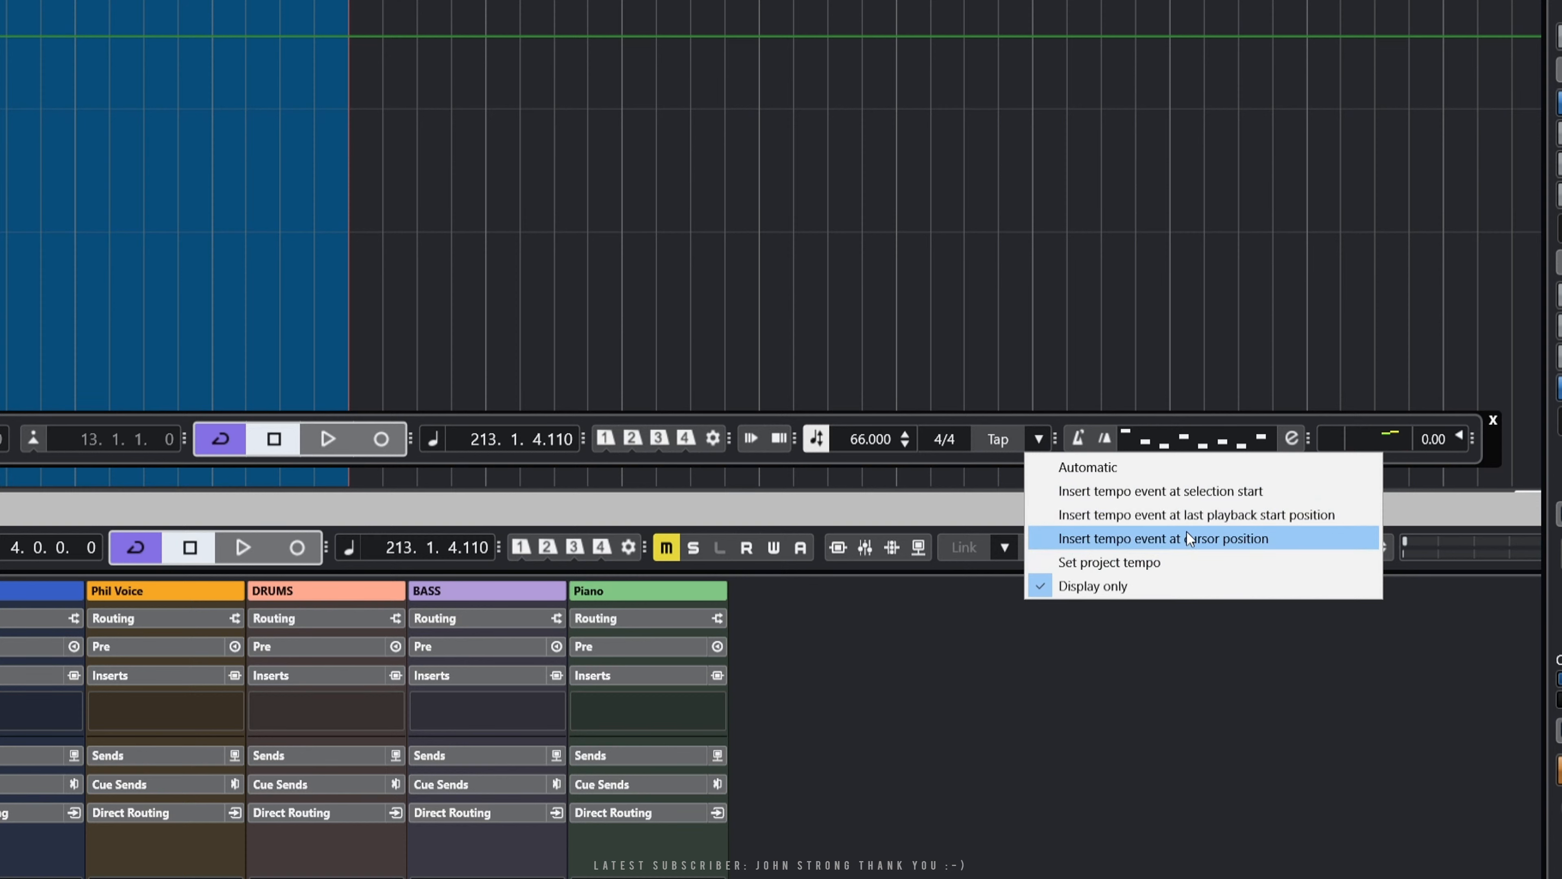
click(1124, 531)
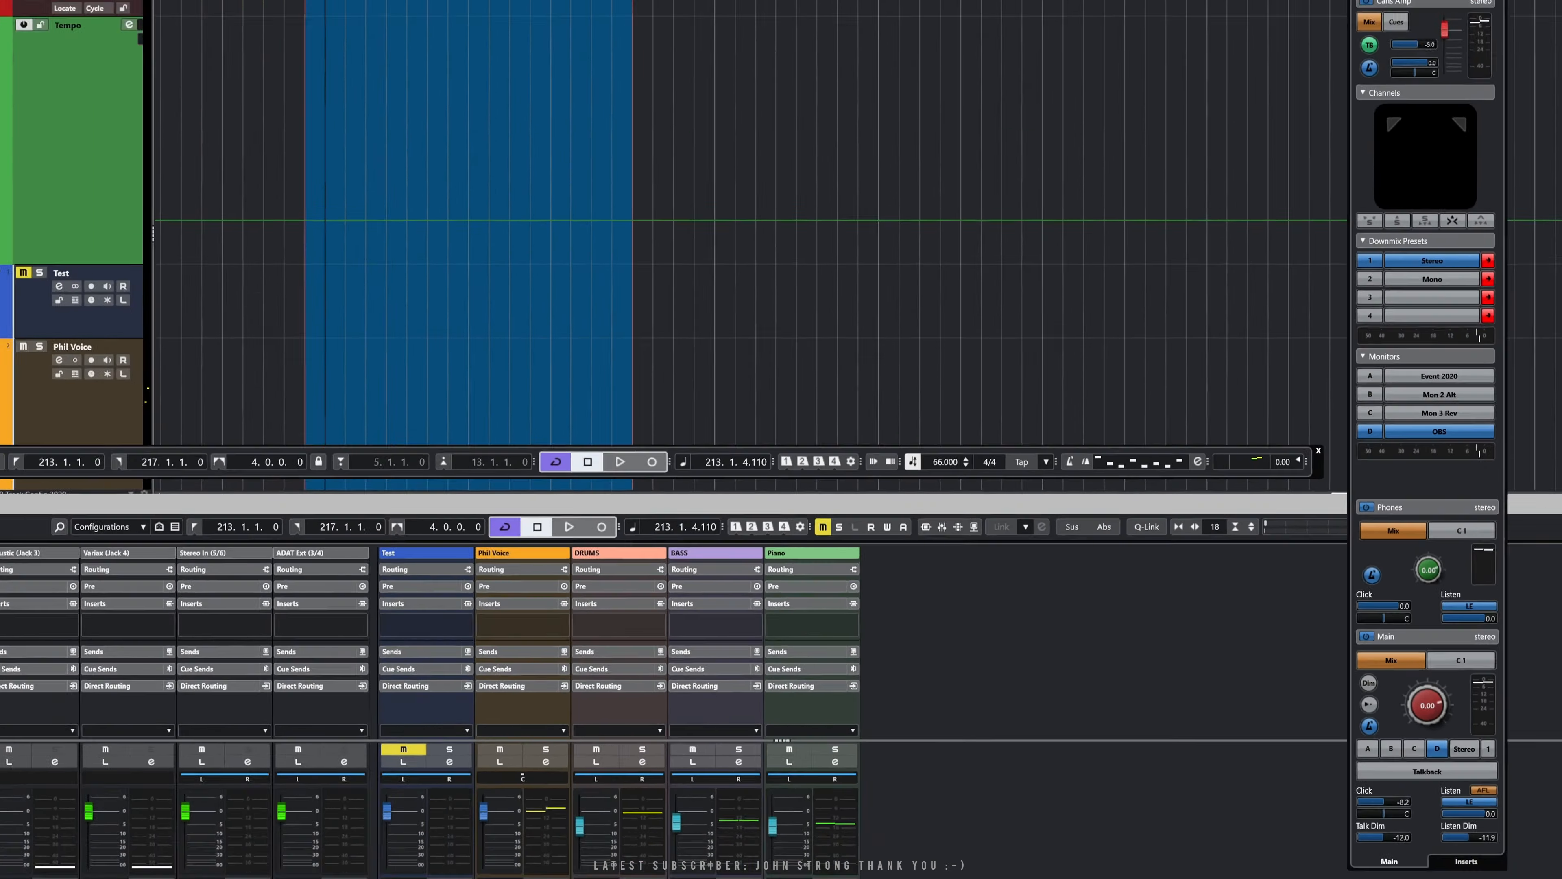
click(594, 86)
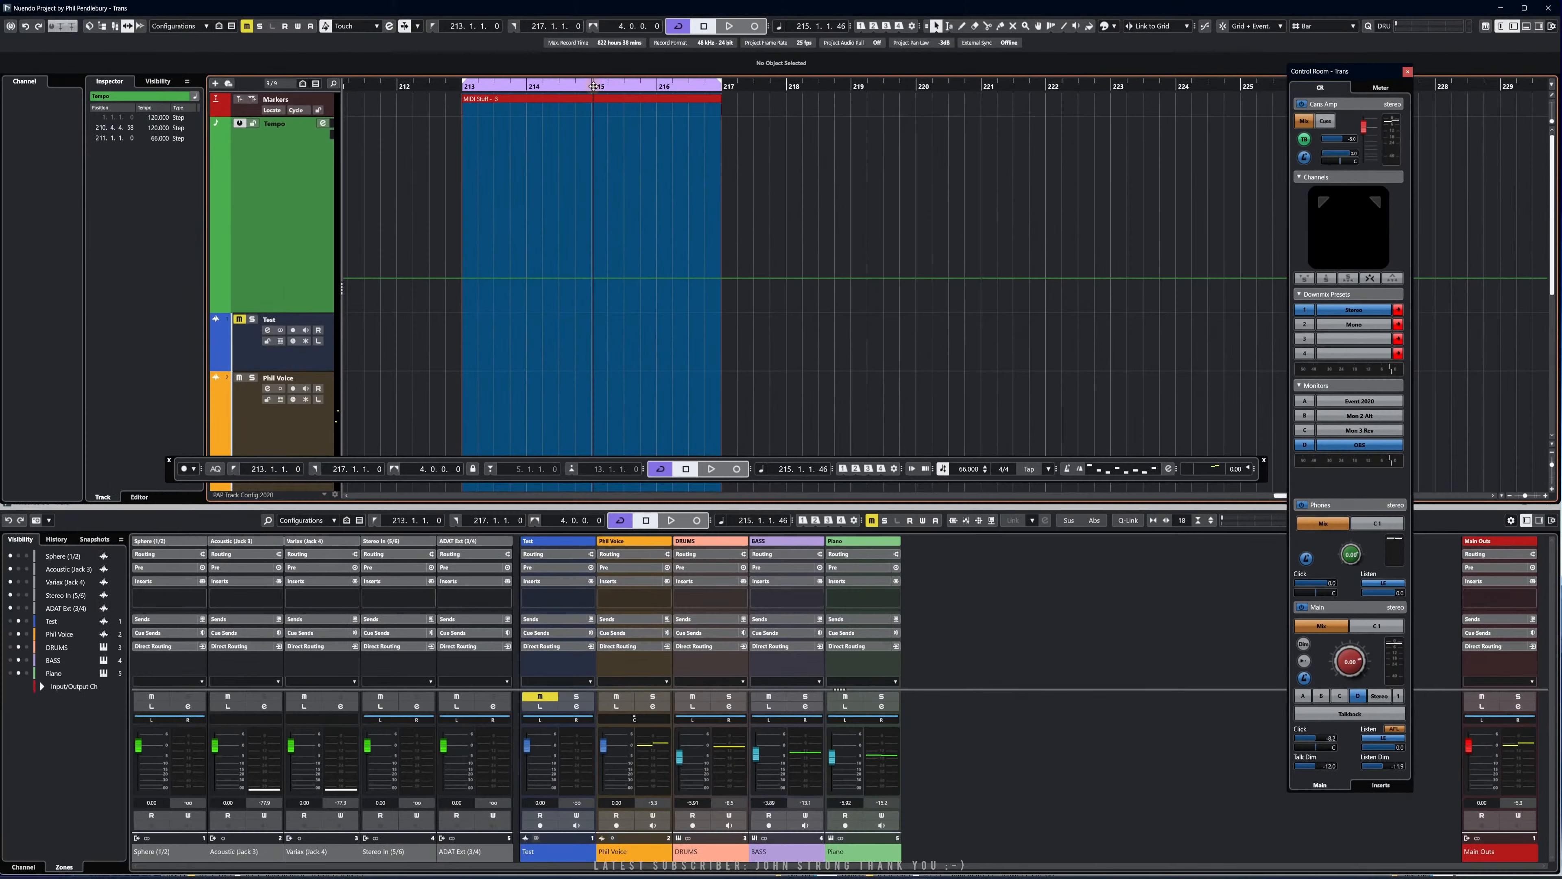
click(592, 87)
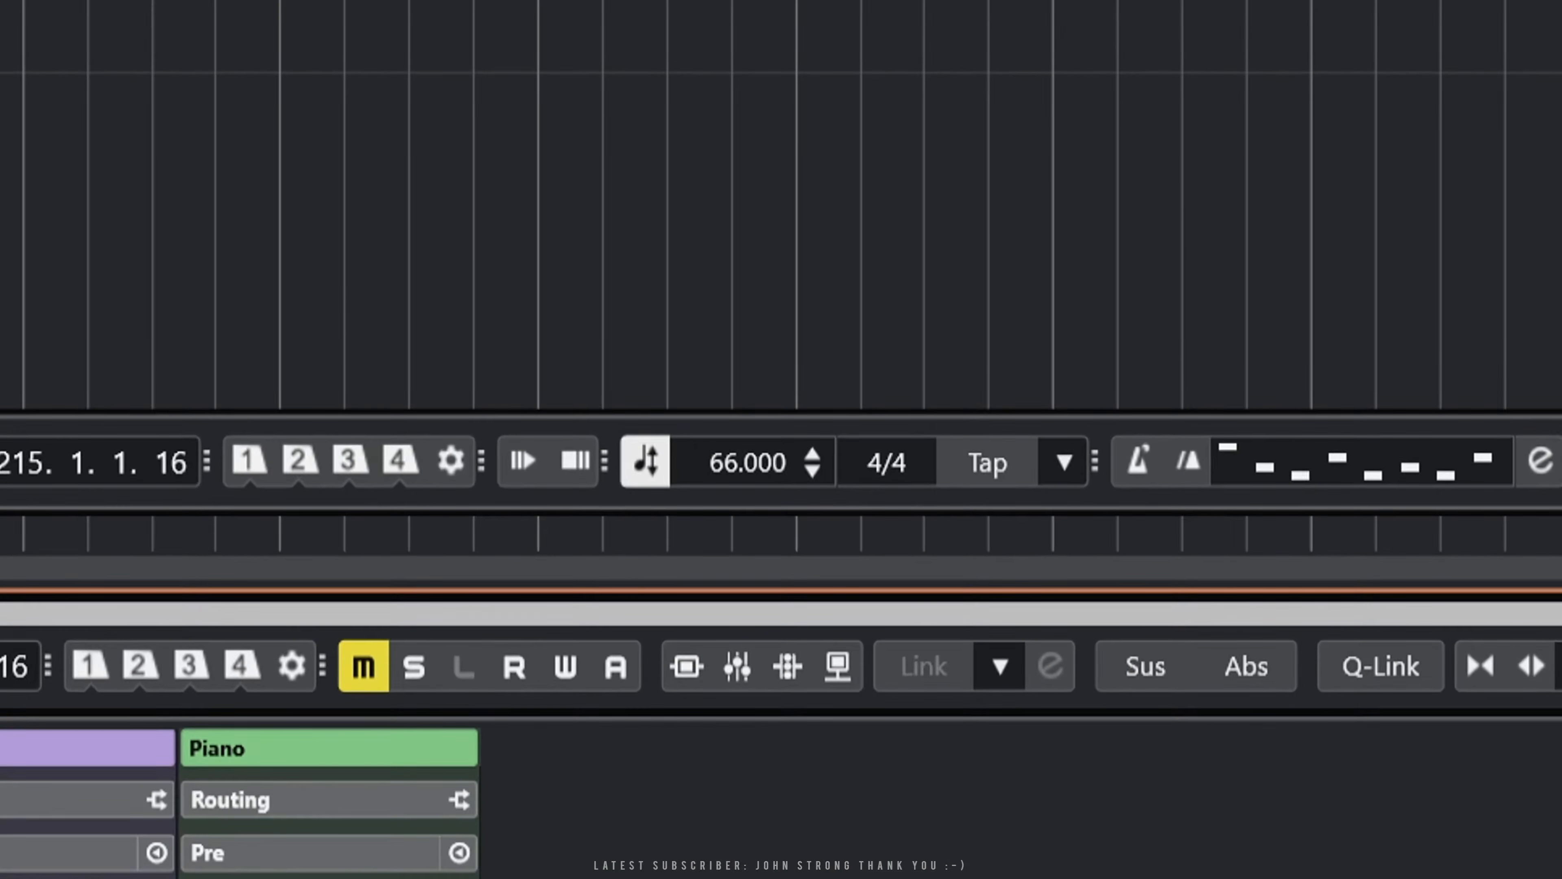
Tap a steady beat of about 90 BPM to insert a tempo event at bar 215 and play back from the left locator
key(t)
key(t)
key(t)
key(t)
key(t)
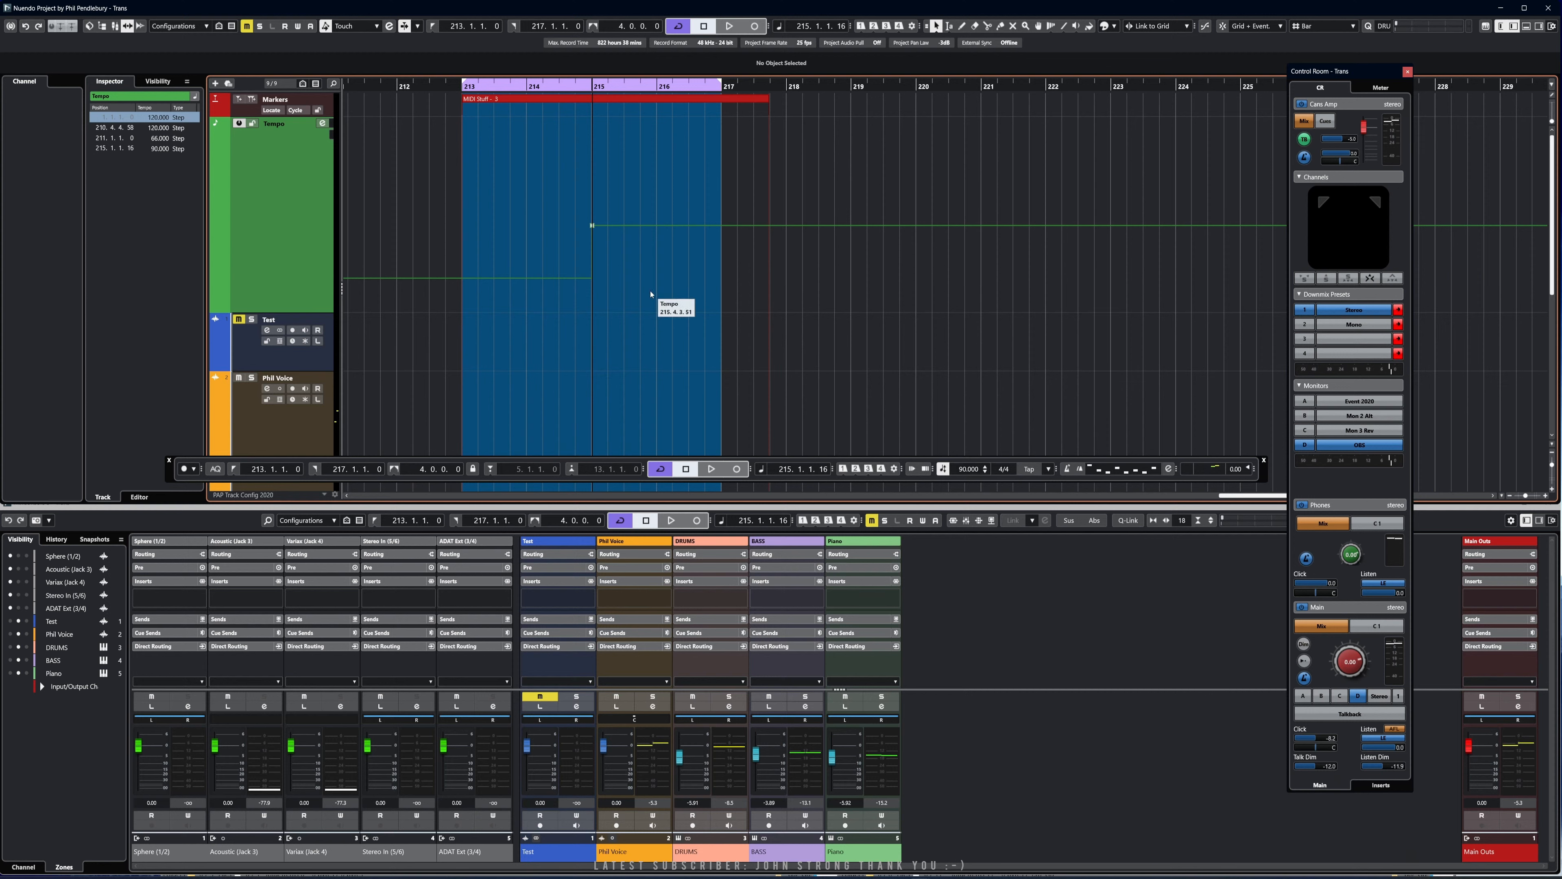
key(KP_1)
key(space)
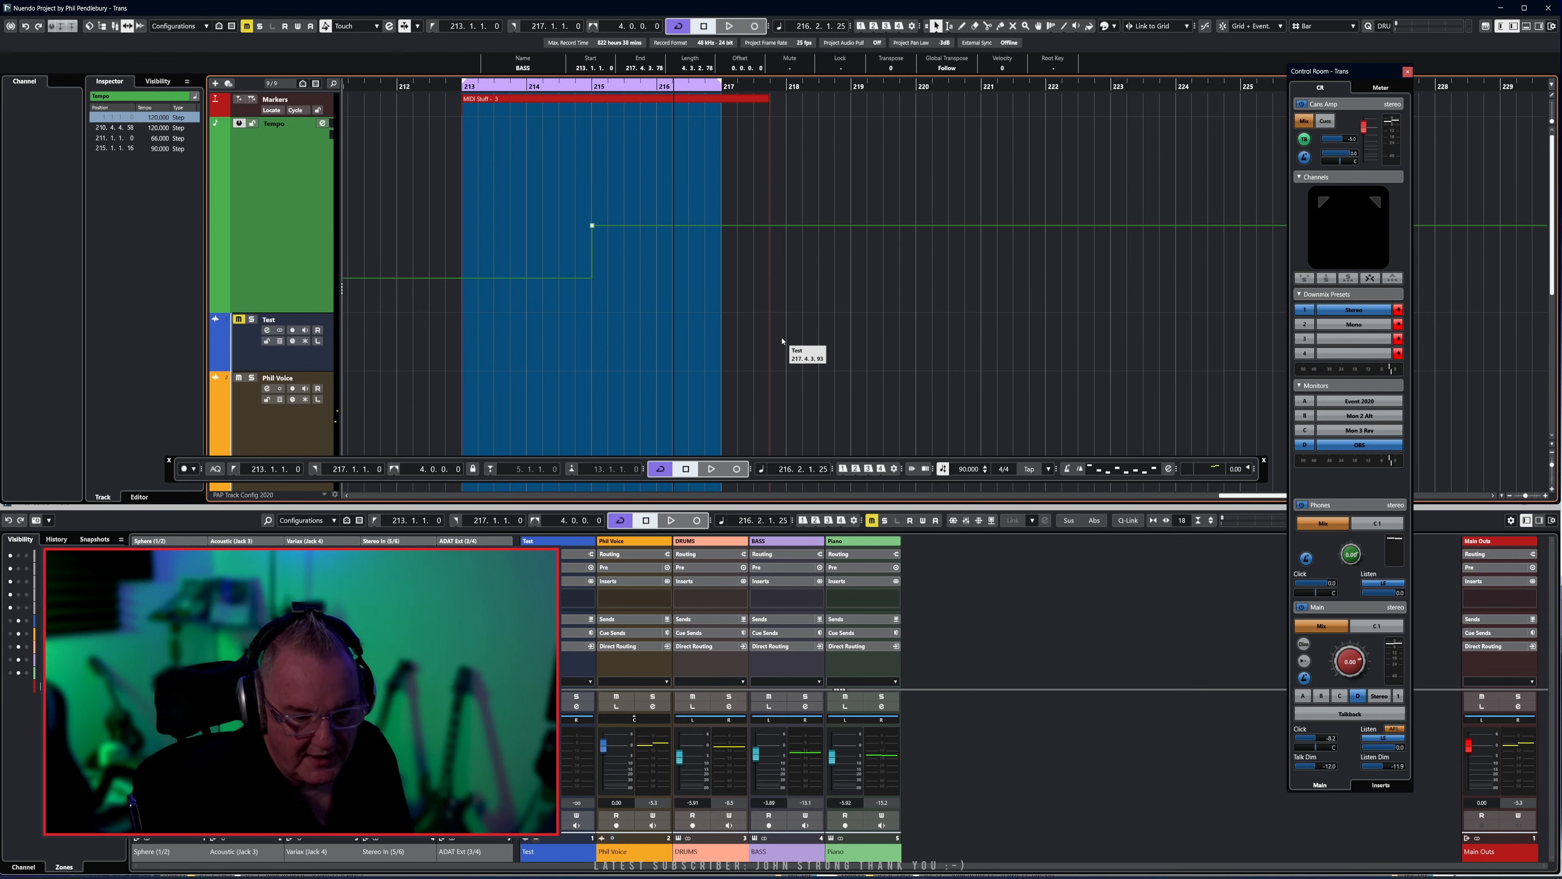
Check the tap tempo option for inserting at selection start and select the DRUMS part that begins at bar 215
click(1048, 469)
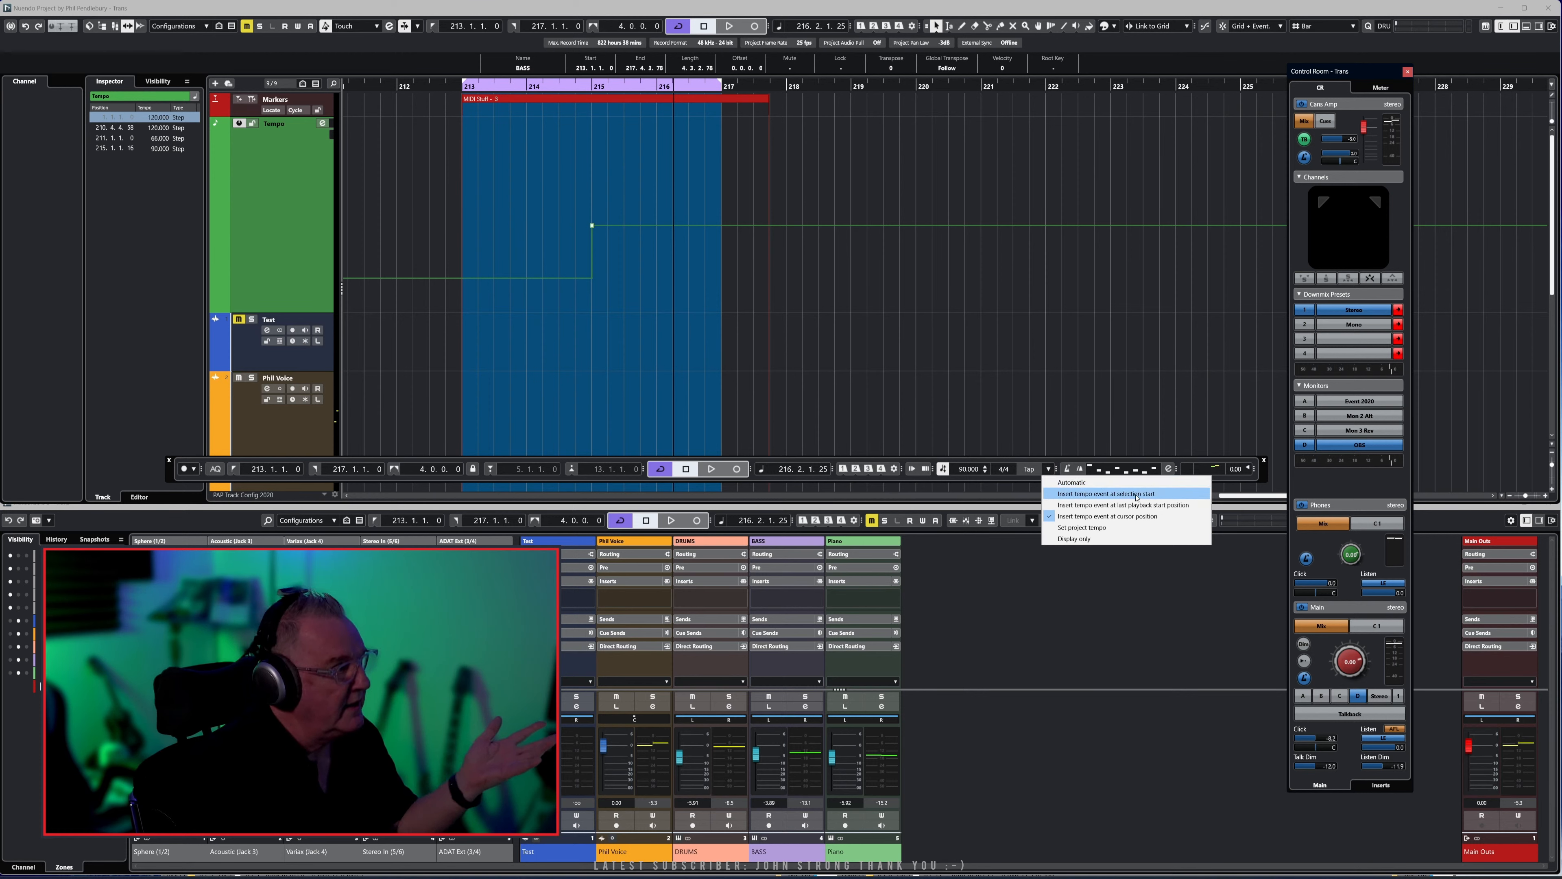
click(484, 180)
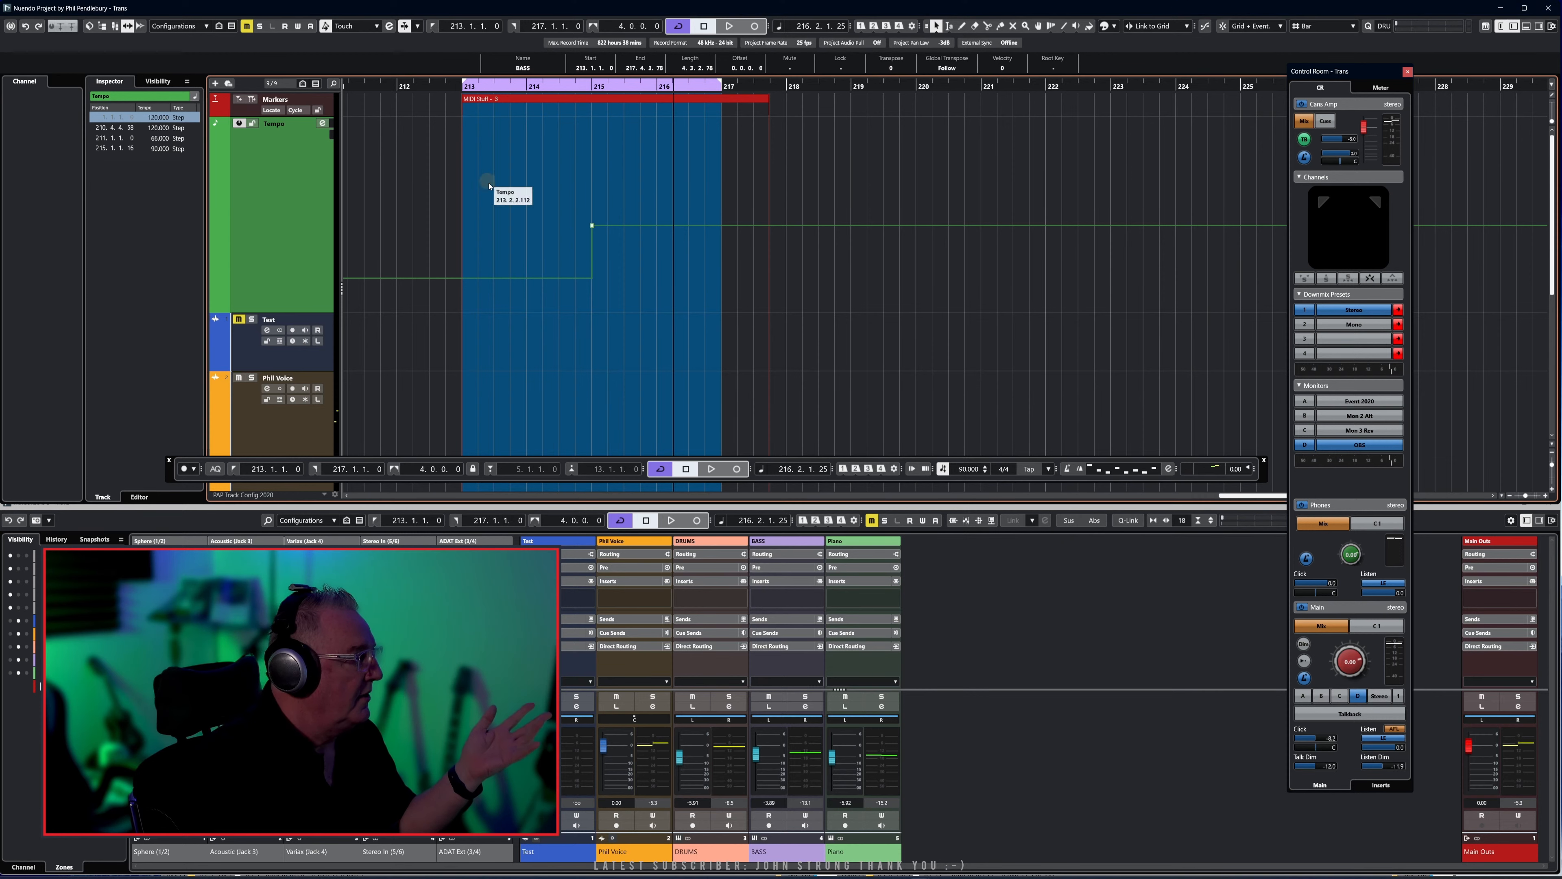
scroll(695, 370, down, 5)
drag(429, 287, 763, 435)
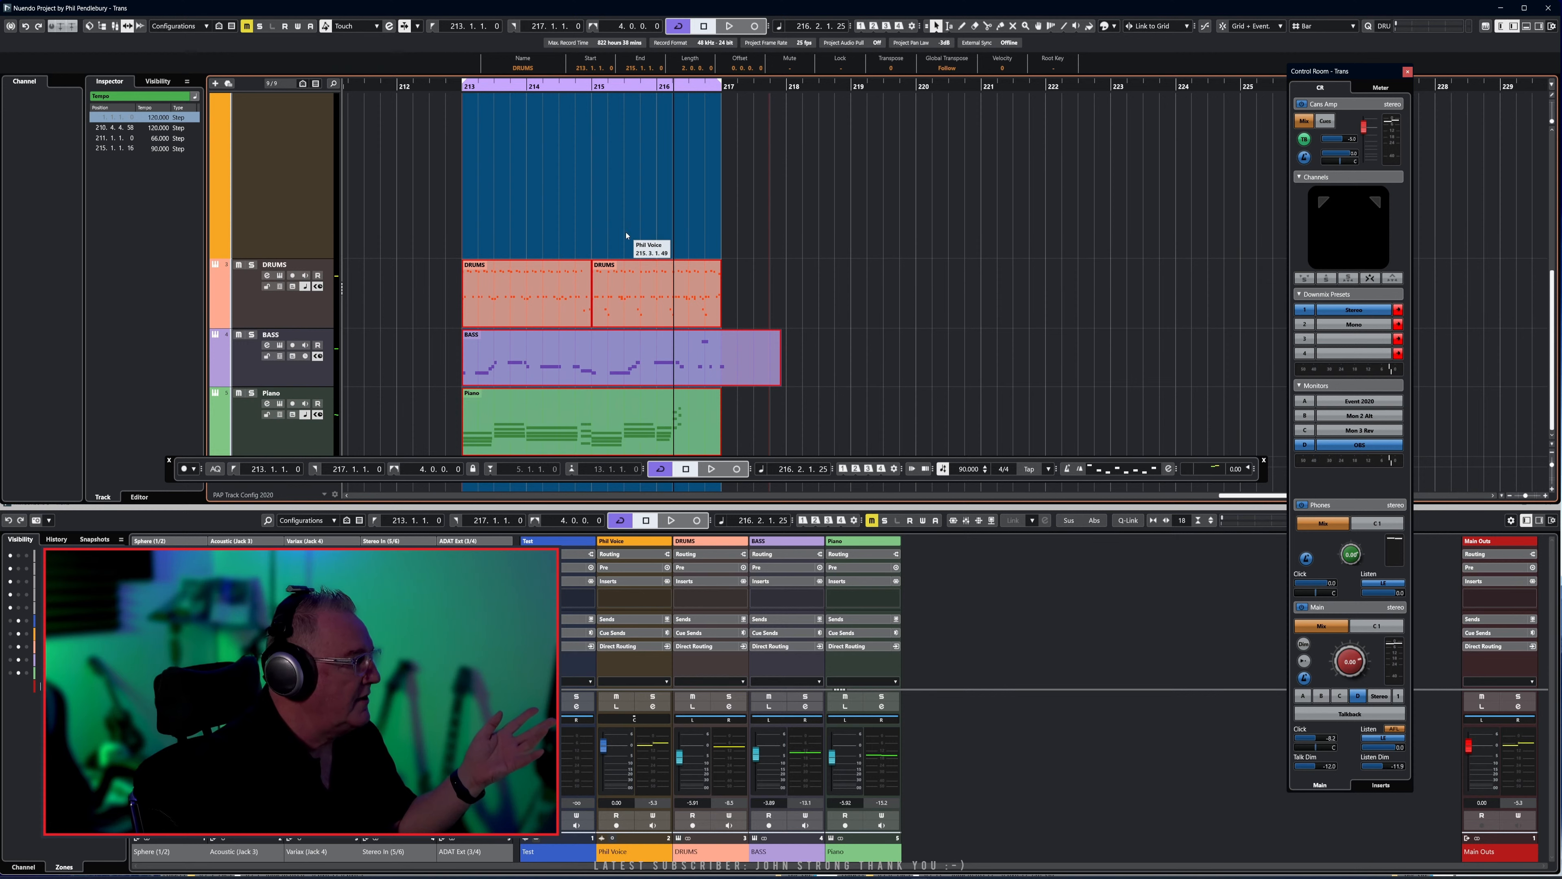
click(646, 243)
click(634, 302)
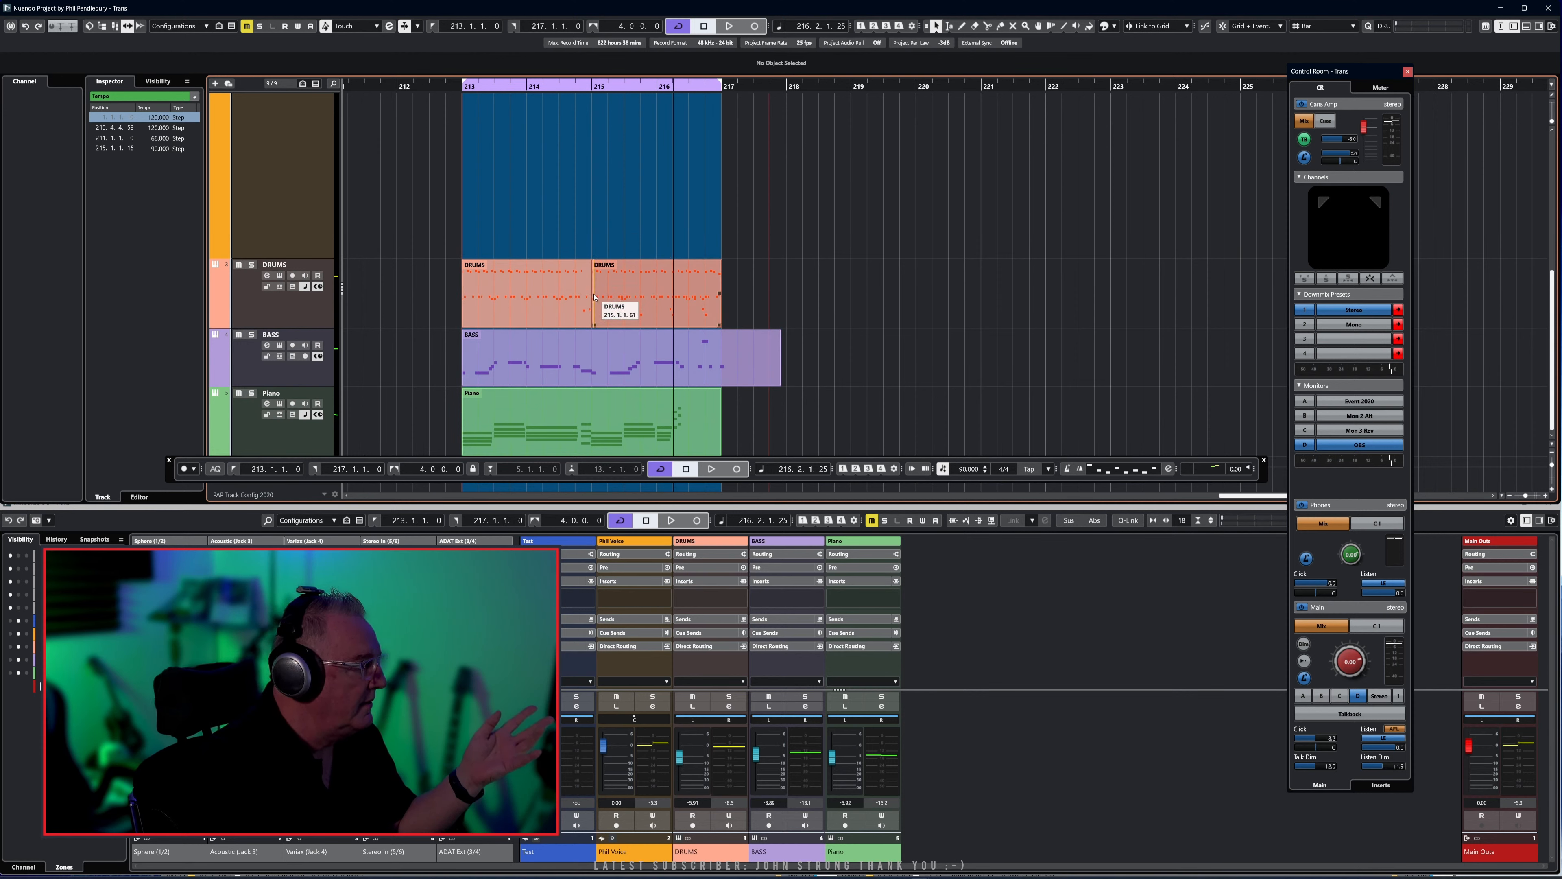
mouse_move(595, 275)
mouse_down()
mouse_move(593, 245)
mouse_move(594, 274)
mouse_up()
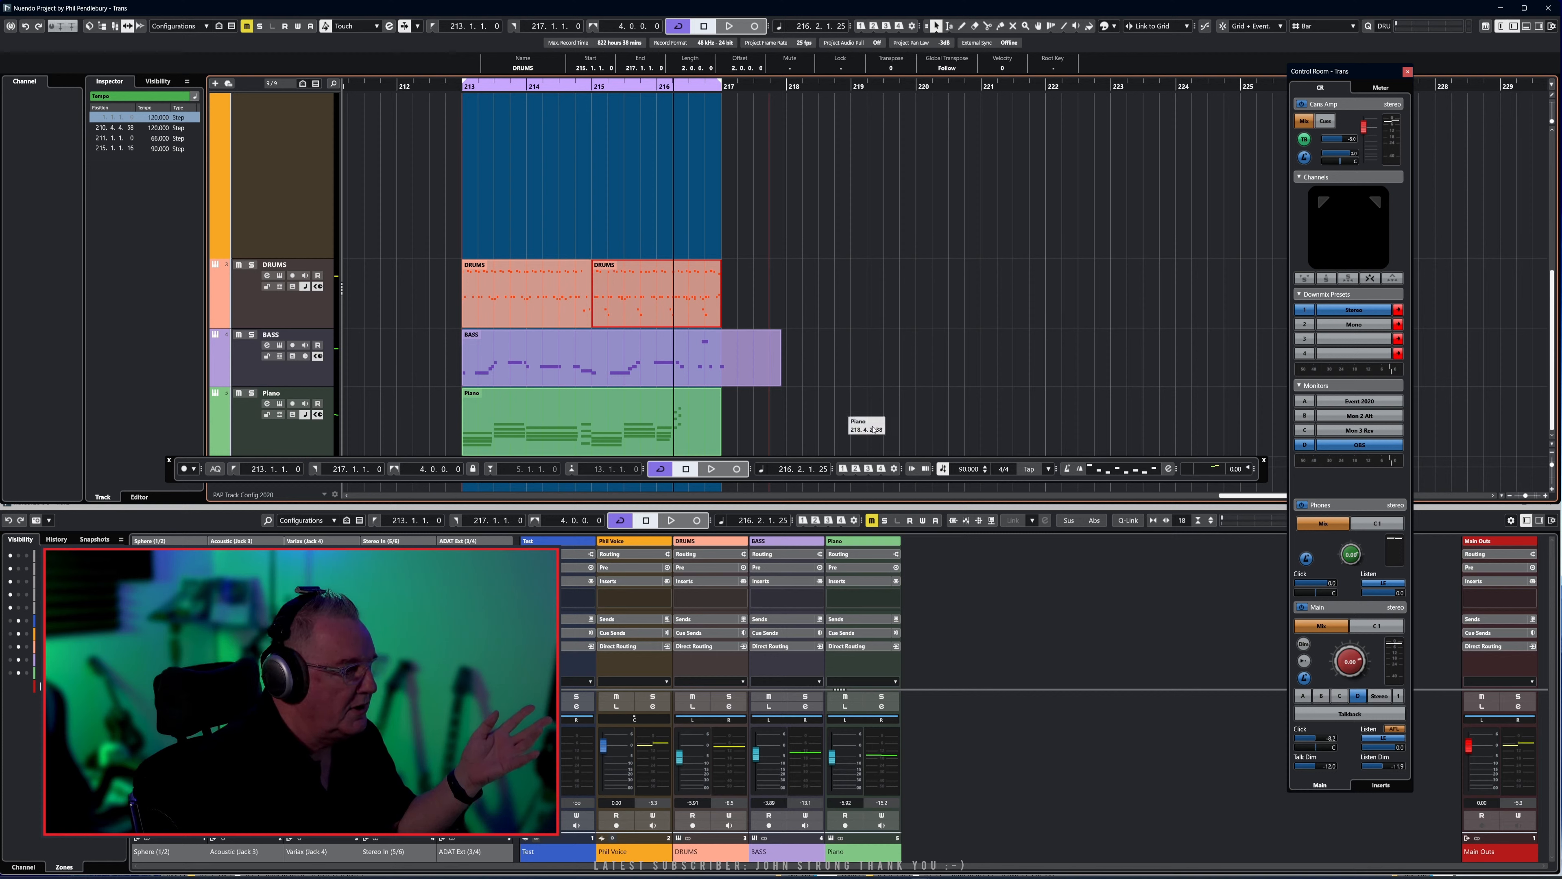
Check the tap tempo option for inserting at the last playback start position and briefly play the project
click(1050, 471)
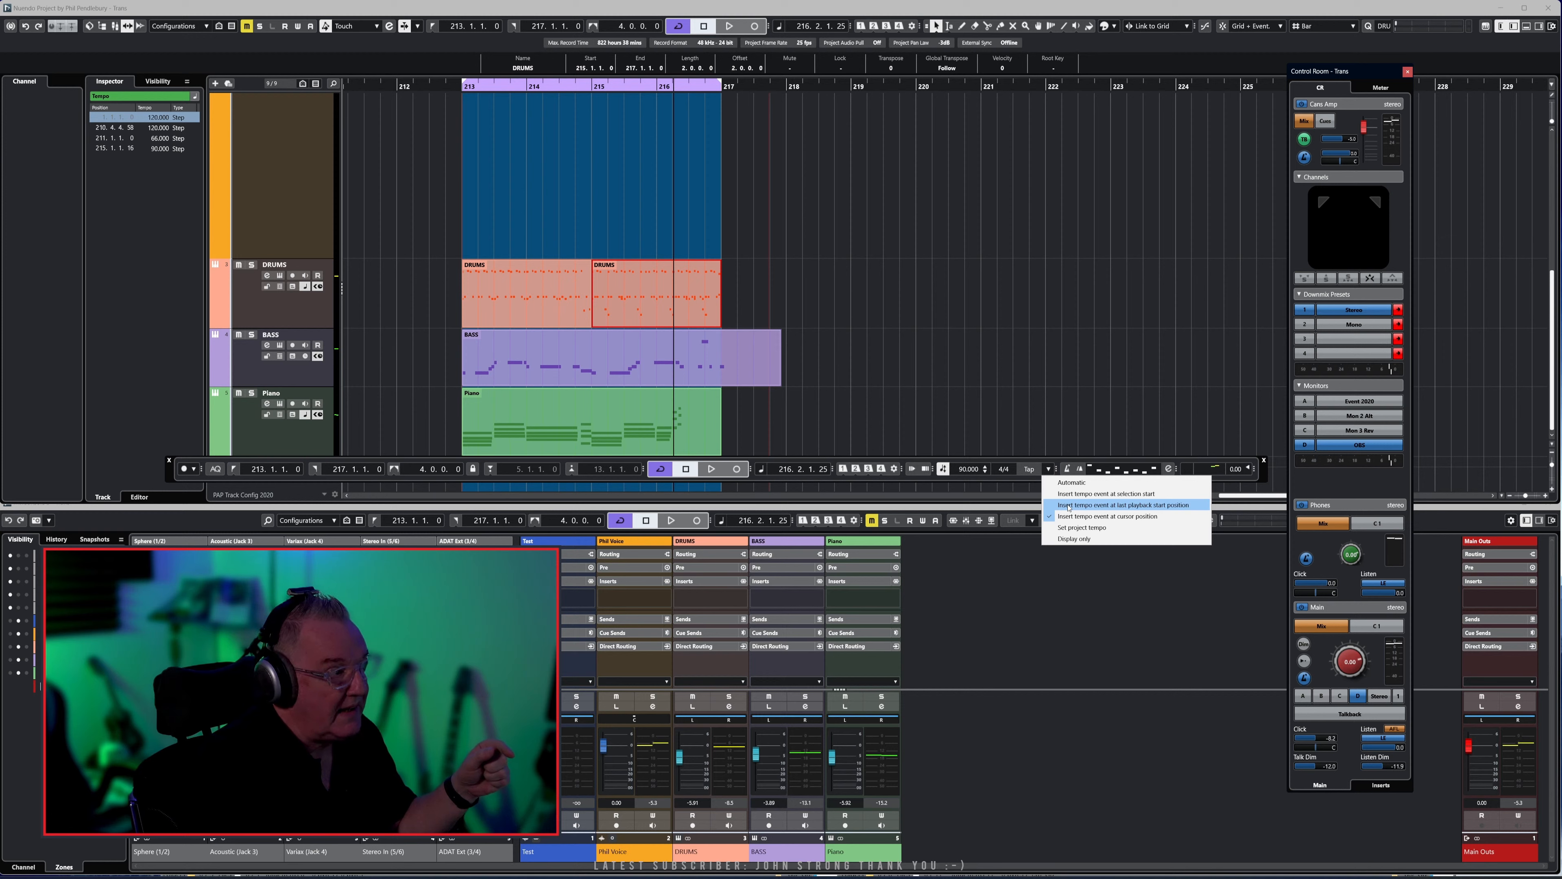
click(953, 394)
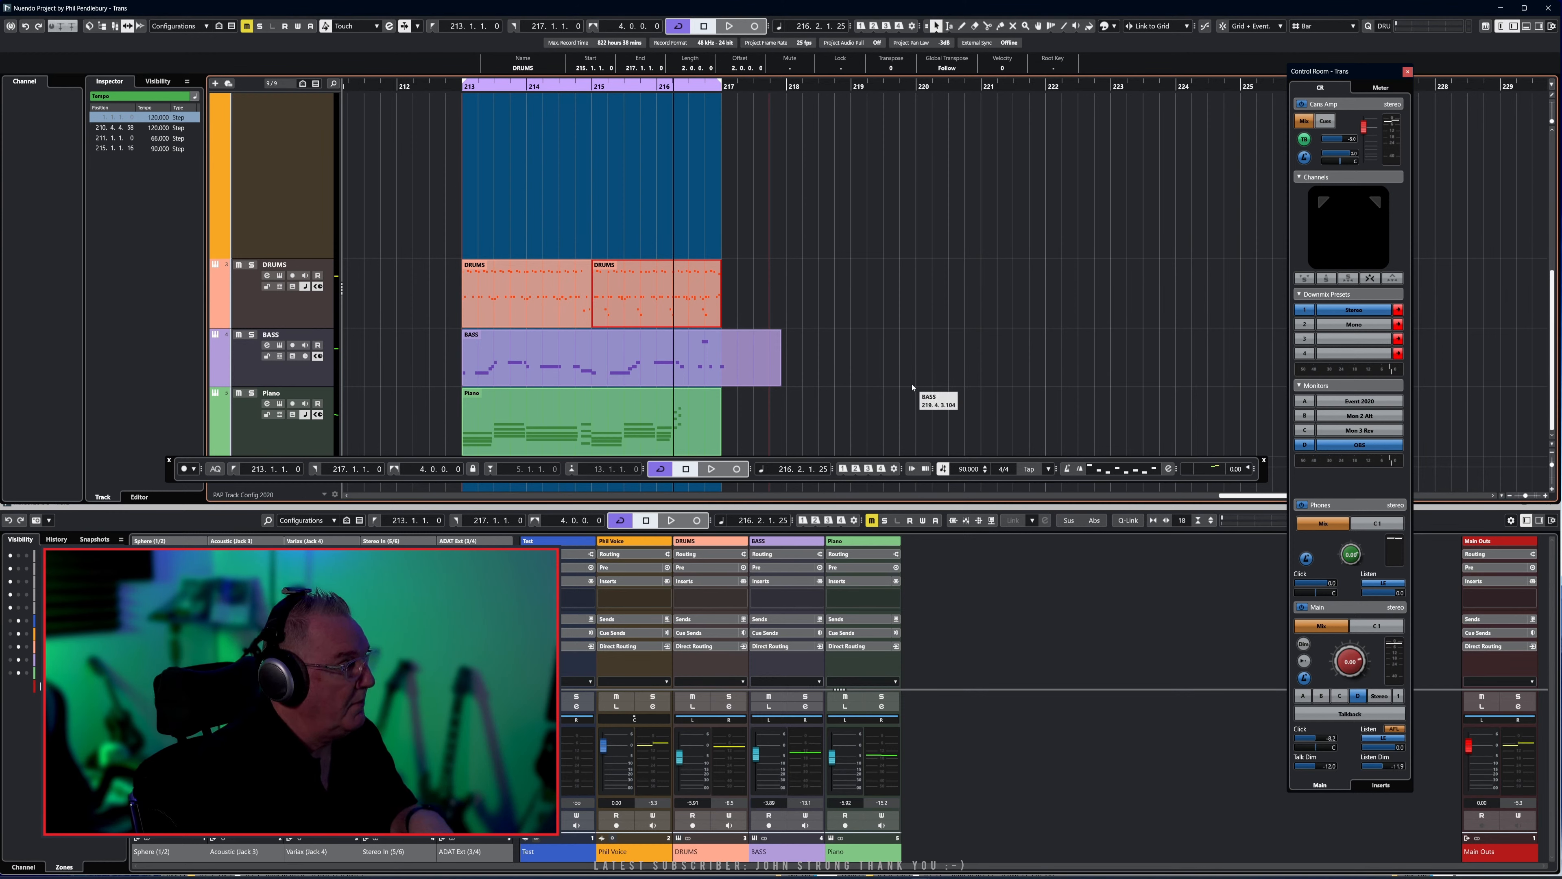
key(space)
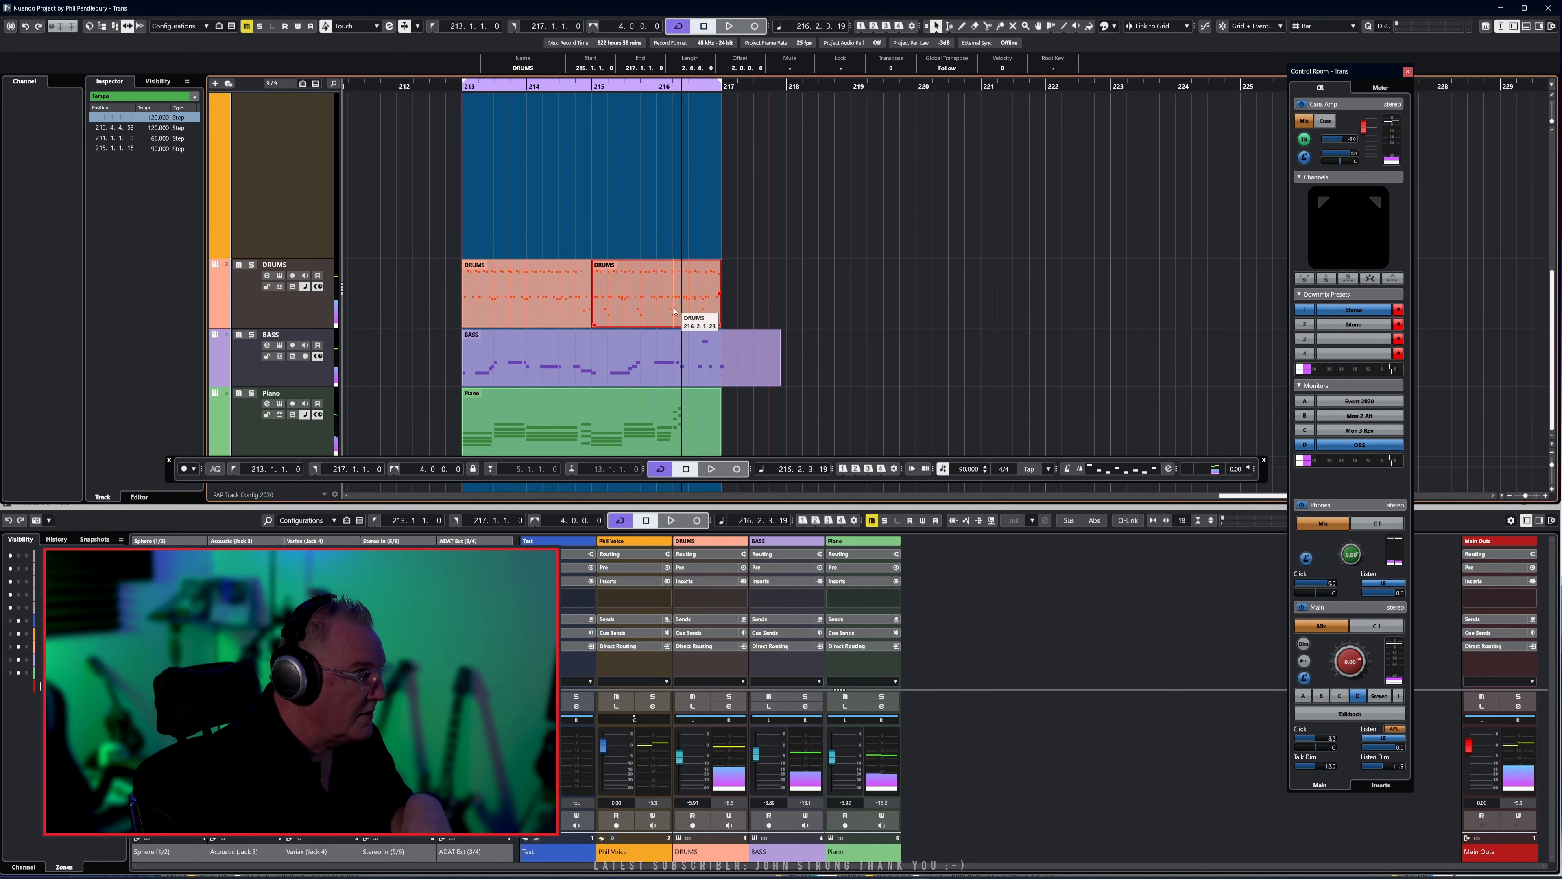
Set the tap tempo mode back to Display only and return focus to the MixConsole
click(1049, 469)
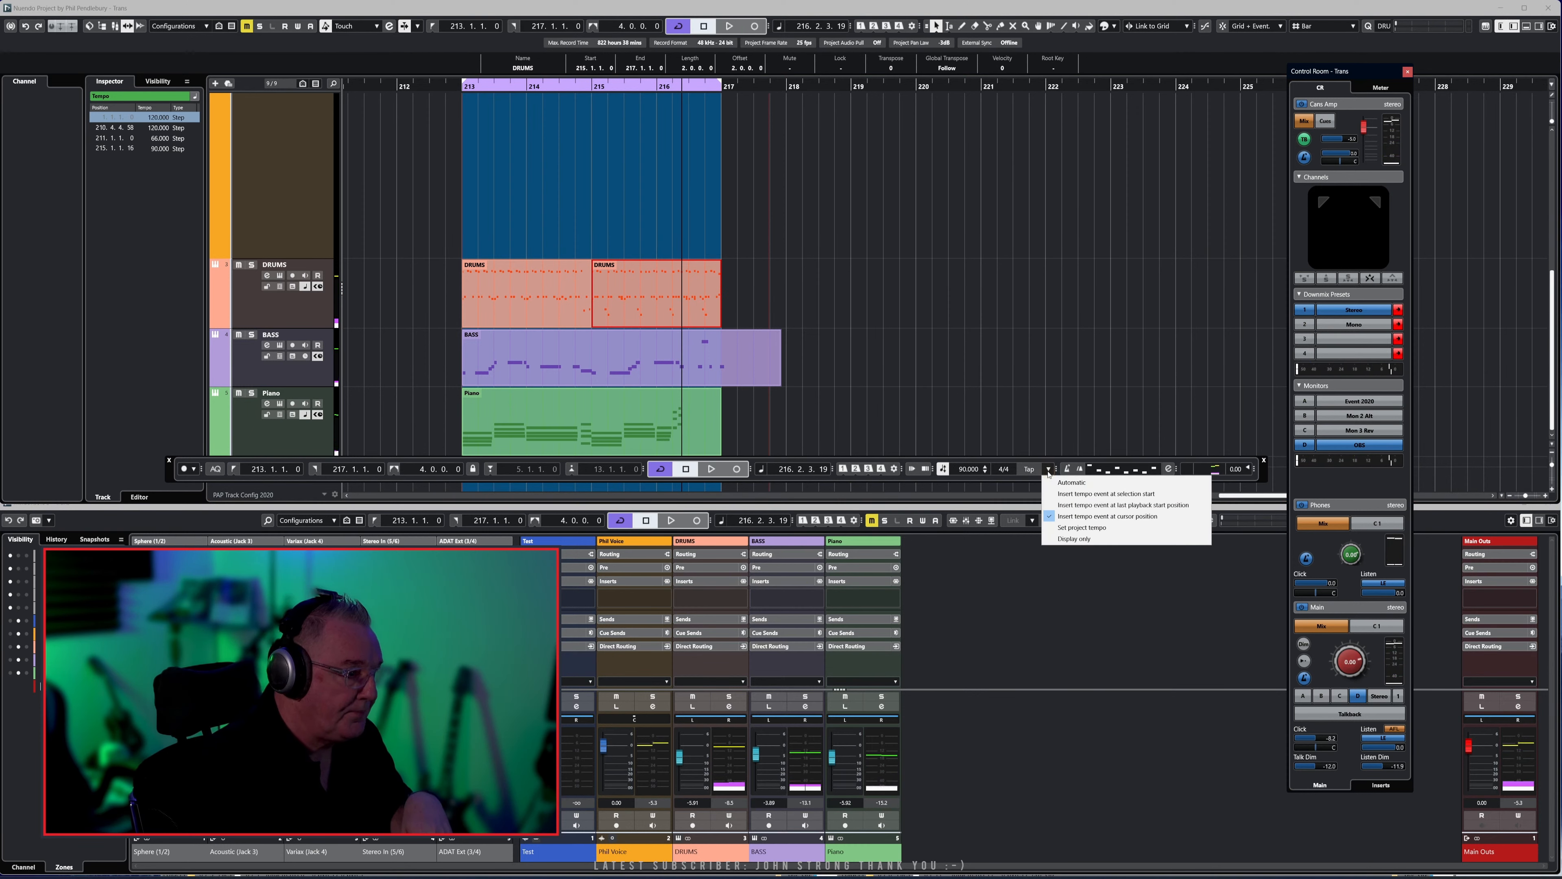
click(1072, 540)
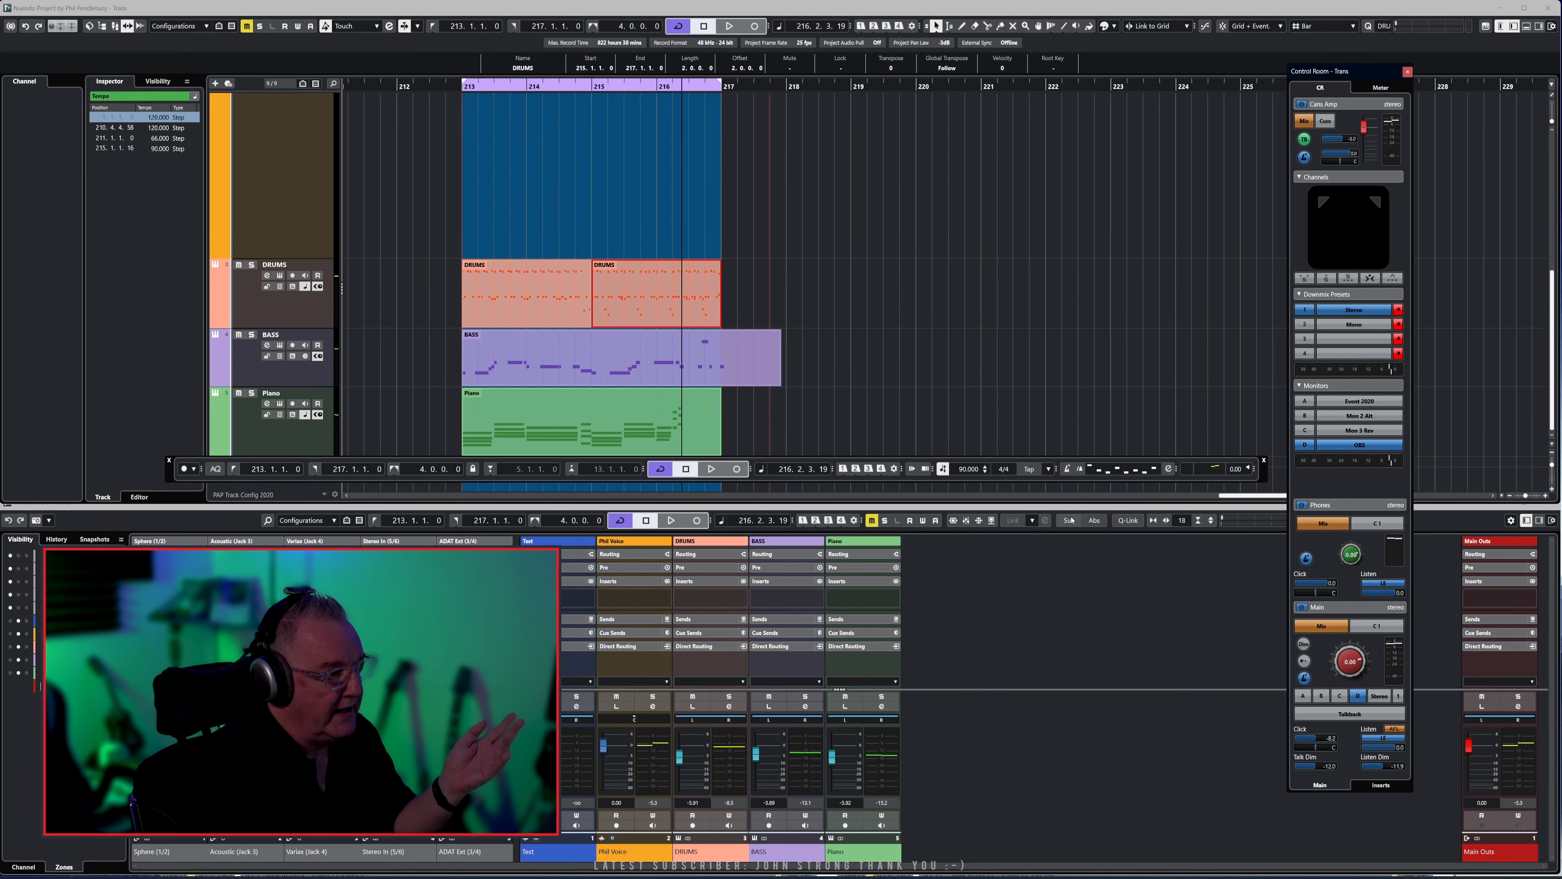
click(1049, 470)
click(1065, 540)
click(1051, 608)
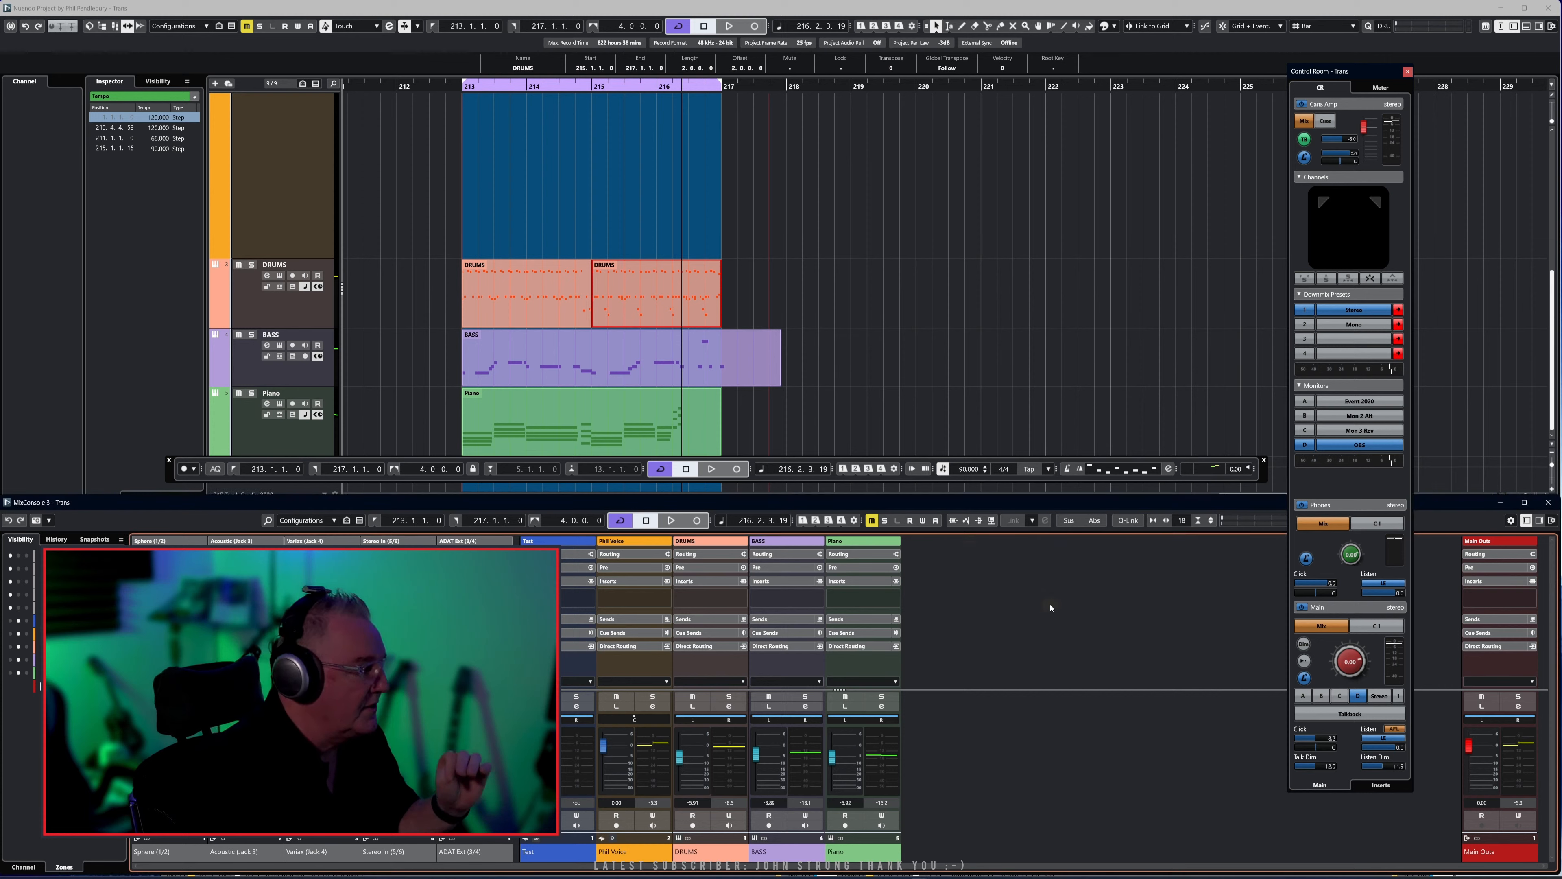